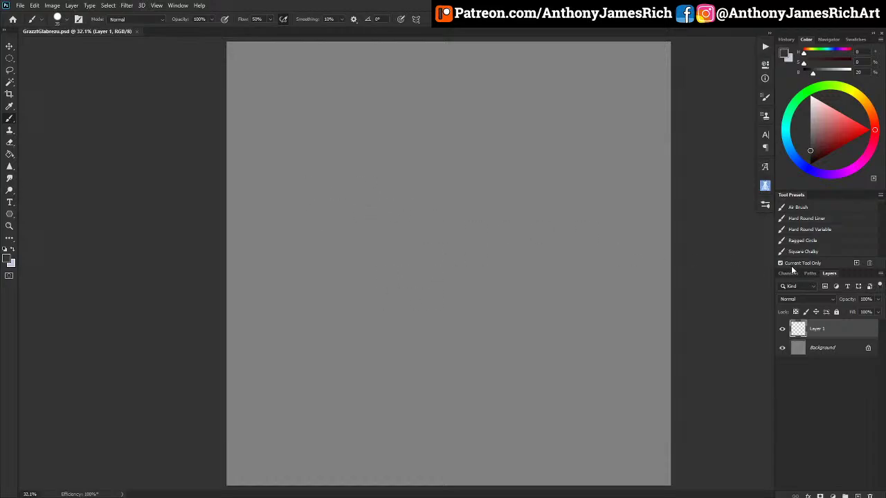
Set the brush color to neutral gray at 75% brightness and Layer 1's blend mode to Multiply.
{"action": "left_click", "coordinate": [808, 108]}
{"action": "left_click_drag", "start_coordinate": [809, 107], "coordinate": [785, 114]}
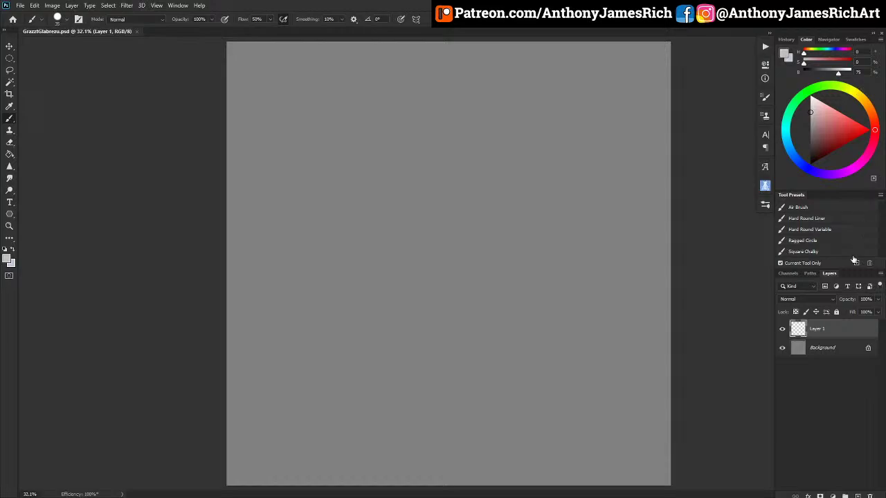
{"action": "left_click", "coordinate": [827, 299]}
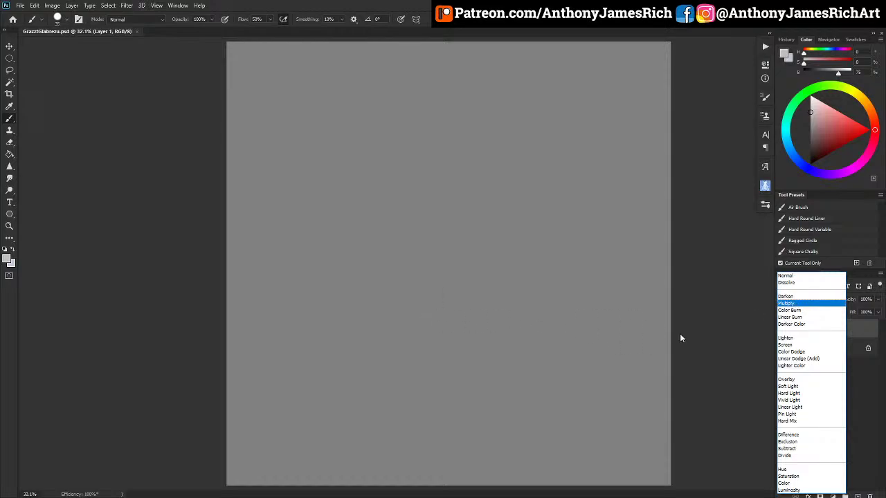
{"action": "left_click", "coordinate": [804, 305]}
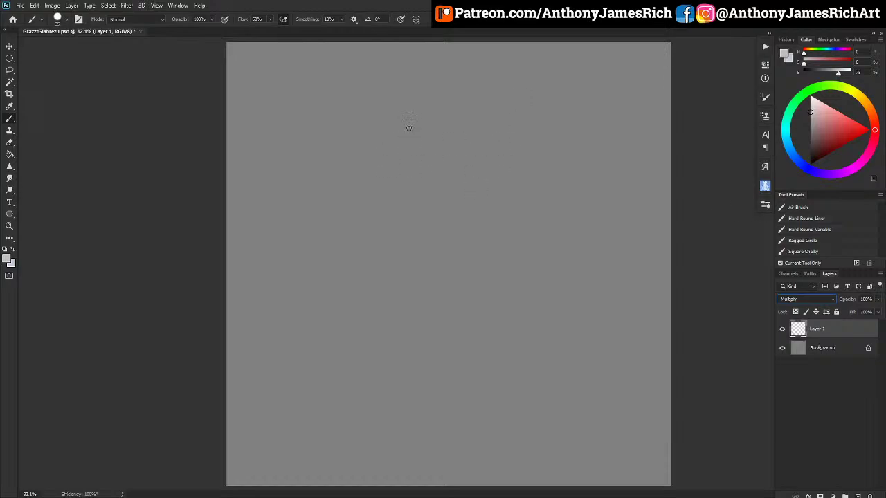
Rough in a standing figure with an oval head, torso, rounded pelvis and two legs spread apart.
{"action": "mouse_move", "coordinate": [449, 125]}
{"action": "left_mouse_down"}
{"action": "mouse_move", "coordinate": [414, 134]}
{"action": "mouse_move", "coordinate": [414, 108]}
{"action": "mouse_move", "coordinate": [453, 87]}
{"action": "mouse_move", "coordinate": [416, 152]}
{"action": "mouse_move", "coordinate": [417, 129]}
{"action": "mouse_move", "coordinate": [455, 135]}
{"action": "mouse_move", "coordinate": [472, 177]}
{"action": "mouse_move", "coordinate": [404, 161]}
{"action": "mouse_move", "coordinate": [465, 122]}
{"action": "mouse_move", "coordinate": [456, 186]}
{"action": "mouse_move", "coordinate": [407, 155]}
{"action": "mouse_move", "coordinate": [478, 129]}
{"action": "mouse_move", "coordinate": [410, 166]}
{"action": "mouse_move", "coordinate": [467, 135]}
{"action": "mouse_move", "coordinate": [428, 162]}
{"action": "mouse_move", "coordinate": [416, 220]}
{"action": "mouse_move", "coordinate": [433, 85]}
{"action": "mouse_move", "coordinate": [464, 115]}
{"action": "mouse_move", "coordinate": [431, 139]}
{"action": "mouse_move", "coordinate": [422, 84]}
{"action": "mouse_move", "coordinate": [456, 81]}
{"action": "mouse_move", "coordinate": [459, 128]}
{"action": "mouse_move", "coordinate": [416, 121]}
{"action": "mouse_move", "coordinate": [430, 75]}
{"action": "mouse_move", "coordinate": [471, 112]}
{"action": "mouse_move", "coordinate": [424, 123]}
{"action": "mouse_move", "coordinate": [440, 140]}
{"action": "mouse_move", "coordinate": [466, 93]}
{"action": "mouse_move", "coordinate": [442, 136]}
{"action": "mouse_move", "coordinate": [419, 91]}
{"action": "mouse_move", "coordinate": [461, 87]}
{"action": "mouse_move", "coordinate": [437, 139]}
{"action": "mouse_move", "coordinate": [457, 71]}
{"action": "mouse_move", "coordinate": [461, 157]}
{"action": "mouse_move", "coordinate": [416, 203]}
{"action": "mouse_move", "coordinate": [420, 153]}
{"action": "mouse_move", "coordinate": [411, 202]}
{"action": "mouse_move", "coordinate": [414, 160]}
{"action": "mouse_move", "coordinate": [465, 183]}
{"action": "mouse_move", "coordinate": [442, 179]}
{"action": "mouse_move", "coordinate": [471, 135]}
{"action": "mouse_move", "coordinate": [460, 126]}
{"action": "mouse_move", "coordinate": [471, 167]}
{"action": "mouse_move", "coordinate": [461, 136]}
{"action": "mouse_move", "coordinate": [476, 137]}
{"action": "mouse_move", "coordinate": [467, 173]}
{"action": "mouse_move", "coordinate": [467, 133]}
{"action": "mouse_move", "coordinate": [478, 133]}
{"action": "mouse_move", "coordinate": [456, 206]}
{"action": "mouse_move", "coordinate": [476, 162]}
{"action": "mouse_move", "coordinate": [464, 227]}
{"action": "mouse_move", "coordinate": [416, 235]}
{"action": "mouse_move", "coordinate": [425, 200]}
{"action": "mouse_move", "coordinate": [465, 230]}
{"action": "mouse_move", "coordinate": [403, 261]}
{"action": "mouse_move", "coordinate": [468, 219]}
{"action": "mouse_move", "coordinate": [427, 267]}
{"action": "mouse_move", "coordinate": [406, 219]}
{"action": "mouse_move", "coordinate": [405, 249]}
{"action": "mouse_move", "coordinate": [402, 191]}
{"action": "mouse_move", "coordinate": [404, 249]}
{"action": "mouse_move", "coordinate": [401, 186]}
{"action": "mouse_move", "coordinate": [432, 230]}
{"action": "mouse_move", "coordinate": [460, 218]}
{"action": "mouse_move", "coordinate": [478, 167]}
{"action": "mouse_move", "coordinate": [481, 223]}
{"action": "mouse_move", "coordinate": [468, 284]}
{"action": "mouse_move", "coordinate": [462, 232]}
{"action": "mouse_move", "coordinate": [499, 279]}
{"action": "mouse_move", "coordinate": [474, 313]}
{"action": "left_mouse_up"}
{"action": "mouse_move", "coordinate": [390, 284]}
{"action": "left_mouse_down"}
{"action": "mouse_move", "coordinate": [411, 272]}
{"action": "mouse_move", "coordinate": [382, 313]}
{"action": "mouse_move", "coordinate": [411, 247]}
{"action": "mouse_move", "coordinate": [403, 344]}
{"action": "mouse_move", "coordinate": [386, 291]}
{"action": "mouse_move", "coordinate": [416, 276]}
{"action": "mouse_move", "coordinate": [433, 244]}
{"action": "mouse_move", "coordinate": [488, 263]}
{"action": "mouse_move", "coordinate": [476, 294]}
{"action": "mouse_move", "coordinate": [461, 271]}
{"action": "mouse_move", "coordinate": [470, 330]}
{"action": "mouse_move", "coordinate": [459, 244]}
{"action": "mouse_move", "coordinate": [511, 425]}
{"action": "mouse_move", "coordinate": [512, 448]}
{"action": "mouse_move", "coordinate": [500, 456]}
{"action": "mouse_move", "coordinate": [528, 465]}
{"action": "mouse_move", "coordinate": [536, 438]}
{"action": "mouse_move", "coordinate": [496, 313]}
{"action": "left_mouse_up"}
{"action": "left_click_drag", "start_coordinate": [514, 420], "coordinate": [494, 291]}
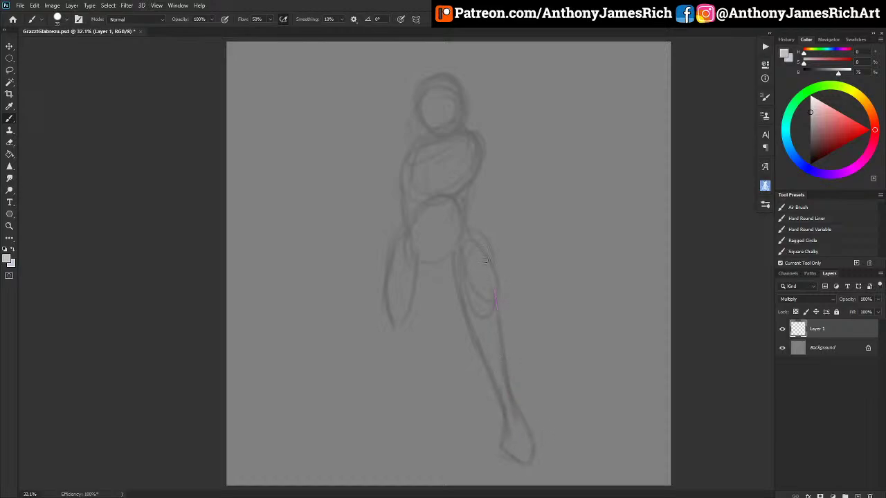
{"action": "mouse_move", "coordinate": [443, 263]}
{"action": "left_mouse_down"}
{"action": "mouse_move", "coordinate": [460, 298]}
{"action": "mouse_move", "coordinate": [475, 249]}
{"action": "left_mouse_up"}
{"action": "mouse_move", "coordinate": [390, 273]}
{"action": "left_mouse_down"}
{"action": "mouse_move", "coordinate": [391, 405]}
{"action": "mouse_move", "coordinate": [375, 436]}
{"action": "mouse_move", "coordinate": [384, 434]}
{"action": "mouse_move", "coordinate": [350, 440]}
{"action": "mouse_move", "coordinate": [366, 447]}
{"action": "mouse_move", "coordinate": [394, 440]}
{"action": "mouse_move", "coordinate": [416, 406]}
{"action": "mouse_move", "coordinate": [406, 317]}
{"action": "mouse_move", "coordinate": [441, 253]}
{"action": "left_mouse_up"}
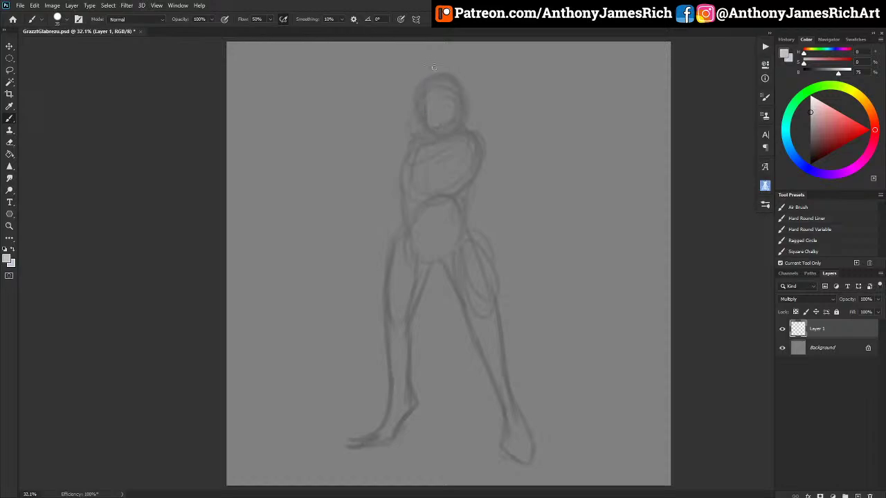
Refine the head with a narrower face and raised crown, and redraw the outer contour of the left-hand thigh.
{"action": "mouse_move", "coordinate": [426, 125]}
{"action": "left_mouse_down"}
{"action": "mouse_move", "coordinate": [429, 83]}
{"action": "mouse_move", "coordinate": [454, 125]}
{"action": "left_mouse_up"}
{"action": "mouse_move", "coordinate": [439, 73]}
{"action": "left_mouse_down"}
{"action": "mouse_move", "coordinate": [427, 100]}
{"action": "mouse_move", "coordinate": [456, 73]}
{"action": "mouse_move", "coordinate": [463, 105]}
{"action": "left_mouse_up"}
{"action": "left_click_drag", "start_coordinate": [384, 299], "coordinate": [406, 203]}
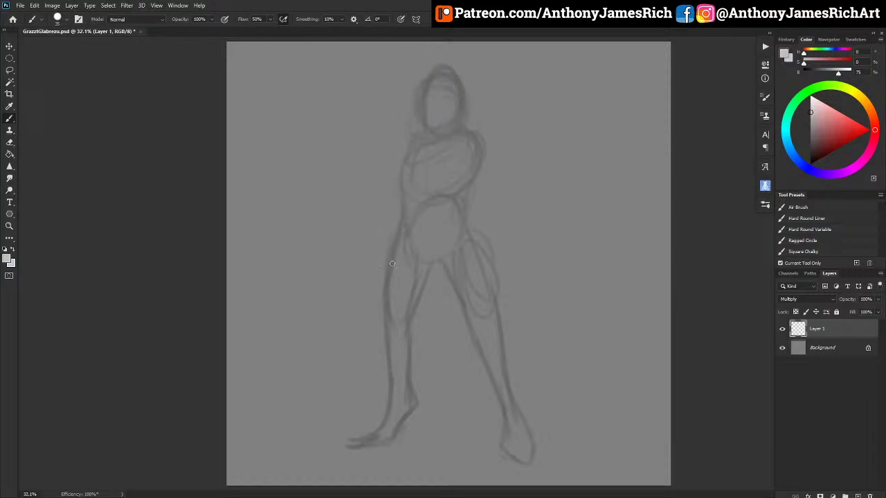
Sketch a collar around the neck and a large flared shoulder cape extending from the figure's left-hand side.
{"action": "left_click_drag", "start_coordinate": [416, 137], "coordinate": [400, 118]}
{"action": "mouse_move", "coordinate": [400, 181]}
{"action": "left_mouse_down"}
{"action": "mouse_move", "coordinate": [404, 125]}
{"action": "mouse_move", "coordinate": [371, 151]}
{"action": "left_mouse_up"}
{"action": "mouse_move", "coordinate": [376, 136]}
{"action": "left_mouse_down"}
{"action": "mouse_move", "coordinate": [411, 103]}
{"action": "mouse_move", "coordinate": [396, 161]}
{"action": "mouse_move", "coordinate": [406, 76]}
{"action": "left_mouse_up"}
{"action": "left_click_drag", "start_coordinate": [401, 115], "coordinate": [402, 95]}
{"action": "mouse_move", "coordinate": [434, 173]}
{"action": "left_mouse_down"}
{"action": "mouse_move", "coordinate": [415, 144]}
{"action": "mouse_move", "coordinate": [429, 164]}
{"action": "left_mouse_up"}
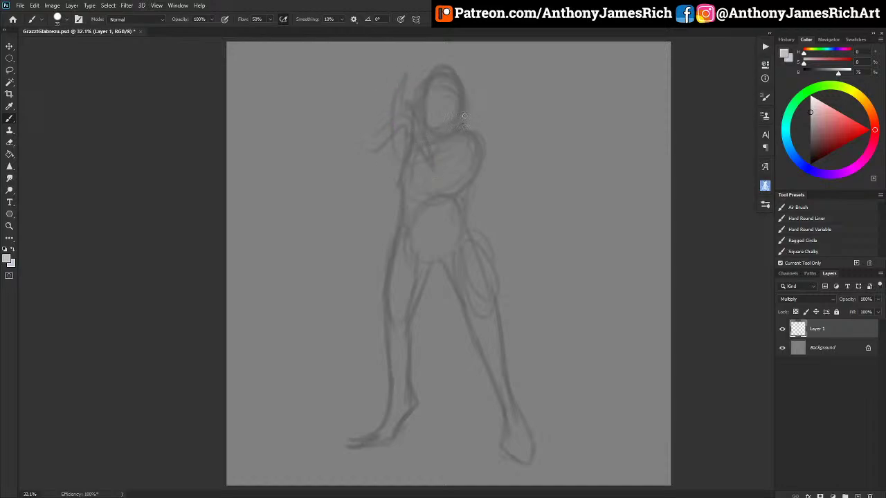
{"action": "mouse_move", "coordinate": [463, 114]}
{"action": "left_mouse_down"}
{"action": "mouse_move", "coordinate": [470, 123]}
{"action": "mouse_move", "coordinate": [452, 146]}
{"action": "mouse_move", "coordinate": [465, 136]}
{"action": "left_mouse_up"}
{"action": "left_click_drag", "start_coordinate": [404, 111], "coordinate": [411, 180]}
{"action": "left_click_drag", "start_coordinate": [376, 162], "coordinate": [392, 174]}
{"action": "mouse_move", "coordinate": [393, 107]}
{"action": "left_mouse_down"}
{"action": "mouse_move", "coordinate": [356, 124]}
{"action": "mouse_move", "coordinate": [402, 97]}
{"action": "mouse_move", "coordinate": [367, 105]}
{"action": "mouse_move", "coordinate": [374, 97]}
{"action": "mouse_move", "coordinate": [333, 125]}
{"action": "left_mouse_up"}
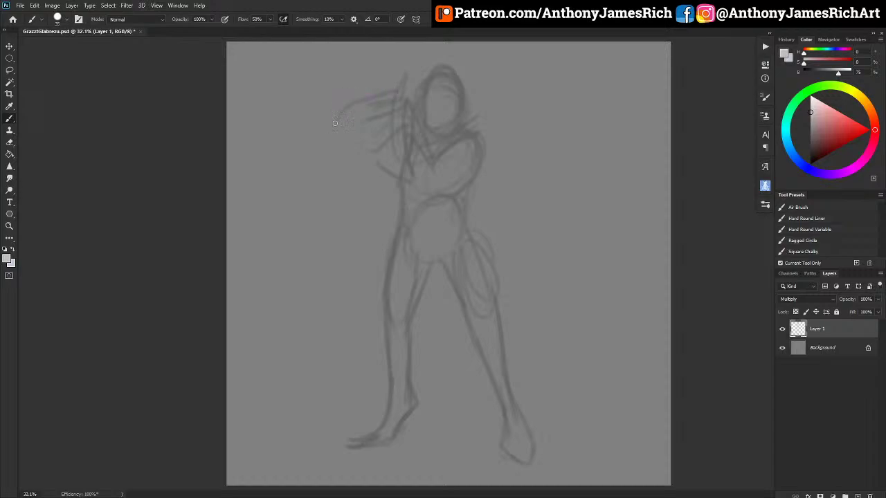
{"action": "mouse_move", "coordinate": [409, 69]}
{"action": "left_mouse_down"}
{"action": "mouse_move", "coordinate": [326, 130]}
{"action": "mouse_move", "coordinate": [341, 113]}
{"action": "mouse_move", "coordinate": [311, 149]}
{"action": "mouse_move", "coordinate": [356, 183]}
{"action": "mouse_move", "coordinate": [315, 145]}
{"action": "mouse_move", "coordinate": [327, 151]}
{"action": "mouse_move", "coordinate": [358, 189]}
{"action": "mouse_move", "coordinate": [398, 184]}
{"action": "left_mouse_up"}
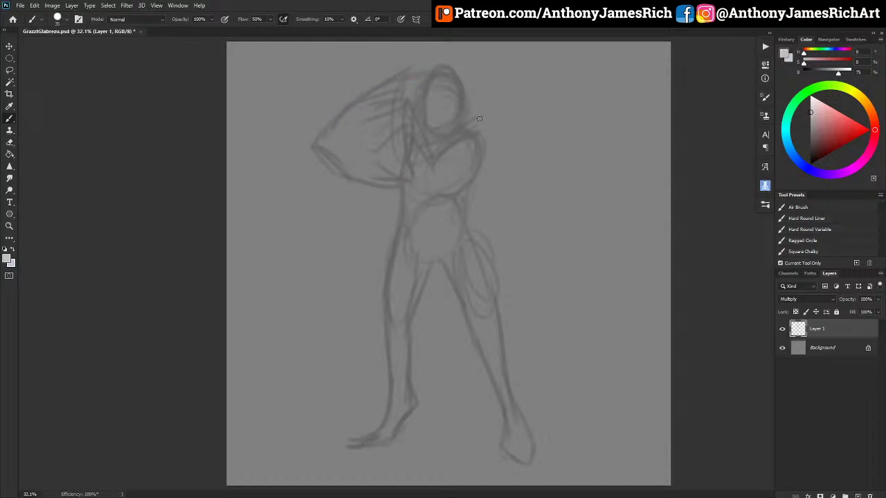
Sketch the matching flared cape over the right-hand shoulder, rising to a point beside the head.
{"action": "mouse_move", "coordinate": [480, 115]}
{"action": "left_mouse_down"}
{"action": "mouse_move", "coordinate": [488, 65]}
{"action": "mouse_move", "coordinate": [519, 101]}
{"action": "left_mouse_up"}
{"action": "mouse_move", "coordinate": [489, 70]}
{"action": "left_mouse_down"}
{"action": "mouse_move", "coordinate": [549, 140]}
{"action": "mouse_move", "coordinate": [572, 143]}
{"action": "mouse_move", "coordinate": [533, 174]}
{"action": "left_mouse_up"}
{"action": "left_click_drag", "start_coordinate": [429, 181], "coordinate": [533, 181]}
{"action": "mouse_move", "coordinate": [442, 173]}
{"action": "left_mouse_down"}
{"action": "mouse_move", "coordinate": [483, 135]}
{"action": "mouse_move", "coordinate": [445, 162]}
{"action": "mouse_move", "coordinate": [468, 142]}
{"action": "mouse_move", "coordinate": [483, 82]}
{"action": "left_mouse_up"}
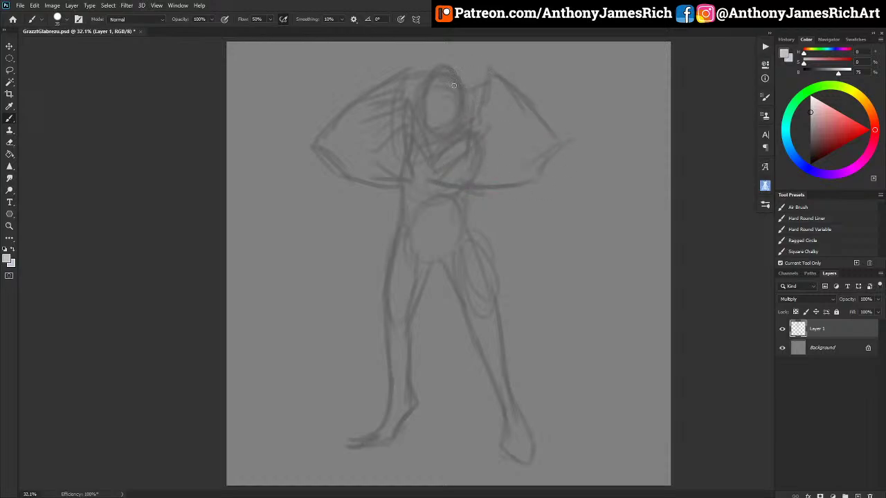
Start the left-hand arm and redraw the left-hand leg with a forward-facing foot, clearing the old lower leg lines.
{"action": "mouse_move", "coordinate": [422, 189]}
{"action": "left_mouse_down"}
{"action": "mouse_move", "coordinate": [396, 201]}
{"action": "mouse_move", "coordinate": [408, 205]}
{"action": "mouse_move", "coordinate": [401, 210]}
{"action": "mouse_move", "coordinate": [399, 186]}
{"action": "mouse_move", "coordinate": [380, 250]}
{"action": "mouse_move", "coordinate": [394, 191]}
{"action": "mouse_move", "coordinate": [358, 264]}
{"action": "left_mouse_up"}
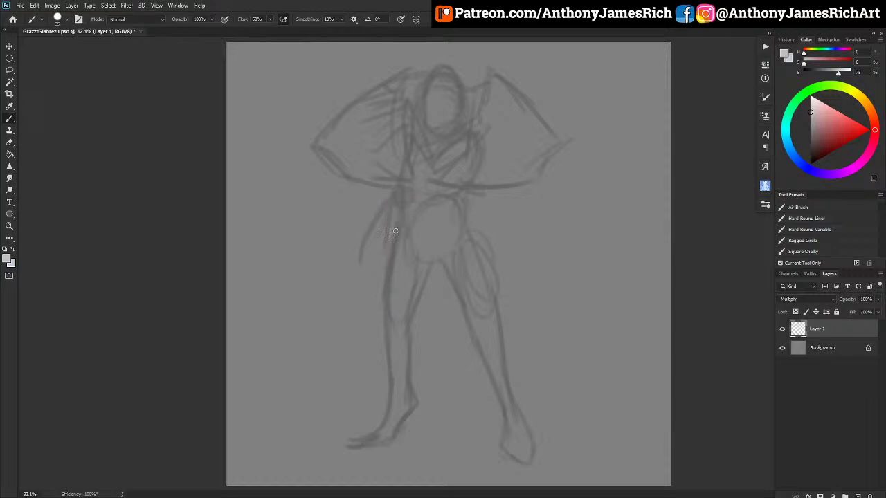
{"action": "mouse_move", "coordinate": [399, 202]}
{"action": "left_mouse_down"}
{"action": "mouse_move", "coordinate": [374, 333]}
{"action": "mouse_move", "coordinate": [423, 261]}
{"action": "left_mouse_up"}
{"action": "mouse_move", "coordinate": [372, 294]}
{"action": "left_mouse_down"}
{"action": "mouse_move", "coordinate": [385, 374]}
{"action": "mouse_move", "coordinate": [370, 428]}
{"action": "left_mouse_up"}
{"action": "mouse_move", "coordinate": [364, 389]}
{"action": "left_mouse_down"}
{"action": "mouse_move", "coordinate": [358, 461]}
{"action": "mouse_move", "coordinate": [343, 458]}
{"action": "mouse_move", "coordinate": [375, 434]}
{"action": "mouse_move", "coordinate": [365, 452]}
{"action": "mouse_move", "coordinate": [372, 441]}
{"action": "mouse_move", "coordinate": [401, 312]}
{"action": "mouse_move", "coordinate": [472, 302]}
{"action": "mouse_move", "coordinate": [423, 336]}
{"action": "mouse_move", "coordinate": [397, 409]}
{"action": "mouse_move", "coordinate": [438, 410]}
{"action": "mouse_move", "coordinate": [415, 400]}
{"action": "mouse_move", "coordinate": [395, 439]}
{"action": "mouse_move", "coordinate": [389, 379]}
{"action": "left_mouse_up"}
{"action": "key", "text": "bracketright"}
{"action": "key", "text": "bracketright"}
{"action": "key", "text": "bracketright"}
{"action": "key", "text": "bracketright"}
{"action": "key", "text": "bracketright"}
{"action": "left_click_drag", "start_coordinate": [408, 325], "coordinate": [406, 381]}
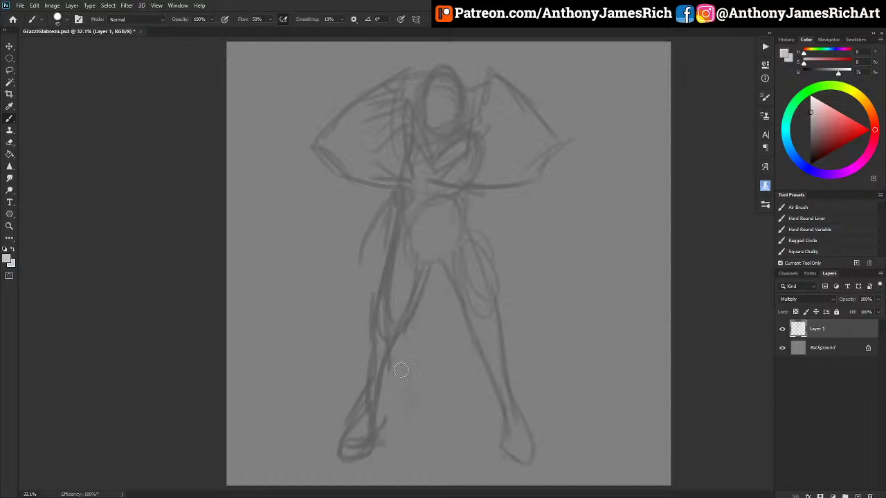
Block in the dark facial features and add spiky tips to the collar on both sides of the head.
{"action": "key", "text": "bracketleft"}
{"action": "key", "text": "bracketleft"}
{"action": "mouse_move", "coordinate": [433, 120]}
{"action": "left_mouse_down"}
{"action": "mouse_move", "coordinate": [448, 117]}
{"action": "mouse_move", "coordinate": [445, 110]}
{"action": "left_mouse_up"}
{"action": "mouse_move", "coordinate": [424, 111]}
{"action": "left_mouse_down"}
{"action": "mouse_move", "coordinate": [452, 105]}
{"action": "mouse_move", "coordinate": [452, 114]}
{"action": "mouse_move", "coordinate": [427, 117]}
{"action": "mouse_move", "coordinate": [435, 102]}
{"action": "mouse_move", "coordinate": [420, 85]}
{"action": "mouse_move", "coordinate": [405, 95]}
{"action": "mouse_move", "coordinate": [416, 84]}
{"action": "mouse_move", "coordinate": [409, 77]}
{"action": "mouse_move", "coordinate": [416, 81]}
{"action": "mouse_move", "coordinate": [394, 67]}
{"action": "mouse_move", "coordinate": [397, 83]}
{"action": "mouse_move", "coordinate": [393, 61]}
{"action": "mouse_move", "coordinate": [402, 93]}
{"action": "mouse_move", "coordinate": [395, 70]}
{"action": "mouse_move", "coordinate": [380, 62]}
{"action": "mouse_move", "coordinate": [389, 77]}
{"action": "mouse_move", "coordinate": [411, 70]}
{"action": "mouse_move", "coordinate": [411, 80]}
{"action": "mouse_move", "coordinate": [467, 73]}
{"action": "mouse_move", "coordinate": [476, 93]}
{"action": "mouse_move", "coordinate": [496, 75]}
{"action": "left_mouse_up"}
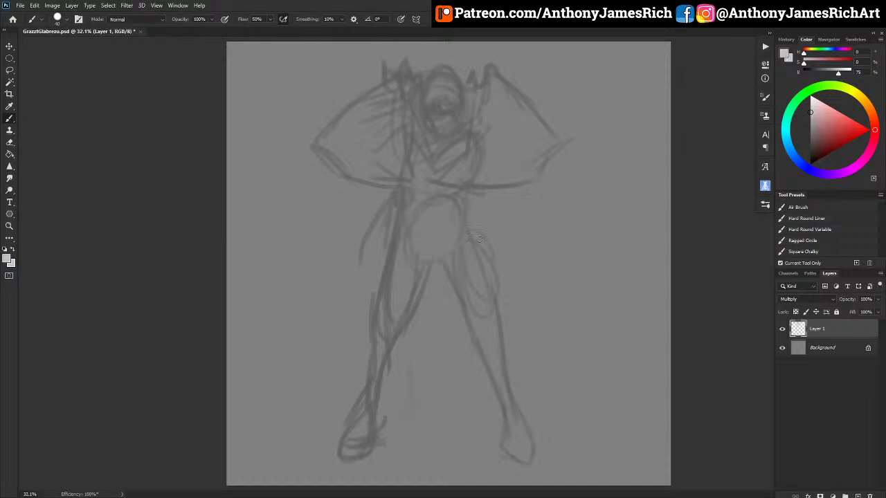
Reinforce the right-hand leg and sketch both arms with hands emerging below the cape.
{"action": "mouse_move", "coordinate": [440, 265]}
{"action": "left_mouse_down"}
{"action": "mouse_move", "coordinate": [472, 325]}
{"action": "mouse_move", "coordinate": [493, 336]}
{"action": "mouse_move", "coordinate": [472, 247]}
{"action": "mouse_move", "coordinate": [503, 367]}
{"action": "mouse_move", "coordinate": [492, 381]}
{"action": "mouse_move", "coordinate": [502, 336]}
{"action": "mouse_move", "coordinate": [479, 327]}
{"action": "mouse_move", "coordinate": [492, 380]}
{"action": "left_mouse_up"}
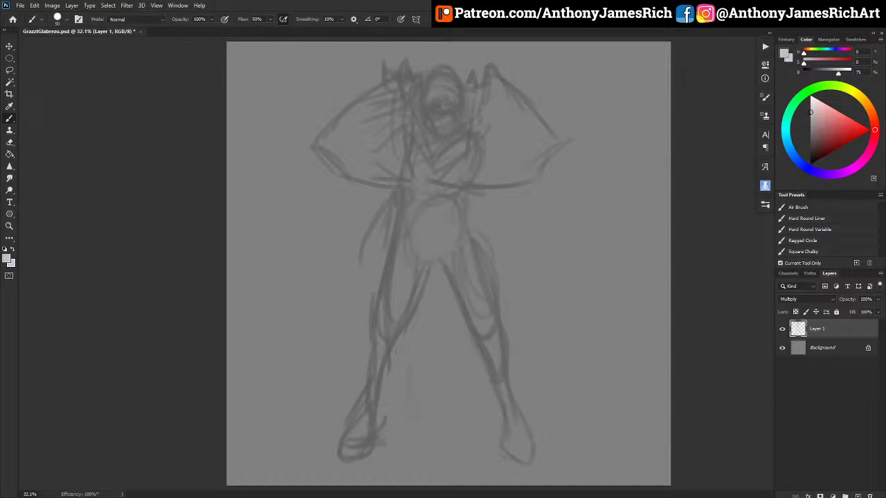
{"action": "left_click_drag", "start_coordinate": [383, 205], "coordinate": [346, 271]}
{"action": "left_click_drag", "start_coordinate": [385, 225], "coordinate": [350, 284]}
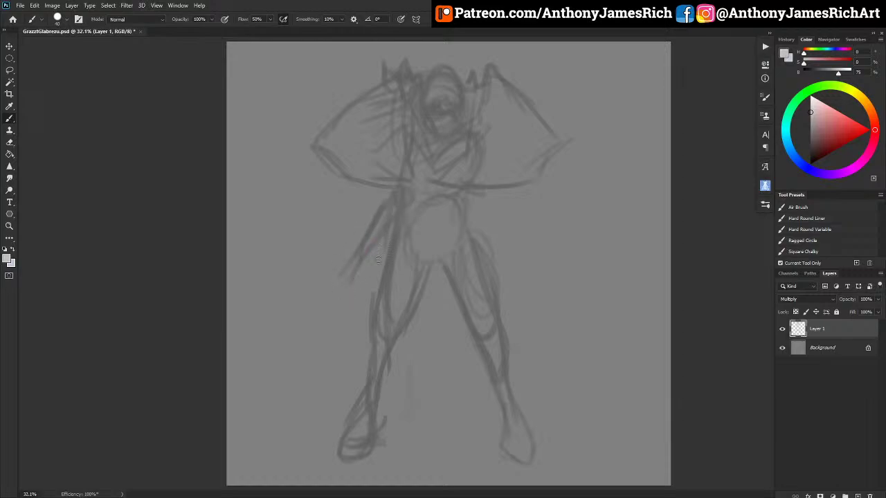
{"action": "left_click_drag", "start_coordinate": [459, 198], "coordinate": [497, 236]}
{"action": "mouse_move", "coordinate": [457, 202]}
{"action": "left_mouse_down"}
{"action": "mouse_move", "coordinate": [514, 239]}
{"action": "mouse_move", "coordinate": [475, 200]}
{"action": "mouse_move", "coordinate": [516, 224]}
{"action": "mouse_move", "coordinate": [495, 227]}
{"action": "mouse_move", "coordinate": [510, 233]}
{"action": "mouse_move", "coordinate": [537, 222]}
{"action": "left_mouse_up"}
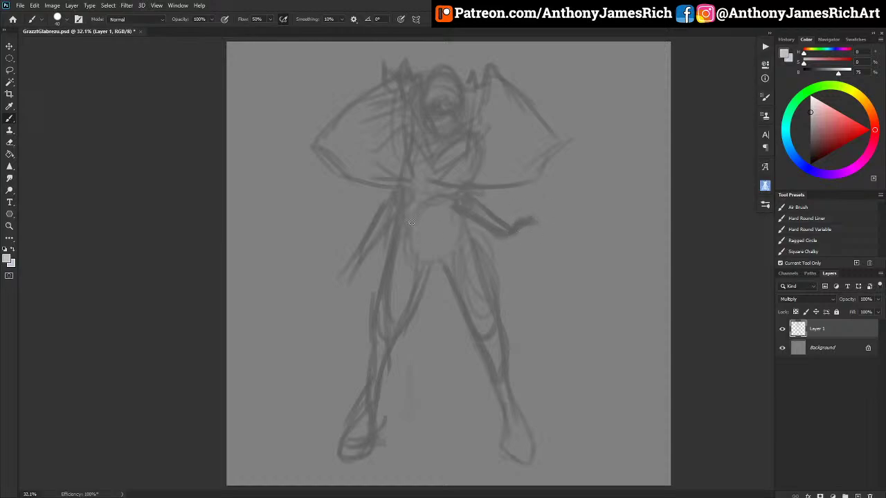
{"action": "mouse_move", "coordinate": [336, 286]}
{"action": "left_mouse_down"}
{"action": "mouse_move", "coordinate": [348, 258]}
{"action": "mouse_move", "coordinate": [345, 306]}
{"action": "left_mouse_up"}
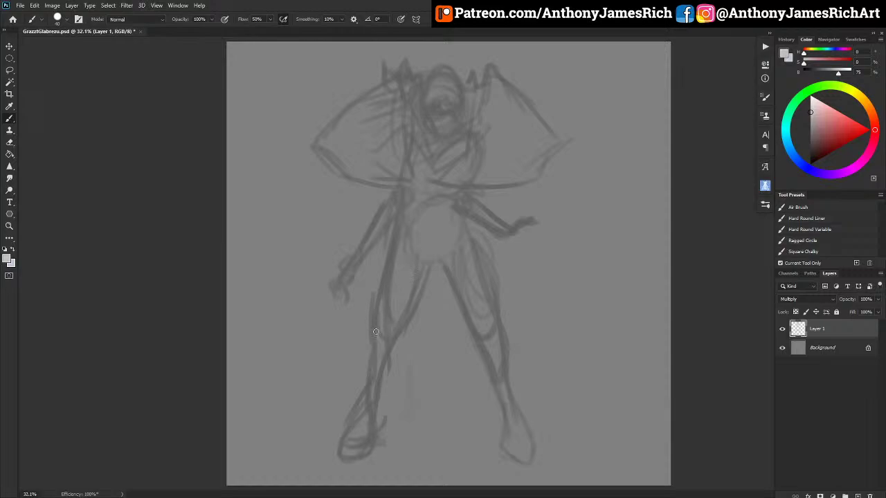
Firm up the left-hand lower leg and join the inner thighs at the crotch using a smaller brush.
{"action": "key", "text": "bracketleft"}
{"action": "key", "text": "bracketleft"}
{"action": "key", "text": "bracketleft"}
{"action": "left_click_drag", "start_coordinate": [372, 332], "coordinate": [369, 365]}
{"action": "left_click_drag", "start_coordinate": [424, 268], "coordinate": [439, 262]}
Add raised fingers to the right-hand hand and strengthen the contours of that side's thigh and forearm.
{"action": "key", "text": "bracketleft"}
{"action": "left_click_drag", "start_coordinate": [538, 220], "coordinate": [540, 210]}
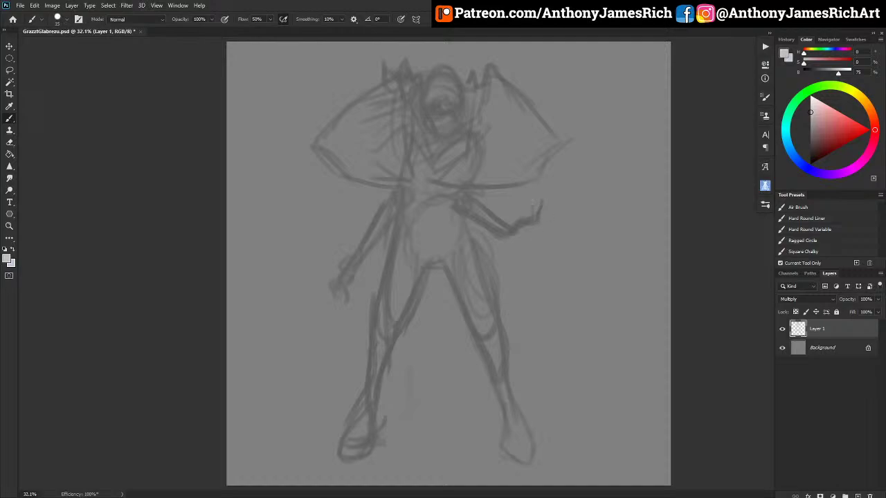
{"action": "left_click_drag", "start_coordinate": [527, 219], "coordinate": [529, 204]}
{"action": "left_click_drag", "start_coordinate": [442, 270], "coordinate": [459, 307]}
{"action": "mouse_move", "coordinate": [440, 272]}
{"action": "left_mouse_down"}
{"action": "mouse_move", "coordinate": [478, 348]}
{"action": "mouse_move", "coordinate": [453, 295]}
{"action": "mouse_move", "coordinate": [463, 314]}
{"action": "left_mouse_up"}
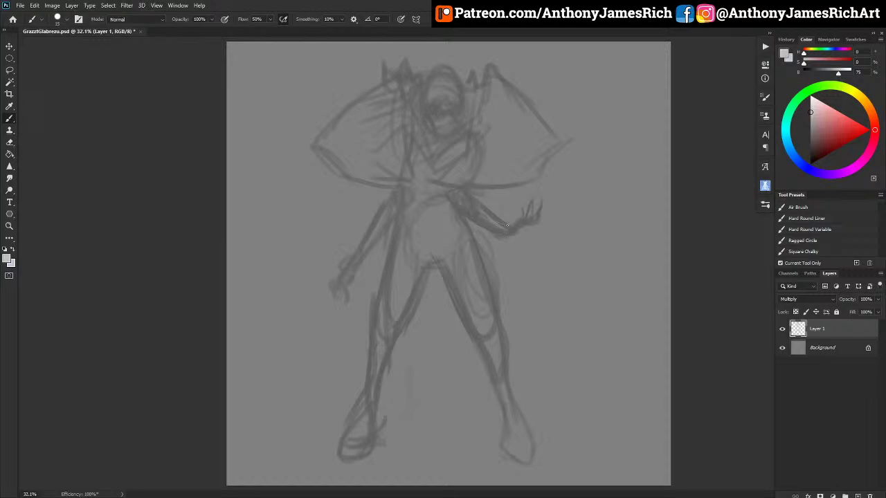
{"action": "left_click_drag", "start_coordinate": [484, 216], "coordinate": [519, 226]}
Define the cape's outer and lower edges and sketch angular collar shapes beside the head and at the neckline.
{"action": "mouse_move", "coordinate": [317, 145]}
{"action": "left_mouse_down"}
{"action": "mouse_move", "coordinate": [330, 135]}
{"action": "mouse_move", "coordinate": [319, 150]}
{"action": "mouse_move", "coordinate": [368, 206]}
{"action": "mouse_move", "coordinate": [381, 203]}
{"action": "left_mouse_up"}
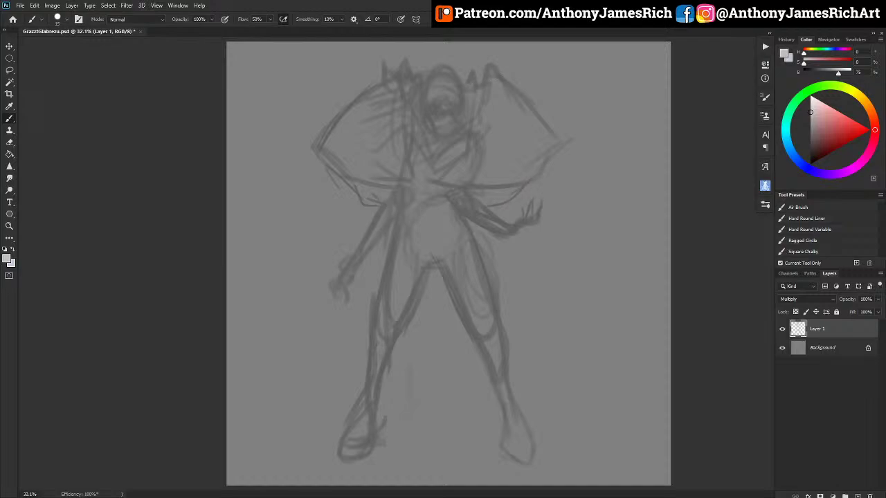
{"action": "mouse_move", "coordinate": [479, 95]}
{"action": "left_mouse_down"}
{"action": "mouse_move", "coordinate": [466, 104]}
{"action": "mouse_move", "coordinate": [476, 95]}
{"action": "mouse_move", "coordinate": [481, 114]}
{"action": "left_mouse_up"}
{"action": "mouse_move", "coordinate": [479, 76]}
{"action": "left_mouse_down"}
{"action": "mouse_move", "coordinate": [483, 105]}
{"action": "mouse_move", "coordinate": [497, 110]}
{"action": "left_mouse_up"}
{"action": "key", "text": "bracketright"}
{"action": "mouse_move", "coordinate": [403, 85]}
{"action": "left_mouse_down"}
{"action": "mouse_move", "coordinate": [408, 118]}
{"action": "mouse_move", "coordinate": [400, 116]}
{"action": "mouse_move", "coordinate": [419, 91]}
{"action": "left_mouse_up"}
{"action": "key", "text": "bracketleft"}
{"action": "mouse_move", "coordinate": [419, 161]}
{"action": "left_mouse_down"}
{"action": "mouse_move", "coordinate": [428, 180]}
{"action": "mouse_move", "coordinate": [422, 169]}
{"action": "mouse_move", "coordinate": [427, 181]}
{"action": "mouse_move", "coordinate": [404, 181]}
{"action": "left_mouse_up"}
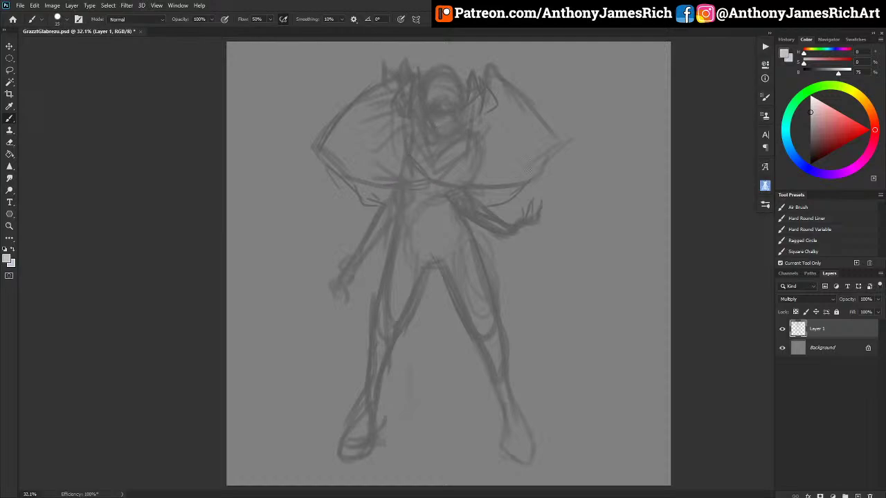
{"action": "mouse_move", "coordinate": [545, 170]}
{"action": "left_mouse_down"}
{"action": "mouse_move", "coordinate": [563, 144]}
{"action": "mouse_move", "coordinate": [538, 124]}
{"action": "mouse_move", "coordinate": [545, 139]}
{"action": "mouse_move", "coordinate": [561, 137]}
{"action": "mouse_move", "coordinate": [521, 94]}
{"action": "left_mouse_up"}
Reshape the head with small horns, dark framing hair and a skull-like face with shaded eyes.
{"action": "key", "text": "bracketright"}
{"action": "mouse_move", "coordinate": [422, 80]}
{"action": "left_mouse_down"}
{"action": "mouse_move", "coordinate": [452, 91]}
{"action": "mouse_move", "coordinate": [440, 85]}
{"action": "mouse_move", "coordinate": [458, 122]}
{"action": "left_mouse_up"}
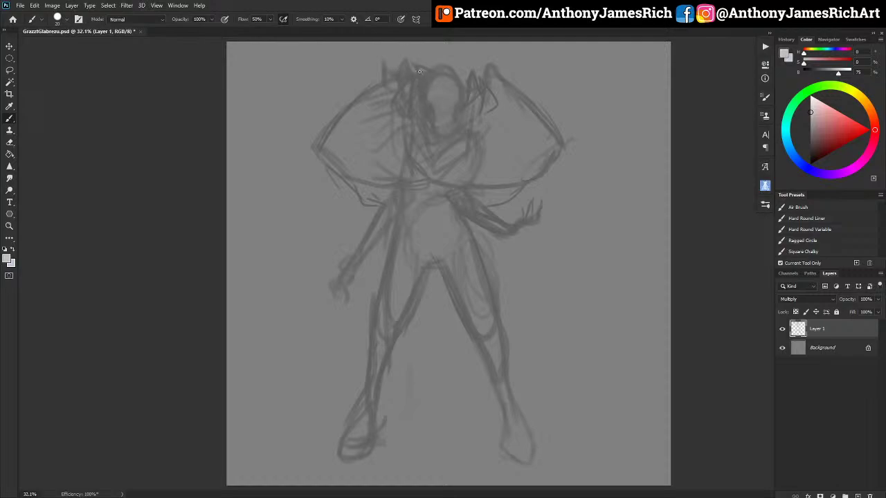
{"action": "mouse_move", "coordinate": [458, 71]}
{"action": "left_mouse_down"}
{"action": "mouse_move", "coordinate": [468, 65]}
{"action": "mouse_move", "coordinate": [466, 83]}
{"action": "mouse_move", "coordinate": [435, 108]}
{"action": "mouse_move", "coordinate": [459, 105]}
{"action": "left_mouse_up"}
{"action": "mouse_move", "coordinate": [454, 112]}
{"action": "left_mouse_down"}
{"action": "mouse_move", "coordinate": [444, 144]}
{"action": "mouse_move", "coordinate": [449, 126]}
{"action": "left_mouse_up"}
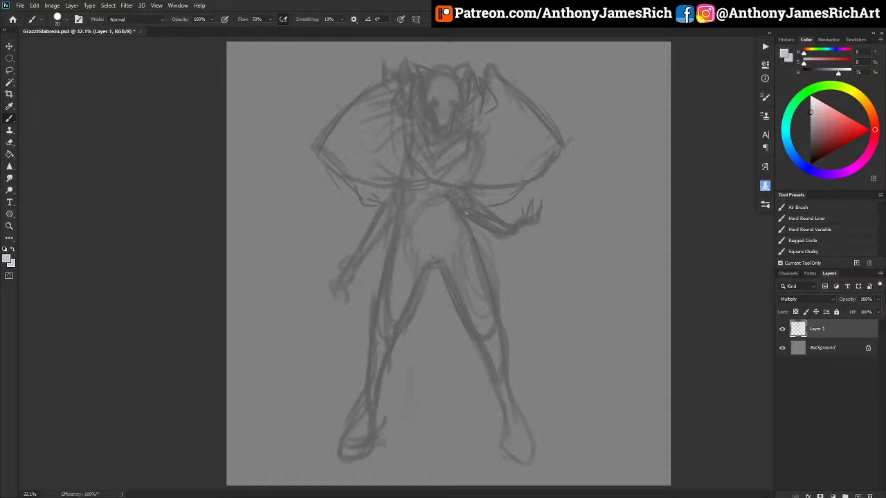
Define the left-hand arm and its gripping fingers, and draw a long thin sword pointing diagonally down and outward.
{"action": "mouse_move", "coordinate": [372, 221]}
{"action": "left_mouse_down"}
{"action": "mouse_move", "coordinate": [414, 207]}
{"action": "mouse_move", "coordinate": [396, 190]}
{"action": "mouse_move", "coordinate": [358, 241]}
{"action": "mouse_move", "coordinate": [346, 264]}
{"action": "mouse_move", "coordinate": [362, 232]}
{"action": "mouse_move", "coordinate": [382, 228]}
{"action": "mouse_move", "coordinate": [348, 273]}
{"action": "mouse_move", "coordinate": [348, 261]}
{"action": "mouse_move", "coordinate": [339, 310]}
{"action": "left_mouse_up"}
{"action": "left_click_drag", "start_coordinate": [352, 278], "coordinate": [347, 292]}
{"action": "mouse_move", "coordinate": [361, 263]}
{"action": "left_mouse_down"}
{"action": "mouse_move", "coordinate": [365, 284]}
{"action": "mouse_move", "coordinate": [360, 277]}
{"action": "mouse_move", "coordinate": [349, 288]}
{"action": "mouse_move", "coordinate": [340, 278]}
{"action": "mouse_move", "coordinate": [342, 291]}
{"action": "mouse_move", "coordinate": [343, 283]}
{"action": "mouse_move", "coordinate": [268, 354]}
{"action": "left_mouse_up"}
{"action": "key", "text": "bracketleft"}
{"action": "key", "text": "bracketleft"}
{"action": "mouse_move", "coordinate": [322, 307]}
{"action": "left_mouse_down"}
{"action": "mouse_move", "coordinate": [293, 334]}
{"action": "mouse_move", "coordinate": [311, 318]}
{"action": "left_mouse_up"}
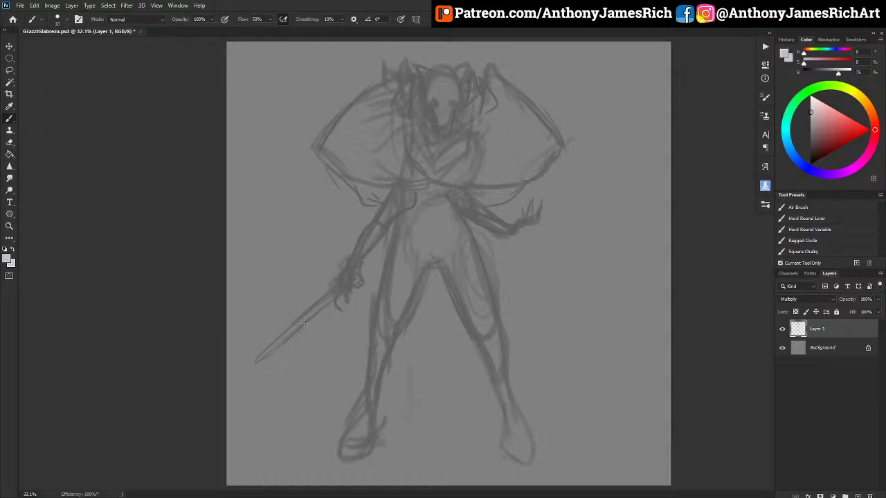
{"action": "left_click_drag", "start_coordinate": [366, 269], "coordinate": [361, 274]}
{"action": "left_click", "coordinate": [351, 317]}
{"action": "left_click_drag", "start_coordinate": [255, 358], "coordinate": [307, 327]}
{"action": "left_click_drag", "start_coordinate": [263, 353], "coordinate": [251, 360]}
Sharpen the horns and the pointed collar down to the chest, and clear stray construction lines from inside the cape.
{"action": "mouse_move", "coordinate": [414, 62]}
{"action": "left_mouse_down"}
{"action": "mouse_move", "coordinate": [439, 75]}
{"action": "mouse_move", "coordinate": [465, 69]}
{"action": "left_mouse_up"}
{"action": "key", "text": "bracketright"}
{"action": "mouse_move", "coordinate": [434, 162]}
{"action": "left_mouse_down"}
{"action": "mouse_move", "coordinate": [453, 130]}
{"action": "mouse_move", "coordinate": [438, 157]}
{"action": "left_mouse_up"}
{"action": "mouse_move", "coordinate": [479, 97]}
{"action": "left_mouse_down"}
{"action": "mouse_move", "coordinate": [476, 126]}
{"action": "mouse_move", "coordinate": [480, 119]}
{"action": "mouse_move", "coordinate": [461, 155]}
{"action": "mouse_move", "coordinate": [431, 181]}
{"action": "left_mouse_up"}
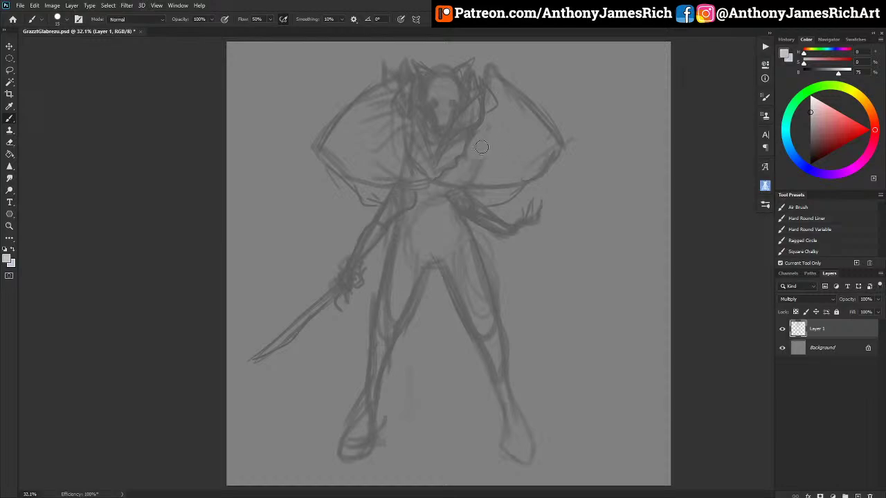
{"action": "left_click_drag", "start_coordinate": [366, 159], "coordinate": [399, 172]}
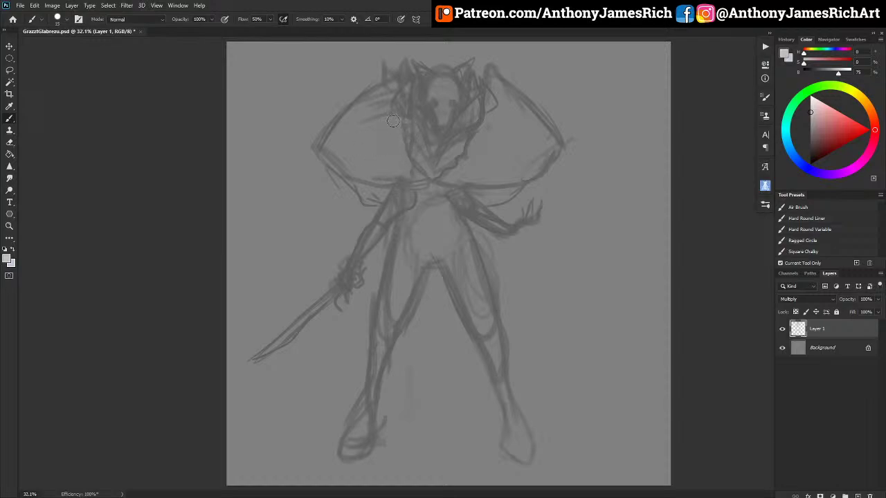
{"action": "mouse_move", "coordinate": [382, 113]}
{"action": "left_mouse_down"}
{"action": "mouse_move", "coordinate": [389, 92]}
{"action": "mouse_move", "coordinate": [342, 119]}
{"action": "mouse_move", "coordinate": [335, 138]}
{"action": "left_mouse_up"}
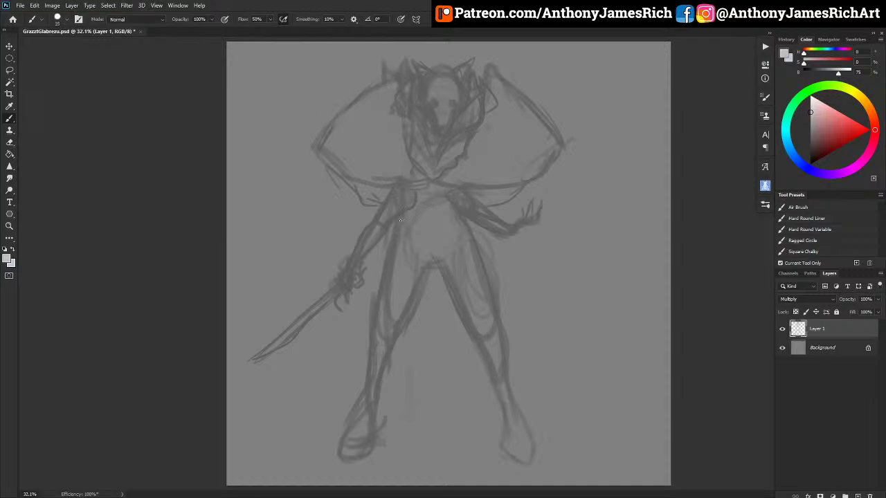
Draw a waist belt with a long hanging front cloth edged with curls, and clear the leg lines behind it.
{"action": "mouse_move", "coordinate": [407, 246]}
{"action": "left_mouse_down"}
{"action": "mouse_move", "coordinate": [429, 254]}
{"action": "mouse_move", "coordinate": [402, 222]}
{"action": "mouse_move", "coordinate": [419, 232]}
{"action": "mouse_move", "coordinate": [457, 222]}
{"action": "mouse_move", "coordinate": [447, 266]}
{"action": "left_mouse_up"}
{"action": "left_click_drag", "start_coordinate": [453, 235], "coordinate": [453, 324]}
{"action": "left_click_drag", "start_coordinate": [410, 266], "coordinate": [413, 285]}
{"action": "left_click_drag", "start_coordinate": [414, 321], "coordinate": [414, 345]}
{"action": "left_click_drag", "start_coordinate": [408, 279], "coordinate": [414, 375]}
{"action": "left_click_drag", "start_coordinate": [439, 254], "coordinate": [439, 276]}
{"action": "left_click_drag", "start_coordinate": [448, 332], "coordinate": [448, 375]}
{"action": "left_click_drag", "start_coordinate": [442, 243], "coordinate": [442, 264]}
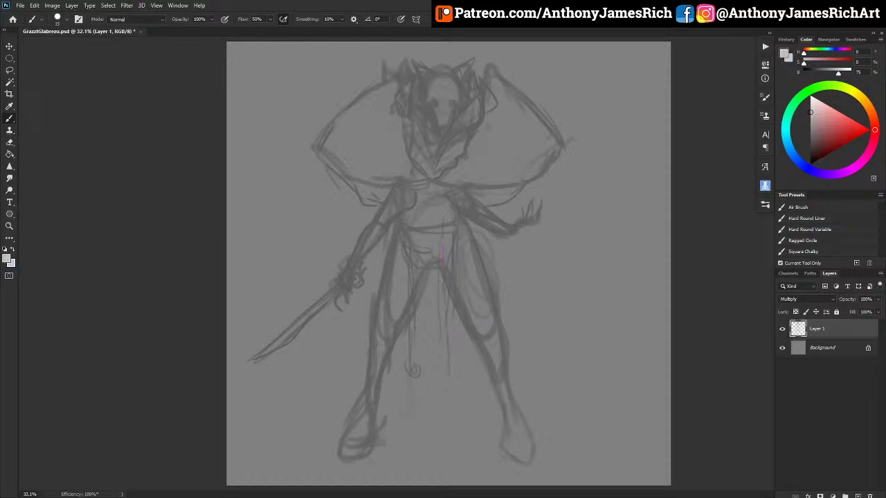
{"action": "left_click_drag", "start_coordinate": [453, 350], "coordinate": [447, 323]}
{"action": "key", "text": "bracketright"}
{"action": "left_click_drag", "start_coordinate": [424, 235], "coordinate": [423, 268]}
{"action": "left_click_drag", "start_coordinate": [422, 295], "coordinate": [422, 318]}
Darken the lower legs and reshape the right-hand foot into a pointed boot with a defined sole.
{"action": "key", "text": "bracketleft"}
{"action": "key", "text": "bracketleft"}
{"action": "key", "text": "bracketleft"}
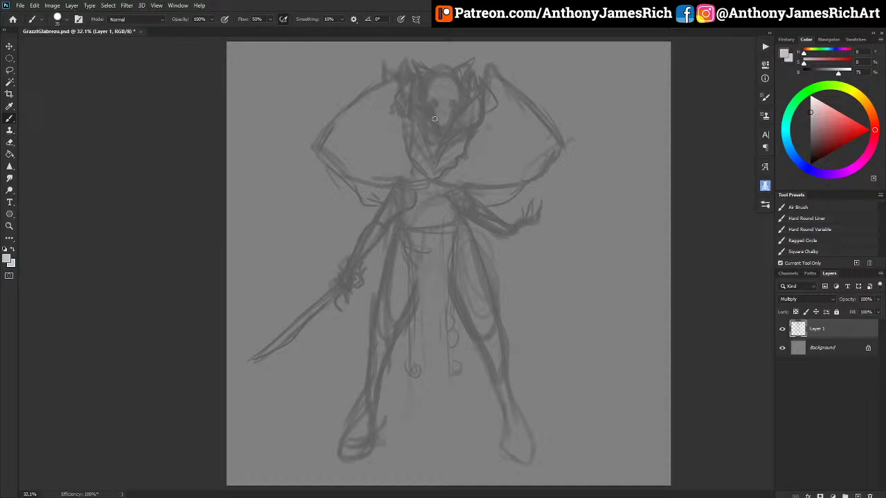
{"action": "key", "text": "bracketleft"}
{"action": "key", "text": "bracketright"}
{"action": "left_click_drag", "start_coordinate": [491, 355], "coordinate": [499, 377]}
{"action": "left_click_drag", "start_coordinate": [483, 340], "coordinate": [507, 442]}
{"action": "mouse_move", "coordinate": [513, 392]}
{"action": "left_mouse_down"}
{"action": "mouse_move", "coordinate": [535, 425]}
{"action": "mouse_move", "coordinate": [561, 426]}
{"action": "mouse_move", "coordinate": [515, 431]}
{"action": "mouse_move", "coordinate": [526, 452]}
{"action": "mouse_move", "coordinate": [507, 439]}
{"action": "mouse_move", "coordinate": [542, 454]}
{"action": "mouse_move", "coordinate": [508, 445]}
{"action": "mouse_move", "coordinate": [540, 451]}
{"action": "mouse_move", "coordinate": [509, 447]}
{"action": "mouse_move", "coordinate": [534, 449]}
{"action": "mouse_move", "coordinate": [507, 381]}
{"action": "mouse_move", "coordinate": [508, 435]}
{"action": "mouse_move", "coordinate": [492, 384]}
{"action": "left_mouse_up"}
{"action": "mouse_move", "coordinate": [387, 429]}
{"action": "left_mouse_down"}
{"action": "mouse_move", "coordinate": [379, 409]}
{"action": "mouse_move", "coordinate": [386, 367]}
{"action": "left_mouse_up"}
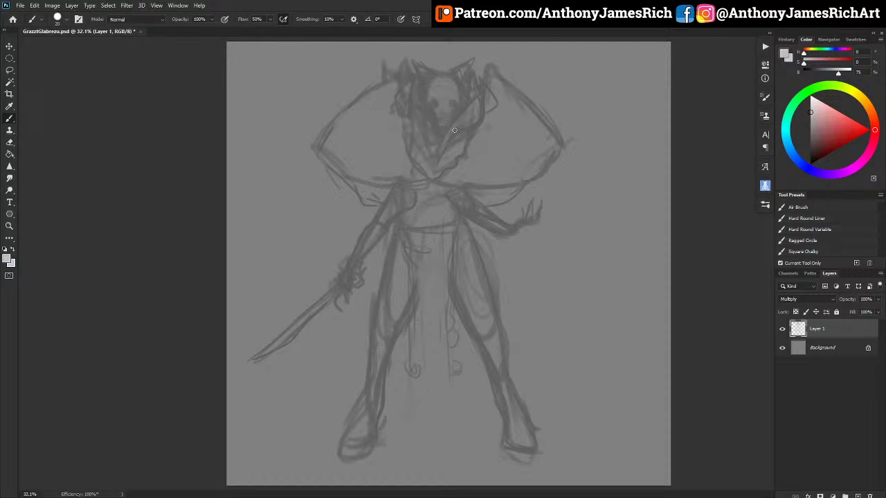
Clean up the overlapping collar lapels and clear the extra trim below the cape, reinforcing its right-hand edge.
{"action": "left_click_drag", "start_coordinate": [476, 107], "coordinate": [458, 121]}
{"action": "left_click_drag", "start_coordinate": [399, 124], "coordinate": [423, 148]}
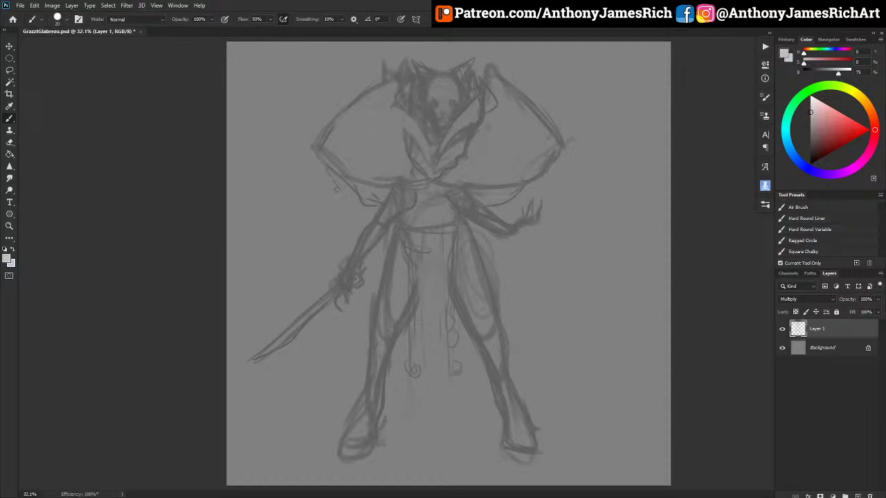
{"action": "left_click_drag", "start_coordinate": [372, 199], "coordinate": [339, 182]}
{"action": "key", "text": "bracketright"}
{"action": "key", "text": "bracketright"}
{"action": "left_click_drag", "start_coordinate": [521, 103], "coordinate": [550, 148]}
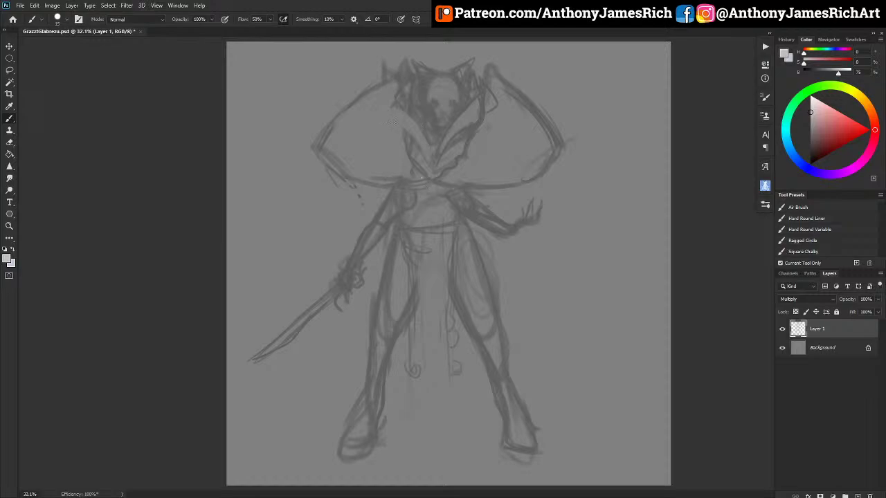
Thicken the cape's outline on both sides and add bulging outer edges with a small spike on the right-hand shoulder.
{"action": "key", "text": "bracketleft"}
{"action": "key", "text": "bracketright"}
{"action": "key", "text": "bracketright"}
{"action": "left_click_drag", "start_coordinate": [513, 86], "coordinate": [544, 131]}
{"action": "mouse_move", "coordinate": [322, 148]}
{"action": "left_mouse_down"}
{"action": "mouse_move", "coordinate": [335, 177]}
{"action": "mouse_move", "coordinate": [323, 161]}
{"action": "mouse_move", "coordinate": [359, 186]}
{"action": "mouse_move", "coordinate": [353, 183]}
{"action": "mouse_move", "coordinate": [503, 176]}
{"action": "mouse_move", "coordinate": [451, 188]}
{"action": "mouse_move", "coordinate": [514, 189]}
{"action": "mouse_move", "coordinate": [551, 167]}
{"action": "mouse_move", "coordinate": [563, 137]}
{"action": "mouse_move", "coordinate": [560, 152]}
{"action": "mouse_move", "coordinate": [555, 116]}
{"action": "mouse_move", "coordinate": [517, 99]}
{"action": "left_mouse_up"}
{"action": "mouse_move", "coordinate": [315, 120]}
{"action": "left_mouse_down"}
{"action": "mouse_move", "coordinate": [335, 100]}
{"action": "mouse_move", "coordinate": [325, 126]}
{"action": "mouse_move", "coordinate": [352, 95]}
{"action": "mouse_move", "coordinate": [385, 92]}
{"action": "left_mouse_up"}
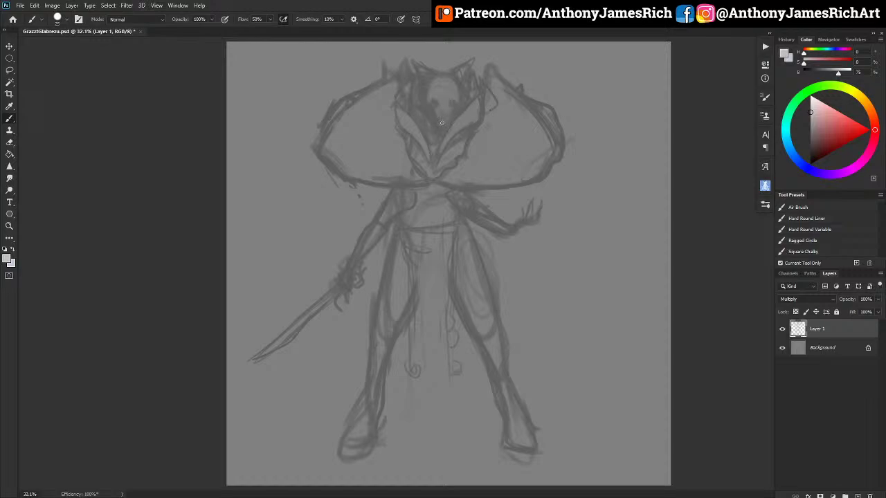
Touch up the lower face and darken the chest area between the collar lapels.
{"action": "key", "text": "["}
{"action": "mouse_move", "coordinate": [434, 119]}
{"action": "left_mouse_down"}
{"action": "mouse_move", "coordinate": [436, 128]}
{"action": "mouse_move", "coordinate": [444, 109]}
{"action": "left_mouse_up"}
{"action": "mouse_move", "coordinate": [428, 160]}
{"action": "left_mouse_down"}
{"action": "mouse_move", "coordinate": [442, 140]}
{"action": "mouse_move", "coordinate": [434, 136]}
{"action": "left_mouse_up"}
Redraw the left-hand leg with a bent, backward-angled shin and pointed foot, and darken the right-hand leg's contours.
{"action": "mouse_move", "coordinate": [389, 246]}
{"action": "left_mouse_down"}
{"action": "mouse_move", "coordinate": [372, 315]}
{"action": "mouse_move", "coordinate": [376, 303]}
{"action": "mouse_move", "coordinate": [380, 335]}
{"action": "mouse_move", "coordinate": [378, 295]}
{"action": "mouse_move", "coordinate": [391, 257]}
{"action": "mouse_move", "coordinate": [373, 295]}
{"action": "mouse_move", "coordinate": [388, 259]}
{"action": "mouse_move", "coordinate": [383, 298]}
{"action": "mouse_move", "coordinate": [395, 238]}
{"action": "mouse_move", "coordinate": [397, 329]}
{"action": "mouse_move", "coordinate": [388, 287]}
{"action": "mouse_move", "coordinate": [390, 315]}
{"action": "mouse_move", "coordinate": [410, 291]}
{"action": "mouse_move", "coordinate": [392, 325]}
{"action": "mouse_move", "coordinate": [386, 259]}
{"action": "mouse_move", "coordinate": [384, 307]}
{"action": "mouse_move", "coordinate": [389, 341]}
{"action": "mouse_move", "coordinate": [408, 300]}
{"action": "mouse_move", "coordinate": [387, 334]}
{"action": "mouse_move", "coordinate": [416, 415]}
{"action": "mouse_move", "coordinate": [411, 393]}
{"action": "mouse_move", "coordinate": [359, 441]}
{"action": "mouse_move", "coordinate": [388, 443]}
{"action": "mouse_move", "coordinate": [423, 407]}
{"action": "mouse_move", "coordinate": [415, 417]}
{"action": "mouse_move", "coordinate": [418, 371]}
{"action": "mouse_move", "coordinate": [403, 315]}
{"action": "mouse_move", "coordinate": [418, 387]}
{"action": "mouse_move", "coordinate": [405, 329]}
{"action": "mouse_move", "coordinate": [378, 443]}
{"action": "mouse_move", "coordinate": [338, 454]}
{"action": "mouse_move", "coordinate": [353, 459]}
{"action": "mouse_move", "coordinate": [330, 453]}
{"action": "mouse_move", "coordinate": [381, 409]}
{"action": "mouse_move", "coordinate": [376, 354]}
{"action": "mouse_move", "coordinate": [374, 401]}
{"action": "mouse_move", "coordinate": [357, 428]}
{"action": "mouse_move", "coordinate": [380, 409]}
{"action": "mouse_move", "coordinate": [374, 393]}
{"action": "mouse_move", "coordinate": [360, 392]}
{"action": "mouse_move", "coordinate": [375, 379]}
{"action": "mouse_move", "coordinate": [360, 343]}
{"action": "mouse_move", "coordinate": [367, 333]}
{"action": "mouse_move", "coordinate": [378, 342]}
{"action": "mouse_move", "coordinate": [397, 333]}
{"action": "mouse_move", "coordinate": [388, 319]}
{"action": "mouse_move", "coordinate": [399, 252]}
{"action": "mouse_move", "coordinate": [386, 305]}
{"action": "mouse_move", "coordinate": [379, 279]}
{"action": "mouse_move", "coordinate": [408, 199]}
{"action": "left_mouse_up"}
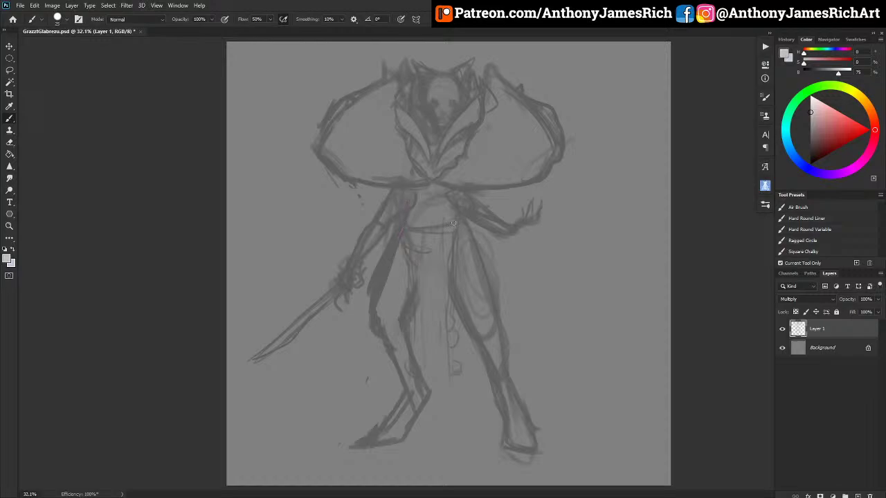
{"action": "left_click_drag", "start_coordinate": [452, 293], "coordinate": [499, 387]}
{"action": "left_click_drag", "start_coordinate": [510, 353], "coordinate": [510, 374]}
{"action": "mouse_move", "coordinate": [367, 305]}
{"action": "left_mouse_down"}
{"action": "mouse_move", "coordinate": [393, 322]}
{"action": "mouse_move", "coordinate": [380, 323]}
{"action": "mouse_move", "coordinate": [398, 356]}
{"action": "mouse_move", "coordinate": [384, 342]}
{"action": "mouse_move", "coordinate": [402, 398]}
{"action": "mouse_move", "coordinate": [388, 419]}
{"action": "left_mouse_up"}
{"action": "left_click_drag", "start_coordinate": [400, 377], "coordinate": [396, 408]}
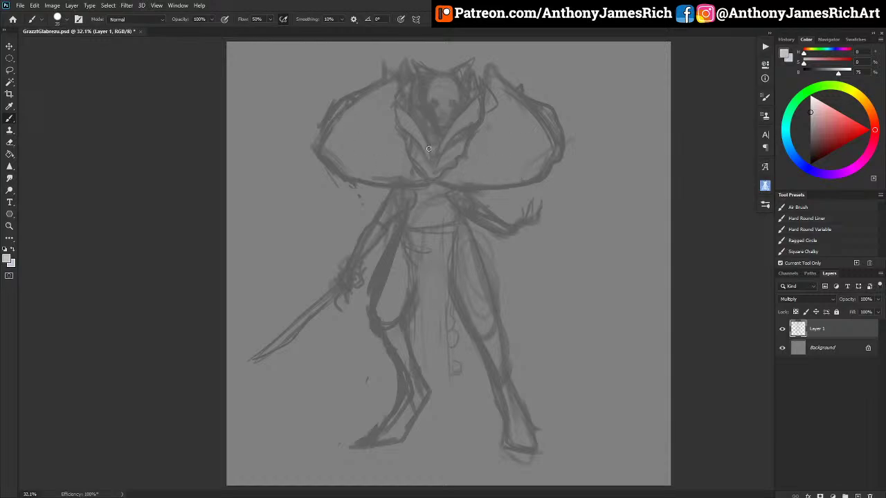
Add inner contour lines to the cape's lower sides, shade its right-hand edge, and pull in its left-hand outer edge.
{"action": "left_click_drag", "start_coordinate": [530, 162], "coordinate": [508, 182]}
{"action": "left_click_drag", "start_coordinate": [547, 137], "coordinate": [524, 167]}
{"action": "left_click_drag", "start_coordinate": [368, 184], "coordinate": [335, 118]}
{"action": "mouse_move", "coordinate": [363, 174]}
{"action": "left_mouse_down"}
{"action": "mouse_move", "coordinate": [338, 142]}
{"action": "mouse_move", "coordinate": [329, 106]}
{"action": "left_mouse_up"}
{"action": "key", "text": "["}
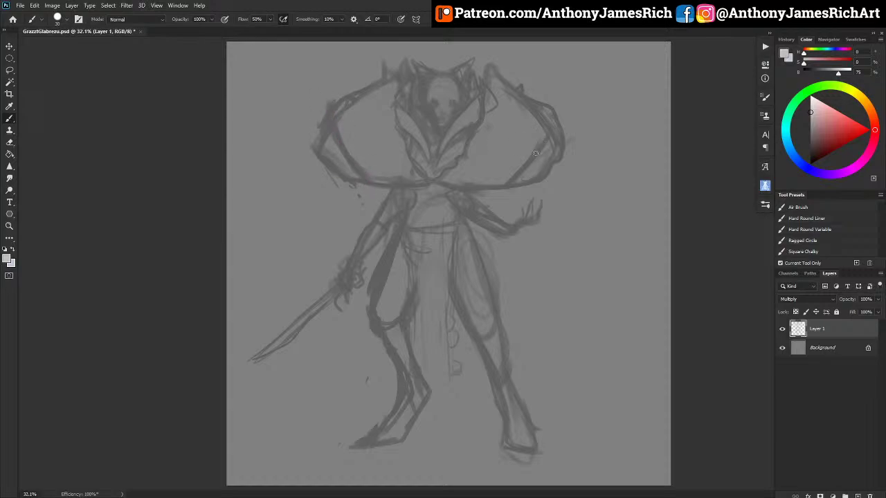
{"action": "mouse_move", "coordinate": [543, 146]}
{"action": "left_mouse_down"}
{"action": "mouse_move", "coordinate": [517, 100]}
{"action": "mouse_move", "coordinate": [542, 135]}
{"action": "mouse_move", "coordinate": [530, 115]}
{"action": "mouse_move", "coordinate": [562, 138]}
{"action": "mouse_move", "coordinate": [556, 129]}
{"action": "mouse_move", "coordinate": [546, 179]}
{"action": "mouse_move", "coordinate": [524, 115]}
{"action": "left_mouse_up"}
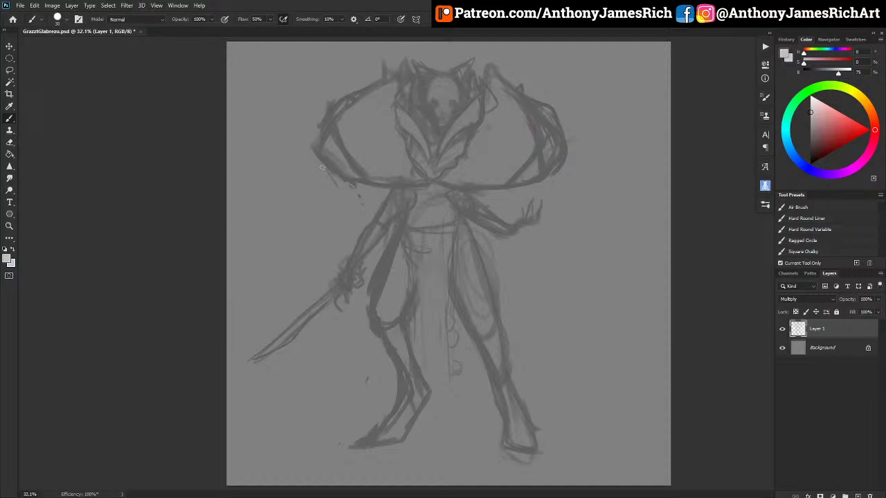
{"action": "mouse_move", "coordinate": [329, 162]}
{"action": "left_mouse_down"}
{"action": "mouse_move", "coordinate": [359, 95]}
{"action": "mouse_move", "coordinate": [362, 64]}
{"action": "mouse_move", "coordinate": [315, 119]}
{"action": "mouse_move", "coordinate": [324, 127]}
{"action": "mouse_move", "coordinate": [308, 142]}
{"action": "mouse_move", "coordinate": [310, 157]}
{"action": "mouse_move", "coordinate": [344, 82]}
{"action": "left_mouse_up"}
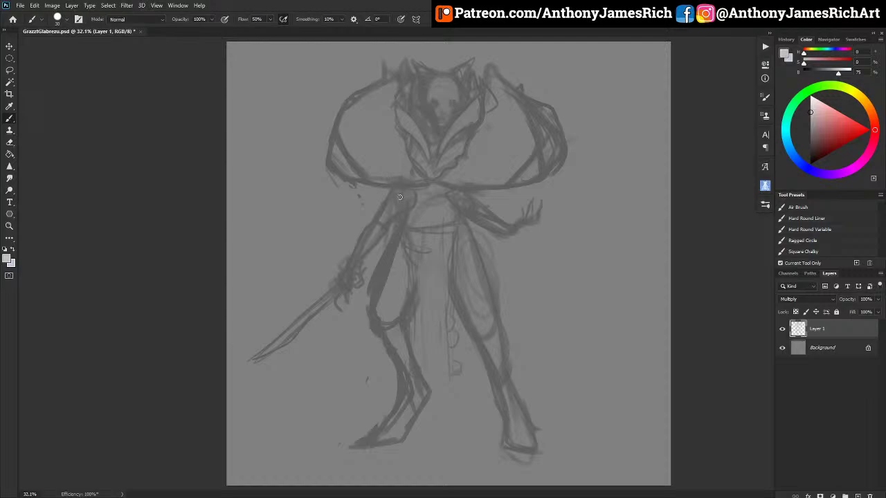
Slim the left-hand leg's thigh, split its foot into pointed toes, and give the right-hand foot rounded, clawed toes.
{"action": "mouse_move", "coordinate": [396, 389]}
{"action": "left_mouse_down"}
{"action": "mouse_move", "coordinate": [372, 430]}
{"action": "mouse_move", "coordinate": [350, 435]}
{"action": "left_mouse_up"}
{"action": "key", "text": "ctrl+z"}
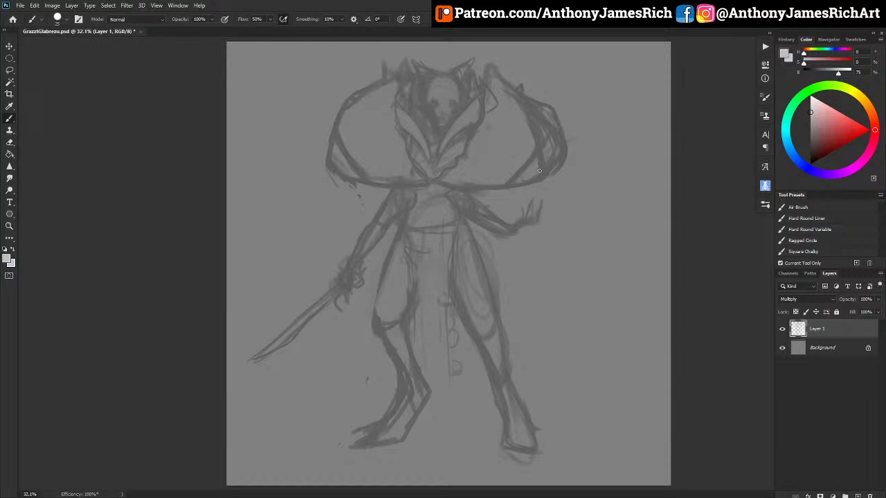
{"action": "key", "text": "bracketleft"}
{"action": "key", "text": "bracketleft"}
{"action": "key", "text": "bracketright"}
{"action": "key", "text": "bracketleft"}
{"action": "key", "text": "bracketleft"}
{"action": "key", "text": "bracketleft"}
{"action": "key", "text": "bracketleft"}
{"action": "mouse_move", "coordinate": [502, 440]}
{"action": "left_mouse_down"}
{"action": "mouse_move", "coordinate": [525, 458]}
{"action": "mouse_move", "coordinate": [535, 431]}
{"action": "mouse_move", "coordinate": [502, 447]}
{"action": "mouse_move", "coordinate": [539, 457]}
{"action": "mouse_move", "coordinate": [515, 455]}
{"action": "mouse_move", "coordinate": [529, 447]}
{"action": "mouse_move", "coordinate": [519, 435]}
{"action": "mouse_move", "coordinate": [512, 444]}
{"action": "mouse_move", "coordinate": [547, 447]}
{"action": "left_mouse_up"}
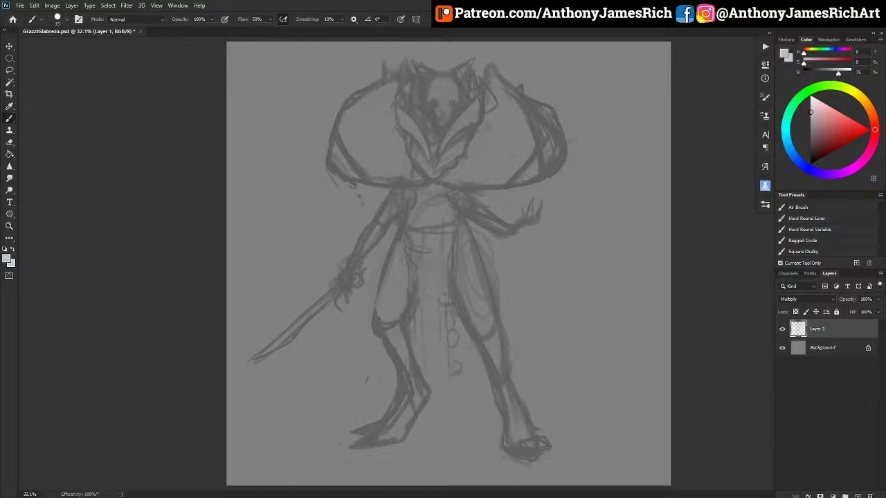
Redraw the waistline as a curved low belt, clear the torso above it, and add a navel.
{"action": "key", "text": "bracketleft"}
{"action": "key", "text": "bracketleft"}
{"action": "key", "text": "bracketleft"}
{"action": "key", "text": "bracketleft"}
{"action": "key", "text": "bracketleft"}
{"action": "key", "text": "bracketleft"}
{"action": "key", "text": "bracketright"}
{"action": "key", "text": "bracketright"}
{"action": "key", "text": "bracketright"}
{"action": "key", "text": "bracketright"}
{"action": "mouse_move", "coordinate": [396, 248]}
{"action": "left_mouse_down"}
{"action": "mouse_move", "coordinate": [444, 249]}
{"action": "mouse_move", "coordinate": [413, 237]}
{"action": "mouse_move", "coordinate": [497, 243]}
{"action": "mouse_move", "coordinate": [421, 241]}
{"action": "mouse_move", "coordinate": [431, 243]}
{"action": "mouse_move", "coordinate": [449, 238]}
{"action": "mouse_move", "coordinate": [402, 231]}
{"action": "mouse_move", "coordinate": [429, 249]}
{"action": "mouse_move", "coordinate": [408, 242]}
{"action": "mouse_move", "coordinate": [442, 246]}
{"action": "mouse_move", "coordinate": [430, 250]}
{"action": "mouse_move", "coordinate": [415, 227]}
{"action": "mouse_move", "coordinate": [468, 229]}
{"action": "left_mouse_up"}
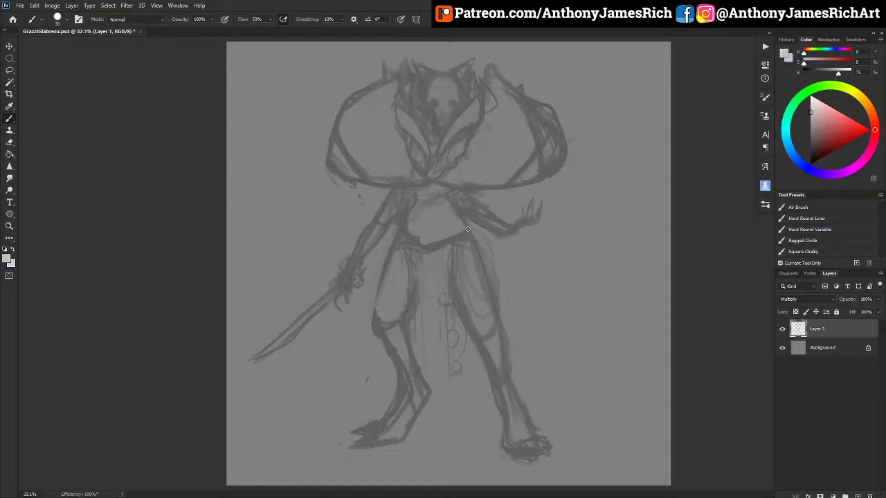
{"action": "left_click", "coordinate": [430, 215]}
{"action": "left_click_drag", "start_coordinate": [410, 226], "coordinate": [417, 232]}
Trim the cape's upper left-hand edge into a straighter slope from the shoulder tip to the outer corner.
{"action": "key", "text": "bracketleft"}
{"action": "key", "text": "bracketleft"}
{"action": "key", "text": "bracketright"}
{"action": "key", "text": "bracketright"}
{"action": "left_click_drag", "start_coordinate": [370, 92], "coordinate": [391, 76]}
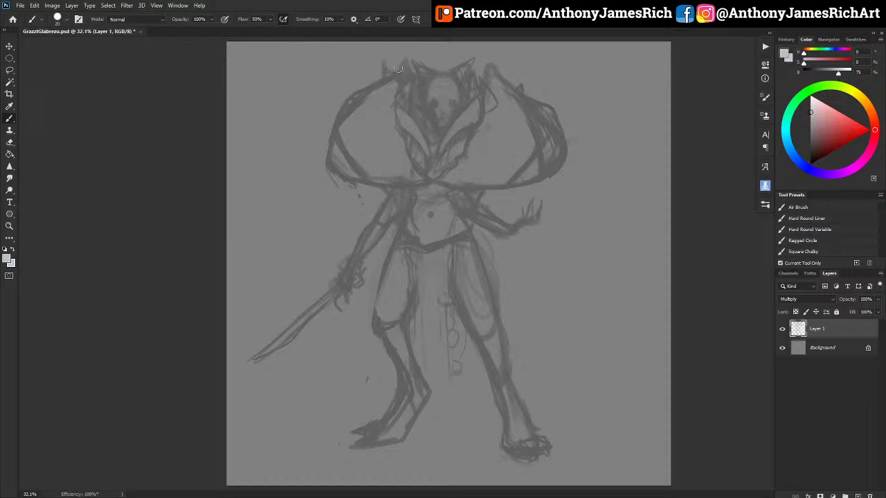
{"action": "left_click_drag", "start_coordinate": [323, 119], "coordinate": [374, 84]}
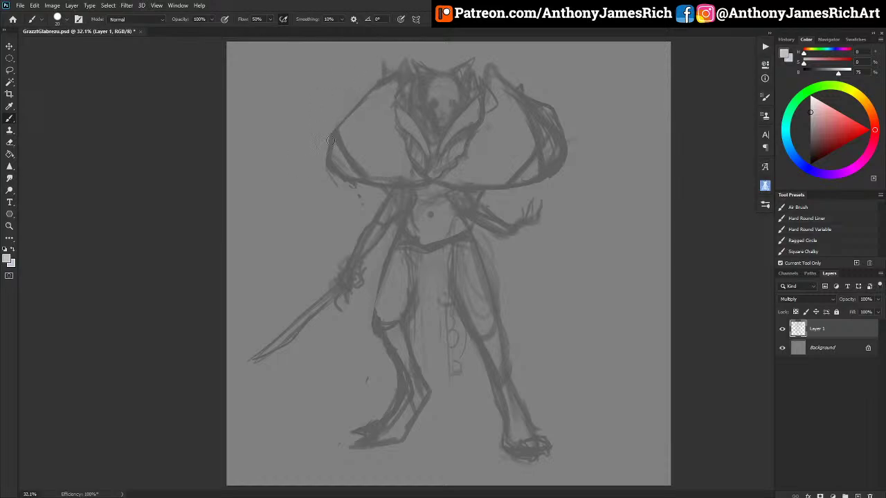
Redefine the left-hand thigh's outline and erase the lowered sword beside the leg.
{"action": "key", "text": "bracketleft"}
{"action": "key", "text": "bracketleft"}
{"action": "key", "text": "bracketleft"}
{"action": "key", "text": "bracketleft"}
{"action": "key", "text": "bracketleft"}
{"action": "key", "text": "bracketleft"}
{"action": "key", "text": "bracketright"}
{"action": "key", "text": "bracketright"}
{"action": "key", "text": "bracketright"}
{"action": "mouse_move", "coordinate": [376, 310]}
{"action": "left_mouse_down"}
{"action": "mouse_move", "coordinate": [384, 272]}
{"action": "mouse_move", "coordinate": [384, 286]}
{"action": "left_mouse_up"}
{"action": "mouse_move", "coordinate": [254, 352]}
{"action": "left_mouse_down"}
{"action": "mouse_move", "coordinate": [276, 322]}
{"action": "mouse_move", "coordinate": [270, 356]}
{"action": "mouse_move", "coordinate": [309, 291]}
{"action": "mouse_move", "coordinate": [327, 304]}
{"action": "mouse_move", "coordinate": [338, 355]}
{"action": "left_mouse_up"}
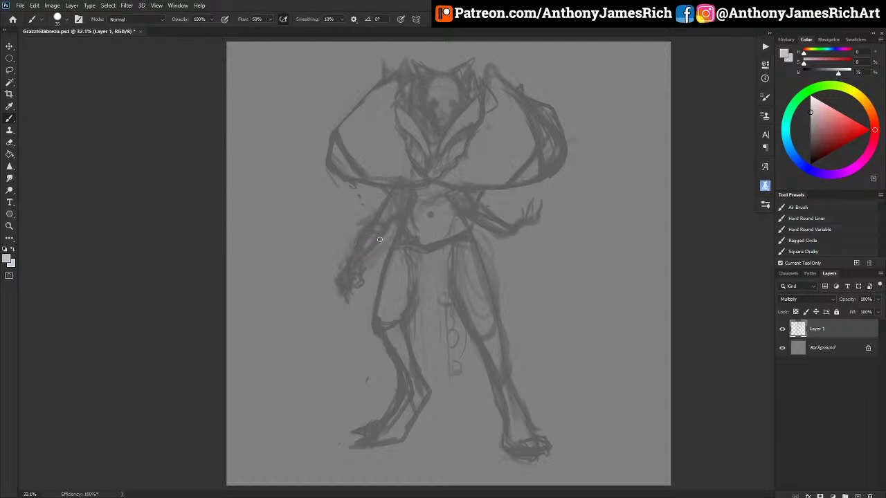
Redraw the left-hand arm bent at the waist, gripping a sword laid horizontally across the body toward the other hand.
{"action": "left_click_drag", "start_coordinate": [418, 231], "coordinate": [463, 227]}
{"action": "left_click_drag", "start_coordinate": [517, 216], "coordinate": [438, 229]}
{"action": "key", "text": "ctrl+z"}
{"action": "left_click_drag", "start_coordinate": [399, 220], "coordinate": [381, 211]}
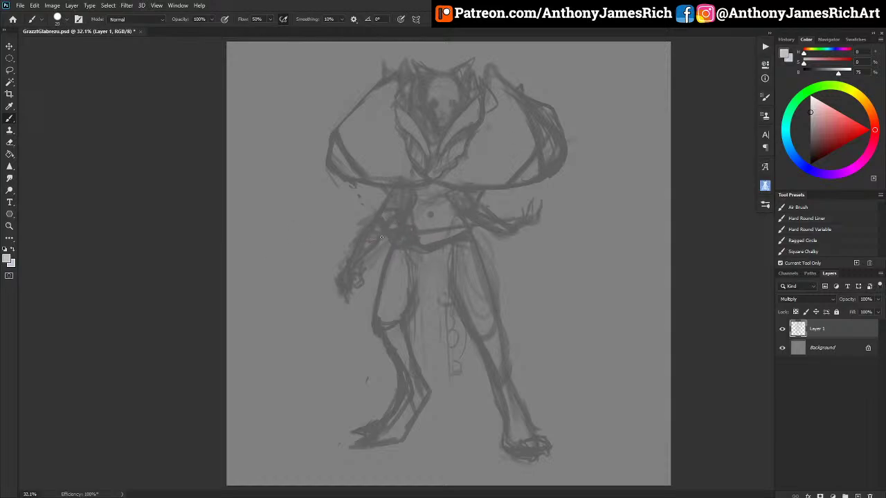
{"action": "key", "text": "bracketleft"}
{"action": "mouse_move", "coordinate": [378, 244]}
{"action": "left_mouse_down"}
{"action": "mouse_move", "coordinate": [558, 210]}
{"action": "mouse_move", "coordinate": [536, 223]}
{"action": "left_mouse_up"}
{"action": "key", "text": "bracketleft"}
{"action": "mouse_move", "coordinate": [398, 248]}
{"action": "left_mouse_down"}
{"action": "mouse_move", "coordinate": [360, 227]}
{"action": "mouse_move", "coordinate": [368, 236]}
{"action": "mouse_move", "coordinate": [366, 219]}
{"action": "mouse_move", "coordinate": [374, 258]}
{"action": "mouse_move", "coordinate": [365, 224]}
{"action": "mouse_move", "coordinate": [342, 298]}
{"action": "mouse_move", "coordinate": [335, 279]}
{"action": "mouse_move", "coordinate": [334, 301]}
{"action": "left_mouse_up"}
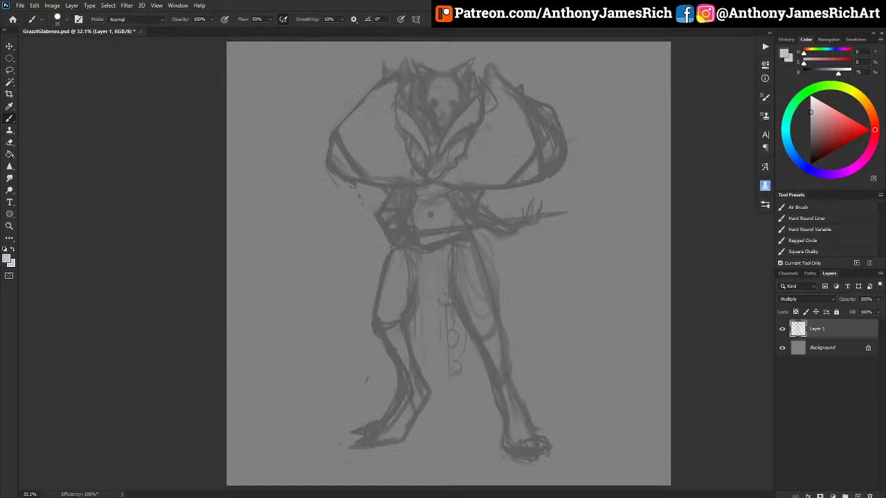
{"action": "mouse_move", "coordinate": [385, 238]}
{"action": "left_mouse_down"}
{"action": "mouse_move", "coordinate": [350, 250]}
{"action": "mouse_move", "coordinate": [361, 243]}
{"action": "left_mouse_up"}
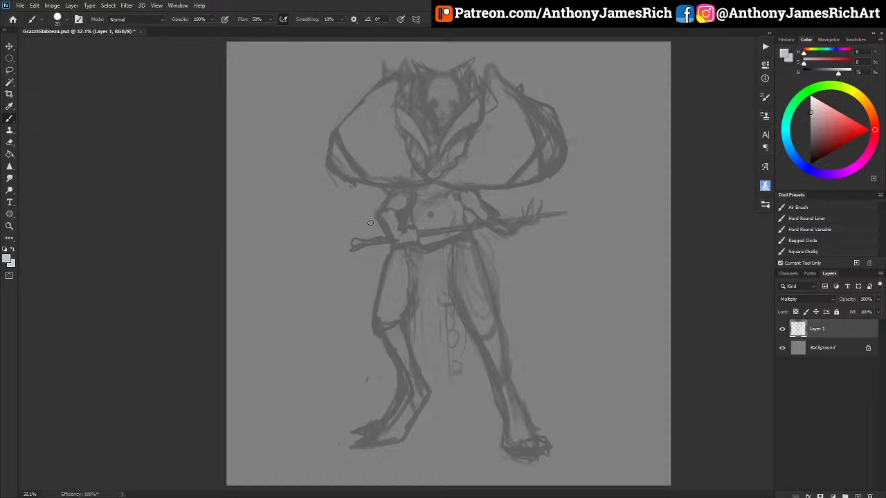
{"action": "left_click_drag", "start_coordinate": [355, 439], "coordinate": [368, 428]}
Select the head freehand and move it down between the collar lapels.
{"action": "left_click", "coordinate": [9, 70]}
{"action": "left_click_drag", "start_coordinate": [414, 50], "coordinate": [413, 67]}
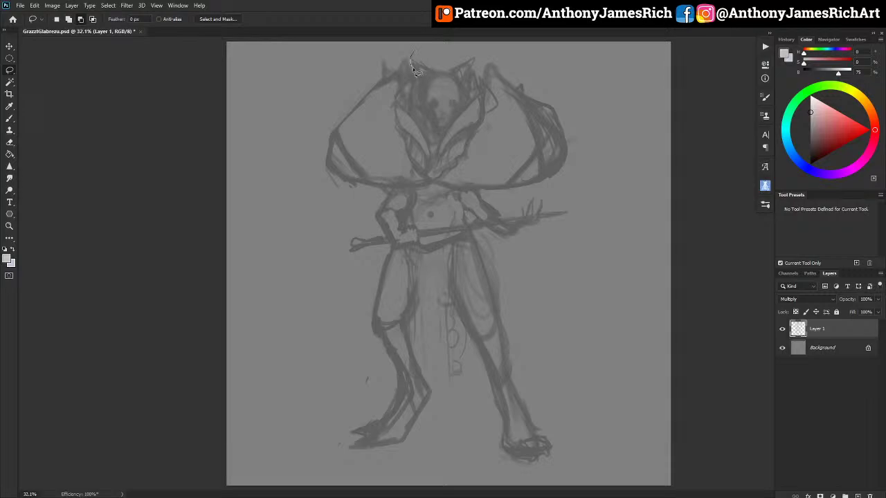
{"action": "mouse_move", "coordinate": [419, 97]}
{"action": "left_mouse_down"}
{"action": "mouse_move", "coordinate": [438, 139]}
{"action": "mouse_move", "coordinate": [484, 62]}
{"action": "mouse_move", "coordinate": [453, 47]}
{"action": "mouse_move", "coordinate": [418, 52]}
{"action": "mouse_move", "coordinate": [408, 60]}
{"action": "mouse_move", "coordinate": [443, 102]}
{"action": "left_mouse_up"}
{"action": "key", "text": "ctrl+t"}
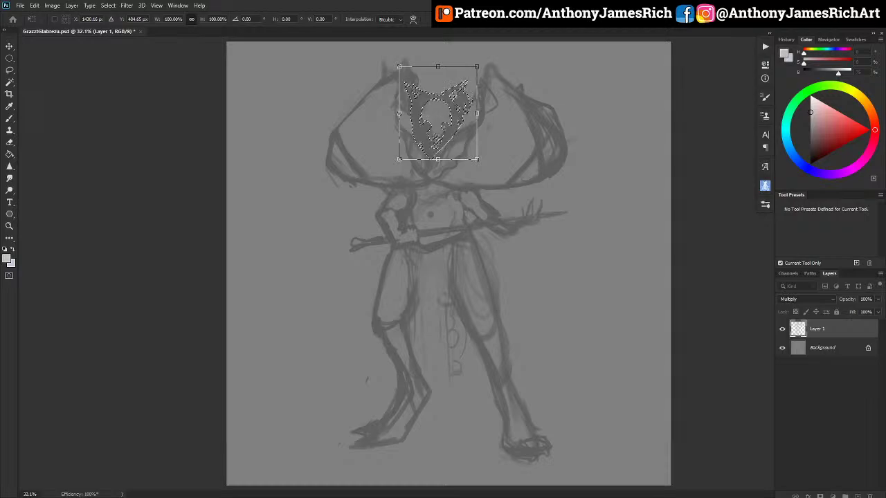
{"action": "key", "text": "Return"}
{"action": "key", "text": "ctrl+d"}
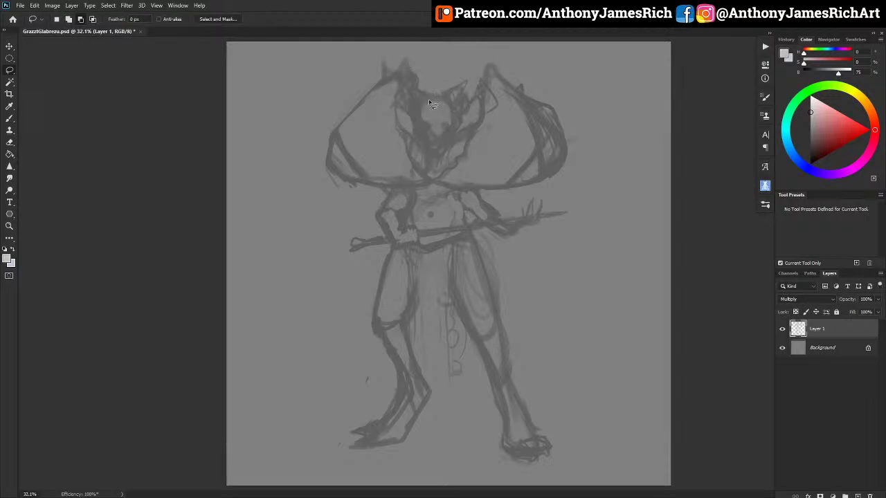
Redefine the collar lapels around the lowered head and trim back its horns.
{"action": "key", "text": "b"}
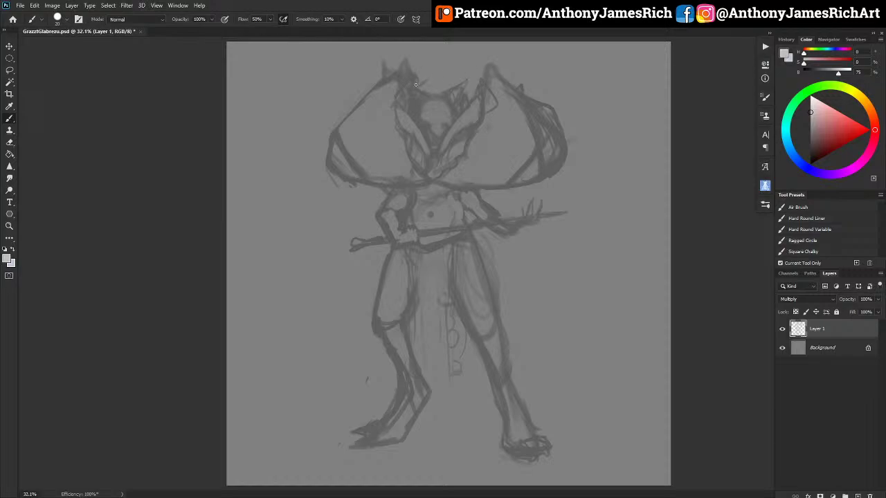
{"action": "mouse_move", "coordinate": [426, 81]}
{"action": "left_mouse_down"}
{"action": "mouse_move", "coordinate": [424, 70]}
{"action": "mouse_move", "coordinate": [429, 87]}
{"action": "mouse_move", "coordinate": [439, 77]}
{"action": "mouse_move", "coordinate": [434, 83]}
{"action": "mouse_move", "coordinate": [451, 87]}
{"action": "mouse_move", "coordinate": [468, 72]}
{"action": "mouse_move", "coordinate": [473, 93]}
{"action": "mouse_move", "coordinate": [474, 72]}
{"action": "mouse_move", "coordinate": [478, 99]}
{"action": "left_mouse_up"}
{"action": "key", "text": "]"}
{"action": "mouse_move", "coordinate": [422, 63]}
{"action": "left_mouse_down"}
{"action": "mouse_move", "coordinate": [425, 83]}
{"action": "mouse_move", "coordinate": [442, 81]}
{"action": "mouse_move", "coordinate": [436, 70]}
{"action": "mouse_move", "coordinate": [468, 78]}
{"action": "left_mouse_up"}
Extend the cape's lower edge beneath both sides and thin out its inner contour lines.
{"action": "left_click_drag", "start_coordinate": [352, 184], "coordinate": [389, 202]}
{"action": "mouse_move", "coordinate": [496, 198]}
{"action": "left_mouse_down"}
{"action": "mouse_move", "coordinate": [543, 177]}
{"action": "mouse_move", "coordinate": [558, 137]}
{"action": "left_mouse_up"}
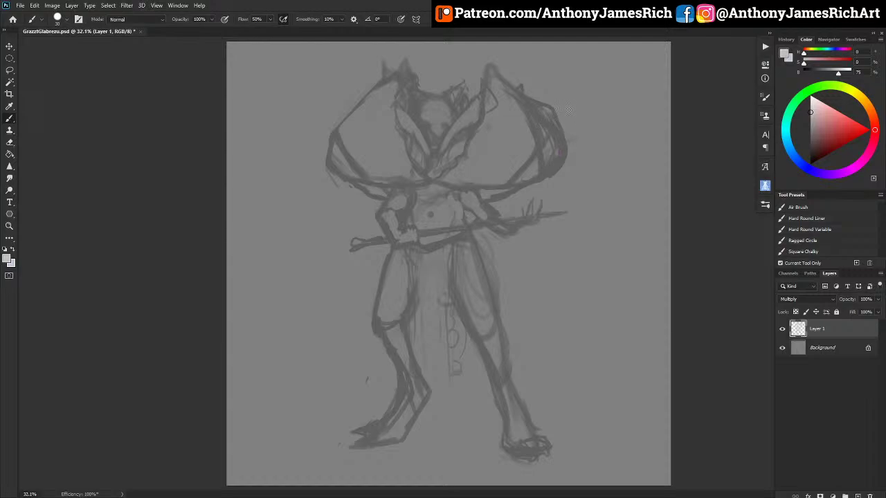
{"action": "key", "text": "ctrl+z"}
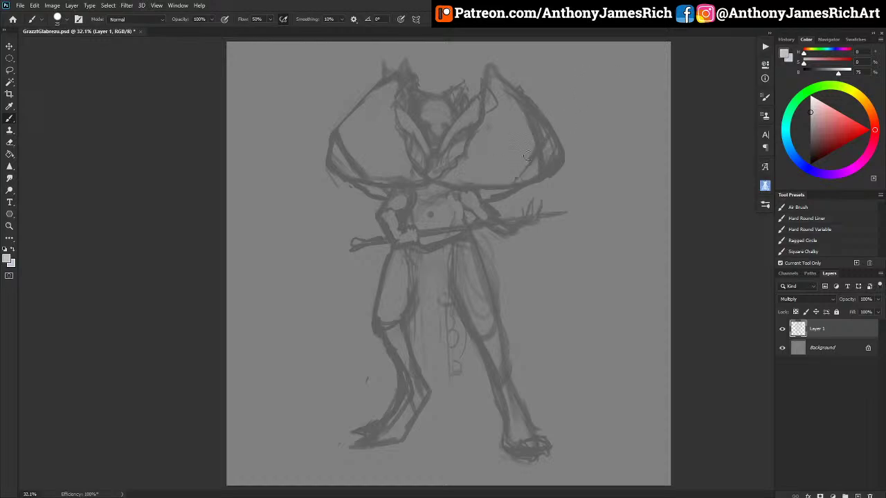
{"action": "key", "text": "ctrl+z"}
{"action": "key", "text": "]"}
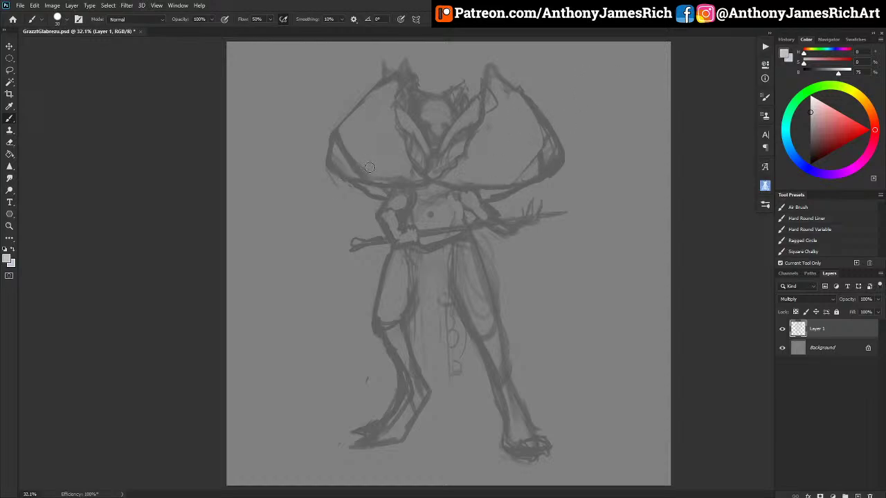
{"action": "left_click_drag", "start_coordinate": [359, 165], "coordinate": [344, 143]}
Rework the head with a lower brow, two short stubby horns and darker facial features.
{"action": "mouse_move", "coordinate": [423, 107]}
{"action": "left_mouse_down"}
{"action": "mouse_move", "coordinate": [452, 113]}
{"action": "mouse_move", "coordinate": [434, 117]}
{"action": "mouse_move", "coordinate": [455, 106]}
{"action": "mouse_move", "coordinate": [436, 106]}
{"action": "mouse_move", "coordinate": [469, 84]}
{"action": "mouse_move", "coordinate": [453, 100]}
{"action": "mouse_move", "coordinate": [463, 113]}
{"action": "mouse_move", "coordinate": [418, 102]}
{"action": "left_mouse_up"}
{"action": "key", "text": "["}
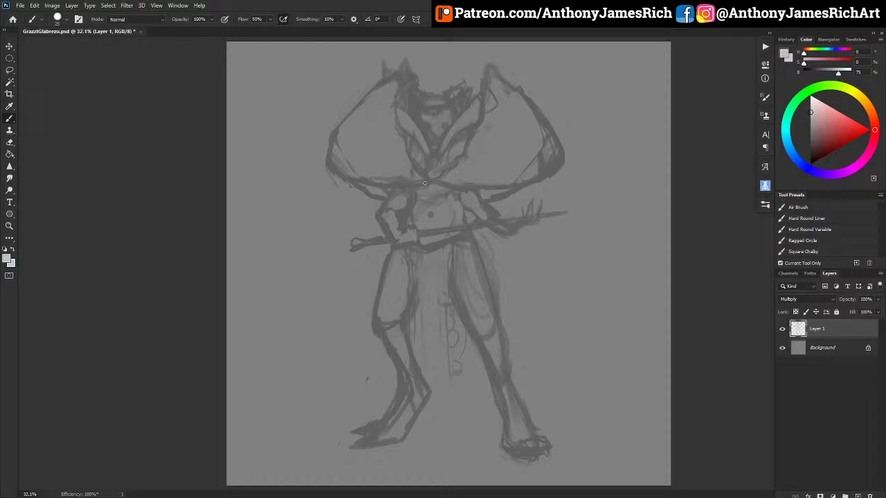
{"action": "mouse_move", "coordinate": [430, 88]}
{"action": "left_mouse_down"}
{"action": "mouse_move", "coordinate": [423, 96]}
{"action": "mouse_move", "coordinate": [461, 81]}
{"action": "mouse_move", "coordinate": [462, 98]}
{"action": "left_mouse_up"}
{"action": "mouse_move", "coordinate": [423, 108]}
{"action": "left_mouse_down"}
{"action": "mouse_move", "coordinate": [428, 67]}
{"action": "mouse_move", "coordinate": [430, 113]}
{"action": "mouse_move", "coordinate": [424, 90]}
{"action": "mouse_move", "coordinate": [420, 98]}
{"action": "mouse_move", "coordinate": [425, 82]}
{"action": "mouse_move", "coordinate": [417, 96]}
{"action": "mouse_move", "coordinate": [430, 72]}
{"action": "mouse_move", "coordinate": [421, 81]}
{"action": "mouse_move", "coordinate": [430, 107]}
{"action": "mouse_move", "coordinate": [445, 93]}
{"action": "mouse_move", "coordinate": [445, 64]}
{"action": "mouse_move", "coordinate": [445, 107]}
{"action": "left_mouse_up"}
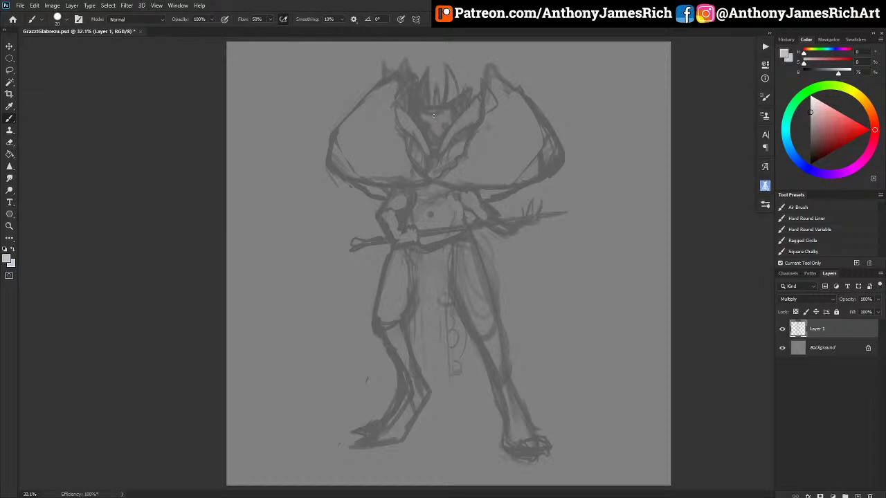
{"action": "left_click_drag", "start_coordinate": [438, 93], "coordinate": [440, 117]}
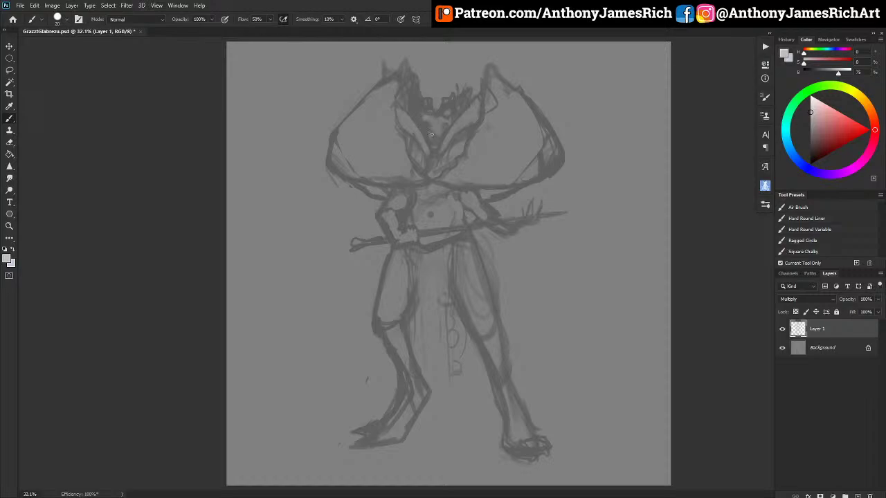
Draw raised shoulder lines across both sides of the cape and clear the old cape edge from the chest.
{"action": "key", "text": "bracketleft"}
{"action": "key", "text": "bracketleft"}
{"action": "mouse_move", "coordinate": [383, 174]}
{"action": "left_mouse_down"}
{"action": "mouse_move", "coordinate": [494, 168]}
{"action": "mouse_move", "coordinate": [521, 176]}
{"action": "left_mouse_up"}
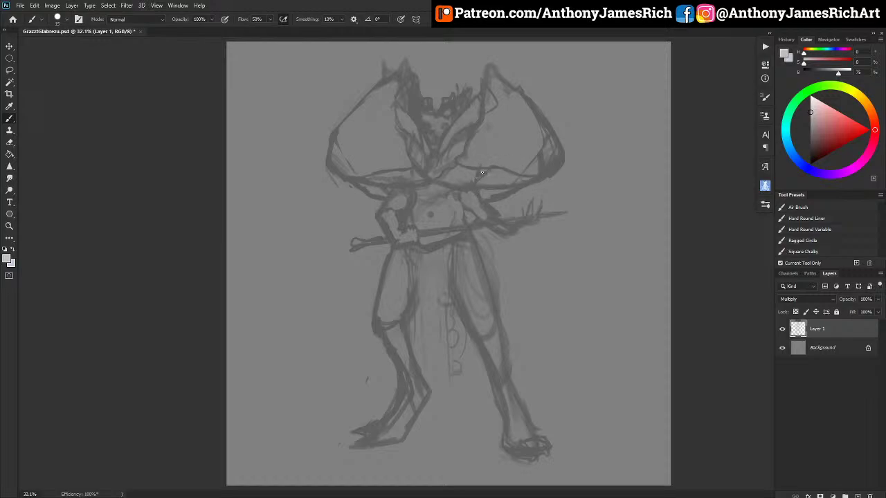
{"action": "left_click_drag", "start_coordinate": [482, 167], "coordinate": [474, 175]}
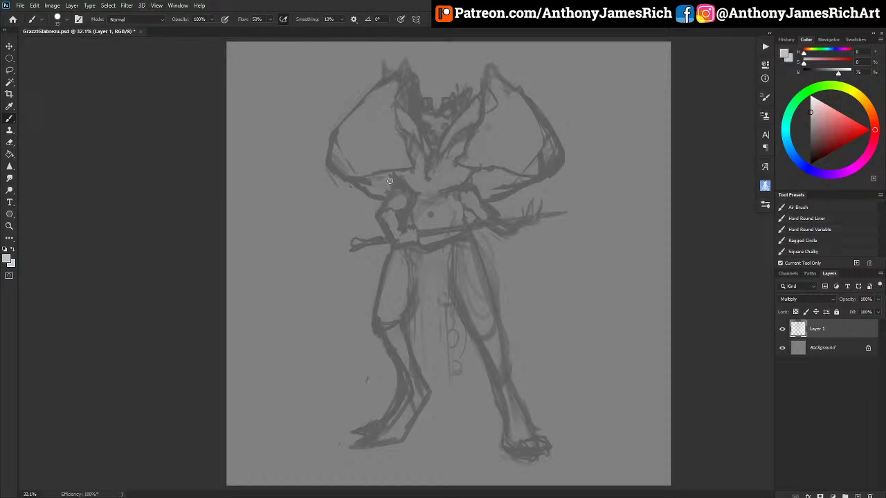
{"action": "key", "text": "bracketright"}
{"action": "key", "text": "bracketleft"}
Sharpen the face and jaw between the lapels and hang narrow strips from the collar down the torso.
{"action": "left_click_drag", "start_coordinate": [455, 125], "coordinate": [445, 145]}
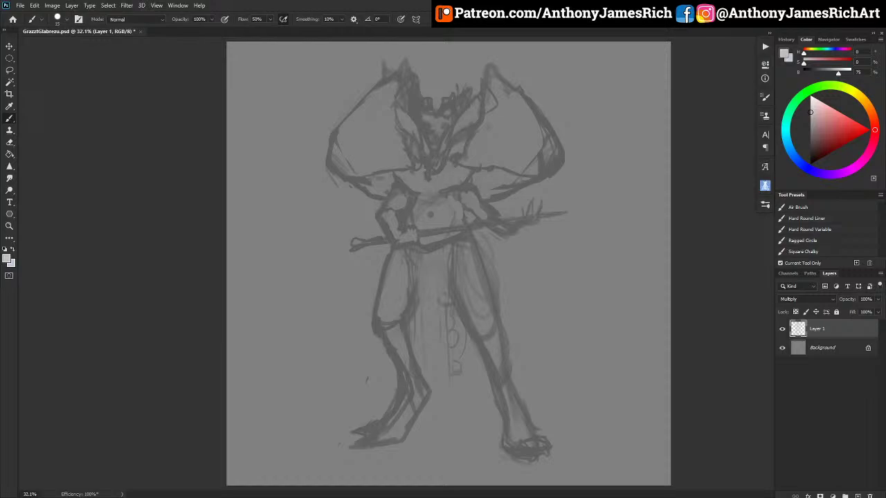
{"action": "mouse_move", "coordinate": [424, 171]}
{"action": "left_mouse_down"}
{"action": "mouse_move", "coordinate": [422, 200]}
{"action": "mouse_move", "coordinate": [443, 191]}
{"action": "left_mouse_up"}
{"action": "left_click_drag", "start_coordinate": [444, 205], "coordinate": [444, 222]}
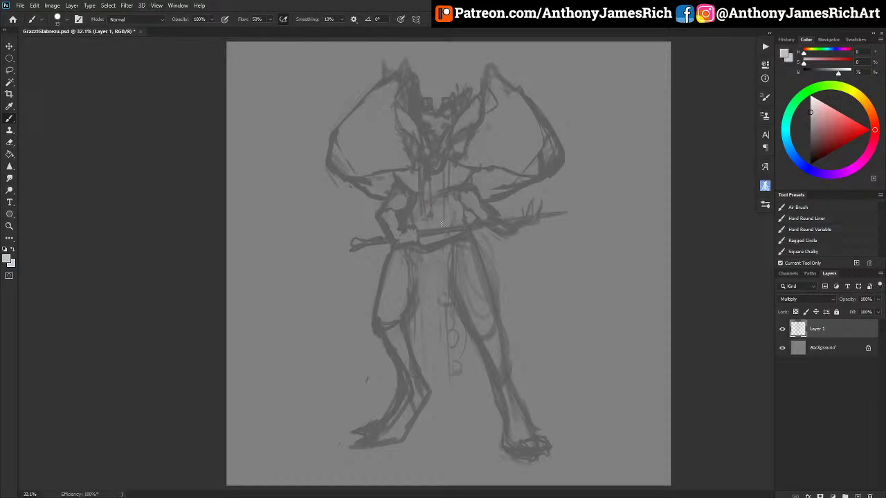
{"action": "key", "text": "bracketright"}
Select the legs freehand, shorten them vertically to about 71% of their height, and deselect them.
{"action": "left_click", "coordinate": [10, 70]}
{"action": "mouse_move", "coordinate": [359, 266]}
{"action": "left_mouse_down"}
{"action": "mouse_move", "coordinate": [308, 427]}
{"action": "mouse_move", "coordinate": [353, 464]}
{"action": "mouse_move", "coordinate": [500, 475]}
{"action": "mouse_move", "coordinate": [565, 468]}
{"action": "mouse_move", "coordinate": [582, 355]}
{"action": "mouse_move", "coordinate": [504, 283]}
{"action": "mouse_move", "coordinate": [359, 268]}
{"action": "left_mouse_up"}
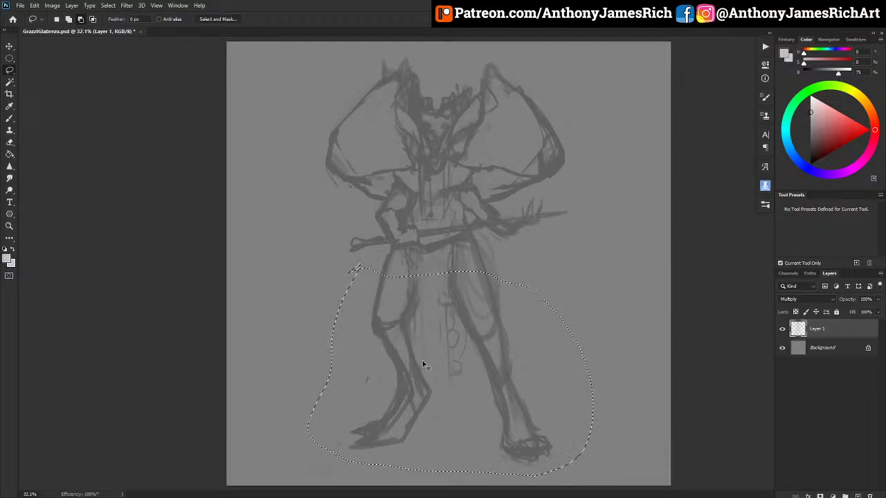
{"action": "key", "text": "ctrl+t"}
{"action": "left_click_drag", "start_coordinate": [450, 475], "coordinate": [443, 411]}
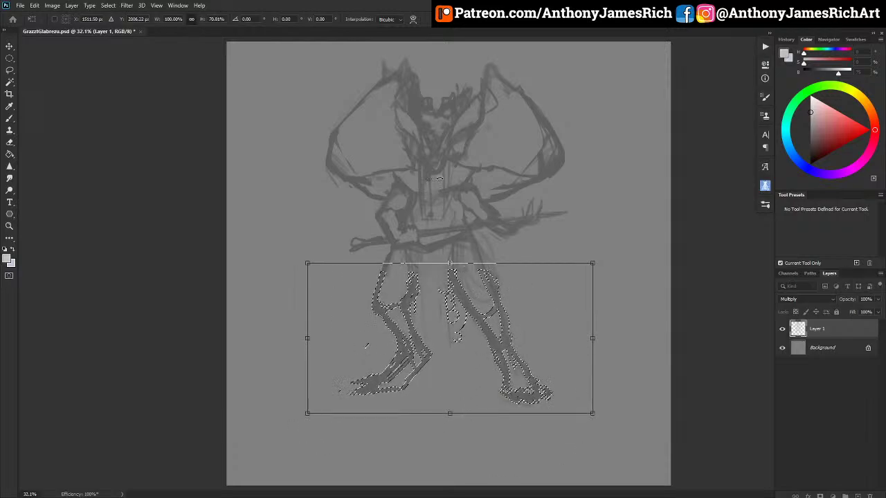
{"action": "key", "text": "Return"}
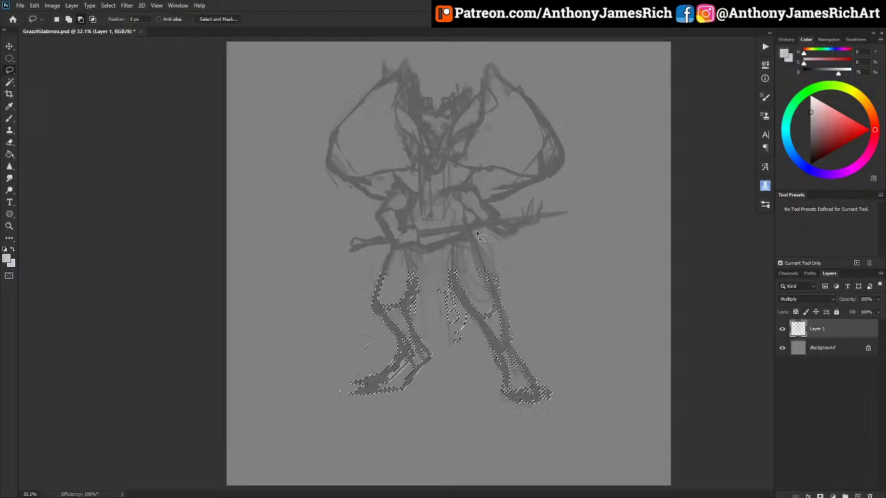
{"action": "key", "text": "ctrl+d"}
Scale the whole figure layer up proportionally to about 118% and reposition it on the canvas.
{"action": "key", "text": "ctrl+t"}
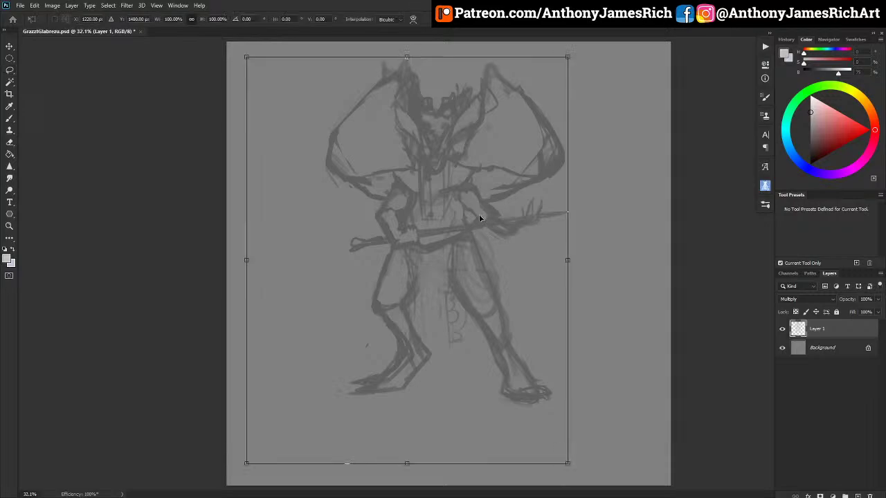
{"action": "mouse_move", "coordinate": [568, 465]}
{"action": "left_mouse_down"}
{"action": "mouse_move", "coordinate": [689, 494]}
{"action": "mouse_move", "coordinate": [680, 492]}
{"action": "left_mouse_up"}
{"action": "mouse_move", "coordinate": [560, 350]}
{"action": "left_mouse_down"}
{"action": "mouse_move", "coordinate": [533, 355]}
{"action": "mouse_move", "coordinate": [535, 348]}
{"action": "left_mouse_up"}
{"action": "key", "text": "Return"}
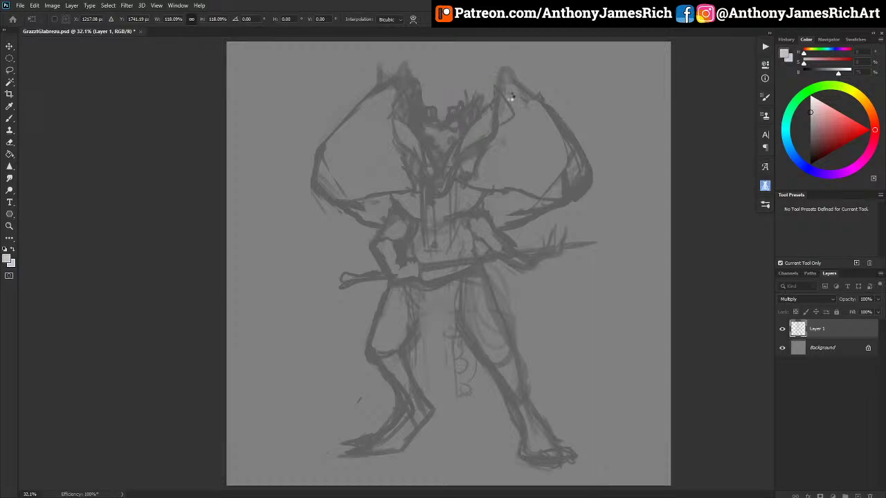
{"action": "key", "text": "l"}
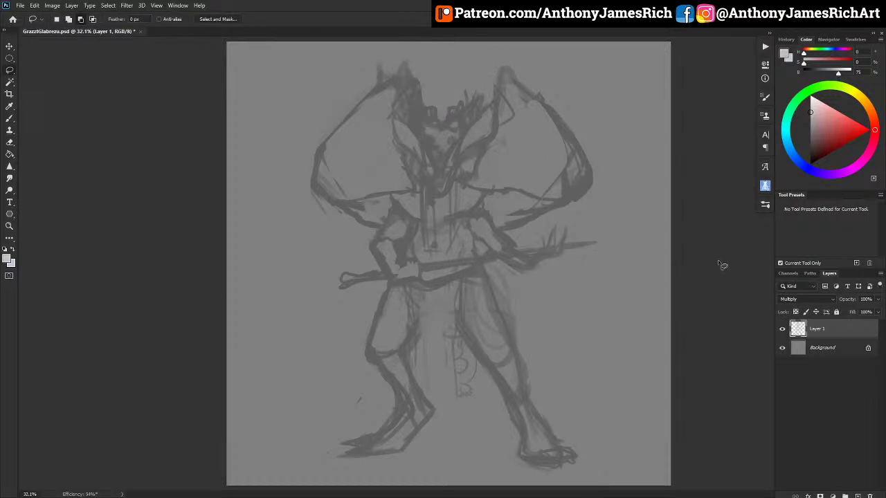
Switch to the full-screen view and refine the right-hand shoulder line and the cape's pointed collar tip.
{"action": "key", "text": "f"}
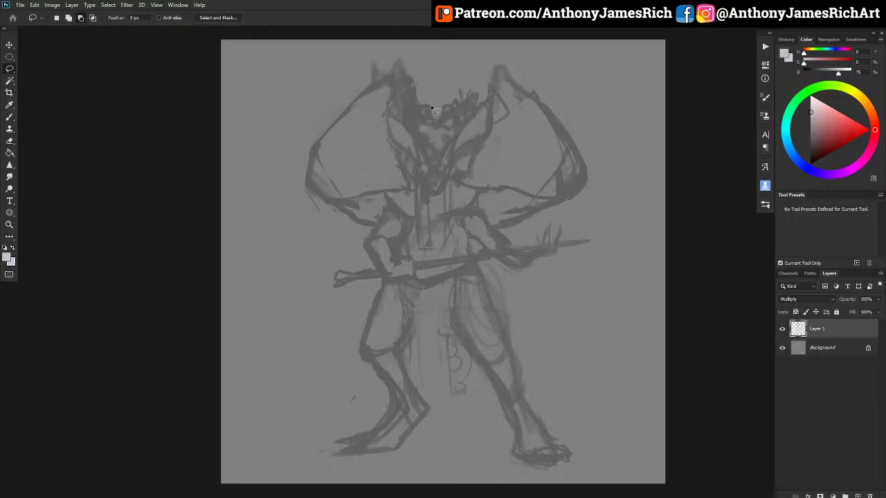
{"action": "key", "text": "b"}
{"action": "key", "text": "bracketleft"}
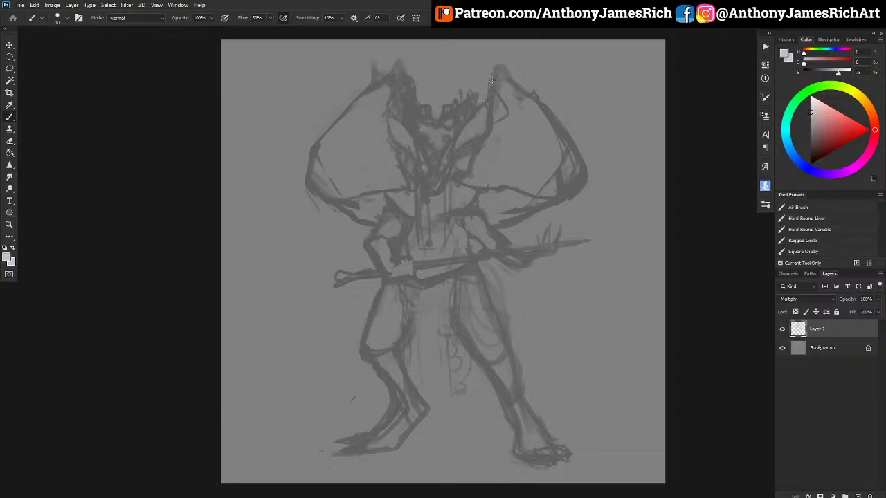
{"action": "left_click_drag", "start_coordinate": [483, 189], "coordinate": [518, 187]}
{"action": "key", "text": "bracketright"}
{"action": "key", "text": "bracketright"}
{"action": "key", "text": "bracketright"}
{"action": "left_click_drag", "start_coordinate": [482, 103], "coordinate": [493, 77]}
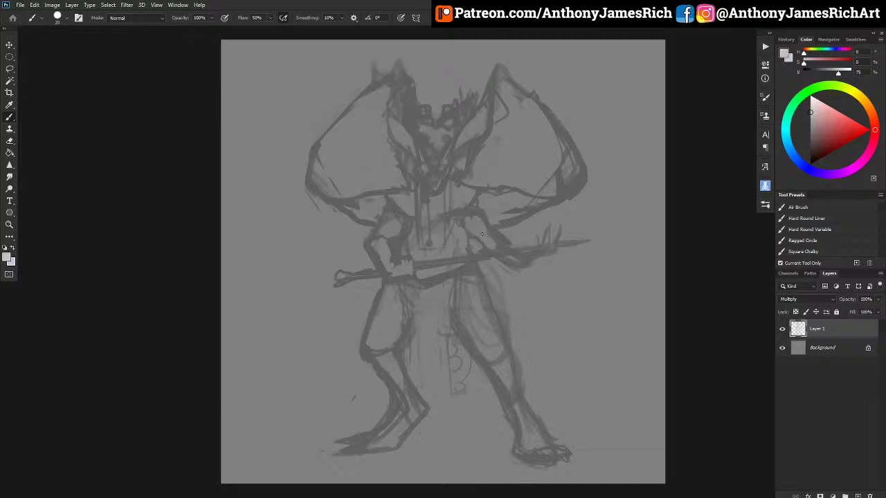
Close the loincloth's lower hem between the legs and clean up the outer contour of the right-hand thigh and knee.
{"action": "left_click_drag", "start_coordinate": [425, 399], "coordinate": [450, 399]}
{"action": "left_click_drag", "start_coordinate": [509, 344], "coordinate": [494, 284]}
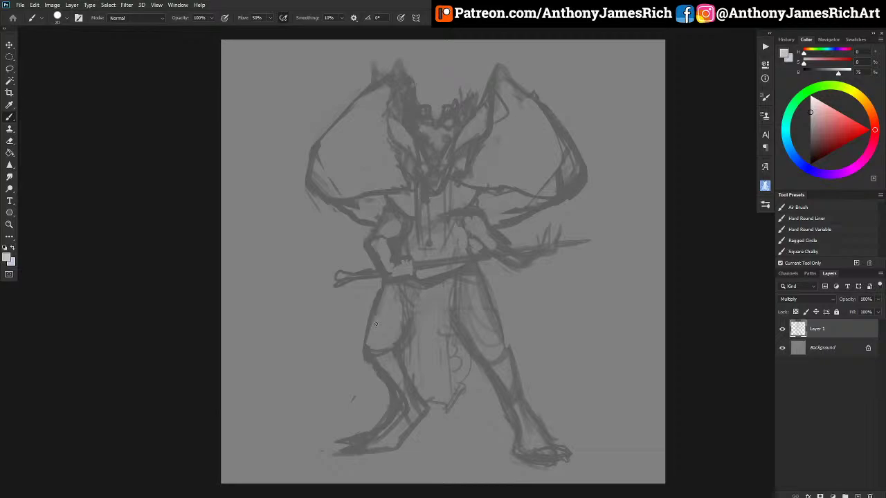
Add a new layer between the sketch and the background and choose a muted purple paint colour.
{"action": "left_click", "coordinate": [815, 351]}
{"action": "left_click", "coordinate": [858, 496]}
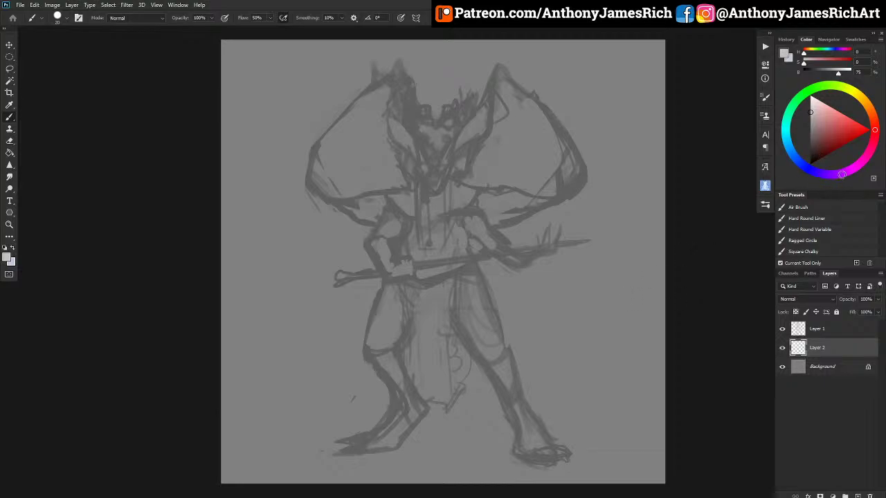
{"action": "left_click", "coordinate": [846, 171]}
{"action": "left_click", "coordinate": [819, 129]}
{"action": "mouse_move", "coordinate": [819, 129]}
{"action": "left_mouse_down"}
{"action": "mouse_move", "coordinate": [817, 118]}
{"action": "mouse_move", "coordinate": [822, 129]}
{"action": "left_mouse_up"}
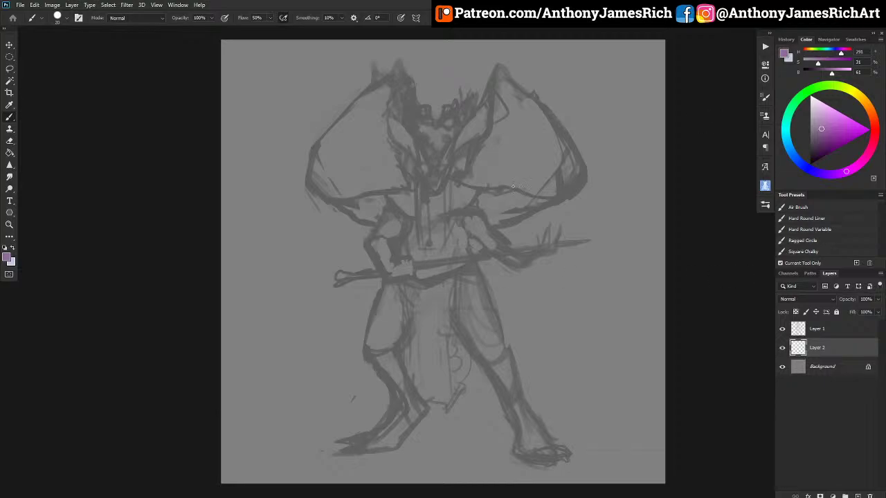
Block in the right-hand side of the cape, the head and the upper chest with the muted purple.
{"action": "key", "text": "bracketright"}
{"action": "key", "text": "bracketright"}
{"action": "key", "text": "bracketright"}
{"action": "key", "text": "bracketright"}
{"action": "mouse_move", "coordinate": [465, 205]}
{"action": "left_mouse_down"}
{"action": "mouse_move", "coordinate": [467, 183]}
{"action": "mouse_move", "coordinate": [449, 202]}
{"action": "mouse_move", "coordinate": [450, 185]}
{"action": "mouse_move", "coordinate": [446, 200]}
{"action": "mouse_move", "coordinate": [461, 212]}
{"action": "mouse_move", "coordinate": [564, 185]}
{"action": "mouse_move", "coordinate": [570, 168]}
{"action": "mouse_move", "coordinate": [510, 166]}
{"action": "mouse_move", "coordinate": [488, 136]}
{"action": "mouse_move", "coordinate": [459, 151]}
{"action": "mouse_move", "coordinate": [494, 110]}
{"action": "mouse_move", "coordinate": [484, 114]}
{"action": "mouse_move", "coordinate": [494, 94]}
{"action": "mouse_move", "coordinate": [527, 112]}
{"action": "mouse_move", "coordinate": [517, 94]}
{"action": "mouse_move", "coordinate": [571, 153]}
{"action": "mouse_move", "coordinate": [503, 120]}
{"action": "mouse_move", "coordinate": [446, 147]}
{"action": "mouse_move", "coordinate": [446, 131]}
{"action": "mouse_move", "coordinate": [468, 104]}
{"action": "mouse_move", "coordinate": [460, 123]}
{"action": "mouse_move", "coordinate": [419, 125]}
{"action": "mouse_move", "coordinate": [438, 155]}
{"action": "mouse_move", "coordinate": [423, 166]}
{"action": "mouse_move", "coordinate": [419, 149]}
{"action": "mouse_move", "coordinate": [389, 182]}
{"action": "mouse_move", "coordinate": [377, 168]}
{"action": "left_mouse_up"}
{"action": "key", "text": "bracketleft"}
{"action": "key", "text": "bracketleft"}
{"action": "key", "text": "bracketleft"}
{"action": "key", "text": "bracketleft"}
{"action": "key", "text": "bracketleft"}
{"action": "key", "text": "bracketright"}
{"action": "key", "text": "bracketright"}
{"action": "key", "text": "bracketright"}
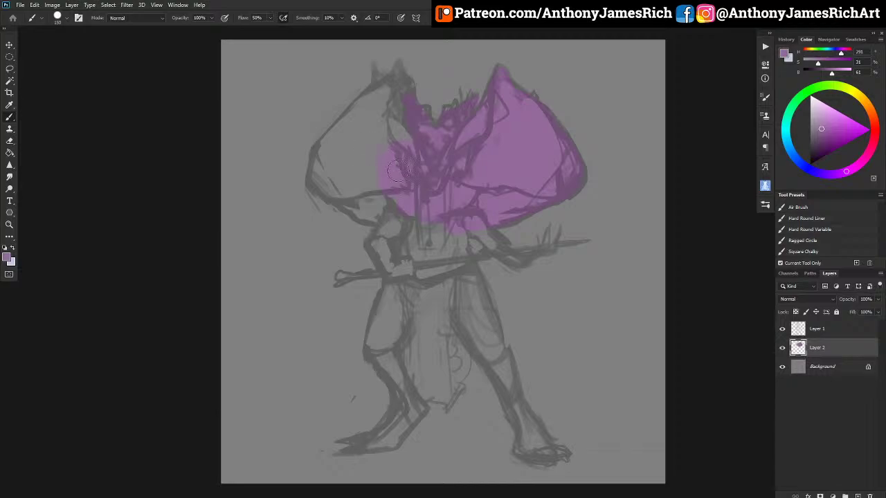
Darken the purple to about 22% saturation and 31% brightness and fill the whole cape, head and upper chest with it.
{"action": "left_click", "coordinate": [814, 145]}
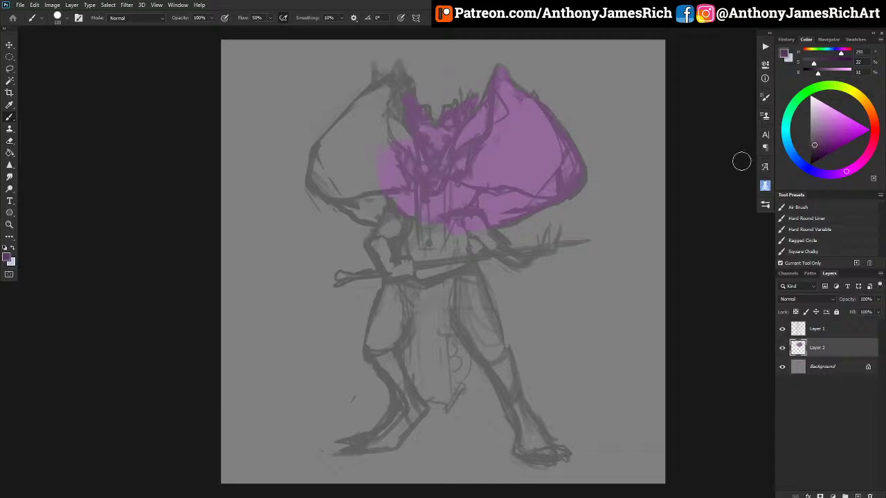
{"action": "mouse_move", "coordinate": [476, 158]}
{"action": "left_mouse_down"}
{"action": "mouse_move", "coordinate": [511, 145]}
{"action": "mouse_move", "coordinate": [473, 203]}
{"action": "mouse_move", "coordinate": [476, 217]}
{"action": "mouse_move", "coordinate": [461, 220]}
{"action": "mouse_move", "coordinate": [551, 197]}
{"action": "mouse_move", "coordinate": [573, 178]}
{"action": "mouse_move", "coordinate": [553, 139]}
{"action": "mouse_move", "coordinate": [542, 176]}
{"action": "mouse_move", "coordinate": [518, 166]}
{"action": "mouse_move", "coordinate": [537, 149]}
{"action": "mouse_move", "coordinate": [539, 160]}
{"action": "mouse_move", "coordinate": [491, 187]}
{"action": "mouse_move", "coordinate": [484, 167]}
{"action": "mouse_move", "coordinate": [503, 124]}
{"action": "mouse_move", "coordinate": [512, 137]}
{"action": "mouse_move", "coordinate": [519, 116]}
{"action": "mouse_move", "coordinate": [539, 124]}
{"action": "mouse_move", "coordinate": [521, 103]}
{"action": "mouse_move", "coordinate": [564, 146]}
{"action": "mouse_move", "coordinate": [498, 97]}
{"action": "mouse_move", "coordinate": [503, 105]}
{"action": "mouse_move", "coordinate": [509, 102]}
{"action": "mouse_move", "coordinate": [500, 87]}
{"action": "mouse_move", "coordinate": [494, 94]}
{"action": "mouse_move", "coordinate": [501, 73]}
{"action": "mouse_move", "coordinate": [483, 107]}
{"action": "mouse_move", "coordinate": [500, 101]}
{"action": "mouse_move", "coordinate": [503, 87]}
{"action": "mouse_move", "coordinate": [521, 99]}
{"action": "mouse_move", "coordinate": [494, 120]}
{"action": "mouse_move", "coordinate": [456, 184]}
{"action": "mouse_move", "coordinate": [431, 170]}
{"action": "mouse_move", "coordinate": [445, 112]}
{"action": "mouse_move", "coordinate": [452, 121]}
{"action": "mouse_move", "coordinate": [474, 97]}
{"action": "mouse_move", "coordinate": [430, 121]}
{"action": "mouse_move", "coordinate": [437, 130]}
{"action": "mouse_move", "coordinate": [429, 122]}
{"action": "mouse_move", "coordinate": [422, 148]}
{"action": "mouse_move", "coordinate": [404, 82]}
{"action": "mouse_move", "coordinate": [382, 122]}
{"action": "mouse_move", "coordinate": [372, 110]}
{"action": "mouse_move", "coordinate": [383, 106]}
{"action": "mouse_move", "coordinate": [400, 68]}
{"action": "mouse_move", "coordinate": [386, 102]}
{"action": "mouse_move", "coordinate": [344, 133]}
{"action": "mouse_move", "coordinate": [363, 101]}
{"action": "mouse_move", "coordinate": [317, 151]}
{"action": "mouse_move", "coordinate": [311, 181]}
{"action": "mouse_move", "coordinate": [319, 148]}
{"action": "mouse_move", "coordinate": [348, 162]}
{"action": "mouse_move", "coordinate": [317, 181]}
{"action": "mouse_move", "coordinate": [372, 218]}
{"action": "left_mouse_up"}
{"action": "key", "text": "bracketright"}
{"action": "key", "text": "bracketright"}
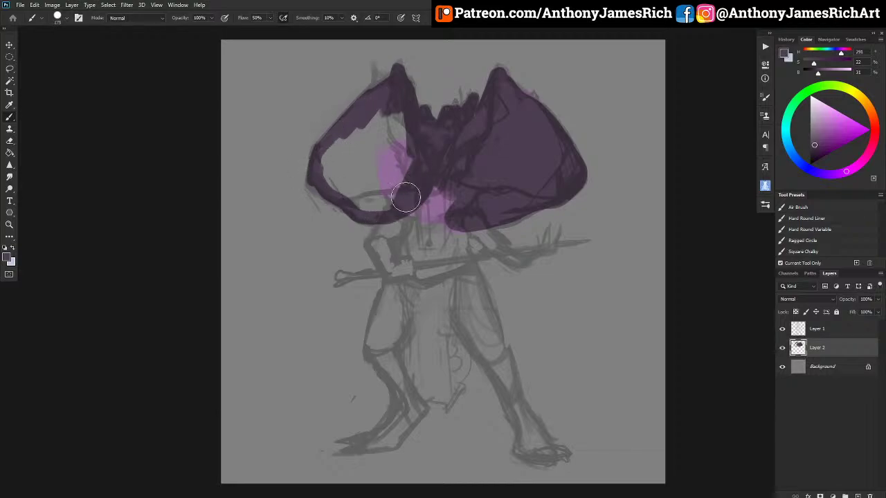
{"action": "mouse_move", "coordinate": [405, 198]}
{"action": "left_mouse_down"}
{"action": "mouse_move", "coordinate": [389, 116]}
{"action": "mouse_move", "coordinate": [397, 117]}
{"action": "mouse_move", "coordinate": [372, 185]}
{"action": "mouse_move", "coordinate": [344, 184]}
{"action": "mouse_move", "coordinate": [372, 213]}
{"action": "mouse_move", "coordinate": [414, 178]}
{"action": "mouse_move", "coordinate": [438, 177]}
{"action": "mouse_move", "coordinate": [429, 201]}
{"action": "mouse_move", "coordinate": [412, 204]}
{"action": "mouse_move", "coordinate": [419, 193]}
{"action": "mouse_move", "coordinate": [441, 209]}
{"action": "left_mouse_up"}
Fill the torso, the left-hand arm, both legs with feet and the loincloth with the dark purple.
{"action": "key", "text": "bracketleft"}
{"action": "key", "text": "bracketleft"}
{"action": "key", "text": "bracketleft"}
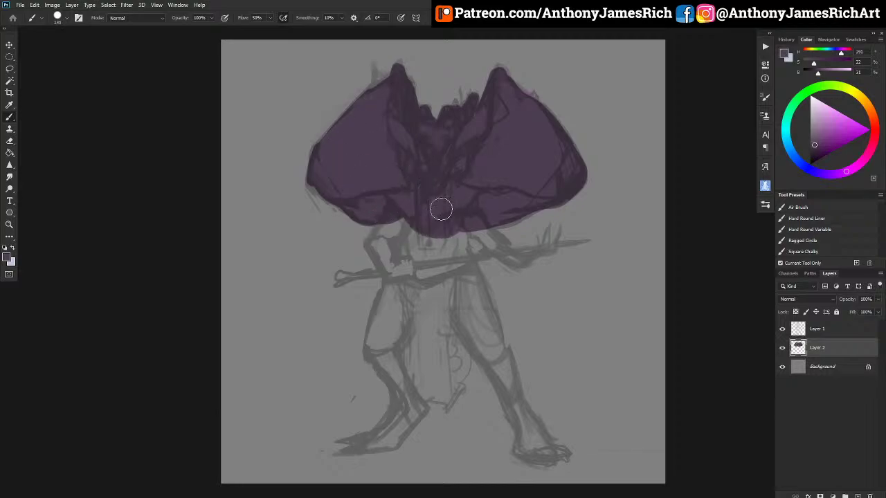
{"action": "mouse_move", "coordinate": [404, 265]}
{"action": "left_mouse_down"}
{"action": "mouse_move", "coordinate": [390, 220]}
{"action": "mouse_move", "coordinate": [374, 244]}
{"action": "mouse_move", "coordinate": [395, 275]}
{"action": "mouse_move", "coordinate": [410, 264]}
{"action": "mouse_move", "coordinate": [416, 274]}
{"action": "mouse_move", "coordinate": [443, 220]}
{"action": "mouse_move", "coordinate": [457, 240]}
{"action": "mouse_move", "coordinate": [456, 217]}
{"action": "mouse_move", "coordinate": [463, 287]}
{"action": "mouse_move", "coordinate": [450, 277]}
{"action": "mouse_move", "coordinate": [455, 304]}
{"action": "mouse_move", "coordinate": [483, 355]}
{"action": "mouse_move", "coordinate": [495, 349]}
{"action": "mouse_move", "coordinate": [461, 252]}
{"action": "mouse_move", "coordinate": [489, 315]}
{"action": "mouse_move", "coordinate": [460, 278]}
{"action": "mouse_move", "coordinate": [458, 292]}
{"action": "mouse_move", "coordinate": [501, 372]}
{"action": "mouse_move", "coordinate": [503, 359]}
{"action": "mouse_move", "coordinate": [527, 454]}
{"action": "mouse_move", "coordinate": [530, 434]}
{"action": "mouse_move", "coordinate": [562, 451]}
{"action": "left_mouse_up"}
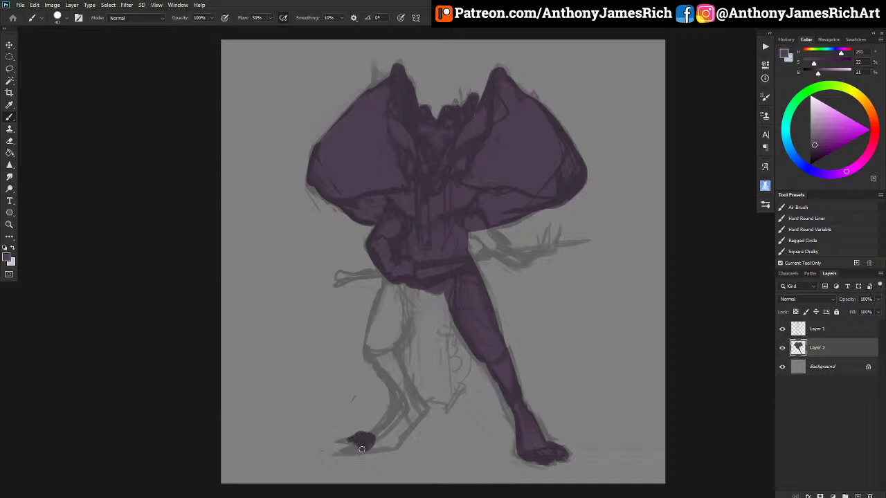
{"action": "mouse_move", "coordinate": [384, 431]}
{"action": "left_mouse_down"}
{"action": "mouse_move", "coordinate": [403, 416]}
{"action": "mouse_move", "coordinate": [373, 450]}
{"action": "mouse_move", "coordinate": [394, 449]}
{"action": "mouse_move", "coordinate": [421, 414]}
{"action": "mouse_move", "coordinate": [409, 410]}
{"action": "mouse_move", "coordinate": [380, 446]}
{"action": "mouse_move", "coordinate": [398, 438]}
{"action": "mouse_move", "coordinate": [389, 445]}
{"action": "mouse_move", "coordinate": [403, 423]}
{"action": "left_mouse_up"}
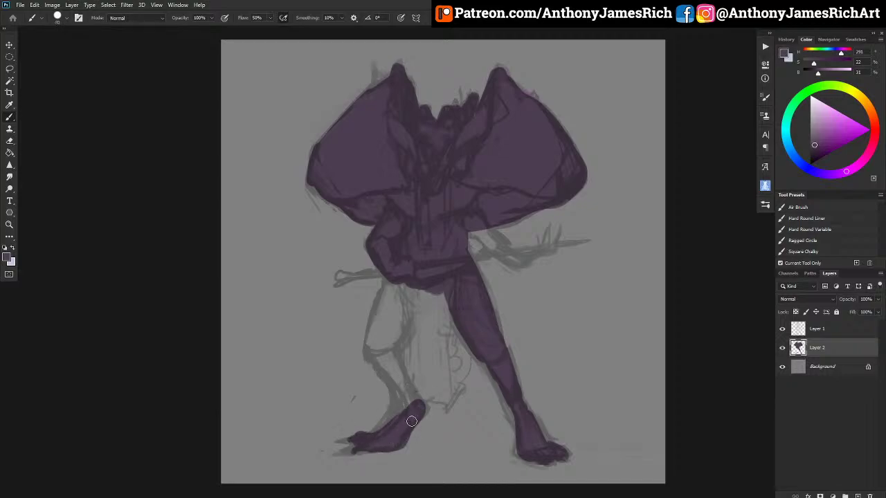
{"action": "mouse_move", "coordinate": [404, 391]}
{"action": "left_mouse_down"}
{"action": "mouse_move", "coordinate": [377, 354]}
{"action": "mouse_move", "coordinate": [399, 323]}
{"action": "left_mouse_up"}
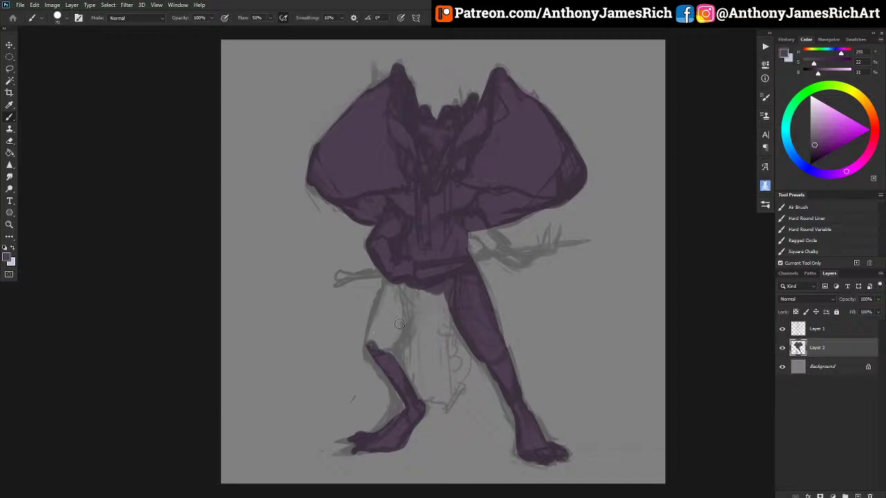
{"action": "mouse_move", "coordinate": [374, 352]}
{"action": "left_mouse_down"}
{"action": "mouse_move", "coordinate": [396, 294]}
{"action": "mouse_move", "coordinate": [405, 287]}
{"action": "mouse_move", "coordinate": [389, 344]}
{"action": "mouse_move", "coordinate": [420, 294]}
{"action": "mouse_move", "coordinate": [416, 346]}
{"action": "mouse_move", "coordinate": [410, 321]}
{"action": "mouse_move", "coordinate": [421, 396]}
{"action": "mouse_move", "coordinate": [447, 405]}
{"action": "mouse_move", "coordinate": [465, 358]}
{"action": "mouse_move", "coordinate": [450, 303]}
{"action": "mouse_move", "coordinate": [440, 383]}
{"action": "mouse_move", "coordinate": [426, 335]}
{"action": "mouse_move", "coordinate": [431, 389]}
{"action": "mouse_move", "coordinate": [426, 273]}
{"action": "mouse_move", "coordinate": [386, 351]}
{"action": "mouse_move", "coordinate": [412, 324]}
{"action": "left_mouse_up"}
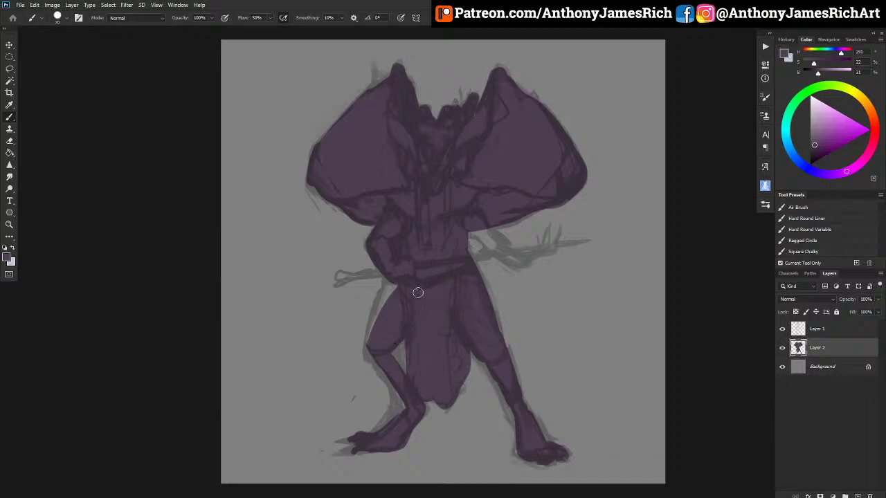
Fill the right-hand arm, the sword across the waist and the raised fingers with the dark purple using a smaller brush.
{"action": "mouse_move", "coordinate": [477, 226]}
{"action": "left_mouse_down"}
{"action": "mouse_move", "coordinate": [492, 246]}
{"action": "mouse_move", "coordinate": [479, 227]}
{"action": "left_mouse_up"}
{"action": "left_click_drag", "start_coordinate": [510, 260], "coordinate": [518, 262]}
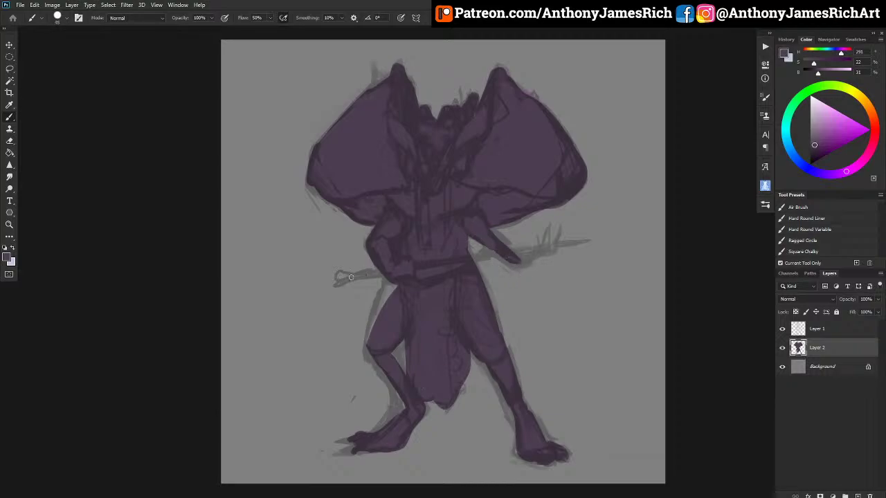
{"action": "mouse_move", "coordinate": [347, 276]}
{"action": "left_mouse_down"}
{"action": "mouse_move", "coordinate": [395, 272]}
{"action": "mouse_move", "coordinate": [361, 275]}
{"action": "left_mouse_up"}
{"action": "left_click_drag", "start_coordinate": [500, 256], "coordinate": [582, 239]}
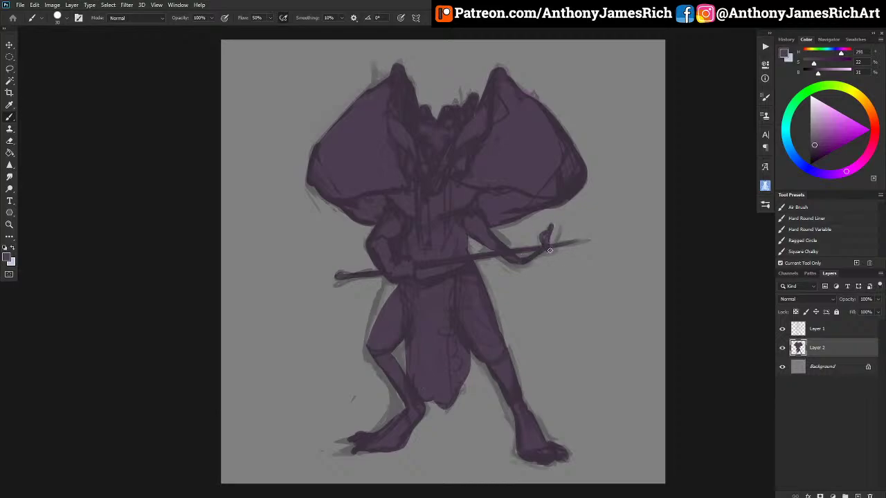
{"action": "left_click_drag", "start_coordinate": [549, 251], "coordinate": [518, 262]}
Clip the sketch layer to the filled silhouette layer below it.
{"action": "left_click", "coordinate": [831, 330]}
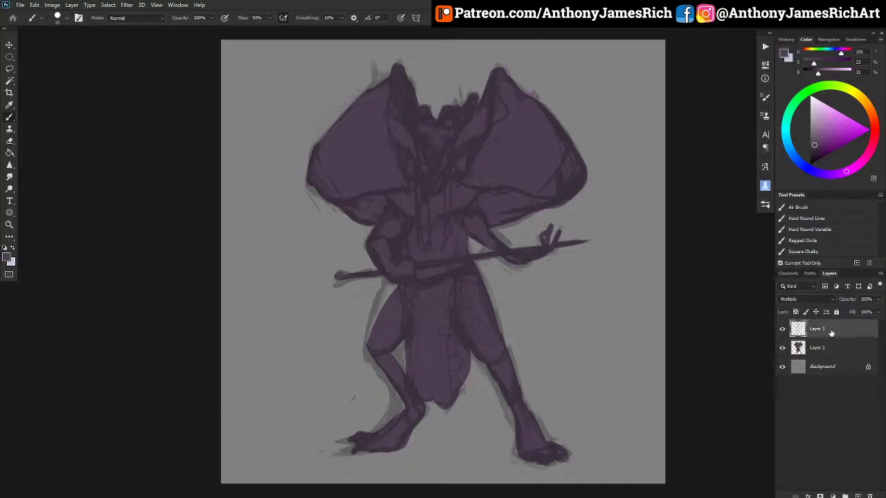
{"action": "right_click", "coordinate": [830, 329]}
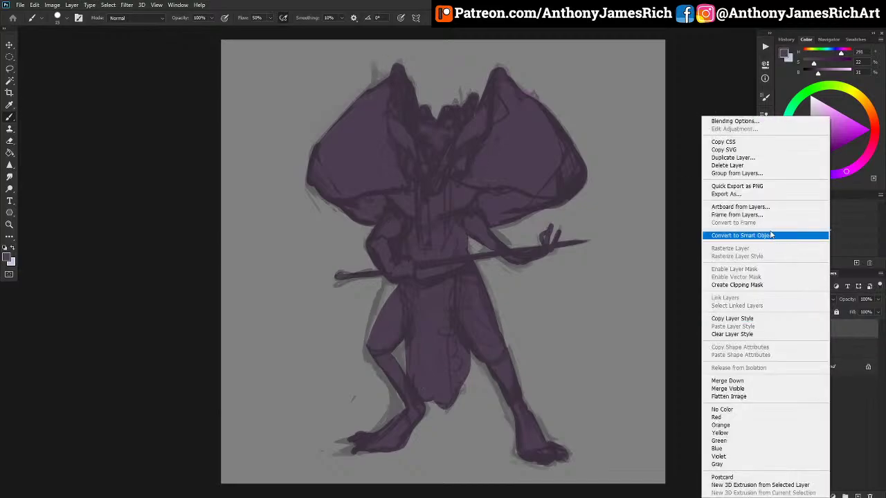
{"action": "left_click", "coordinate": [742, 283]}
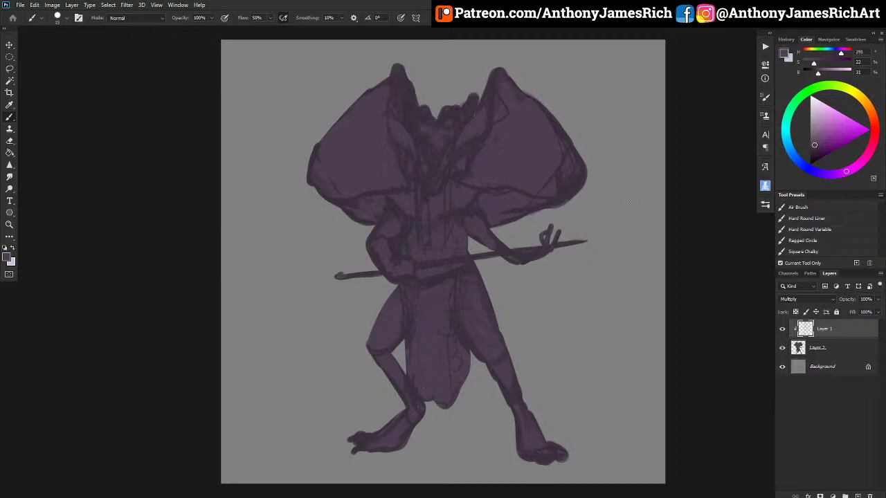
Add a clipped layer between silhouette and sketch and paint pale purple highlights on the right-hand lapel and lower cape.
{"action": "left_click", "coordinate": [824, 350]}
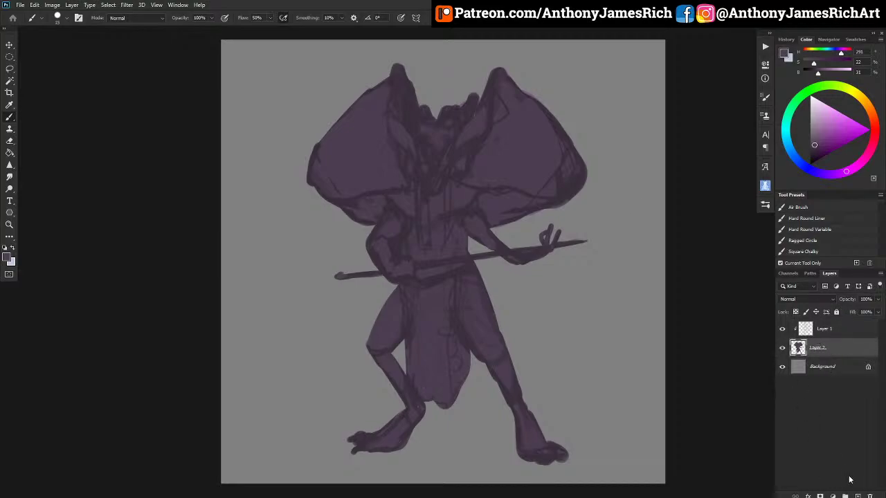
{"action": "key", "text": "ctrl+shift+alt+n"}
{"action": "left_click_drag", "start_coordinate": [814, 145], "coordinate": [819, 114]}
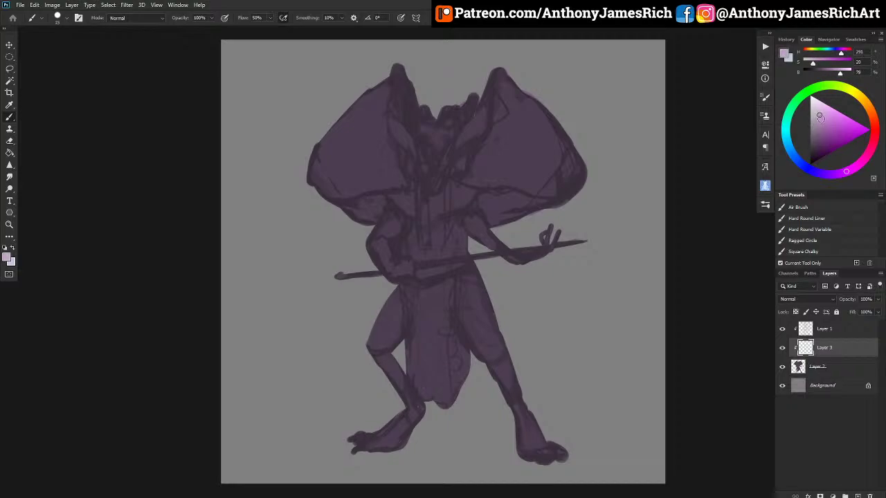
{"action": "mouse_move", "coordinate": [464, 143]}
{"action": "left_mouse_down"}
{"action": "mouse_move", "coordinate": [475, 119]}
{"action": "mouse_move", "coordinate": [460, 146]}
{"action": "mouse_move", "coordinate": [484, 111]}
{"action": "mouse_move", "coordinate": [469, 139]}
{"action": "mouse_move", "coordinate": [487, 129]}
{"action": "mouse_move", "coordinate": [481, 123]}
{"action": "mouse_move", "coordinate": [462, 145]}
{"action": "mouse_move", "coordinate": [486, 123]}
{"action": "mouse_move", "coordinate": [497, 88]}
{"action": "mouse_move", "coordinate": [489, 126]}
{"action": "mouse_move", "coordinate": [501, 73]}
{"action": "mouse_move", "coordinate": [520, 96]}
{"action": "mouse_move", "coordinate": [506, 73]}
{"action": "mouse_move", "coordinate": [518, 123]}
{"action": "mouse_move", "coordinate": [476, 178]}
{"action": "mouse_move", "coordinate": [494, 180]}
{"action": "mouse_move", "coordinate": [512, 167]}
{"action": "mouse_move", "coordinate": [559, 191]}
{"action": "left_mouse_up"}
{"action": "key", "text": "bracketleft"}
{"action": "key", "text": "bracketleft"}
{"action": "key", "text": "bracketleft"}
{"action": "key", "text": "bracketleft"}
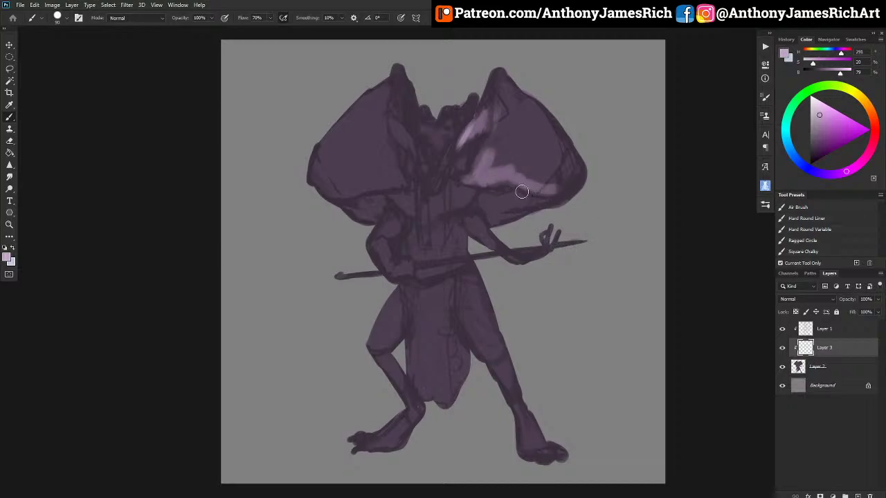
Blend the right-hand cape's highlights into the shadows with the Ragged Circle brush at 70% opacity, using purples sampled from the painting.
{"action": "left_click", "coordinate": [800, 242]}
{"action": "key", "text": "7"}
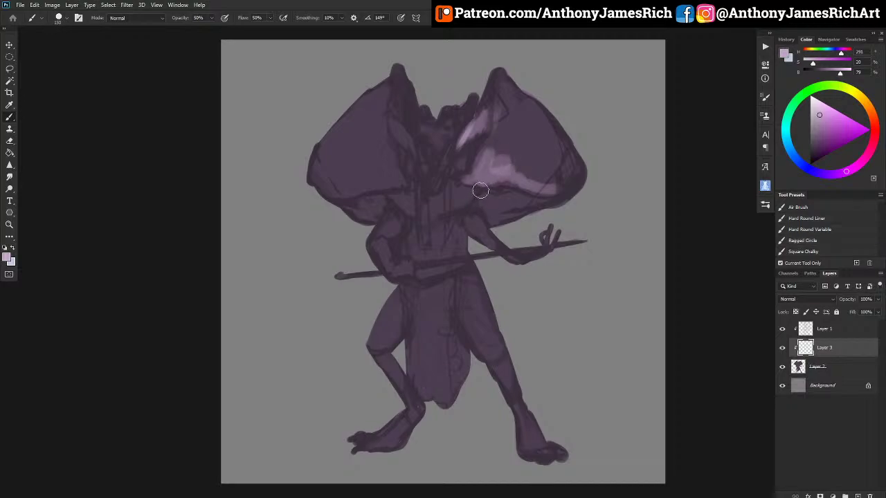
{"action": "key", "text": "]"}
{"action": "mouse_move", "coordinate": [488, 162]}
{"action": "left_mouse_down"}
{"action": "mouse_move", "coordinate": [512, 160]}
{"action": "mouse_move", "coordinate": [499, 151]}
{"action": "mouse_move", "coordinate": [488, 158]}
{"action": "mouse_move", "coordinate": [493, 149]}
{"action": "mouse_move", "coordinate": [545, 180]}
{"action": "left_mouse_up"}
{"action": "left_click", "coordinate": [514, 187], "text": "alt"}
{"action": "left_click", "coordinate": [494, 183], "text": "alt"}
{"action": "left_click", "coordinate": [489, 165], "text": "alt"}
{"action": "key", "text": "["}
{"action": "key", "text": "["}
{"action": "key", "text": "["}
{"action": "key", "text": "["}
{"action": "mouse_move", "coordinate": [489, 191]}
{"action": "left_mouse_down"}
{"action": "mouse_move", "coordinate": [513, 216]}
{"action": "mouse_move", "coordinate": [567, 185]}
{"action": "mouse_move", "coordinate": [498, 193]}
{"action": "mouse_move", "coordinate": [575, 178]}
{"action": "mouse_move", "coordinate": [579, 161]}
{"action": "mouse_move", "coordinate": [524, 168]}
{"action": "mouse_move", "coordinate": [564, 176]}
{"action": "mouse_move", "coordinate": [527, 170]}
{"action": "mouse_move", "coordinate": [512, 149]}
{"action": "mouse_move", "coordinate": [540, 149]}
{"action": "mouse_move", "coordinate": [561, 173]}
{"action": "mouse_move", "coordinate": [532, 144]}
{"action": "mouse_move", "coordinate": [518, 162]}
{"action": "mouse_move", "coordinate": [552, 150]}
{"action": "left_mouse_up"}
{"action": "left_click", "coordinate": [527, 165], "text": "alt"}
{"action": "left_click", "coordinate": [522, 133], "text": "alt"}
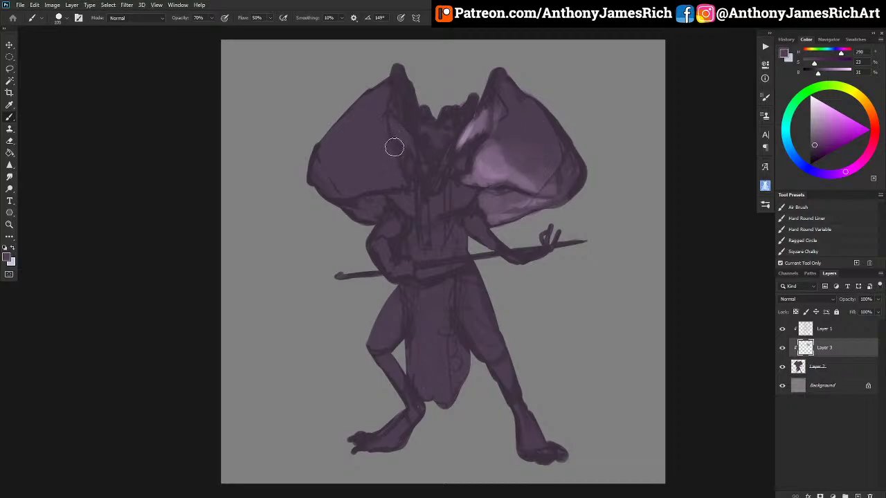
Highlight the left-hand lapel and lighten the left-hand side of the cape with purples sampled from the painted areas.
{"action": "left_click", "coordinate": [466, 156], "text": "alt"}
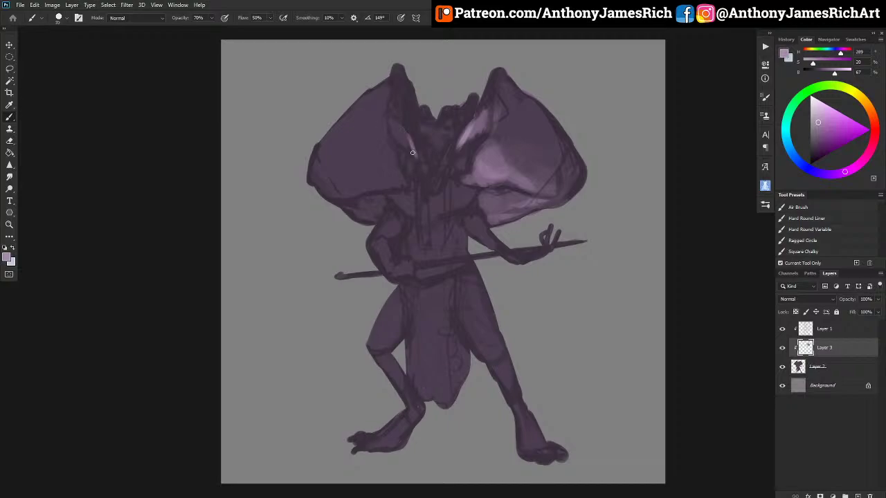
{"action": "left_click_drag", "start_coordinate": [412, 152], "coordinate": [392, 128]}
{"action": "left_click", "coordinate": [490, 187], "text": "alt"}
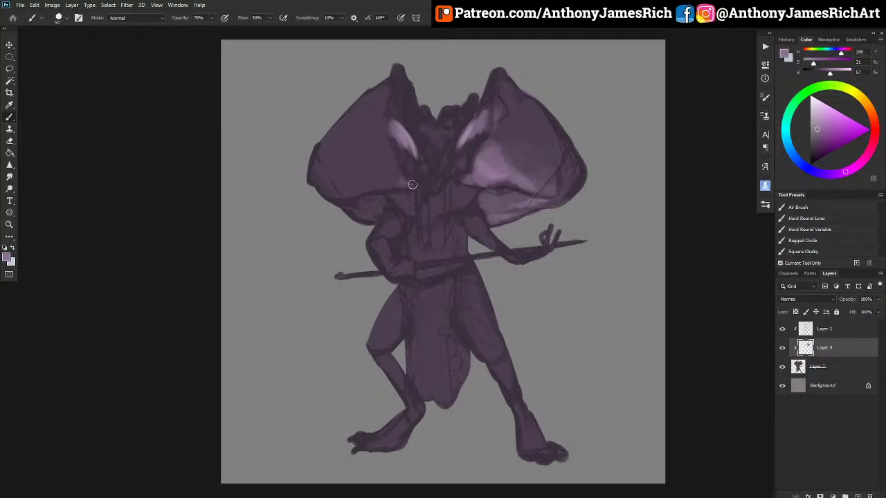
{"action": "mouse_move", "coordinate": [412, 185]}
{"action": "left_mouse_down"}
{"action": "mouse_move", "coordinate": [382, 156]}
{"action": "mouse_move", "coordinate": [332, 175]}
{"action": "left_mouse_up"}
{"action": "key", "text": "bracketright"}
{"action": "key", "text": "bracketright"}
{"action": "key", "text": "bracketright"}
{"action": "key", "text": "bracketright"}
{"action": "key", "text": "bracketright"}
{"action": "mouse_move", "coordinate": [383, 136]}
{"action": "left_mouse_down"}
{"action": "mouse_move", "coordinate": [325, 176]}
{"action": "mouse_move", "coordinate": [369, 162]}
{"action": "mouse_move", "coordinate": [331, 177]}
{"action": "mouse_move", "coordinate": [371, 139]}
{"action": "mouse_move", "coordinate": [328, 175]}
{"action": "mouse_move", "coordinate": [371, 213]}
{"action": "mouse_move", "coordinate": [353, 200]}
{"action": "mouse_move", "coordinate": [367, 194]}
{"action": "mouse_move", "coordinate": [351, 215]}
{"action": "left_mouse_up"}
{"action": "left_click", "coordinate": [379, 139], "text": "alt"}
{"action": "key", "text": "bracketleft"}
{"action": "key", "text": "bracketleft"}
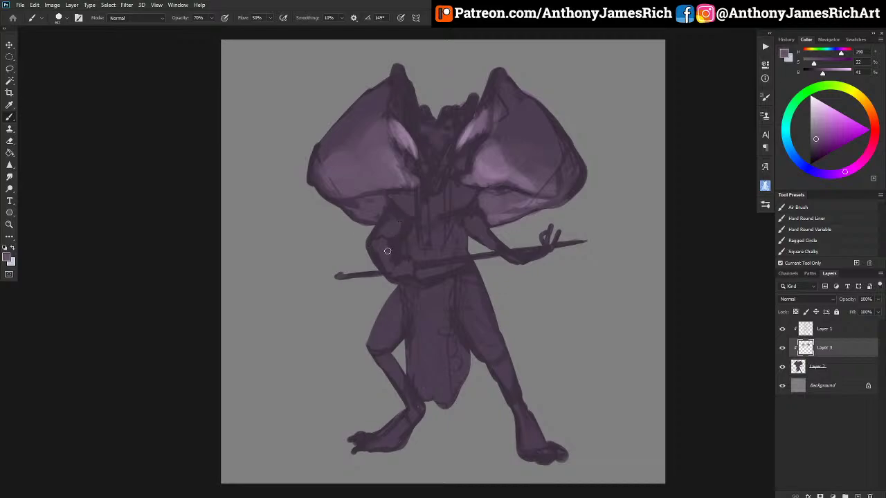
Pick a dark indigo and paint it over the shoulders, chest sides, waist and both upper arms.
{"action": "left_click_drag", "start_coordinate": [818, 170], "coordinate": [816, 147]}
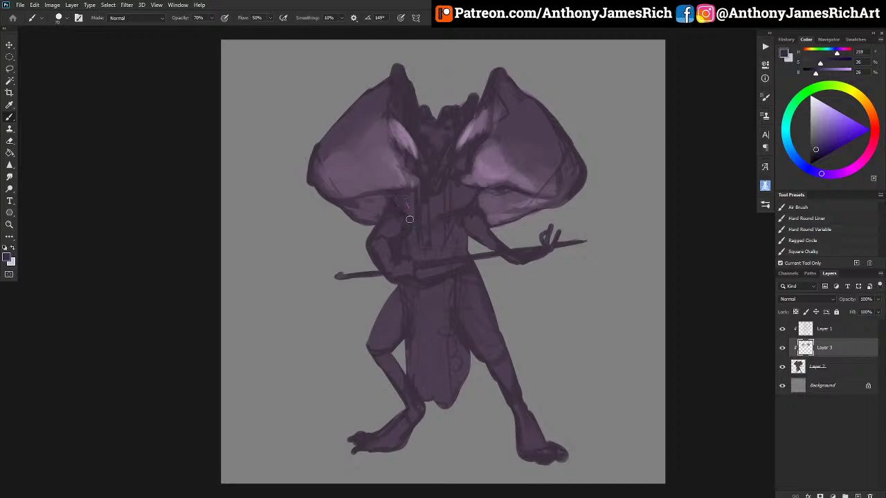
{"action": "mouse_move", "coordinate": [409, 220]}
{"action": "left_mouse_down"}
{"action": "mouse_move", "coordinate": [382, 233]}
{"action": "mouse_move", "coordinate": [403, 210]}
{"action": "mouse_move", "coordinate": [411, 241]}
{"action": "left_mouse_up"}
{"action": "mouse_move", "coordinate": [457, 213]}
{"action": "left_mouse_down"}
{"action": "mouse_move", "coordinate": [468, 189]}
{"action": "mouse_move", "coordinate": [466, 216]}
{"action": "mouse_move", "coordinate": [490, 243]}
{"action": "mouse_move", "coordinate": [482, 230]}
{"action": "mouse_move", "coordinate": [456, 223]}
{"action": "left_mouse_up"}
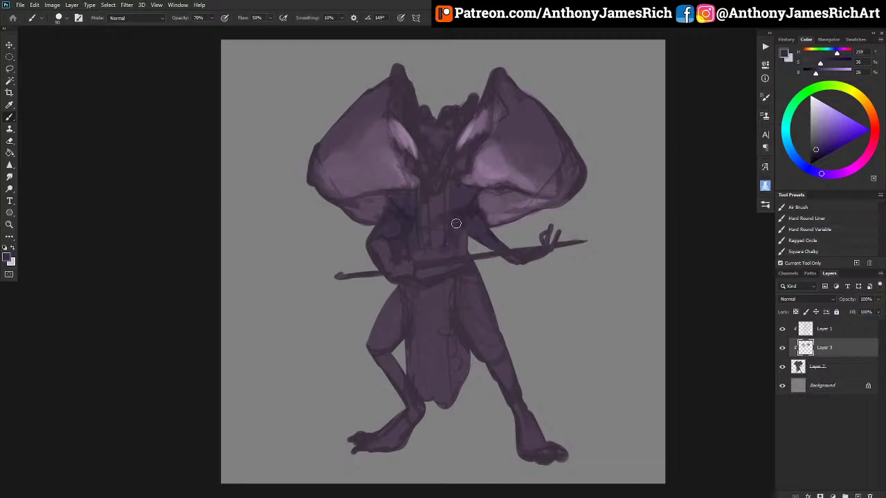
{"action": "mouse_move", "coordinate": [427, 255]}
{"action": "left_mouse_down"}
{"action": "mouse_move", "coordinate": [443, 271]}
{"action": "mouse_move", "coordinate": [417, 277]}
{"action": "left_mouse_up"}
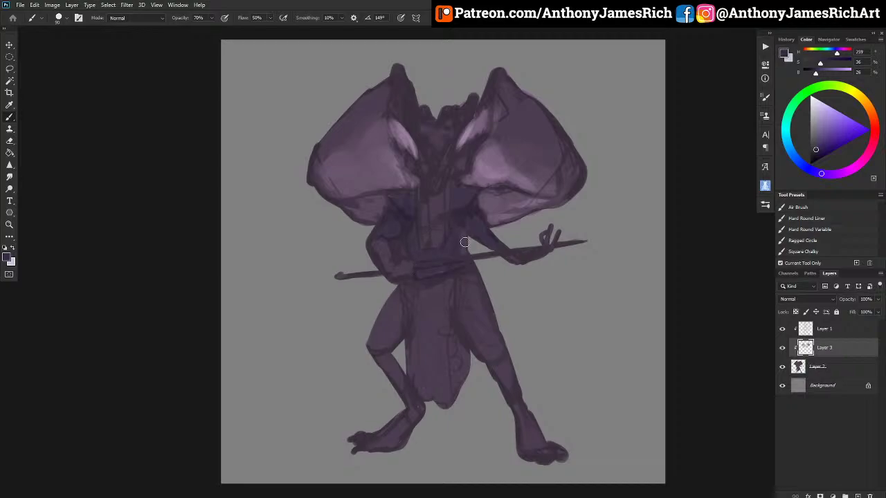
{"action": "key", "text": "]"}
{"action": "key", "text": "]"}
{"action": "key", "text": "]"}
{"action": "key", "text": "]"}
{"action": "key", "text": "]"}
{"action": "key", "text": "]"}
{"action": "key", "text": "]"}
{"action": "key", "text": "]"}
{"action": "mouse_move", "coordinate": [379, 242]}
{"action": "left_mouse_down"}
{"action": "mouse_move", "coordinate": [383, 266]}
{"action": "mouse_move", "coordinate": [402, 262]}
{"action": "mouse_move", "coordinate": [401, 286]}
{"action": "left_mouse_up"}
Paint both legs and feet, and the head between the lapels, with the dark indigo.
{"action": "key", "text": "["}
{"action": "key", "text": "["}
{"action": "key", "text": "["}
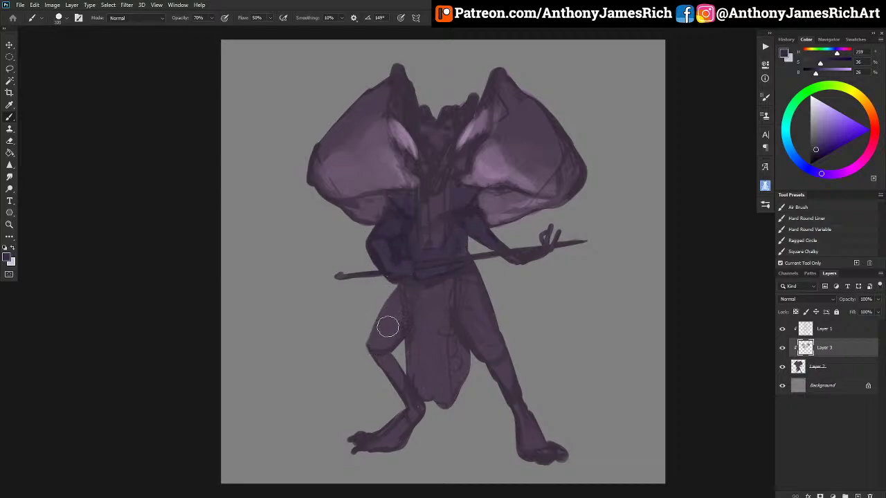
{"action": "mouse_move", "coordinate": [388, 327]}
{"action": "left_mouse_down"}
{"action": "mouse_move", "coordinate": [413, 422]}
{"action": "mouse_move", "coordinate": [398, 441]}
{"action": "mouse_move", "coordinate": [373, 438]}
{"action": "left_mouse_up"}
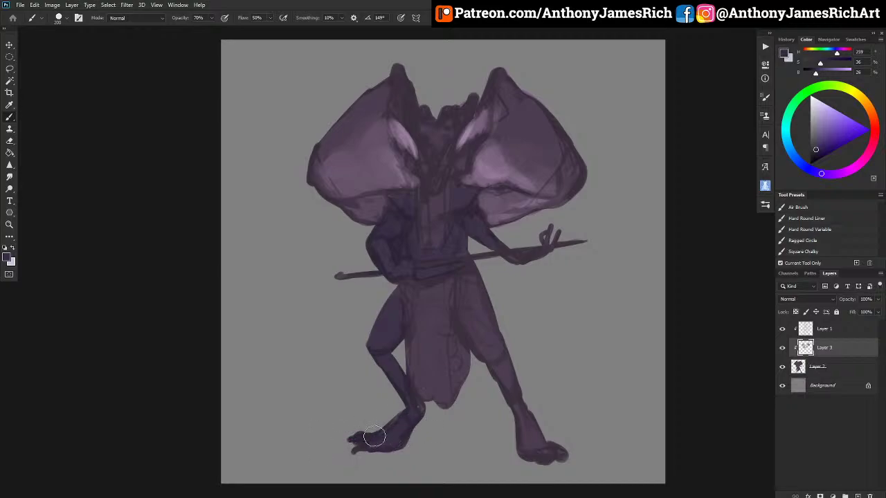
{"action": "mouse_move", "coordinate": [478, 277]}
{"action": "left_mouse_down"}
{"action": "mouse_move", "coordinate": [465, 326]}
{"action": "mouse_move", "coordinate": [482, 351]}
{"action": "mouse_move", "coordinate": [513, 341]}
{"action": "mouse_move", "coordinate": [542, 467]}
{"action": "mouse_move", "coordinate": [593, 458]}
{"action": "left_mouse_up"}
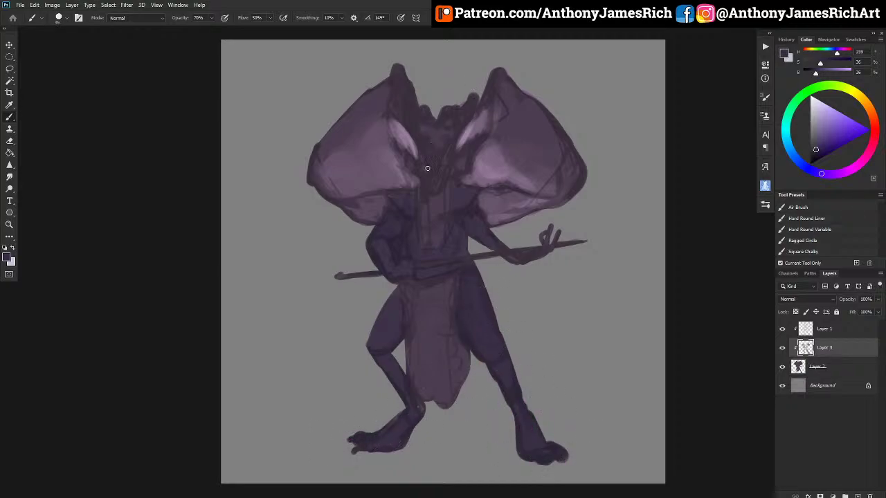
{"action": "mouse_move", "coordinate": [446, 130]}
{"action": "left_mouse_down"}
{"action": "mouse_move", "coordinate": [430, 142]}
{"action": "mouse_move", "coordinate": [466, 114]}
{"action": "mouse_move", "coordinate": [402, 111]}
{"action": "left_mouse_up"}
{"action": "key", "text": "["}
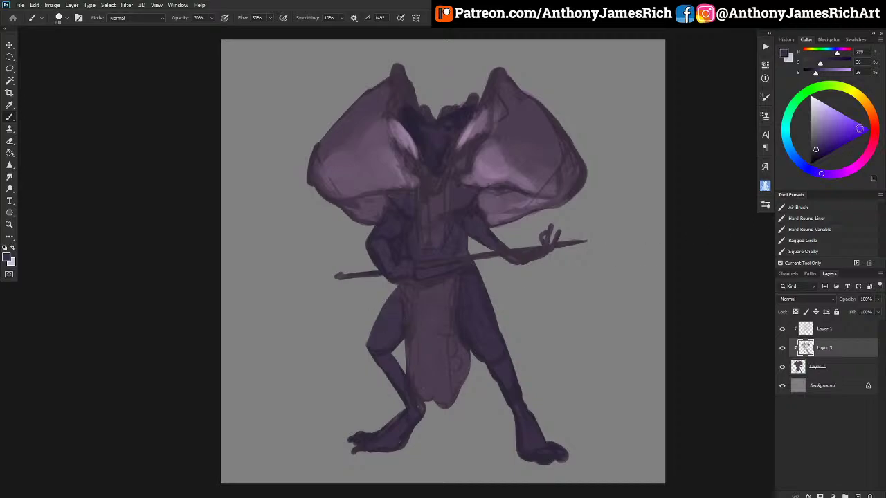
Pick a dark golden brown and colour the collar strips and loincloth, raising the brush to 100% opacity for the loincloth.
{"action": "left_click", "coordinate": [867, 104]}
{"action": "left_click_drag", "start_coordinate": [836, 127], "coordinate": [822, 145]}
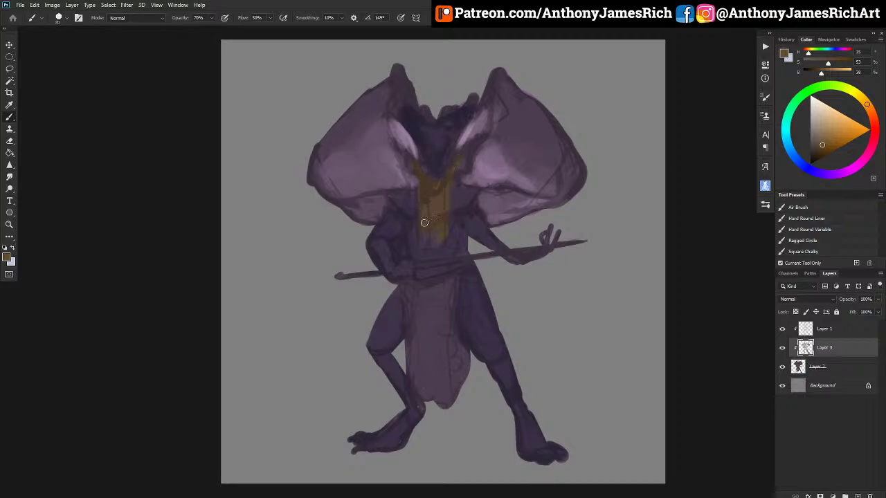
{"action": "mouse_move", "coordinate": [424, 241]}
{"action": "left_mouse_down"}
{"action": "mouse_move", "coordinate": [443, 305]}
{"action": "mouse_move", "coordinate": [451, 289]}
{"action": "mouse_move", "coordinate": [411, 296]}
{"action": "mouse_move", "coordinate": [416, 366]}
{"action": "mouse_move", "coordinate": [437, 387]}
{"action": "mouse_move", "coordinate": [423, 376]}
{"action": "mouse_move", "coordinate": [447, 386]}
{"action": "mouse_move", "coordinate": [452, 297]}
{"action": "mouse_move", "coordinate": [460, 377]}
{"action": "mouse_move", "coordinate": [435, 427]}
{"action": "left_mouse_up"}
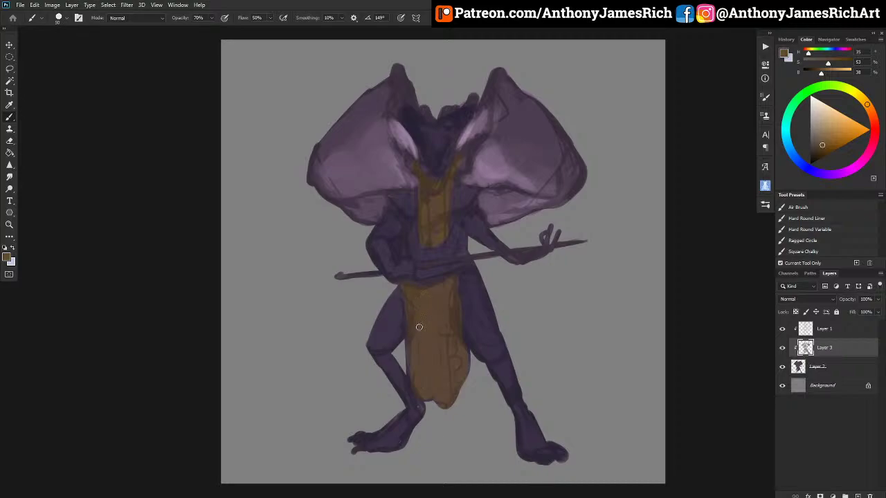
{"action": "key", "text": "bracketright"}
{"action": "key", "text": "0"}
{"action": "mouse_move", "coordinate": [430, 355]}
{"action": "left_mouse_down"}
{"action": "mouse_move", "coordinate": [427, 325]}
{"action": "mouse_move", "coordinate": [422, 391]}
{"action": "mouse_move", "coordinate": [446, 382]}
{"action": "mouse_move", "coordinate": [450, 292]}
{"action": "left_mouse_up"}
Choose a bright magenta and dab two small glowing eyes on the face with a smaller brush.
{"action": "key", "text": "bracketleft"}
{"action": "left_click", "coordinate": [850, 170]}
{"action": "left_click_drag", "start_coordinate": [827, 105], "coordinate": [853, 120]}
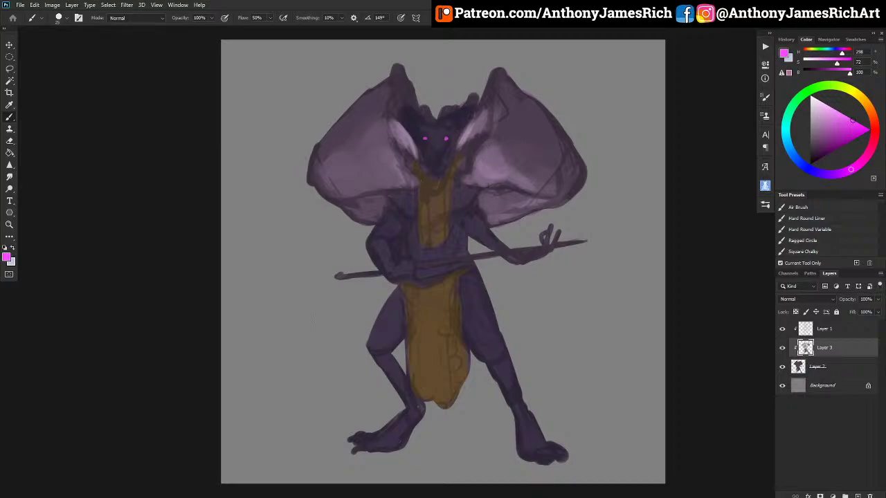
Extend the golden brown collar up over the chin and colour the sword's hilt and guard with brown sampled from the loincloth.
{"action": "left_click", "coordinate": [426, 184], "text": "alt"}
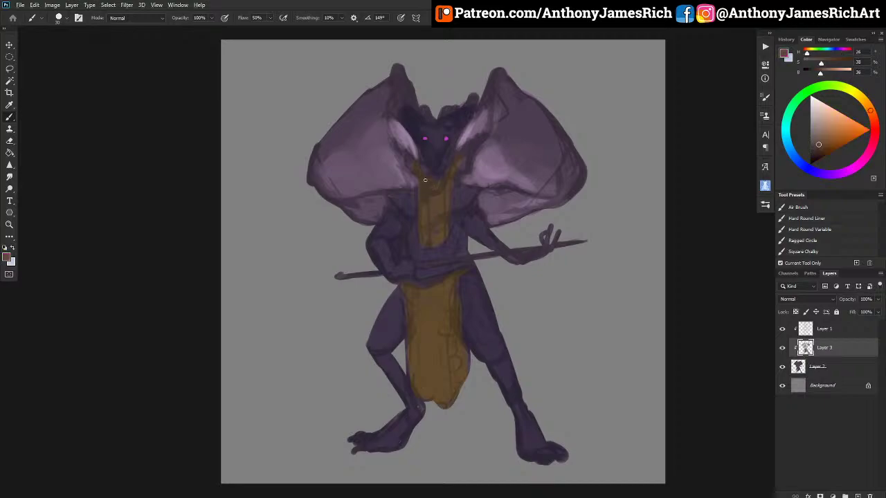
{"action": "left_click_drag", "start_coordinate": [425, 174], "coordinate": [428, 161]}
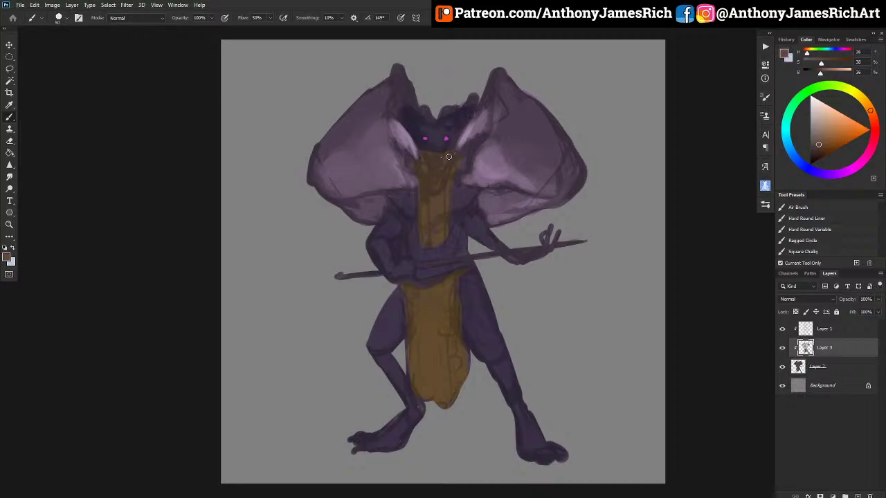
{"action": "left_click", "coordinate": [477, 161], "text": "alt"}
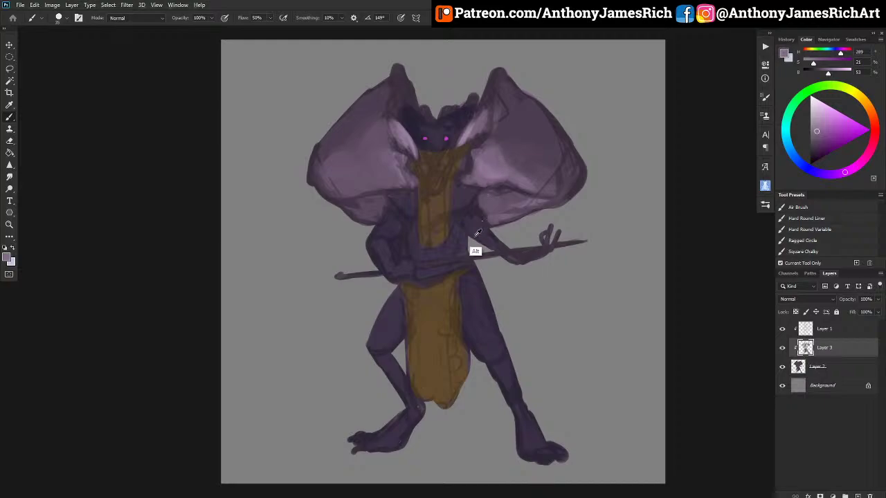
{"action": "left_click", "coordinate": [419, 351], "text": "alt"}
{"action": "left_click_drag", "start_coordinate": [351, 277], "coordinate": [385, 273]}
{"action": "left_click", "coordinate": [419, 268]}
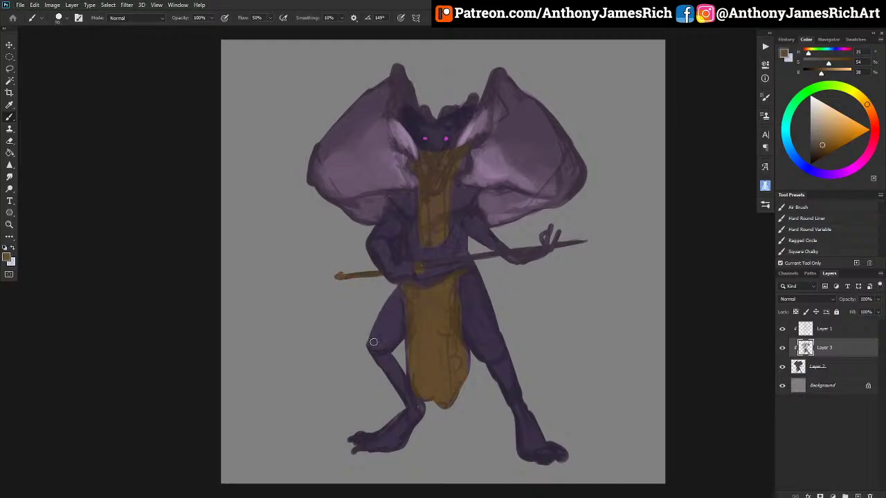
Pick a pale blue-grey to paint the sword blade and dab small buttons on the collar, using near-white for the loincloth's studs.
{"action": "mouse_move", "coordinate": [810, 131]}
{"action": "left_mouse_down"}
{"action": "mouse_move", "coordinate": [812, 108]}
{"action": "mouse_move", "coordinate": [815, 115]}
{"action": "left_mouse_up"}
{"action": "left_click", "coordinate": [785, 143]}
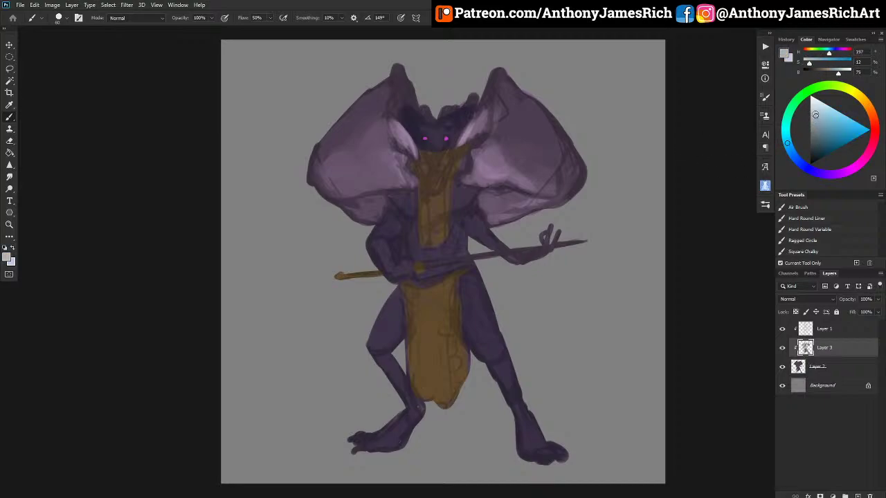
{"action": "left_click_drag", "start_coordinate": [426, 266], "coordinate": [585, 241]}
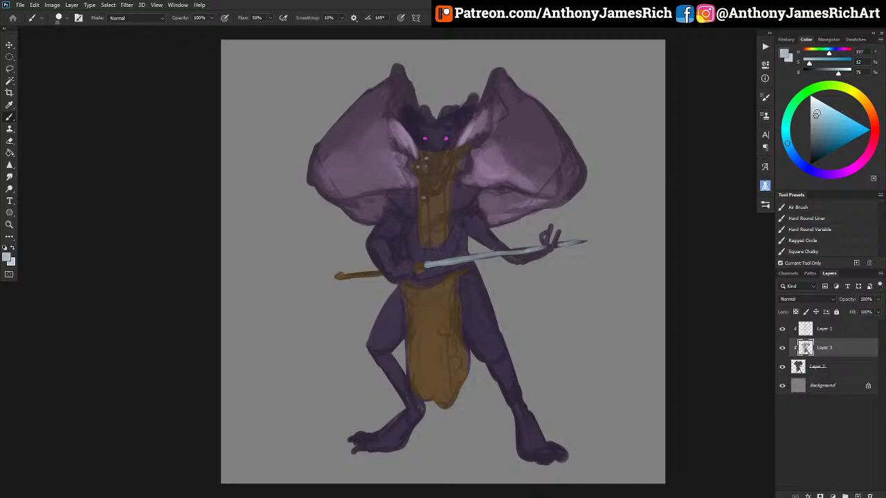
{"action": "left_click_drag", "start_coordinate": [815, 115], "coordinate": [812, 101]}
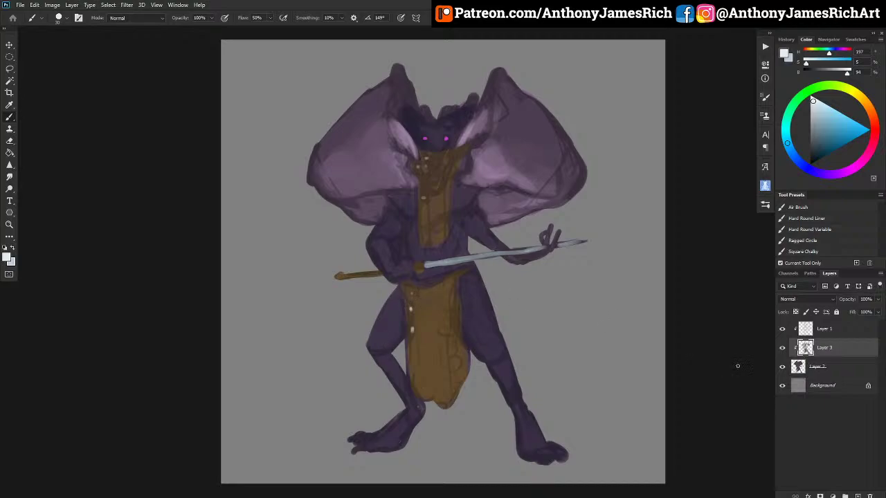
Put Layer 1, Layer 3 and Layer 2 together into a new layer group.
{"action": "left_click", "coordinate": [830, 367], "text": "shift"}
{"action": "left_click", "coordinate": [832, 331], "text": "shift"}
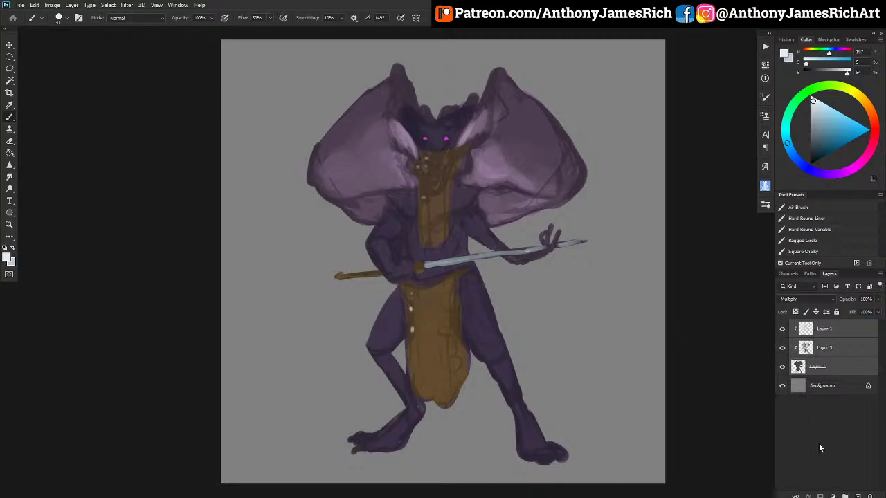
{"action": "left_click", "coordinate": [844, 496]}
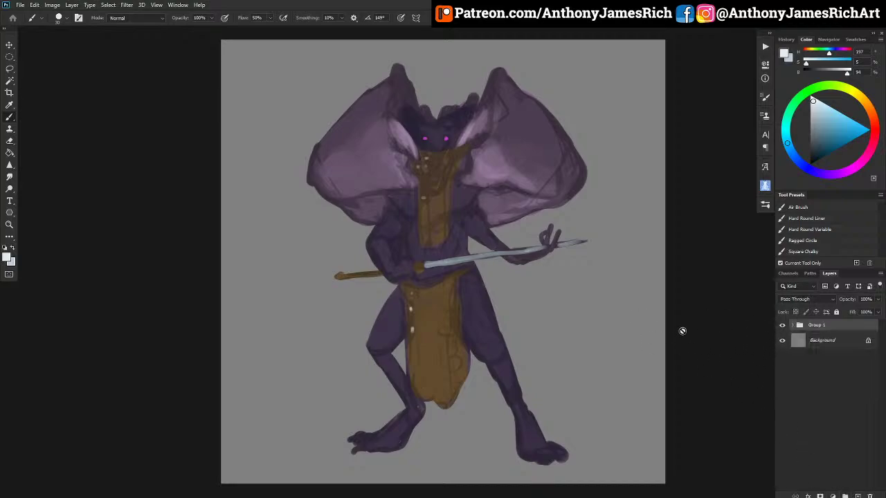
With the background hidden, paste a merged copy of the whole figure as a new layer, hide the group, and show the background again.
{"action": "left_click", "coordinate": [780, 342]}
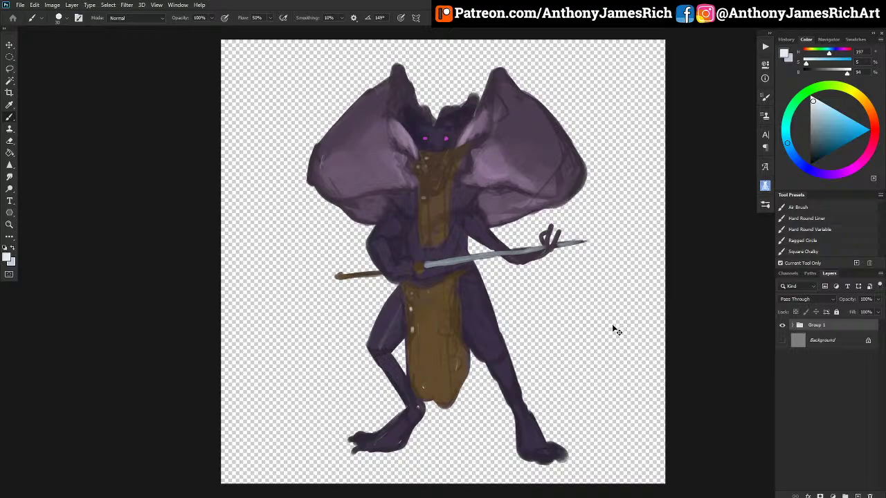
{"action": "key", "text": "ctrl+a"}
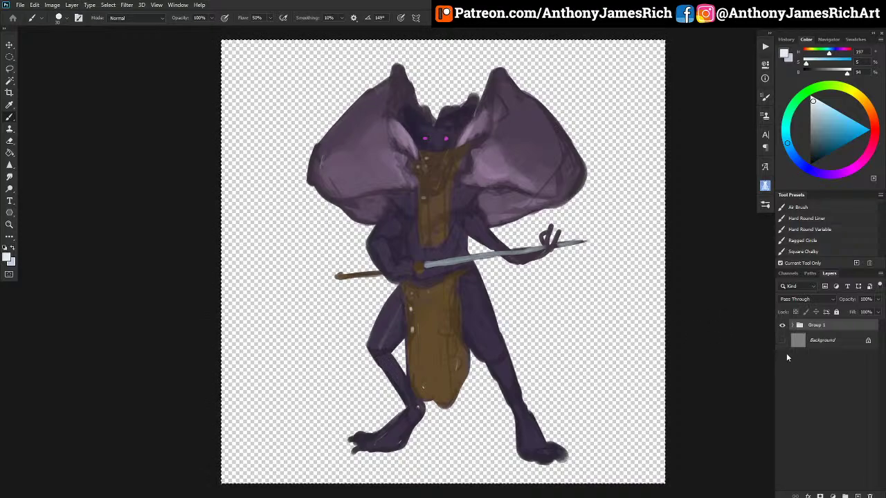
{"action": "key", "text": "ctrl+shift+c"}
{"action": "key", "text": "ctrl+v"}
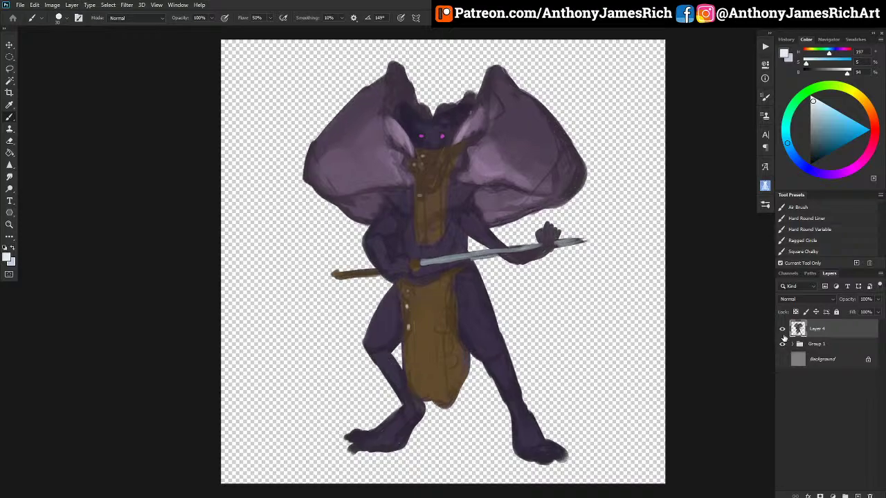
{"action": "left_click", "coordinate": [782, 344]}
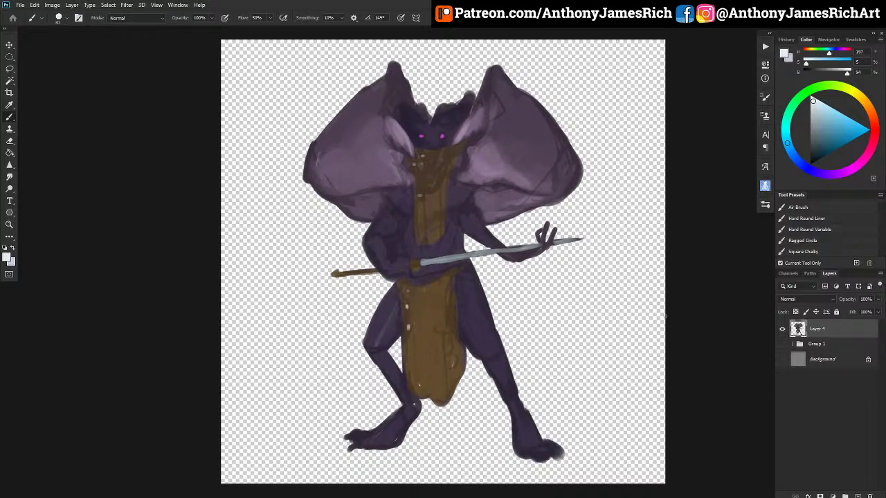
{"action": "left_click", "coordinate": [783, 359]}
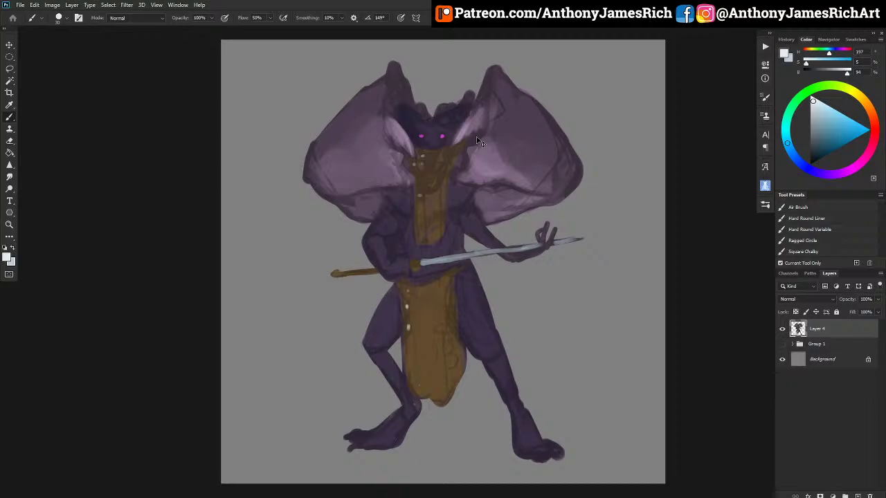
Choose a near-white and paint a forehead plate with two thin lines sweeping outward, plus fine hatching above one eye.
{"action": "key", "text": "ctrl+plus"}
{"action": "key", "text": "ctrl+plus"}
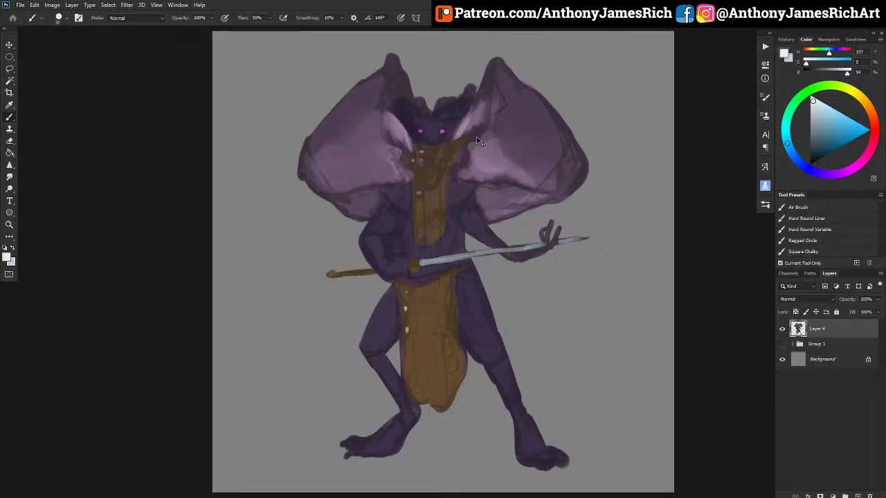
{"action": "scroll", "coordinate": [477, 137], "scroll_direction": "up", "scroll_amount": 1}
{"action": "scroll", "coordinate": [508, 153], "scroll_direction": "up", "scroll_amount": 2}
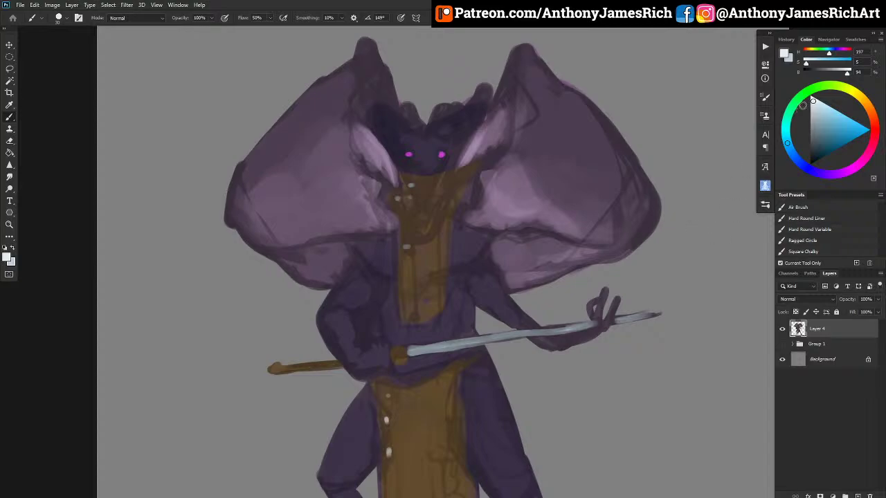
{"action": "left_click", "coordinate": [828, 40]}
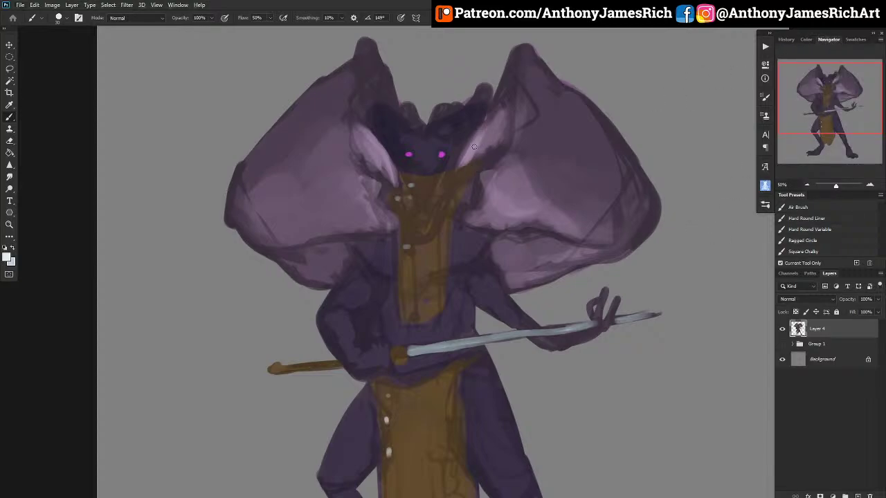
{"action": "left_click", "coordinate": [805, 39]}
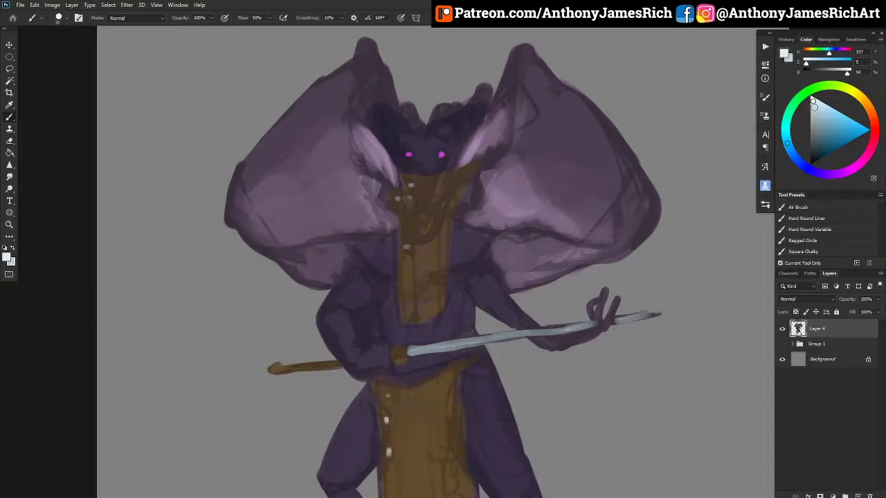
{"action": "left_click_drag", "start_coordinate": [813, 103], "coordinate": [812, 99]}
{"action": "mouse_move", "coordinate": [429, 132]}
{"action": "left_mouse_down"}
{"action": "mouse_move", "coordinate": [415, 135]}
{"action": "mouse_move", "coordinate": [434, 141]}
{"action": "mouse_move", "coordinate": [479, 108]}
{"action": "left_mouse_up"}
{"action": "mouse_move", "coordinate": [408, 123]}
{"action": "left_mouse_down"}
{"action": "mouse_move", "coordinate": [367, 109]}
{"action": "mouse_move", "coordinate": [388, 117]}
{"action": "left_mouse_up"}
{"action": "key", "text": "["}
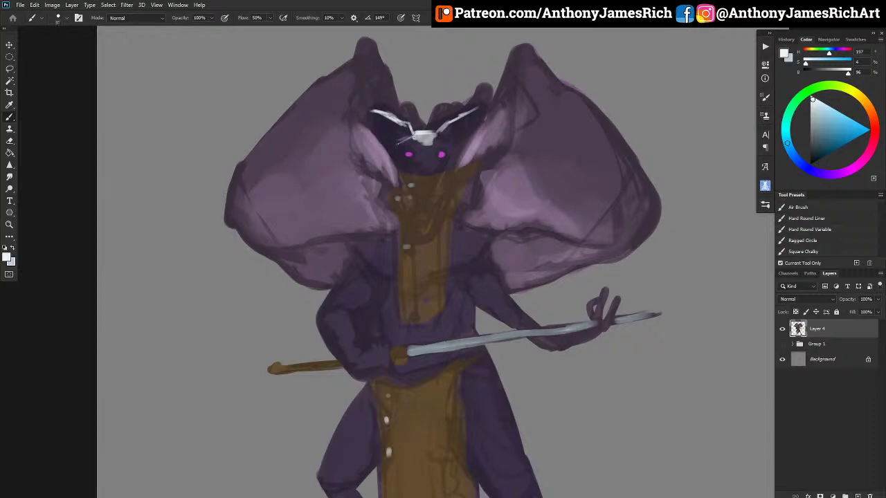
{"action": "left_click_drag", "start_coordinate": [414, 138], "coordinate": [398, 146]}
{"action": "left_click_drag", "start_coordinate": [416, 141], "coordinate": [405, 148]}
Repaint the magenta eyes larger and slightly lower on the face, covering the old dabs with sampled dark indigo.
{"action": "left_click", "coordinate": [417, 169], "text": "alt"}
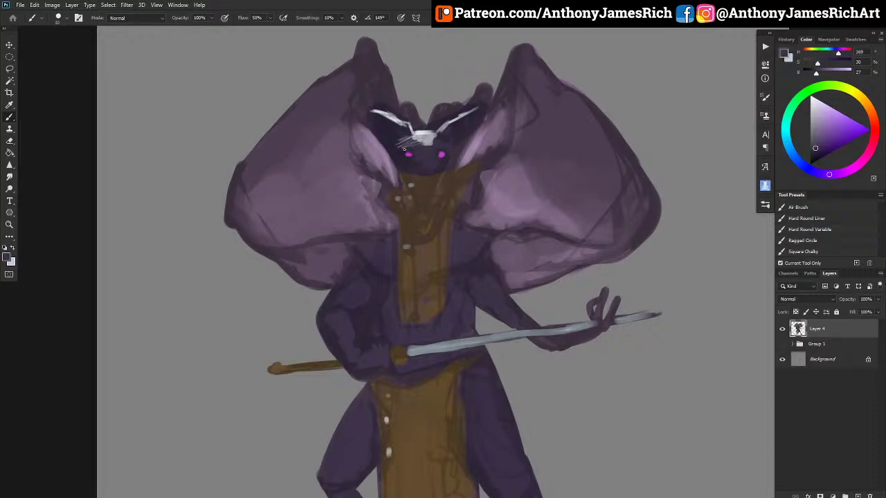
{"action": "left_click", "coordinate": [440, 155], "text": "alt"}
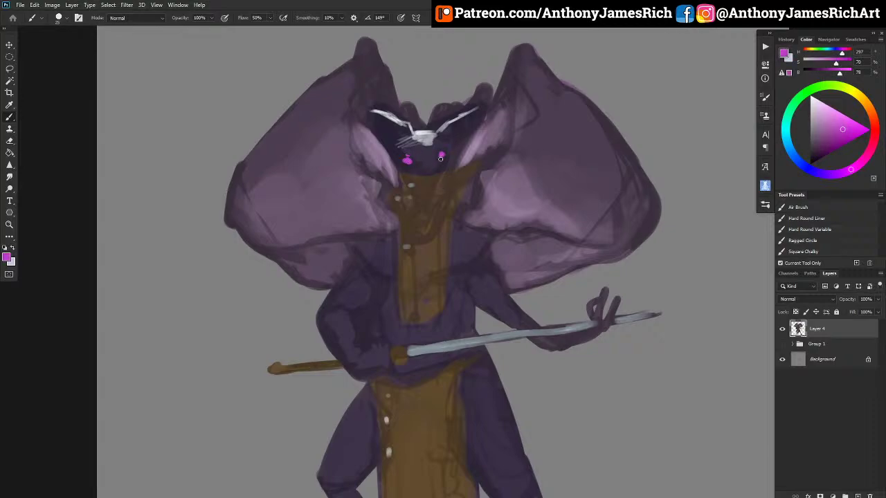
{"action": "left_click_drag", "start_coordinate": [441, 159], "coordinate": [440, 160]}
{"action": "left_click", "coordinate": [442, 148], "text": "alt"}
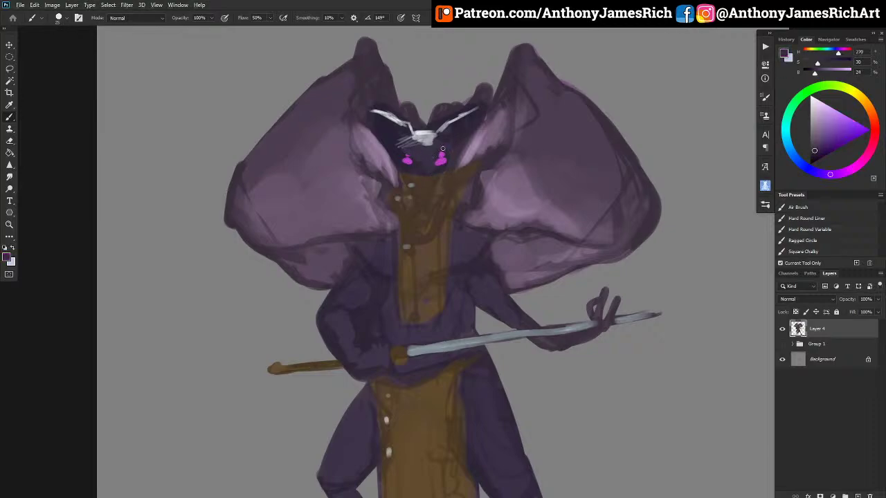
{"action": "left_click", "coordinate": [427, 150], "text": "alt"}
{"action": "left_click_drag", "start_coordinate": [427, 150], "coordinate": [421, 156]}
Brighten the forehead plate with near-white, and add highlights along both lapels' inner edges and peaks at 50% brush opacity.
{"action": "left_click", "coordinate": [423, 132], "text": "alt"}
{"action": "left_click", "coordinate": [423, 133], "text": "alt"}
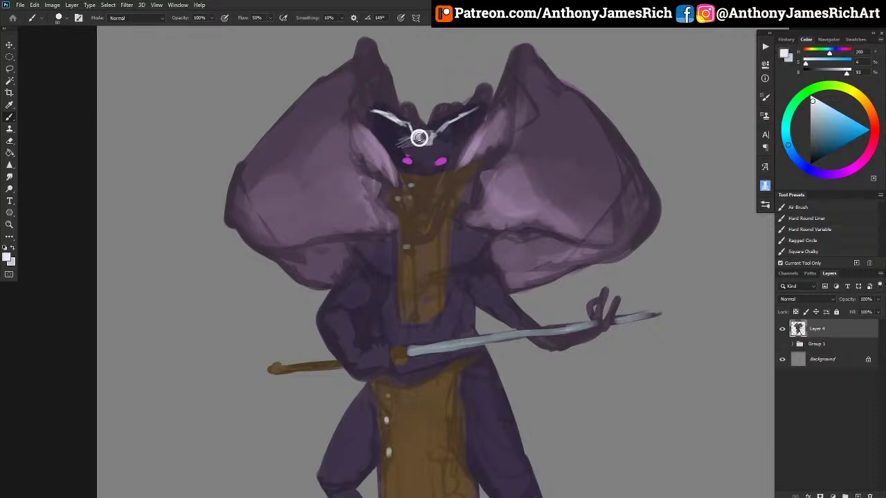
{"action": "left_click_drag", "start_coordinate": [420, 134], "coordinate": [425, 139]}
{"action": "key", "text": "5"}
{"action": "mouse_move", "coordinate": [462, 156]}
{"action": "left_mouse_down"}
{"action": "mouse_move", "coordinate": [496, 110]}
{"action": "mouse_move", "coordinate": [502, 116]}
{"action": "mouse_move", "coordinate": [494, 119]}
{"action": "mouse_move", "coordinate": [519, 60]}
{"action": "left_mouse_up"}
{"action": "left_click_drag", "start_coordinate": [364, 45], "coordinate": [371, 47]}
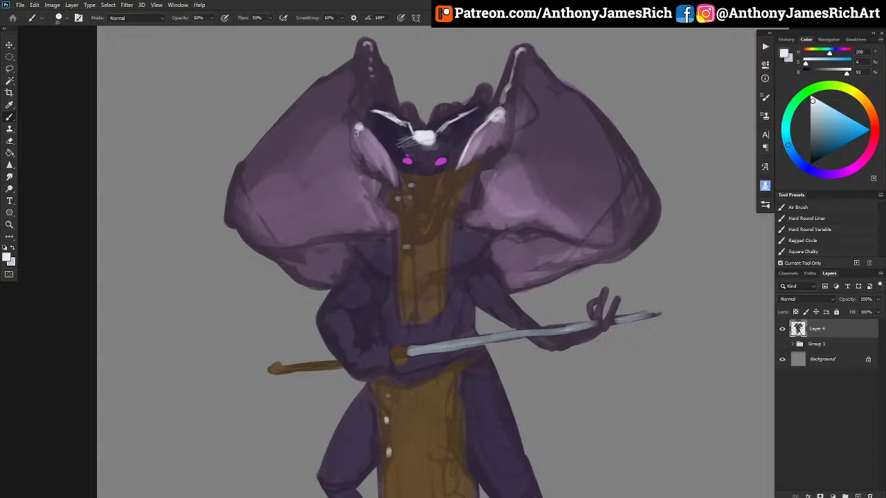
{"action": "left_click_drag", "start_coordinate": [359, 129], "coordinate": [376, 152]}
{"action": "mouse_move", "coordinate": [349, 119]}
{"action": "left_mouse_down"}
{"action": "mouse_move", "coordinate": [357, 58]}
{"action": "mouse_move", "coordinate": [355, 118]}
{"action": "mouse_move", "coordinate": [362, 100]}
{"action": "mouse_move", "coordinate": [371, 126]}
{"action": "left_mouse_up"}
Paint a pointed purple spike rising between the left lapel's peak and the head, using purples sampled from the lapel.
{"action": "left_click", "coordinate": [333, 183], "text": "alt"}
{"action": "key", "text": "]"}
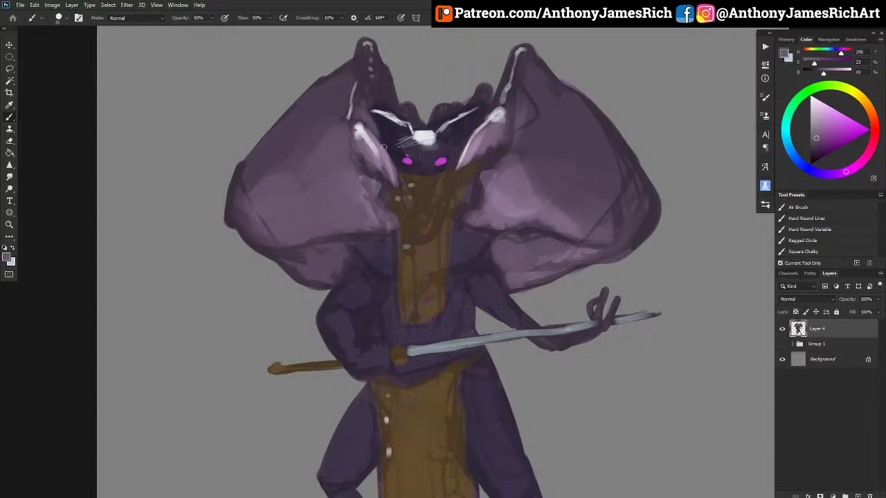
{"action": "left_click", "coordinate": [377, 76], "text": "alt"}
{"action": "key", "text": "["}
{"action": "left_click_drag", "start_coordinate": [388, 63], "coordinate": [378, 78]}
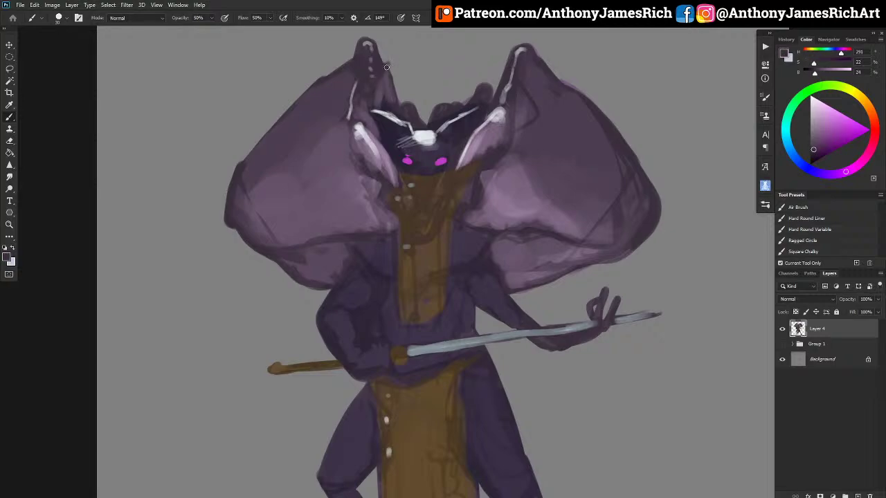
{"action": "left_click", "coordinate": [384, 66], "text": "alt"}
{"action": "left_click", "coordinate": [381, 72], "text": "alt"}
{"action": "left_click", "coordinate": [367, 145], "text": "alt"}
{"action": "key", "text": "]"}
{"action": "mouse_move", "coordinate": [392, 58]}
{"action": "left_mouse_down"}
{"action": "mouse_move", "coordinate": [377, 84]}
{"action": "mouse_move", "coordinate": [393, 61]}
{"action": "mouse_move", "coordinate": [380, 92]}
{"action": "mouse_move", "coordinate": [399, 109]}
{"action": "left_mouse_up"}
Sample a lighter purple and highlight the tip of the small horn beside the right lapel with a larger brush.
{"action": "left_click", "coordinate": [372, 95], "text": "alt"}
{"action": "key", "text": "]"}
{"action": "left_click", "coordinate": [486, 158], "text": "alt"}
{"action": "left_click_drag", "start_coordinate": [491, 91], "coordinate": [494, 92]}
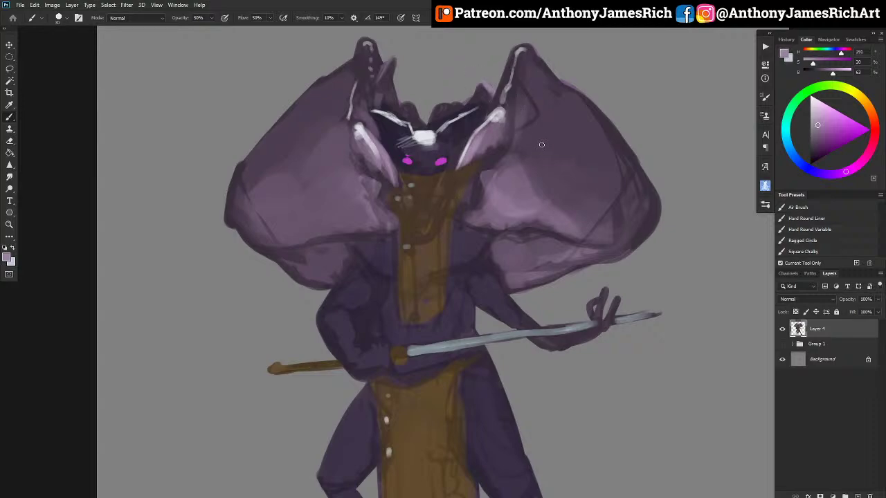
Pick a near-black indigo to outline the right lapel's underside and outer edge, and trim away the purple below its new lower line.
{"action": "left_click", "coordinate": [459, 149], "text": "alt"}
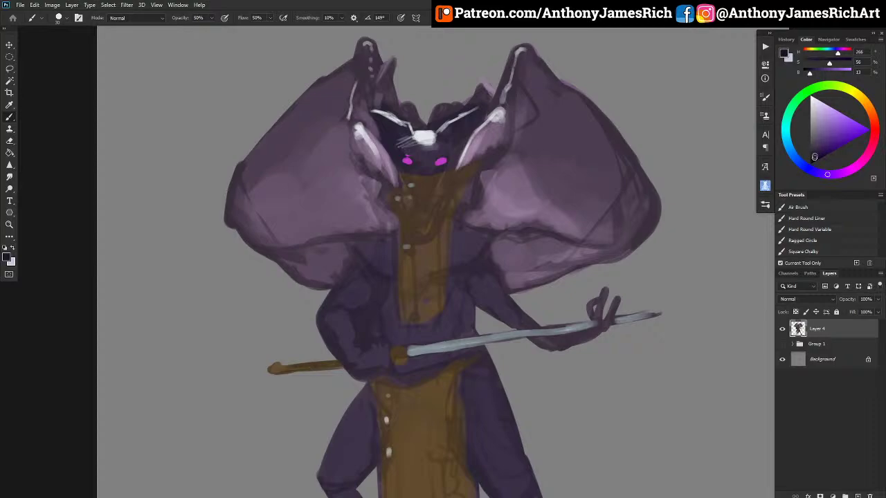
{"action": "left_click_drag", "start_coordinate": [815, 157], "coordinate": [815, 159]}
{"action": "mouse_move", "coordinate": [452, 279]}
{"action": "left_mouse_down"}
{"action": "mouse_move", "coordinate": [508, 239]}
{"action": "mouse_move", "coordinate": [492, 252]}
{"action": "mouse_move", "coordinate": [509, 276]}
{"action": "mouse_move", "coordinate": [495, 270]}
{"action": "mouse_move", "coordinate": [496, 258]}
{"action": "mouse_move", "coordinate": [523, 277]}
{"action": "mouse_move", "coordinate": [496, 264]}
{"action": "mouse_move", "coordinate": [542, 271]}
{"action": "mouse_move", "coordinate": [587, 266]}
{"action": "mouse_move", "coordinate": [519, 263]}
{"action": "mouse_move", "coordinate": [515, 271]}
{"action": "mouse_move", "coordinate": [607, 260]}
{"action": "mouse_move", "coordinate": [656, 223]}
{"action": "mouse_move", "coordinate": [643, 238]}
{"action": "mouse_move", "coordinate": [655, 216]}
{"action": "mouse_move", "coordinate": [643, 246]}
{"action": "mouse_move", "coordinate": [651, 186]}
{"action": "left_mouse_up"}
{"action": "left_click_drag", "start_coordinate": [642, 250], "coordinate": [652, 200]}
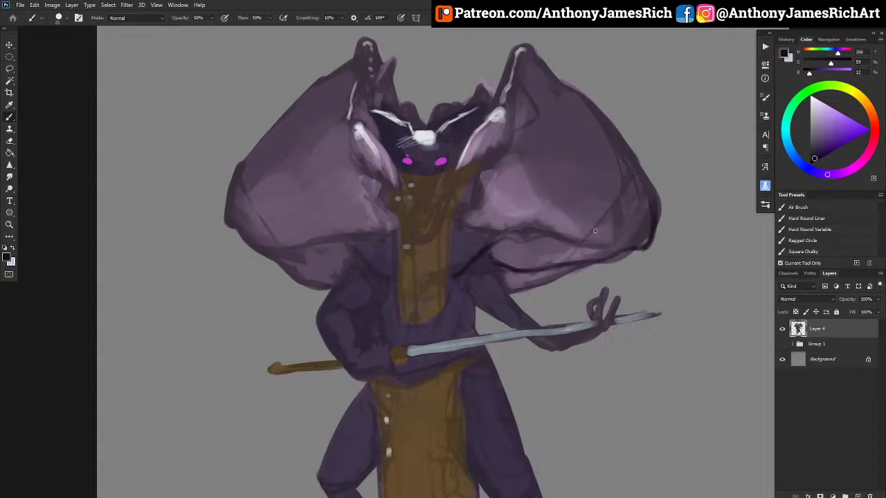
{"action": "left_click_drag", "start_coordinate": [614, 246], "coordinate": [603, 248]}
{"action": "mouse_move", "coordinate": [515, 280]}
{"action": "left_mouse_down"}
{"action": "mouse_move", "coordinate": [510, 290]}
{"action": "mouse_move", "coordinate": [503, 280]}
{"action": "mouse_move", "coordinate": [522, 286]}
{"action": "mouse_move", "coordinate": [514, 274]}
{"action": "mouse_move", "coordinate": [529, 285]}
{"action": "mouse_move", "coordinate": [554, 276]}
{"action": "mouse_move", "coordinate": [534, 290]}
{"action": "mouse_move", "coordinate": [583, 273]}
{"action": "mouse_move", "coordinate": [538, 275]}
{"action": "mouse_move", "coordinate": [617, 264]}
{"action": "left_mouse_up"}
{"action": "key", "text": "ctrl+z"}
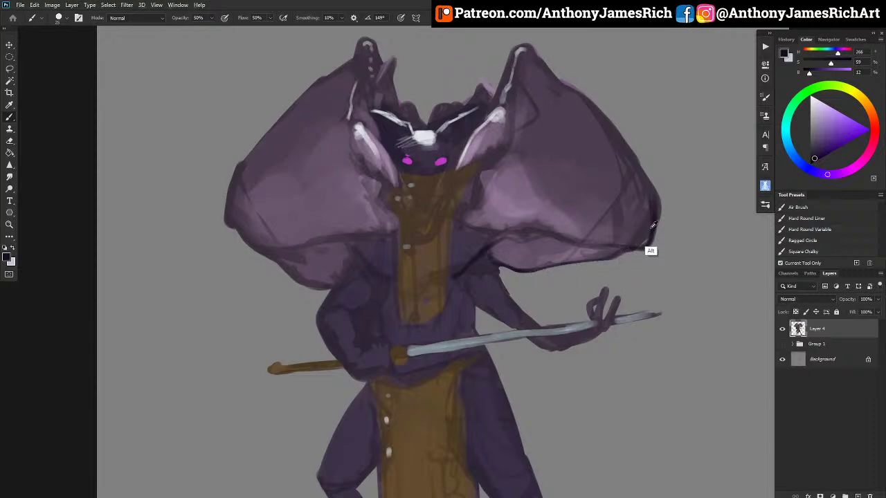
Lighten the right lapel's lower outer corner with sampled purple and darken the folds along its outer edge with near-black indigo.
{"action": "left_click", "coordinate": [536, 232], "text": "alt"}
{"action": "mouse_move", "coordinate": [536, 221]}
{"action": "left_mouse_down"}
{"action": "mouse_move", "coordinate": [642, 242]}
{"action": "mouse_move", "coordinate": [617, 157]}
{"action": "mouse_move", "coordinate": [625, 211]}
{"action": "mouse_move", "coordinate": [619, 182]}
{"action": "mouse_move", "coordinate": [612, 198]}
{"action": "left_mouse_up"}
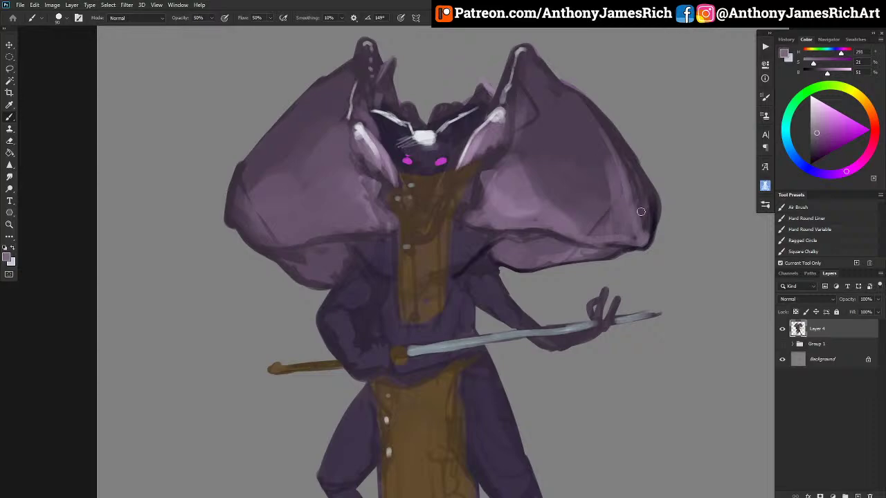
{"action": "left_click", "coordinate": [647, 244], "text": "alt"}
{"action": "mouse_move", "coordinate": [646, 241]}
{"action": "left_mouse_down"}
{"action": "mouse_move", "coordinate": [622, 165]}
{"action": "mouse_move", "coordinate": [636, 207]}
{"action": "left_mouse_up"}
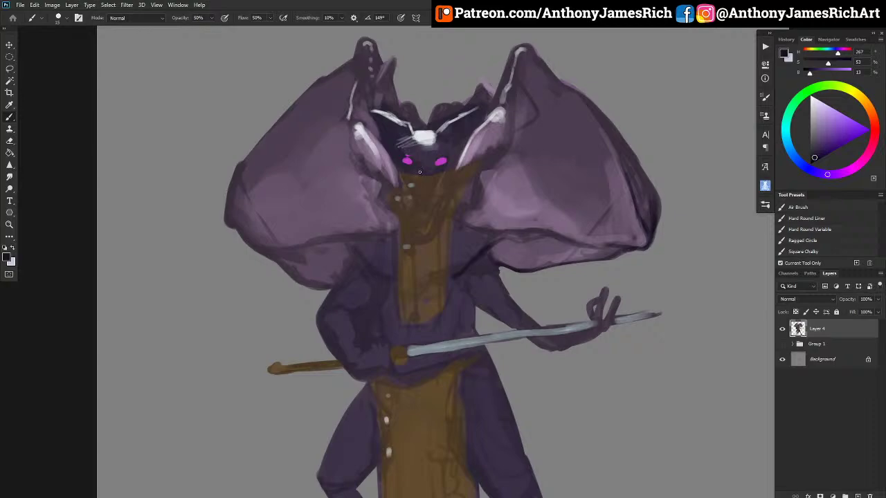
Rework the right lapel's inner edge with sampled purples and shade the chest beneath it in near-black indigo at 70% brush opacity.
{"action": "left_click", "coordinate": [491, 220], "text": "alt"}
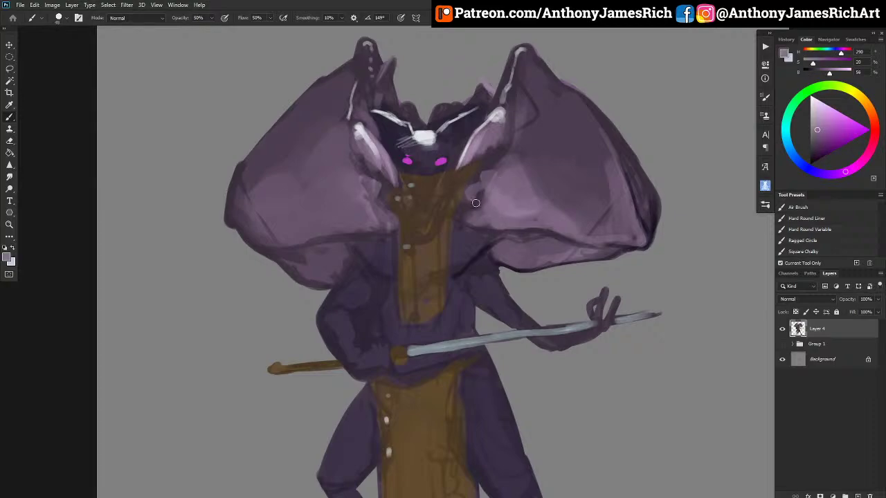
{"action": "left_click", "coordinate": [460, 219], "text": "alt"}
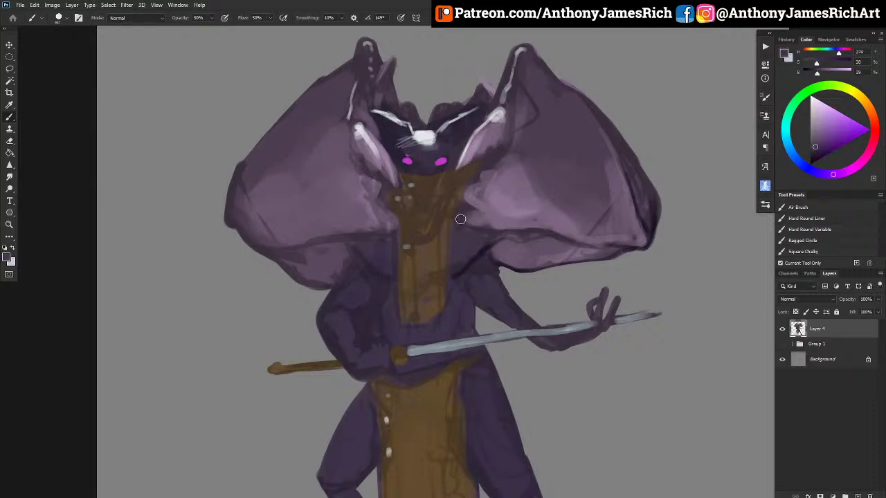
{"action": "left_click", "coordinate": [476, 278], "text": "alt"}
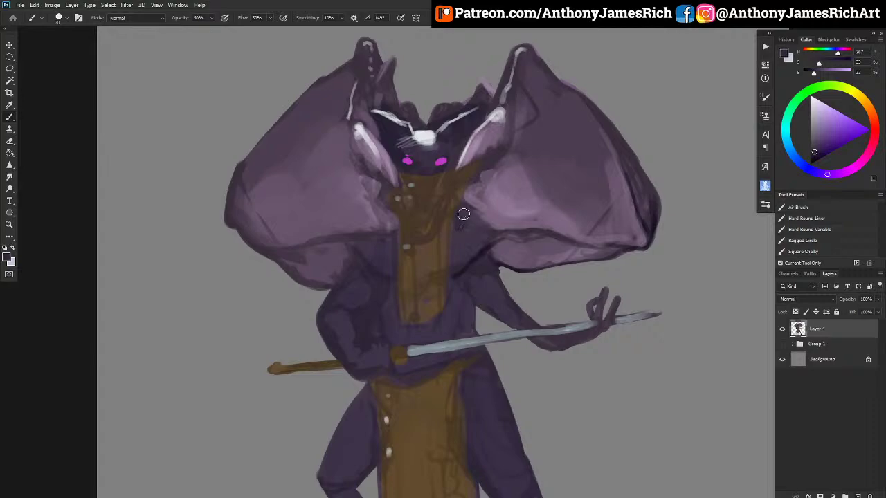
{"action": "left_click", "coordinate": [485, 247], "text": "alt"}
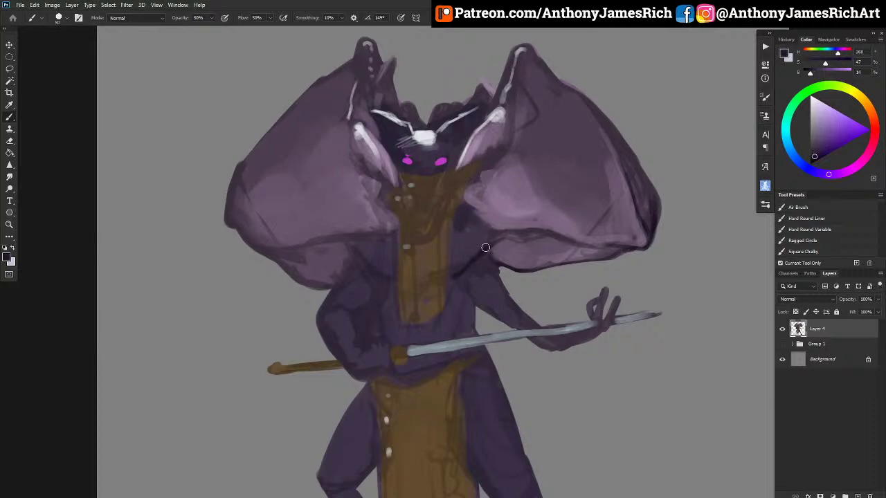
{"action": "key", "text": "7"}
{"action": "left_click_drag", "start_coordinate": [479, 218], "coordinate": [470, 212]}
{"action": "left_click_drag", "start_coordinate": [450, 245], "coordinate": [510, 228]}
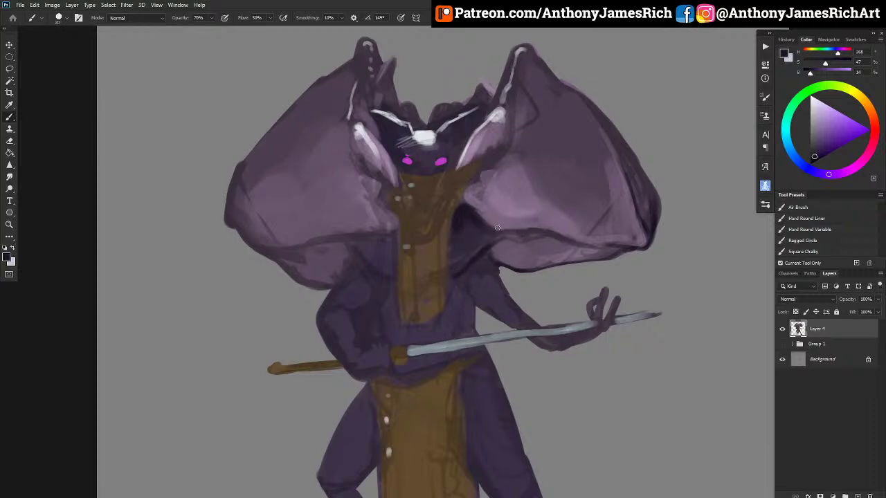
Outline the right edge of the brown chest panel in sampled near-black indigo and darken the crease beneath the right inner lapel.
{"action": "left_click", "coordinate": [487, 314], "text": "alt"}
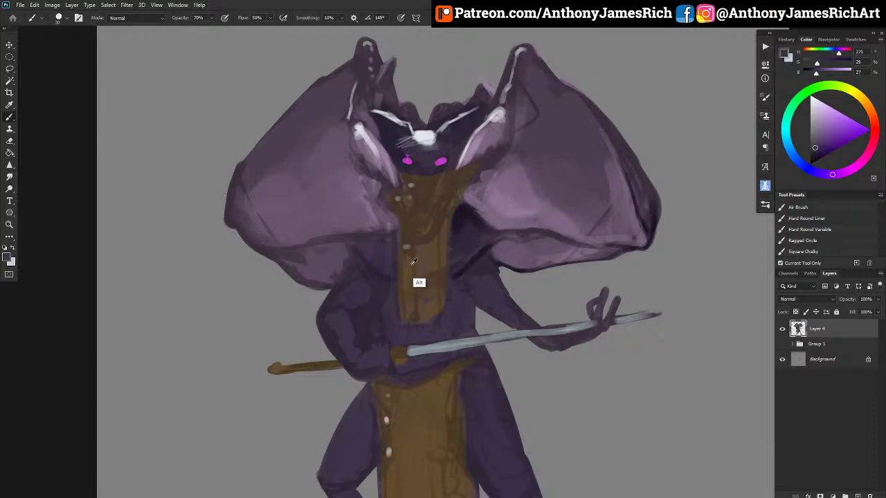
{"action": "left_click", "coordinate": [374, 263], "text": "alt"}
{"action": "left_click", "coordinate": [454, 226], "text": "alt"}
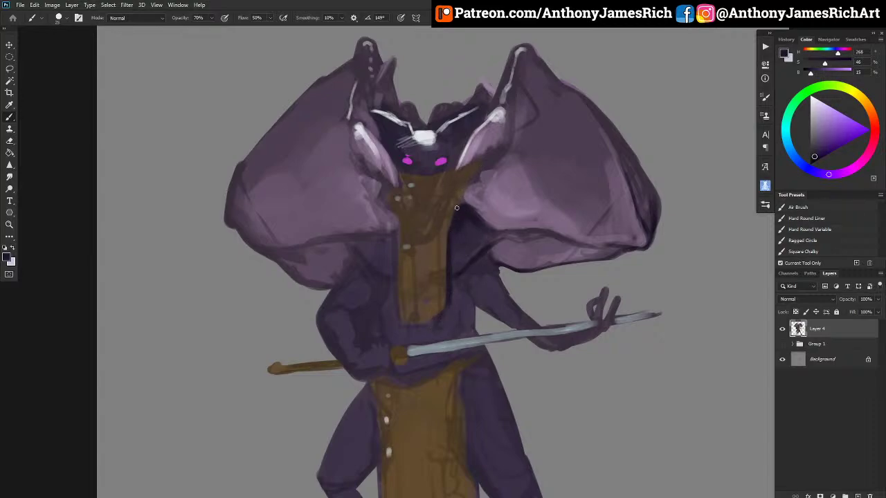
{"action": "key", "text": "bracketleft"}
{"action": "key", "text": "bracketleft"}
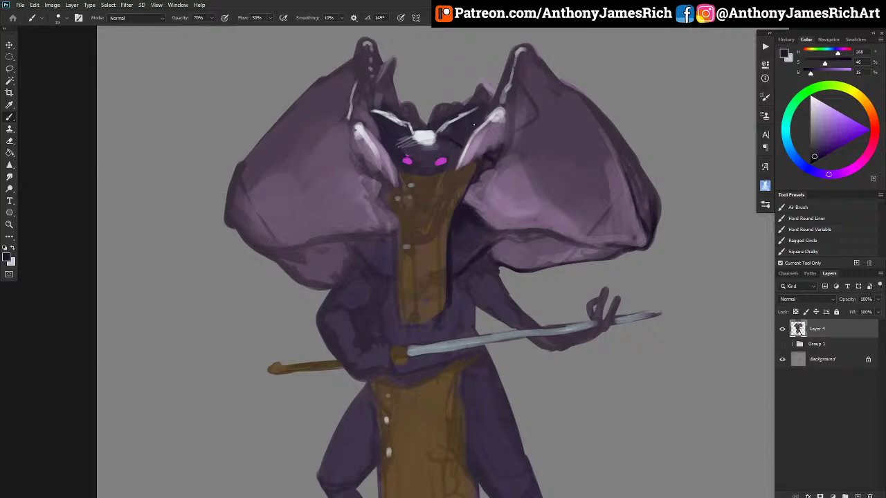
Repaint the white trim line between the head and the right lapel, covering its old position with sampled dark purple.
{"action": "left_click", "coordinate": [436, 133], "text": "alt"}
{"action": "left_click", "coordinate": [442, 115], "text": "alt"}
{"action": "key", "text": "bracketright"}
{"action": "key", "text": "bracketright"}
{"action": "key", "text": "bracketright"}
{"action": "key", "text": "bracketright"}
{"action": "key", "text": "bracketright"}
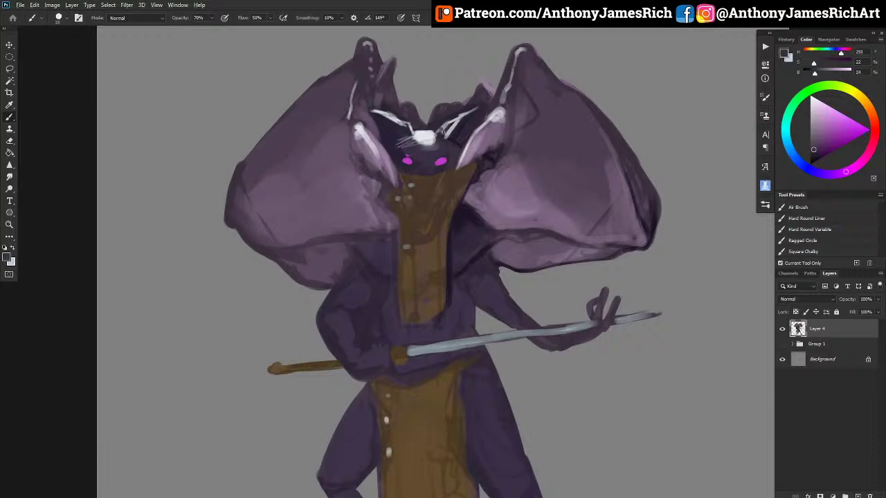
{"action": "left_click_drag", "start_coordinate": [437, 132], "coordinate": [458, 116]}
Sample near-black indigo and outline the left edge of the brown chest panel with a smaller brush.
{"action": "left_click", "coordinate": [441, 207], "text": "alt"}
{"action": "key", "text": "bracketleft"}
{"action": "key", "text": "bracketleft"}
{"action": "key", "text": "bracketleft"}
{"action": "key", "text": "bracketleft"}
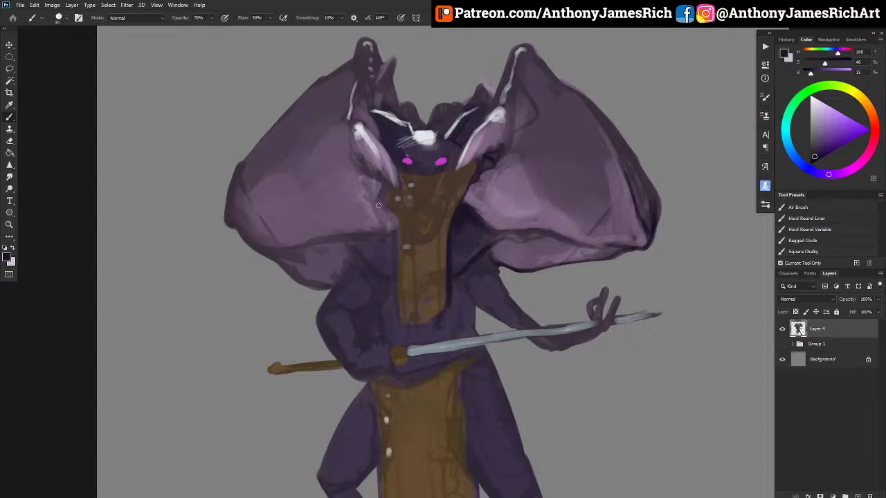
{"action": "mouse_move", "coordinate": [388, 199]}
{"action": "left_mouse_down"}
{"action": "mouse_move", "coordinate": [394, 224]}
{"action": "mouse_move", "coordinate": [398, 290]}
{"action": "left_mouse_up"}
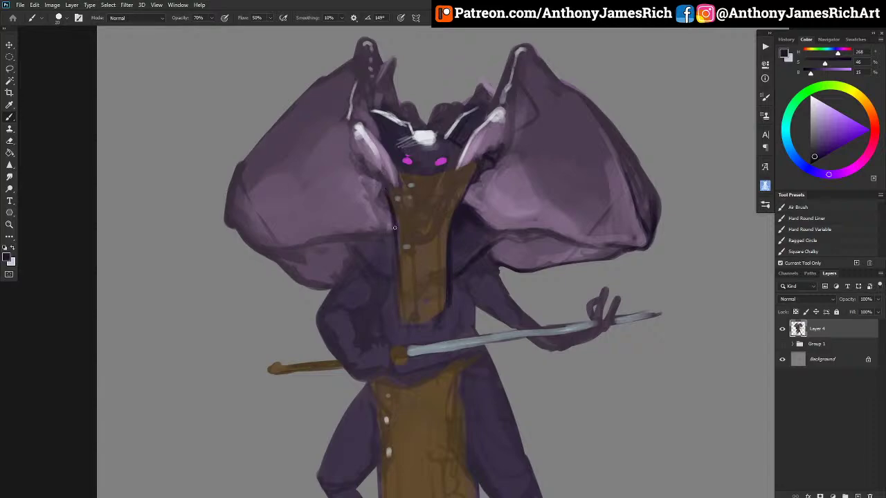
{"action": "left_click_drag", "start_coordinate": [393, 220], "coordinate": [401, 308]}
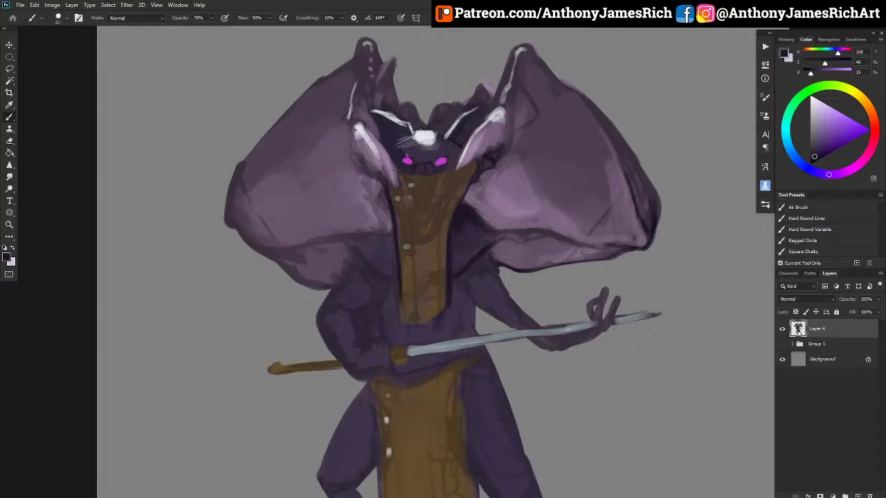
Replace the white forehead patch with a thin white arc over the crown and fill the rounded head with sampled dark purple.
{"action": "left_click", "coordinate": [421, 136], "text": "alt"}
{"action": "key", "text": "bracketright"}
{"action": "key", "text": "bracketright"}
{"action": "mouse_move", "coordinate": [413, 130]}
{"action": "left_mouse_down"}
{"action": "mouse_move", "coordinate": [441, 126]}
{"action": "mouse_move", "coordinate": [428, 138]}
{"action": "mouse_move", "coordinate": [442, 129]}
{"action": "mouse_move", "coordinate": [408, 140]}
{"action": "mouse_move", "coordinate": [418, 138]}
{"action": "left_mouse_up"}
{"action": "left_click", "coordinate": [428, 145], "text": "alt"}
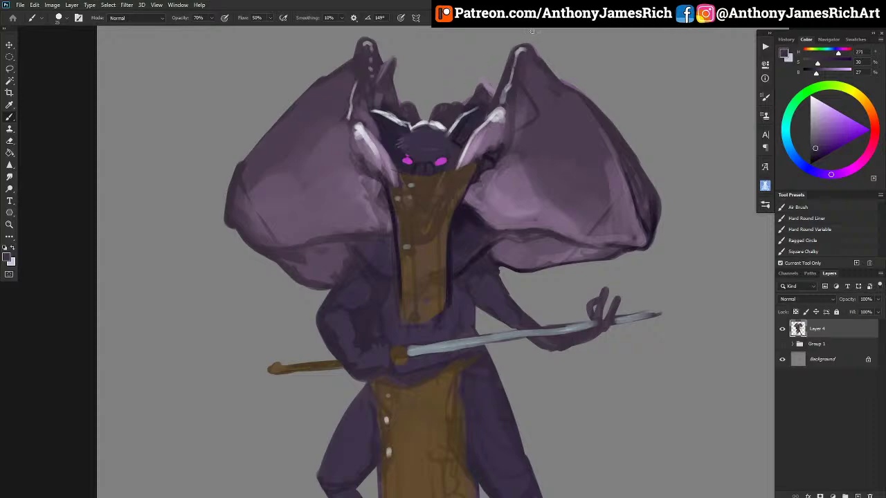
Adjust the white edge near the right lapel's peak and soften the left inner lapel's white highlight with sampled purples.
{"action": "left_click", "coordinate": [506, 67], "text": "alt"}
{"action": "left_click_drag", "start_coordinate": [508, 53], "coordinate": [508, 65]}
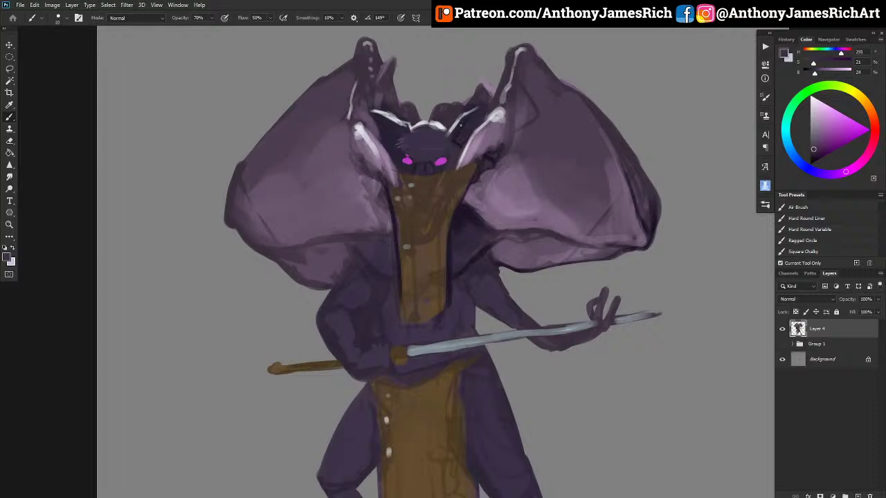
{"action": "left_click", "coordinate": [367, 177], "text": "alt"}
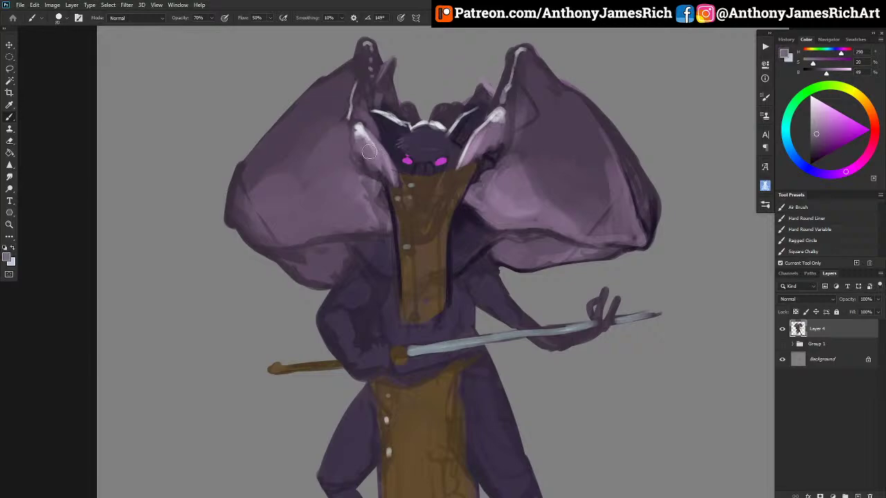
{"action": "left_click", "coordinate": [404, 133], "text": "alt"}
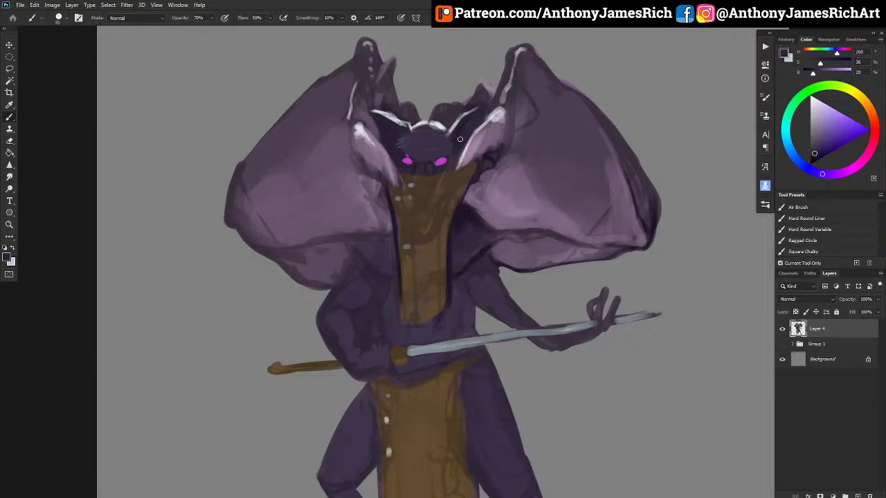
Outline the left lapel's underside and the contours of both upper arms with near-black purple.
{"action": "left_click", "coordinate": [400, 256], "text": "alt"}
{"action": "mouse_move", "coordinate": [379, 240]}
{"action": "left_mouse_down"}
{"action": "mouse_move", "coordinate": [385, 234]}
{"action": "mouse_move", "coordinate": [374, 228]}
{"action": "mouse_move", "coordinate": [388, 214]}
{"action": "mouse_move", "coordinate": [360, 230]}
{"action": "mouse_move", "coordinate": [371, 227]}
{"action": "mouse_move", "coordinate": [265, 255]}
{"action": "mouse_move", "coordinate": [298, 270]}
{"action": "mouse_move", "coordinate": [349, 269]}
{"action": "left_mouse_up"}
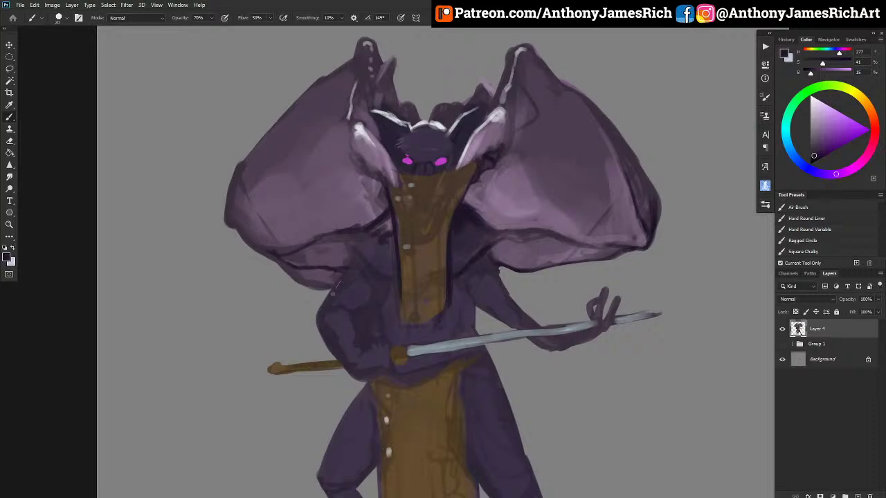
{"action": "mouse_move", "coordinate": [353, 314]}
{"action": "left_mouse_down"}
{"action": "mouse_move", "coordinate": [371, 288]}
{"action": "mouse_move", "coordinate": [364, 264]}
{"action": "left_mouse_up"}
{"action": "left_click_drag", "start_coordinate": [371, 295], "coordinate": [353, 306]}
{"action": "mouse_move", "coordinate": [476, 277]}
{"action": "left_mouse_down"}
{"action": "mouse_move", "coordinate": [463, 299]}
{"action": "mouse_move", "coordinate": [487, 303]}
{"action": "mouse_move", "coordinate": [487, 313]}
{"action": "mouse_move", "coordinate": [500, 302]}
{"action": "mouse_move", "coordinate": [492, 323]}
{"action": "mouse_move", "coordinate": [502, 329]}
{"action": "mouse_move", "coordinate": [472, 312]}
{"action": "mouse_move", "coordinate": [481, 276]}
{"action": "mouse_move", "coordinate": [512, 309]}
{"action": "mouse_move", "coordinate": [491, 257]}
{"action": "left_mouse_up"}
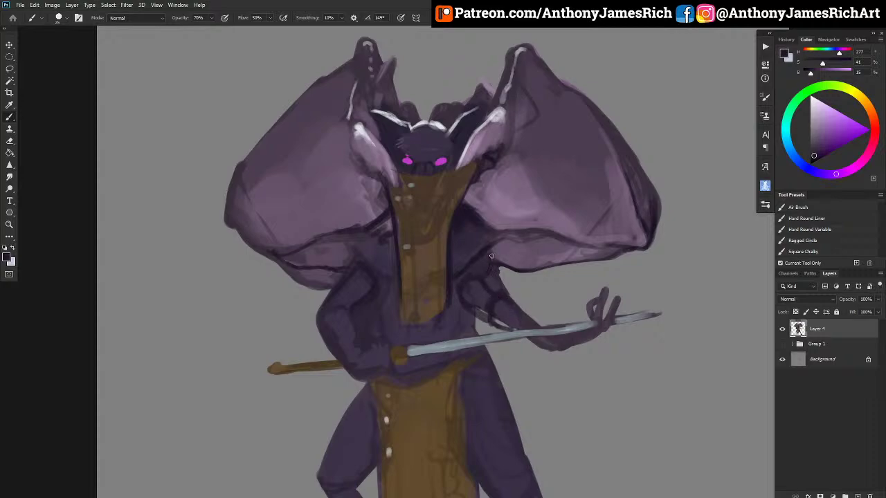
Open a gap between the left arm and torso, tidy the right upper arm, and trim the left elbow's outer contour.
{"action": "mouse_move", "coordinate": [354, 269]}
{"action": "left_mouse_down"}
{"action": "mouse_move", "coordinate": [350, 254]}
{"action": "mouse_move", "coordinate": [369, 274]}
{"action": "left_mouse_up"}
{"action": "mouse_move", "coordinate": [372, 314]}
{"action": "left_mouse_down"}
{"action": "mouse_move", "coordinate": [376, 324]}
{"action": "mouse_move", "coordinate": [363, 322]}
{"action": "mouse_move", "coordinate": [367, 342]}
{"action": "mouse_move", "coordinate": [357, 309]}
{"action": "mouse_move", "coordinate": [367, 345]}
{"action": "left_mouse_up"}
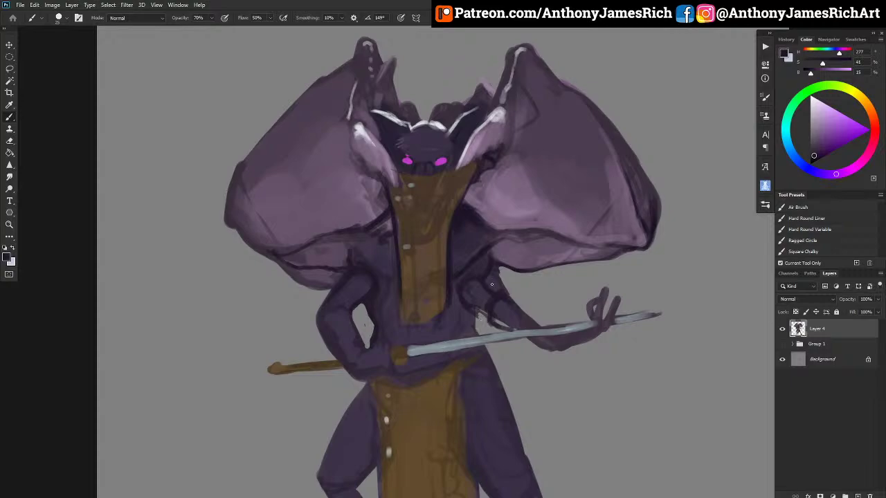
{"action": "mouse_move", "coordinate": [492, 285]}
{"action": "left_mouse_down"}
{"action": "mouse_move", "coordinate": [506, 296]}
{"action": "mouse_move", "coordinate": [501, 273]}
{"action": "mouse_move", "coordinate": [493, 279]}
{"action": "left_mouse_up"}
{"action": "left_click_drag", "start_coordinate": [364, 300], "coordinate": [366, 294]}
{"action": "key", "text": "bracketright"}
{"action": "left_click_drag", "start_coordinate": [315, 305], "coordinate": [327, 329]}
{"action": "left_click_drag", "start_coordinate": [314, 317], "coordinate": [329, 340]}
Sample dark purple from the right arm and block in the right shin with a larger brush.
{"action": "scroll", "coordinate": [329, 341], "scroll_direction": "down", "scroll_amount": 10}
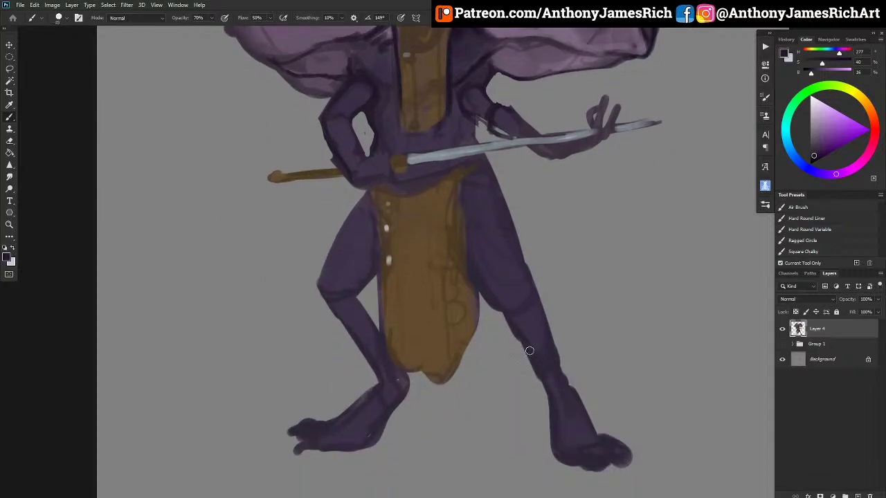
{"action": "key", "text": "bracketright"}
{"action": "key", "text": "bracketright"}
{"action": "key", "text": "bracketright"}
{"action": "key", "text": "bracketright"}
{"action": "key", "text": "bracketright"}
{"action": "key", "text": "bracketright"}
{"action": "key", "text": "bracketright"}
{"action": "key", "text": "bracketright"}
{"action": "key", "text": "bracketright"}
{"action": "key", "text": "bracketright"}
{"action": "key", "text": "bracketright"}
{"action": "key", "text": "bracketright"}
{"action": "key", "text": "bracketright"}
{"action": "key", "text": "bracketright"}
{"action": "key", "text": "bracketright"}
{"action": "key", "text": "bracketleft"}
{"action": "key", "text": "bracketleft"}
{"action": "key", "text": "bracketleft"}
{"action": "key", "text": "bracketleft"}
{"action": "key", "text": "bracketleft"}
{"action": "key", "text": "bracketleft"}
{"action": "left_click", "coordinate": [485, 119], "text": "alt"}
{"action": "mouse_move", "coordinate": [550, 356]}
{"action": "left_mouse_down"}
{"action": "mouse_move", "coordinate": [534, 319]}
{"action": "mouse_move", "coordinate": [548, 363]}
{"action": "left_mouse_up"}
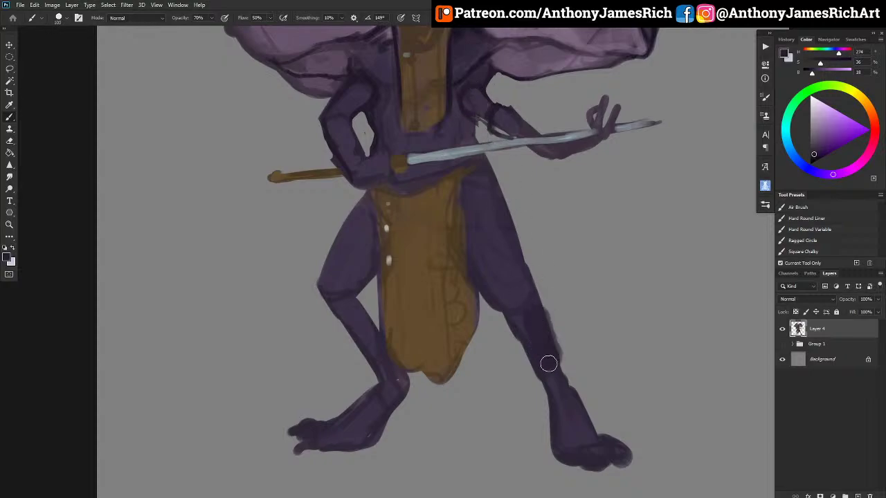
Extend the dark purple up the right shin to the knee with a smaller brush and trim the overspill along its outer edge.
{"action": "key", "text": "bracketleft"}
{"action": "key", "text": "bracketleft"}
{"action": "left_click_drag", "start_coordinate": [536, 329], "coordinate": [526, 305]}
{"action": "left_click", "coordinate": [515, 299], "text": "alt"}
{"action": "mouse_move", "coordinate": [569, 354]}
{"action": "left_mouse_down"}
{"action": "mouse_move", "coordinate": [554, 319]}
{"action": "mouse_move", "coordinate": [559, 297]}
{"action": "left_mouse_up"}
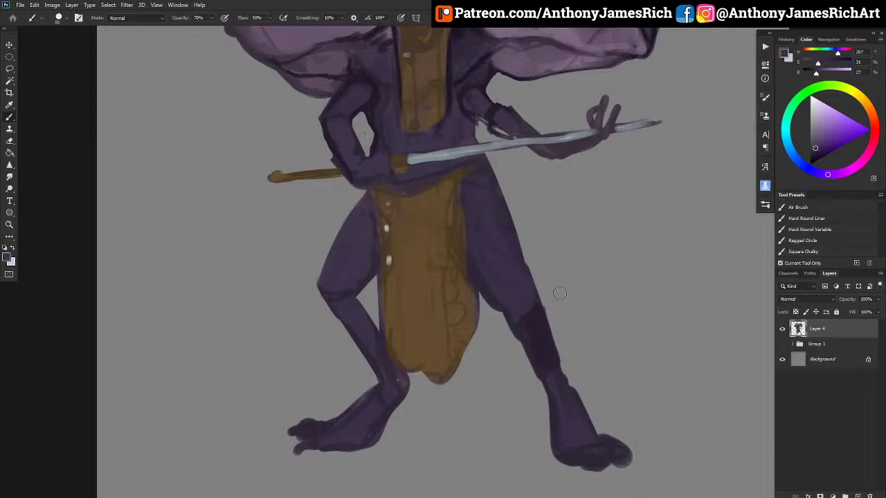
Smooth over the dark sketch lines on the left foot and ankle with purple sampled from the foot.
{"action": "left_click", "coordinate": [374, 409], "text": "alt"}
{"action": "left_click", "coordinate": [373, 410], "text": "alt"}
{"action": "mouse_move", "coordinate": [349, 420]}
{"action": "left_mouse_down"}
{"action": "mouse_move", "coordinate": [378, 367]}
{"action": "mouse_move", "coordinate": [356, 413]}
{"action": "mouse_move", "coordinate": [367, 396]}
{"action": "left_mouse_up"}
{"action": "key", "text": "alt"}
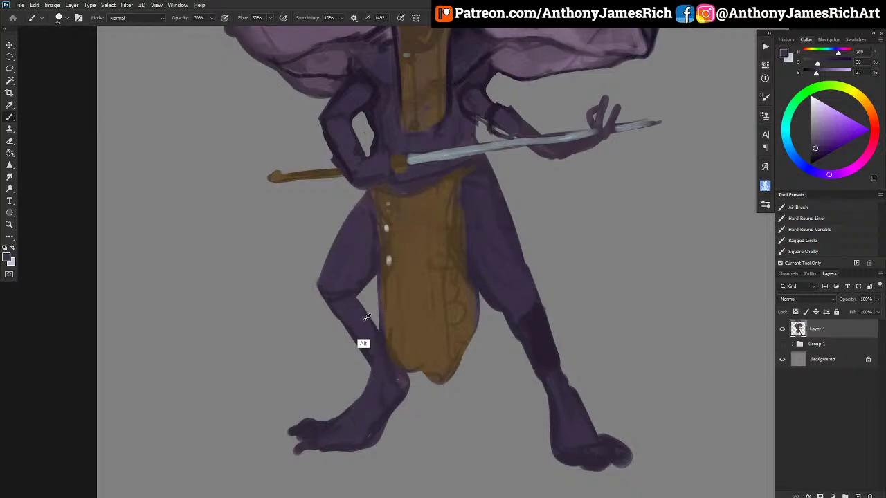
Darken the left shin from knee to ankle and carry the right shin's dark purple up around the knee.
{"action": "left_click", "coordinate": [366, 317], "text": "alt"}
{"action": "mouse_move", "coordinate": [358, 301]}
{"action": "left_mouse_down"}
{"action": "mouse_move", "coordinate": [380, 349]}
{"action": "mouse_move", "coordinate": [342, 302]}
{"action": "mouse_move", "coordinate": [365, 323]}
{"action": "mouse_move", "coordinate": [386, 374]}
{"action": "left_mouse_up"}
{"action": "left_click", "coordinate": [540, 338], "text": "alt"}
{"action": "mouse_move", "coordinate": [530, 340]}
{"action": "left_mouse_down"}
{"action": "mouse_move", "coordinate": [515, 314]}
{"action": "mouse_move", "coordinate": [530, 306]}
{"action": "mouse_move", "coordinate": [514, 312]}
{"action": "mouse_move", "coordinate": [519, 322]}
{"action": "mouse_move", "coordinate": [532, 294]}
{"action": "left_mouse_up"}
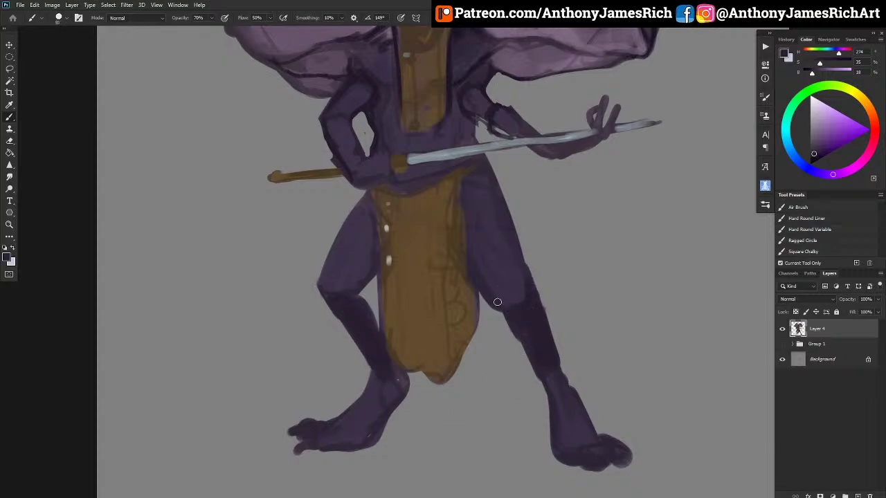
Cut small background gaps between the inner and outer folds of the right and left lapels.
{"action": "scroll", "coordinate": [444, 197], "scroll_direction": "up", "scroll_amount": 5}
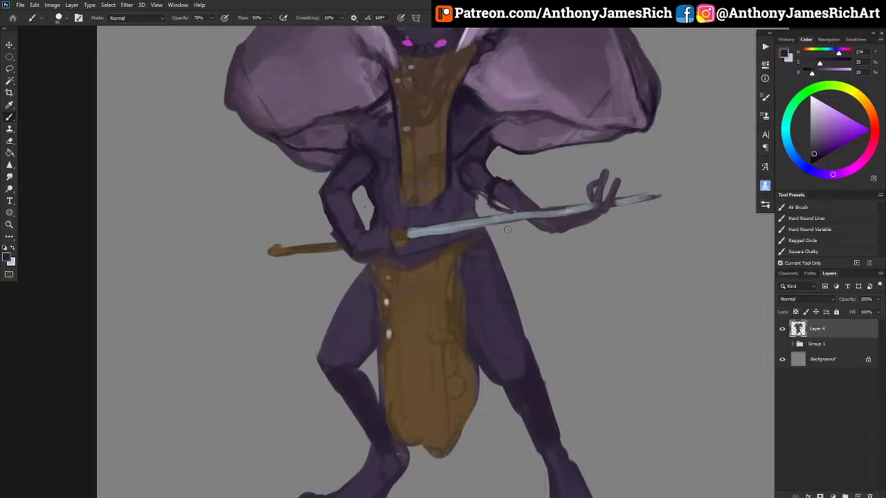
{"action": "scroll", "coordinate": [509, 234], "scroll_direction": "up", "scroll_amount": 3}
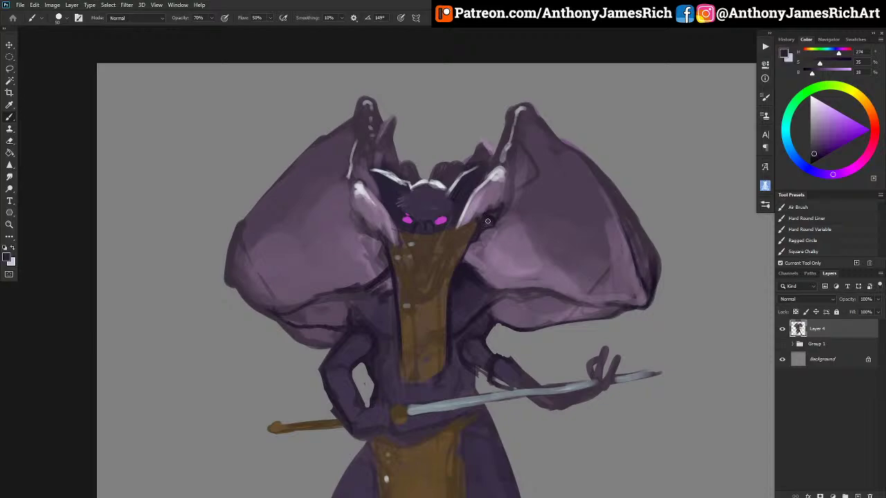
{"action": "left_click_drag", "start_coordinate": [488, 223], "coordinate": [495, 215]}
{"action": "left_click_drag", "start_coordinate": [367, 225], "coordinate": [377, 232]}
Erase the spikes between the head and both lapel peaks, leaving clean collar contours.
{"action": "mouse_move", "coordinate": [380, 121]}
{"action": "left_mouse_down"}
{"action": "mouse_move", "coordinate": [392, 122]}
{"action": "mouse_move", "coordinate": [384, 162]}
{"action": "mouse_move", "coordinate": [408, 176]}
{"action": "mouse_move", "coordinate": [397, 146]}
{"action": "mouse_move", "coordinate": [404, 165]}
{"action": "left_mouse_up"}
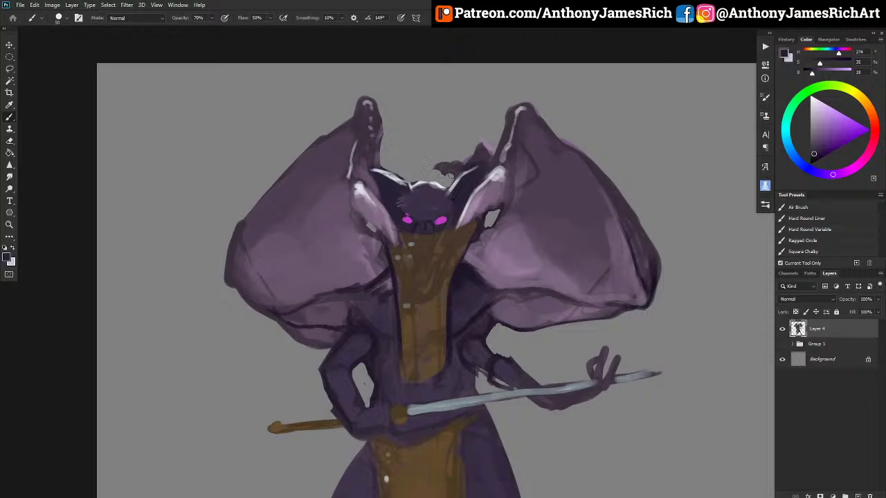
{"action": "key", "text": "ctrl+z"}
{"action": "mouse_move", "coordinate": [469, 163]}
{"action": "left_mouse_down"}
{"action": "mouse_move", "coordinate": [487, 155]}
{"action": "mouse_move", "coordinate": [471, 153]}
{"action": "left_mouse_up"}
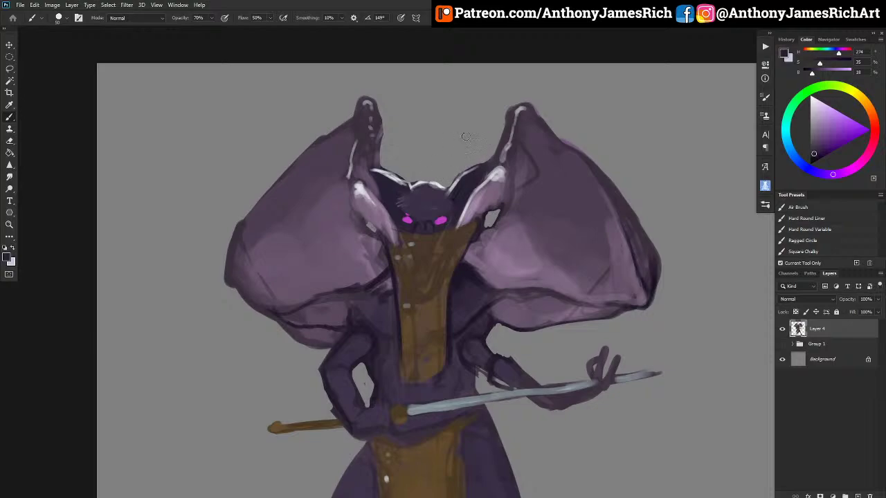
Sample dark purple beside the face and paint two small pointed horns on top of the head.
{"action": "scroll", "coordinate": [458, 141], "scroll_direction": "down", "scroll_amount": 5}
{"action": "scroll", "coordinate": [524, 113], "scroll_direction": "up", "scroll_amount": 4}
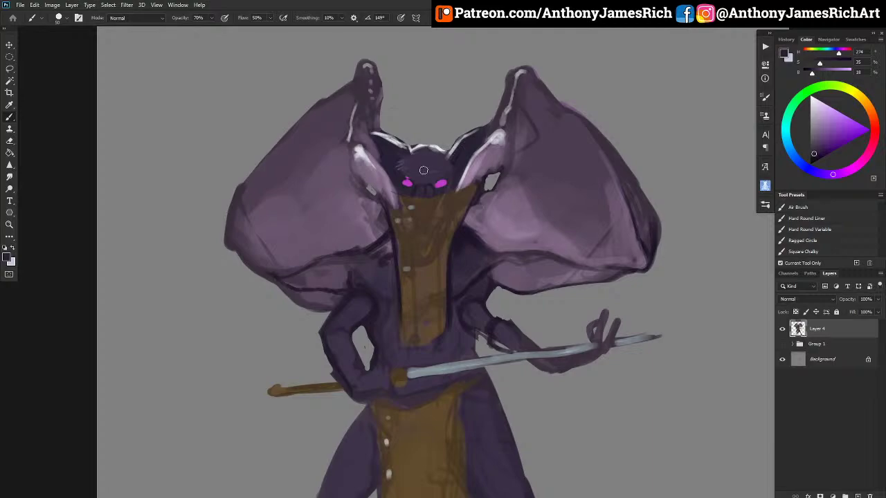
{"action": "left_click", "coordinate": [460, 180], "text": "alt"}
{"action": "left_click_drag", "start_coordinate": [408, 141], "coordinate": [412, 162]}
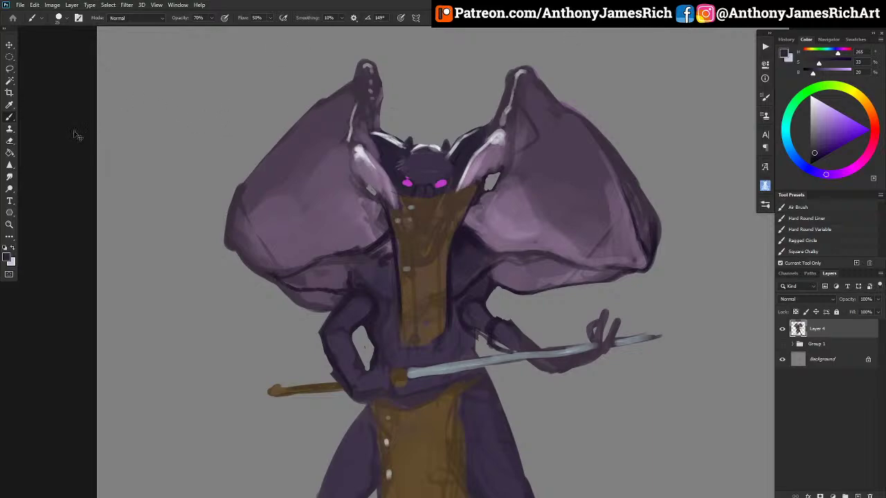
Sample dark purple beside the face and trim the glowing right eye into a narrower, slanted shape.
{"action": "key", "text": "ctrl+plus"}
{"action": "key", "text": "ctrl+plus"}
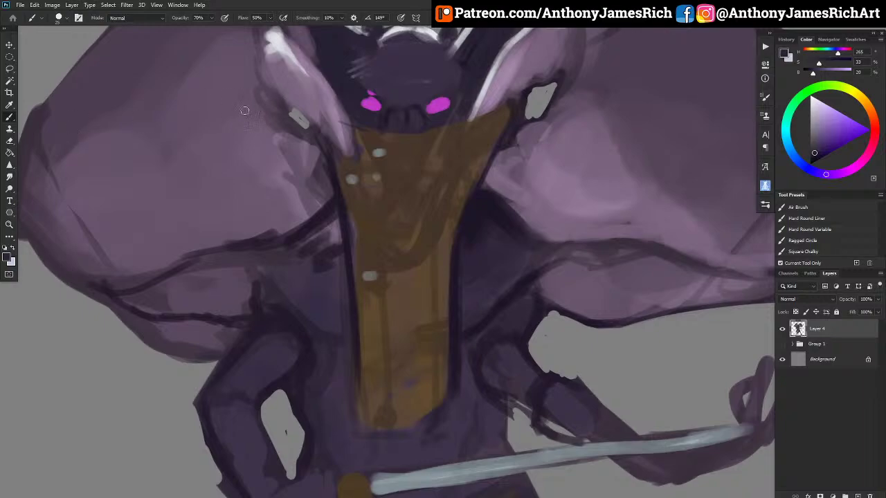
{"action": "left_click_drag", "start_coordinate": [276, 111], "coordinate": [280, 187]}
{"action": "scroll", "coordinate": [279, 186], "scroll_direction": "up", "scroll_amount": 2}
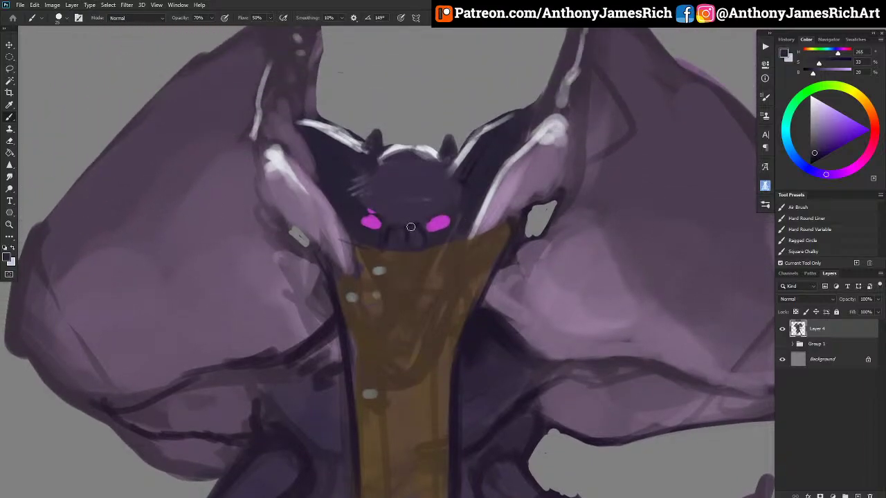
{"action": "left_click", "coordinate": [465, 207], "text": "alt"}
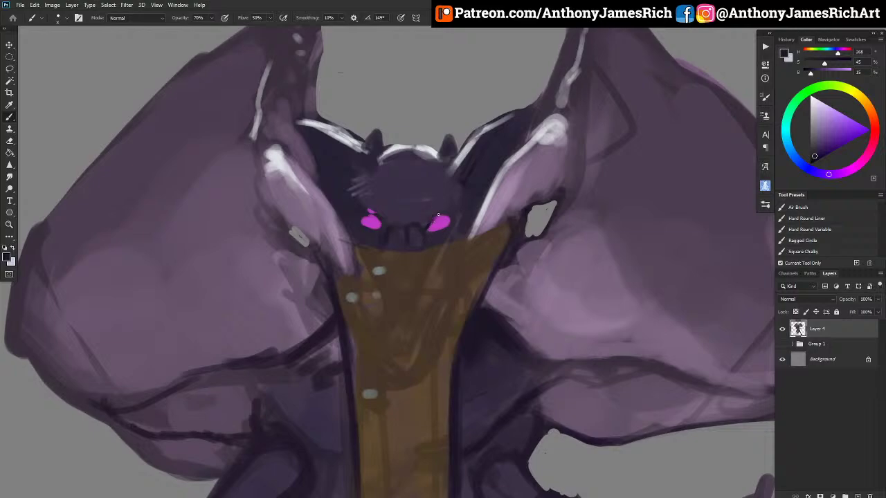
{"action": "left_click_drag", "start_coordinate": [427, 231], "coordinate": [434, 229]}
{"action": "left_click", "coordinate": [449, 198], "text": "alt"}
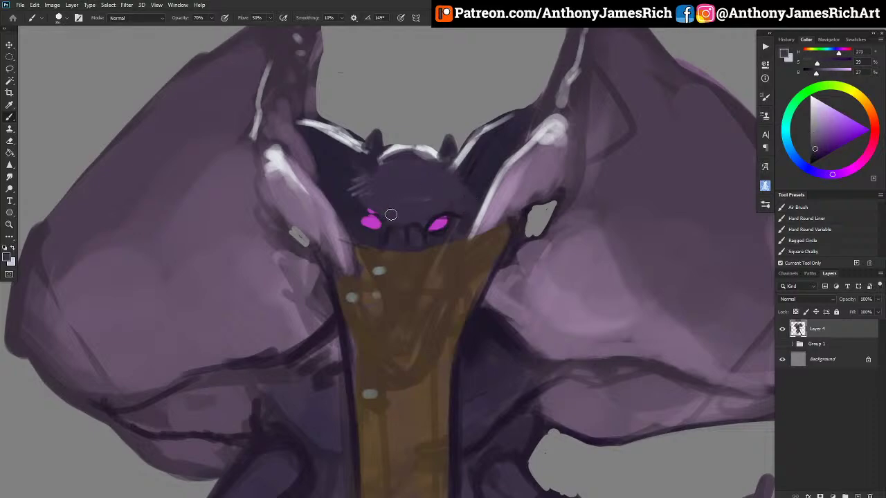
Sample a near-black purple and paint dark sockets around both magenta eyes plus a dark bridge between them.
{"action": "left_click", "coordinate": [507, 442], "text": "alt"}
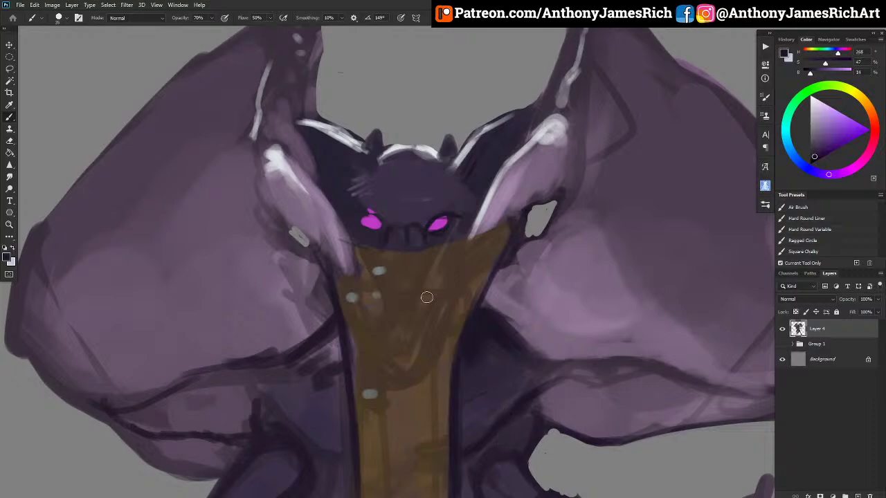
{"action": "key", "text": "["}
{"action": "key", "text": "["}
{"action": "key", "text": "["}
{"action": "mouse_move", "coordinate": [375, 214]}
{"action": "left_mouse_down"}
{"action": "mouse_move", "coordinate": [458, 207]}
{"action": "mouse_move", "coordinate": [425, 213]}
{"action": "mouse_move", "coordinate": [445, 216]}
{"action": "left_mouse_up"}
{"action": "key", "text": "["}
{"action": "key", "text": "["}
{"action": "mouse_move", "coordinate": [375, 230]}
{"action": "left_mouse_down"}
{"action": "mouse_move", "coordinate": [366, 210]}
{"action": "mouse_move", "coordinate": [355, 220]}
{"action": "mouse_move", "coordinate": [379, 222]}
{"action": "mouse_move", "coordinate": [385, 245]}
{"action": "mouse_move", "coordinate": [405, 206]}
{"action": "left_mouse_up"}
{"action": "key", "text": "]"}
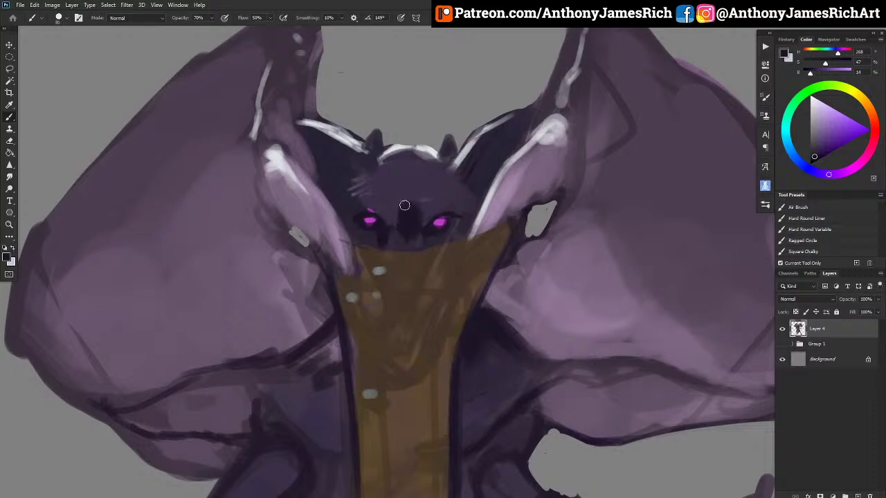
Sample the forehead's purple and switch to the PALETTEKNIFE brush.
{"action": "left_click", "coordinate": [434, 205], "text": "alt"}
{"action": "key", "text": "["}
{"action": "key", "text": "["}
{"action": "key", "text": "["}
{"action": "key", "text": "["}
{"action": "key", "text": "["}
{"action": "left_click", "coordinate": [765, 205]}
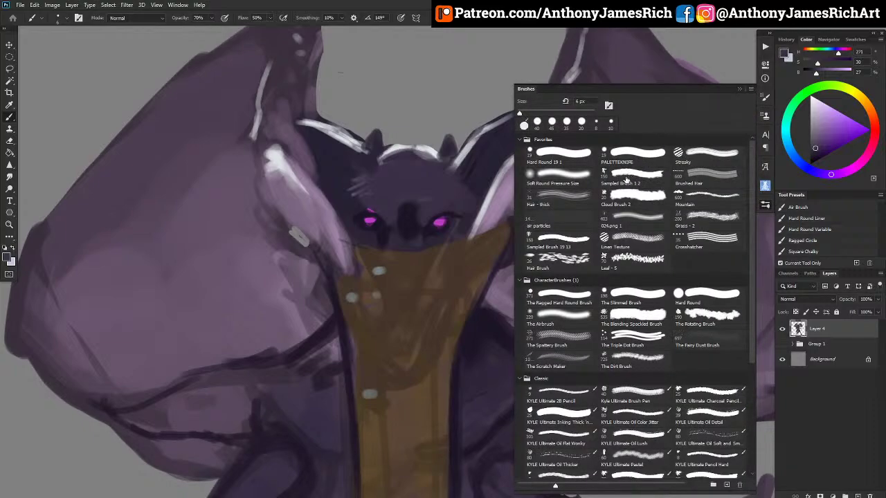
{"action": "left_click", "coordinate": [630, 158]}
{"action": "left_click", "coordinate": [738, 91]}
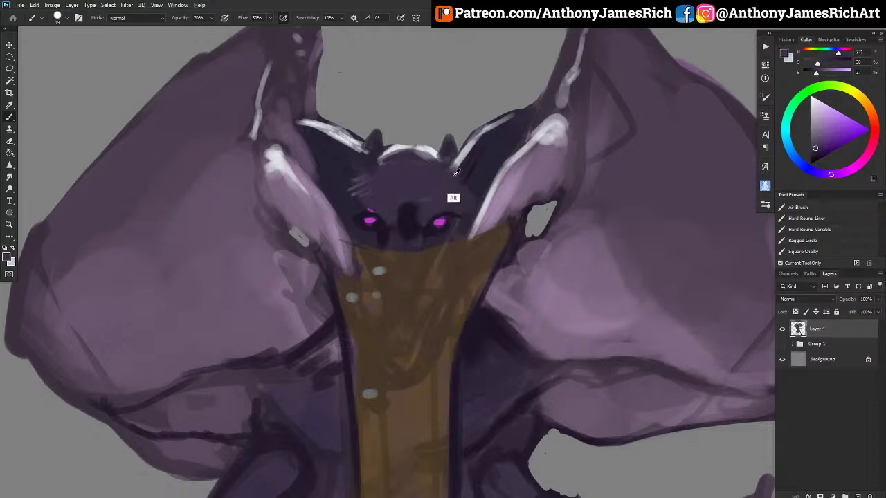
Sample light mauve from the right lapel, touch a small highlight onto the nose bridge, and resample its dark purple.
{"action": "left_click", "coordinate": [499, 208], "text": "alt"}
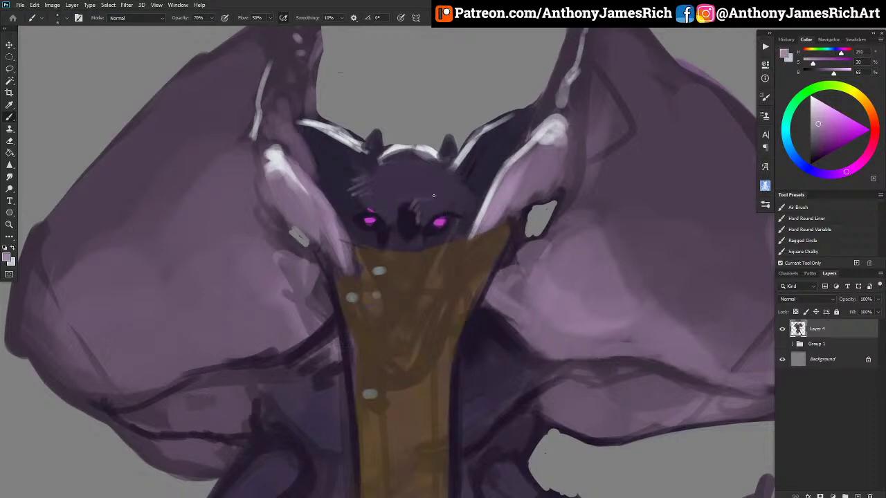
{"action": "left_click", "coordinate": [412, 215], "text": "alt"}
{"action": "left_click", "coordinate": [412, 218], "text": "alt"}
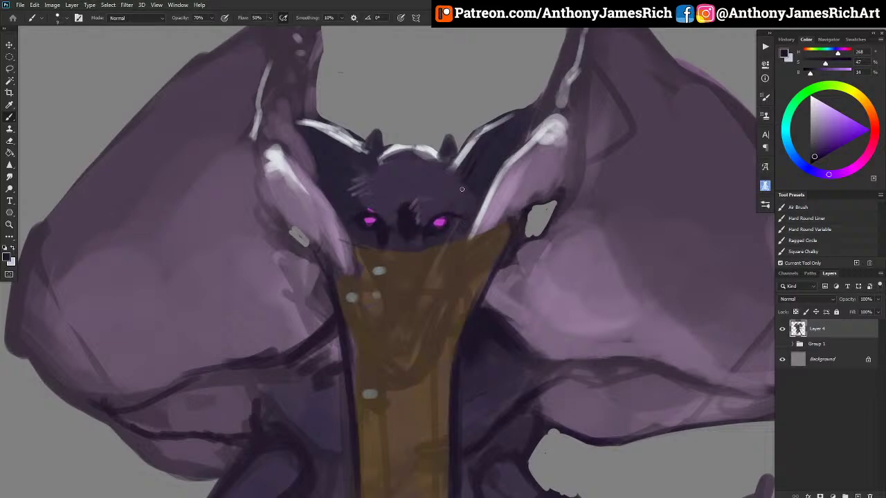
Paint a pointed ear on the head's right side with sampled purples and clear the collar between it and the lapel.
{"action": "left_click", "coordinate": [454, 164], "text": "alt"}
{"action": "mouse_move", "coordinate": [447, 164]}
{"action": "left_mouse_down"}
{"action": "mouse_move", "coordinate": [463, 143]}
{"action": "mouse_move", "coordinate": [459, 164]}
{"action": "mouse_move", "coordinate": [484, 132]}
{"action": "mouse_move", "coordinate": [493, 134]}
{"action": "mouse_move", "coordinate": [492, 167]}
{"action": "left_mouse_up"}
{"action": "left_click", "coordinate": [475, 151], "text": "alt"}
{"action": "key", "text": "]"}
{"action": "key", "text": "]"}
{"action": "key", "text": "]"}
{"action": "left_click", "coordinate": [443, 200], "text": "alt"}
{"action": "key", "text": "["}
{"action": "key", "text": "["}
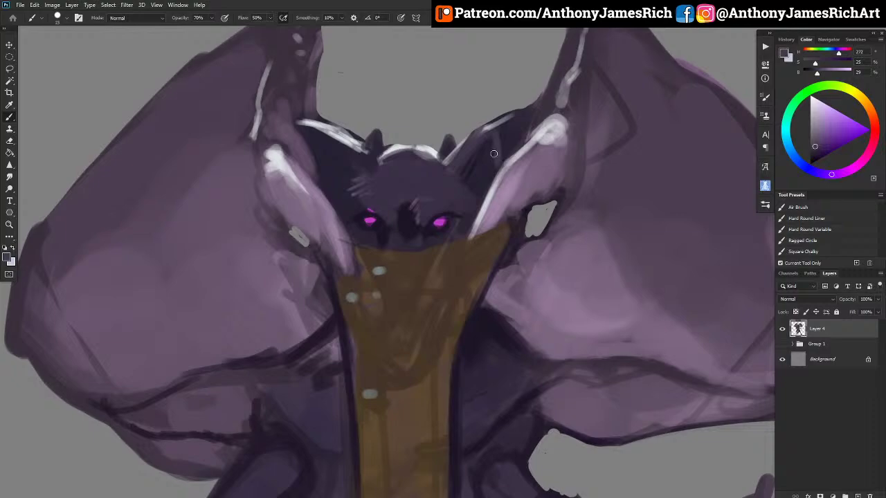
{"action": "key", "text": "["}
{"action": "key", "text": "]"}
{"action": "key", "text": "]"}
{"action": "key", "text": "]"}
{"action": "left_click", "coordinate": [487, 125]}
{"action": "mouse_move", "coordinate": [489, 111]}
{"action": "left_mouse_down"}
{"action": "mouse_move", "coordinate": [505, 136]}
{"action": "mouse_move", "coordinate": [505, 119]}
{"action": "mouse_move", "coordinate": [506, 143]}
{"action": "mouse_move", "coordinate": [517, 146]}
{"action": "mouse_move", "coordinate": [535, 104]}
{"action": "mouse_move", "coordinate": [528, 129]}
{"action": "mouse_move", "coordinate": [529, 101]}
{"action": "mouse_move", "coordinate": [523, 107]}
{"action": "mouse_move", "coordinate": [521, 99]}
{"action": "mouse_move", "coordinate": [509, 127]}
{"action": "left_mouse_up"}
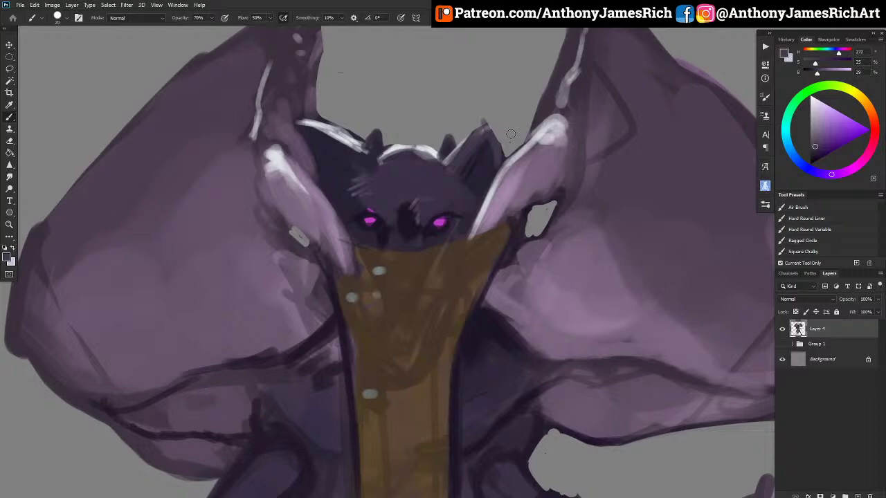
Paint a matching pointed ear on the head's left side, filling its edge with purple sampled from the forehead.
{"action": "key", "text": "["}
{"action": "key", "text": "["}
{"action": "key", "text": "["}
{"action": "mouse_move", "coordinate": [320, 173]}
{"action": "left_mouse_down"}
{"action": "mouse_move", "coordinate": [336, 122]}
{"action": "mouse_move", "coordinate": [329, 194]}
{"action": "left_mouse_up"}
{"action": "key", "text": "]"}
{"action": "key", "text": "]"}
{"action": "key", "text": "]"}
{"action": "key", "text": "]"}
{"action": "key", "text": "]"}
{"action": "left_click", "coordinate": [374, 185], "text": "alt"}
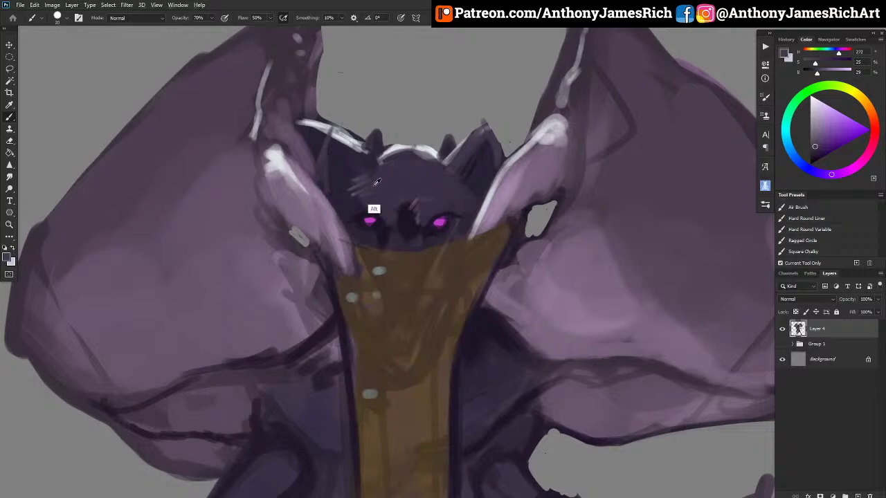
{"action": "mouse_move", "coordinate": [364, 167]}
{"action": "left_mouse_down"}
{"action": "mouse_move", "coordinate": [345, 143]}
{"action": "mouse_move", "coordinate": [365, 162]}
{"action": "mouse_move", "coordinate": [357, 149]}
{"action": "left_mouse_up"}
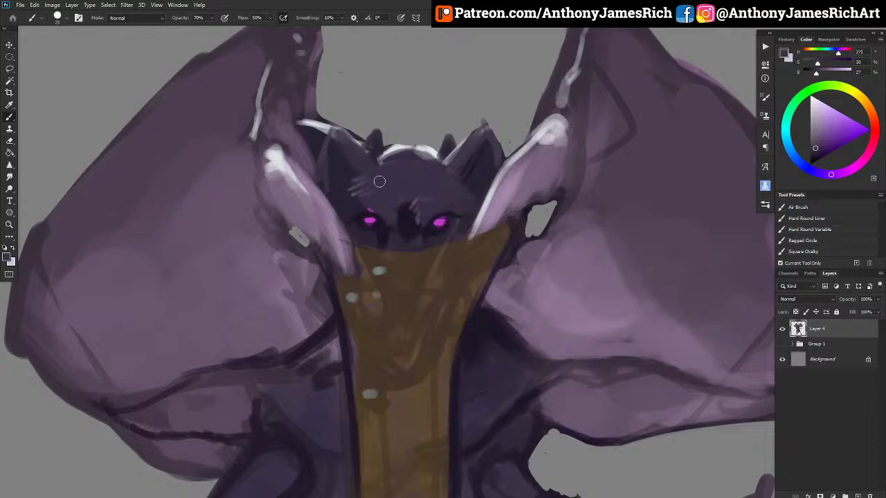
Clear the dark collar and its white edge between the left ear and left lapel down to the background.
{"action": "key", "text": "bracketleft"}
{"action": "key", "text": "bracketleft"}
{"action": "key", "text": "bracketleft"}
{"action": "mouse_move", "coordinate": [326, 124]}
{"action": "left_mouse_down"}
{"action": "mouse_move", "coordinate": [318, 148]}
{"action": "mouse_move", "coordinate": [325, 124]}
{"action": "mouse_move", "coordinate": [313, 136]}
{"action": "mouse_move", "coordinate": [309, 110]}
{"action": "mouse_move", "coordinate": [311, 122]}
{"action": "left_mouse_up"}
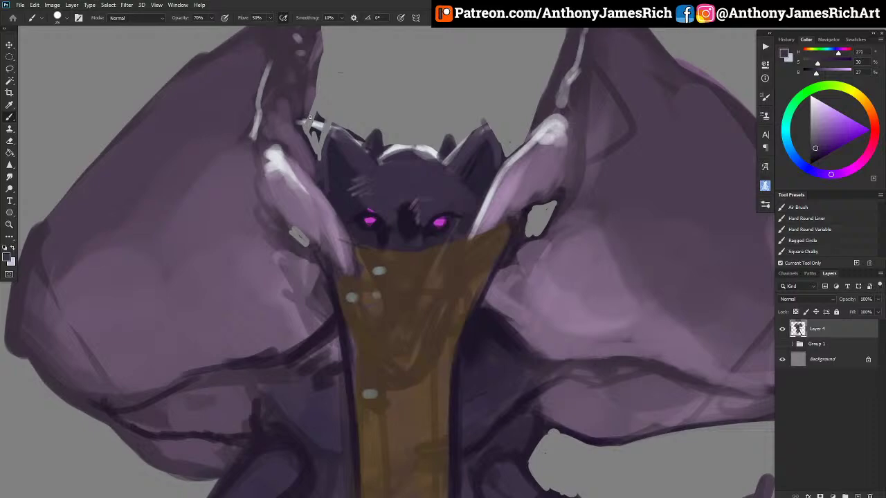
{"action": "key", "text": "ctrl+z"}
{"action": "key", "text": "ctrl+z"}
{"action": "key", "text": "ctrl+z"}
{"action": "key", "text": "ctrl+z"}
{"action": "key", "text": "ctrl+z"}
{"action": "key", "text": "bracketright"}
{"action": "key", "text": "bracketright"}
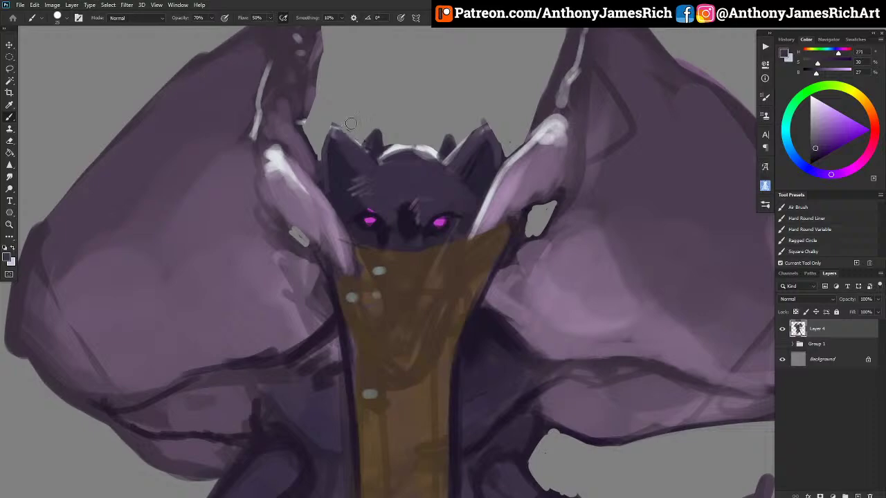
Sample off-white from the head's rim and paint rim light along both ears and horns, plus a forehead highlight.
{"action": "left_click", "coordinate": [392, 147], "text": "alt"}
{"action": "mouse_move", "coordinate": [439, 150]}
{"action": "left_mouse_down"}
{"action": "mouse_move", "coordinate": [459, 142]}
{"action": "mouse_move", "coordinate": [454, 154]}
{"action": "mouse_move", "coordinate": [482, 123]}
{"action": "left_mouse_up"}
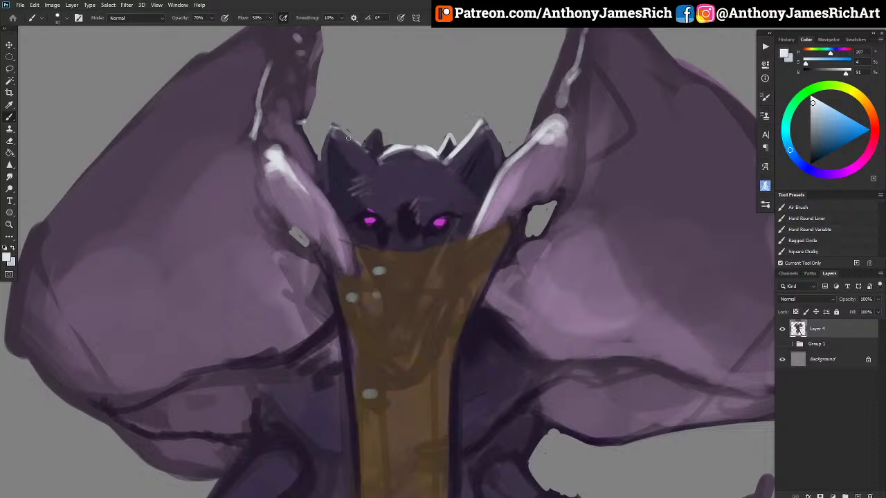
{"action": "mouse_move", "coordinate": [374, 158]}
{"action": "left_mouse_down"}
{"action": "mouse_move", "coordinate": [366, 131]}
{"action": "mouse_move", "coordinate": [368, 148]}
{"action": "mouse_move", "coordinate": [377, 131]}
{"action": "mouse_move", "coordinate": [383, 153]}
{"action": "mouse_move", "coordinate": [380, 141]}
{"action": "mouse_move", "coordinate": [437, 170]}
{"action": "left_mouse_up"}
{"action": "key", "text": "bracketright"}
{"action": "key", "text": "bracketright"}
{"action": "key", "text": "bracketright"}
{"action": "key", "text": "bracketright"}
{"action": "key", "text": "bracketright"}
{"action": "key", "text": "bracketright"}
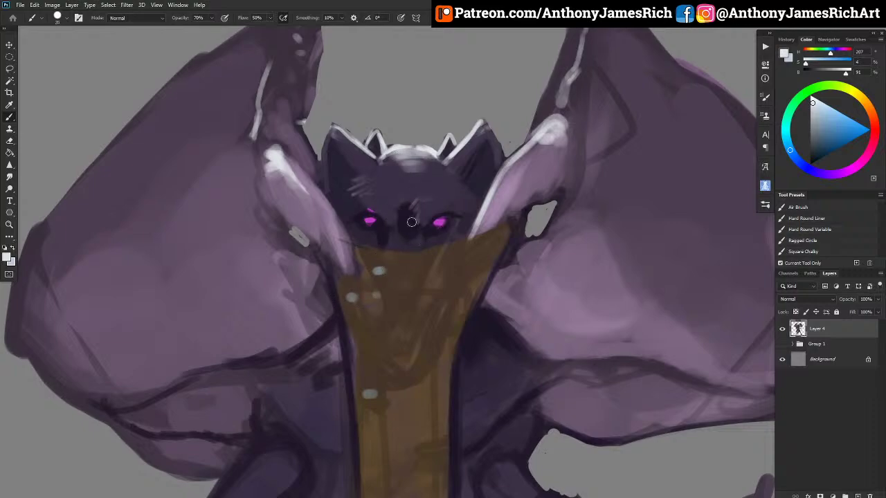
Blend the forehead highlight into the head with purple sampled from the muzzle and a larger brush.
{"action": "key", "text": "bracketleft"}
{"action": "key", "text": "bracketleft"}
{"action": "left_click", "coordinate": [391, 239], "text": "alt"}
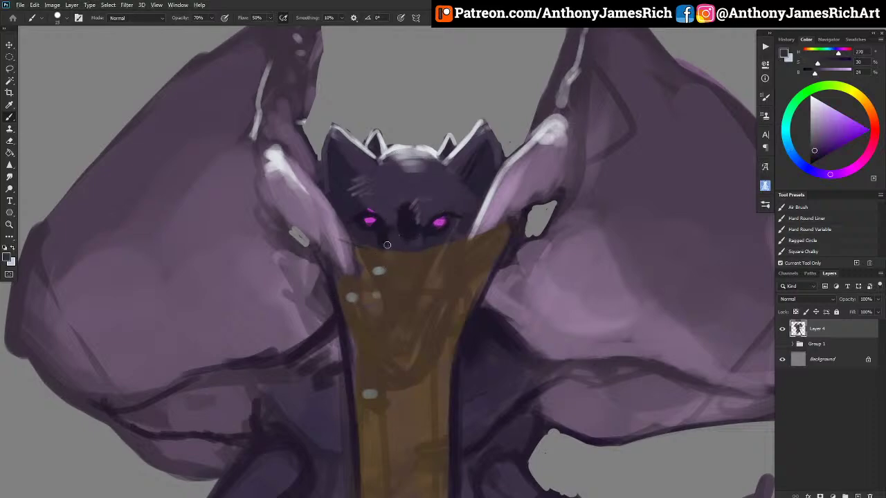
{"action": "key", "text": "bracketright"}
{"action": "key", "text": "bracketright"}
{"action": "key", "text": "bracketright"}
{"action": "key", "text": "bracketright"}
{"action": "key", "text": "bracketright"}
{"action": "mouse_move", "coordinate": [409, 168]}
{"action": "left_mouse_down"}
{"action": "mouse_move", "coordinate": [413, 160]}
{"action": "mouse_move", "coordinate": [430, 171]}
{"action": "mouse_move", "coordinate": [395, 164]}
{"action": "left_mouse_up"}
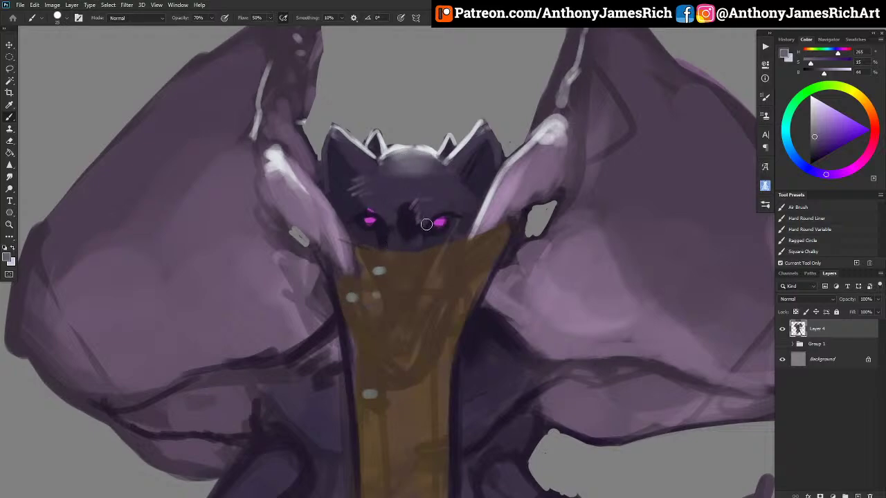
Sample off-white from the rim light and add small highlights to both brows and both sides of the nose.
{"action": "key", "text": "bracketleft"}
{"action": "key", "text": "bracketleft"}
{"action": "key", "text": "bracketleft"}
{"action": "key", "text": "bracketleft"}
{"action": "left_click", "coordinate": [432, 150], "text": "alt"}
{"action": "left_click_drag", "start_coordinate": [431, 206], "coordinate": [427, 211]}
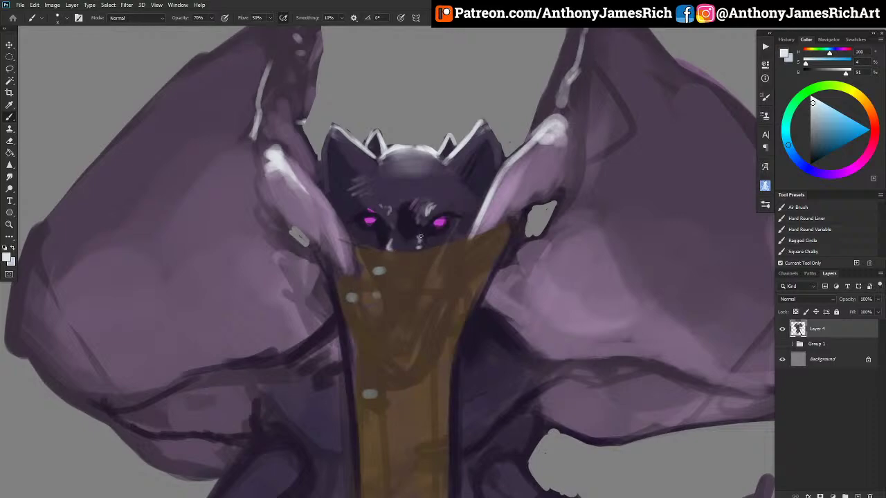
Sample dark purple from the muzzle and deepen the shading between the right eye and the right ear.
{"action": "left_click", "coordinate": [419, 236], "text": "alt"}
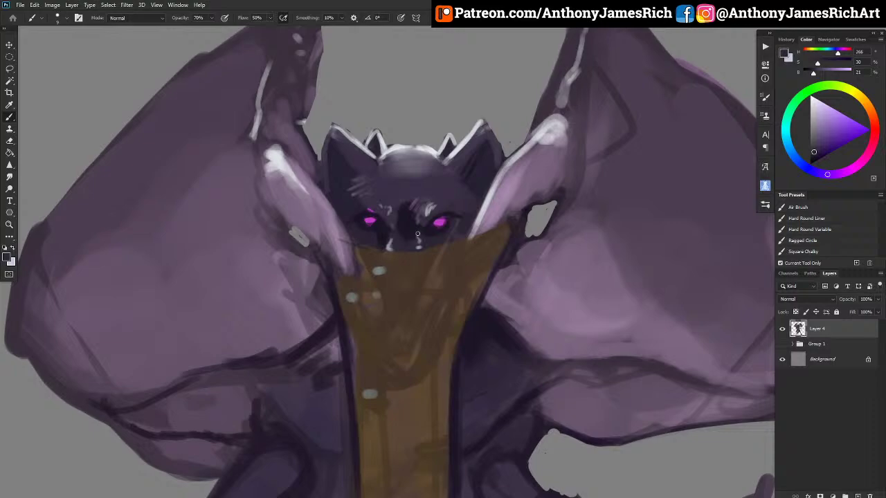
{"action": "left_click", "coordinate": [394, 234], "text": "alt"}
{"action": "key", "text": "bracketright"}
{"action": "key", "text": "bracketright"}
{"action": "key", "text": "bracketright"}
{"action": "key", "text": "bracketright"}
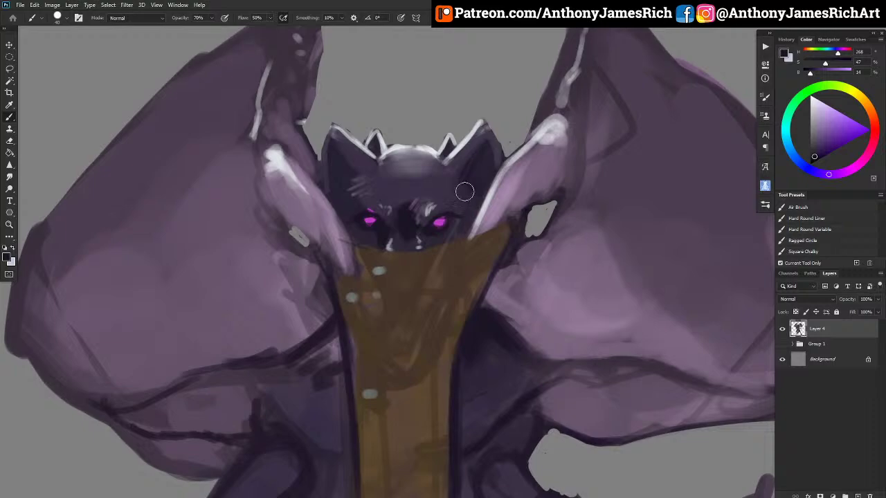
Paint a thin dark furrow from the nose bridge up the forehead and a dark line under the head's rim light.
{"action": "key", "text": "bracketleft"}
{"action": "key", "text": "bracketleft"}
{"action": "key", "text": "bracketleft"}
{"action": "key", "text": "bracketleft"}
{"action": "key", "text": "bracketleft"}
{"action": "key", "text": "bracketleft"}
{"action": "key", "text": "bracketleft"}
{"action": "mouse_move", "coordinate": [411, 206]}
{"action": "left_mouse_down"}
{"action": "mouse_move", "coordinate": [412, 167]}
{"action": "mouse_move", "coordinate": [398, 161]}
{"action": "mouse_move", "coordinate": [419, 159]}
{"action": "mouse_move", "coordinate": [393, 156]}
{"action": "mouse_move", "coordinate": [423, 157]}
{"action": "left_mouse_up"}
{"action": "key", "text": "bracketright"}
{"action": "key", "text": "bracketright"}
{"action": "key", "text": "bracketright"}
{"action": "key", "text": "bracketleft"}
{"action": "key", "text": "bracketright"}
{"action": "key", "text": "bracketright"}
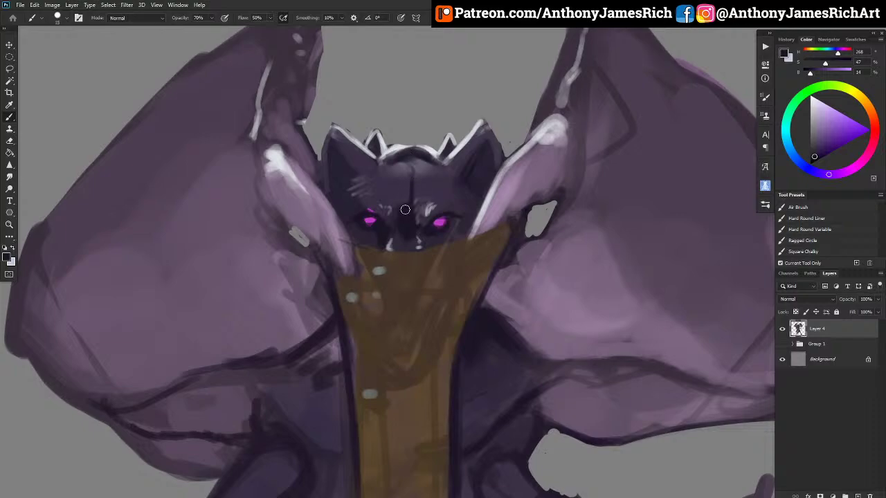
Soften the forehead furrow and darken the top of the forehead with a larger dark purple brush.
{"action": "key", "text": "bracketright"}
{"action": "key", "text": "bracketright"}
{"action": "key", "text": "bracketright"}
{"action": "mouse_move", "coordinate": [415, 215]}
{"action": "left_mouse_down"}
{"action": "mouse_move", "coordinate": [429, 146]}
{"action": "mouse_move", "coordinate": [410, 183]}
{"action": "mouse_move", "coordinate": [395, 161]}
{"action": "left_mouse_up"}
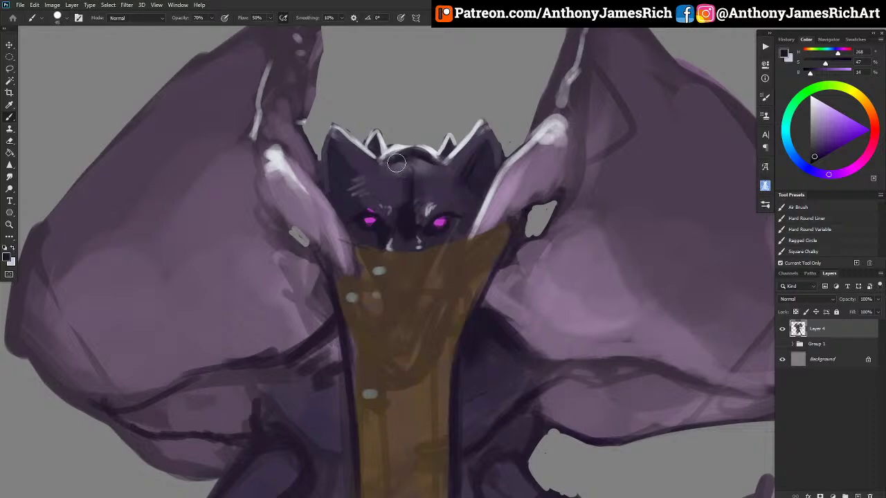
Darken the inside and base of the left ear, blending with purples sampled from the ear and forehead.
{"action": "key", "text": "bracketleft"}
{"action": "key", "text": "bracketleft"}
{"action": "key", "text": "bracketleft"}
{"action": "mouse_move", "coordinate": [351, 182]}
{"action": "left_mouse_down"}
{"action": "mouse_move", "coordinate": [364, 168]}
{"action": "mouse_move", "coordinate": [350, 160]}
{"action": "left_mouse_up"}
{"action": "key", "text": "bracketleft"}
{"action": "key", "text": "bracketleft"}
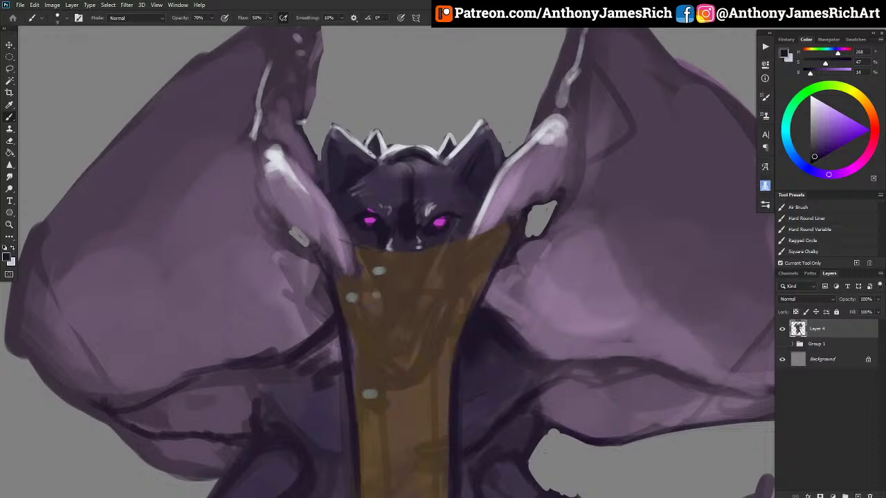
{"action": "left_click", "coordinate": [370, 153], "text": "alt"}
{"action": "left_click", "coordinate": [396, 171], "text": "alt"}
{"action": "key", "text": "bracketright"}
{"action": "key", "text": "bracketright"}
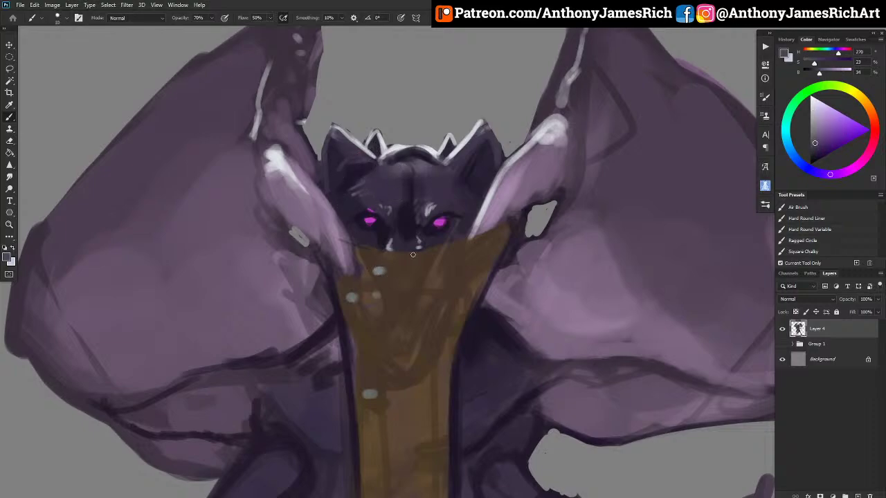
Extend the background gaps beneath the right and left lapels inward toward the brown cloth.
{"action": "key", "text": "bracketleft"}
{"action": "left_click", "coordinate": [470, 226], "text": "alt"}
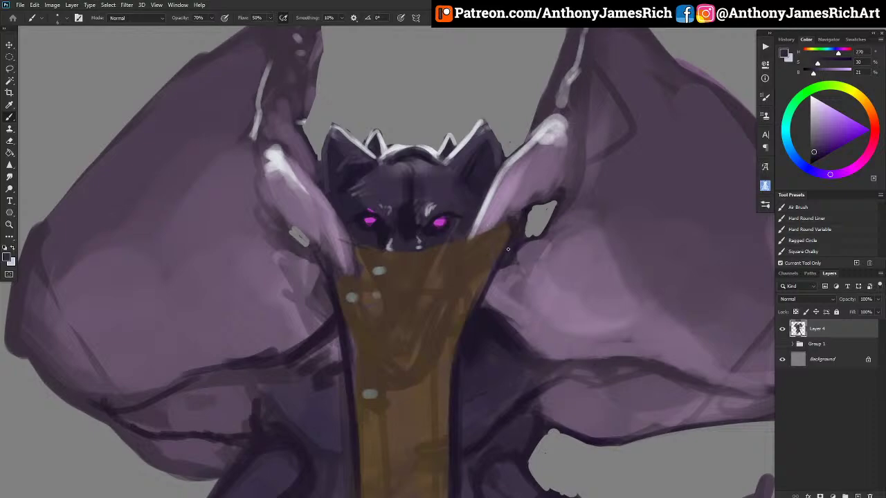
{"action": "mouse_move", "coordinate": [514, 243]}
{"action": "left_mouse_down"}
{"action": "mouse_move", "coordinate": [534, 208]}
{"action": "mouse_move", "coordinate": [515, 246]}
{"action": "left_mouse_up"}
{"action": "left_click_drag", "start_coordinate": [298, 243], "coordinate": [313, 252]}
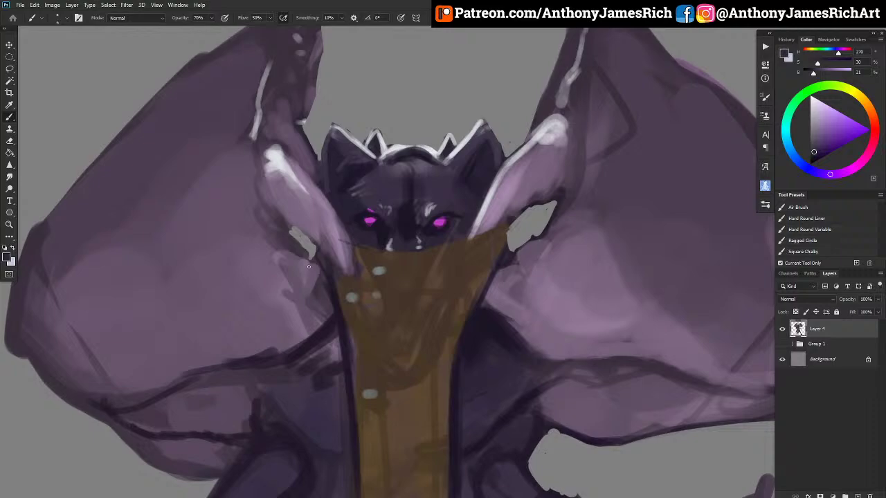
Outline the left ear's outer edge in dark purple and smooth its base into the left temple with sampled purple.
{"action": "left_click", "coordinate": [359, 201], "text": "alt"}
{"action": "left_click", "coordinate": [371, 177], "text": "alt"}
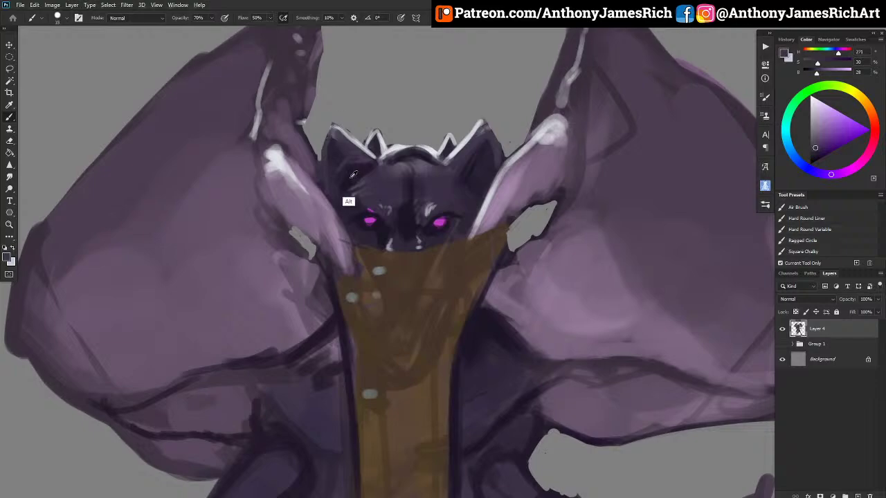
{"action": "left_click", "coordinate": [352, 175], "text": "alt"}
{"action": "mouse_move", "coordinate": [324, 162]}
{"action": "left_mouse_down"}
{"action": "mouse_move", "coordinate": [321, 135]}
{"action": "mouse_move", "coordinate": [322, 145]}
{"action": "left_mouse_up"}
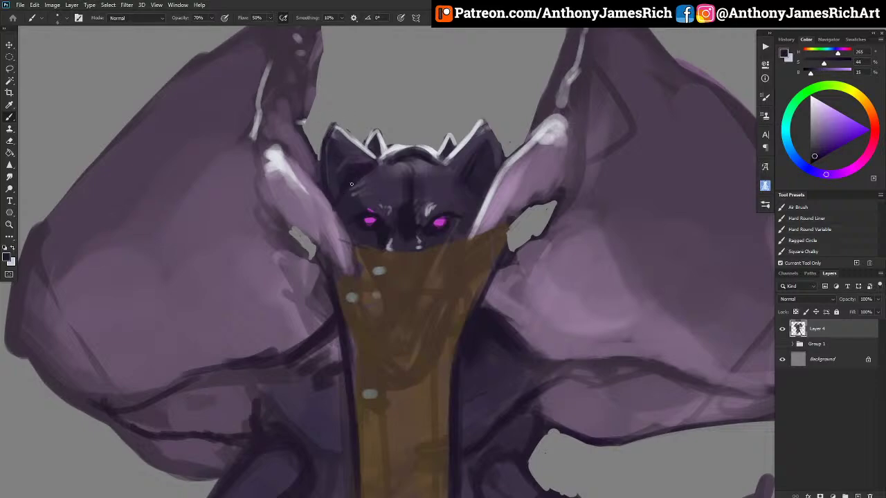
{"action": "left_click", "coordinate": [372, 191], "text": "alt"}
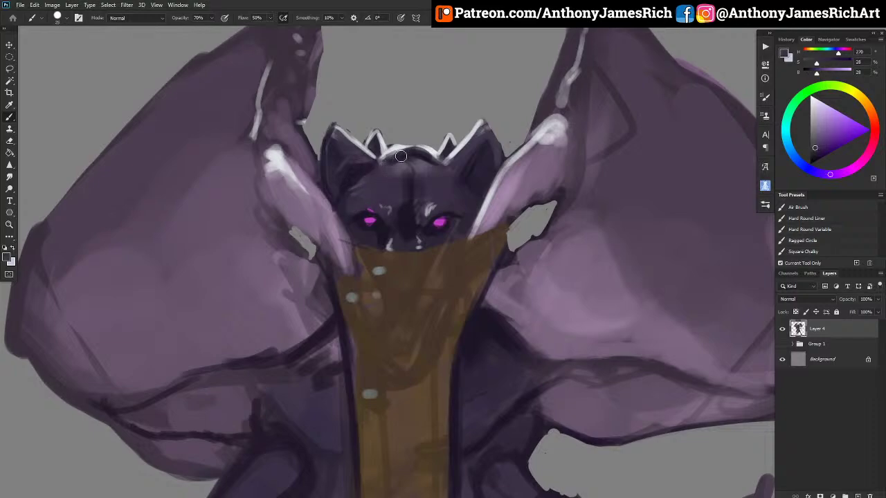
{"action": "key", "text": "["}
Paint a bright golden patch (H 41, S 84, B 78) at the upper centre of the brown cloth.
{"action": "left_click", "coordinate": [836, 126]}
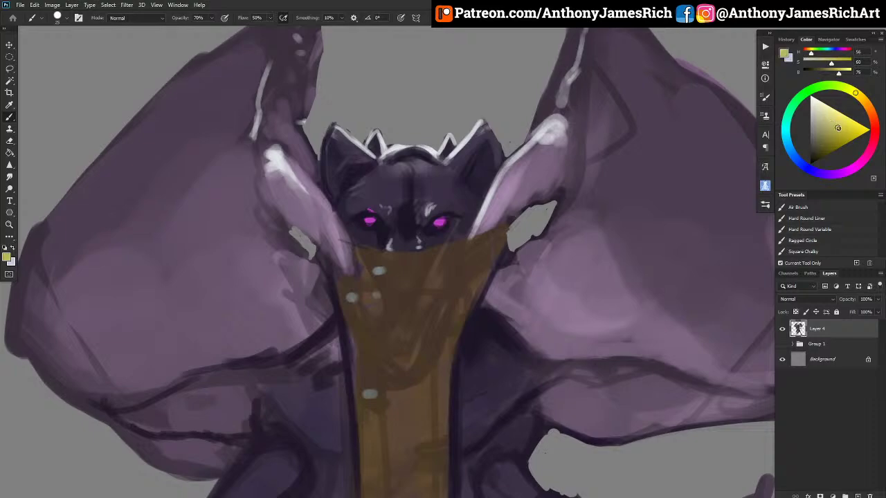
{"action": "left_click", "coordinate": [863, 100]}
{"action": "left_click", "coordinate": [848, 132]}
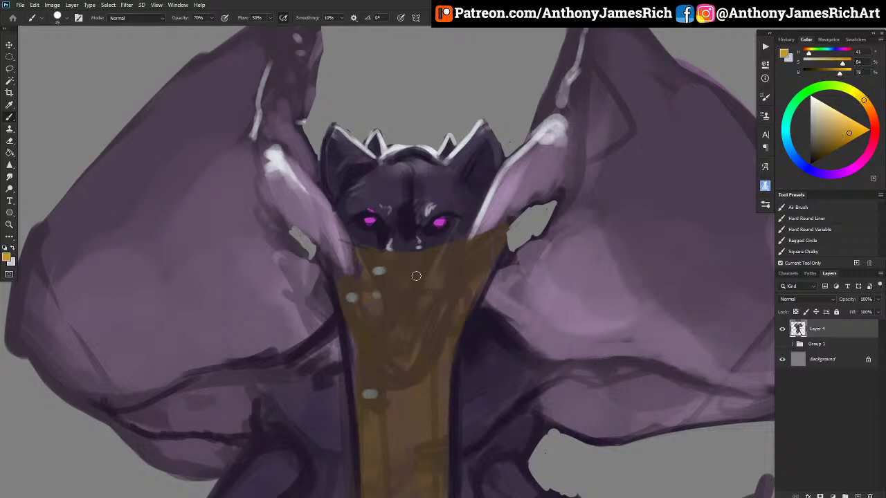
{"action": "mouse_move", "coordinate": [417, 277]}
{"action": "left_mouse_down"}
{"action": "mouse_move", "coordinate": [389, 272]}
{"action": "mouse_move", "coordinate": [422, 265]}
{"action": "mouse_move", "coordinate": [413, 260]}
{"action": "mouse_move", "coordinate": [393, 265]}
{"action": "mouse_move", "coordinate": [391, 277]}
{"action": "mouse_move", "coordinate": [435, 284]}
{"action": "mouse_move", "coordinate": [383, 300]}
{"action": "left_mouse_up"}
Add fine gold trim and dots along the cloth's upper right and left corners with a smaller brush.
{"action": "key", "text": "["}
{"action": "key", "text": "["}
{"action": "key", "text": "["}
{"action": "key", "text": "["}
{"action": "key", "text": "["}
{"action": "key", "text": "["}
{"action": "key", "text": "["}
{"action": "key", "text": "["}
{"action": "key", "text": "["}
{"action": "key", "text": "["}
{"action": "key", "text": "["}
{"action": "key", "text": "["}
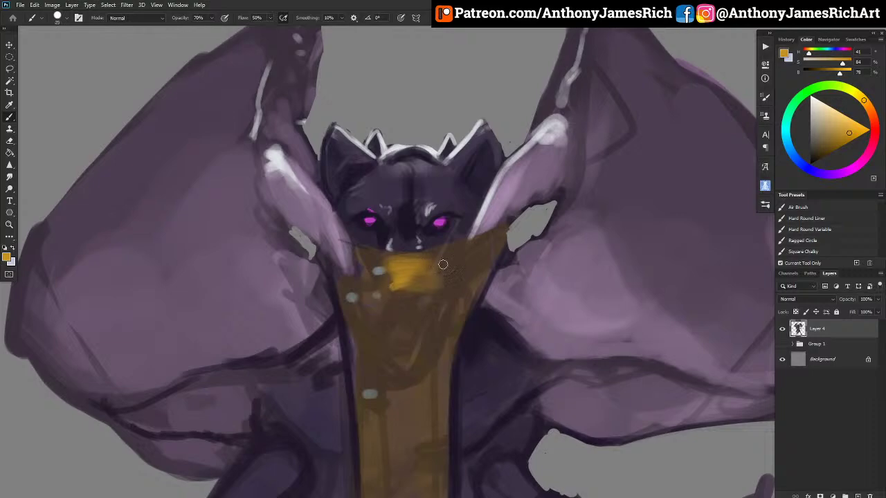
{"action": "mouse_move", "coordinate": [444, 265]}
{"action": "left_mouse_down"}
{"action": "mouse_move", "coordinate": [497, 233]}
{"action": "mouse_move", "coordinate": [462, 254]}
{"action": "left_mouse_up"}
{"action": "left_click_drag", "start_coordinate": [354, 255], "coordinate": [358, 252]}
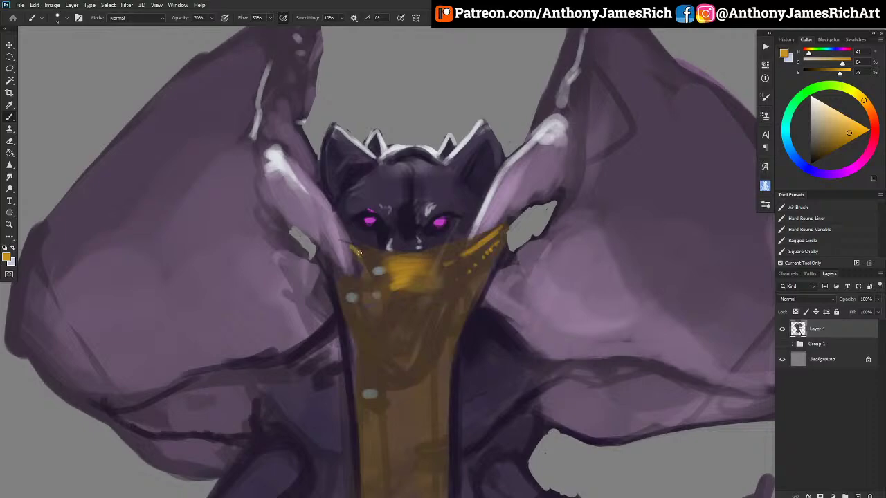
Reshape the right lapel's lower tip where it meets the cloth, using mauve and cloth tones sampled nearby.
{"action": "left_click", "coordinate": [473, 239], "text": "alt"}
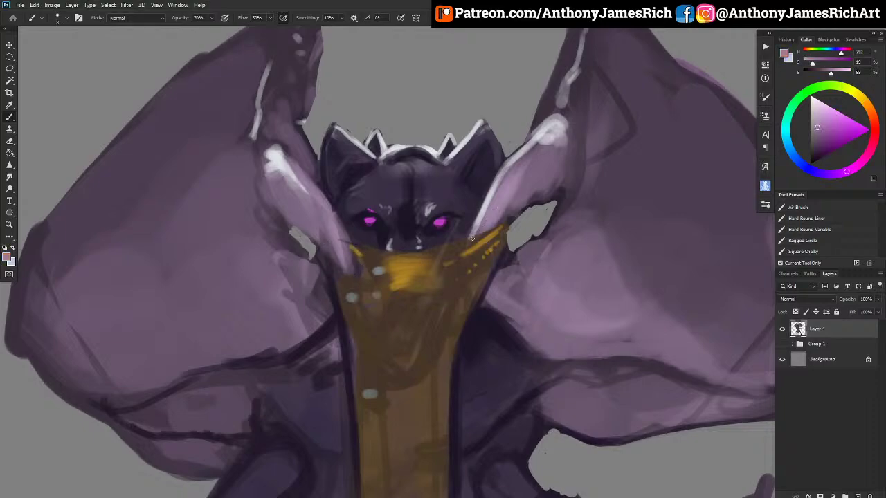
{"action": "left_click_drag", "start_coordinate": [470, 245], "coordinate": [511, 216]}
{"action": "left_click", "coordinate": [513, 242], "text": "alt"}
{"action": "mouse_move", "coordinate": [471, 245]}
{"action": "left_mouse_down"}
{"action": "mouse_move", "coordinate": [504, 224]}
{"action": "mouse_move", "coordinate": [474, 246]}
{"action": "mouse_move", "coordinate": [489, 239]}
{"action": "mouse_move", "coordinate": [520, 215]}
{"action": "mouse_move", "coordinate": [471, 249]}
{"action": "mouse_move", "coordinate": [563, 182]}
{"action": "mouse_move", "coordinate": [544, 182]}
{"action": "mouse_move", "coordinate": [481, 237]}
{"action": "mouse_move", "coordinate": [514, 198]}
{"action": "mouse_move", "coordinate": [475, 241]}
{"action": "mouse_move", "coordinate": [537, 177]}
{"action": "mouse_move", "coordinate": [523, 185]}
{"action": "mouse_move", "coordinate": [484, 228]}
{"action": "left_mouse_up"}
{"action": "key", "text": "]"}
{"action": "key", "text": "]"}
{"action": "key", "text": "]"}
{"action": "key", "text": "]"}
{"action": "key", "text": "]"}
{"action": "key", "text": "]"}
{"action": "key", "text": "]"}
Paint over the white rim along the right lapel's inner edge with sampled mauve.
{"action": "left_click", "coordinate": [523, 192], "text": "alt"}
{"action": "key", "text": "["}
{"action": "left_click", "coordinate": [490, 229], "text": "alt"}
{"action": "key", "text": "["}
{"action": "key", "text": "["}
{"action": "key", "text": "["}
{"action": "key", "text": "["}
{"action": "left_click_drag", "start_coordinate": [496, 194], "coordinate": [479, 232]}
{"action": "left_click", "coordinate": [495, 206], "text": "alt"}
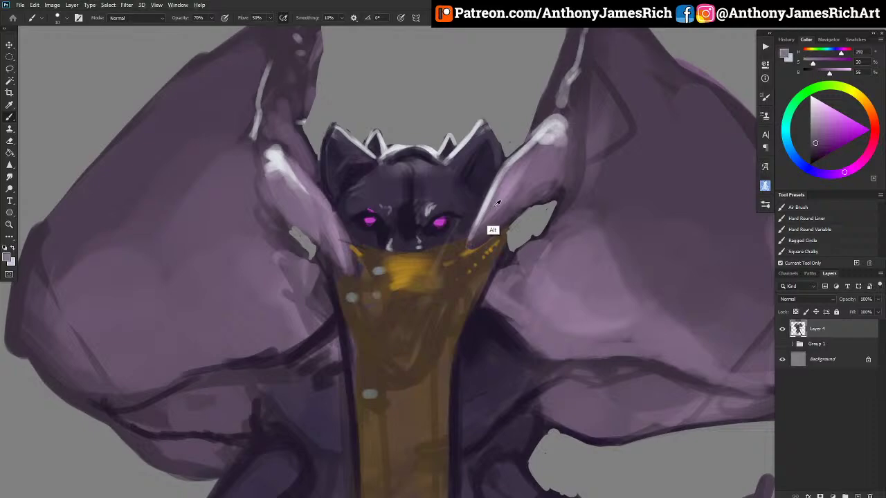
{"action": "key", "text": "]"}
{"action": "key", "text": "]"}
{"action": "key", "text": "]"}
{"action": "mouse_move", "coordinate": [492, 198]}
{"action": "left_mouse_down"}
{"action": "mouse_move", "coordinate": [473, 234]}
{"action": "mouse_move", "coordinate": [510, 165]}
{"action": "mouse_move", "coordinate": [525, 157]}
{"action": "left_mouse_up"}
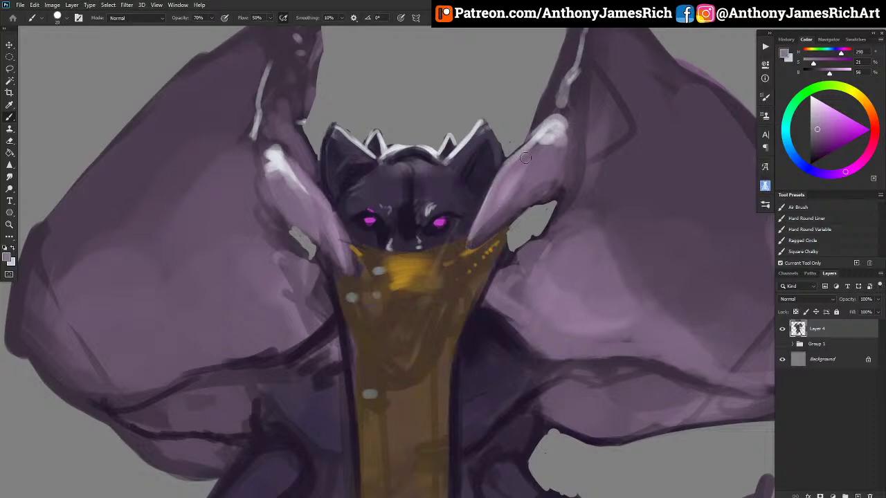
Repaint a thinner off-white highlight along the right lapel with a smaller brush.
{"action": "left_click", "coordinate": [482, 158], "text": "alt"}
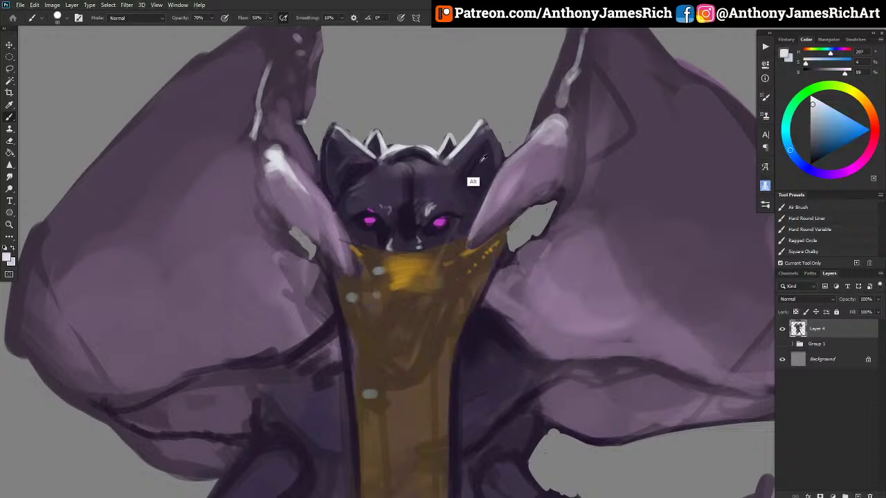
{"action": "key", "text": "["}
{"action": "key", "text": "["}
{"action": "key", "text": "["}
{"action": "key", "text": "["}
{"action": "mouse_move", "coordinate": [478, 224]}
{"action": "left_mouse_down"}
{"action": "mouse_move", "coordinate": [491, 205]}
{"action": "mouse_move", "coordinate": [472, 237]}
{"action": "mouse_move", "coordinate": [519, 164]}
{"action": "mouse_move", "coordinate": [541, 149]}
{"action": "left_mouse_up"}
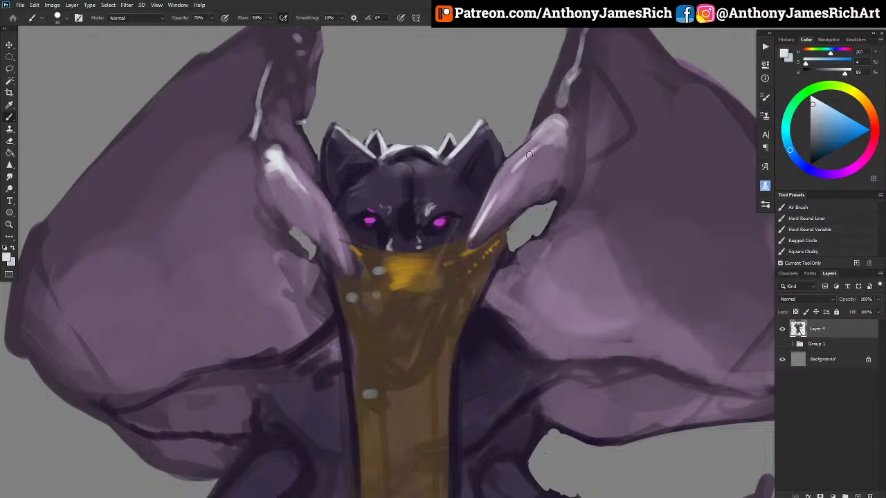
Darken the edge beneath the right lapel and smooth the sketch lines on the upper right wing with sampled purple.
{"action": "left_click", "coordinate": [551, 212], "text": "alt"}
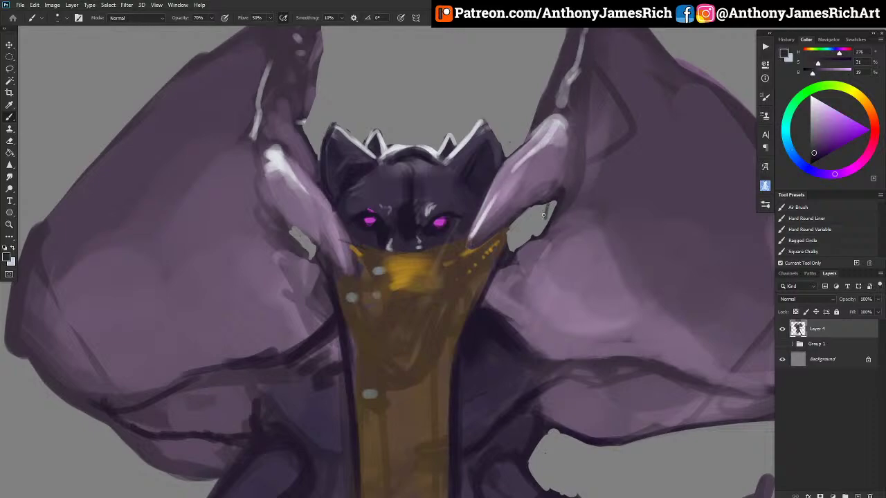
{"action": "mouse_move", "coordinate": [544, 215]}
{"action": "left_mouse_down"}
{"action": "mouse_move", "coordinate": [578, 140]}
{"action": "mouse_move", "coordinate": [565, 111]}
{"action": "mouse_move", "coordinate": [607, 148]}
{"action": "mouse_move", "coordinate": [591, 134]}
{"action": "mouse_move", "coordinate": [600, 157]}
{"action": "mouse_move", "coordinate": [615, 79]}
{"action": "mouse_move", "coordinate": [606, 97]}
{"action": "mouse_move", "coordinate": [586, 108]}
{"action": "mouse_move", "coordinate": [588, 92]}
{"action": "mouse_move", "coordinate": [580, 99]}
{"action": "mouse_move", "coordinate": [601, 66]}
{"action": "mouse_move", "coordinate": [626, 103]}
{"action": "mouse_move", "coordinate": [633, 144]}
{"action": "mouse_move", "coordinate": [673, 141]}
{"action": "mouse_move", "coordinate": [692, 127]}
{"action": "left_mouse_up"}
{"action": "left_click", "coordinate": [587, 154], "text": "alt"}
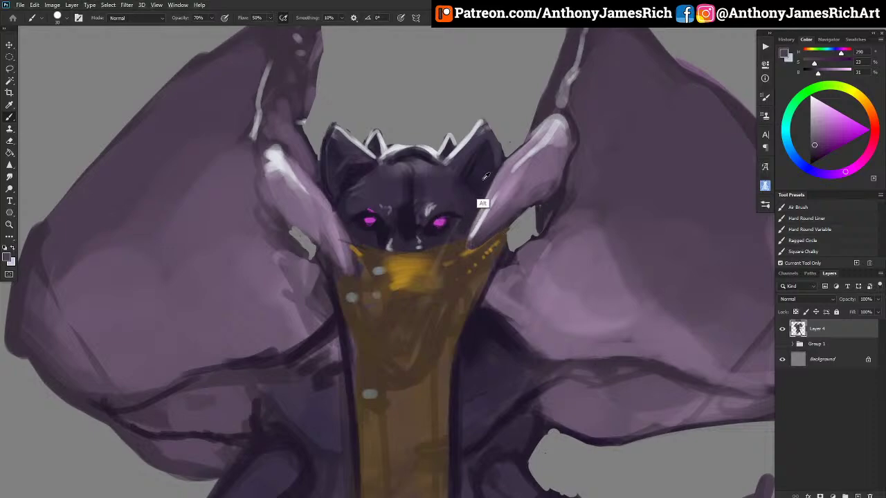
Clean up the lower right cheek along the cloth's top edge with dark purples sampled from the face.
{"action": "left_click", "coordinate": [481, 200], "text": "alt"}
{"action": "left_click", "coordinate": [449, 239], "text": "alt"}
{"action": "left_click", "coordinate": [428, 245], "text": "alt"}
{"action": "key", "text": "bracketleft"}
{"action": "key", "text": "bracketleft"}
{"action": "key", "text": "bracketleft"}
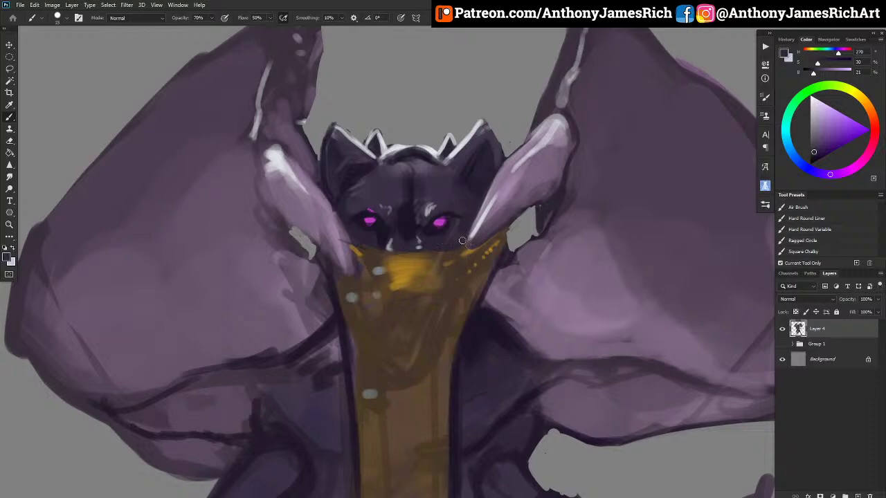
Shade the nose bridge and the area around the right eye with purples sampled from the face.
{"action": "left_click", "coordinate": [450, 229], "text": "alt"}
{"action": "key", "text": "bracketleft"}
{"action": "left_click", "coordinate": [420, 222], "text": "alt"}
{"action": "left_click", "coordinate": [395, 214], "text": "alt"}
{"action": "left_click", "coordinate": [402, 179], "text": "alt"}
{"action": "key", "text": "bracketright"}
Lighten the cheek beneath the right eye with a greyish purple sampled from the brow.
{"action": "scroll", "coordinate": [371, 226], "scroll_direction": "down", "scroll_amount": 5}
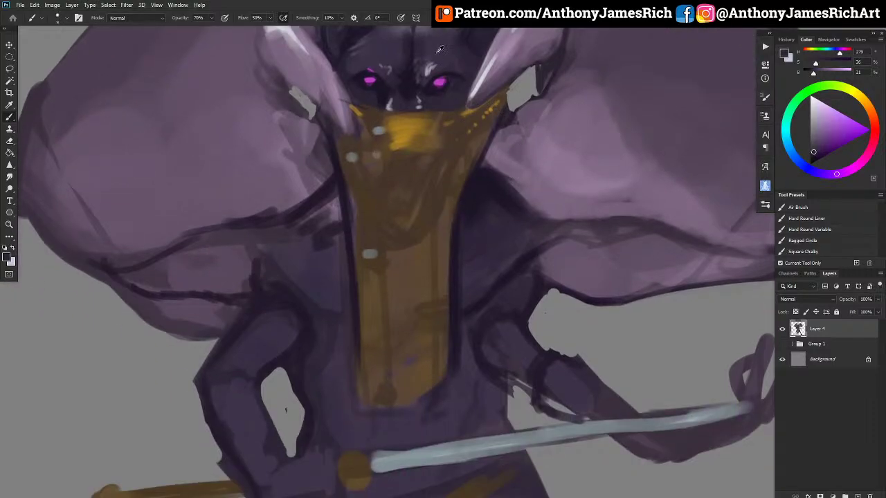
{"action": "left_click", "coordinate": [427, 29], "text": "alt"}
{"action": "left_click", "coordinate": [430, 72], "text": "alt"}
{"action": "key", "text": "bracketright"}
{"action": "key", "text": "bracketright"}
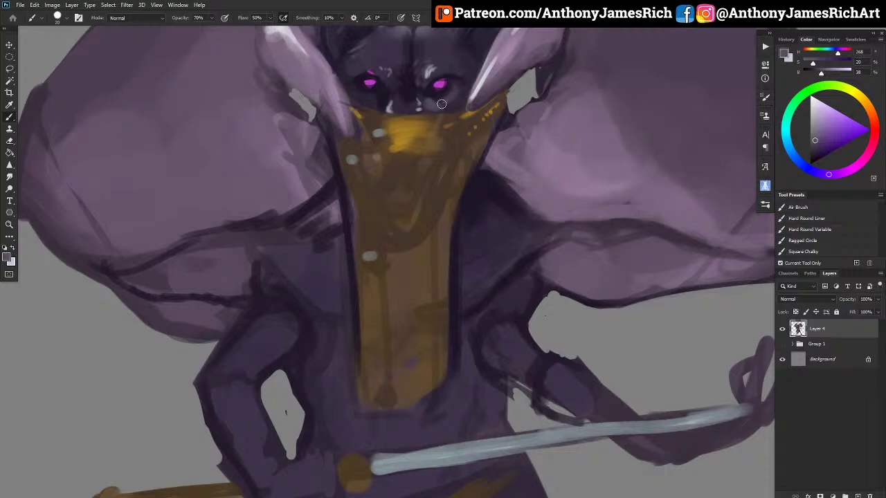
Refine the shading around the left eye and darken the upper part of both magenta irises with a small brush.
{"action": "key", "text": "bracketleft"}
{"action": "key", "text": "bracketleft"}
{"action": "key", "text": "bracketright"}
{"action": "key", "text": "bracketleft"}
{"action": "left_click", "coordinate": [377, 73], "text": "alt"}
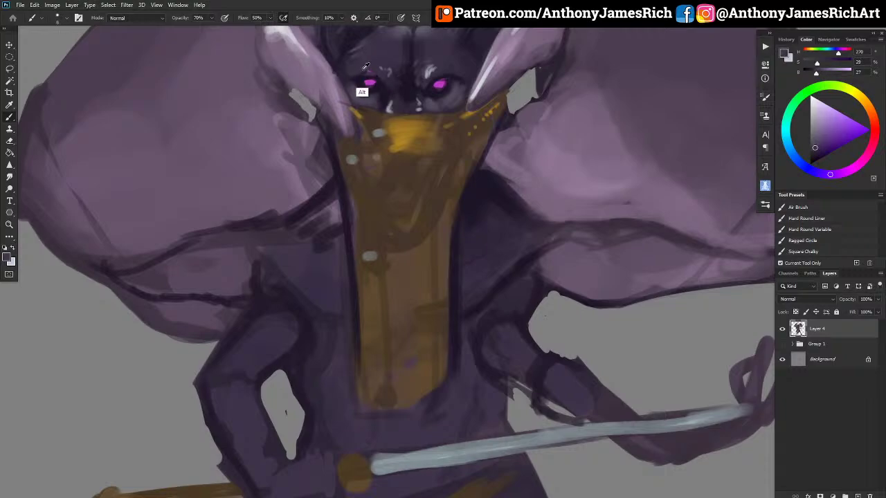
{"action": "left_click", "coordinate": [361, 79], "text": "alt"}
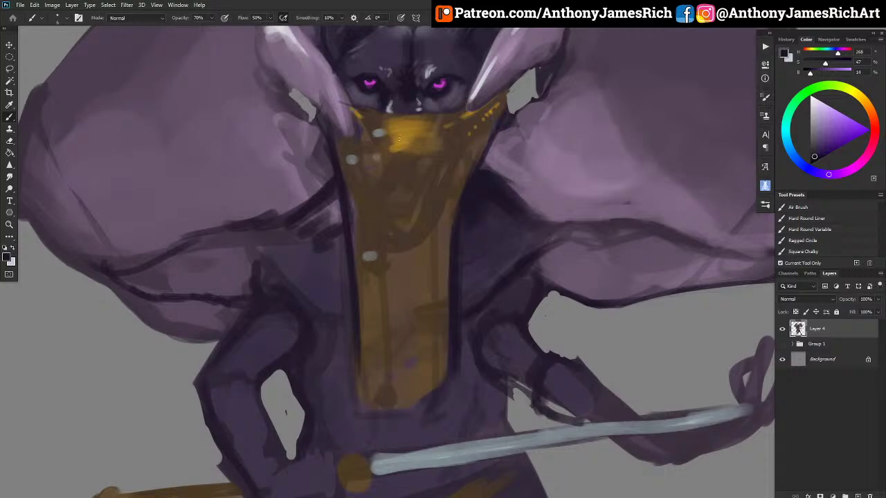
Widen the cloth's upper gold highlight and add small gold ornaments and streaks down its sides in sampled gold.
{"action": "left_click", "coordinate": [401, 158], "text": "alt"}
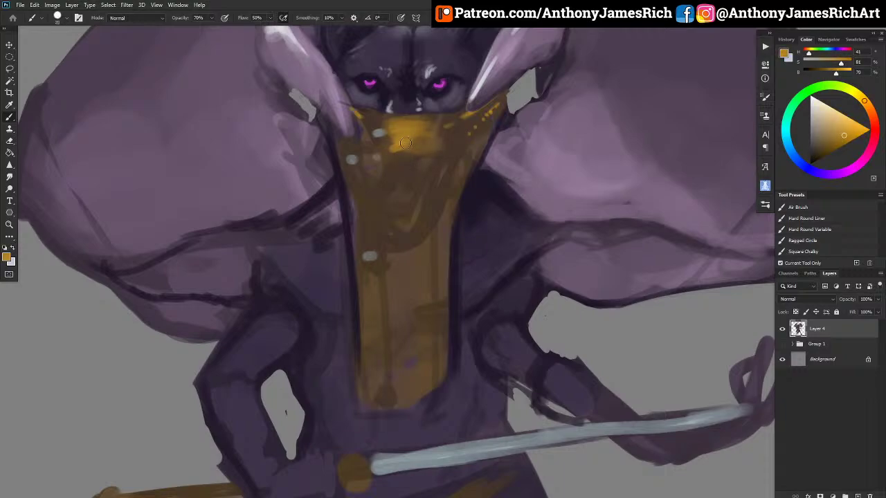
{"action": "mouse_move", "coordinate": [406, 143]}
{"action": "left_mouse_down"}
{"action": "mouse_move", "coordinate": [424, 128]}
{"action": "mouse_move", "coordinate": [399, 138]}
{"action": "mouse_move", "coordinate": [366, 112]}
{"action": "mouse_move", "coordinate": [389, 146]}
{"action": "mouse_move", "coordinate": [376, 170]}
{"action": "mouse_move", "coordinate": [385, 185]}
{"action": "mouse_move", "coordinate": [358, 197]}
{"action": "mouse_move", "coordinate": [365, 197]}
{"action": "mouse_move", "coordinate": [356, 218]}
{"action": "mouse_move", "coordinate": [362, 228]}
{"action": "mouse_move", "coordinate": [429, 238]}
{"action": "left_mouse_up"}
{"action": "key", "text": "bracketleft"}
{"action": "key", "text": "bracketleft"}
{"action": "key", "text": "bracketleft"}
{"action": "key", "text": "bracketleft"}
{"action": "key", "text": "bracketleft"}
{"action": "key", "text": "bracketleft"}
{"action": "key", "text": "bracketright"}
{"action": "key", "text": "bracketright"}
{"action": "key", "text": "bracketright"}
{"action": "key", "text": "bracketleft"}
{"action": "key", "text": "bracketleft"}
{"action": "key", "text": "bracketleft"}
{"action": "key", "text": "bracketright"}
{"action": "key", "text": "bracketright"}
{"action": "key", "text": "bracketright"}
{"action": "key", "text": "bracketleft"}
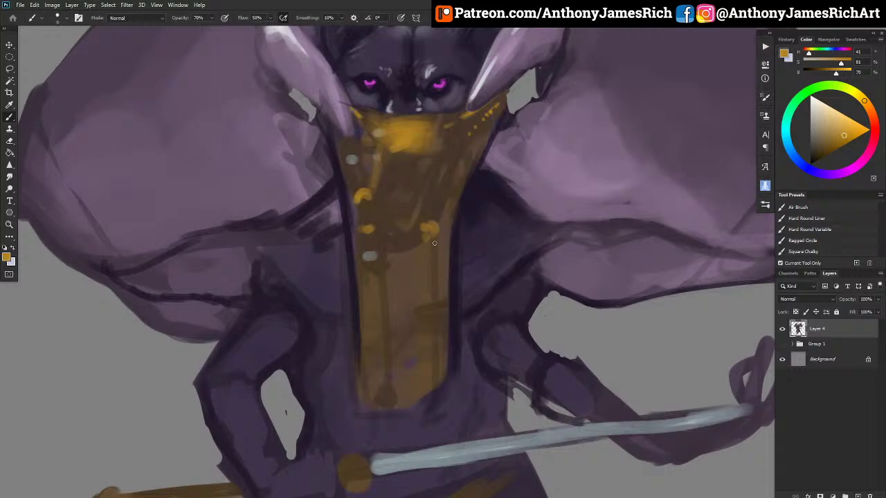
{"action": "mouse_move", "coordinate": [443, 204]}
{"action": "left_mouse_down"}
{"action": "mouse_move", "coordinate": [438, 184]}
{"action": "mouse_move", "coordinate": [411, 223]}
{"action": "left_mouse_up"}
{"action": "left_click_drag", "start_coordinate": [423, 192], "coordinate": [412, 213]}
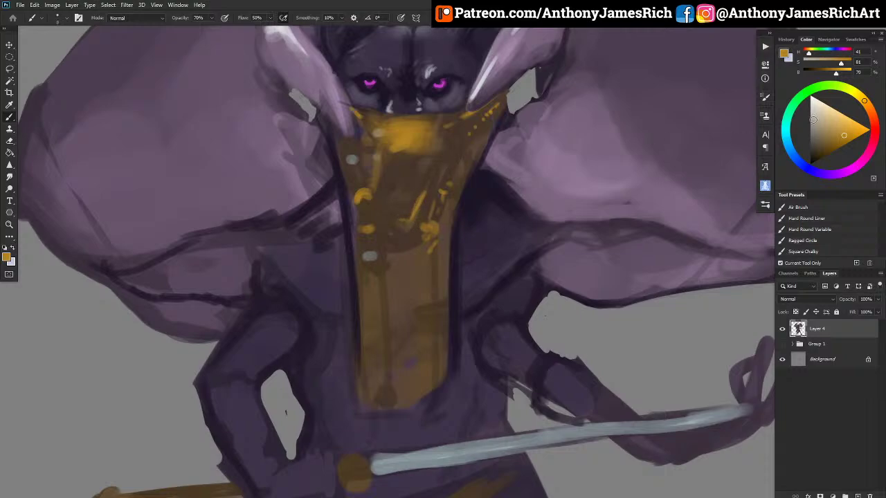
Add pale yellow glints (H 53, S 38, B 100) to the cloth's upper centre, gold ornaments and grey stud.
{"action": "left_click", "coordinate": [833, 107]}
{"action": "left_click", "coordinate": [857, 94]}
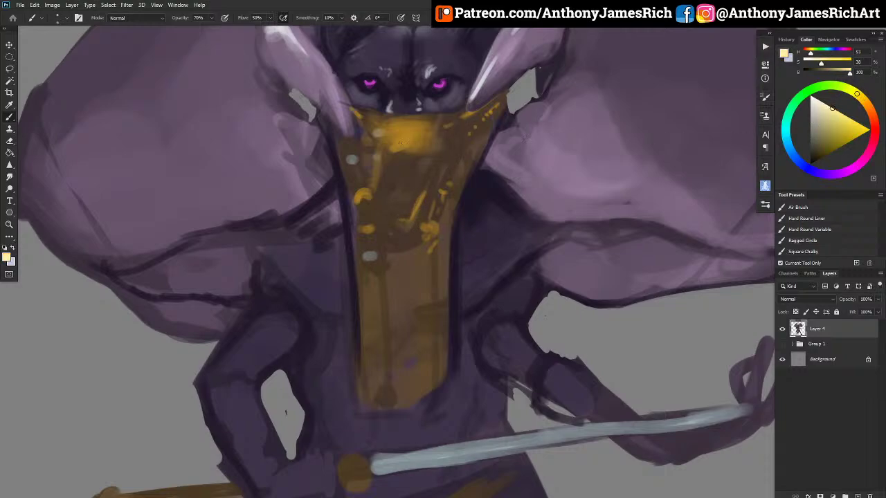
{"action": "key", "text": "bracketright"}
{"action": "key", "text": "bracketright"}
{"action": "key", "text": "bracketright"}
{"action": "key", "text": "bracketright"}
{"action": "key", "text": "bracketright"}
{"action": "left_click", "coordinate": [407, 143]}
{"action": "key", "text": "bracketleft"}
{"action": "key", "text": "bracketleft"}
{"action": "key", "text": "bracketleft"}
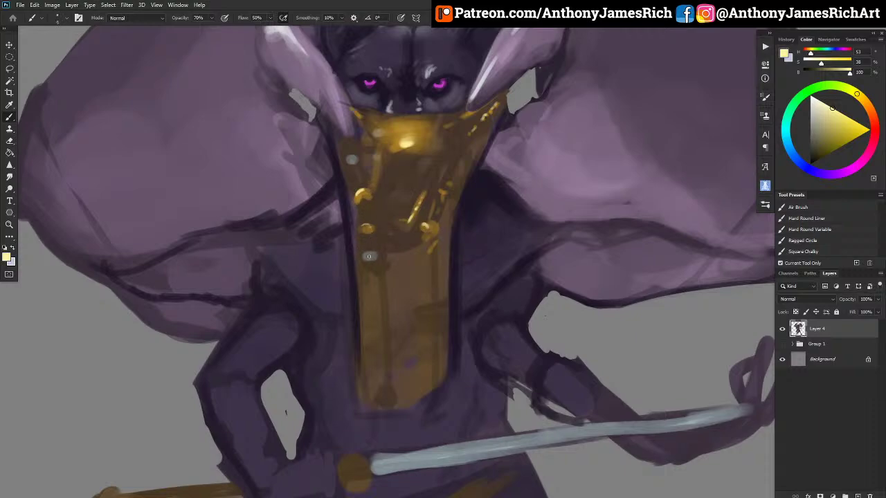
{"action": "key", "text": "bracketright"}
{"action": "key", "text": "bracketleft"}
{"action": "key", "text": "bracketright"}
{"action": "key", "text": "bracketright"}
{"action": "key", "text": "bracketright"}
Smooth the lower half of the cloth with a larger brush in sampled brown, covering the vertical sketch lines.
{"action": "left_click", "coordinate": [400, 243], "text": "alt"}
{"action": "key", "text": "bracketright"}
{"action": "key", "text": "bracketright"}
{"action": "key", "text": "bracketright"}
{"action": "key", "text": "bracketright"}
{"action": "key", "text": "bracketright"}
{"action": "mouse_move", "coordinate": [393, 244]}
{"action": "left_mouse_down"}
{"action": "mouse_move", "coordinate": [397, 349]}
{"action": "mouse_move", "coordinate": [408, 278]}
{"action": "mouse_move", "coordinate": [379, 272]}
{"action": "left_mouse_up"}
{"action": "mouse_move", "coordinate": [377, 346]}
{"action": "left_mouse_down"}
{"action": "mouse_move", "coordinate": [437, 382]}
{"action": "mouse_move", "coordinate": [439, 361]}
{"action": "left_mouse_up"}
Detail the cloth's upper highlight with small dark brown marks and pale yellow glints sampled from the cloth.
{"action": "left_click", "coordinate": [425, 178], "text": "alt"}
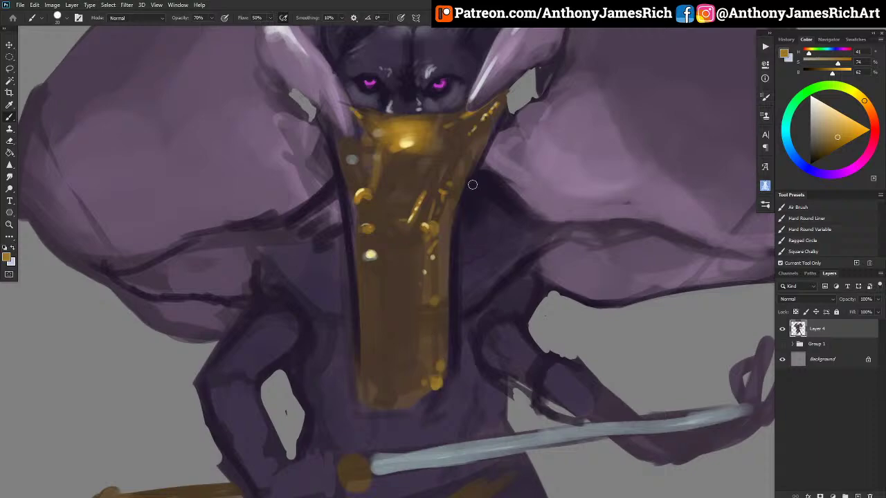
{"action": "left_click", "coordinate": [401, 159], "text": "alt"}
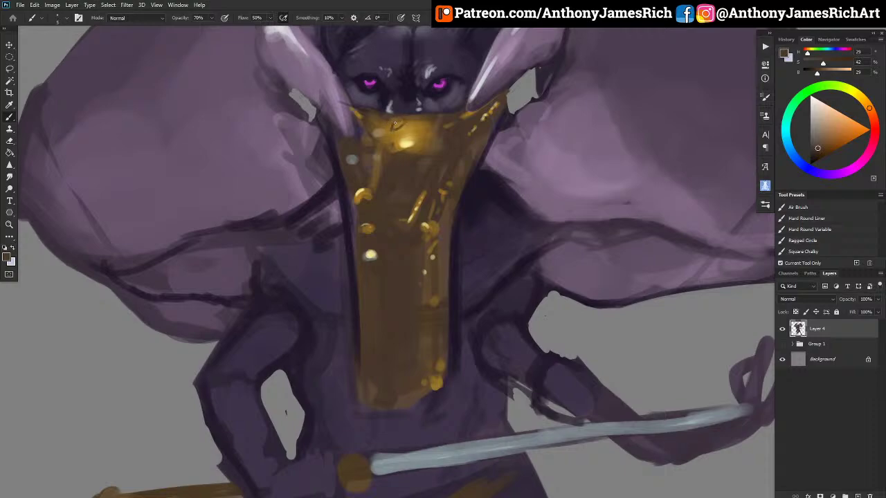
{"action": "left_click", "coordinate": [405, 142], "text": "alt"}
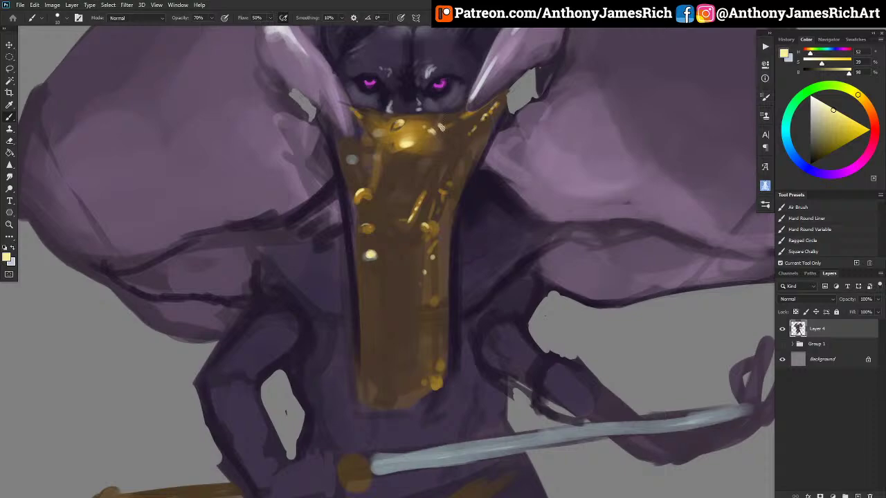
Blend the cloth's upper right edge and collar fold with sampled golden brown.
{"action": "left_click", "coordinate": [451, 160], "text": "alt"}
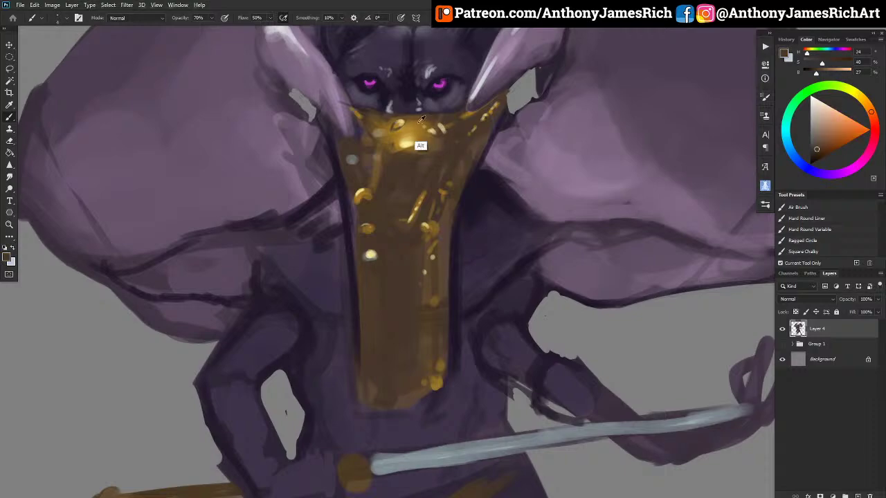
{"action": "left_click", "coordinate": [421, 146], "text": "alt"}
{"action": "key", "text": "bracketright"}
{"action": "key", "text": "bracketright"}
{"action": "left_click_drag", "start_coordinate": [476, 118], "coordinate": [449, 134]}
{"action": "key", "text": "bracketleft"}
{"action": "key", "text": "bracketleft"}
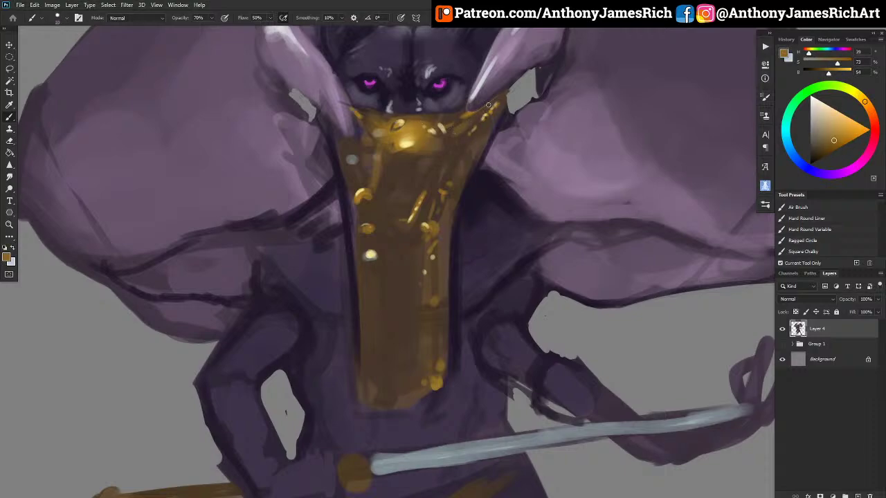
{"action": "key", "text": "bracketright"}
{"action": "mouse_move", "coordinate": [494, 103]}
{"action": "left_mouse_down"}
{"action": "mouse_move", "coordinate": [474, 126]}
{"action": "mouse_move", "coordinate": [458, 130]}
{"action": "mouse_move", "coordinate": [471, 117]}
{"action": "mouse_move", "coordinate": [431, 132]}
{"action": "left_mouse_up"}
Blend sampled light mauve across the inner and middle part of the right wing with a larger brush.
{"action": "key", "text": "ctrl+0"}
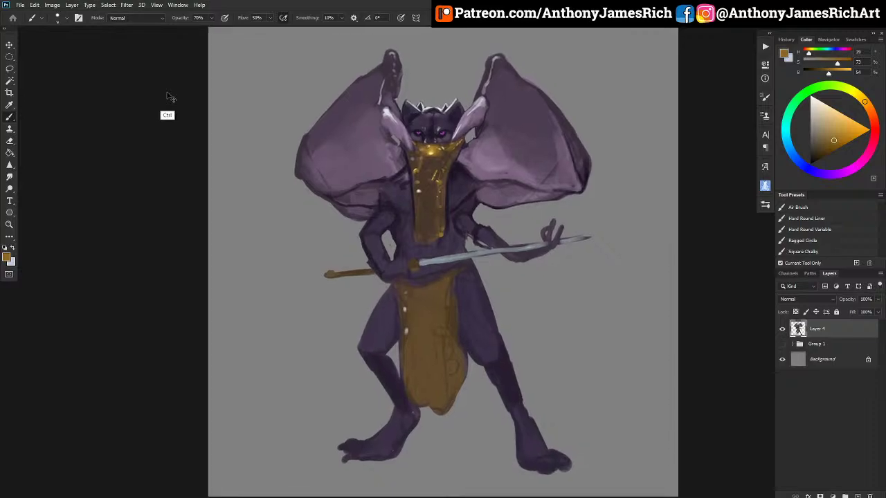
{"action": "key", "text": "ctrl+plus"}
{"action": "scroll", "coordinate": [215, 59], "scroll_direction": "up", "scroll_amount": 3}
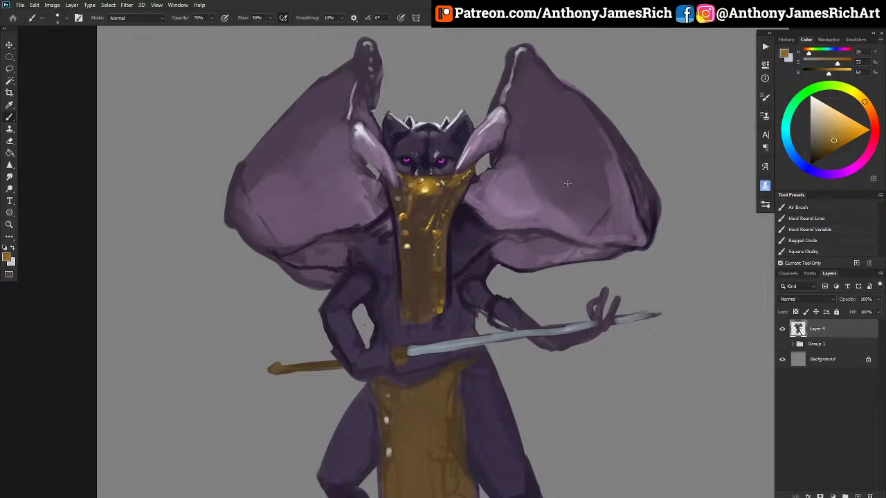
{"action": "left_click", "coordinate": [491, 193], "text": "alt"}
{"action": "mouse_move", "coordinate": [483, 199]}
{"action": "left_mouse_down"}
{"action": "mouse_move", "coordinate": [514, 161]}
{"action": "mouse_move", "coordinate": [544, 195]}
{"action": "mouse_move", "coordinate": [564, 194]}
{"action": "mouse_move", "coordinate": [597, 217]}
{"action": "left_mouse_up"}
{"action": "key", "text": "]"}
{"action": "key", "text": "]"}
{"action": "key", "text": "]"}
{"action": "key", "text": "]"}
{"action": "key", "text": "]"}
{"action": "key", "text": "]"}
{"action": "key", "text": "]"}
{"action": "key", "text": "]"}
{"action": "key", "text": "]"}
{"action": "key", "text": "["}
{"action": "key", "text": "["}
{"action": "key", "text": "["}
{"action": "key", "text": "["}
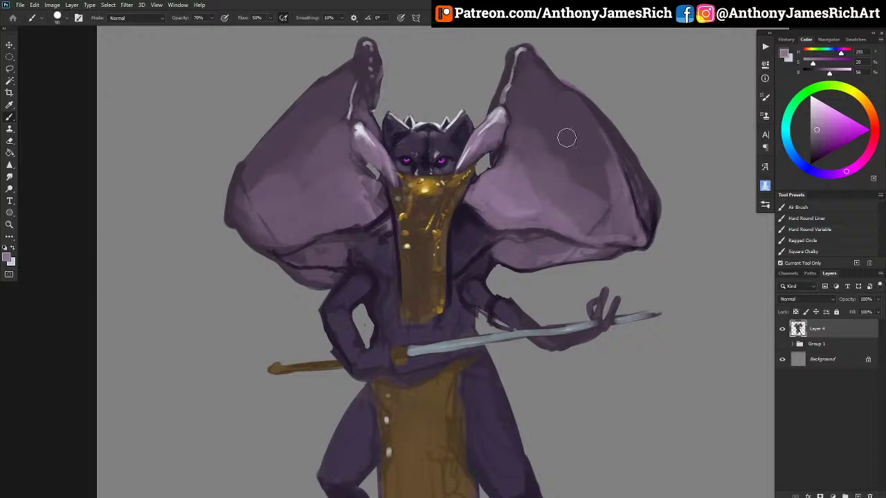
Draw dark purple fold lines on the right wing, running from the shoulder up beneath the right lapel.
{"action": "left_click", "coordinate": [494, 159], "text": "alt"}
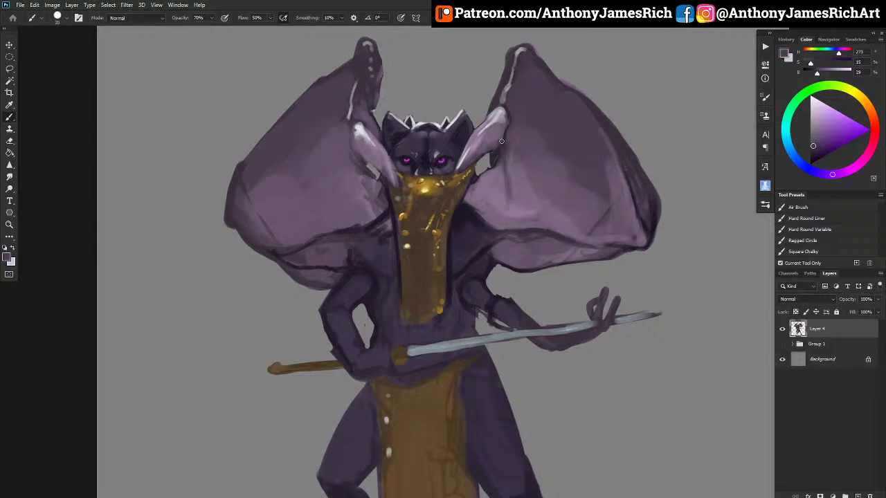
{"action": "left_click_drag", "start_coordinate": [533, 186], "coordinate": [529, 178]}
{"action": "left_click_drag", "start_coordinate": [470, 197], "coordinate": [514, 175]}
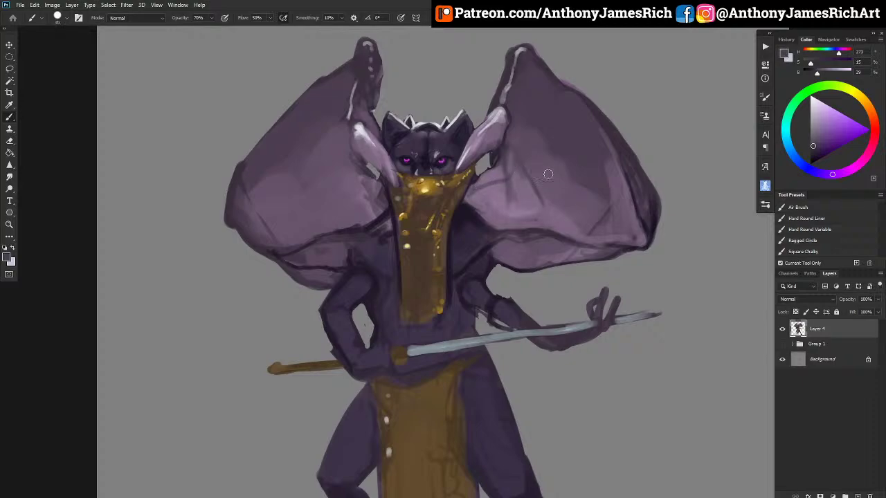
{"action": "left_click", "coordinate": [652, 249], "text": "alt"}
{"action": "mouse_move", "coordinate": [464, 200]}
{"action": "left_mouse_down"}
{"action": "mouse_move", "coordinate": [518, 168]}
{"action": "mouse_move", "coordinate": [526, 190]}
{"action": "mouse_move", "coordinate": [473, 197]}
{"action": "mouse_move", "coordinate": [523, 206]}
{"action": "mouse_move", "coordinate": [533, 194]}
{"action": "mouse_move", "coordinate": [500, 200]}
{"action": "mouse_move", "coordinate": [547, 216]}
{"action": "left_mouse_up"}
Soften and shade the right wing's new folds with mid purples sampled from the wing membrane.
{"action": "left_click", "coordinate": [533, 204], "text": "alt"}
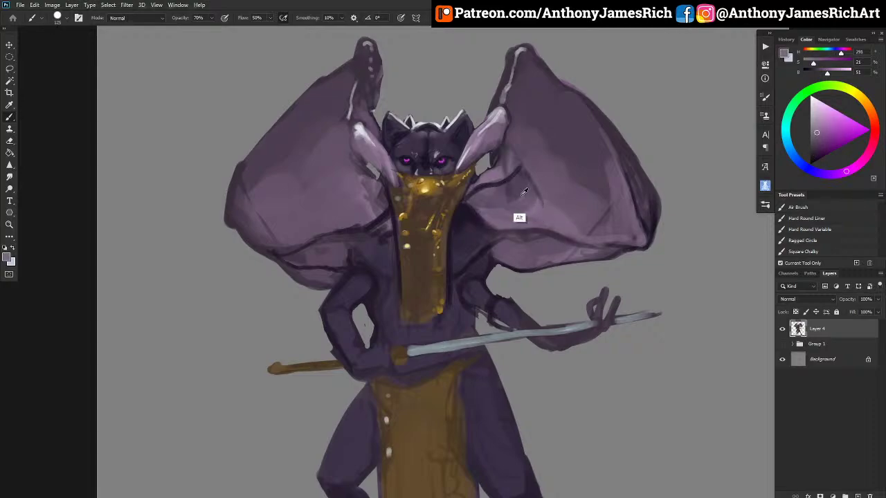
{"action": "left_click", "coordinate": [523, 209], "text": "alt"}
{"action": "key", "text": "bracketleft"}
{"action": "key", "text": "bracketleft"}
{"action": "key", "text": "bracketleft"}
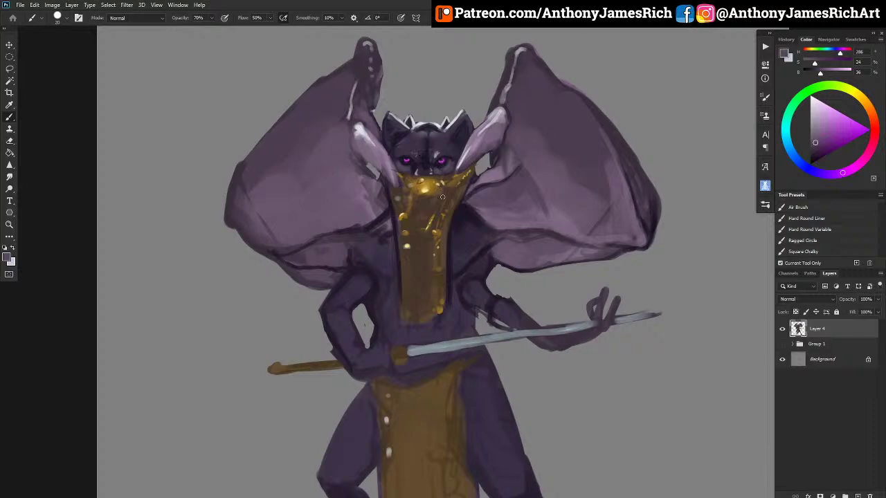
Darken the chest and shoulder areas beneath both wings with a larger brush and sampled dark purple.
{"action": "key", "text": "alt"}
{"action": "left_click", "coordinate": [484, 247], "text": "alt"}
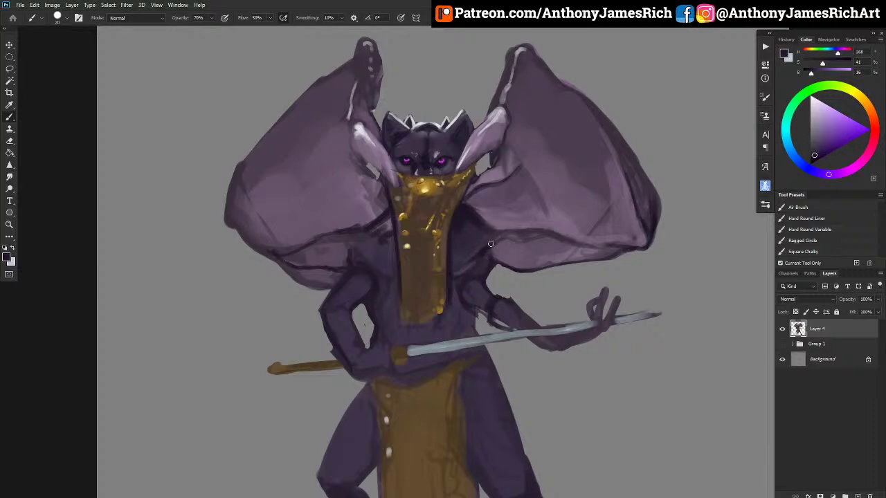
{"action": "key", "text": "]"}
{"action": "key", "text": "]"}
{"action": "key", "text": "]"}
{"action": "key", "text": "]"}
{"action": "key", "text": "]"}
{"action": "left_click_drag", "start_coordinate": [469, 271], "coordinate": [485, 263]}
{"action": "mouse_move", "coordinate": [363, 268]}
{"action": "left_mouse_down"}
{"action": "mouse_move", "coordinate": [359, 258]}
{"action": "mouse_move", "coordinate": [386, 237]}
{"action": "mouse_move", "coordinate": [386, 213]}
{"action": "mouse_move", "coordinate": [392, 237]}
{"action": "left_mouse_up"}
Trim the left wing's lower edge back to its dark outline.
{"action": "key", "text": "["}
{"action": "key", "text": "["}
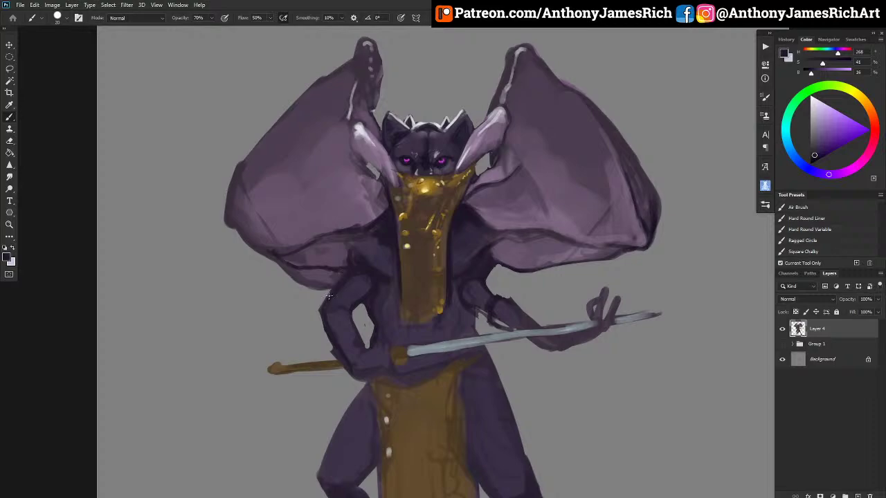
{"action": "mouse_move", "coordinate": [324, 289]}
{"action": "left_mouse_down"}
{"action": "mouse_move", "coordinate": [339, 277]}
{"action": "mouse_move", "coordinate": [326, 299]}
{"action": "mouse_move", "coordinate": [312, 280]}
{"action": "mouse_move", "coordinate": [332, 277]}
{"action": "mouse_move", "coordinate": [263, 267]}
{"action": "left_mouse_up"}
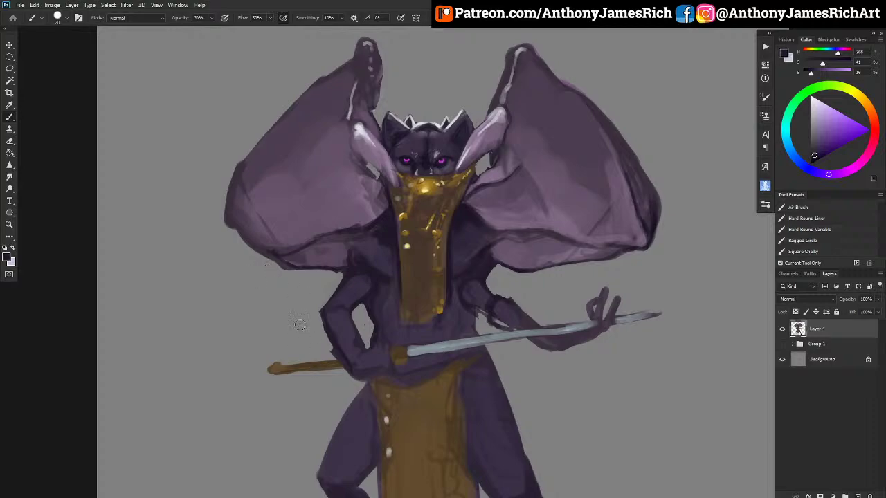
Paint a dark purple fold along the left wing's outer side and darken the gap beside the left lapel.
{"action": "key", "text": "["}
{"action": "left_click", "coordinate": [360, 264], "text": "alt"}
{"action": "key", "text": "]"}
{"action": "left_click_drag", "start_coordinate": [244, 213], "coordinate": [284, 126]}
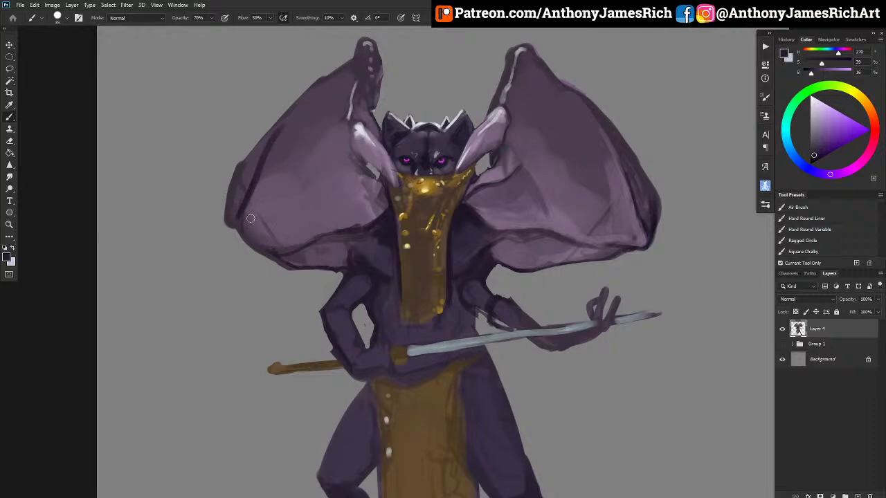
{"action": "key", "text": "["}
{"action": "mouse_move", "coordinate": [384, 199]}
{"action": "left_mouse_down"}
{"action": "mouse_move", "coordinate": [354, 173]}
{"action": "mouse_move", "coordinate": [352, 154]}
{"action": "mouse_move", "coordinate": [372, 165]}
{"action": "mouse_move", "coordinate": [366, 169]}
{"action": "mouse_move", "coordinate": [377, 182]}
{"action": "left_mouse_up"}
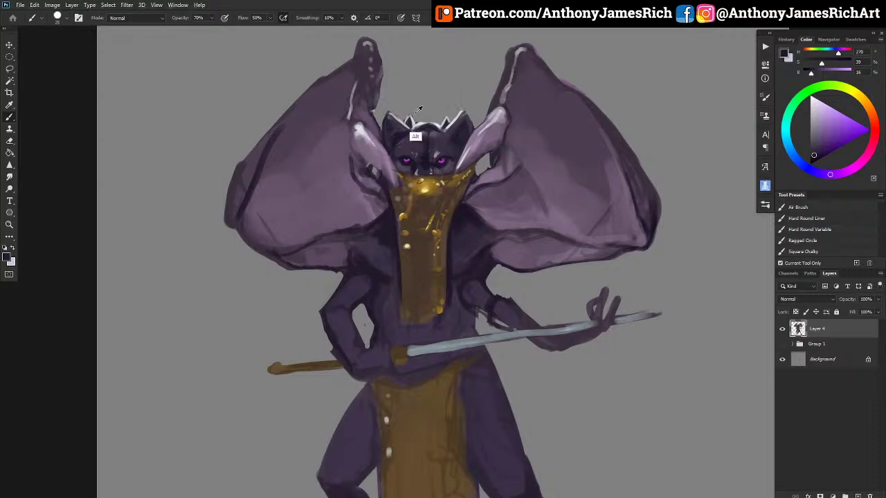
Paint two upright, curved horns above the head in dark purple sampled from the face.
{"action": "left_click", "coordinate": [408, 142], "text": "alt"}
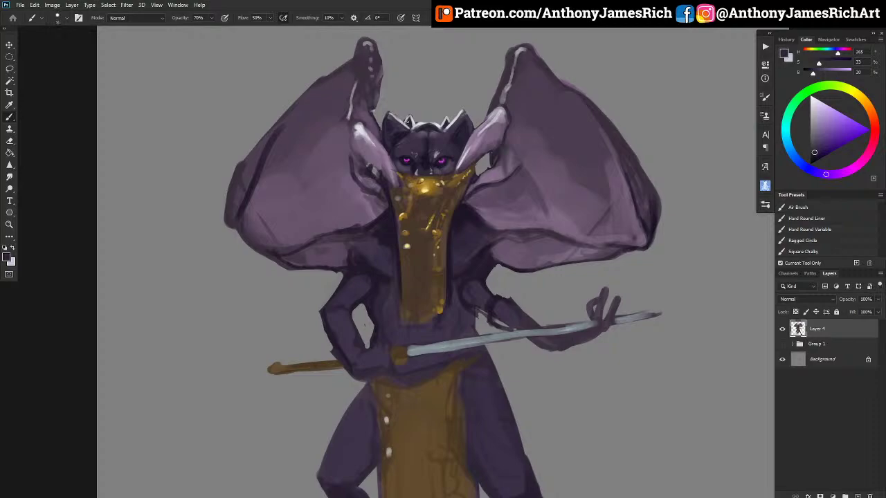
{"action": "left_click", "coordinate": [410, 146], "text": "alt"}
{"action": "mouse_move", "coordinate": [408, 119]}
{"action": "left_mouse_down"}
{"action": "mouse_move", "coordinate": [411, 98]}
{"action": "mouse_move", "coordinate": [405, 124]}
{"action": "mouse_move", "coordinate": [403, 117]}
{"action": "left_mouse_up"}
{"action": "key", "text": "bracketright"}
{"action": "key", "text": "bracketright"}
{"action": "left_click_drag", "start_coordinate": [402, 101], "coordinate": [399, 105]}
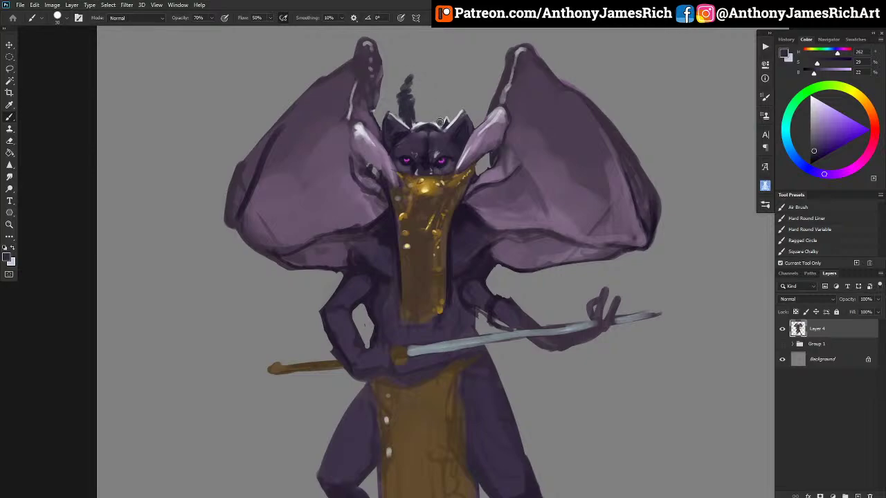
{"action": "mouse_move", "coordinate": [441, 122]}
{"action": "left_mouse_down"}
{"action": "mouse_move", "coordinate": [440, 73]}
{"action": "mouse_move", "coordinate": [443, 114]}
{"action": "left_mouse_up"}
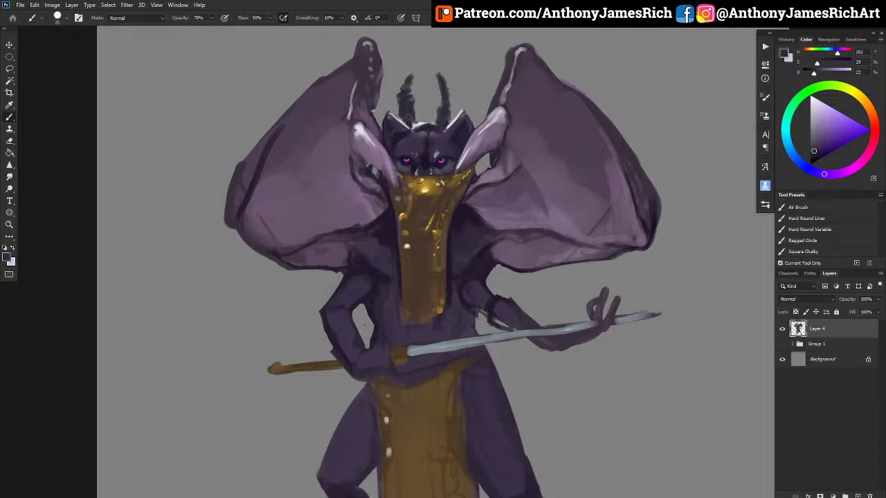
Add near-white highlights to both horn tips and blend them with sampled dark purple.
{"action": "left_click", "coordinate": [401, 116], "text": "alt"}
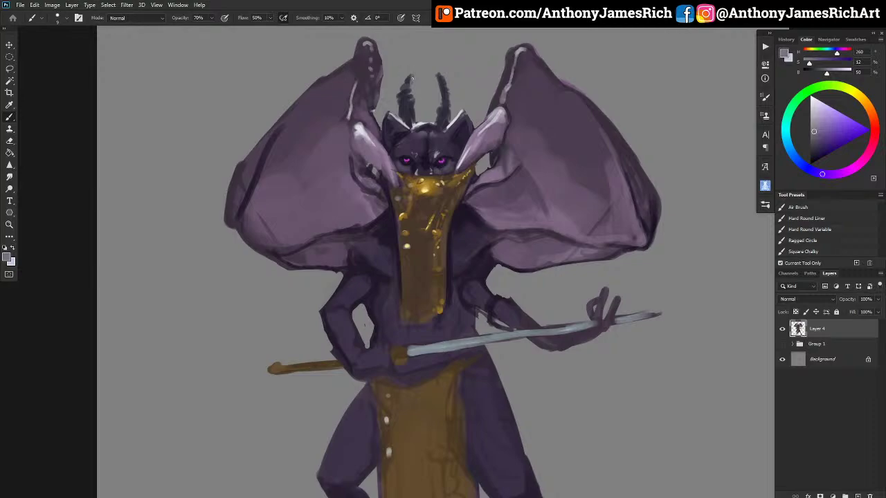
{"action": "left_click", "coordinate": [402, 124], "text": "alt"}
{"action": "left_click", "coordinate": [360, 129], "text": "alt"}
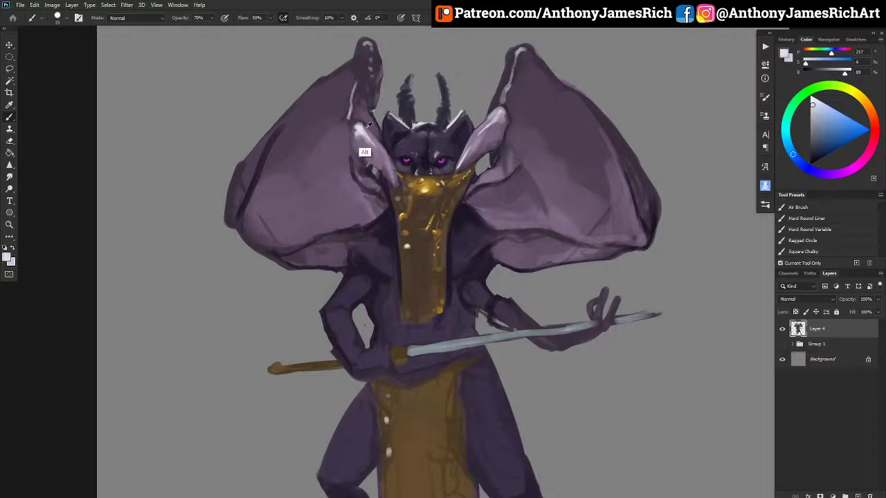
{"action": "mouse_move", "coordinate": [409, 79]}
{"action": "left_mouse_down"}
{"action": "mouse_move", "coordinate": [437, 75]}
{"action": "mouse_move", "coordinate": [449, 121]}
{"action": "left_mouse_up"}
{"action": "left_click", "coordinate": [447, 97], "text": "alt"}
{"action": "left_click_drag", "start_coordinate": [440, 87], "coordinate": [436, 120]}
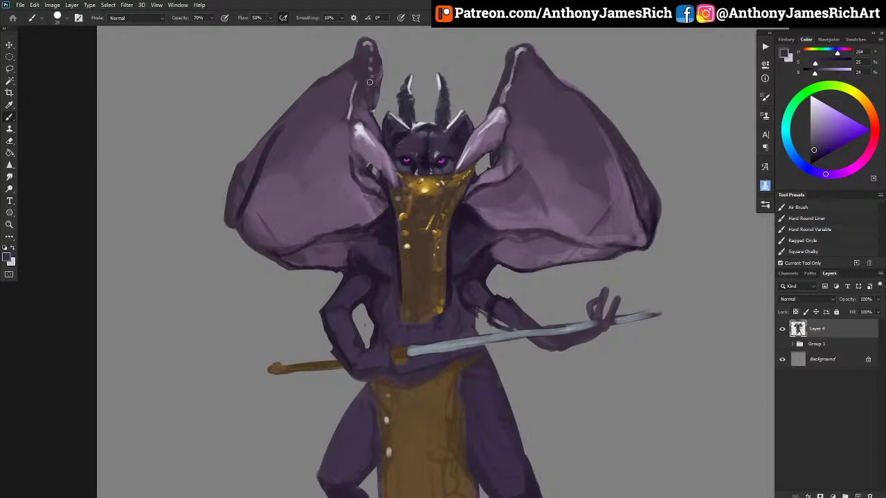
Shade folds into the right wing's lower lobe with sampled dark purple.
{"action": "scroll", "coordinate": [373, 111], "scroll_direction": "down", "scroll_amount": 5}
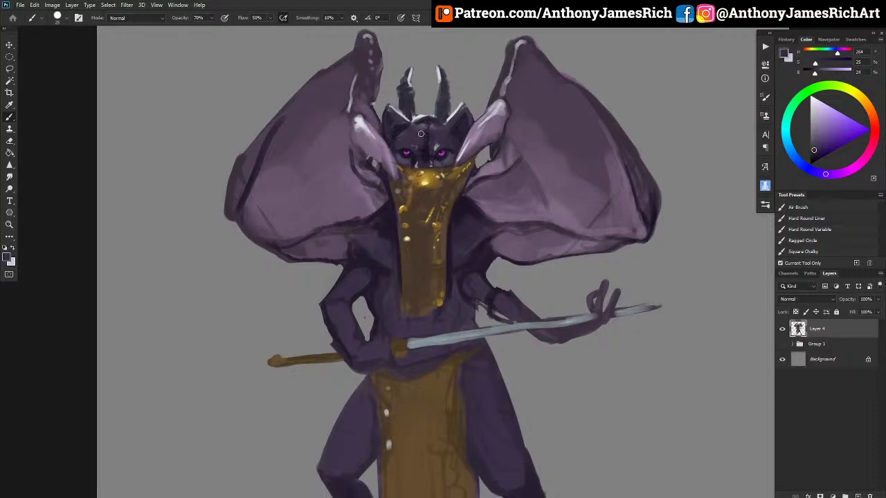
{"action": "scroll", "coordinate": [421, 133], "scroll_direction": "down", "scroll_amount": 1}
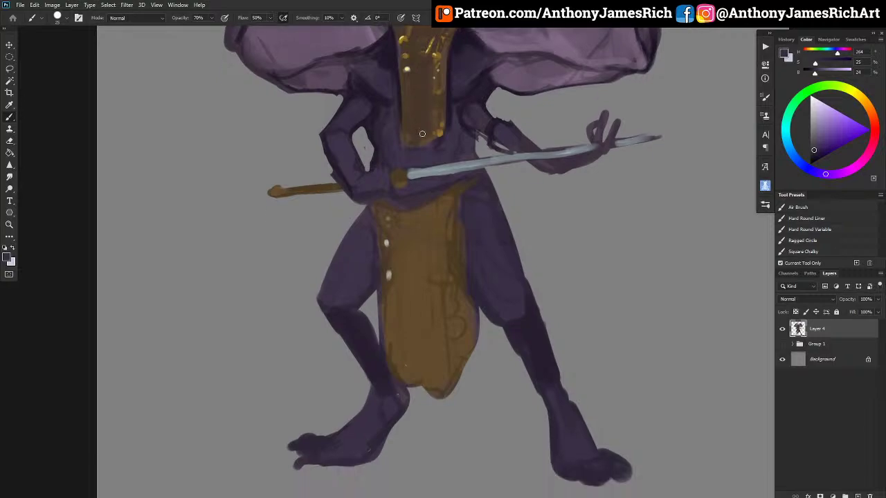
{"action": "scroll", "coordinate": [422, 133], "scroll_direction": "up", "scroll_amount": 5}
{"action": "scroll", "coordinate": [423, 134], "scroll_direction": "up", "scroll_amount": 1}
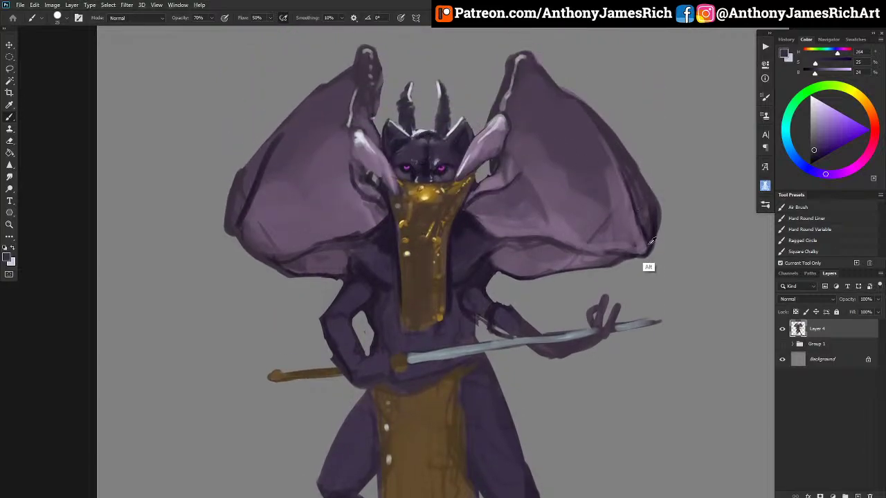
{"action": "left_click", "coordinate": [650, 268], "text": "alt"}
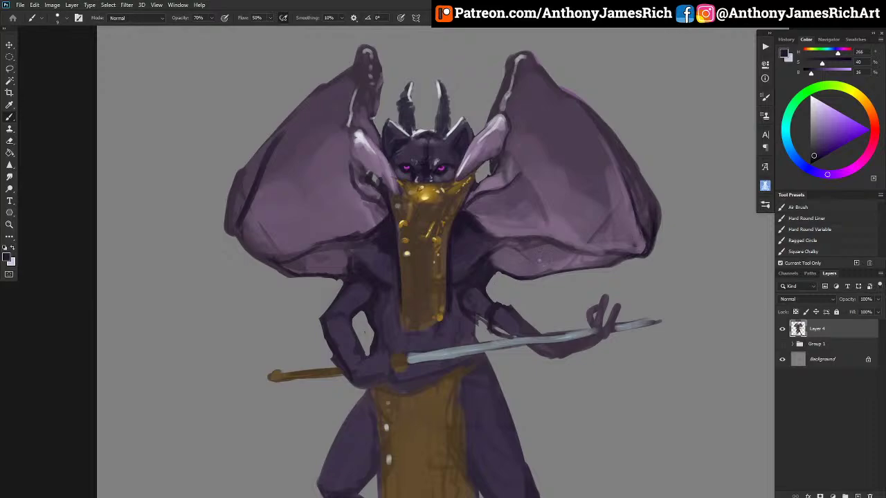
{"action": "key", "text": "]"}
{"action": "key", "text": "]"}
{"action": "key", "text": "]"}
{"action": "mouse_move", "coordinate": [523, 251]}
{"action": "left_mouse_down"}
{"action": "mouse_move", "coordinate": [588, 250]}
{"action": "mouse_move", "coordinate": [556, 265]}
{"action": "mouse_move", "coordinate": [569, 257]}
{"action": "mouse_move", "coordinate": [498, 257]}
{"action": "mouse_move", "coordinate": [531, 272]}
{"action": "mouse_move", "coordinate": [615, 250]}
{"action": "left_mouse_up"}
Paint matching dark folds in the left wing's lower lobe with a larger brush.
{"action": "key", "text": "]"}
{"action": "key", "text": "]"}
{"action": "key", "text": "]"}
{"action": "key", "text": "]"}
{"action": "key", "text": "]"}
{"action": "key", "text": "]"}
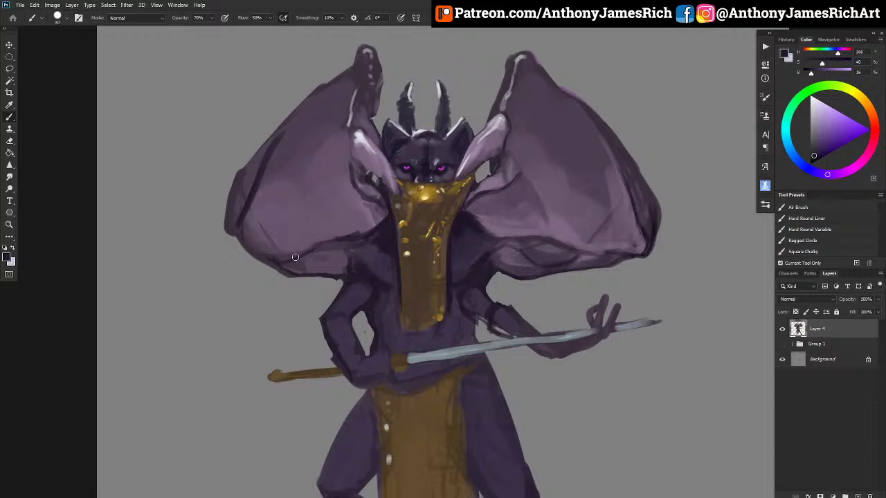
{"action": "mouse_move", "coordinate": [295, 257]}
{"action": "left_mouse_down"}
{"action": "mouse_move", "coordinate": [320, 266]}
{"action": "mouse_move", "coordinate": [350, 246]}
{"action": "mouse_move", "coordinate": [343, 252]}
{"action": "mouse_move", "coordinate": [356, 262]}
{"action": "left_mouse_up"}
{"action": "mouse_move", "coordinate": [346, 257]}
{"action": "left_mouse_down"}
{"action": "mouse_move", "coordinate": [314, 261]}
{"action": "mouse_move", "coordinate": [350, 262]}
{"action": "mouse_move", "coordinate": [332, 272]}
{"action": "mouse_move", "coordinate": [269, 264]}
{"action": "mouse_move", "coordinate": [322, 238]}
{"action": "left_mouse_up"}
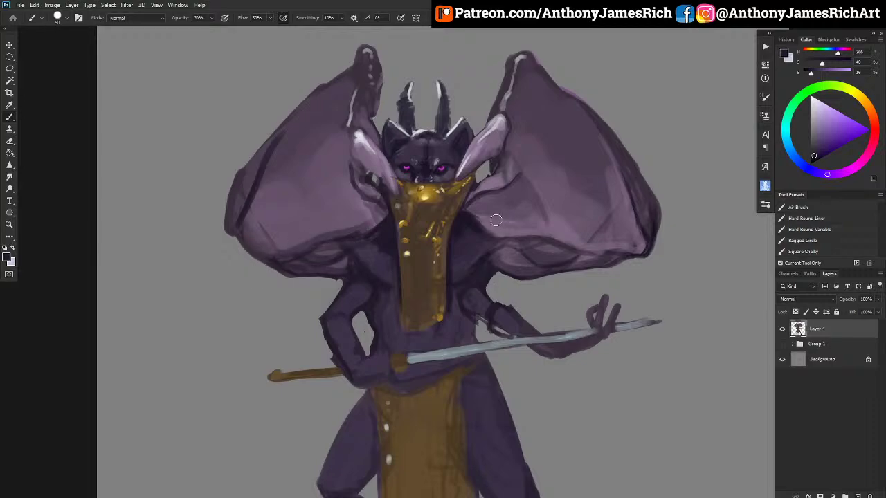
Strengthen the fold lines above the lower lobes of both wings with dark purple.
{"action": "left_click_drag", "start_coordinate": [500, 235], "coordinate": [642, 248]}
{"action": "left_click_drag", "start_coordinate": [557, 237], "coordinate": [609, 255]}
{"action": "key", "text": "bracketleft"}
{"action": "key", "text": "bracketleft"}
{"action": "key", "text": "bracketleft"}
{"action": "key", "text": "bracketleft"}
{"action": "key", "text": "bracketleft"}
{"action": "mouse_move", "coordinate": [310, 255]}
{"action": "left_mouse_down"}
{"action": "mouse_move", "coordinate": [324, 244]}
{"action": "mouse_move", "coordinate": [286, 257]}
{"action": "mouse_move", "coordinate": [357, 236]}
{"action": "left_mouse_up"}
{"action": "left_click", "coordinate": [307, 238], "text": "alt"}
{"action": "key", "text": "bracketright"}
{"action": "key", "text": "bracketright"}
{"action": "key", "text": "bracketright"}
{"action": "key", "text": "bracketleft"}
{"action": "key", "text": "bracketleft"}
Try a near-white highlight along the left wing's lower fold, and undo it.
{"action": "left_click", "coordinate": [361, 138], "text": "alt"}
{"action": "left_click_drag", "start_coordinate": [284, 258], "coordinate": [371, 232]}
{"action": "key", "text": "ctrl+z"}
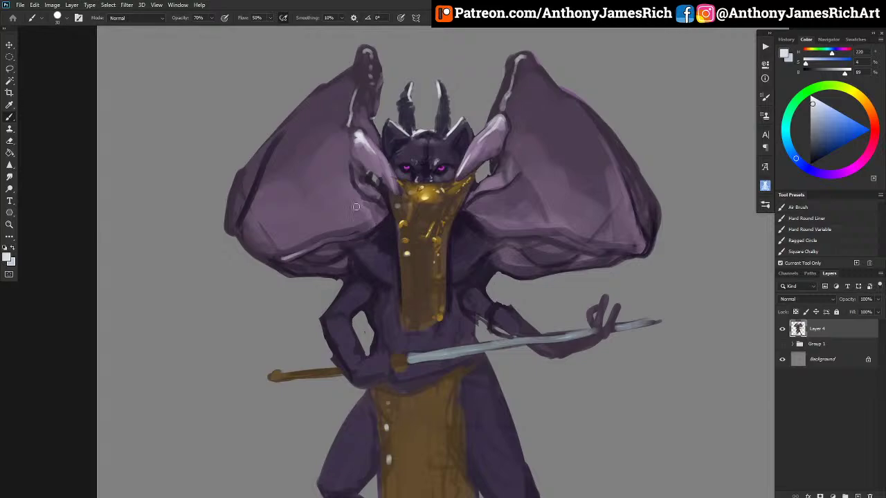
{"action": "key", "text": "ctrl+z"}
Thicken and smooth the shape of both horns with sampled dark purple.
{"action": "left_click", "coordinate": [447, 114], "text": "alt"}
{"action": "left_click_drag", "start_coordinate": [450, 102], "coordinate": [442, 86]}
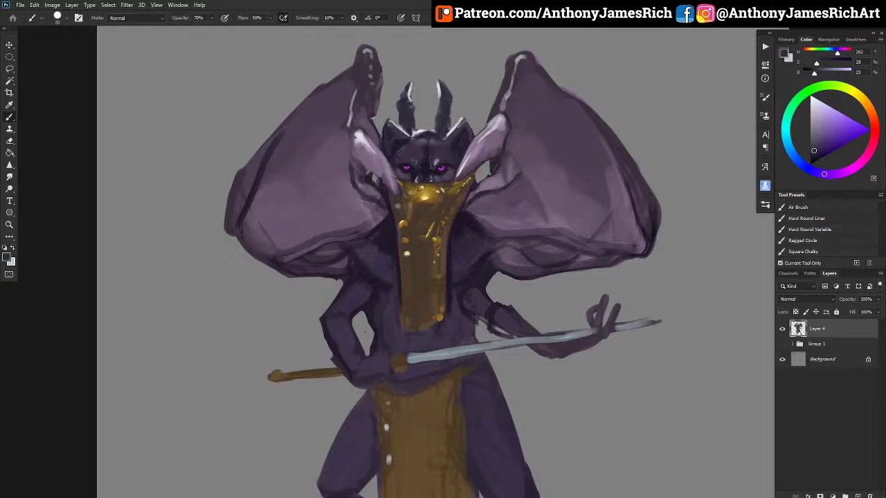
{"action": "left_click", "coordinate": [423, 134], "text": "alt"}
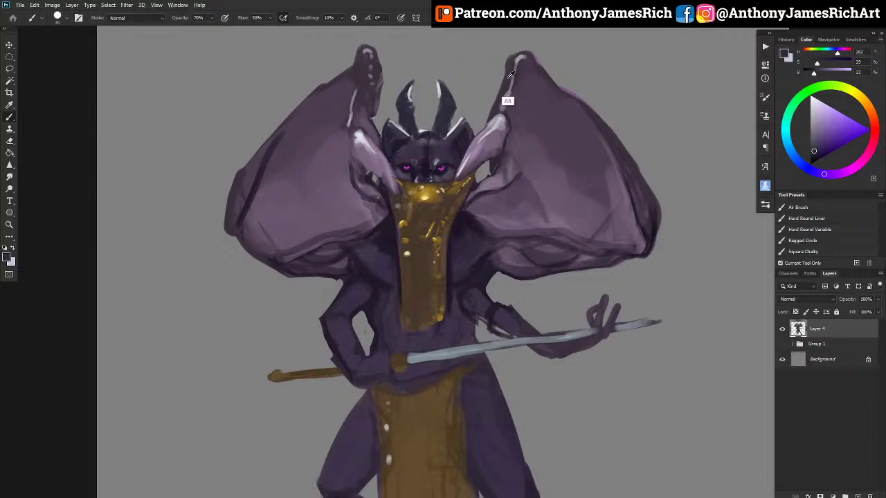
Extend the right wing's tip into a hooked point and lighten its top with sampled mauve.
{"action": "left_click", "coordinate": [507, 100], "text": "alt"}
{"action": "mouse_move", "coordinate": [504, 86]}
{"action": "left_mouse_down"}
{"action": "mouse_move", "coordinate": [513, 54]}
{"action": "mouse_move", "coordinate": [500, 54]}
{"action": "mouse_move", "coordinate": [505, 60]}
{"action": "mouse_move", "coordinate": [506, 52]}
{"action": "mouse_move", "coordinate": [534, 61]}
{"action": "left_mouse_up"}
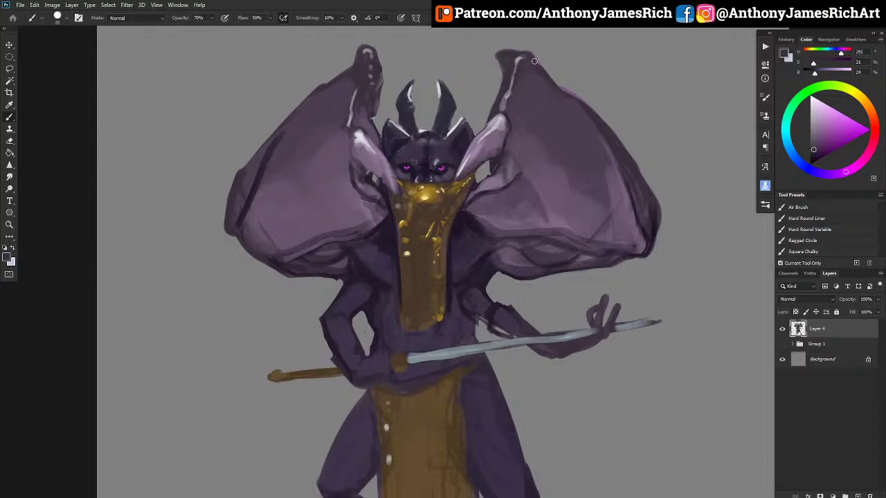
{"action": "left_click", "coordinate": [508, 89], "text": "alt"}
{"action": "key", "text": "bracketleft"}
{"action": "key", "text": "bracketleft"}
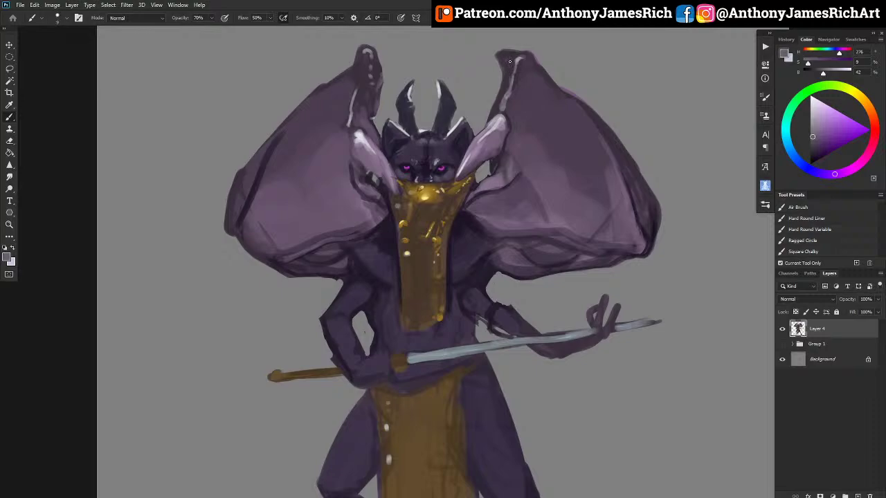
{"action": "left_click", "coordinate": [521, 91], "text": "alt"}
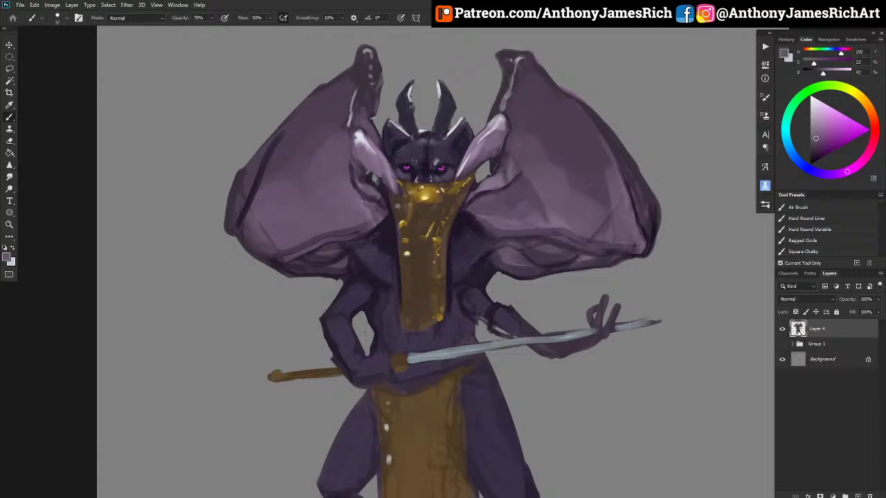
{"action": "mouse_move", "coordinate": [510, 61]}
{"action": "left_mouse_down"}
{"action": "mouse_move", "coordinate": [504, 54]}
{"action": "mouse_move", "coordinate": [529, 57]}
{"action": "left_mouse_up"}
Outline the right wing's hooked tip in dark purple and shade down into the upper membrane.
{"action": "left_click", "coordinate": [460, 171], "text": "alt"}
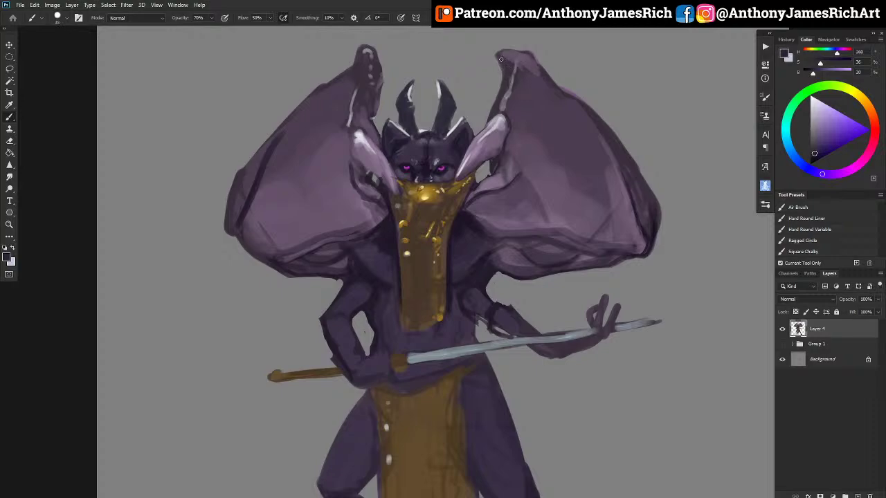
{"action": "mouse_move", "coordinate": [501, 59]}
{"action": "left_mouse_down"}
{"action": "mouse_move", "coordinate": [536, 77]}
{"action": "mouse_move", "coordinate": [509, 78]}
{"action": "mouse_move", "coordinate": [531, 76]}
{"action": "mouse_move", "coordinate": [517, 68]}
{"action": "mouse_move", "coordinate": [527, 89]}
{"action": "mouse_move", "coordinate": [536, 78]}
{"action": "mouse_move", "coordinate": [595, 195]}
{"action": "mouse_move", "coordinate": [557, 130]}
{"action": "mouse_move", "coordinate": [541, 126]}
{"action": "mouse_move", "coordinate": [556, 125]}
{"action": "mouse_move", "coordinate": [533, 110]}
{"action": "mouse_move", "coordinate": [538, 105]}
{"action": "mouse_move", "coordinate": [563, 133]}
{"action": "mouse_move", "coordinate": [525, 109]}
{"action": "mouse_move", "coordinate": [583, 169]}
{"action": "mouse_move", "coordinate": [565, 150]}
{"action": "mouse_move", "coordinate": [566, 121]}
{"action": "mouse_move", "coordinate": [562, 143]}
{"action": "mouse_move", "coordinate": [584, 146]}
{"action": "left_mouse_up"}
{"action": "left_click", "coordinate": [561, 111], "text": "alt"}
{"action": "key", "text": "bracketleft"}
{"action": "key", "text": "bracketleft"}
{"action": "key", "text": "bracketleft"}
{"action": "key", "text": "bracketleft"}
{"action": "key", "text": "bracketleft"}
{"action": "key", "text": "bracketleft"}
{"action": "key", "text": "bracketleft"}
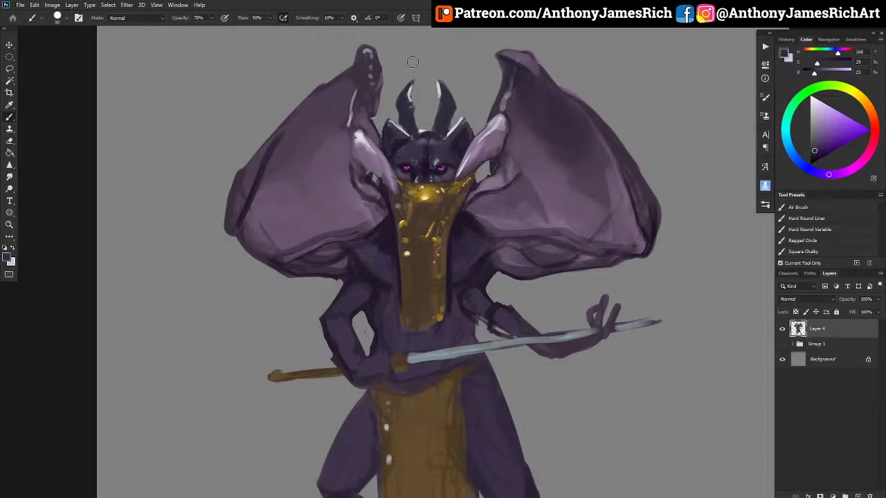
Rework the left wing's upper outer edge near the tip with sampled mauve.
{"action": "left_click", "coordinate": [528, 79], "text": "alt"}
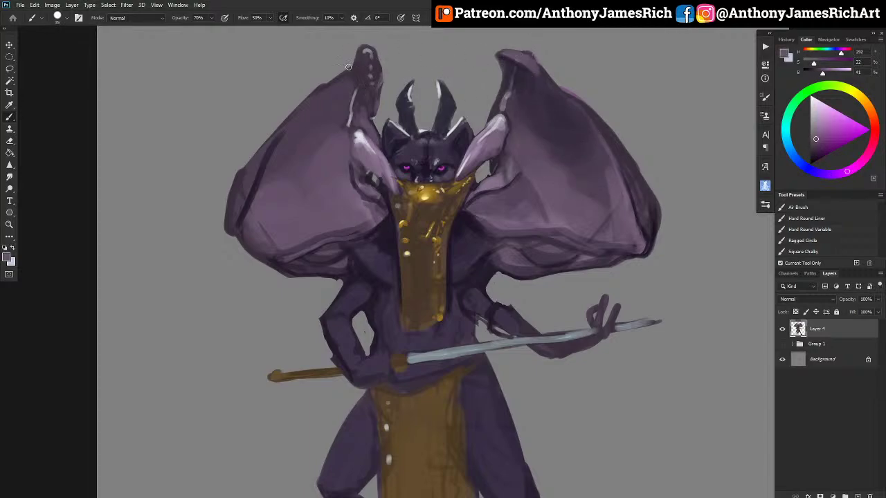
{"action": "key", "text": "bracketleft"}
{"action": "mouse_move", "coordinate": [348, 67]}
{"action": "left_mouse_down"}
{"action": "mouse_move", "coordinate": [338, 75]}
{"action": "mouse_move", "coordinate": [371, 50]}
{"action": "mouse_move", "coordinate": [357, 62]}
{"action": "mouse_move", "coordinate": [360, 52]}
{"action": "mouse_move", "coordinate": [364, 63]}
{"action": "mouse_move", "coordinate": [389, 47]}
{"action": "mouse_move", "coordinate": [382, 78]}
{"action": "mouse_move", "coordinate": [356, 67]}
{"action": "mouse_move", "coordinate": [382, 55]}
{"action": "mouse_move", "coordinate": [340, 76]}
{"action": "left_mouse_up"}
{"action": "left_click", "coordinate": [521, 92], "text": "alt"}
{"action": "left_click", "coordinate": [362, 76], "text": "alt"}
{"action": "key", "text": "bracketright"}
{"action": "key", "text": "bracketright"}
{"action": "key", "text": "bracketright"}
Retouch the golden collar's upper right corner with a smaller brush and sampled brown and dark purple.
{"action": "scroll", "coordinate": [335, 94], "scroll_direction": "down", "scroll_amount": 5}
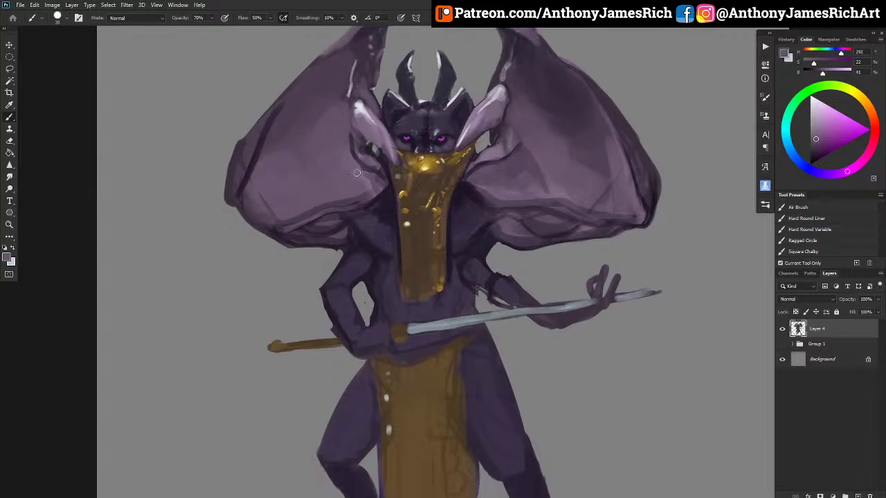
{"action": "scroll", "coordinate": [355, 162], "scroll_direction": "down", "scroll_amount": 2}
{"action": "scroll", "coordinate": [356, 154], "scroll_direction": "up", "scroll_amount": 4}
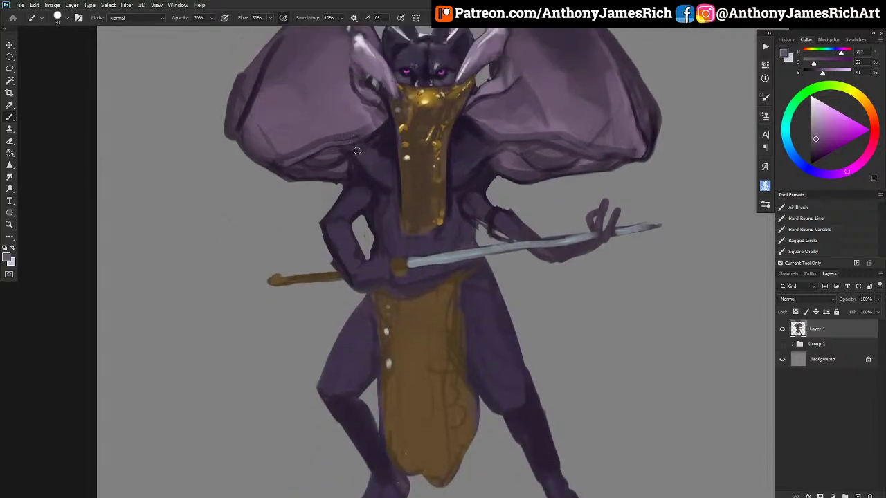
{"action": "scroll", "coordinate": [356, 143], "scroll_direction": "down", "scroll_amount": 1}
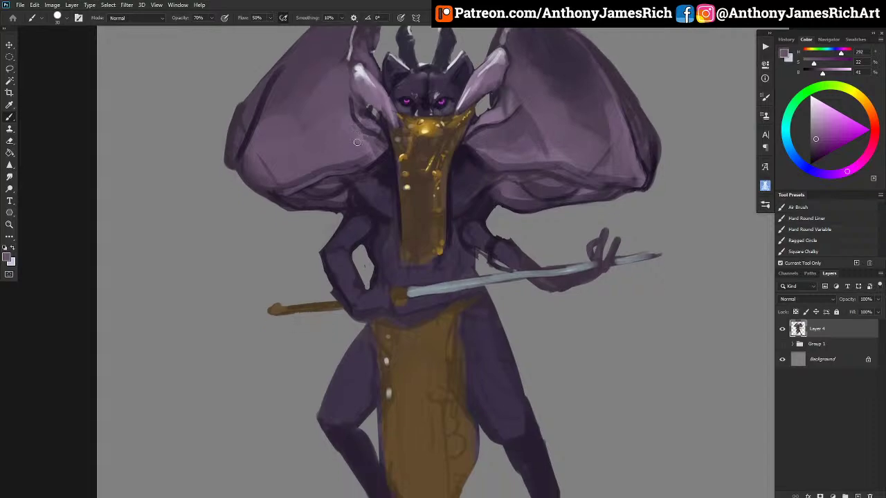
{"action": "scroll", "coordinate": [357, 143], "scroll_direction": "up", "scroll_amount": 2}
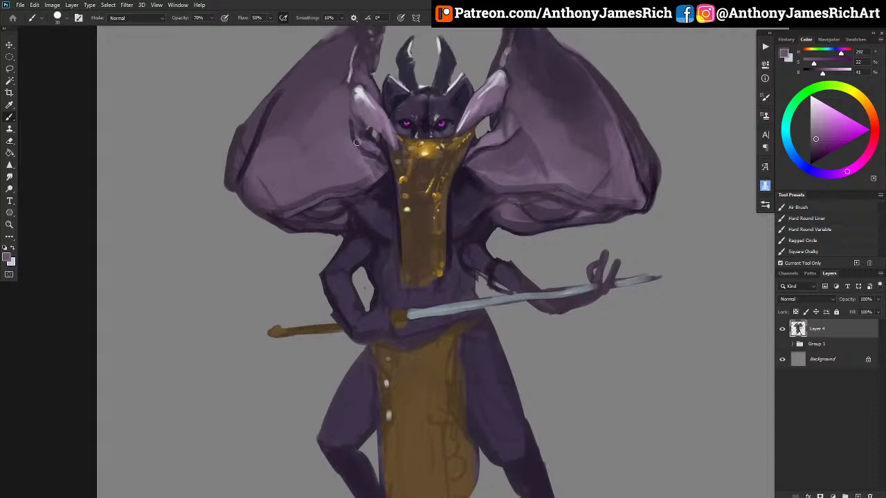
{"action": "left_click", "coordinate": [454, 82], "text": "alt"}
{"action": "key", "text": "["}
{"action": "key", "text": "["}
{"action": "key", "text": "["}
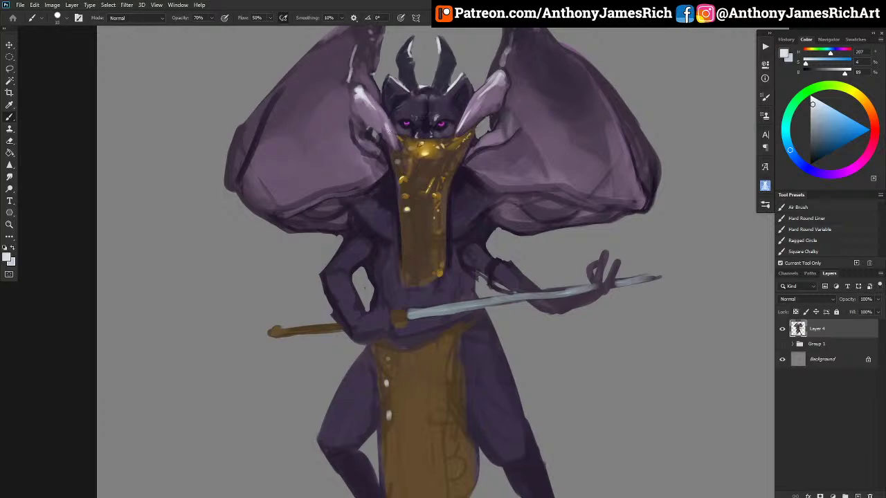
{"action": "left_click", "coordinate": [468, 143], "text": "alt"}
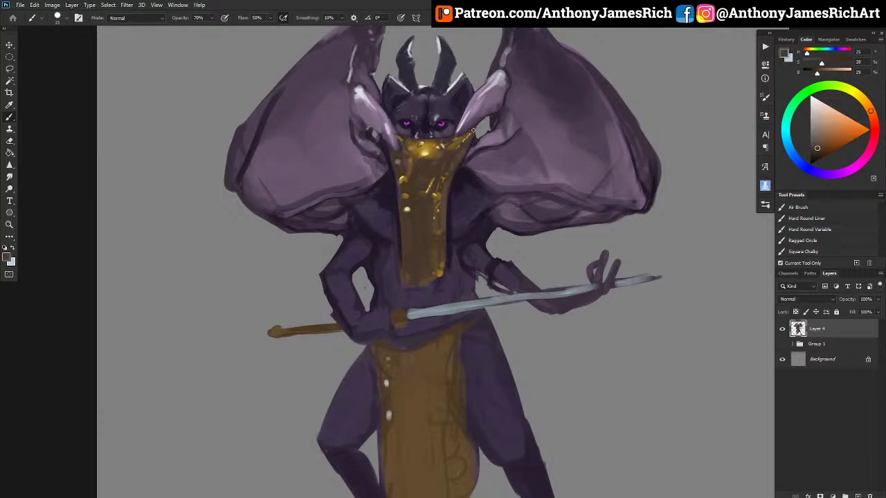
{"action": "left_click", "coordinate": [477, 169], "text": "alt"}
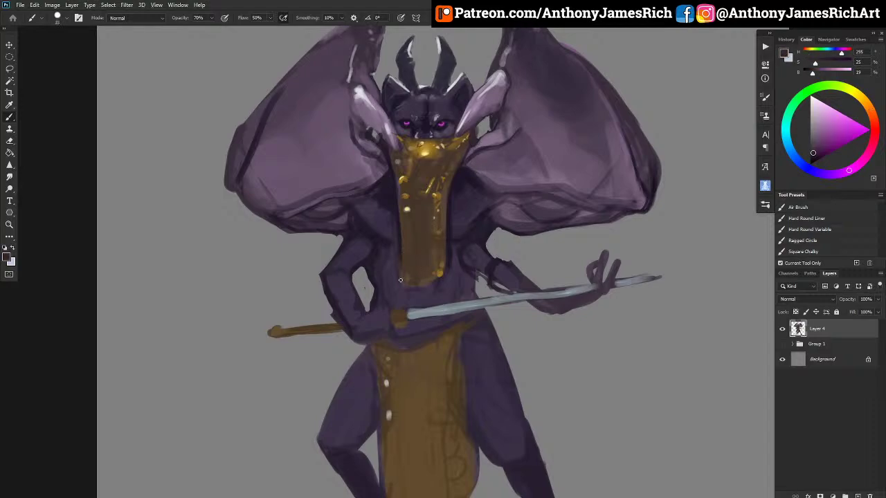
Fade the lower end of the golden chest cloth into the torso with a large brush and sampled dark purples.
{"action": "left_click", "coordinate": [395, 309], "text": "alt"}
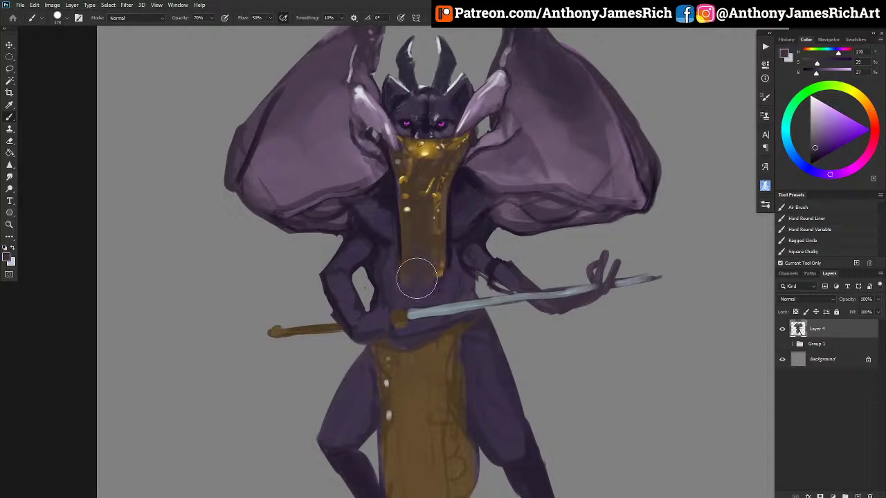
{"action": "left_click", "coordinate": [386, 223], "text": "alt"}
{"action": "mouse_move", "coordinate": [401, 273]}
{"action": "left_mouse_down"}
{"action": "mouse_move", "coordinate": [404, 235]}
{"action": "mouse_move", "coordinate": [415, 282]}
{"action": "mouse_move", "coordinate": [422, 224]}
{"action": "mouse_move", "coordinate": [406, 266]}
{"action": "mouse_move", "coordinate": [388, 284]}
{"action": "mouse_move", "coordinate": [394, 290]}
{"action": "mouse_move", "coordinate": [399, 269]}
{"action": "left_mouse_up"}
{"action": "key", "text": "bracketleft"}
{"action": "key", "text": "bracketleft"}
{"action": "key", "text": "bracketleft"}
{"action": "key", "text": "bracketleft"}
{"action": "key", "text": "bracketleft"}
{"action": "key", "text": "bracketleft"}
{"action": "key", "text": "bracketleft"}
{"action": "key", "text": "bracketleft"}
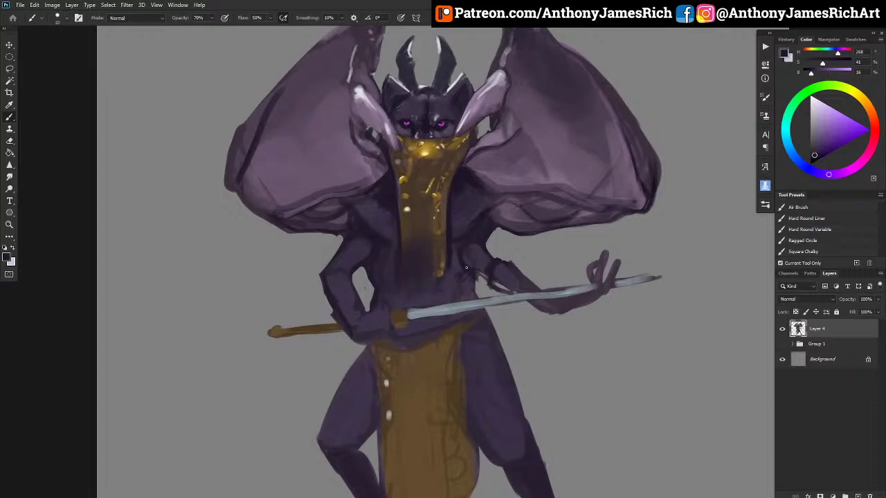
Shade the right arm beside the torso and add raised fingers to the open right hand above the blade with sampled purple.
{"action": "key", "text": "bracketright"}
{"action": "mouse_move", "coordinate": [459, 265]}
{"action": "left_mouse_down"}
{"action": "mouse_move", "coordinate": [474, 244]}
{"action": "mouse_move", "coordinate": [459, 260]}
{"action": "left_mouse_up"}
{"action": "left_click", "coordinate": [484, 250], "text": "alt"}
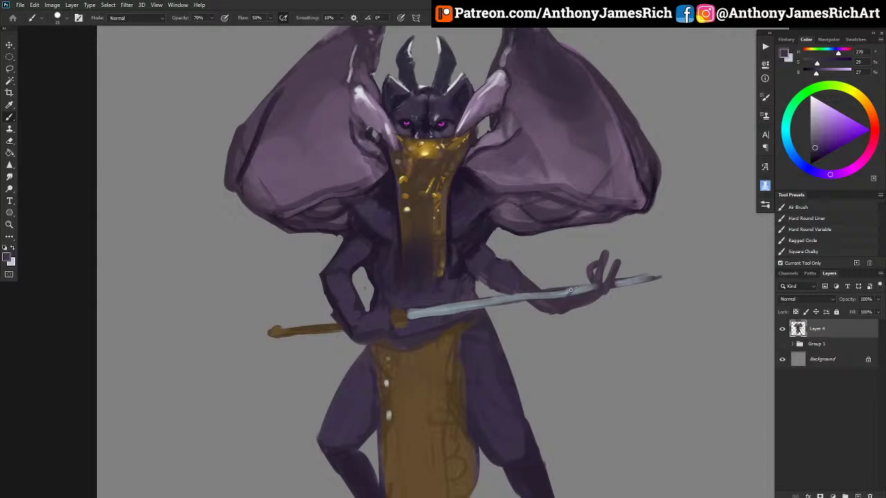
{"action": "mouse_move", "coordinate": [570, 290]}
{"action": "left_mouse_down"}
{"action": "mouse_move", "coordinate": [576, 285]}
{"action": "mouse_move", "coordinate": [559, 307]}
{"action": "mouse_move", "coordinate": [571, 303]}
{"action": "mouse_move", "coordinate": [567, 288]}
{"action": "mouse_move", "coordinate": [546, 305]}
{"action": "mouse_move", "coordinate": [569, 289]}
{"action": "mouse_move", "coordinate": [567, 271]}
{"action": "left_mouse_up"}
{"action": "mouse_move", "coordinate": [585, 270]}
{"action": "left_mouse_down"}
{"action": "mouse_move", "coordinate": [583, 253]}
{"action": "mouse_move", "coordinate": [579, 287]}
{"action": "left_mouse_up"}
Outline the fingers of the left hand gripping the sword hilt with sampled dark purple.
{"action": "left_click", "coordinate": [388, 201], "text": "alt"}
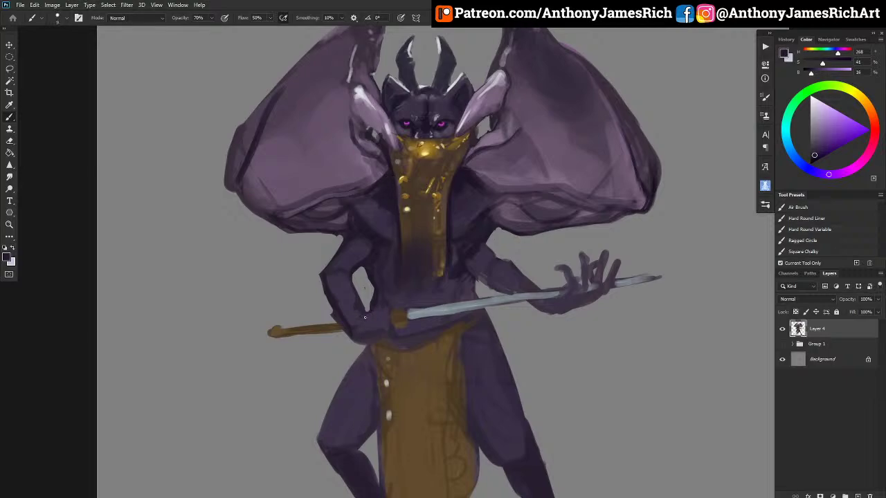
{"action": "mouse_move", "coordinate": [372, 315]}
{"action": "left_mouse_down"}
{"action": "mouse_move", "coordinate": [375, 324]}
{"action": "mouse_move", "coordinate": [381, 312]}
{"action": "left_mouse_up"}
{"action": "key", "text": "bracketright"}
{"action": "mouse_move", "coordinate": [380, 308]}
{"action": "left_mouse_down"}
{"action": "mouse_move", "coordinate": [388, 325]}
{"action": "mouse_move", "coordinate": [361, 339]}
{"action": "mouse_move", "coordinate": [366, 328]}
{"action": "mouse_move", "coordinate": [385, 332]}
{"action": "mouse_move", "coordinate": [378, 361]}
{"action": "left_mouse_up"}
{"action": "key", "text": "bracketright"}
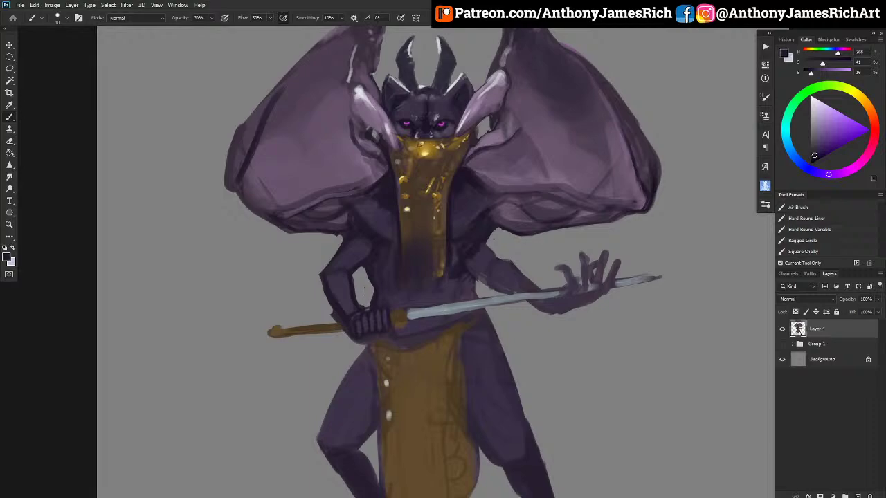
Reshape the bent left arm from shoulder to elbow with a larger brush and sampled purples.
{"action": "left_click", "coordinate": [349, 297], "text": "alt"}
{"action": "key", "text": "bracketright"}
{"action": "left_click_drag", "start_coordinate": [362, 269], "coordinate": [360, 270]}
{"action": "key", "text": "bracketright"}
{"action": "key", "text": "bracketright"}
{"action": "left_click", "coordinate": [370, 261], "text": "alt"}
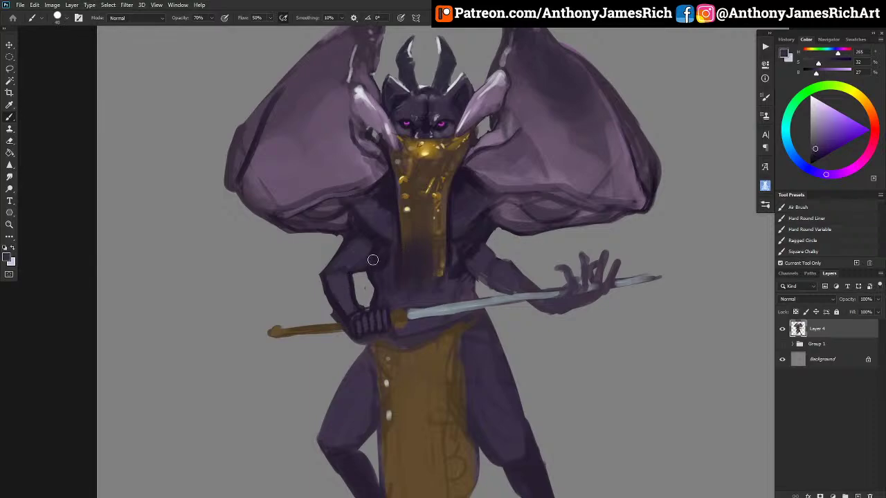
{"action": "left_click", "coordinate": [350, 267], "text": "alt"}
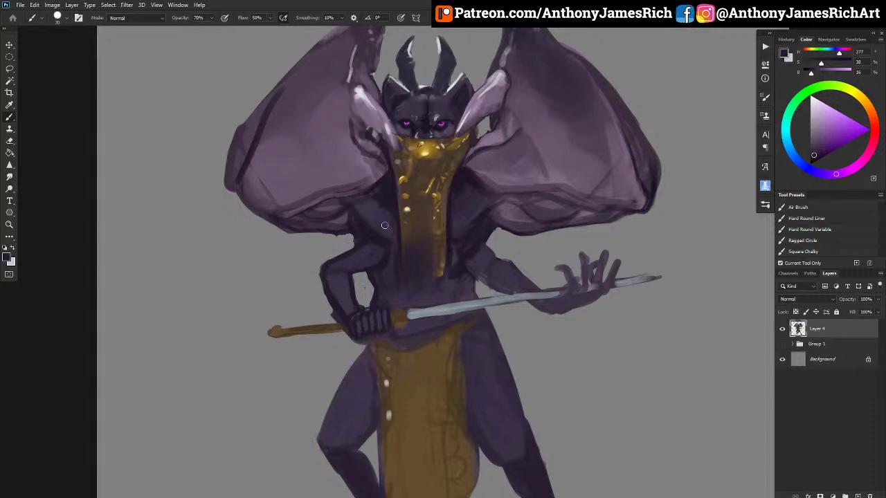
Outline both thighs and their inner muscle contours in dark purple with a smaller brush.
{"action": "key", "text": "bracketleft"}
{"action": "key", "text": "bracketleft"}
{"action": "key", "text": "bracketleft"}
{"action": "mouse_move", "coordinate": [358, 345]}
{"action": "left_mouse_down"}
{"action": "mouse_move", "coordinate": [319, 443]}
{"action": "mouse_move", "coordinate": [332, 452]}
{"action": "mouse_move", "coordinate": [339, 432]}
{"action": "mouse_move", "coordinate": [350, 449]}
{"action": "mouse_move", "coordinate": [375, 394]}
{"action": "mouse_move", "coordinate": [339, 433]}
{"action": "mouse_move", "coordinate": [374, 372]}
{"action": "mouse_move", "coordinate": [326, 436]}
{"action": "left_mouse_up"}
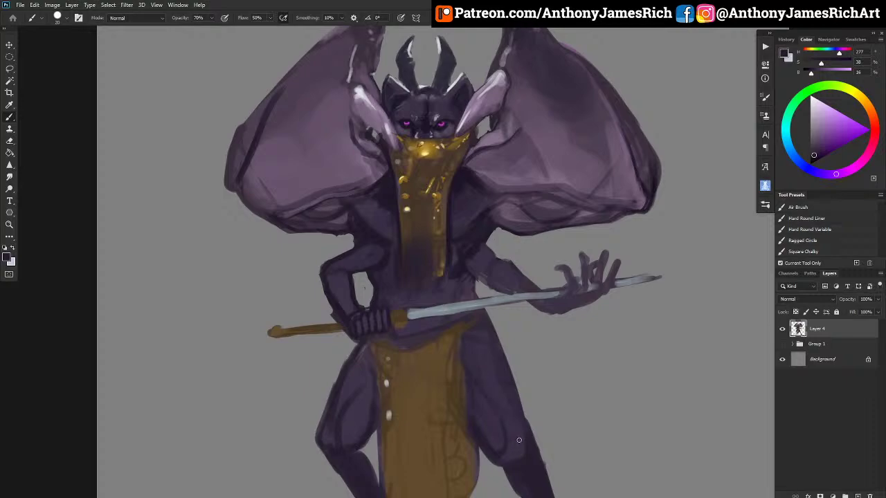
{"action": "mouse_move", "coordinate": [527, 380]}
{"action": "left_mouse_down"}
{"action": "mouse_move", "coordinate": [521, 416]}
{"action": "mouse_move", "coordinate": [495, 335]}
{"action": "mouse_move", "coordinate": [521, 419]}
{"action": "left_mouse_up"}
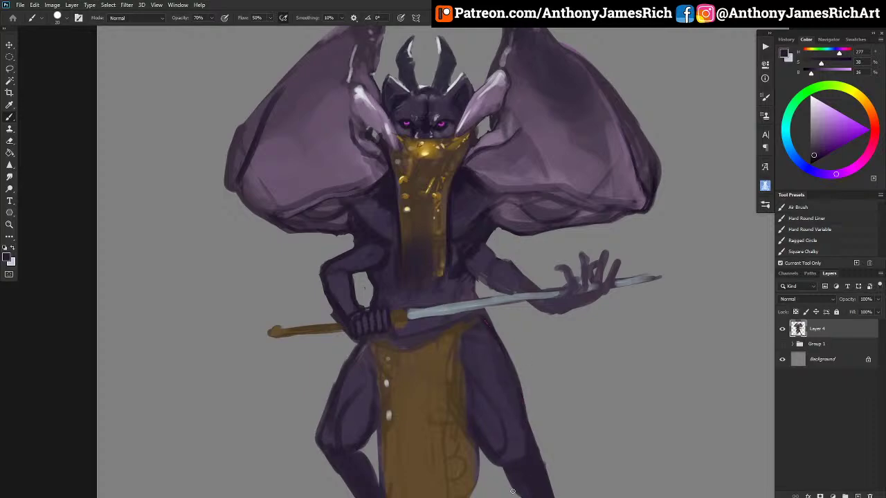
Dab sampled brown over the faded lower end of the chest cloth and blend it into the torso with sampled purple.
{"action": "scroll", "coordinate": [528, 360], "scroll_direction": "up", "scroll_amount": 3}
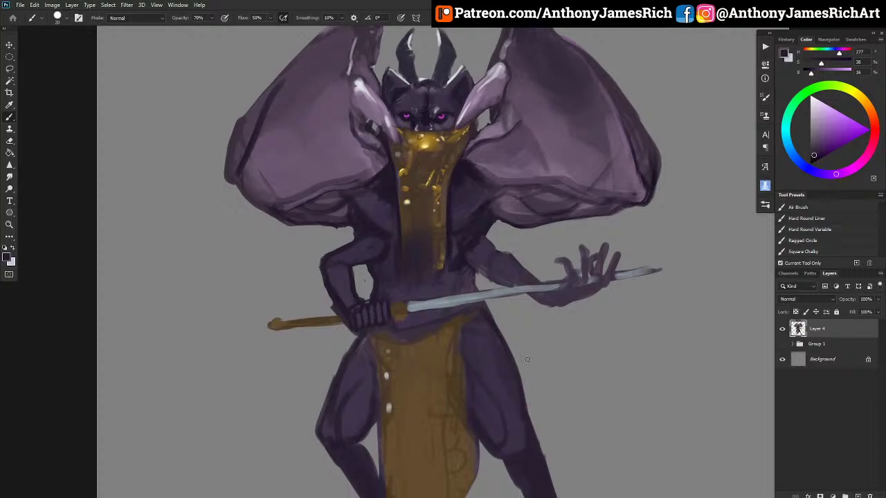
{"action": "scroll", "coordinate": [528, 359], "scroll_direction": "up", "scroll_amount": 1}
{"action": "scroll", "coordinate": [520, 328], "scroll_direction": "down", "scroll_amount": 8}
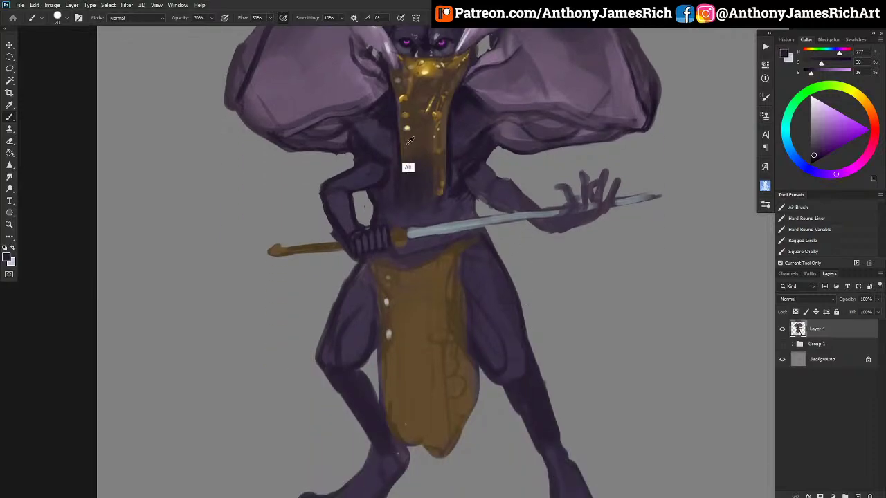
{"action": "left_click", "coordinate": [407, 165], "text": "alt"}
{"action": "key", "text": "]"}
{"action": "mouse_move", "coordinate": [419, 156]}
{"action": "left_mouse_down"}
{"action": "mouse_move", "coordinate": [411, 173]}
{"action": "mouse_move", "coordinate": [420, 176]}
{"action": "left_mouse_up"}
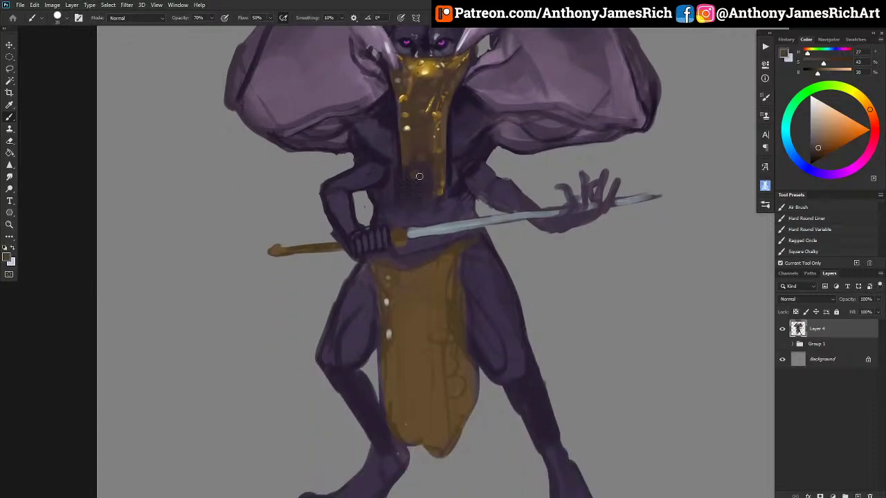
{"action": "left_click", "coordinate": [442, 204], "text": "alt"}
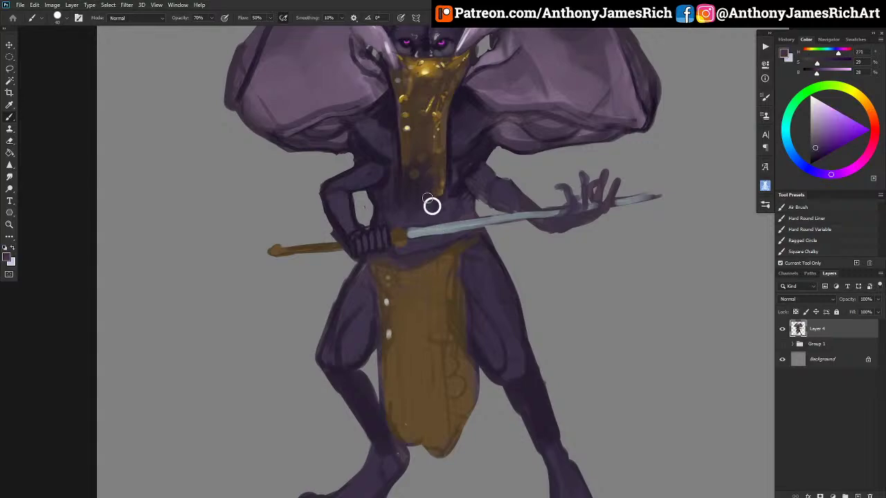
Clean up the chest cloth's lower end and left edge with a small brush and sampled purples.
{"action": "key", "text": "["}
{"action": "key", "text": "["}
{"action": "key", "text": "["}
{"action": "key", "text": "["}
{"action": "key", "text": "["}
{"action": "key", "text": "["}
{"action": "key", "text": "["}
{"action": "key", "text": "["}
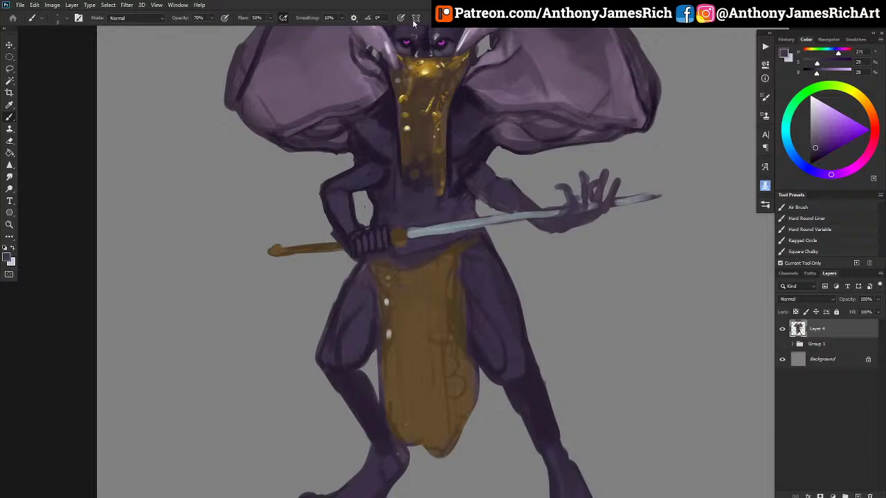
{"action": "scroll", "coordinate": [418, 28], "scroll_direction": "up", "scroll_amount": 5}
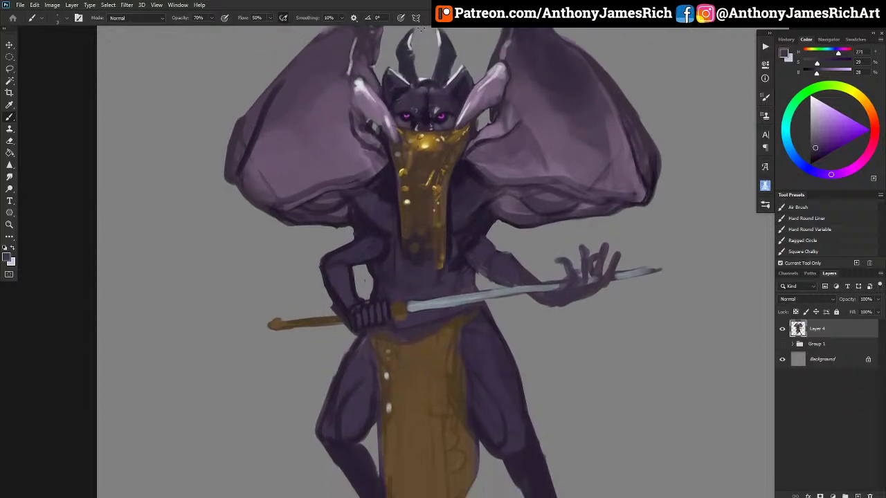
{"action": "scroll", "coordinate": [420, 28], "scroll_direction": "down", "scroll_amount": 2}
{"action": "left_click", "coordinate": [431, 245], "text": "alt"}
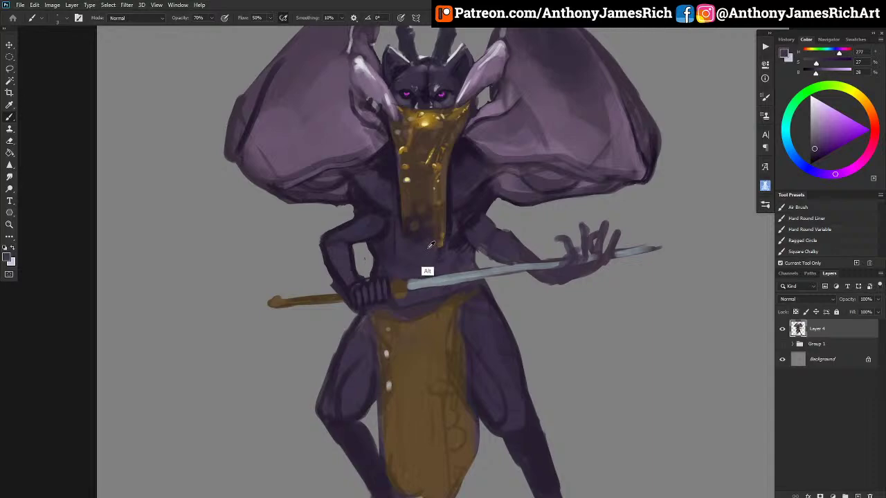
{"action": "left_click", "coordinate": [400, 203], "text": "alt"}
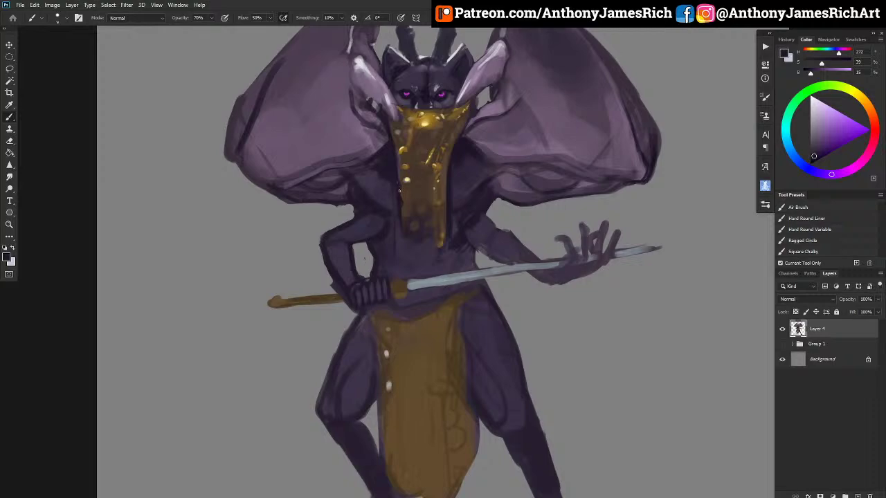
Dot the chest cloth's left edge and middle with round spots of sampled gold, enlarging the brush.
{"action": "left_click", "coordinate": [405, 189], "text": "alt"}
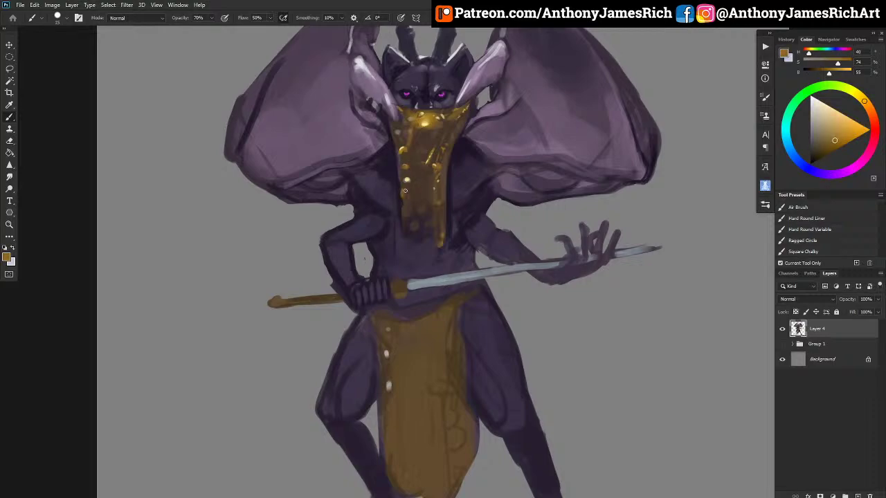
{"action": "key", "text": "]"}
{"action": "key", "text": "]"}
{"action": "key", "text": "]"}
{"action": "key", "text": "]"}
{"action": "key", "text": "]"}
{"action": "left_click", "coordinate": [415, 227]}
{"action": "left_click", "coordinate": [418, 183]}
Add pale yellow highlights to the chest cloth's spots, right edge and collar with a smaller brush.
{"action": "key", "text": "["}
{"action": "key", "text": "["}
{"action": "left_click", "coordinate": [426, 122], "text": "alt"}
{"action": "left_click", "coordinate": [416, 179]}
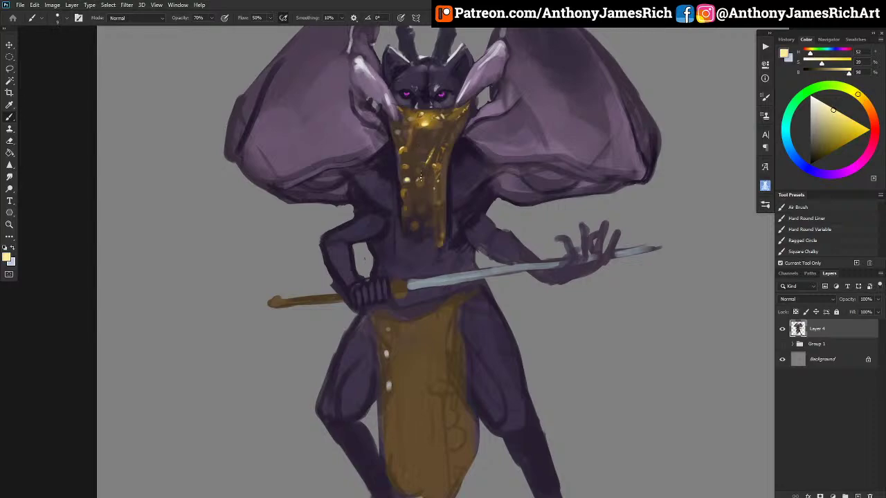
{"action": "left_click", "coordinate": [443, 194]}
{"action": "key", "text": "bracketright"}
{"action": "key", "text": "bracketleft"}
{"action": "left_click", "coordinate": [430, 112]}
Trim the chest cloth's edge with sampled dark purple and touch up the right wing's lower folds with sampled mauve.
{"action": "left_click", "coordinate": [392, 193], "text": "alt"}
{"action": "key", "text": "bracketleft"}
{"action": "key", "text": "bracketleft"}
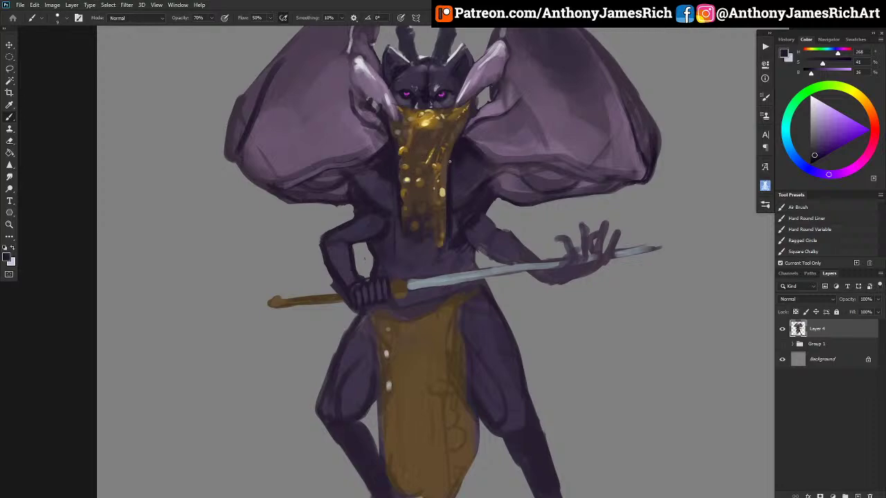
{"action": "left_click", "coordinate": [465, 127], "text": "alt"}
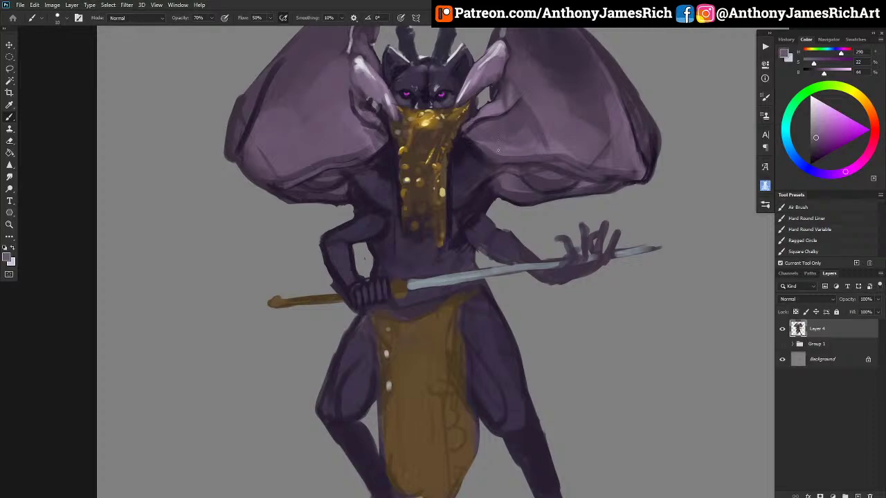
{"action": "left_click_drag", "start_coordinate": [498, 150], "coordinate": [516, 194]}
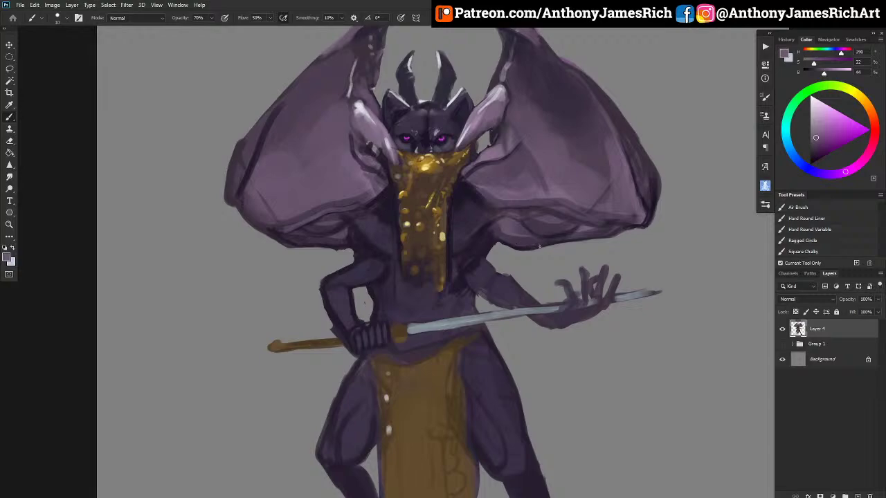
Paint over the right eye in sampled dark purple and redraw its iris as a small magenta arc.
{"action": "scroll", "coordinate": [544, 243], "scroll_direction": "up", "scroll_amount": 3}
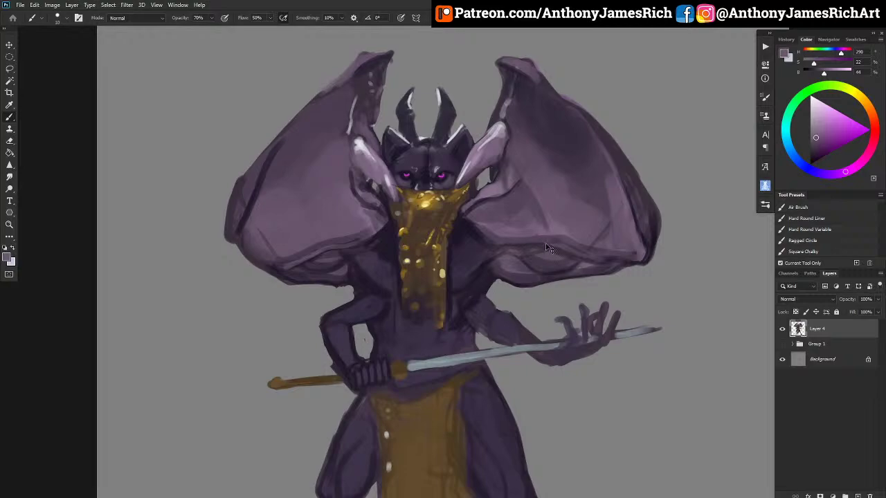
{"action": "key", "text": "ctrl+plus"}
{"action": "key", "text": "ctrl+plus"}
{"action": "scroll", "coordinate": [545, 243], "scroll_direction": "up", "scroll_amount": 3}
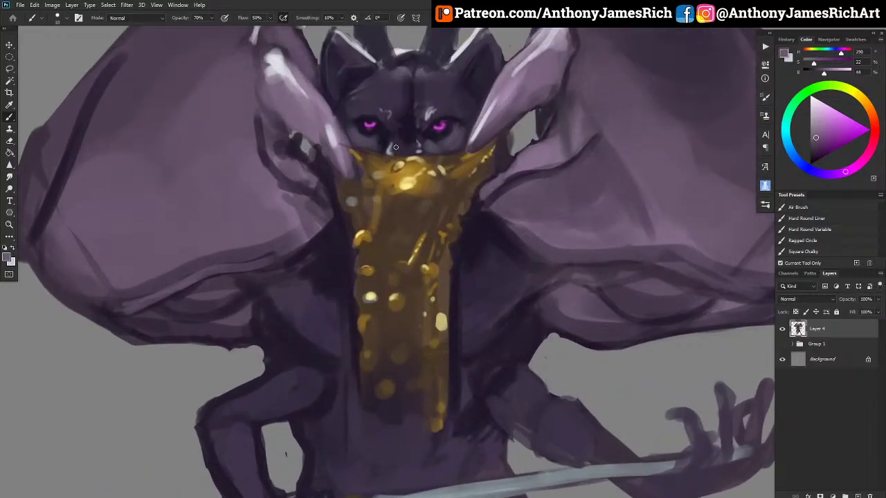
{"action": "left_click", "coordinate": [371, 123], "text": "alt"}
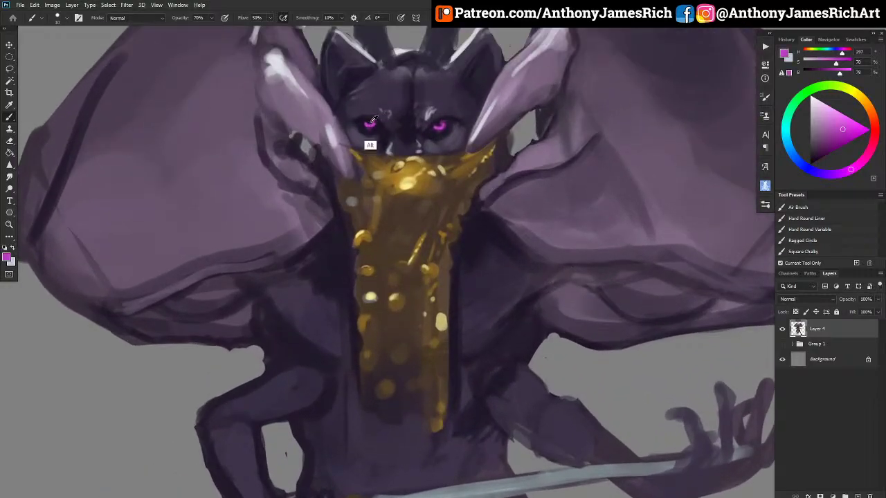
{"action": "left_click", "coordinate": [372, 119], "text": "alt"}
{"action": "left_click", "coordinate": [372, 121], "text": "alt"}
{"action": "left_click", "coordinate": [378, 116], "text": "alt"}
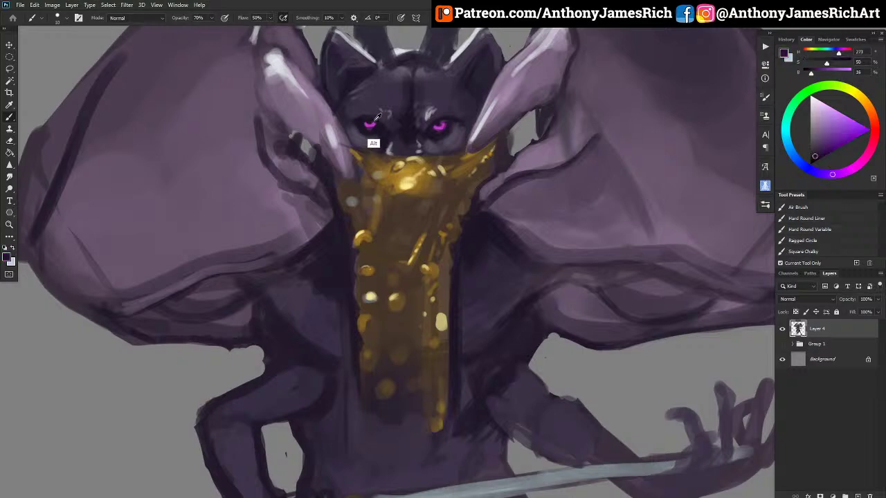
{"action": "left_click_drag", "start_coordinate": [435, 130], "coordinate": [442, 126]}
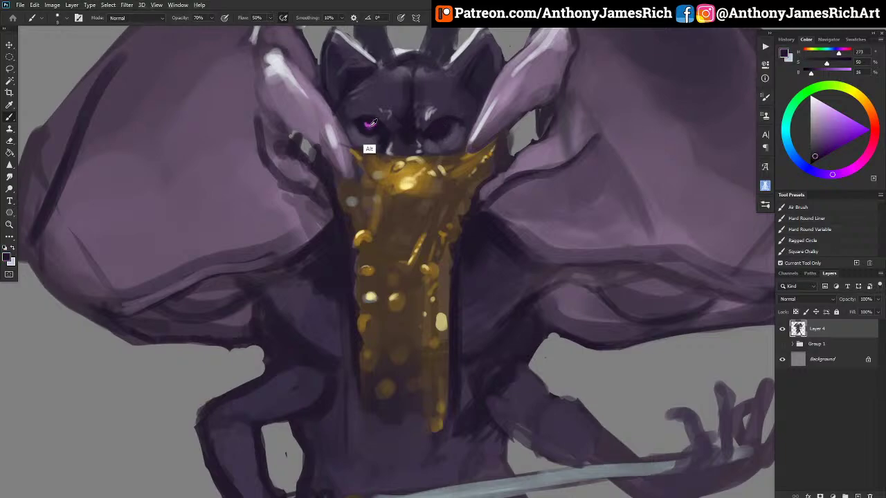
{"action": "left_click", "coordinate": [371, 124], "text": "alt"}
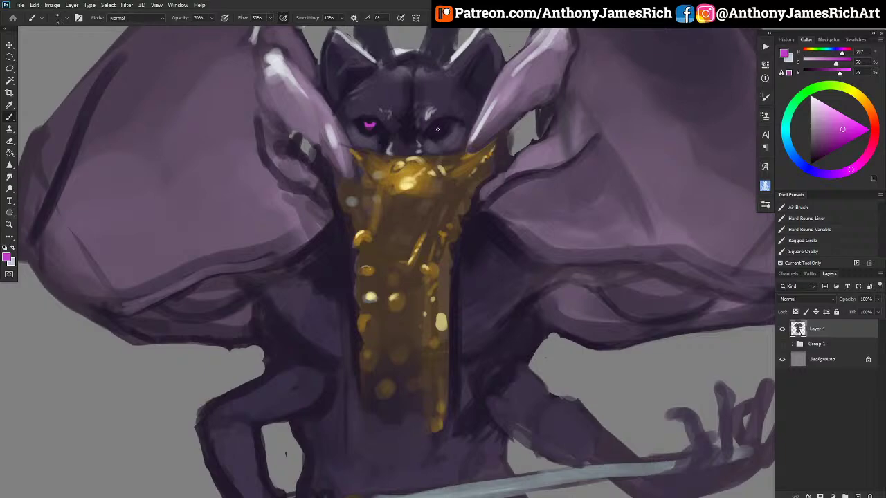
{"action": "left_click_drag", "start_coordinate": [437, 129], "coordinate": [442, 126]}
{"action": "left_click", "coordinate": [431, 130], "text": "alt"}
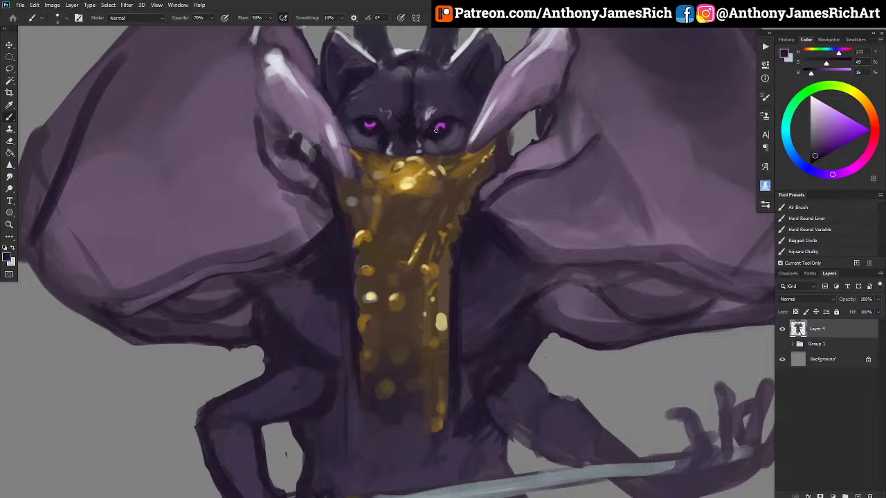
{"action": "left_click_drag", "start_coordinate": [437, 129], "coordinate": [440, 128]}
Cover the left eye with sampled dark purple and repaint its iris in magenta sampled from the right eye.
{"action": "left_click", "coordinate": [370, 125], "text": "alt"}
{"action": "left_click", "coordinate": [377, 131], "text": "alt"}
{"action": "key", "text": "]"}
{"action": "key", "text": "]"}
{"action": "key", "text": "]"}
{"action": "key", "text": "]"}
{"action": "left_click", "coordinate": [365, 125]}
{"action": "key", "text": "["}
{"action": "mouse_move", "coordinate": [366, 125]}
{"action": "left_mouse_down"}
{"action": "mouse_move", "coordinate": [378, 127]}
{"action": "mouse_move", "coordinate": [367, 126]}
{"action": "left_mouse_up"}
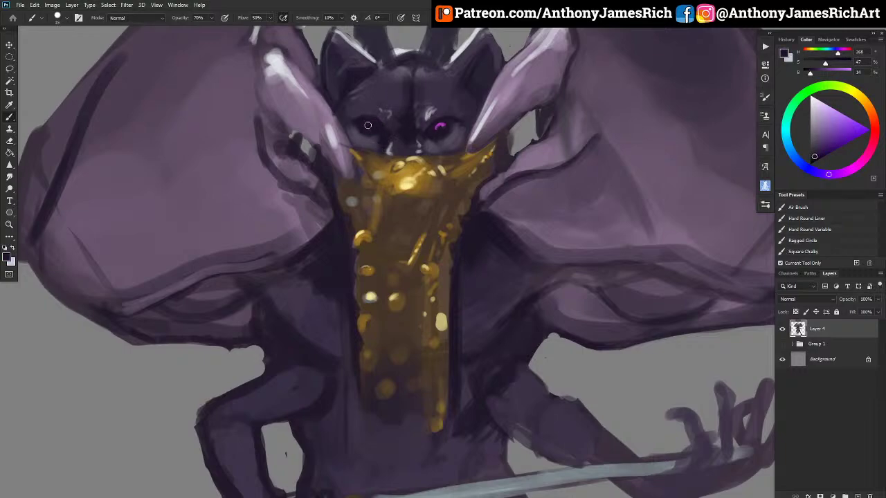
{"action": "left_click", "coordinate": [441, 126], "text": "alt"}
{"action": "left_click_drag", "start_coordinate": [369, 125], "coordinate": [369, 123]}
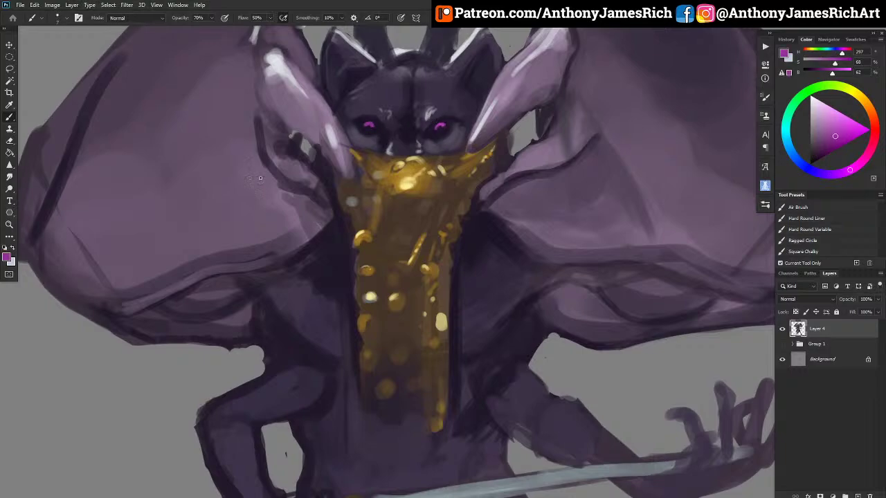
Draw a small brown ring on each side of the chest and a chain of links from each shoulder to the golden cloth.
{"action": "scroll", "coordinate": [260, 177], "scroll_direction": "down", "scroll_amount": 5}
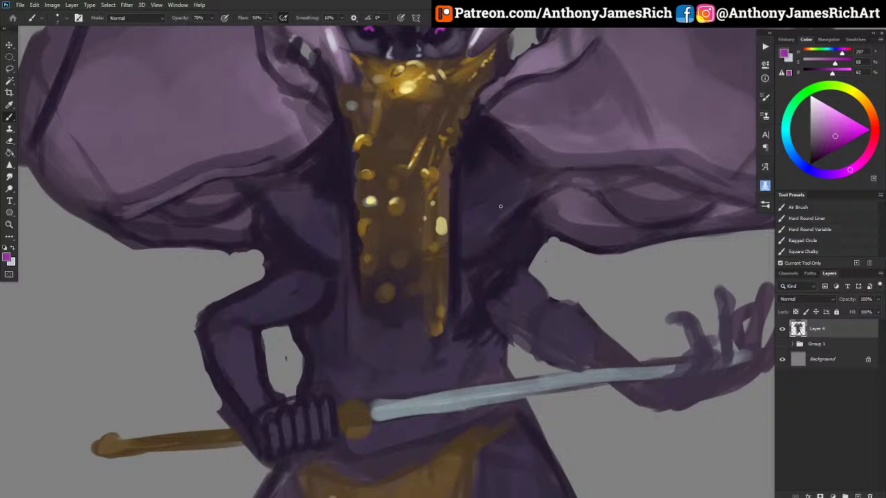
{"action": "left_click", "coordinate": [425, 118], "text": "alt"}
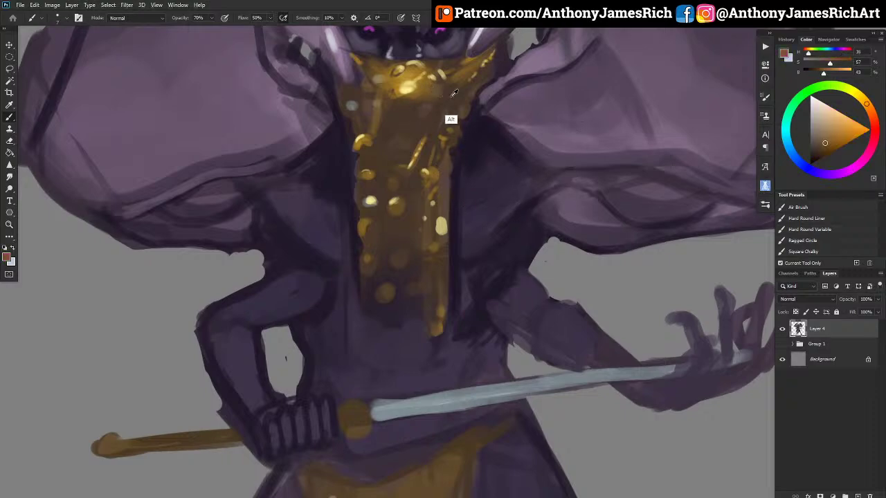
{"action": "left_click", "coordinate": [450, 121], "text": "alt"}
{"action": "mouse_move", "coordinate": [485, 255]}
{"action": "left_mouse_down"}
{"action": "mouse_move", "coordinate": [492, 249]}
{"action": "mouse_move", "coordinate": [482, 255]}
{"action": "left_mouse_up"}
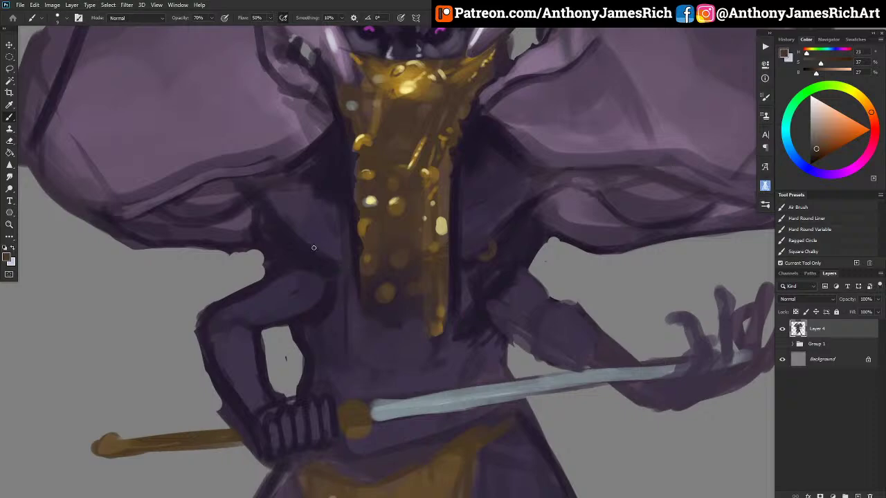
{"action": "mouse_move", "coordinate": [313, 248]}
{"action": "left_mouse_down"}
{"action": "mouse_move", "coordinate": [322, 260]}
{"action": "mouse_move", "coordinate": [330, 253]}
{"action": "left_mouse_up"}
{"action": "mouse_move", "coordinate": [315, 154]}
{"action": "left_mouse_down"}
{"action": "mouse_move", "coordinate": [316, 178]}
{"action": "mouse_move", "coordinate": [325, 175]}
{"action": "mouse_move", "coordinate": [333, 203]}
{"action": "mouse_move", "coordinate": [336, 190]}
{"action": "mouse_move", "coordinate": [347, 221]}
{"action": "mouse_move", "coordinate": [339, 204]}
{"action": "mouse_move", "coordinate": [357, 225]}
{"action": "left_mouse_up"}
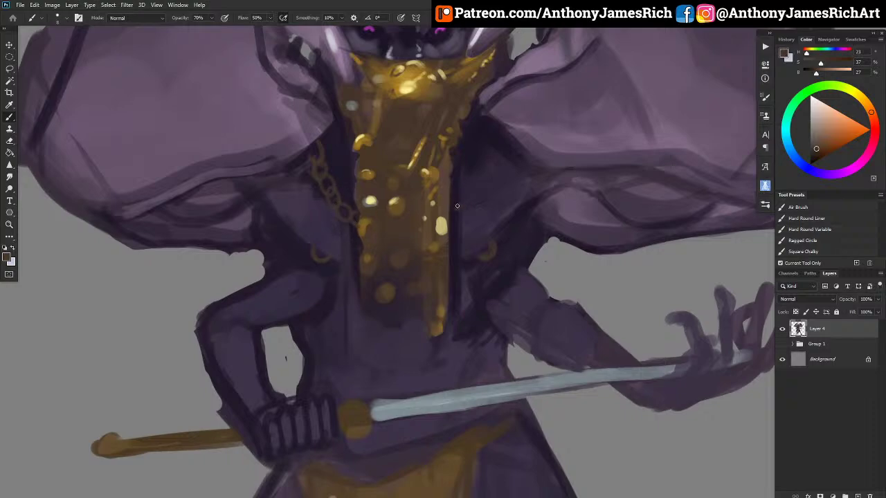
{"action": "mouse_move", "coordinate": [457, 193]}
{"action": "left_mouse_down"}
{"action": "mouse_move", "coordinate": [474, 180]}
{"action": "mouse_move", "coordinate": [468, 186]}
{"action": "mouse_move", "coordinate": [487, 136]}
{"action": "left_mouse_up"}
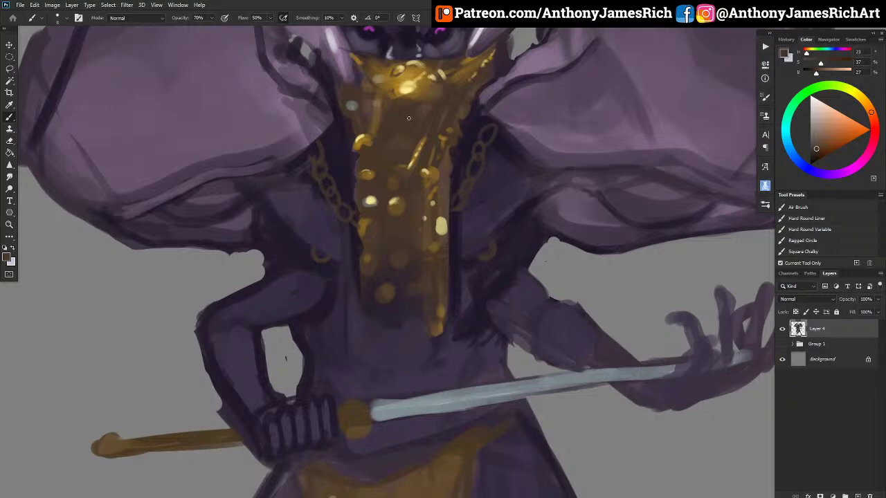
Brighten the links of both shoulder chains with sampled gold and pale yellow, and darken around them with sampled purple.
{"action": "left_click", "coordinate": [423, 81], "text": "alt"}
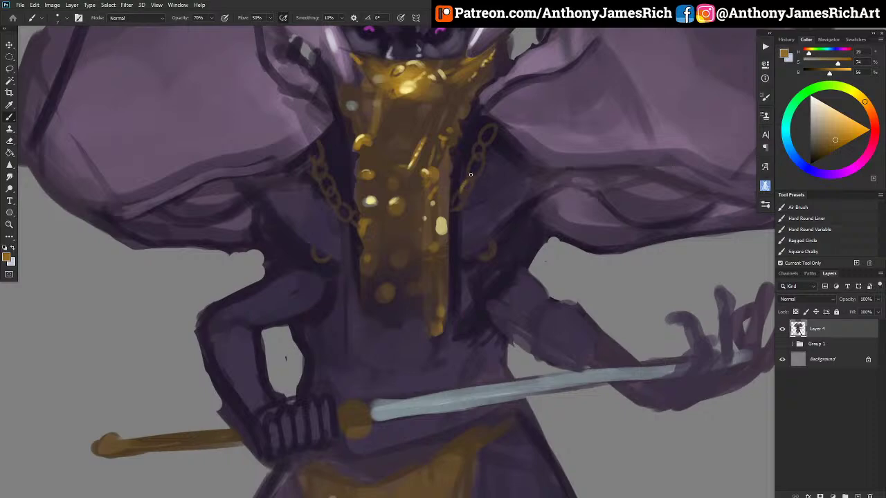
{"action": "left_click_drag", "start_coordinate": [471, 174], "coordinate": [475, 150]}
{"action": "left_click_drag", "start_coordinate": [321, 166], "coordinate": [349, 218]}
{"action": "left_click", "coordinate": [408, 88], "text": "alt"}
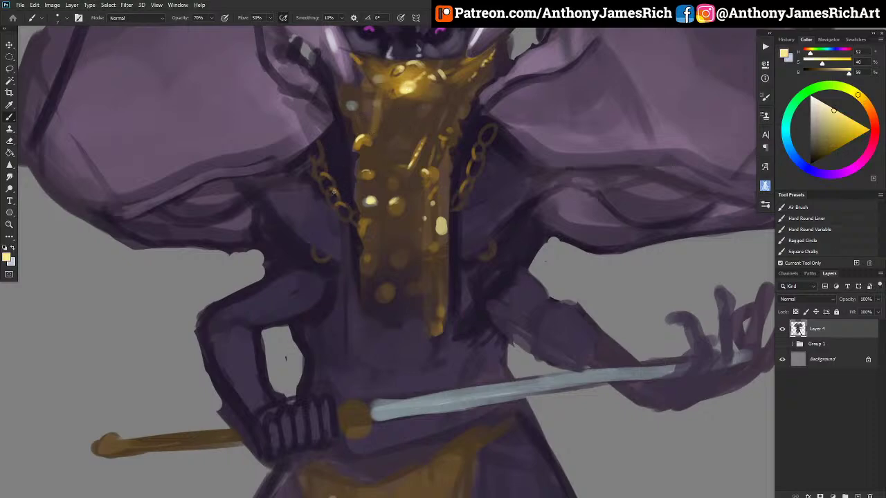
{"action": "left_click_drag", "start_coordinate": [342, 210], "coordinate": [351, 214]}
{"action": "left_click", "coordinate": [475, 148], "text": "alt"}
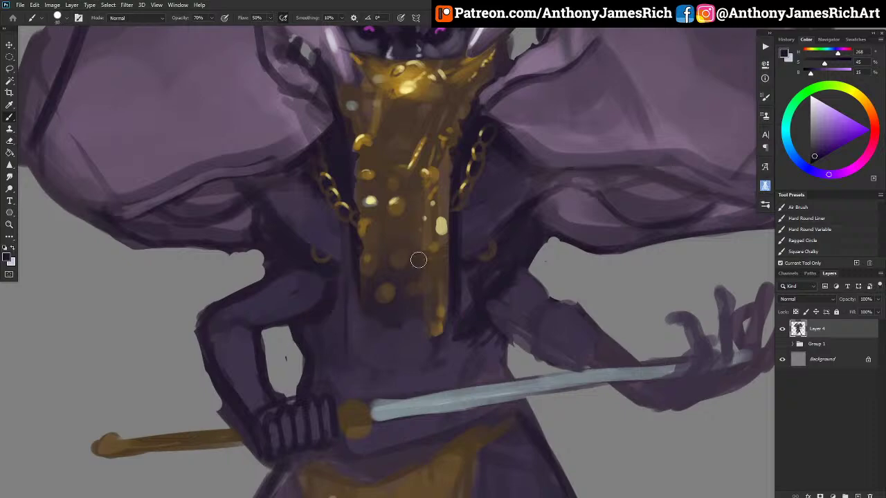
Repaint both chest rings with a smaller brush in sampled gold, refining them with sampled dark purple and pale yellow.
{"action": "left_click", "coordinate": [432, 198], "text": "alt"}
{"action": "key", "text": "bracketleft"}
{"action": "key", "text": "bracketleft"}
{"action": "key", "text": "bracketleft"}
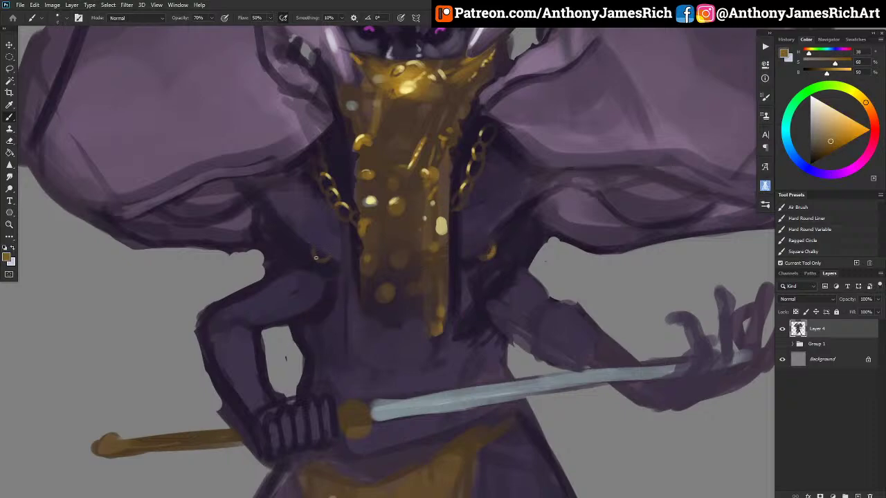
{"action": "left_click_drag", "start_coordinate": [314, 251], "coordinate": [329, 260]}
{"action": "left_click", "coordinate": [484, 252], "text": "alt"}
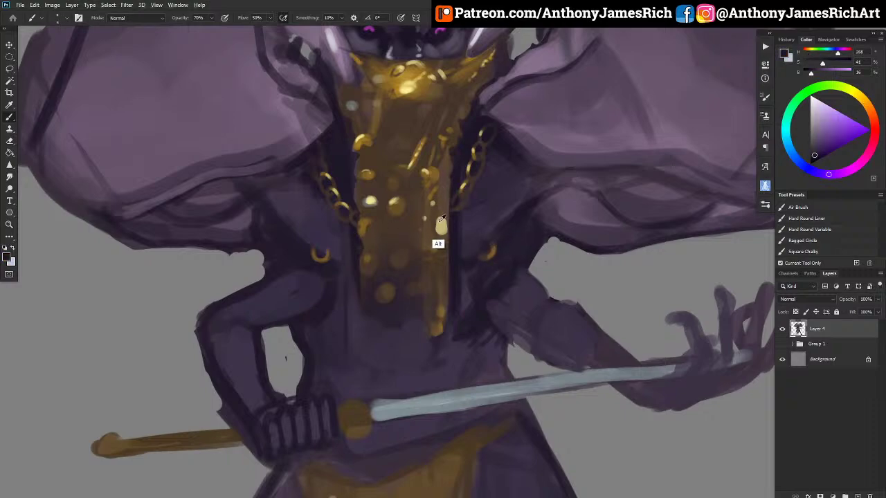
{"action": "left_click", "coordinate": [442, 245], "text": "alt"}
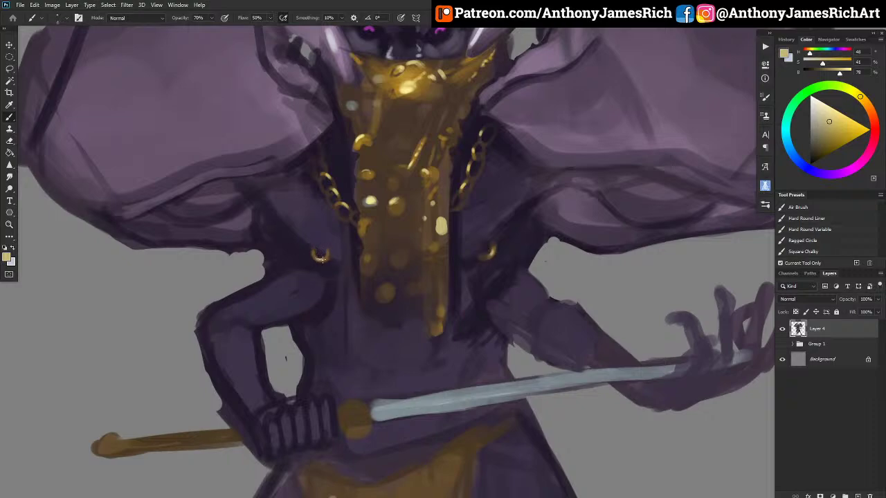
Sample muted purples from the wing and touch up the inner wing edge beside the gold collar with small brush strokes.
{"action": "left_click", "coordinate": [333, 83], "text": "alt"}
{"action": "left_click", "coordinate": [313, 116], "text": "alt"}
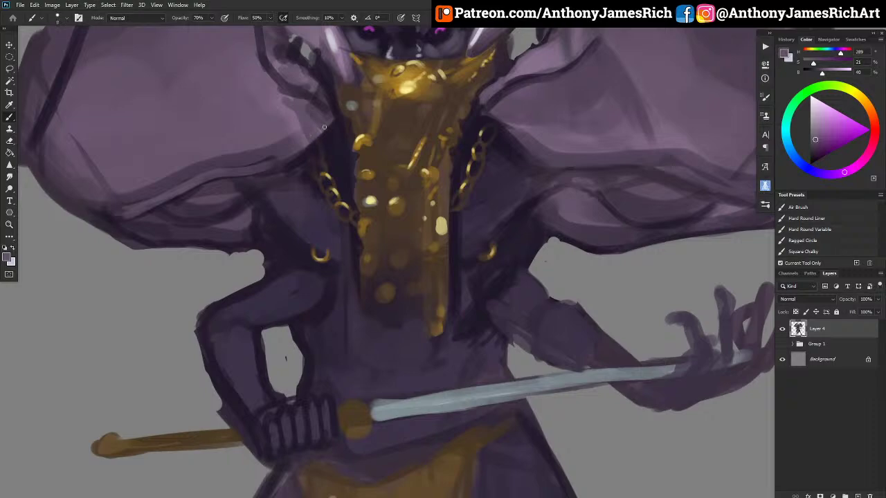
{"action": "mouse_move", "coordinate": [334, 114]}
{"action": "left_mouse_down"}
{"action": "mouse_move", "coordinate": [315, 108]}
{"action": "mouse_move", "coordinate": [334, 103]}
{"action": "mouse_move", "coordinate": [317, 84]}
{"action": "mouse_move", "coordinate": [333, 104]}
{"action": "left_mouse_up"}
{"action": "key", "text": "bracketleft"}
{"action": "key", "text": "bracketleft"}
{"action": "key", "text": "bracketleft"}
{"action": "key", "text": "bracketleft"}
{"action": "left_click_drag", "start_coordinate": [307, 76], "coordinate": [330, 96]}
Sample dark and mid purples around the collar and paint the wing edge around the background gap beside the face.
{"action": "scroll", "coordinate": [358, 88], "scroll_direction": "up", "scroll_amount": 3}
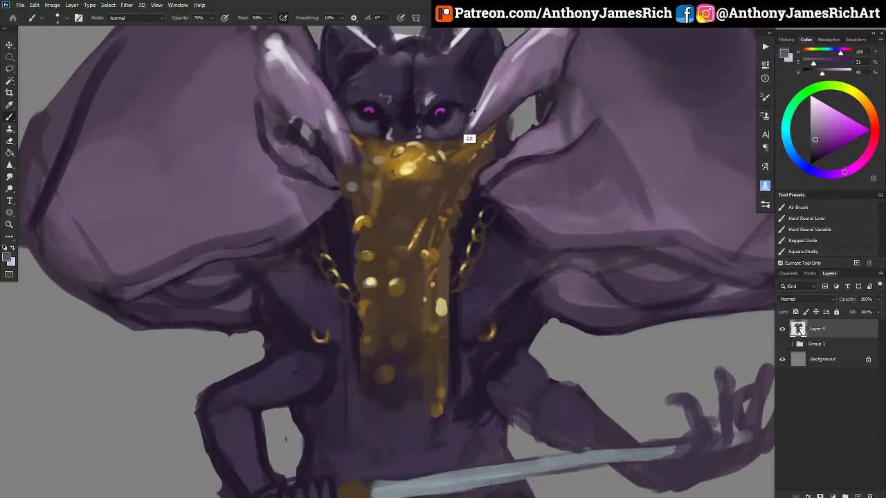
{"action": "left_click", "coordinate": [468, 133], "text": "alt"}
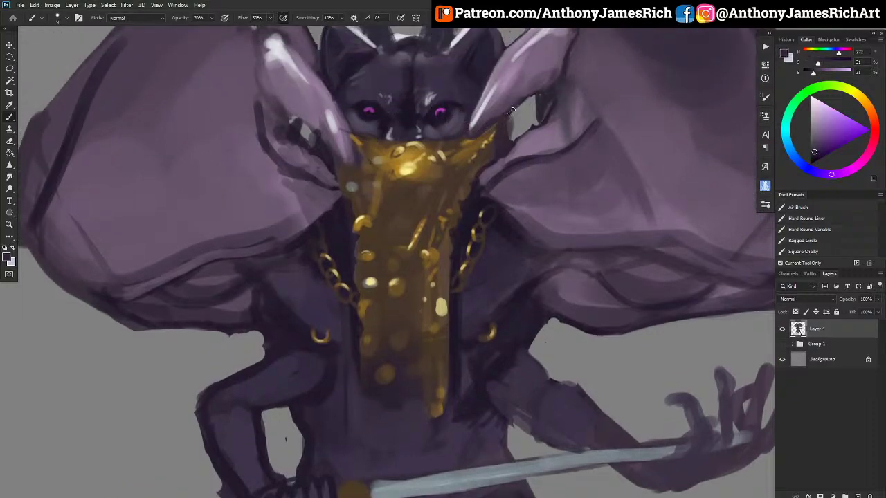
{"action": "left_click", "coordinate": [504, 129], "text": "alt"}
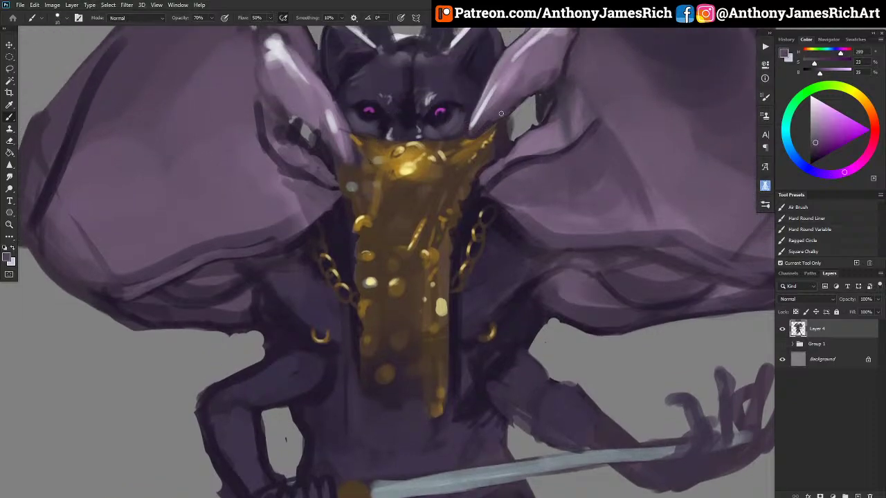
{"action": "left_click", "coordinate": [526, 146], "text": "alt"}
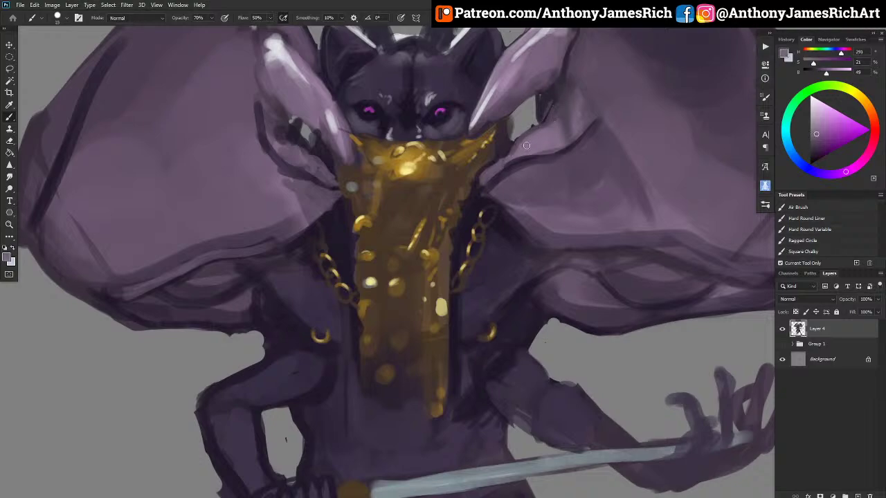
{"action": "left_click", "coordinate": [548, 111], "text": "alt"}
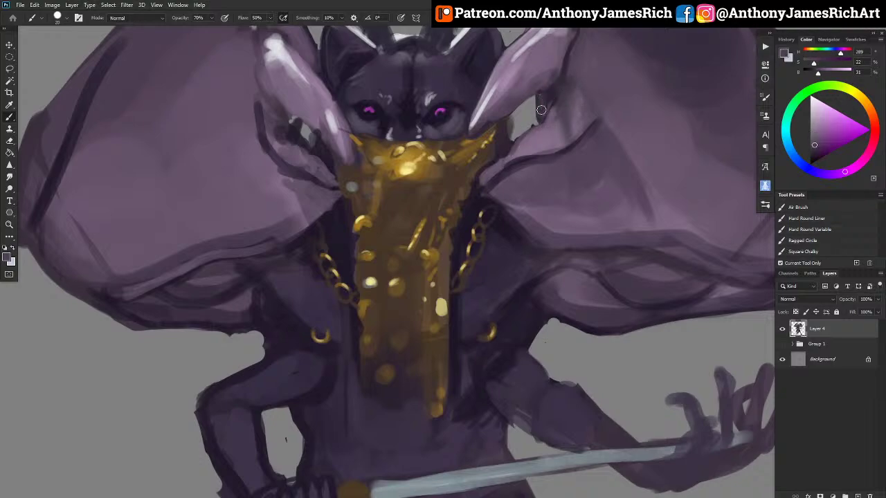
{"action": "left_click_drag", "start_coordinate": [541, 111], "coordinate": [569, 74]}
Paint dark purple shadows and contour lines where the sword-tip arm's shoulder meets the lower wing edge, sampling nearby tones.
{"action": "scroll", "coordinate": [465, 128], "scroll_direction": "up", "scroll_amount": 2}
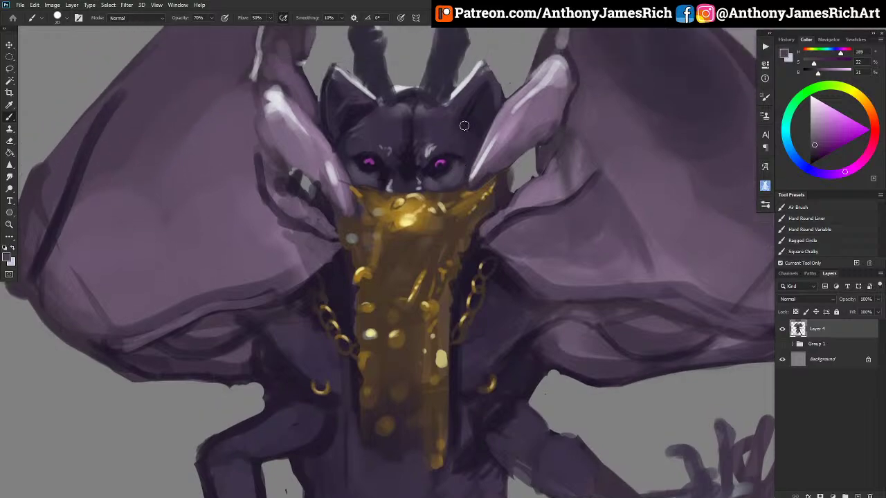
{"action": "scroll", "coordinate": [464, 126], "scroll_direction": "down", "scroll_amount": 5}
{"action": "scroll", "coordinate": [462, 124], "scroll_direction": "up", "scroll_amount": 3}
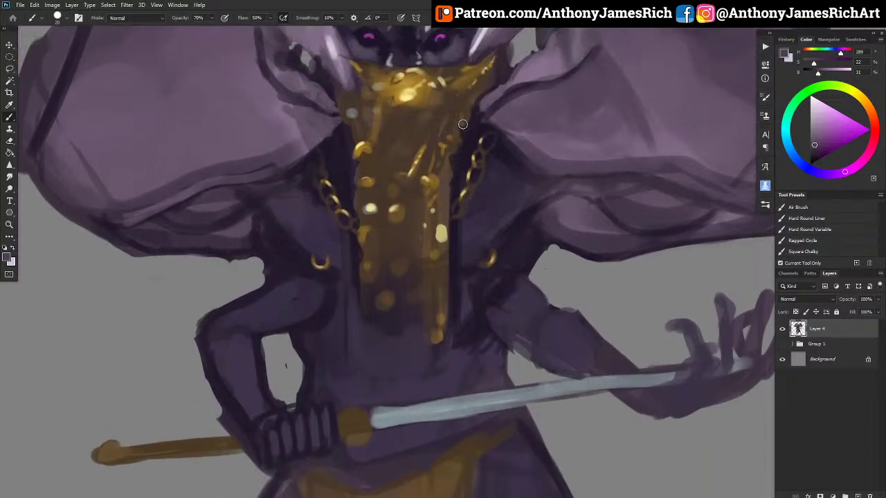
{"action": "key", "text": "alt"}
{"action": "left_click", "coordinate": [430, 67], "text": "alt"}
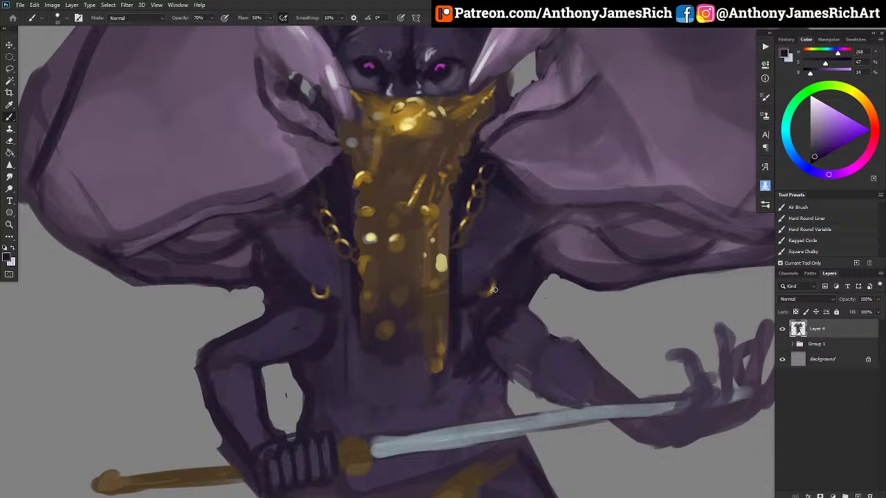
{"action": "key", "text": "bracketright"}
{"action": "key", "text": "bracketleft"}
{"action": "key", "text": "bracketleft"}
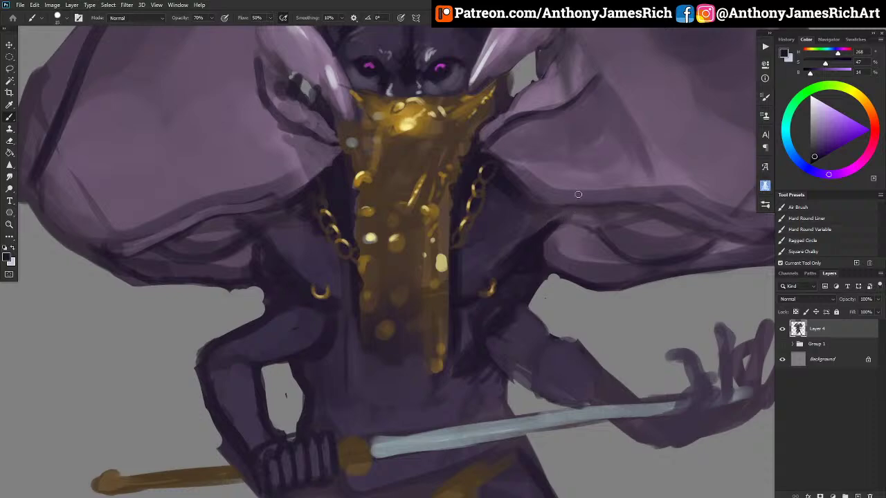
{"action": "mouse_move", "coordinate": [544, 224]}
{"action": "left_mouse_down"}
{"action": "mouse_move", "coordinate": [508, 228]}
{"action": "mouse_move", "coordinate": [510, 196]}
{"action": "mouse_move", "coordinate": [509, 202]}
{"action": "left_mouse_up"}
{"action": "left_click", "coordinate": [523, 199], "text": "alt"}
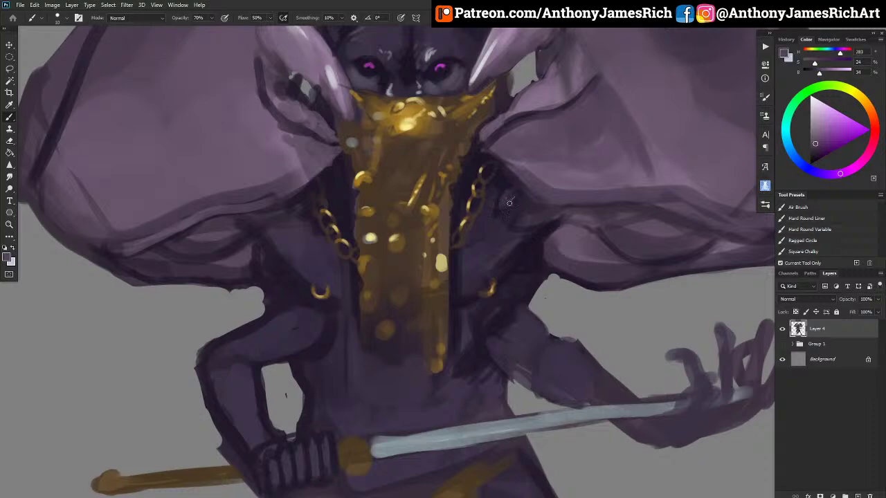
{"action": "left_click", "coordinate": [502, 176], "text": "alt"}
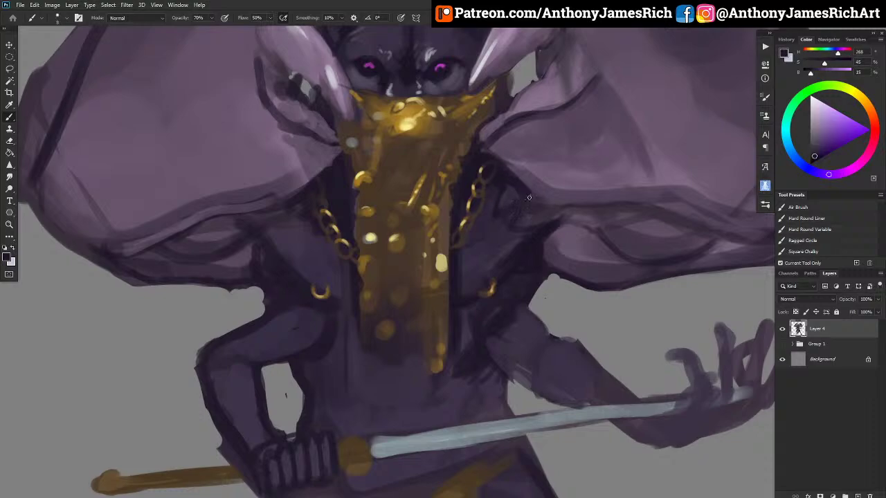
{"action": "left_click_drag", "start_coordinate": [548, 206], "coordinate": [577, 207]}
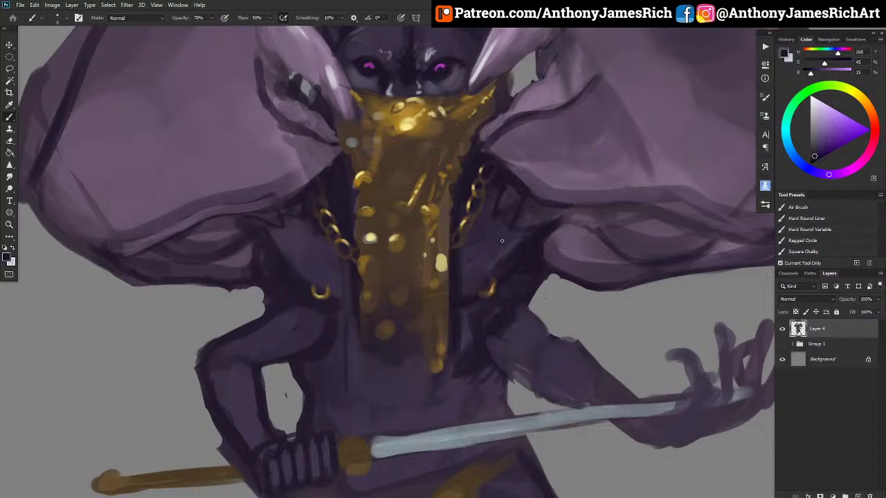
Shade the chest muscle on the sword-tip side with diagonal strokes in sampled purples, above the gold ring.
{"action": "left_click_drag", "start_coordinate": [516, 229], "coordinate": [518, 228]}
{"action": "left_click", "coordinate": [484, 292], "text": "alt"}
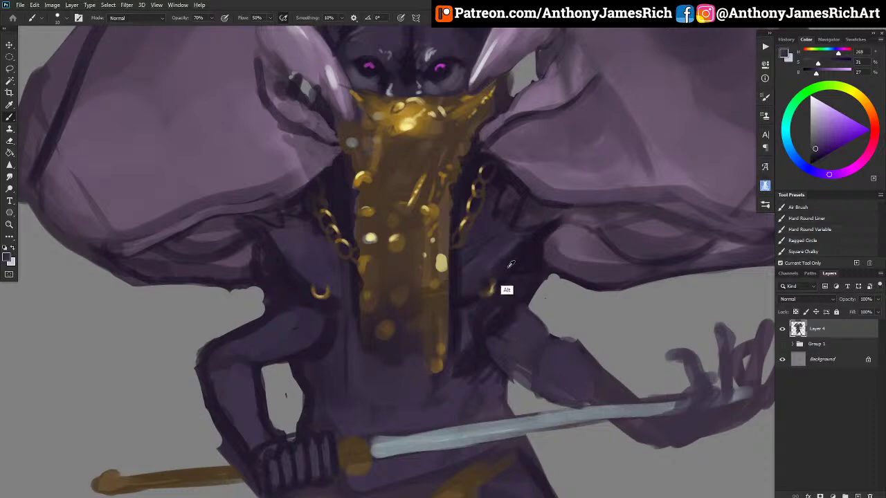
{"action": "left_click", "coordinate": [506, 291], "text": "alt"}
{"action": "key", "text": "]"}
{"action": "left_click_drag", "start_coordinate": [479, 272], "coordinate": [537, 241]}
{"action": "left_click", "coordinate": [495, 294], "text": "alt"}
{"action": "key", "text": "["}
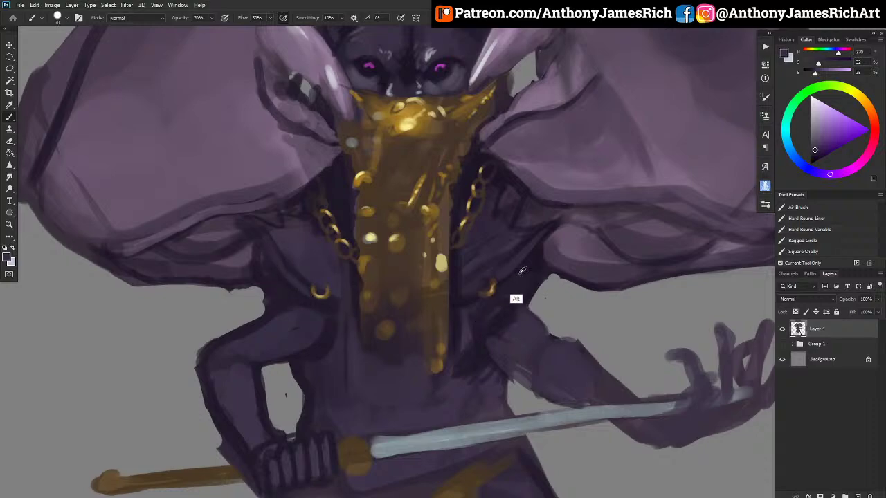
Paint dark purple diagonal muscle lines on the chest on the hilt-hand side, between shoulder, chain and gold ring.
{"action": "left_click", "coordinate": [361, 260], "text": "alt"}
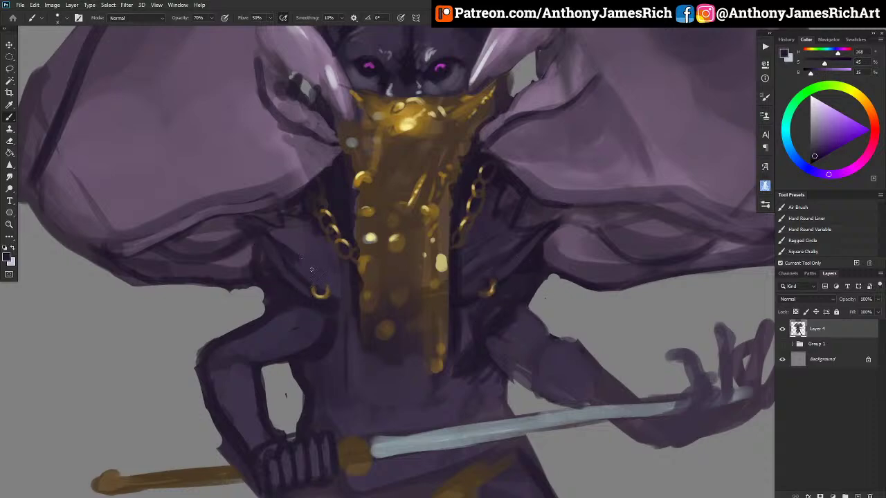
{"action": "mouse_move", "coordinate": [288, 253]}
{"action": "left_mouse_down"}
{"action": "mouse_move", "coordinate": [328, 284]}
{"action": "mouse_move", "coordinate": [270, 240]}
{"action": "mouse_move", "coordinate": [353, 283]}
{"action": "left_mouse_up"}
{"action": "key", "text": "bracketright"}
{"action": "key", "text": "bracketright"}
{"action": "mouse_move", "coordinate": [317, 241]}
{"action": "left_mouse_down"}
{"action": "mouse_move", "coordinate": [351, 272]}
{"action": "mouse_move", "coordinate": [342, 263]}
{"action": "left_mouse_up"}
{"action": "left_click_drag", "start_coordinate": [290, 212], "coordinate": [307, 230]}
{"action": "key", "text": "bracketleft"}
{"action": "key", "text": "bracketleft"}
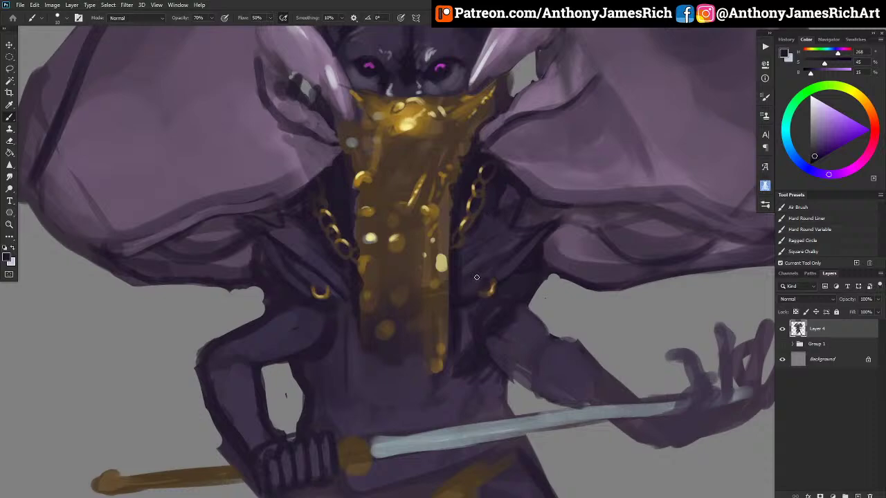
Draw dark purple contours beneath the chest and deepen the shadow beside the lower end of the gold cloth.
{"action": "scroll", "coordinate": [434, 339], "scroll_direction": "down", "scroll_amount": 3}
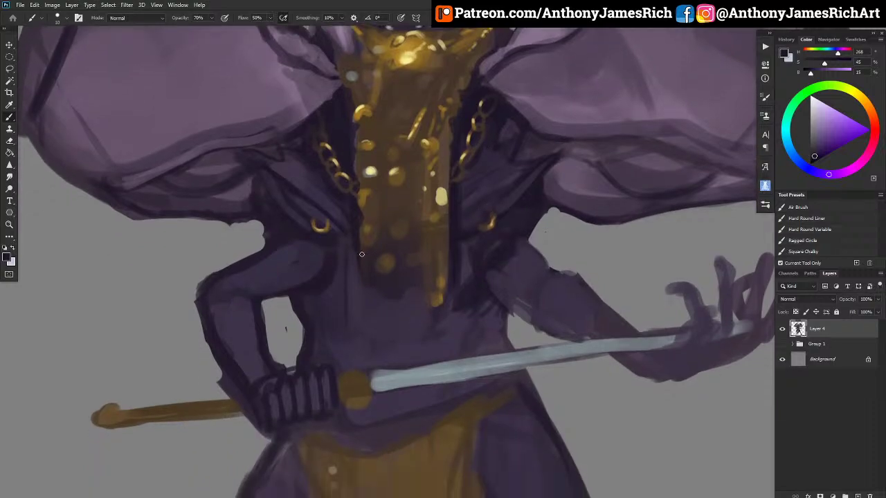
{"action": "left_click", "coordinate": [517, 248], "text": "alt"}
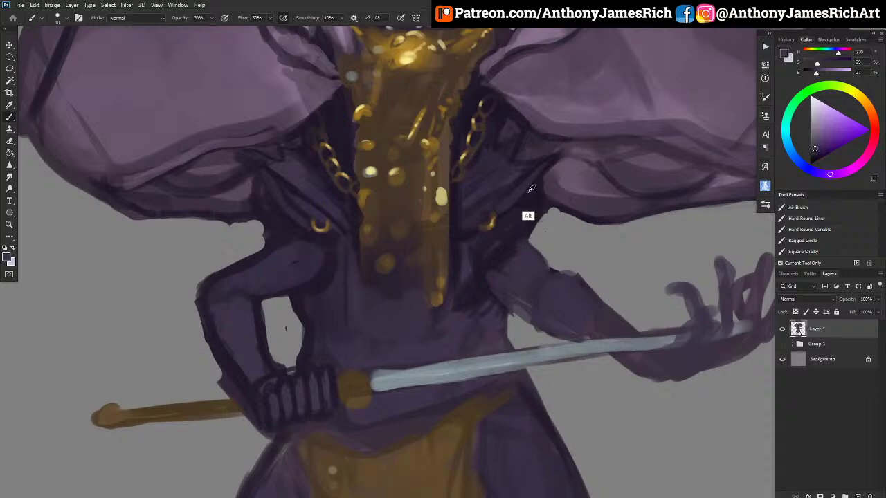
{"action": "left_click", "coordinate": [529, 215], "text": "alt"}
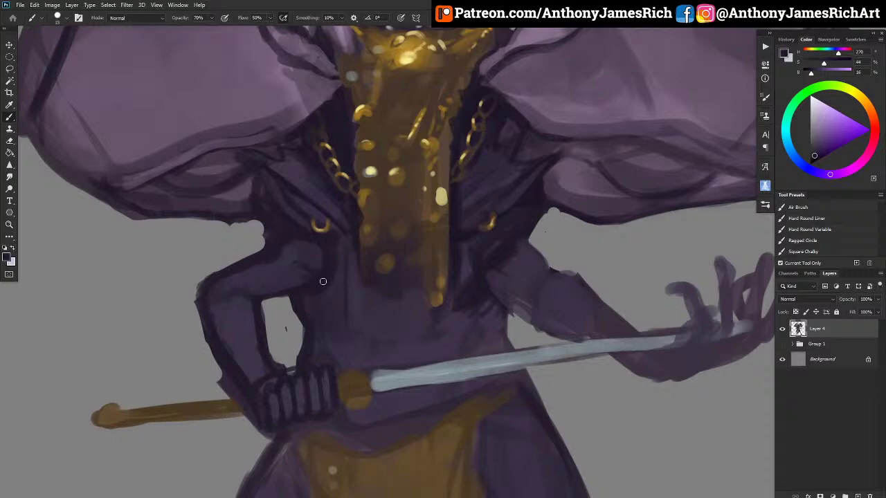
{"action": "left_click_drag", "start_coordinate": [330, 301], "coordinate": [374, 303]}
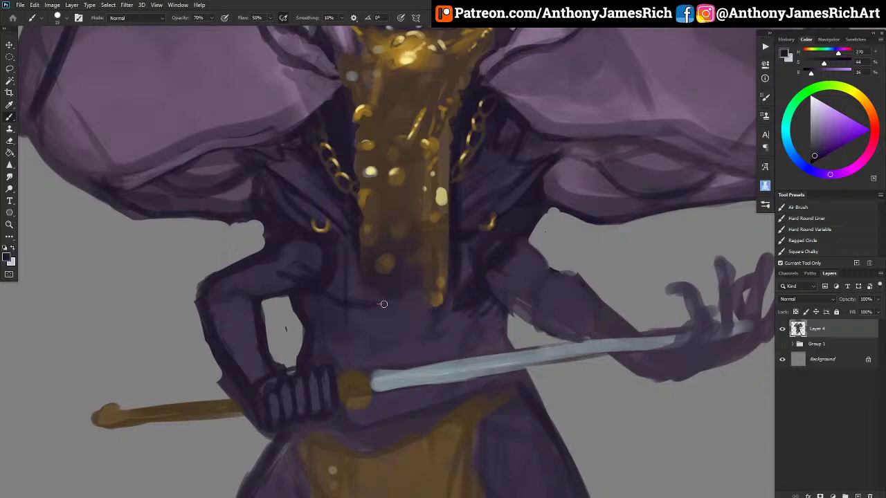
{"action": "left_click_drag", "start_coordinate": [463, 292], "coordinate": [455, 300]}
{"action": "key", "text": "bracketright"}
{"action": "key", "text": "bracketright"}
{"action": "key", "text": "bracketright"}
{"action": "key", "text": "bracketright"}
{"action": "left_click_drag", "start_coordinate": [470, 257], "coordinate": [465, 274]}
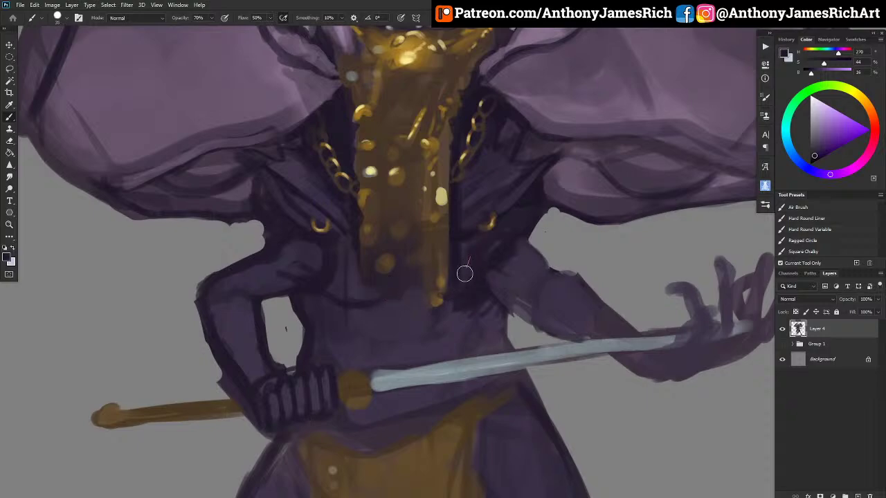
Soften the dark areas where both upper arms meet the torso with a larger brush and a sampled mid purple.
{"action": "left_click", "coordinate": [513, 263], "text": "alt"}
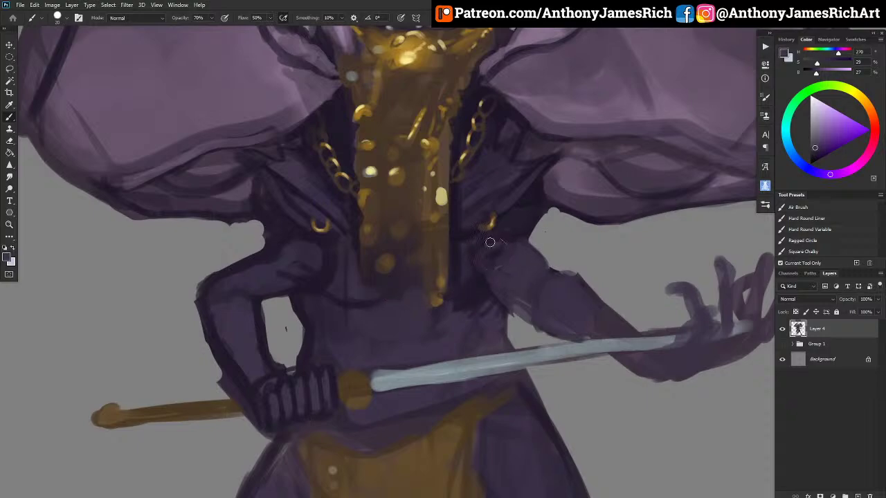
{"action": "key", "text": "bracketright"}
{"action": "key", "text": "bracketright"}
{"action": "key", "text": "bracketright"}
{"action": "key", "text": "bracketright"}
{"action": "mouse_move", "coordinate": [319, 251]}
{"action": "left_mouse_down"}
{"action": "mouse_move", "coordinate": [337, 268]}
{"action": "mouse_move", "coordinate": [297, 263]}
{"action": "mouse_move", "coordinate": [280, 275]}
{"action": "mouse_move", "coordinate": [318, 270]}
{"action": "left_mouse_up"}
{"action": "key", "text": "bracketleft"}
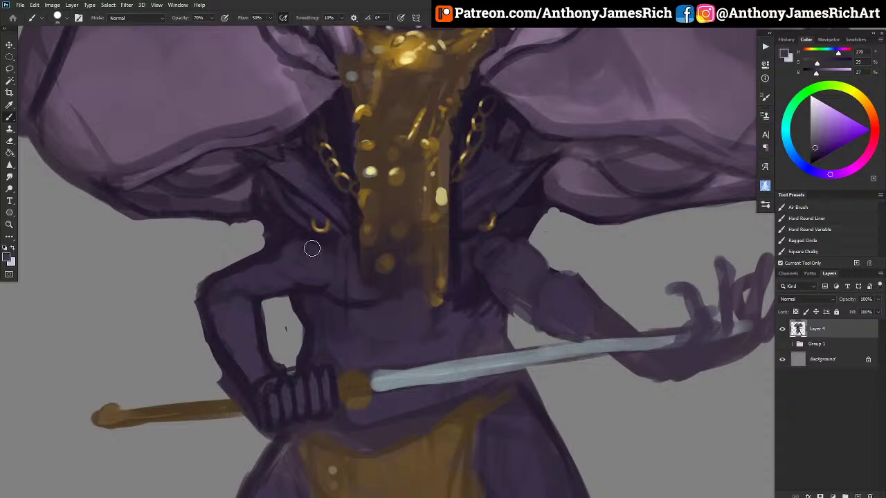
Shade the abdomen beneath the gold cloth and define the abdominal muscles above the sword in sampled dark purples.
{"action": "left_click", "coordinate": [478, 312], "text": "alt"}
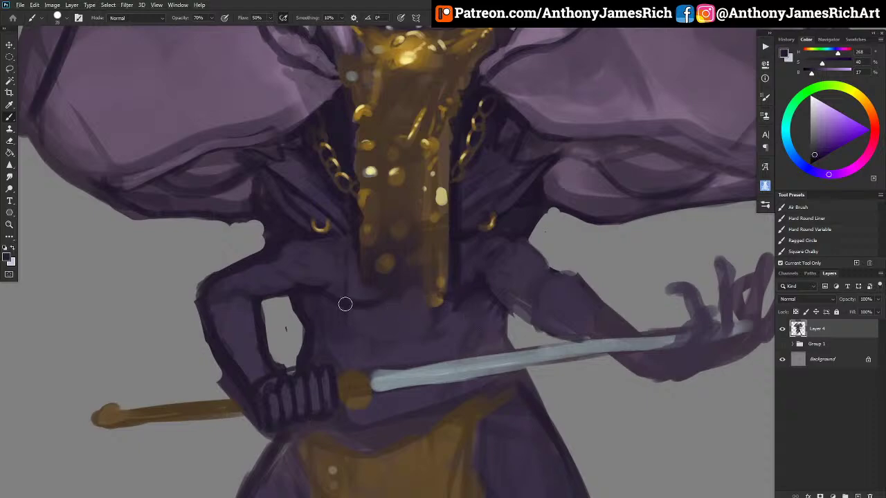
{"action": "mouse_move", "coordinate": [342, 311]}
{"action": "left_mouse_down"}
{"action": "mouse_move", "coordinate": [413, 319]}
{"action": "mouse_move", "coordinate": [380, 290]}
{"action": "mouse_move", "coordinate": [392, 296]}
{"action": "mouse_move", "coordinate": [391, 286]}
{"action": "mouse_move", "coordinate": [382, 290]}
{"action": "mouse_move", "coordinate": [425, 322]}
{"action": "left_mouse_up"}
{"action": "left_click", "coordinate": [455, 209], "text": "alt"}
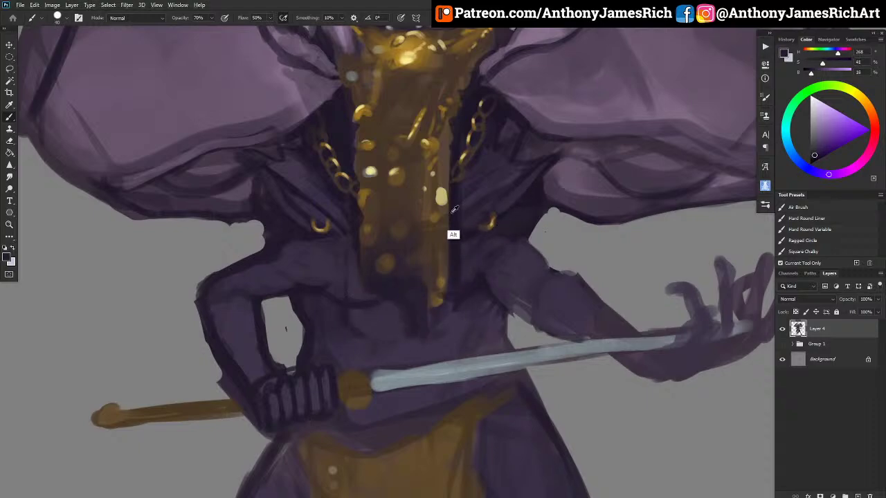
{"action": "left_click", "coordinate": [454, 198], "text": "alt"}
{"action": "key", "text": "["}
{"action": "key", "text": "["}
{"action": "key", "text": "["}
{"action": "key", "text": "["}
{"action": "key", "text": "["}
{"action": "key", "text": "["}
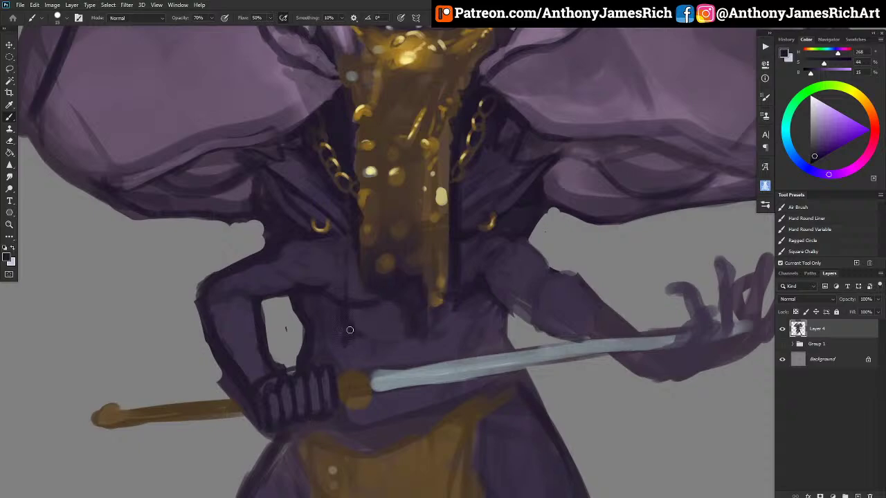
{"action": "left_click_drag", "start_coordinate": [449, 336], "coordinate": [473, 321]}
{"action": "left_click_drag", "start_coordinate": [473, 304], "coordinate": [462, 334]}
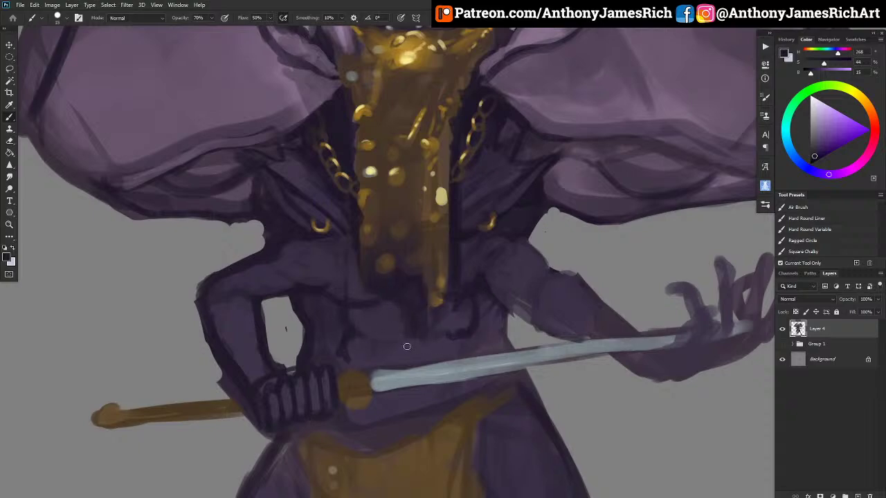
{"action": "left_click_drag", "start_coordinate": [407, 346], "coordinate": [411, 348]}
Draw dark muscle lines on the lower abdomen below the sword and along the waistcloth's upper edge.
{"action": "right_click", "coordinate": [449, 368], "text": "alt"}
{"action": "left_click_drag", "start_coordinate": [408, 392], "coordinate": [413, 410]}
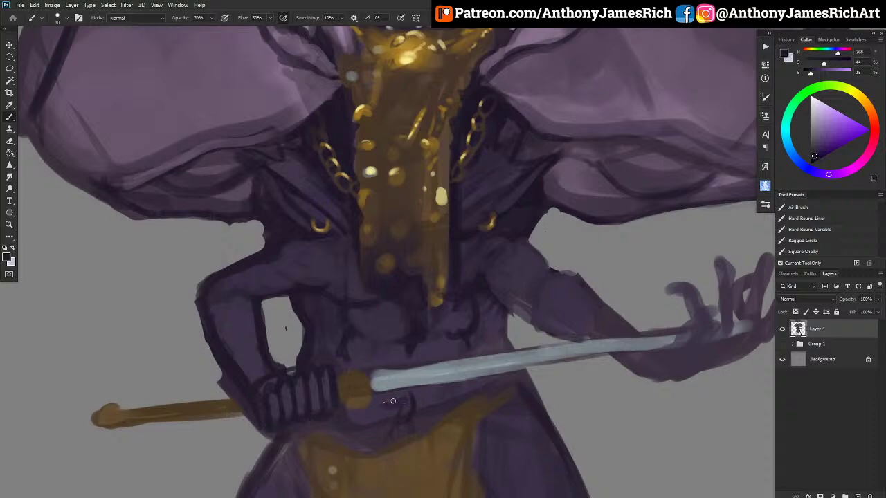
{"action": "mouse_move", "coordinate": [393, 401]}
{"action": "left_mouse_down"}
{"action": "mouse_move", "coordinate": [450, 390]}
{"action": "mouse_move", "coordinate": [399, 347]}
{"action": "mouse_move", "coordinate": [468, 400]}
{"action": "mouse_move", "coordinate": [417, 411]}
{"action": "mouse_move", "coordinate": [456, 396]}
{"action": "left_mouse_up"}
{"action": "left_click_drag", "start_coordinate": [422, 433], "coordinate": [448, 410]}
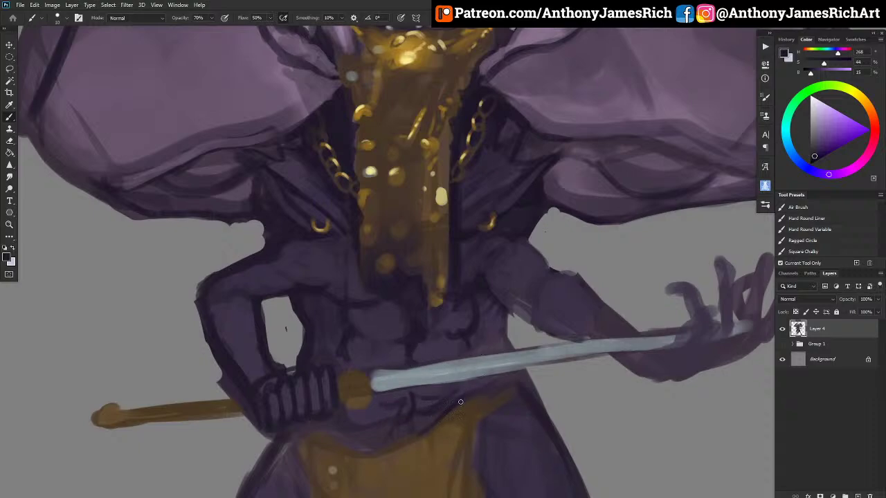
Outline the waist and hip on the sword-tip side in dark purple and trim their outer silhouette.
{"action": "mouse_move", "coordinate": [503, 312]}
{"action": "left_mouse_down"}
{"action": "mouse_move", "coordinate": [504, 398]}
{"action": "mouse_move", "coordinate": [481, 422]}
{"action": "left_mouse_up"}
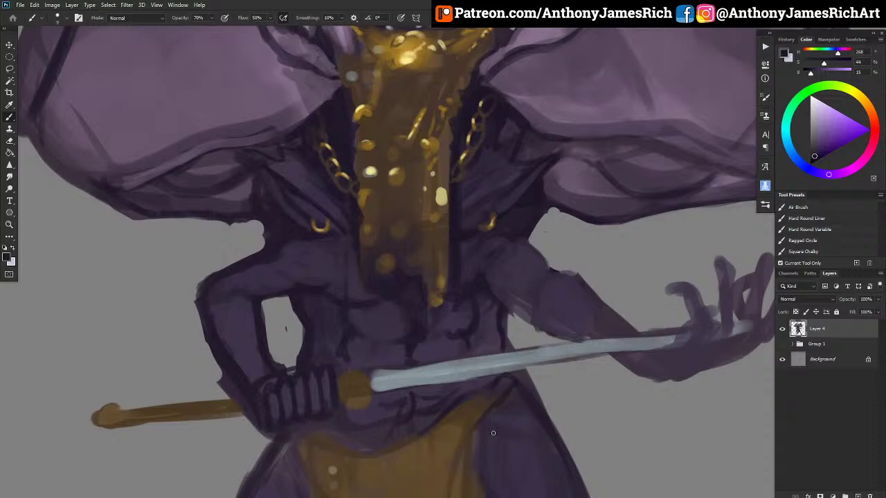
{"action": "left_click_drag", "start_coordinate": [551, 423], "coordinate": [518, 377]}
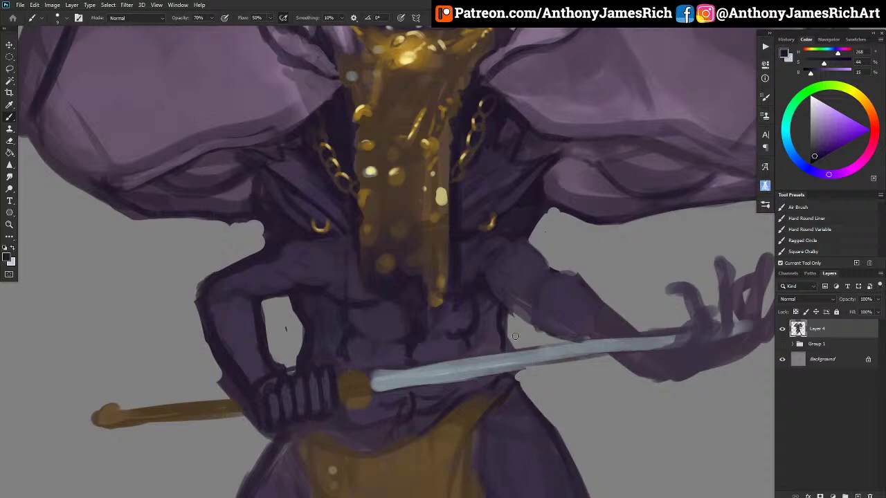
{"action": "mouse_move", "coordinate": [515, 336]}
{"action": "left_mouse_down"}
{"action": "mouse_move", "coordinate": [511, 345]}
{"action": "mouse_move", "coordinate": [510, 319]}
{"action": "left_mouse_up"}
Clean up the outer silhouette of the hilt-holding hand, forearm and elbow against the grey background.
{"action": "scroll", "coordinate": [561, 252], "scroll_direction": "down", "scroll_amount": 3}
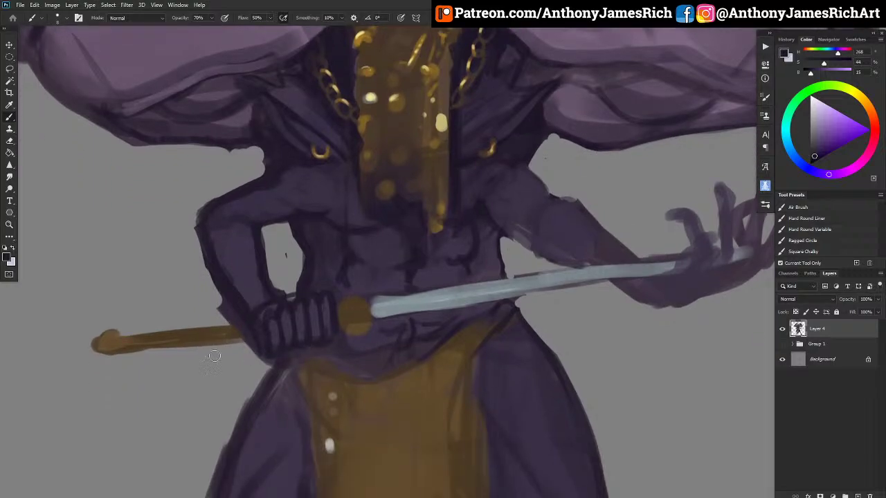
{"action": "mouse_move", "coordinate": [240, 356]}
{"action": "left_mouse_down"}
{"action": "mouse_move", "coordinate": [252, 344]}
{"action": "mouse_move", "coordinate": [257, 358]}
{"action": "left_mouse_up"}
{"action": "mouse_move", "coordinate": [213, 298]}
{"action": "left_mouse_down"}
{"action": "mouse_move", "coordinate": [201, 273]}
{"action": "mouse_move", "coordinate": [229, 307]}
{"action": "mouse_move", "coordinate": [192, 236]}
{"action": "left_mouse_up"}
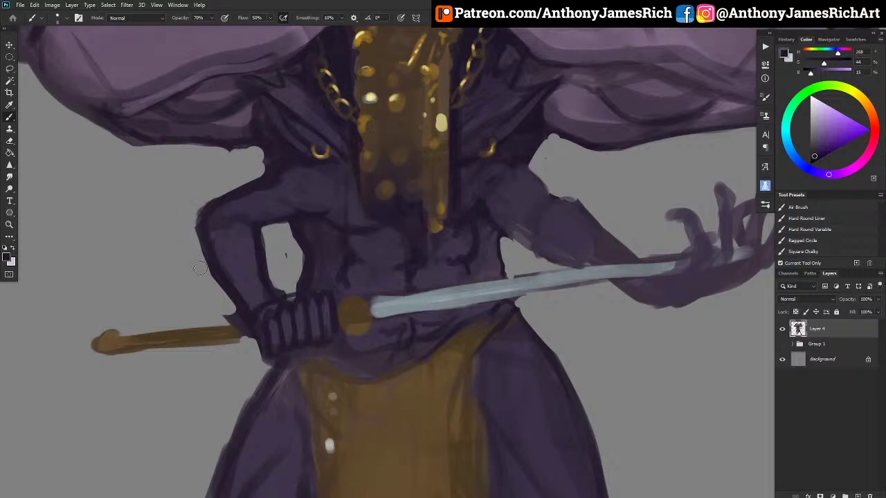
{"action": "mouse_move", "coordinate": [200, 269]}
{"action": "left_mouse_down"}
{"action": "mouse_move", "coordinate": [184, 203]}
{"action": "mouse_move", "coordinate": [219, 300]}
{"action": "left_mouse_up"}
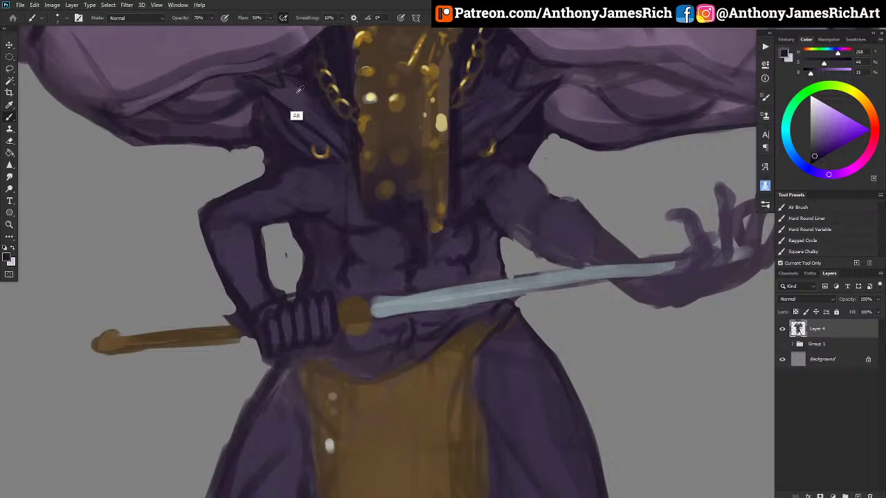
Paint the wrist and the back of the hilt-holding hand with sampled purples to join the hand to the forearm.
{"action": "left_click", "coordinate": [301, 160], "text": "alt"}
{"action": "key", "text": "]"}
{"action": "key", "text": "]"}
{"action": "key", "text": "]"}
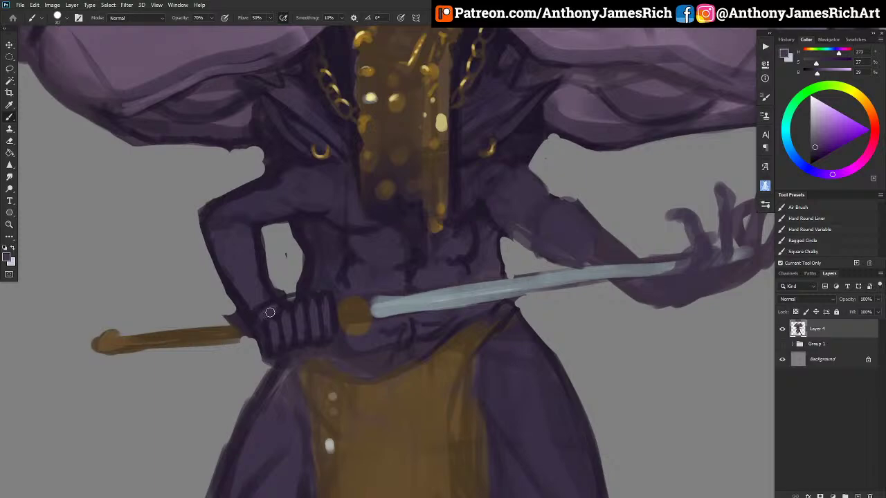
{"action": "left_click_drag", "start_coordinate": [267, 313], "coordinate": [279, 306]}
{"action": "key", "text": "["}
{"action": "key", "text": "["}
{"action": "left_click", "coordinate": [264, 338], "text": "alt"}
{"action": "key", "text": "]"}
{"action": "left_click", "coordinate": [267, 308], "text": "alt"}
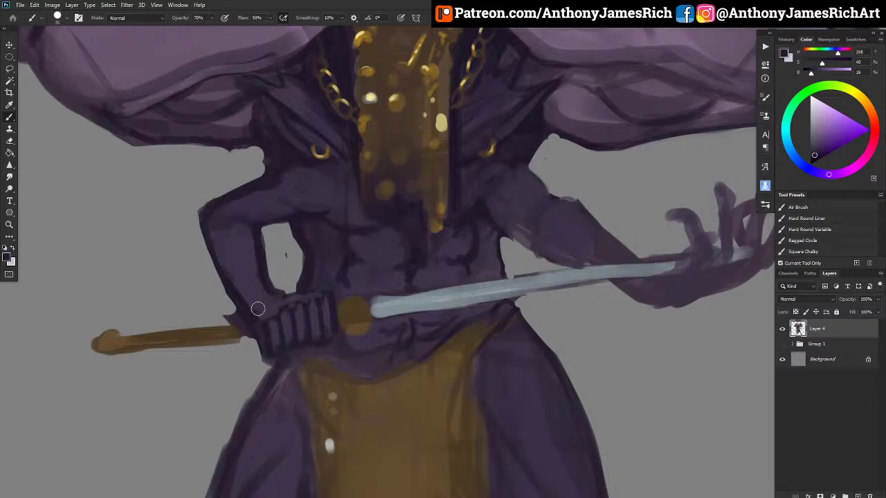
Add light purple highlights along the hilt-side forearm and at its elbow.
{"action": "left_click", "coordinate": [247, 230], "text": "alt"}
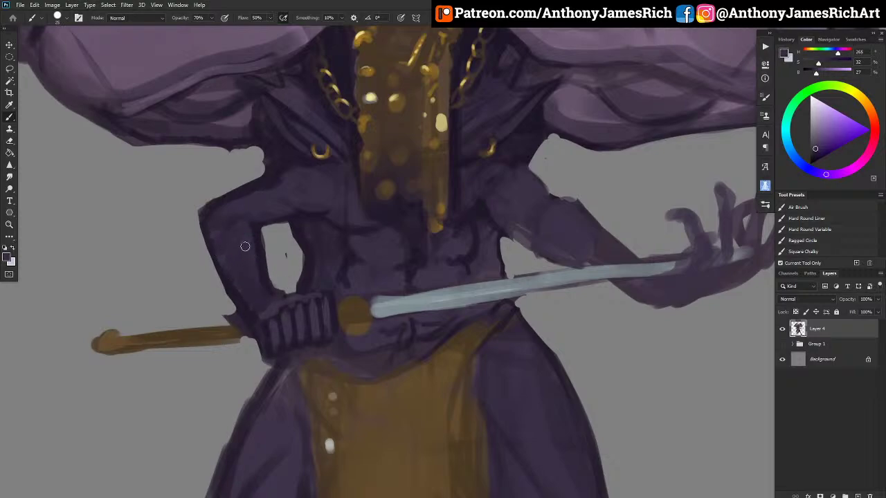
{"action": "left_click", "coordinate": [818, 131]}
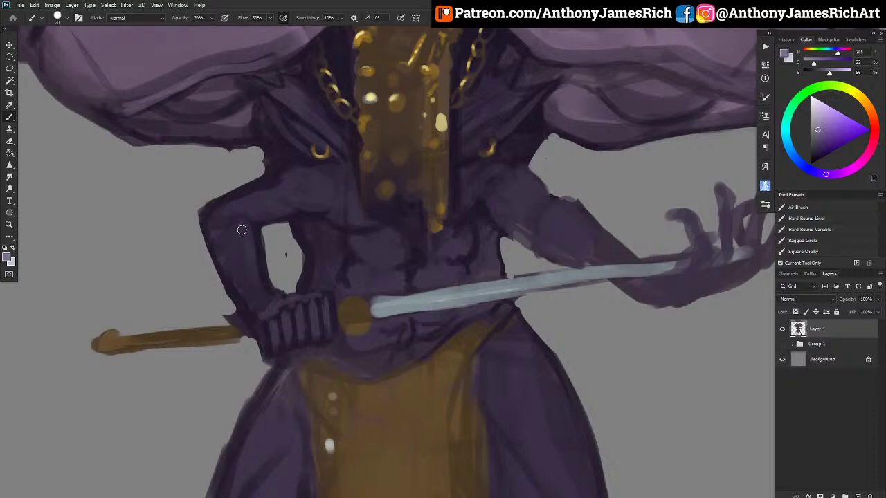
{"action": "key", "text": "bracketleft"}
{"action": "key", "text": "bracketleft"}
{"action": "key", "text": "bracketleft"}
{"action": "left_click_drag", "start_coordinate": [241, 226], "coordinate": [254, 265]}
{"action": "left_click_drag", "start_coordinate": [217, 220], "coordinate": [232, 266]}
Shade the hilt-side upper arm in sampled dark purple and soften the highlight on its forearm.
{"action": "key", "text": "bracketright"}
{"action": "key", "text": "bracketright"}
{"action": "left_click", "coordinate": [224, 207], "text": "alt"}
{"action": "left_click", "coordinate": [263, 201], "text": "alt"}
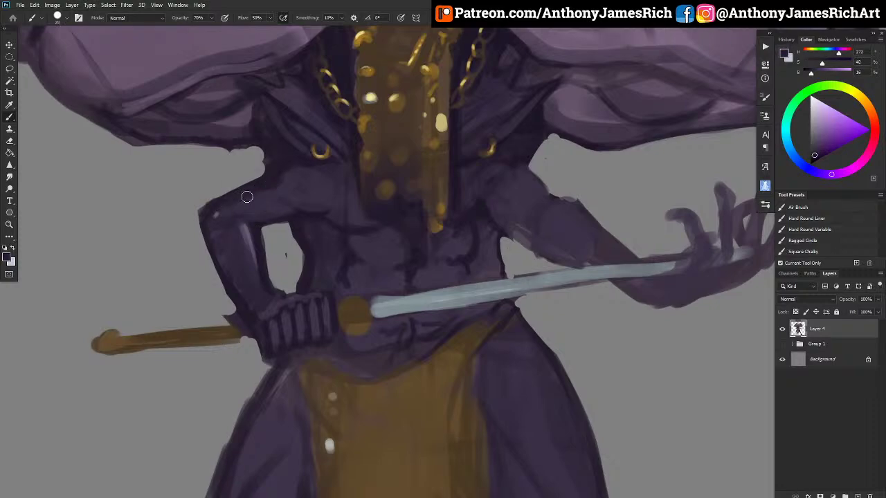
{"action": "key", "text": "bracketleft"}
{"action": "key", "text": "bracketleft"}
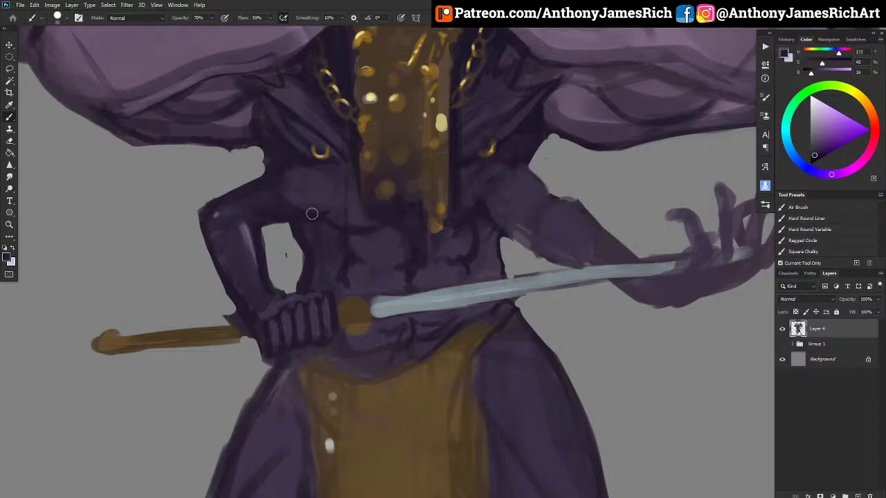
{"action": "mouse_move", "coordinate": [300, 212]}
{"action": "left_mouse_down"}
{"action": "mouse_move", "coordinate": [228, 211]}
{"action": "mouse_move", "coordinate": [250, 259]}
{"action": "left_mouse_up"}
{"action": "key", "text": "bracketleft"}
{"action": "key", "text": "bracketleft"}
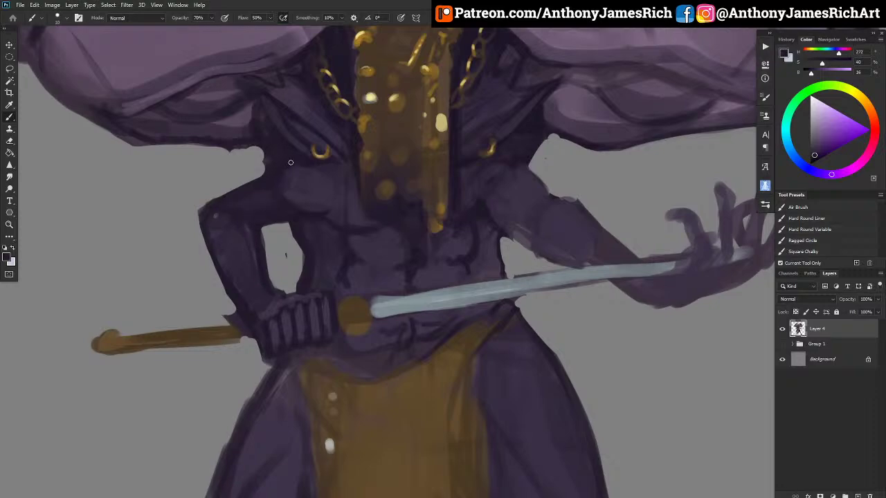
Extend the brown sword hilt up to the gripping fist and reshape the hand's lower edge in dark purple.
{"action": "left_click", "coordinate": [269, 333], "text": "alt"}
{"action": "key", "text": "bracketleft"}
{"action": "key", "text": "bracketleft"}
{"action": "left_click", "coordinate": [226, 333], "text": "alt"}
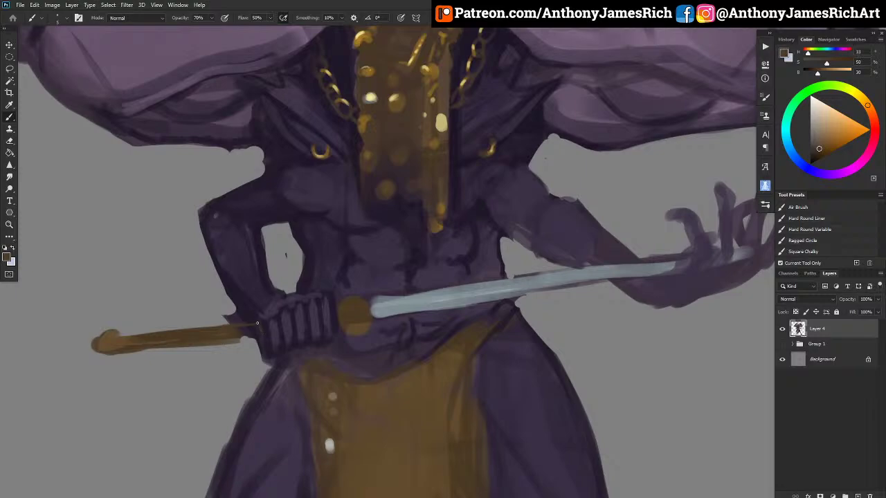
{"action": "key", "text": "bracketright"}
{"action": "left_click", "coordinate": [267, 342], "text": "alt"}
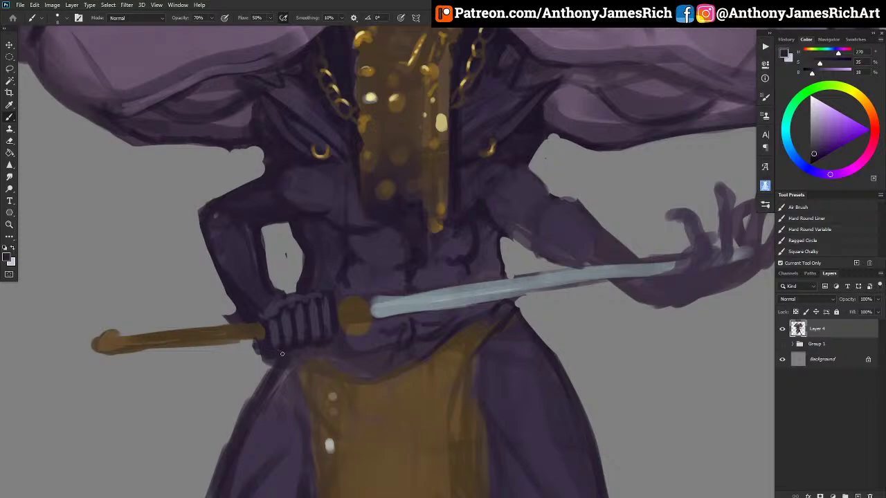
{"action": "left_click", "coordinate": [336, 346], "text": "alt"}
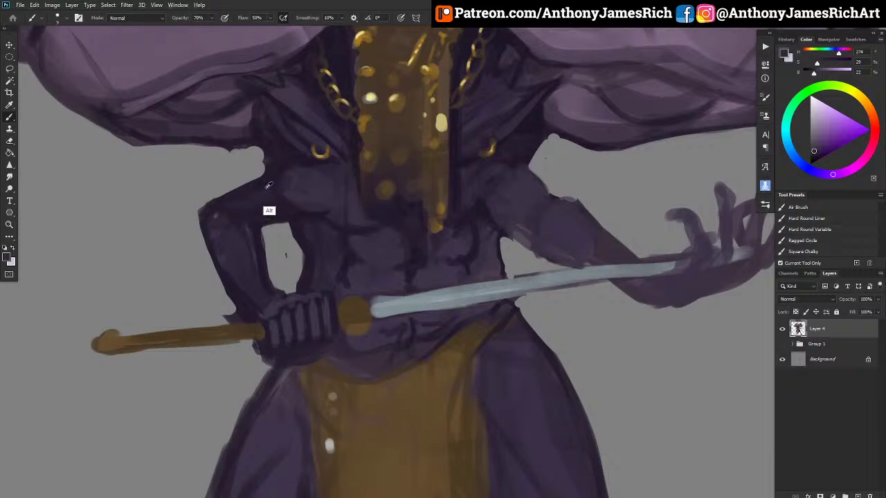
Repaint the top of the hilt-side upper arm in mid purple and darken the body's edge above it.
{"action": "left_click", "coordinate": [296, 206], "text": "alt"}
{"action": "key", "text": "bracketright"}
{"action": "key", "text": "bracketright"}
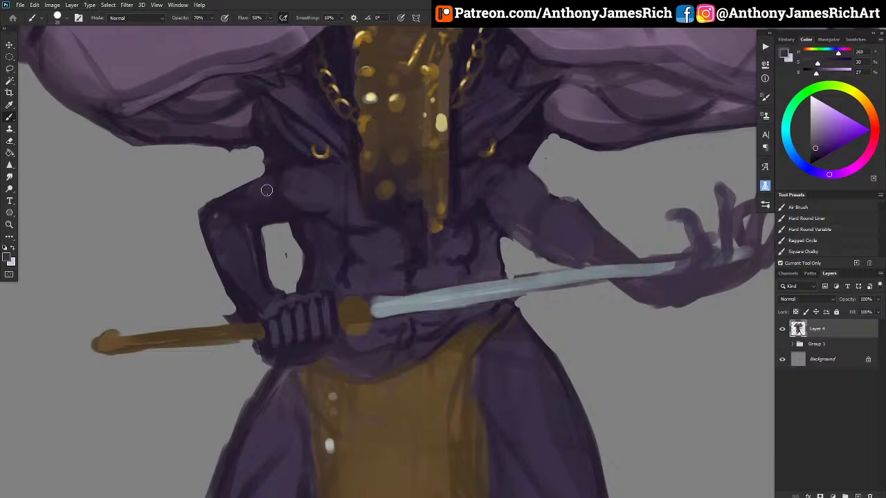
{"action": "key", "text": "bracketleft"}
{"action": "key", "text": "bracketleft"}
{"action": "left_click", "coordinate": [281, 168], "text": "alt"}
{"action": "mouse_move", "coordinate": [267, 167]}
{"action": "left_mouse_down"}
{"action": "mouse_move", "coordinate": [256, 142]}
{"action": "mouse_move", "coordinate": [272, 158]}
{"action": "left_mouse_up"}
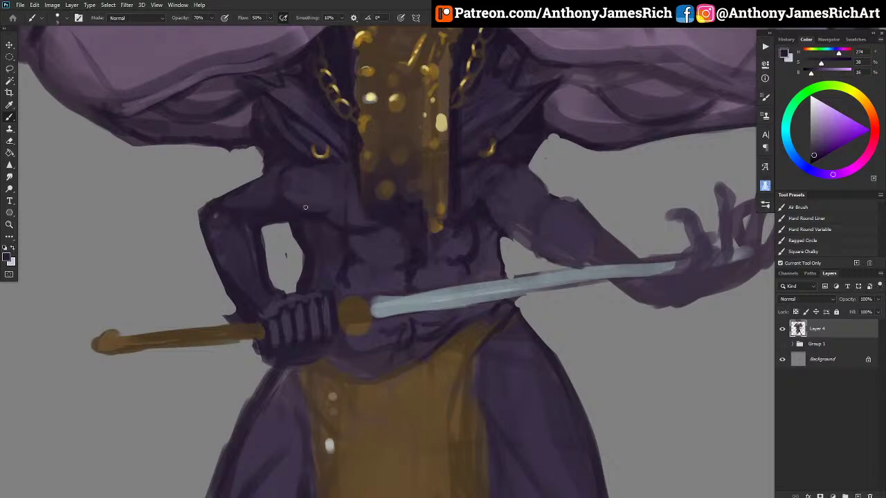
Deepen the shadows around the abdominal muscles above and below the sword with a larger dark purple brush.
{"action": "key", "text": "bracketright"}
{"action": "key", "text": "bracketright"}
{"action": "key", "text": "bracketright"}
{"action": "left_click", "coordinate": [349, 153], "text": "alt"}
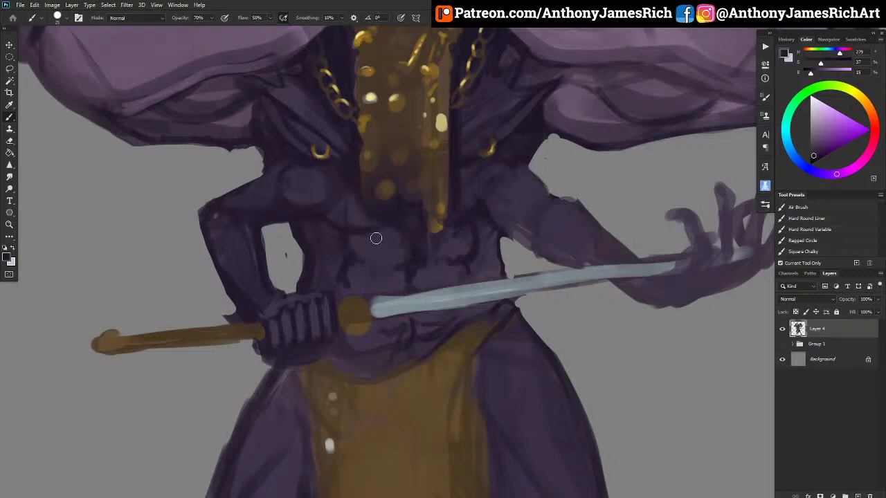
{"action": "mouse_move", "coordinate": [406, 257]}
{"action": "left_mouse_down"}
{"action": "mouse_move", "coordinate": [361, 246]}
{"action": "mouse_move", "coordinate": [364, 256]}
{"action": "mouse_move", "coordinate": [441, 253]}
{"action": "mouse_move", "coordinate": [434, 258]}
{"action": "mouse_move", "coordinate": [468, 239]}
{"action": "mouse_move", "coordinate": [427, 245]}
{"action": "mouse_move", "coordinate": [357, 282]}
{"action": "mouse_move", "coordinate": [383, 289]}
{"action": "mouse_move", "coordinate": [460, 279]}
{"action": "left_mouse_up"}
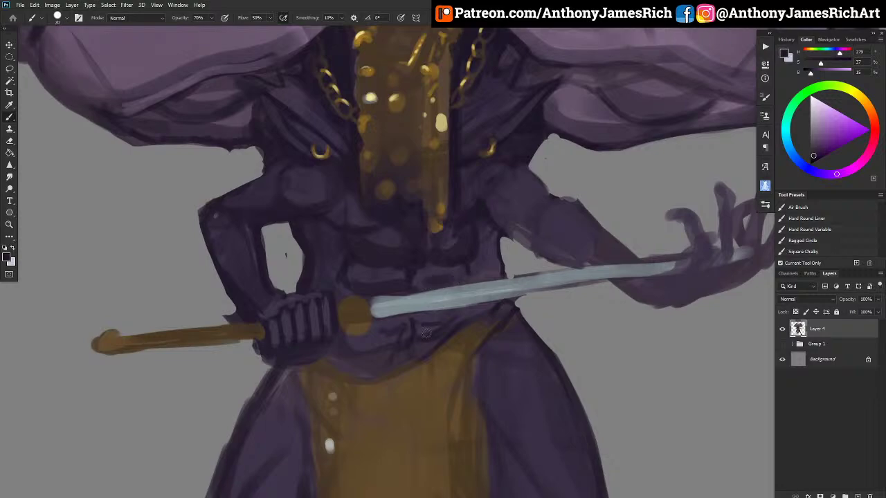
{"action": "mouse_move", "coordinate": [427, 332]}
{"action": "left_mouse_down"}
{"action": "mouse_move", "coordinate": [420, 353]}
{"action": "mouse_move", "coordinate": [453, 328]}
{"action": "mouse_move", "coordinate": [386, 371]}
{"action": "mouse_move", "coordinate": [461, 328]}
{"action": "mouse_move", "coordinate": [438, 363]}
{"action": "mouse_move", "coordinate": [366, 371]}
{"action": "left_mouse_up"}
Draw a dark edge down the waistcloth's hilt side and cover the gold outside it with sampled thigh purple.
{"action": "key", "text": "["}
{"action": "key", "text": "["}
{"action": "key", "text": "["}
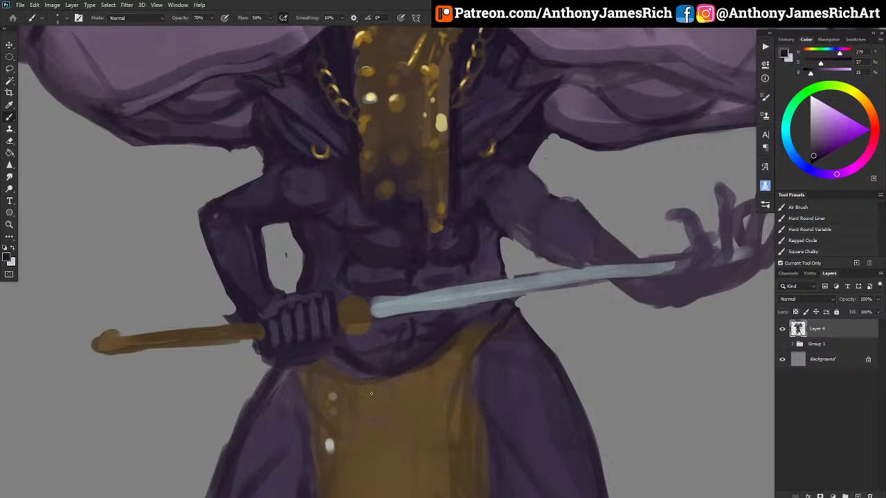
{"action": "mouse_move", "coordinate": [319, 369]}
{"action": "left_mouse_down"}
{"action": "mouse_move", "coordinate": [328, 408]}
{"action": "mouse_move", "coordinate": [315, 481]}
{"action": "left_mouse_up"}
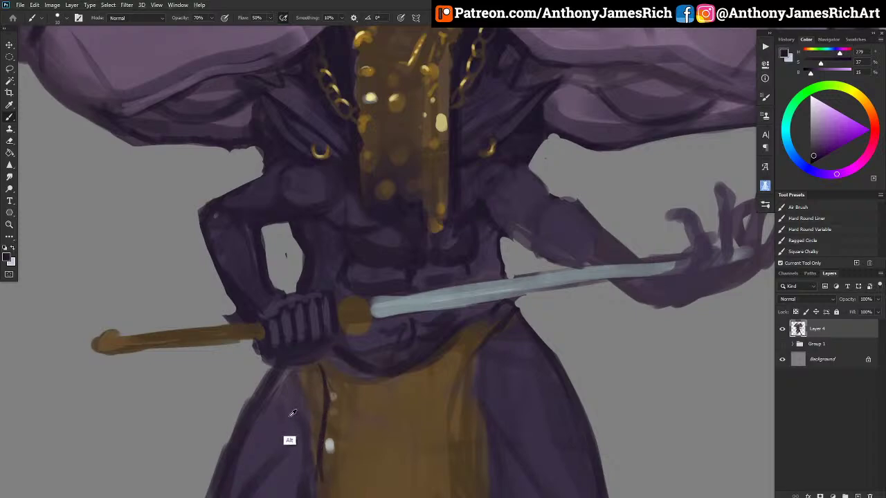
{"action": "left_click", "coordinate": [291, 440], "text": "alt"}
{"action": "key", "text": "]"}
{"action": "key", "text": "]"}
{"action": "key", "text": "]"}
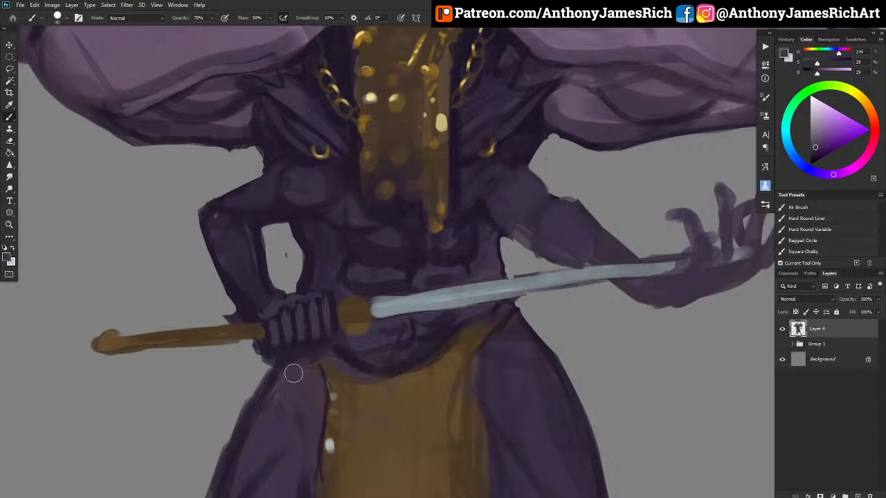
Darken the abdomen's centre line and refine the fist's edge beside the round gold guard in sampled purples.
{"action": "left_click", "coordinate": [342, 57], "text": "alt"}
{"action": "key", "text": "["}
{"action": "key", "text": "["}
{"action": "key", "text": "["}
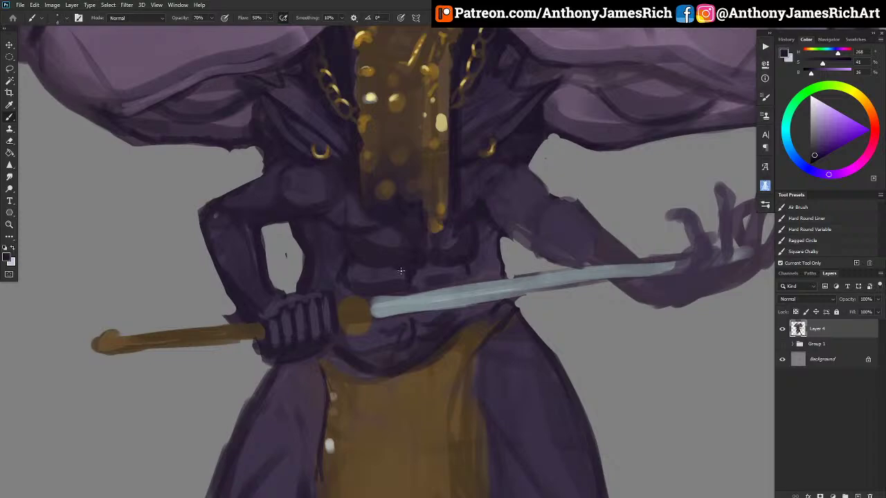
{"action": "left_click", "coordinate": [336, 313], "text": "alt"}
{"action": "left_click", "coordinate": [330, 307], "text": "alt"}
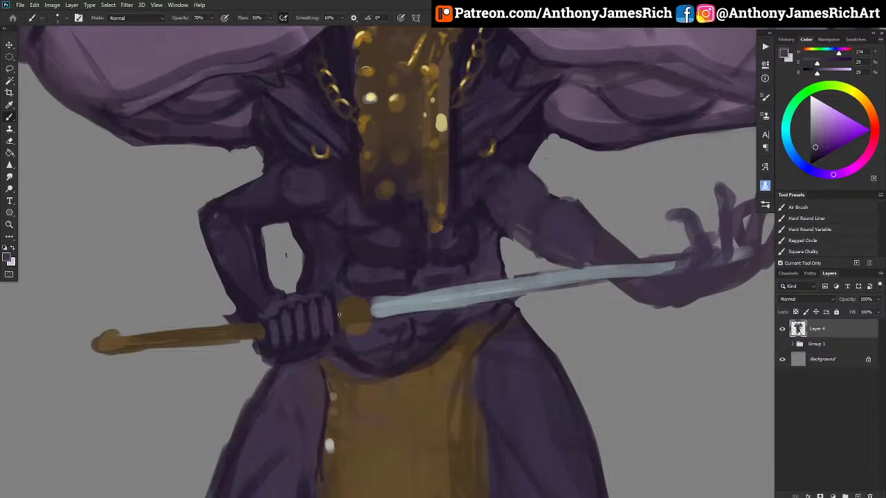
Reshape the sword's round guard and paint a bright highlight on it with sampled golds.
{"action": "left_click", "coordinate": [339, 315], "text": "alt"}
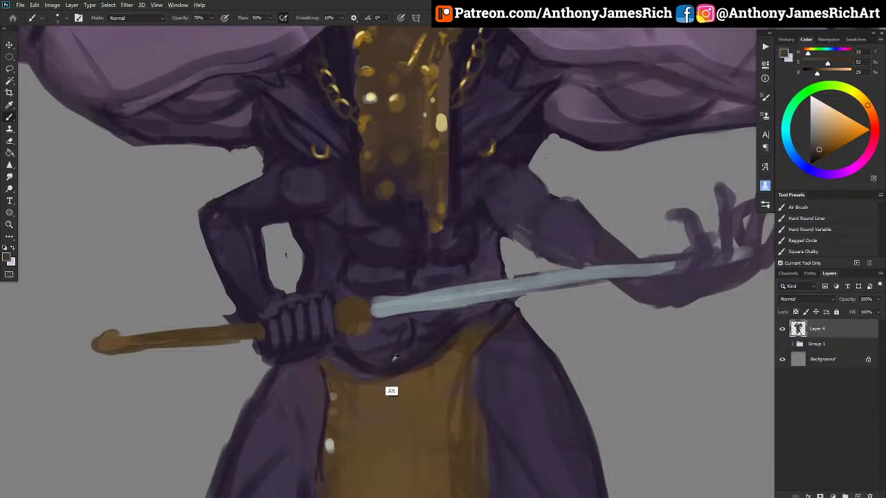
{"action": "left_click", "coordinate": [355, 298], "text": "alt"}
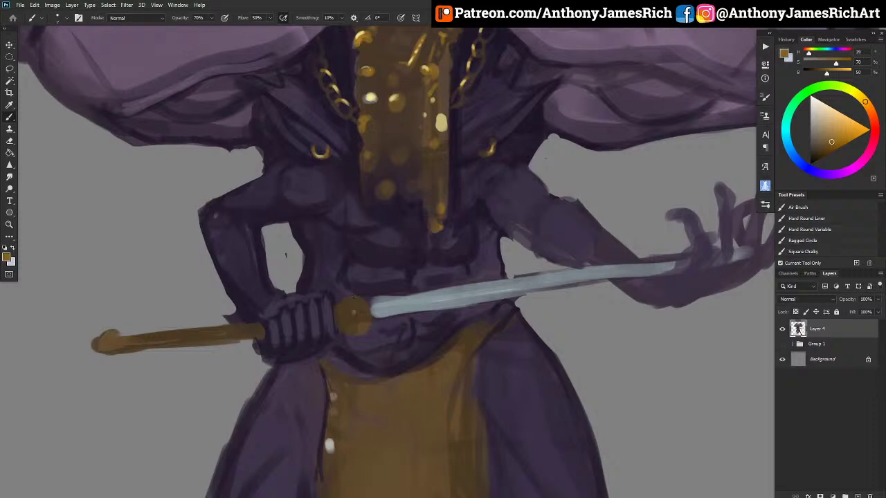
{"action": "key", "text": "]"}
{"action": "key", "text": "]"}
{"action": "key", "text": "]"}
{"action": "key", "text": "]"}
{"action": "mouse_move", "coordinate": [354, 313]}
{"action": "left_mouse_down"}
{"action": "mouse_move", "coordinate": [346, 305]}
{"action": "mouse_move", "coordinate": [357, 305]}
{"action": "mouse_move", "coordinate": [343, 306]}
{"action": "left_mouse_up"}
{"action": "key", "text": "["}
{"action": "left_click", "coordinate": [439, 124], "text": "alt"}
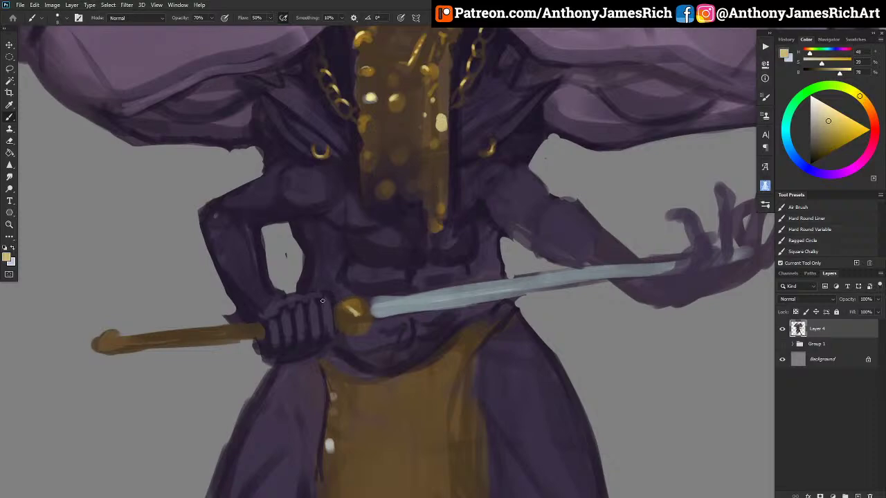
Blend the abdominal muscles and waist on the sword-tip side with sampled dark purples.
{"action": "left_click", "coordinate": [368, 299], "text": "alt"}
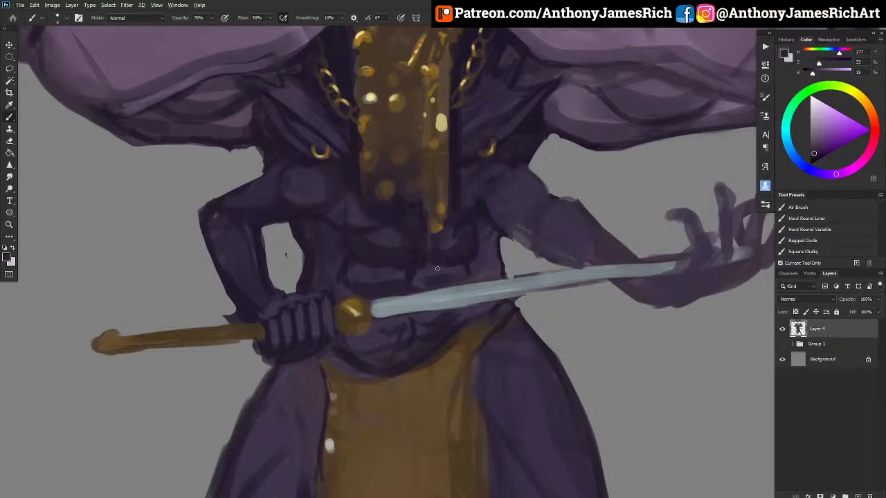
{"action": "left_click", "coordinate": [479, 248], "text": "alt"}
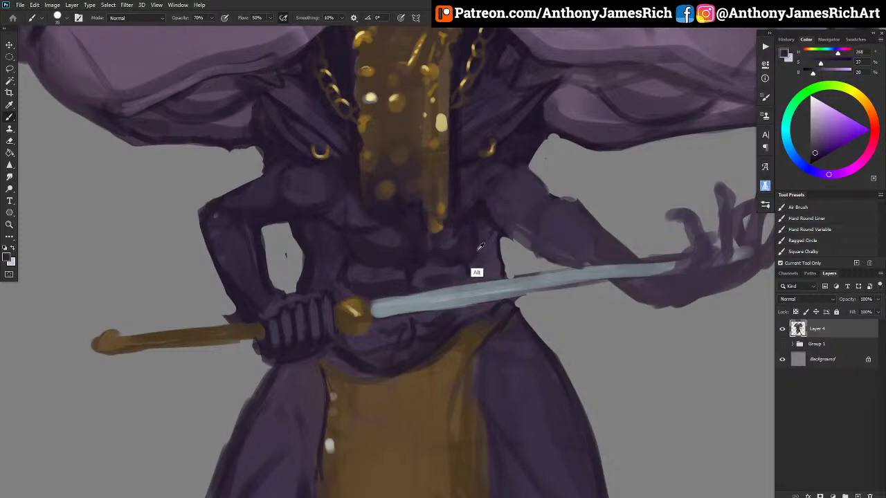
{"action": "left_click", "coordinate": [480, 249], "text": "alt"}
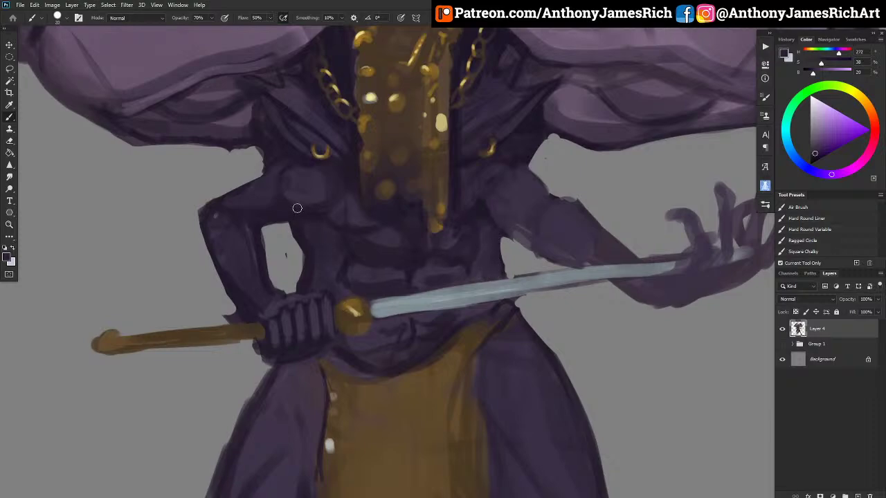
Shade the waist beside the hilt-side arm and touch up the neighbouring abdominal muscles in sampled purples.
{"action": "left_click", "coordinate": [285, 180], "text": "alt"}
{"action": "key", "text": "bracketleft"}
{"action": "key", "text": "bracketleft"}
{"action": "key", "text": "bracketright"}
{"action": "key", "text": "alt"}
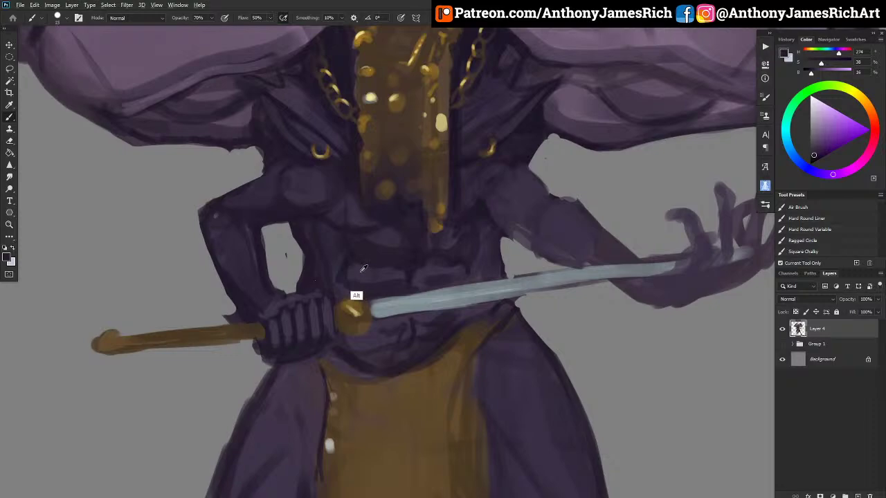
{"action": "left_click", "coordinate": [349, 272], "text": "alt"}
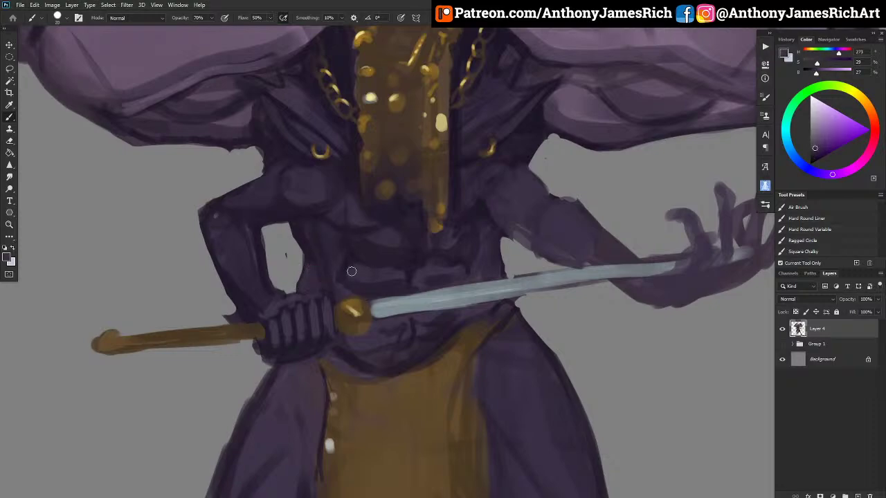
{"action": "key", "text": "bracketleft"}
Sketch dark contour lines for the upper arm, elbow, forearm and palm of the arm supporting the blade.
{"action": "scroll", "coordinate": [528, 261], "scroll_direction": "down", "scroll_amount": 1}
{"action": "scroll", "coordinate": [527, 261], "scroll_direction": "down", "scroll_amount": 1}
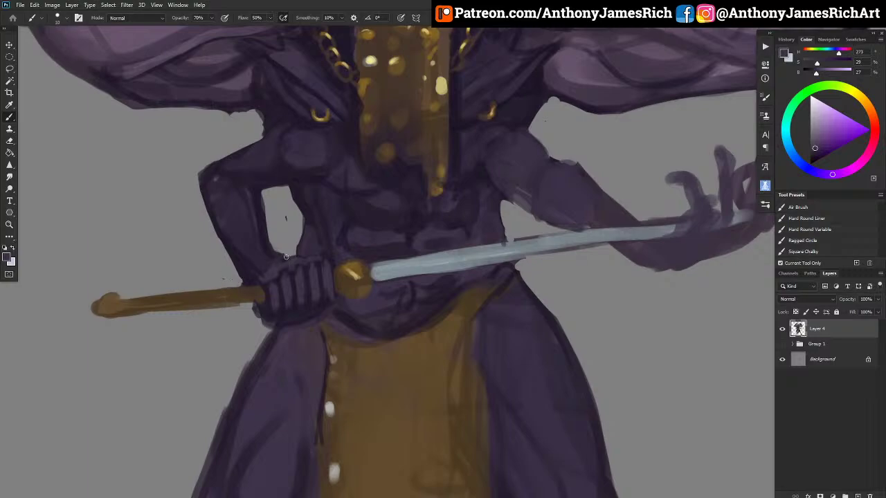
{"action": "left_click", "coordinate": [534, 112], "text": "alt"}
{"action": "mouse_move", "coordinate": [511, 205]}
{"action": "left_mouse_down"}
{"action": "mouse_move", "coordinate": [484, 177]}
{"action": "mouse_move", "coordinate": [525, 224]}
{"action": "mouse_move", "coordinate": [518, 208]}
{"action": "mouse_move", "coordinate": [536, 198]}
{"action": "mouse_move", "coordinate": [537, 180]}
{"action": "mouse_move", "coordinate": [523, 145]}
{"action": "left_mouse_up"}
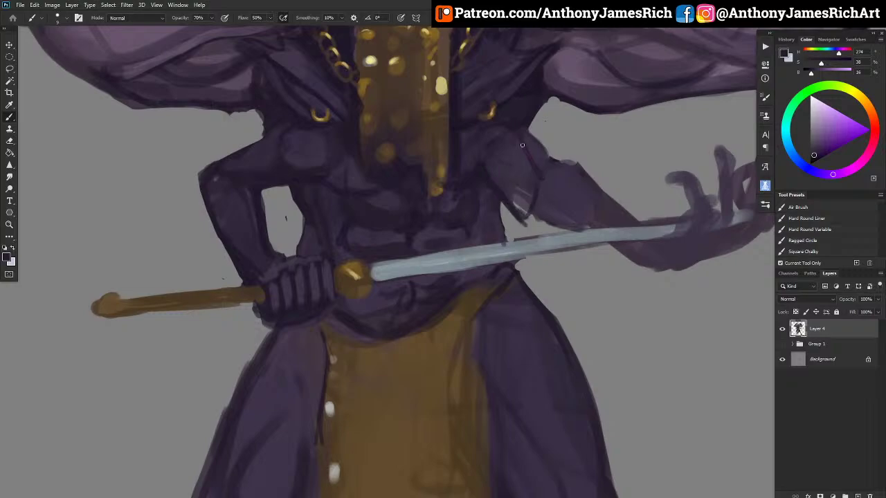
{"action": "left_click_drag", "start_coordinate": [539, 178], "coordinate": [546, 177]}
{"action": "left_click_drag", "start_coordinate": [532, 231], "coordinate": [541, 227]}
{"action": "mouse_move", "coordinate": [571, 253]}
{"action": "left_mouse_down"}
{"action": "mouse_move", "coordinate": [656, 263]}
{"action": "mouse_move", "coordinate": [686, 232]}
{"action": "mouse_move", "coordinate": [677, 267]}
{"action": "mouse_move", "coordinate": [657, 263]}
{"action": "mouse_move", "coordinate": [693, 256]}
{"action": "mouse_move", "coordinate": [681, 255]}
{"action": "mouse_move", "coordinate": [718, 227]}
{"action": "mouse_move", "coordinate": [693, 250]}
{"action": "mouse_move", "coordinate": [718, 197]}
{"action": "left_mouse_up"}
{"action": "mouse_move", "coordinate": [664, 238]}
{"action": "left_mouse_down"}
{"action": "mouse_move", "coordinate": [637, 249]}
{"action": "mouse_move", "coordinate": [642, 259]}
{"action": "mouse_move", "coordinate": [667, 220]}
{"action": "mouse_move", "coordinate": [720, 215]}
{"action": "mouse_move", "coordinate": [696, 246]}
{"action": "mouse_move", "coordinate": [753, 228]}
{"action": "left_mouse_up"}
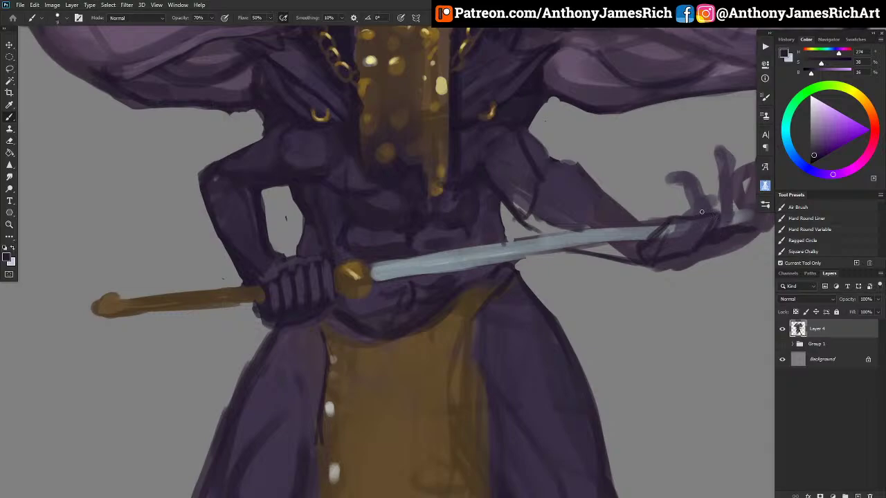
Draw thin, curled, claw-like fingers in dark purple rising from the hand at the sword tip.
{"action": "mouse_move", "coordinate": [718, 220]}
{"action": "left_mouse_down"}
{"action": "mouse_move", "coordinate": [720, 149]}
{"action": "mouse_move", "coordinate": [721, 158]}
{"action": "mouse_move", "coordinate": [701, 139]}
{"action": "left_mouse_up"}
{"action": "mouse_move", "coordinate": [713, 199]}
{"action": "left_mouse_down"}
{"action": "mouse_move", "coordinate": [703, 176]}
{"action": "mouse_move", "coordinate": [679, 163]}
{"action": "left_mouse_up"}
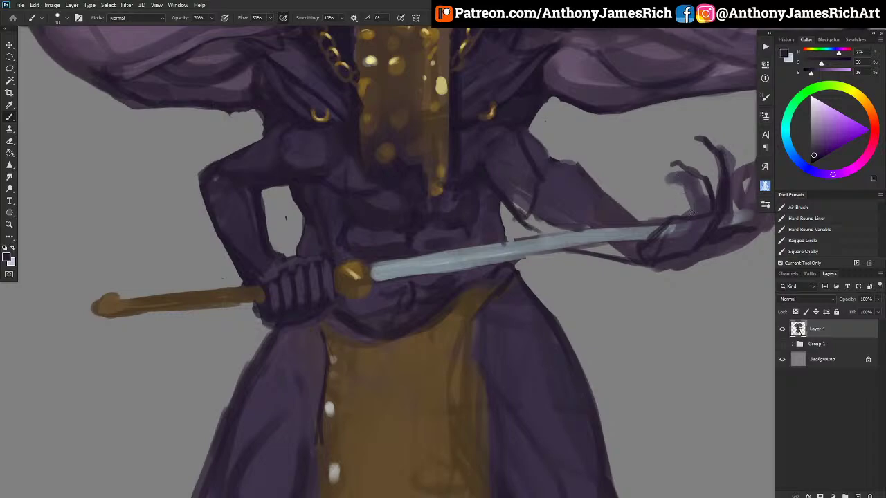
{"action": "mouse_move", "coordinate": [704, 214]}
{"action": "left_mouse_down"}
{"action": "mouse_move", "coordinate": [689, 182]}
{"action": "mouse_move", "coordinate": [666, 168]}
{"action": "left_mouse_up"}
{"action": "mouse_move", "coordinate": [686, 199]}
{"action": "left_mouse_down"}
{"action": "mouse_move", "coordinate": [662, 181]}
{"action": "mouse_move", "coordinate": [653, 185]}
{"action": "left_mouse_up"}
{"action": "mouse_move", "coordinate": [682, 212]}
{"action": "left_mouse_down"}
{"action": "mouse_move", "coordinate": [675, 194]}
{"action": "mouse_move", "coordinate": [642, 198]}
{"action": "mouse_move", "coordinate": [661, 189]}
{"action": "mouse_move", "coordinate": [678, 214]}
{"action": "left_mouse_up"}
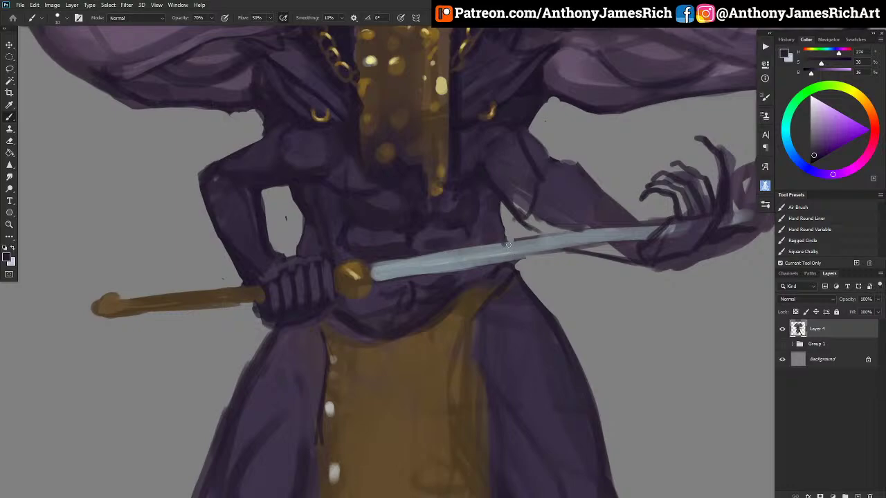
Fill the blade-supporting palm with sampled dark purple, covering the part of the blade that crosses it.
{"action": "key", "text": "]"}
{"action": "key", "text": "["}
{"action": "key", "text": "]"}
{"action": "left_click", "coordinate": [671, 229], "text": "alt"}
{"action": "left_click", "coordinate": [670, 236], "text": "alt"}
{"action": "key", "text": "bracketright"}
{"action": "key", "text": "bracketright"}
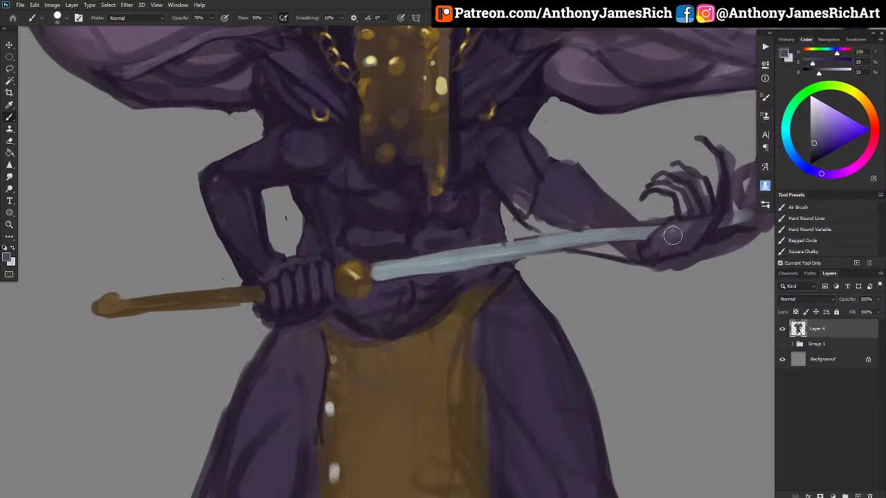
{"action": "left_click", "coordinate": [706, 258], "text": "alt"}
{"action": "mouse_move", "coordinate": [671, 234]}
{"action": "left_mouse_down"}
{"action": "mouse_move", "coordinate": [647, 254]}
{"action": "mouse_move", "coordinate": [683, 233]}
{"action": "left_mouse_up"}
Thicken and fill the curled fingers of the blade-supporting hand in dark purple.
{"action": "key", "text": "bracketleft"}
{"action": "key", "text": "bracketleft"}
{"action": "key", "text": "bracketleft"}
{"action": "mouse_move", "coordinate": [649, 196]}
{"action": "left_mouse_down"}
{"action": "mouse_move", "coordinate": [667, 197]}
{"action": "mouse_move", "coordinate": [674, 216]}
{"action": "mouse_move", "coordinate": [683, 210]}
{"action": "left_mouse_up"}
{"action": "key", "text": "bracketright"}
{"action": "key", "text": "bracketright"}
{"action": "key", "text": "bracketright"}
{"action": "key", "text": "bracketright"}
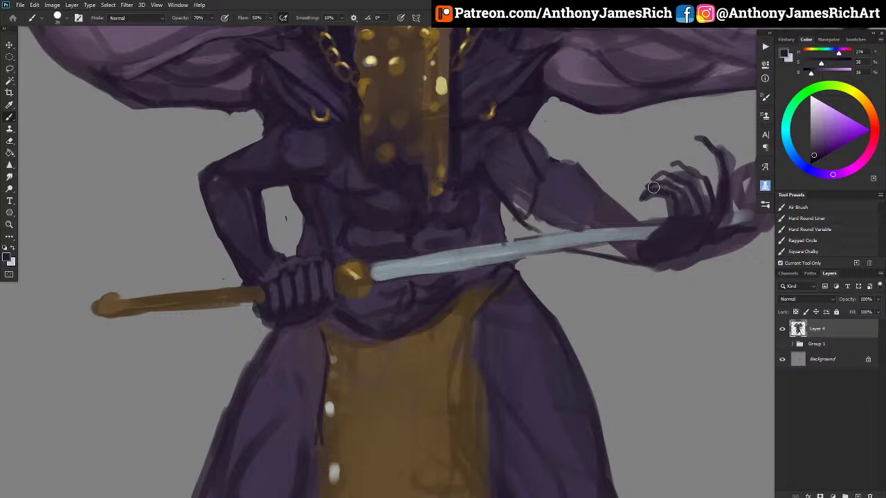
Fill the curled fingers of the blade-supporting hand with sampled lighter purple and refine them with darker purple strokes.
{"action": "left_click", "coordinate": [586, 222], "text": "alt"}
{"action": "key", "text": "bracketleft"}
{"action": "key", "text": "bracketleft"}
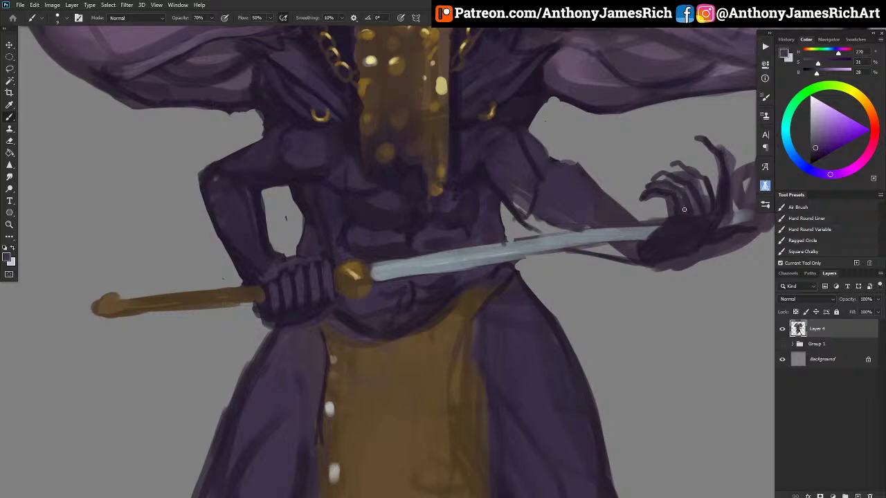
{"action": "mouse_move", "coordinate": [662, 180]}
{"action": "left_mouse_down"}
{"action": "mouse_move", "coordinate": [700, 213]}
{"action": "mouse_move", "coordinate": [671, 166]}
{"action": "mouse_move", "coordinate": [702, 184]}
{"action": "mouse_move", "coordinate": [708, 201]}
{"action": "mouse_move", "coordinate": [717, 187]}
{"action": "mouse_move", "coordinate": [699, 142]}
{"action": "left_mouse_up"}
{"action": "left_click", "coordinate": [689, 185], "text": "alt"}
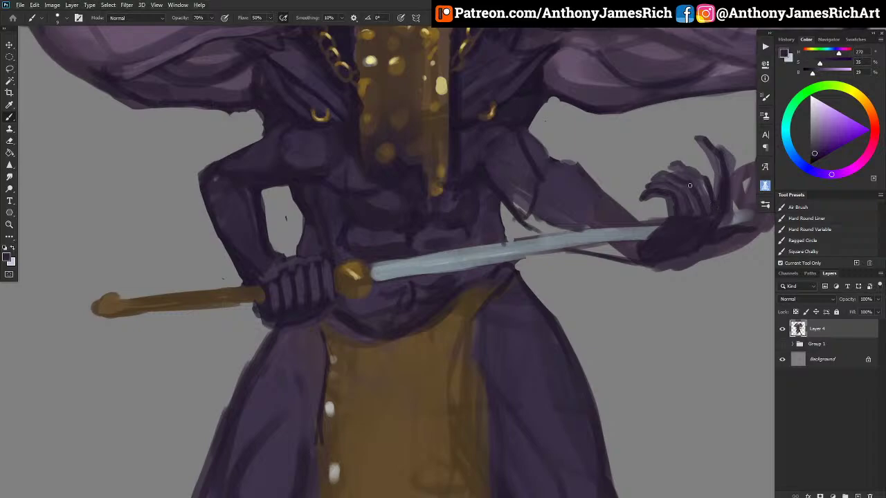
{"action": "left_click_drag", "start_coordinate": [669, 166], "coordinate": [685, 179]}
Erase the old pale-purple fingers and palm remnants beyond the redrawn blade-supporting hand and tidy its lower edge.
{"action": "left_click_drag", "start_coordinate": [571, 341], "coordinate": [427, 360]}
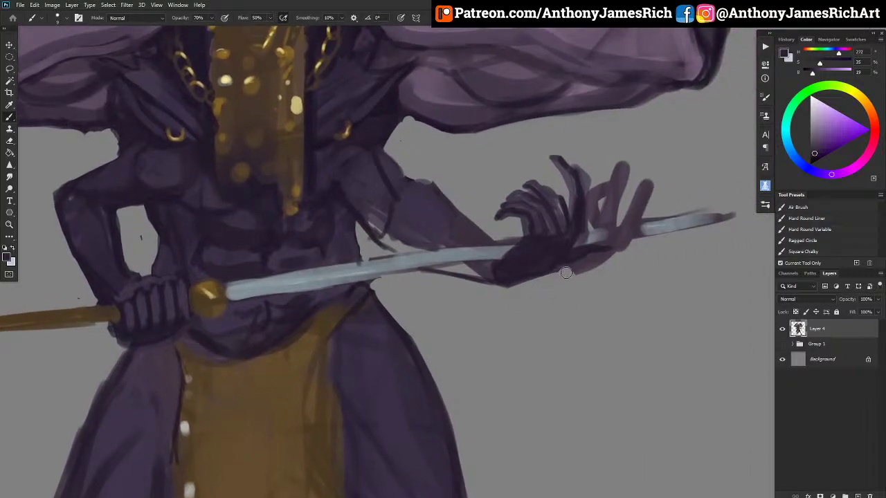
{"action": "left_click_drag", "start_coordinate": [566, 272], "coordinate": [610, 258]}
{"action": "mouse_move", "coordinate": [598, 206]}
{"action": "left_mouse_down"}
{"action": "mouse_move", "coordinate": [597, 217]}
{"action": "mouse_move", "coordinate": [633, 211]}
{"action": "mouse_move", "coordinate": [647, 186]}
{"action": "mouse_move", "coordinate": [605, 170]}
{"action": "mouse_move", "coordinate": [593, 199]}
{"action": "mouse_move", "coordinate": [575, 164]}
{"action": "mouse_move", "coordinate": [594, 201]}
{"action": "mouse_move", "coordinate": [632, 181]}
{"action": "left_mouse_up"}
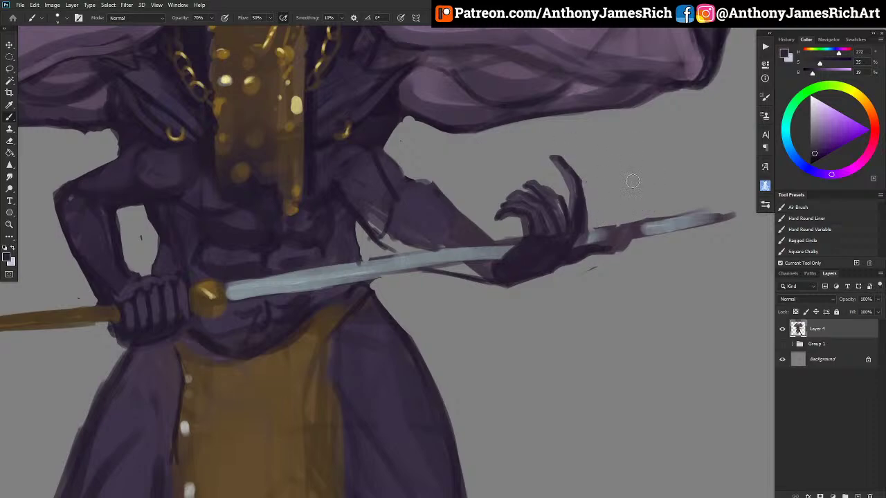
{"action": "mouse_move", "coordinate": [601, 245]}
{"action": "left_mouse_down"}
{"action": "mouse_move", "coordinate": [642, 242]}
{"action": "mouse_move", "coordinate": [609, 245]}
{"action": "left_mouse_up"}
Repaint the blade in sampled grey-blue along the forearm and out past the hand to the tip.
{"action": "left_click", "coordinate": [486, 255], "text": "alt"}
{"action": "mouse_move", "coordinate": [450, 261]}
{"action": "left_mouse_down"}
{"action": "mouse_move", "coordinate": [396, 270]}
{"action": "mouse_move", "coordinate": [484, 258]}
{"action": "mouse_move", "coordinate": [424, 270]}
{"action": "left_mouse_up"}
{"action": "key", "text": "bracketright"}
{"action": "key", "text": "bracketright"}
{"action": "left_click_drag", "start_coordinate": [584, 241], "coordinate": [735, 216]}
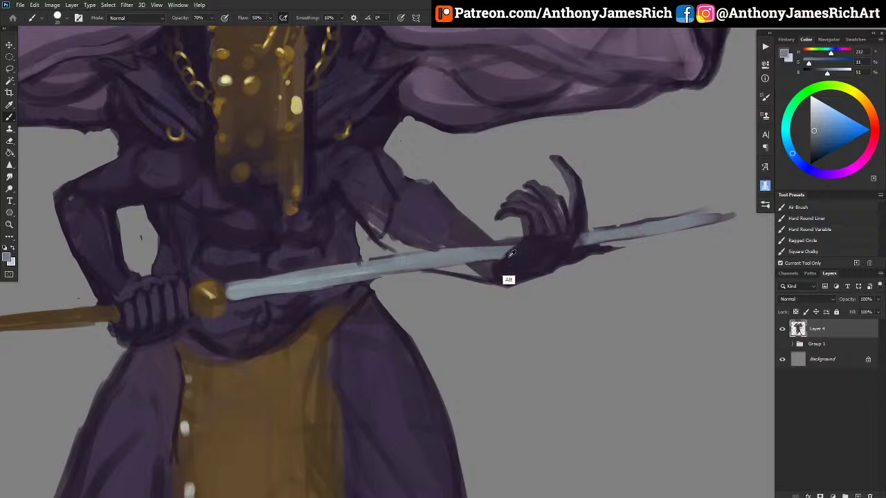
Fill the forearm beneath the blade with dark purple and draw new elbow and forearm contours on the blade-supporting arm.
{"action": "left_click", "coordinate": [509, 280], "text": "alt"}
{"action": "key", "text": "bracketleft"}
{"action": "key", "text": "bracketleft"}
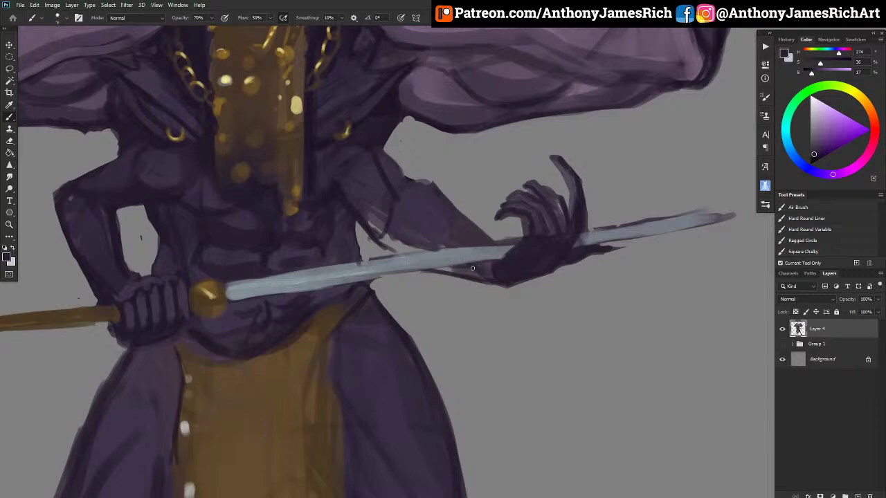
{"action": "key", "text": "bracketright"}
{"action": "left_click_drag", "start_coordinate": [387, 237], "coordinate": [399, 248]}
{"action": "left_click", "coordinate": [391, 190], "text": "alt"}
{"action": "mouse_move", "coordinate": [391, 218]}
{"action": "left_mouse_down"}
{"action": "mouse_move", "coordinate": [399, 200]}
{"action": "mouse_move", "coordinate": [457, 234]}
{"action": "left_mouse_up"}
Slim the blade-supporting forearm by erasing the excess paint outside its new upper contour.
{"action": "key", "text": "bracketleft"}
{"action": "key", "text": "bracketleft"}
{"action": "key", "text": "bracketleft"}
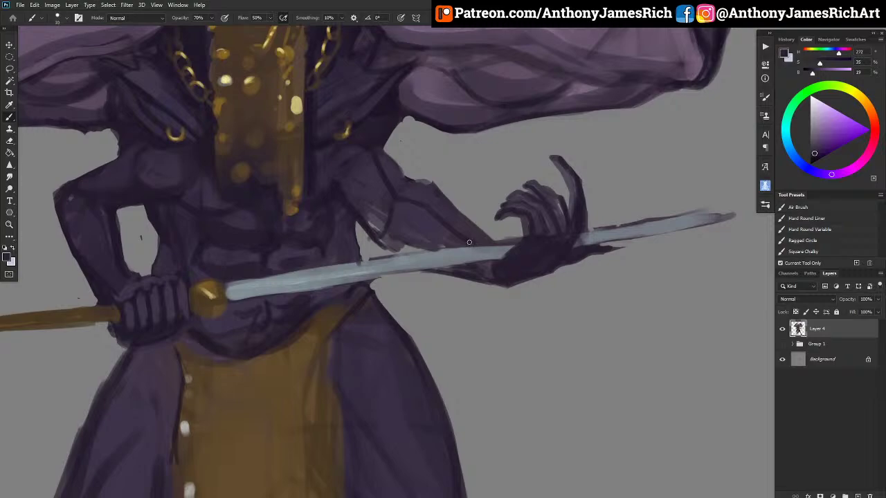
{"action": "mouse_move", "coordinate": [400, 157]}
{"action": "left_mouse_down"}
{"action": "mouse_move", "coordinate": [402, 185]}
{"action": "mouse_move", "coordinate": [387, 158]}
{"action": "mouse_move", "coordinate": [402, 187]}
{"action": "mouse_move", "coordinate": [489, 233]}
{"action": "left_mouse_up"}
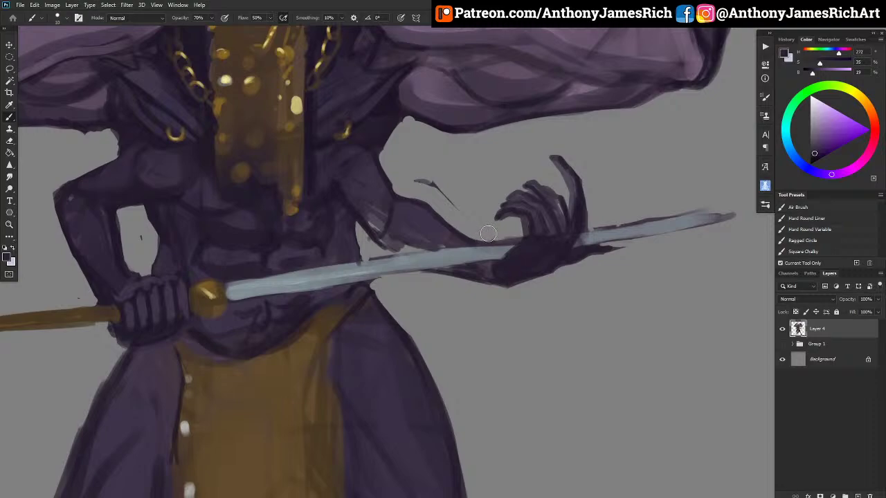
{"action": "left_click_drag", "start_coordinate": [451, 203], "coordinate": [429, 184]}
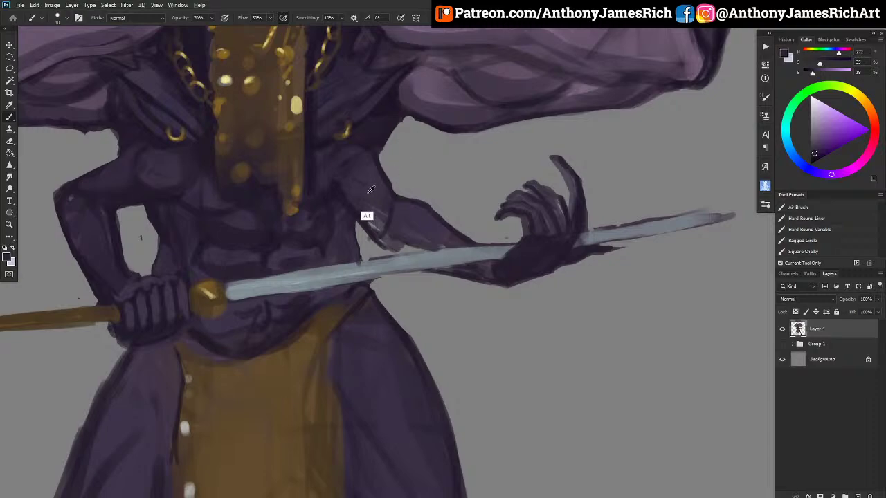
Fill the elbow and inner forearm of the blade-supporting arm with sampled purples and darken the area near the wrist.
{"action": "left_click", "coordinate": [368, 216], "text": "alt"}
{"action": "right_click", "coordinate": [369, 216], "text": "alt"}
{"action": "mouse_move", "coordinate": [370, 216]}
{"action": "left_mouse_down"}
{"action": "mouse_move", "coordinate": [381, 210]}
{"action": "mouse_move", "coordinate": [371, 193]}
{"action": "mouse_move", "coordinate": [365, 198]}
{"action": "mouse_move", "coordinate": [404, 207]}
{"action": "left_mouse_up"}
{"action": "left_click", "coordinate": [396, 220], "text": "alt"}
{"action": "mouse_move", "coordinate": [391, 244]}
{"action": "left_mouse_down"}
{"action": "mouse_move", "coordinate": [381, 217]}
{"action": "mouse_move", "coordinate": [384, 245]}
{"action": "mouse_move", "coordinate": [396, 251]}
{"action": "mouse_move", "coordinate": [435, 250]}
{"action": "mouse_move", "coordinate": [381, 237]}
{"action": "mouse_move", "coordinate": [405, 250]}
{"action": "mouse_move", "coordinate": [448, 250]}
{"action": "left_mouse_up"}
{"action": "key", "text": "]"}
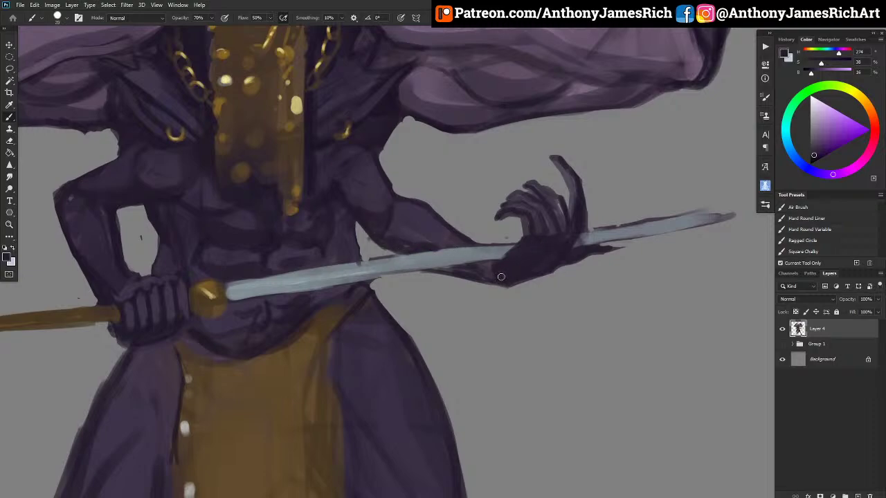
{"action": "key", "text": "["}
{"action": "mouse_move", "coordinate": [488, 271]}
{"action": "left_mouse_down"}
{"action": "mouse_move", "coordinate": [449, 270]}
{"action": "mouse_move", "coordinate": [502, 265]}
{"action": "mouse_move", "coordinate": [457, 268]}
{"action": "left_mouse_up"}
{"action": "key", "text": "["}
Touch up the lower outer edge of the hilt-side wing with sampled purple and save the painting.
{"action": "key", "text": "ctrl+0"}
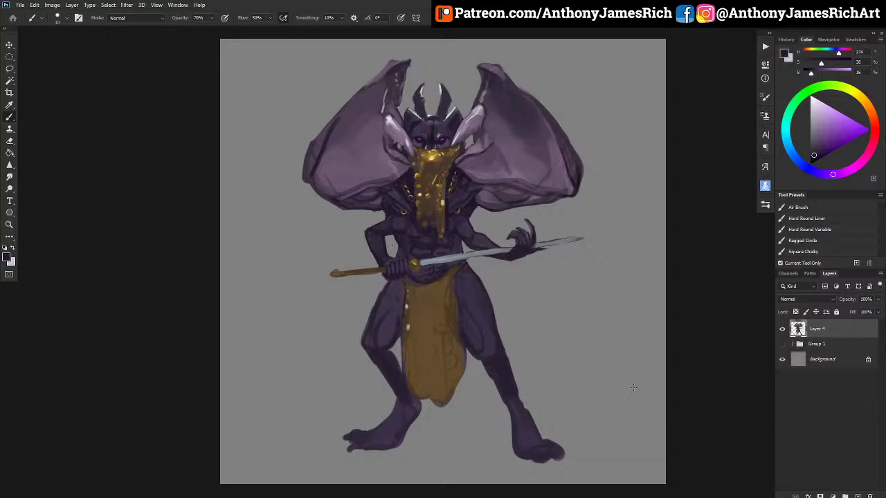
{"action": "left_click", "coordinate": [337, 222], "text": "alt"}
{"action": "key", "text": "bracketright"}
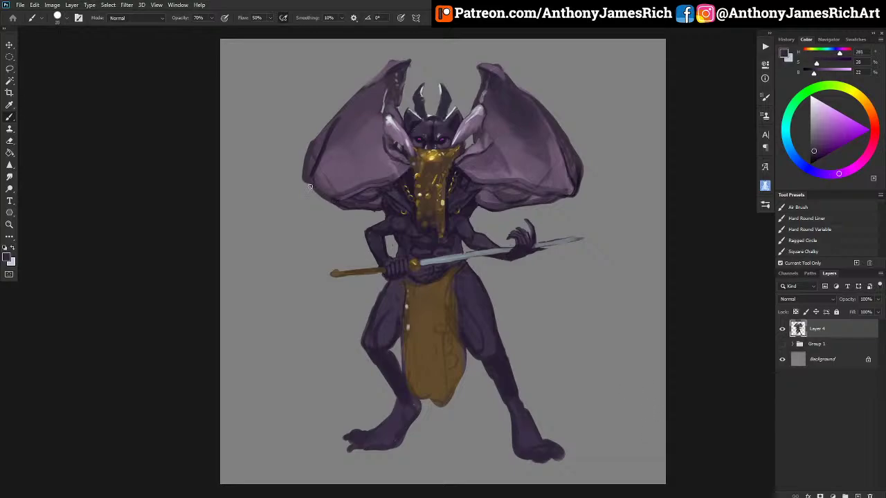
{"action": "key", "text": "bracketleft"}
{"action": "key", "text": "bracketleft"}
{"action": "mouse_move", "coordinate": [310, 188]}
{"action": "left_mouse_down"}
{"action": "mouse_move", "coordinate": [320, 196]}
{"action": "mouse_move", "coordinate": [308, 184]}
{"action": "left_mouse_up"}
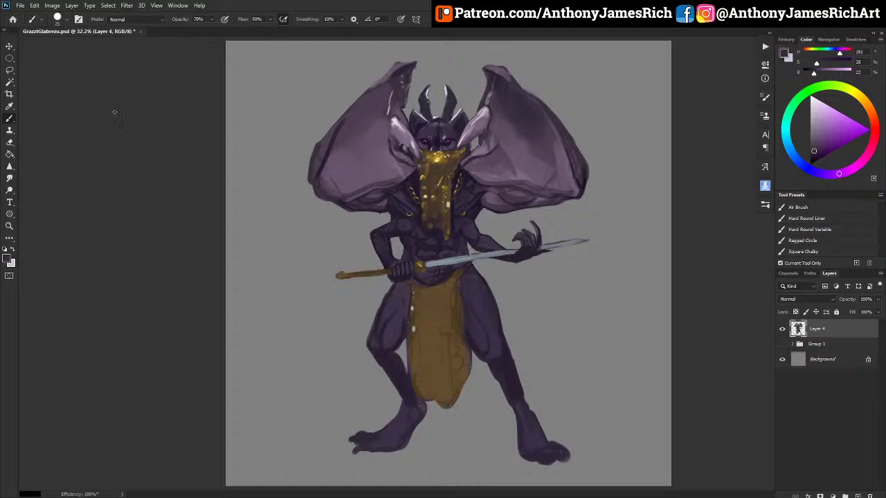
{"action": "key", "text": "ctrl+s"}
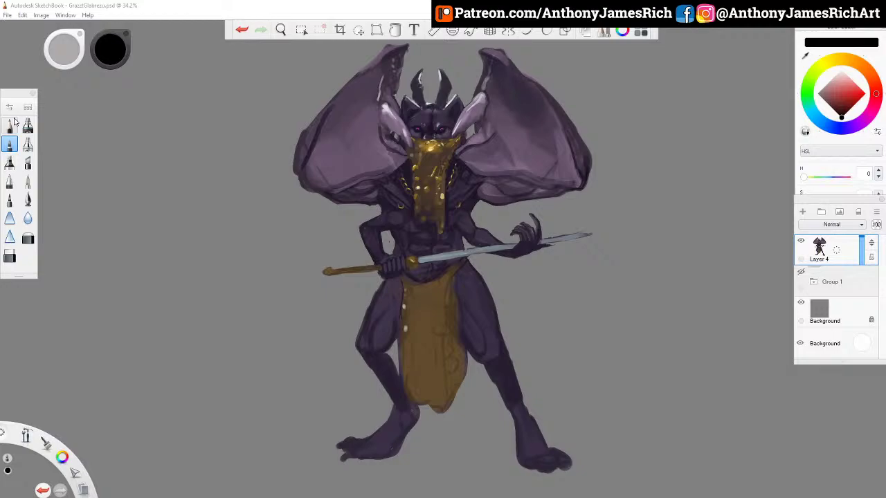
Switch to Autodesk SketchBook with GrazztGlabrezu.psd and hide the grey Background layer to show the figure on white.
{"action": "key", "text": "Tab"}
{"action": "key", "text": "Tab"}
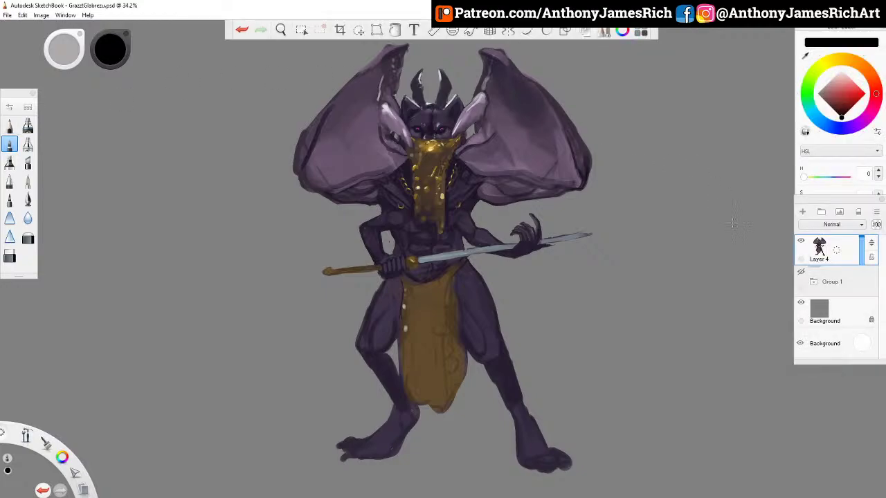
{"action": "left_click", "coordinate": [801, 300]}
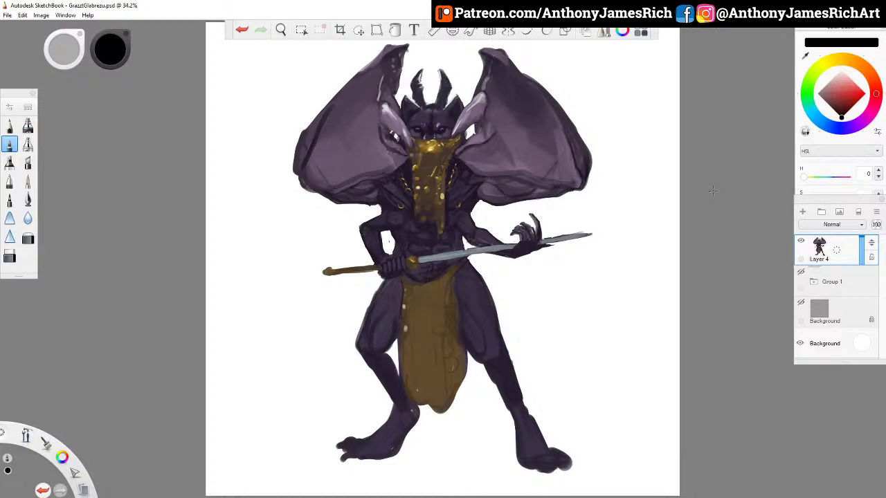
{"action": "key", "text": "space"}
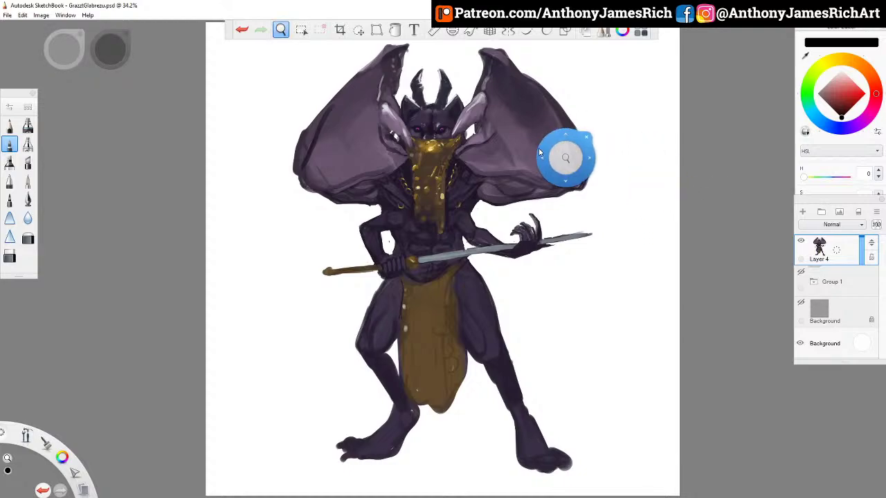
{"action": "left_click_drag", "start_coordinate": [538, 148], "coordinate": [541, 200]}
{"action": "scroll", "coordinate": [542, 202], "scroll_direction": "up", "scroll_amount": 3}
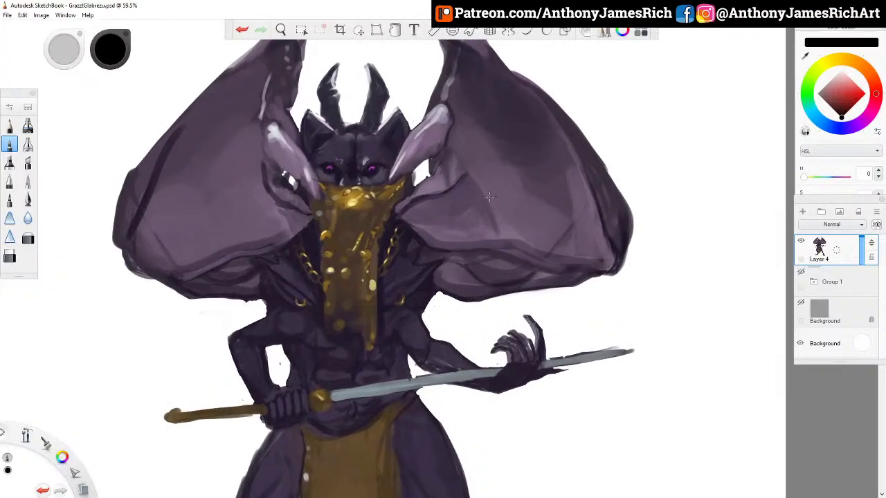
{"action": "key", "text": "space"}
{"action": "left_click_drag", "start_coordinate": [408, 176], "coordinate": [519, 207]}
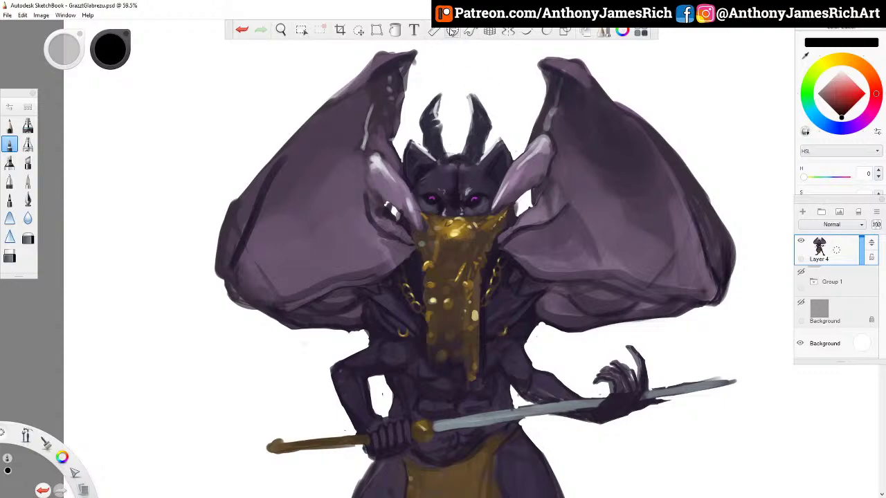
Place a straight ruler guide along the lower edge of the sword, matching the angle of its handle and blade.
{"action": "left_click", "coordinate": [434, 30]}
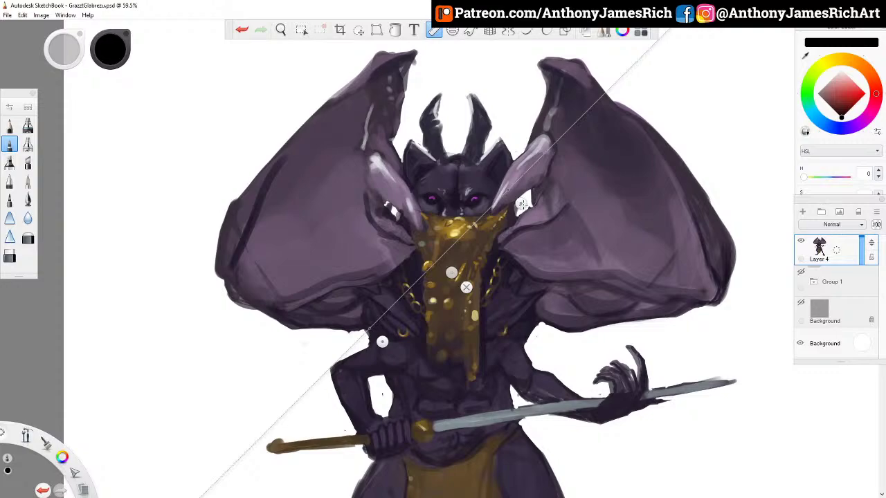
{"action": "left_click_drag", "start_coordinate": [505, 229], "coordinate": [498, 453]}
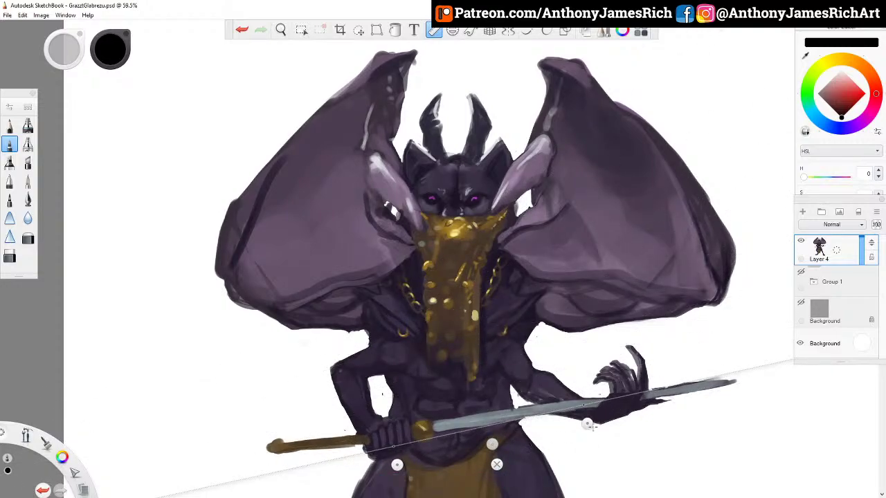
{"action": "left_click_drag", "start_coordinate": [588, 423], "coordinate": [589, 428]}
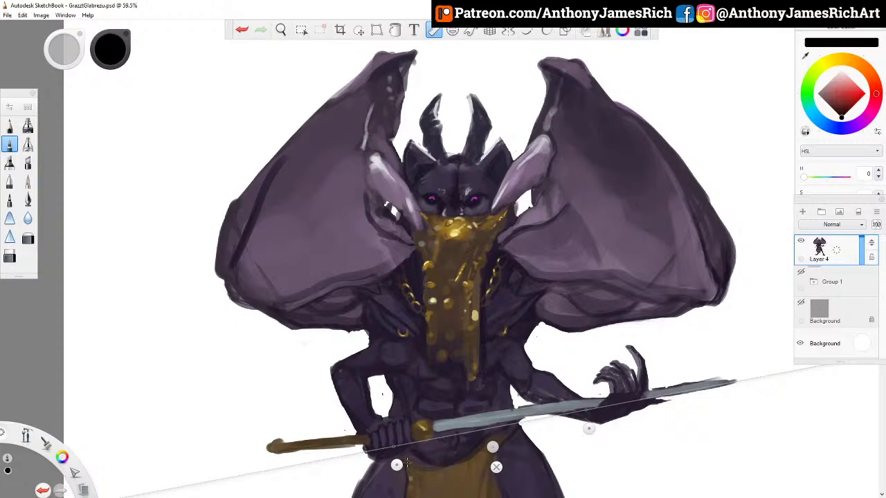
{"action": "left_click_drag", "start_coordinate": [397, 465], "coordinate": [388, 458]}
{"action": "left_click_drag", "start_coordinate": [488, 443], "coordinate": [484, 443]}
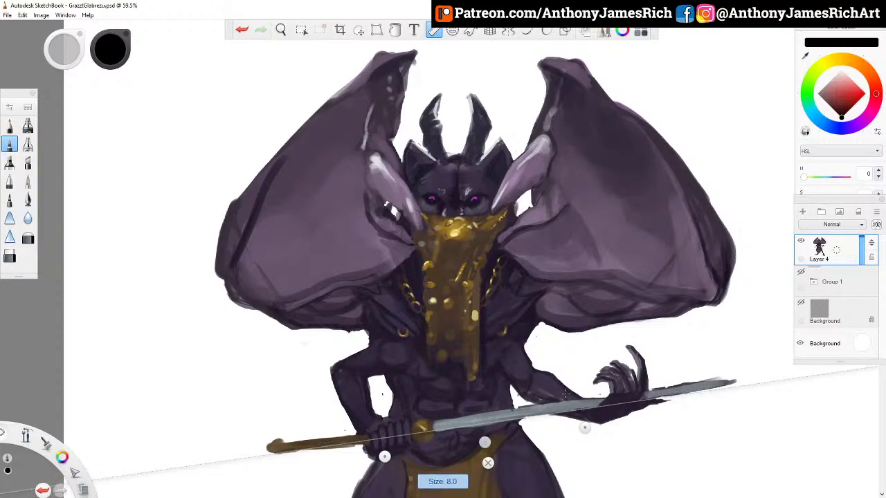
Straighten the blade's lower edge along the ruler with sampled grey-blue at brush size 9.0.
{"action": "key", "text": "alt"}
{"action": "left_click", "coordinate": [553, 382], "text": "alt"}
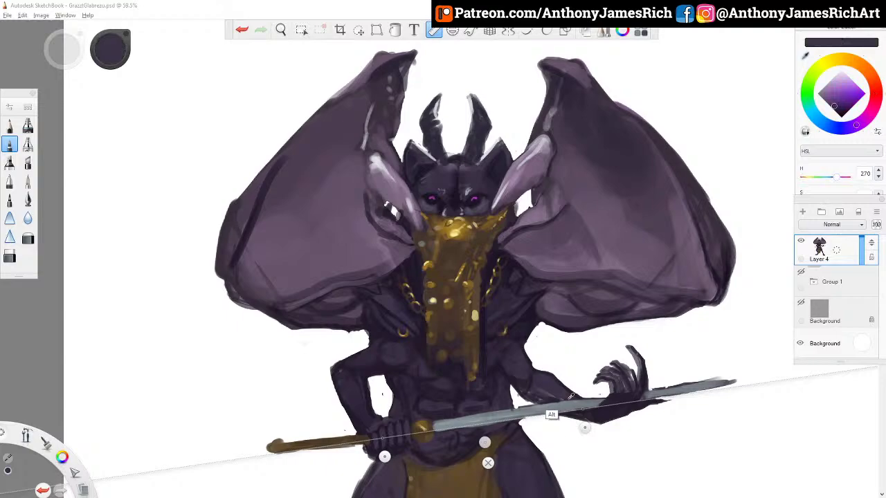
{"action": "key", "text": "]"}
{"action": "key", "text": "]"}
{"action": "left_click", "coordinate": [444, 428], "text": "alt"}
{"action": "key", "text": "["}
{"action": "key", "text": "["}
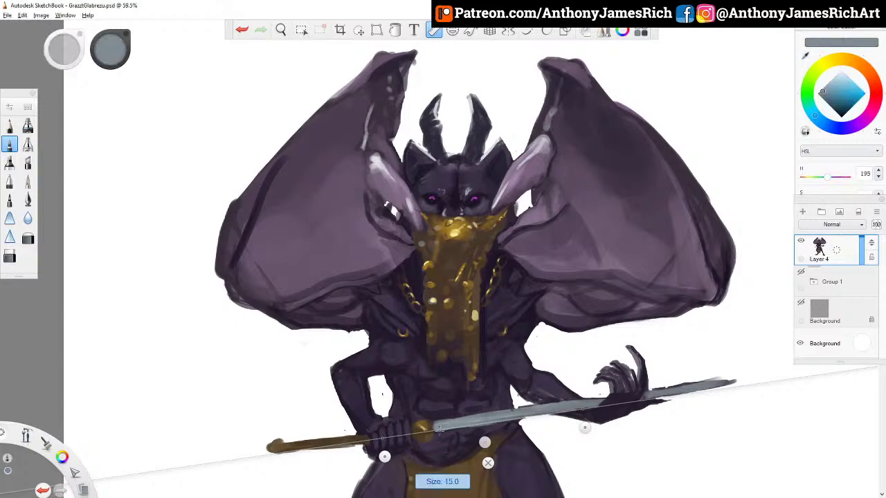
{"action": "key", "text": "["}
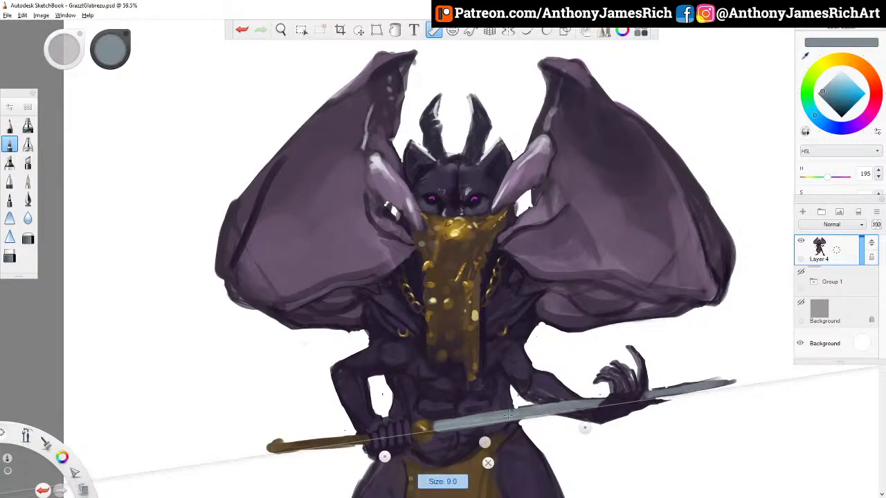
{"action": "mouse_move", "coordinate": [509, 416]}
{"action": "left_mouse_down"}
{"action": "mouse_move", "coordinate": [568, 410]}
{"action": "mouse_move", "coordinate": [558, 408]}
{"action": "left_mouse_up"}
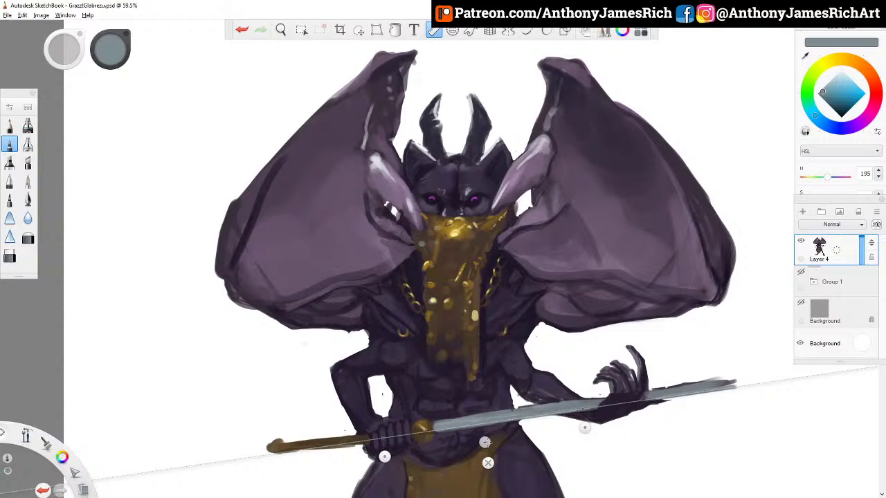
Straighten the lower edge of the sword handle along the ruler with sampled dark brown.
{"action": "left_click", "coordinate": [354, 438], "text": "alt"}
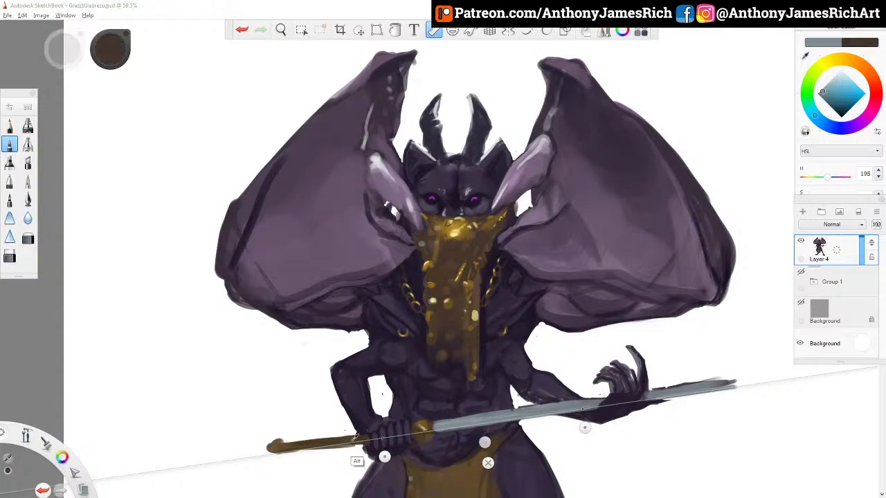
{"action": "key", "text": "["}
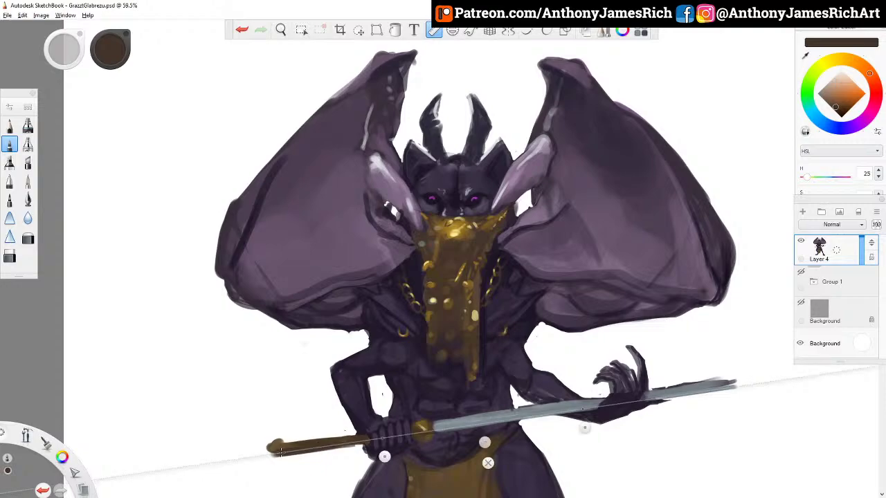
{"action": "left_click_drag", "start_coordinate": [343, 446], "coordinate": [361, 444]}
Move the ruler to the sword's upper edge and straighten the top of the handle with sampled golden brown.
{"action": "left_click_drag", "start_coordinate": [485, 441], "coordinate": [481, 434]}
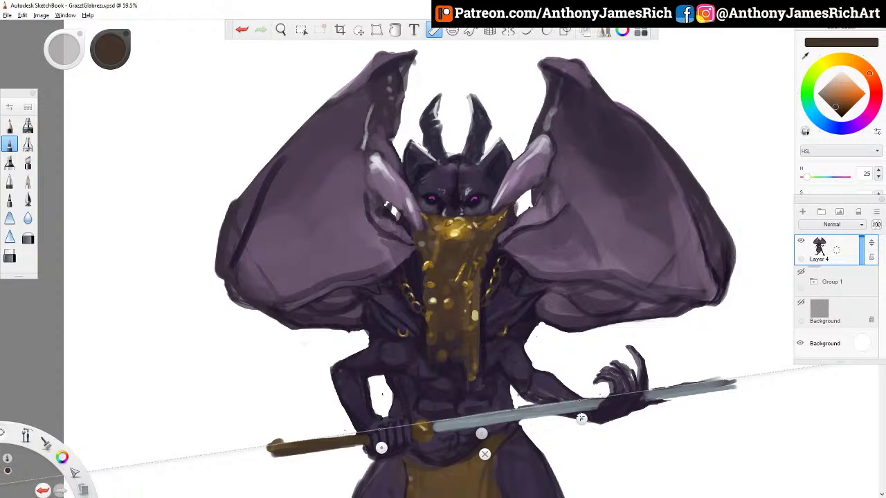
{"action": "left_click_drag", "start_coordinate": [581, 418], "coordinate": [582, 419]}
{"action": "left_click", "coordinate": [419, 439], "text": "alt"}
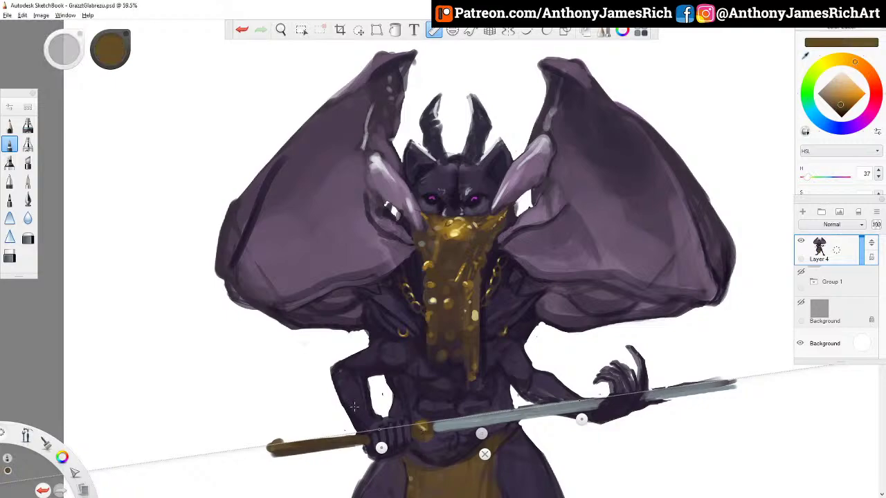
{"action": "key", "text": "["}
{"action": "left_click_drag", "start_coordinate": [361, 436], "coordinate": [330, 438]}
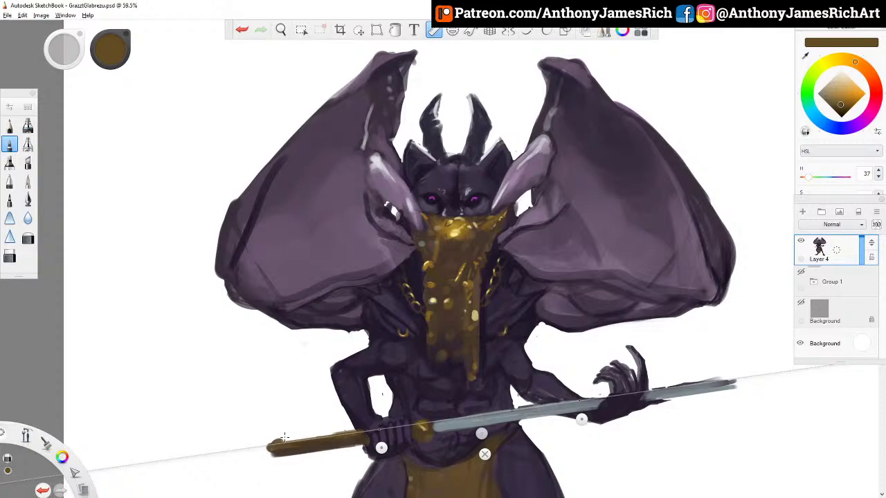
Straighten the blade's upper edge near the tip with sampled grey-blue along the ruler, and turn the ruler off.
{"action": "left_click", "coordinate": [656, 394], "text": "alt"}
{"action": "key", "text": "]"}
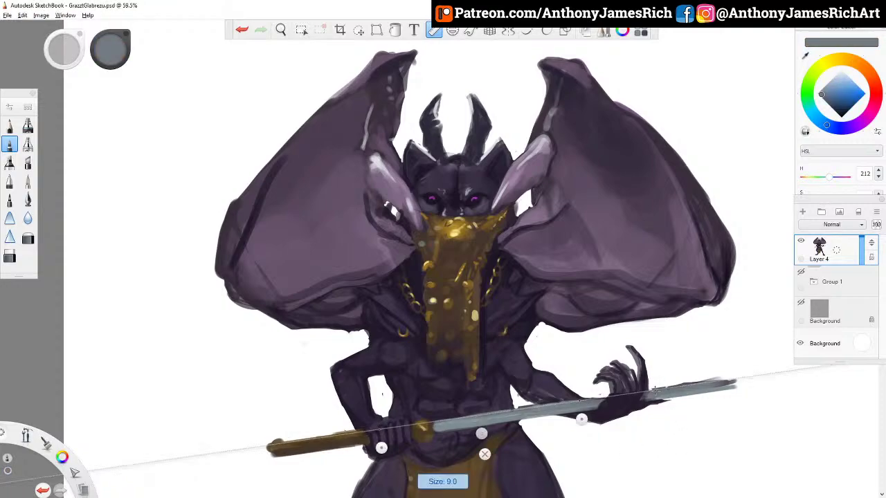
{"action": "key", "text": "bracketleft"}
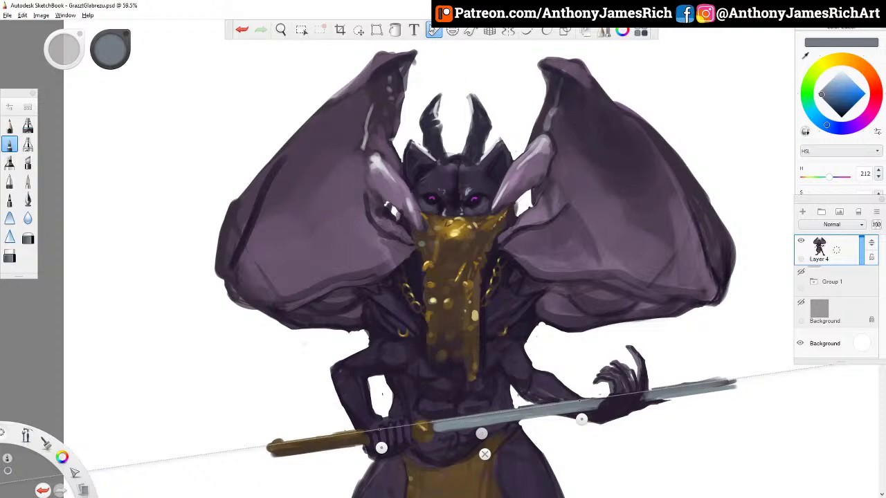
{"action": "left_click", "coordinate": [433, 29]}
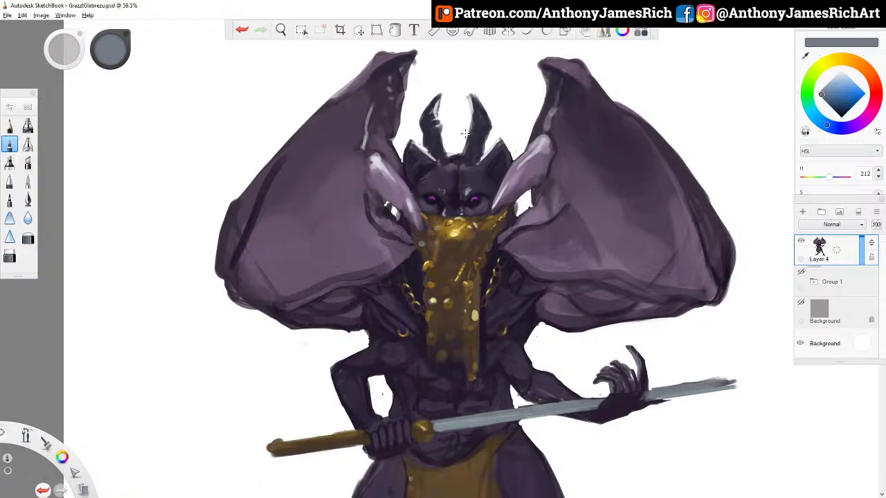
Square off the sword's pommel end and clean up the horn and ear edges with sampled dark purple.
{"action": "key", "text": "bracketleft"}
{"action": "key", "text": "bracketright"}
{"action": "key", "text": "bracketleft"}
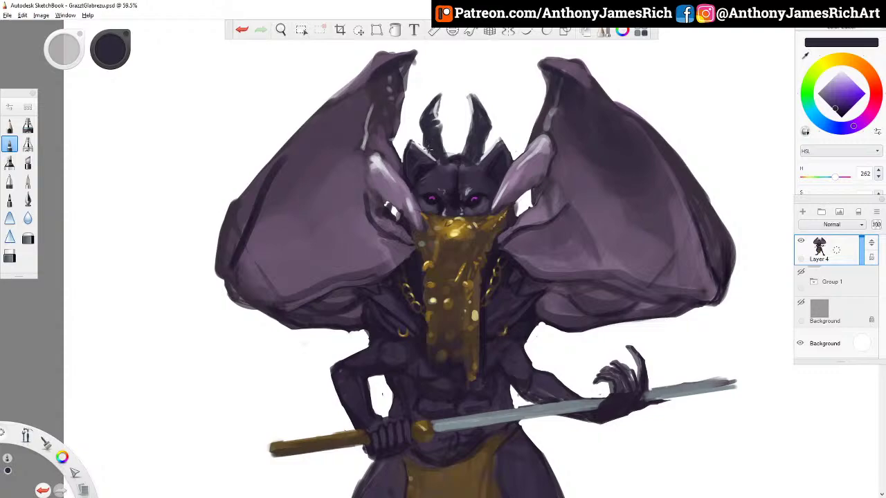
{"action": "key", "text": "["}
Show the grey Background layer behind the creature and save the painting.
{"action": "left_click", "coordinate": [803, 323]}
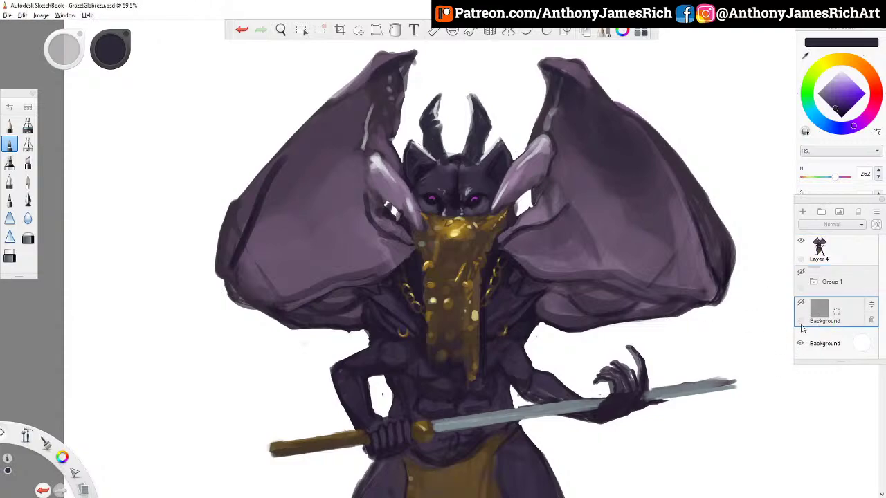
{"action": "left_click", "coordinate": [801, 305]}
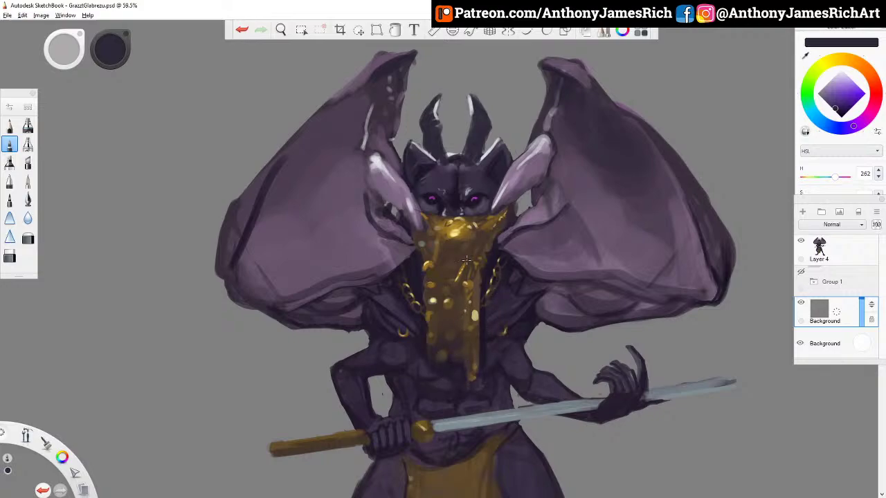
{"action": "key", "text": "ctrl+s"}
{"action": "scroll", "coordinate": [528, 147], "scroll_direction": "down", "scroll_amount": 4}
{"action": "scroll", "coordinate": [504, 178], "scroll_direction": "up", "scroll_amount": 2}
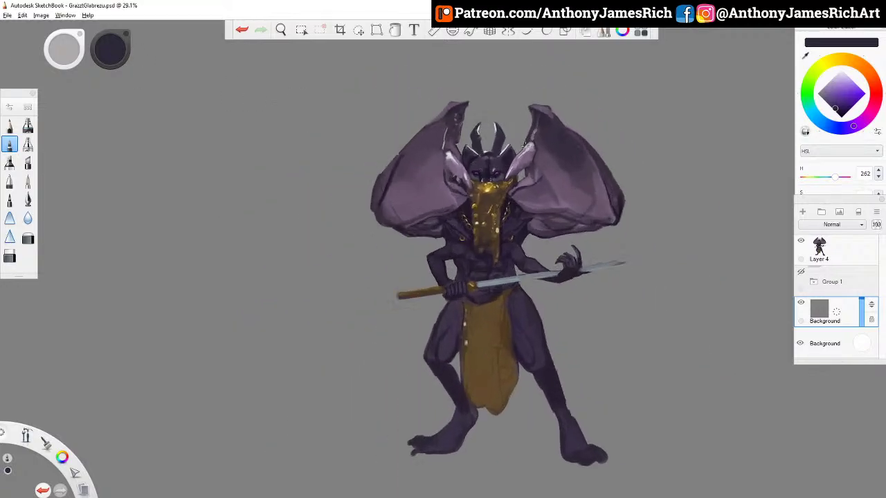
{"action": "key", "text": "space"}
{"action": "left_click_drag", "start_coordinate": [504, 204], "coordinate": [451, 181]}
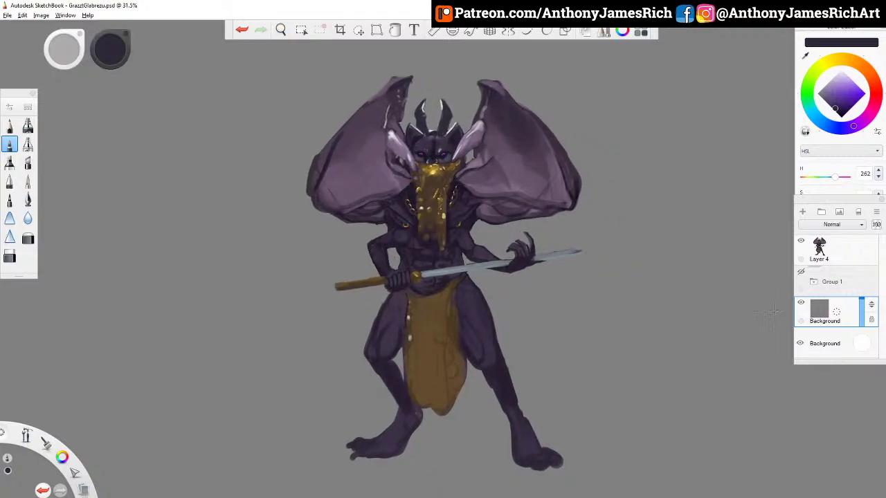
Hide the grey Background layer, then enlarge and recentre the creature on Layer 4 with a proportional Transform.
{"action": "left_click", "coordinate": [801, 303]}
{"action": "scroll", "coordinate": [729, 270], "scroll_direction": "down", "scroll_amount": 1}
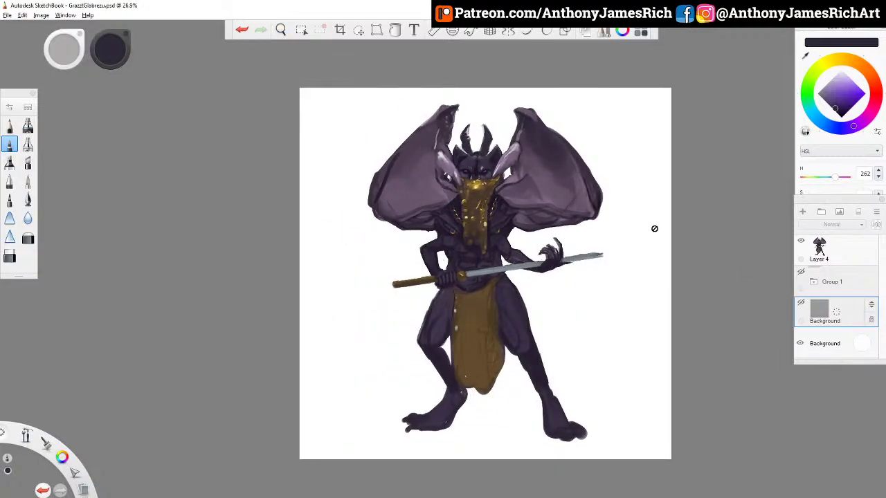
{"action": "left_click", "coordinate": [837, 256]}
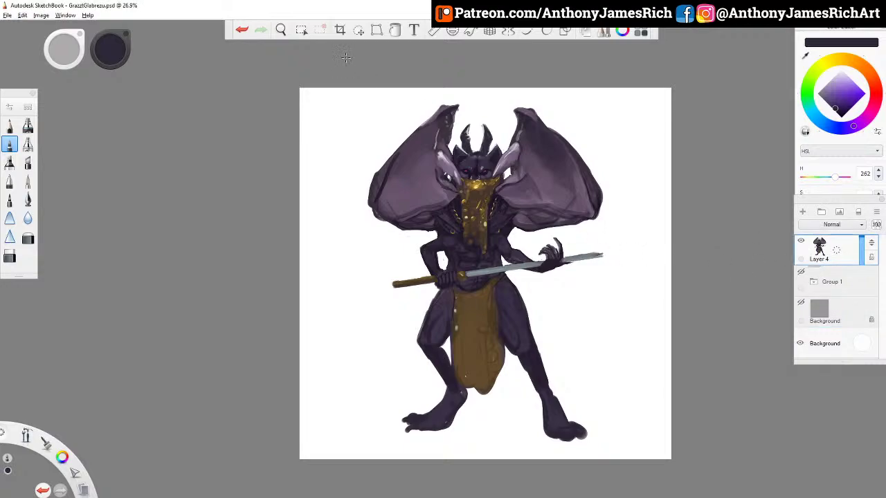
{"action": "left_click", "coordinate": [377, 30]}
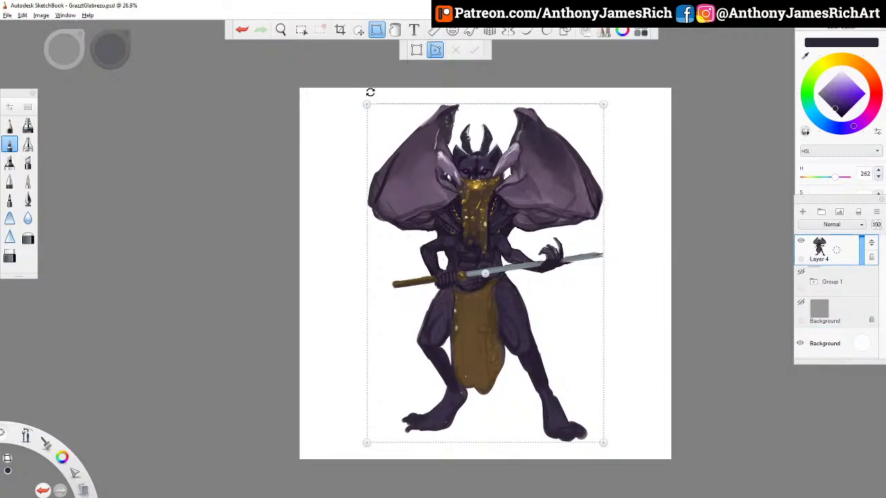
{"action": "left_click", "coordinate": [416, 50]}
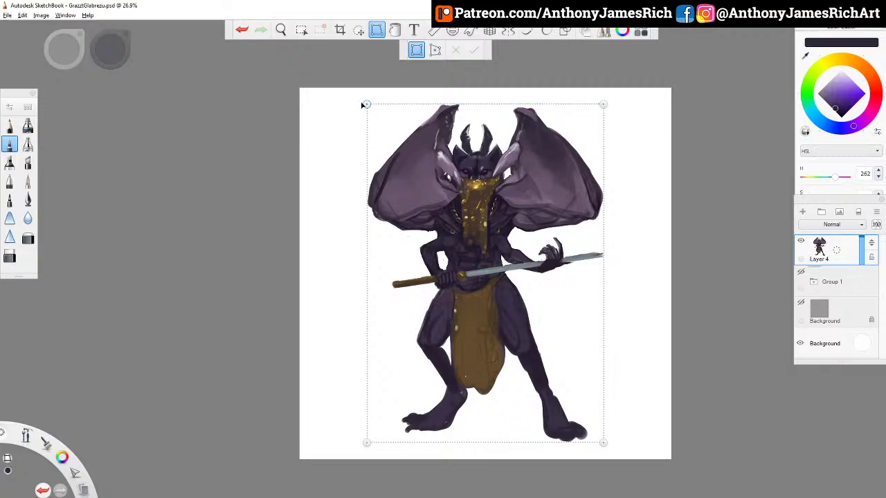
{"action": "left_click_drag", "start_coordinate": [367, 105], "coordinate": [341, 100]}
{"action": "mouse_move", "coordinate": [417, 158]}
{"action": "left_mouse_down"}
{"action": "mouse_move", "coordinate": [439, 168]}
{"action": "mouse_move", "coordinate": [428, 165]}
{"action": "left_mouse_up"}
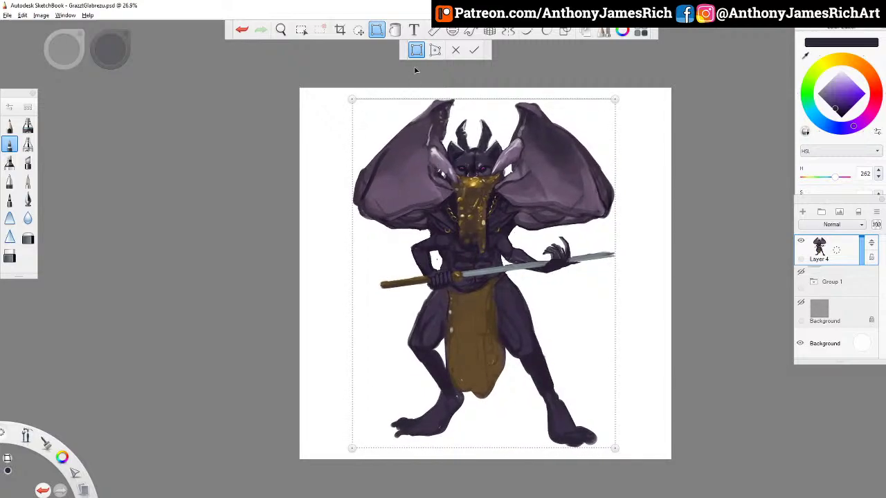
{"action": "left_click", "coordinate": [474, 50]}
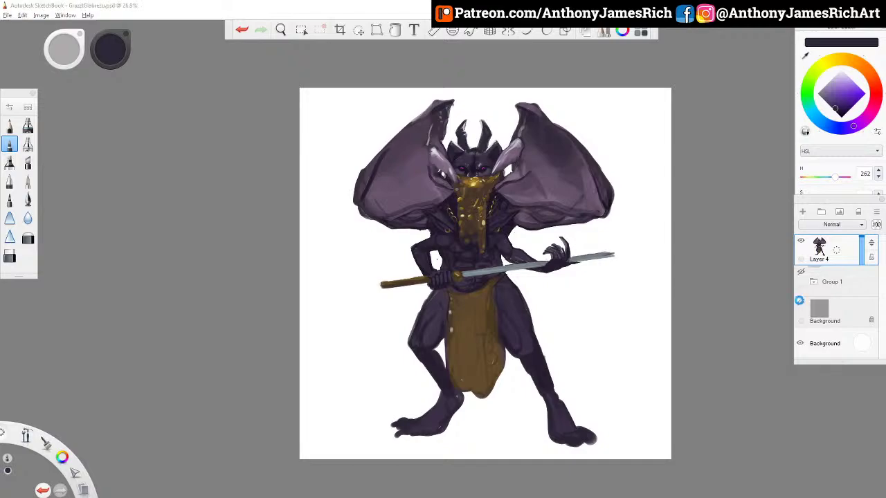
Show the grey Background layer behind the enlarged creature, comparing its silhouette against white and grey.
{"action": "left_click", "coordinate": [800, 303]}
{"action": "scroll", "coordinate": [553, 209], "scroll_direction": "up", "scroll_amount": 5}
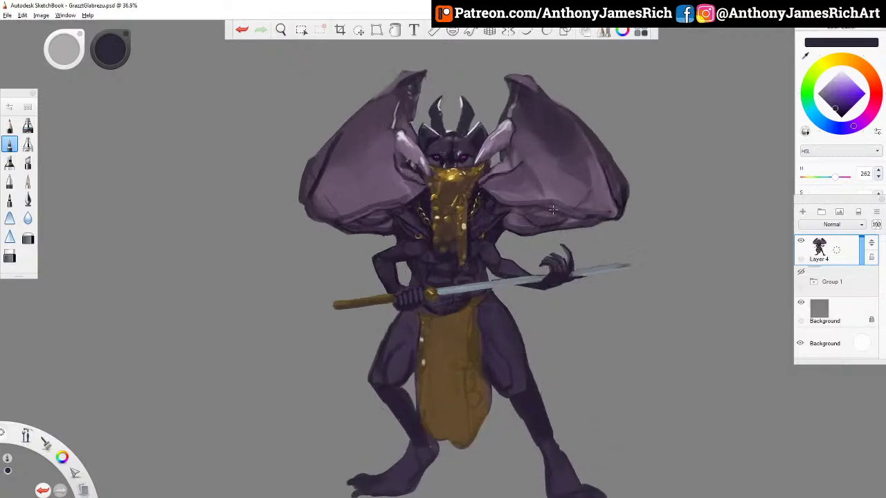
{"action": "left_click", "coordinate": [801, 303]}
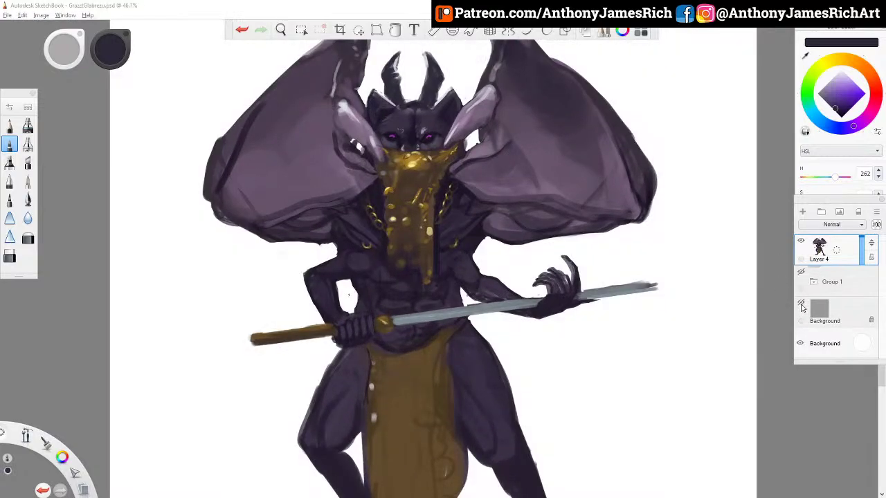
{"action": "left_click", "coordinate": [801, 302]}
{"action": "scroll", "coordinate": [602, 196], "scroll_direction": "up", "scroll_amount": 3}
{"action": "scroll", "coordinate": [591, 191], "scroll_direction": "down", "scroll_amount": 2}
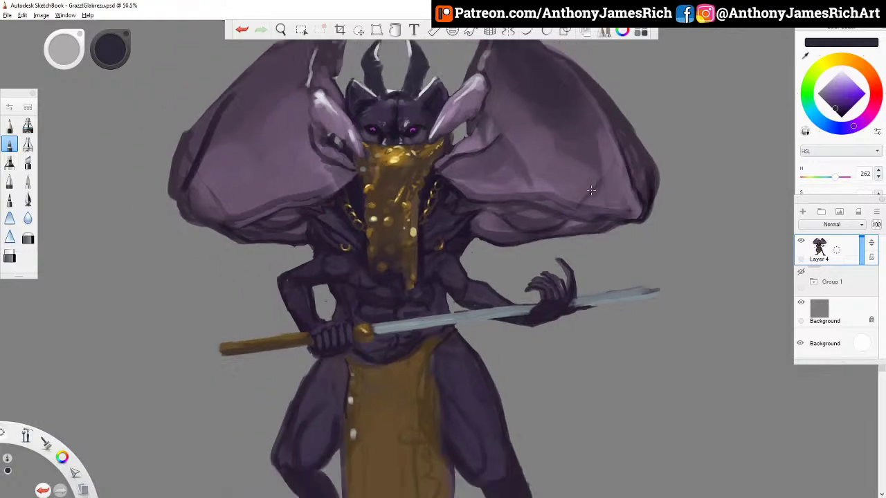
{"action": "key", "text": "space"}
{"action": "left_click_drag", "start_coordinate": [441, 186], "coordinate": [464, 195]}
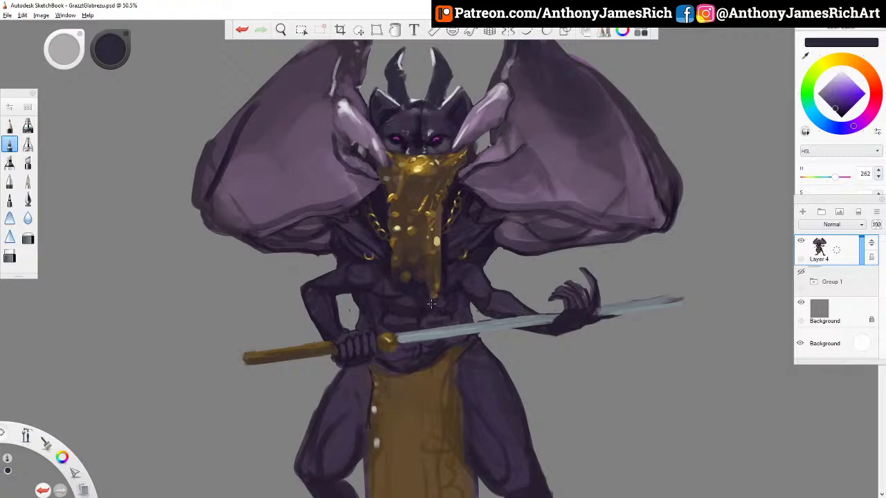
Shade the torso beside the cloth's lower end with dark purples (H 272, S 64, L 11 and H 271, S 26, L 12) at size 15.0.
{"action": "key", "text": "]"}
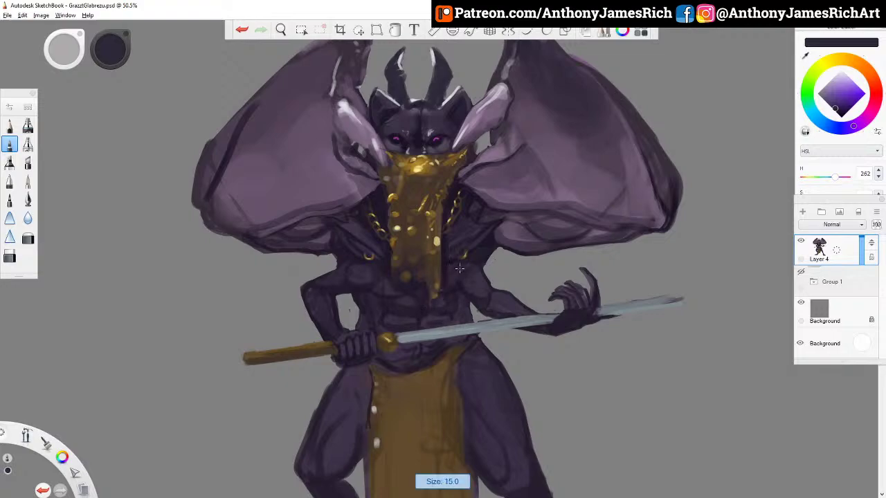
{"action": "left_click", "coordinate": [490, 254], "text": "alt"}
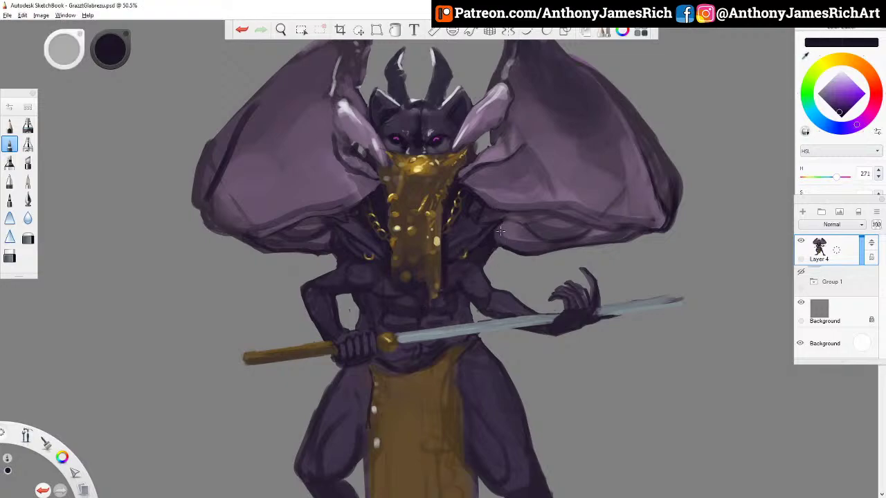
{"action": "left_click", "coordinate": [842, 112]}
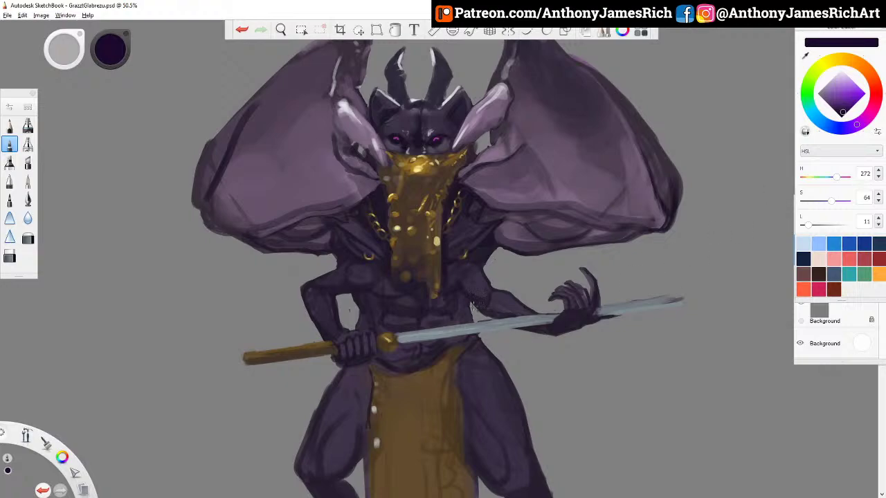
{"action": "key", "text": "]"}
{"action": "key", "text": "]"}
{"action": "left_click_drag", "start_coordinate": [459, 287], "coordinate": [448, 293]}
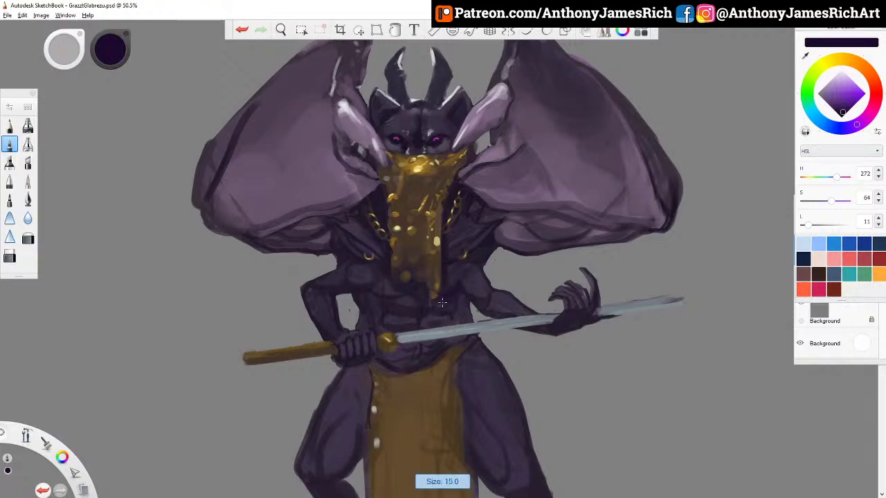
{"action": "left_click", "coordinate": [443, 300], "text": "alt"}
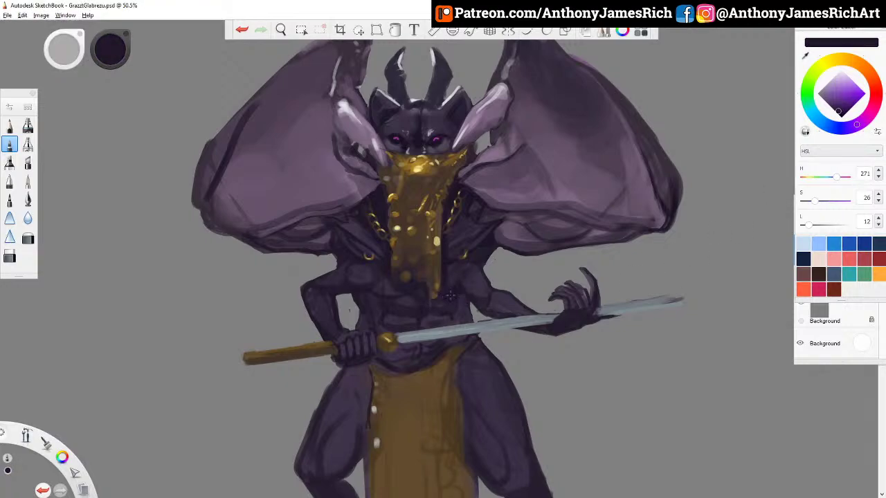
{"action": "key", "text": "["}
{"action": "key", "text": "bracketright"}
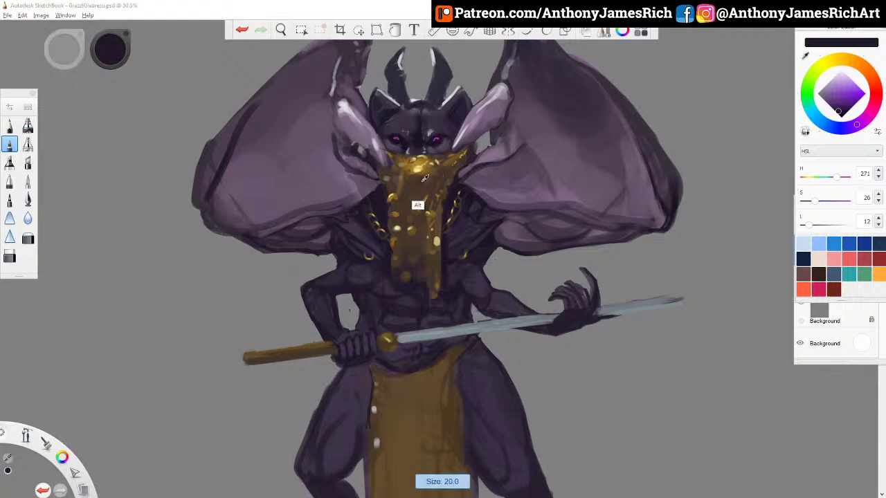
Touch up the golden cloth with sampled golden brown (H 37, S 52, L 32), reducing the brush size.
{"action": "left_click", "coordinate": [422, 181], "text": "alt"}
{"action": "left_click", "coordinate": [428, 170], "text": "alt"}
{"action": "key", "text": "bracketleft"}
{"action": "key", "text": "bracketleft"}
{"action": "key", "text": "bracketleft"}
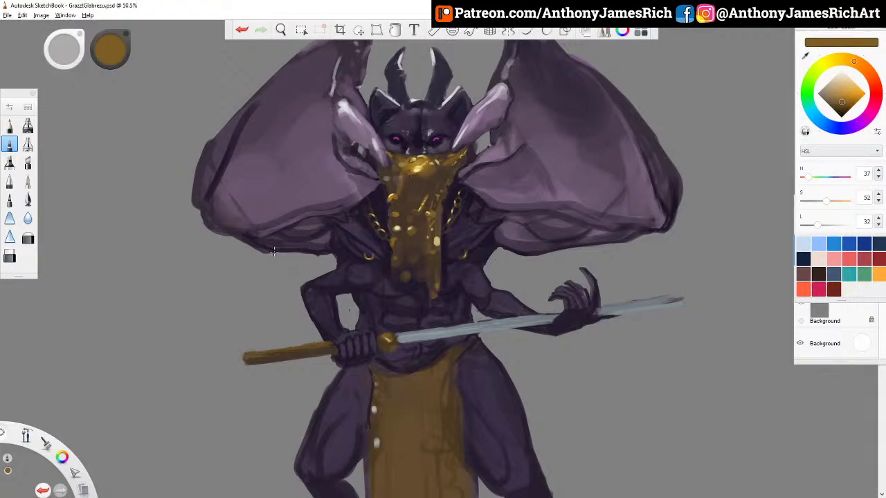
{"action": "key", "text": "bracketleft"}
Paint glowing highlights in both eyes with light pink (H 311, S 100, L 83), starting at brush size 9.0.
{"action": "left_click", "coordinate": [869, 115]}
{"action": "left_click", "coordinate": [849, 78]}
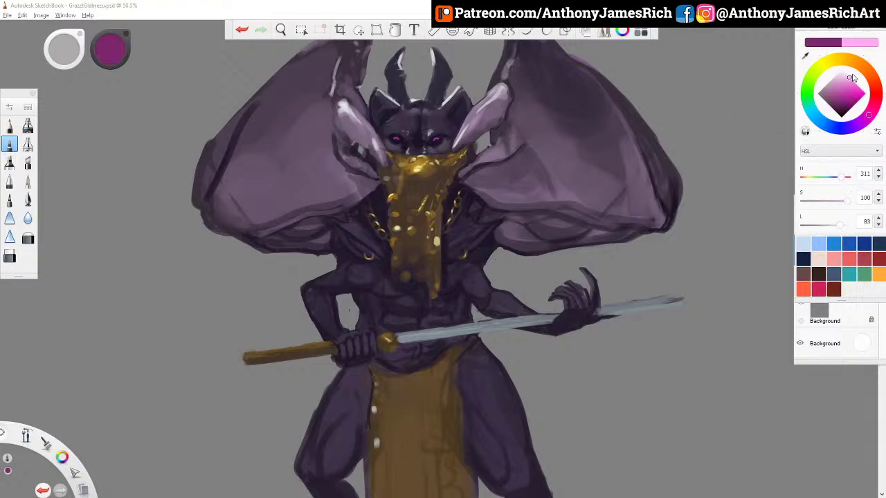
{"action": "key", "text": "bracketleft"}
{"action": "key", "text": "bracketleft"}
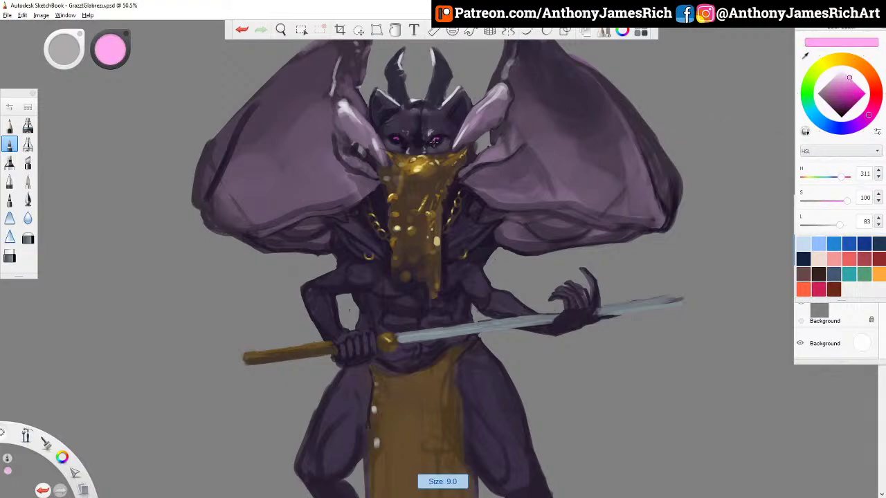
{"action": "key", "text": "bracketright"}
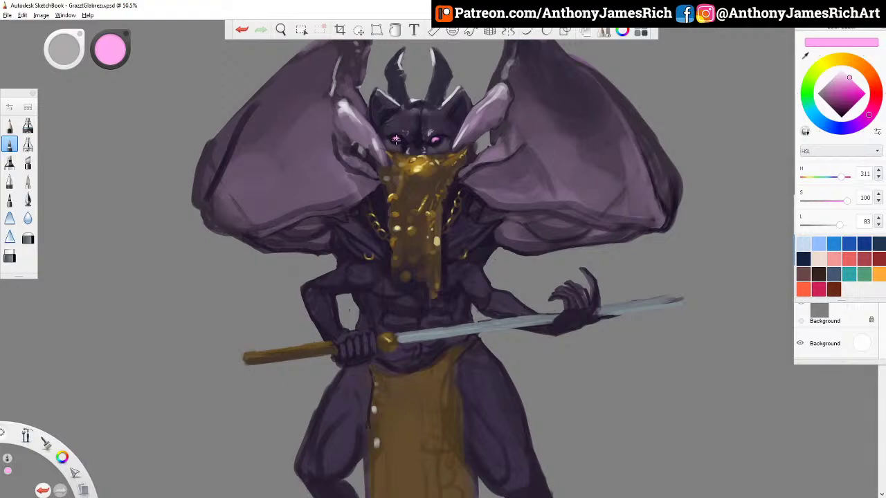
{"action": "left_click", "coordinate": [395, 139]}
{"action": "left_click", "coordinate": [434, 140]}
{"action": "key", "text": "]"}
Choose the light blue swatch (H 206, S 57, L 85), shorten the Color Editor and place the Layer Editor below it.
{"action": "left_click", "coordinate": [803, 243]}
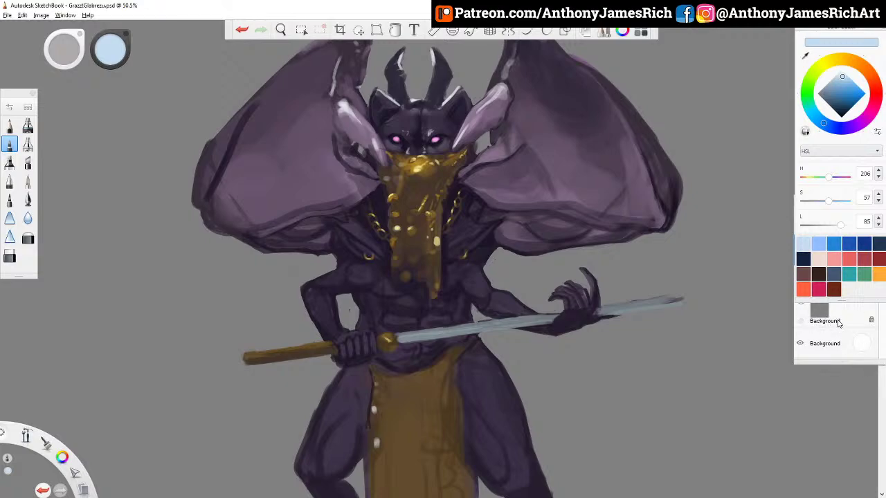
{"action": "left_click_drag", "start_coordinate": [843, 300], "coordinate": [845, 201]}
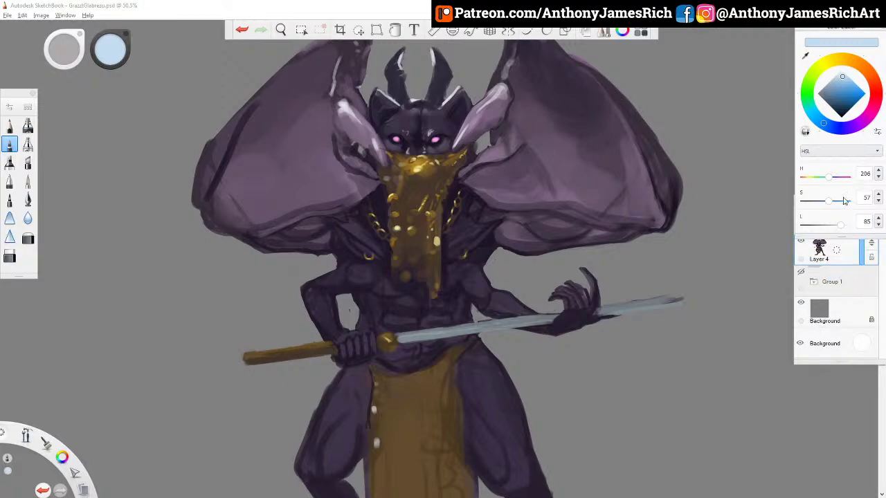
{"action": "left_click", "coordinate": [857, 284]}
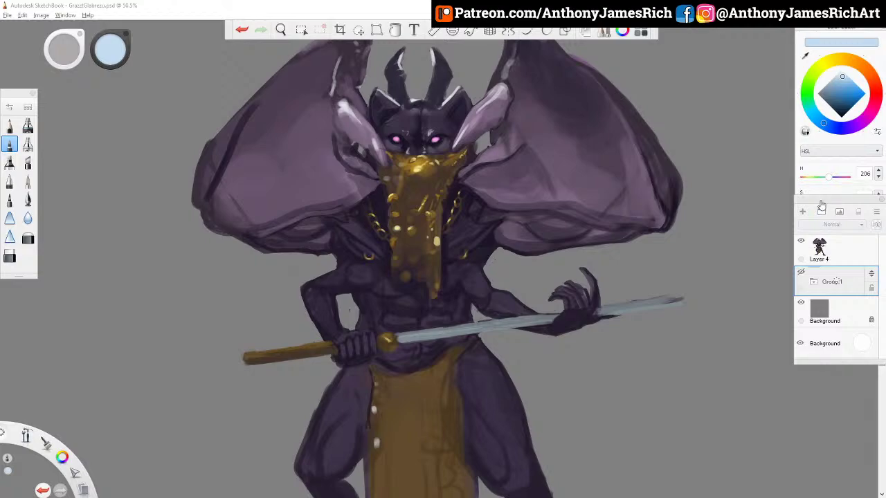
{"action": "left_click_drag", "start_coordinate": [821, 207], "coordinate": [820, 261]}
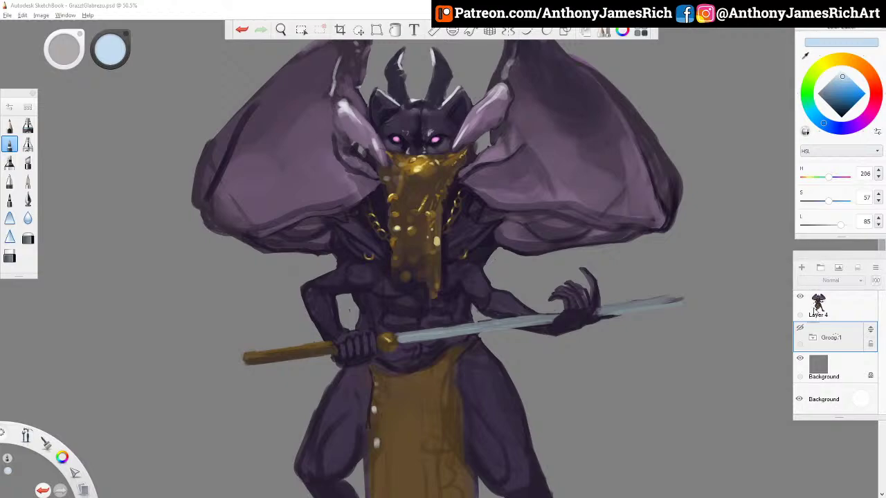
Add a new layer above Layer 4 and set its blending mode to Color.
{"action": "left_click", "coordinate": [838, 304]}
{"action": "left_click_drag", "start_coordinate": [835, 306], "coordinate": [835, 284]}
{"action": "left_click", "coordinate": [837, 282]}
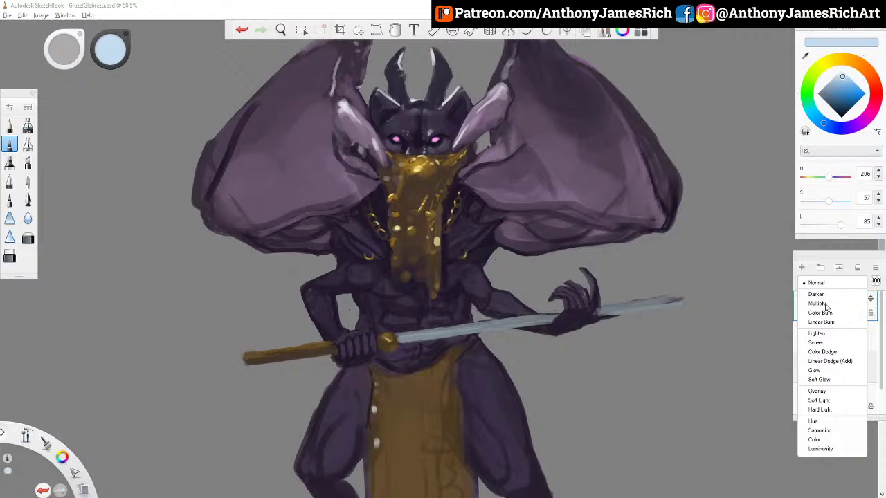
{"action": "left_click", "coordinate": [822, 440]}
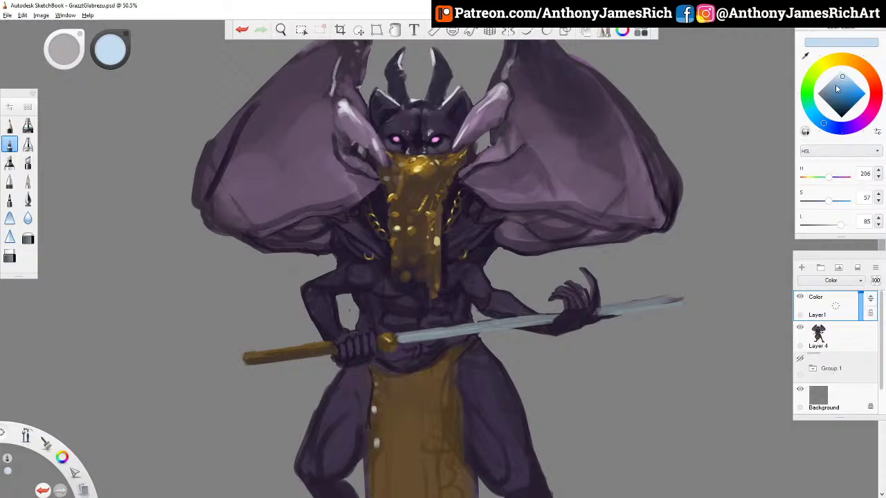
Tint the claw and inner membrane of the wing on the sword-blade side light blue, enlarging the brush past size 40.0.
{"action": "key", "text": "bracketright"}
{"action": "key", "text": "bracketright"}
{"action": "key", "text": "bracketright"}
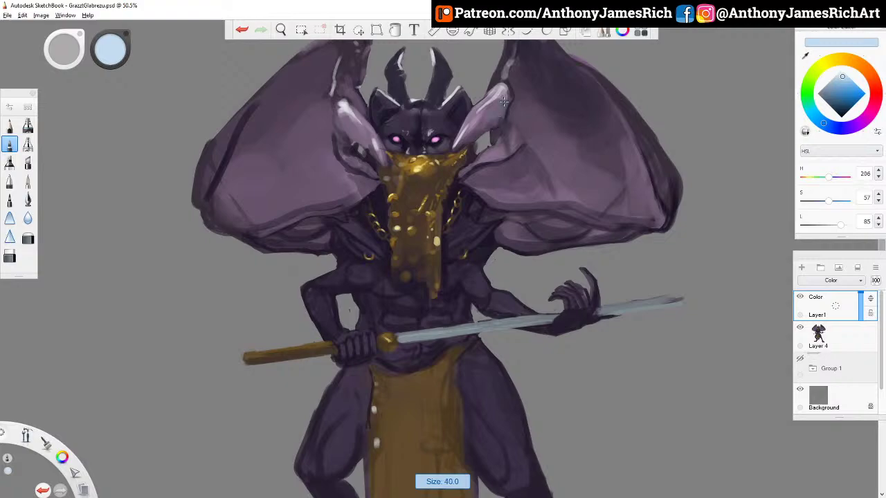
{"action": "key", "text": "bracketright"}
{"action": "key", "text": "bracketright"}
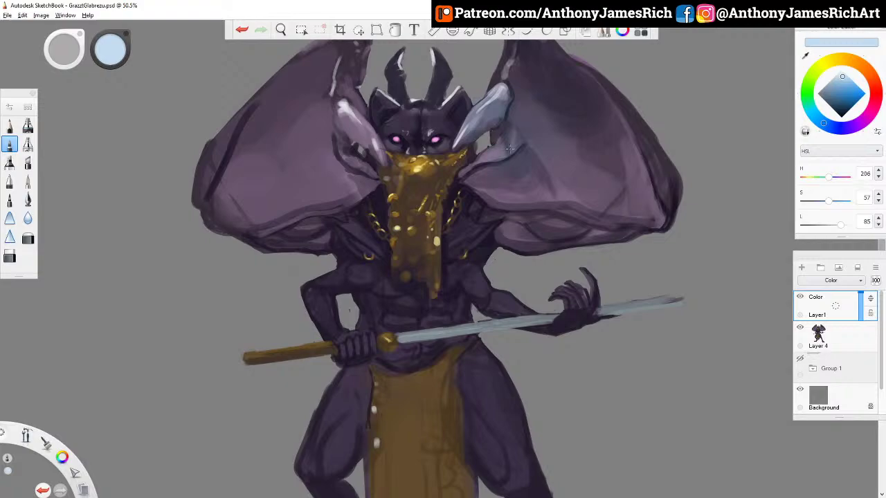
Tint the claws and membranes of both wings light blue, varying the brush size up to 150.0.
{"action": "key", "text": "bracketleft"}
{"action": "key", "text": "bracketright"}
{"action": "key", "text": "bracketright"}
{"action": "key", "text": "bracketright"}
{"action": "key", "text": "bracketright"}
{"action": "key", "text": "bracketright"}
{"action": "key", "text": "bracketright"}
{"action": "key", "text": "bracketright"}
{"action": "key", "text": "bracketleft"}
{"action": "key", "text": "bracketleft"}
{"action": "key", "text": "bracketleft"}
{"action": "key", "text": "bracketleft"}
{"action": "key", "text": "bracketleft"}
{"action": "key", "text": "bracketleft"}
{"action": "key", "text": "bracketright"}
{"action": "key", "text": "bracketright"}
{"action": "key", "text": "bracketright"}
{"action": "key", "text": "bracketright"}
{"action": "key", "text": "bracketright"}
{"action": "key", "text": "bracketright"}
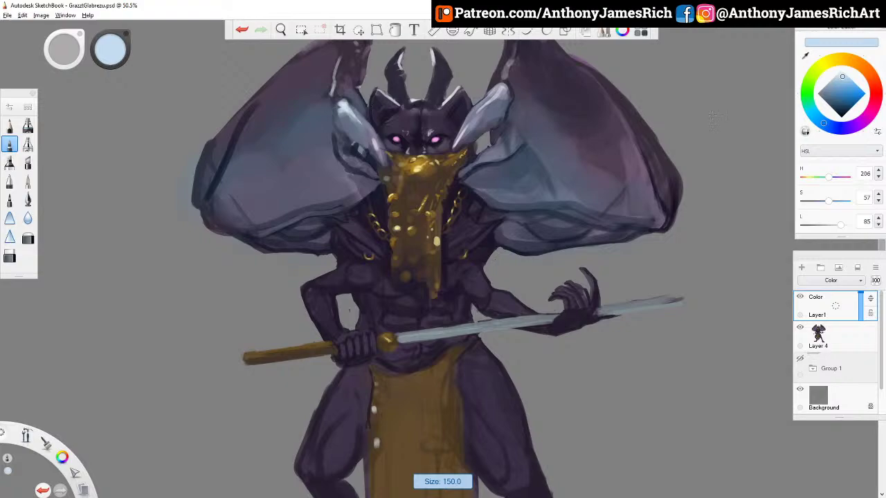
Choose a stronger blue (H 207, S 68, L 61), deepen the blade-side wing's membrane, and undo the stray tint over the veil.
{"action": "left_click", "coordinate": [848, 87]}
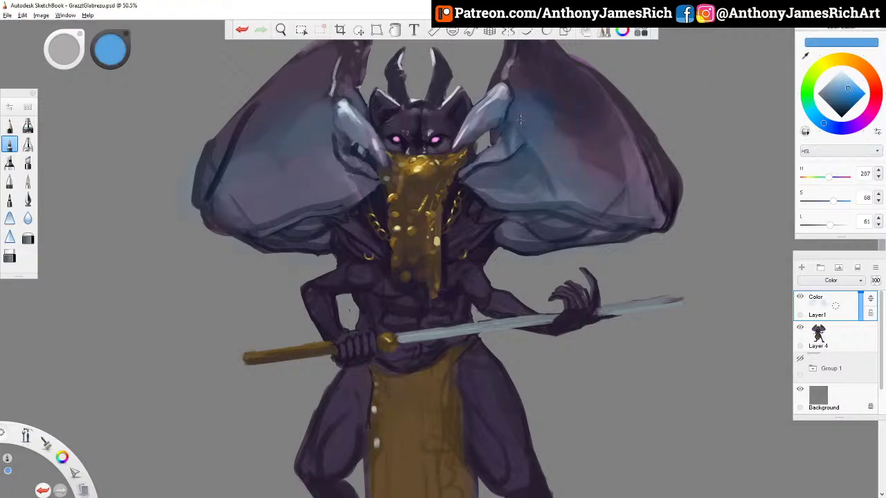
{"action": "key", "text": "bracketleft"}
{"action": "key", "text": "bracketleft"}
{"action": "key", "text": "bracketright"}
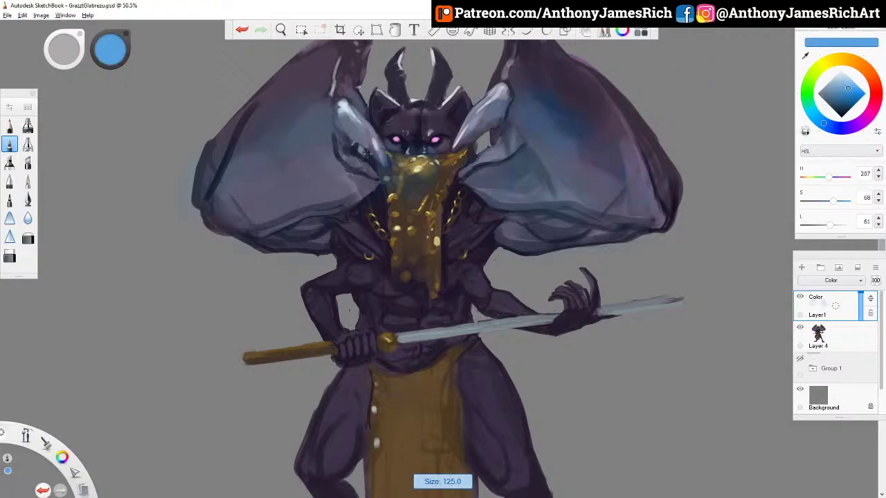
{"action": "key", "text": "ctrl+z"}
{"action": "key", "text": "bracketleft"}
{"action": "key", "text": "bracketleft"}
{"action": "left_click", "coordinate": [571, 151]}
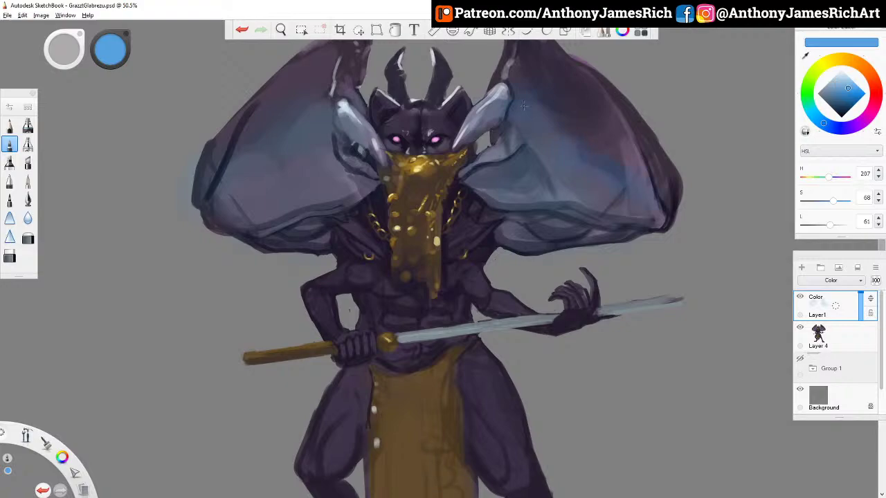
Deepen the blue bands across both wings and the hilt-side wing's outer edge, varying the brush between sizes 35.0 and 200.0.
{"action": "key", "text": "bracketright"}
{"action": "key", "text": "bracketleft"}
{"action": "key", "text": "bracketleft"}
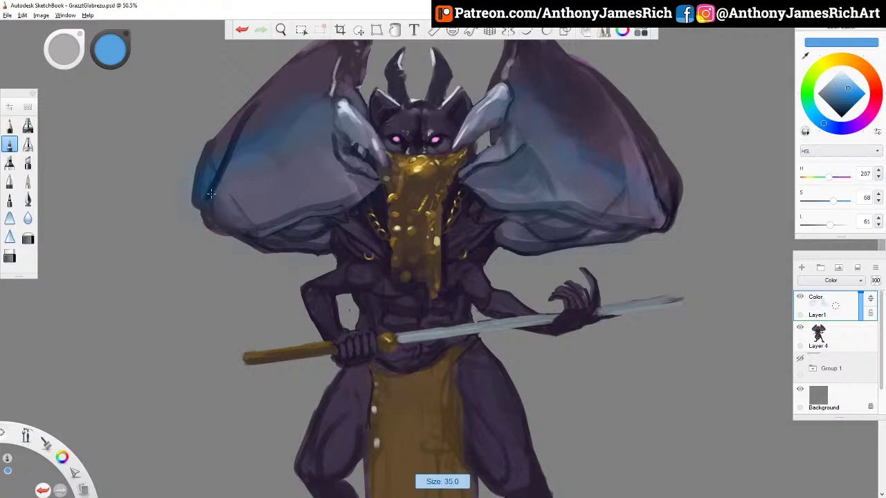
{"action": "key", "text": "bracketright"}
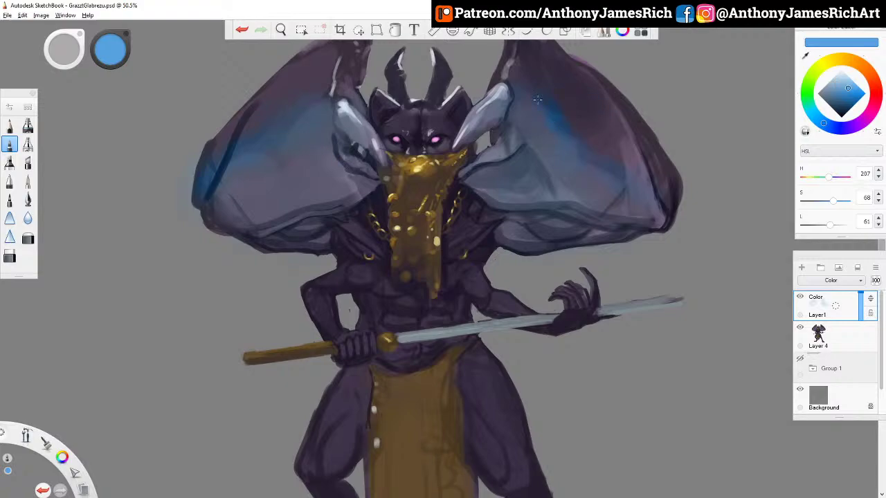
{"action": "key", "text": "bracketright"}
{"action": "key", "text": "bracketright"}
{"action": "key", "text": "bracketright"}
{"action": "key", "text": "bracketright"}
{"action": "key", "text": "bracketright"}
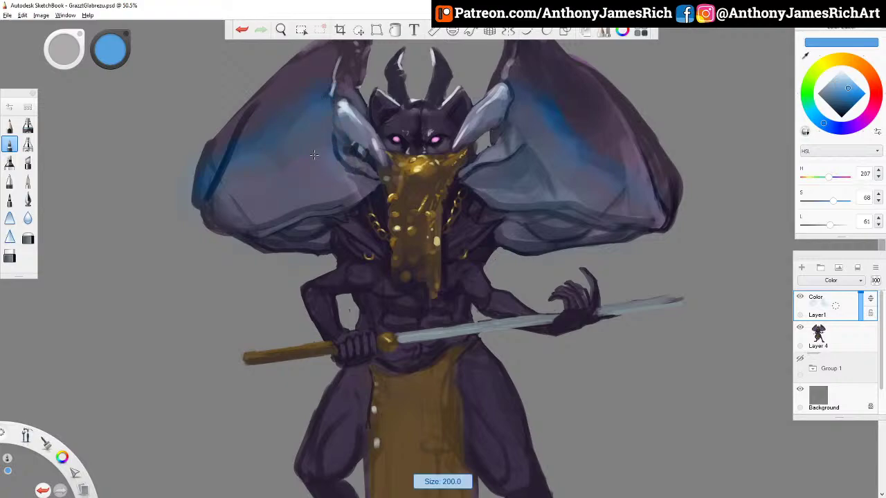
{"action": "key", "text": "bracketleft"}
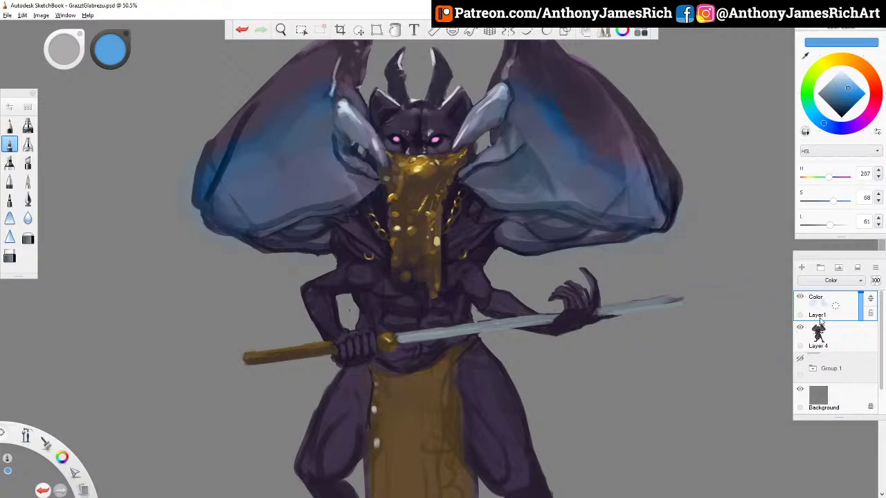
Merge the Color layer into Layer 4 and erase the pale spill outside the wings' outlines.
{"action": "left_click", "coordinate": [835, 306]}
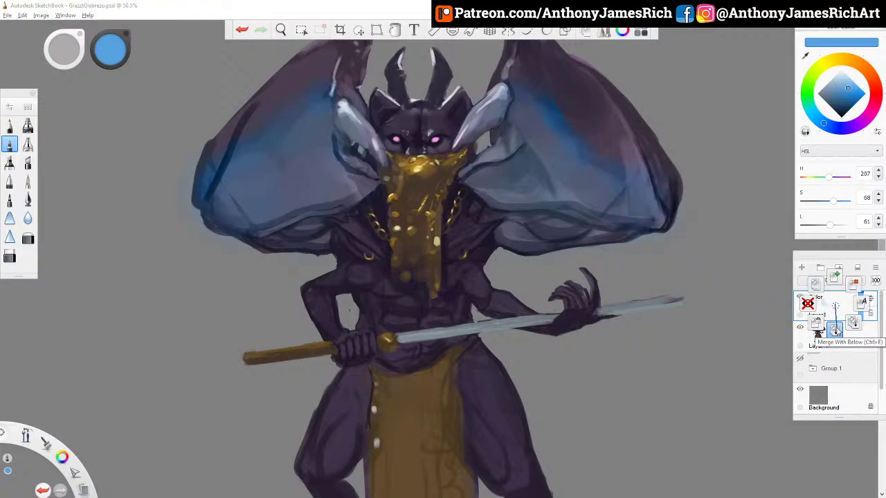
{"action": "left_click", "coordinate": [836, 331]}
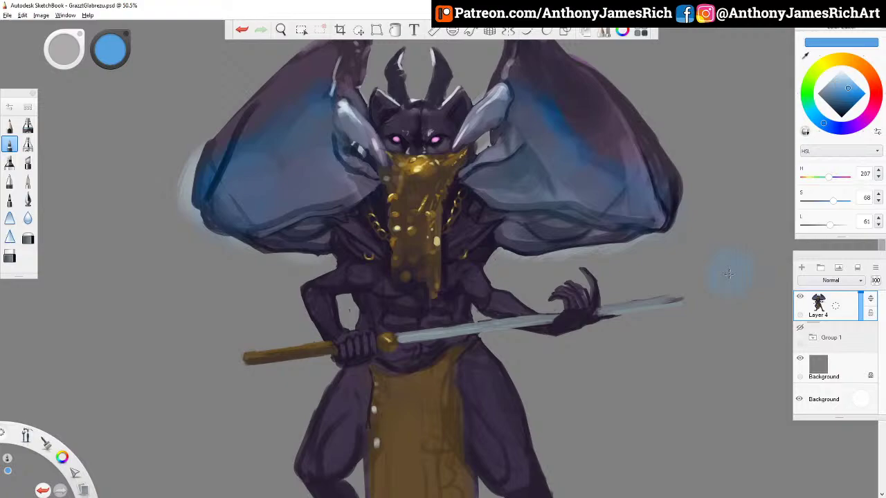
{"action": "mouse_move", "coordinate": [181, 155]}
{"action": "left_mouse_down"}
{"action": "mouse_move", "coordinate": [186, 206]}
{"action": "mouse_move", "coordinate": [207, 142]}
{"action": "left_mouse_up"}
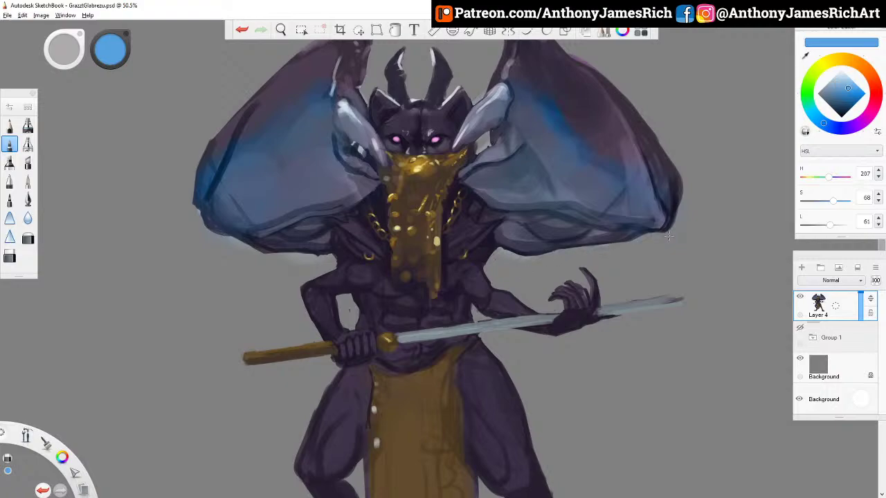
Sample pale blue-grey (H 216, S 22, L 75) and touch up the tip of the blade-side wing's claw at brush size 8.0.
{"action": "scroll", "coordinate": [664, 234], "scroll_direction": "up", "scroll_amount": 2}
{"action": "scroll", "coordinate": [656, 208], "scroll_direction": "down", "scroll_amount": 5}
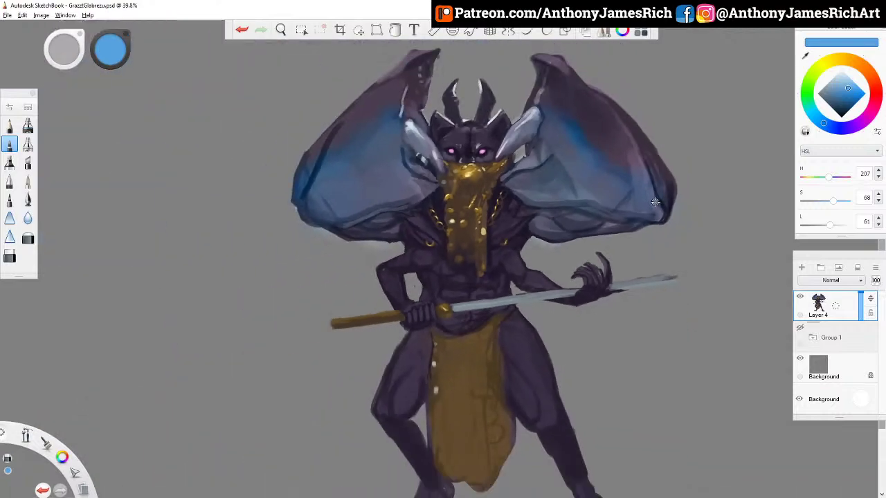
{"action": "scroll", "coordinate": [604, 198], "scroll_direction": "up", "scroll_amount": 5}
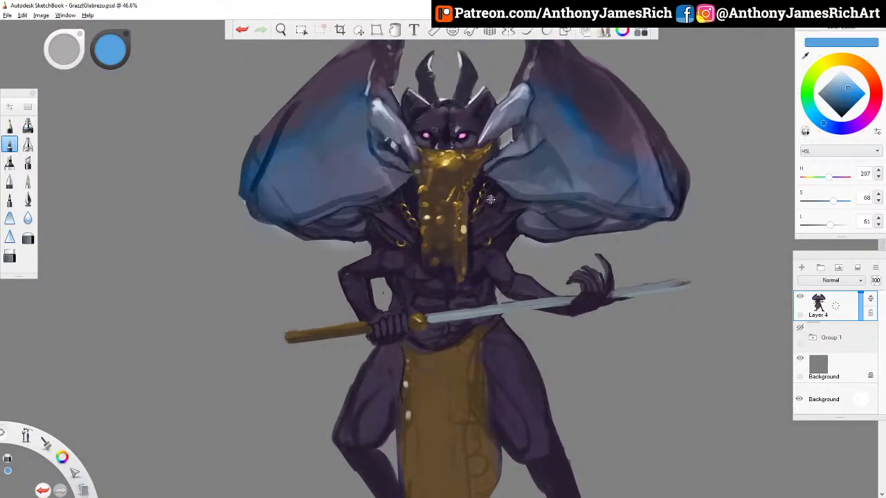
{"action": "key", "text": "space"}
{"action": "left_click_drag", "start_coordinate": [488, 191], "coordinate": [466, 221]}
{"action": "left_click_drag", "start_coordinate": [575, 260], "coordinate": [520, 252]}
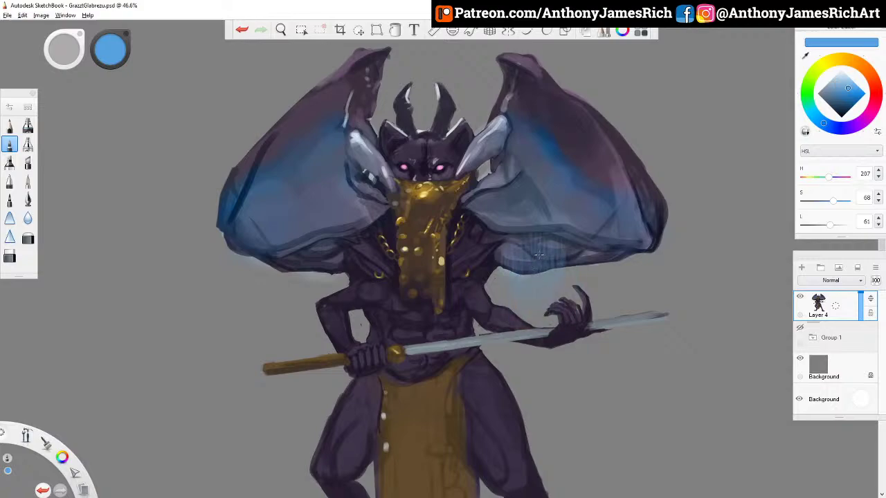
{"action": "key", "text": "["}
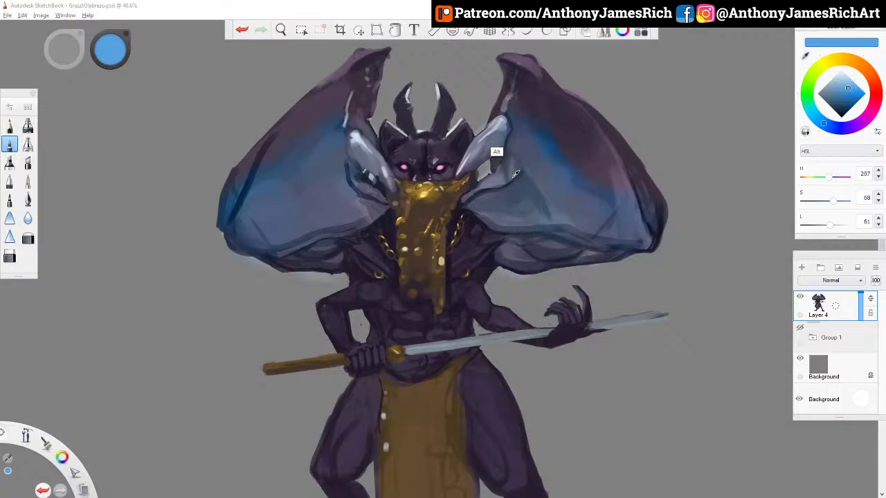
{"action": "left_click", "coordinate": [496, 151], "text": "alt"}
{"action": "key", "text": "["}
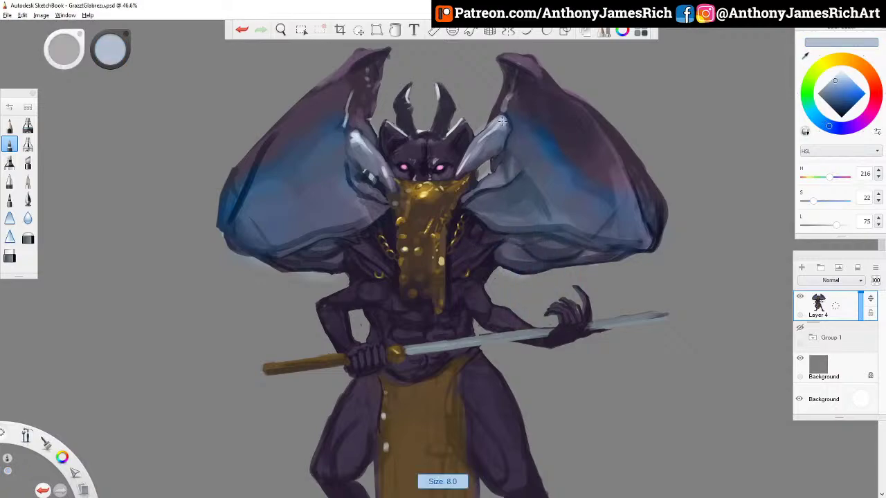
{"action": "left_click_drag", "start_coordinate": [504, 124], "coordinate": [506, 118]}
{"action": "key", "text": "bracketright"}
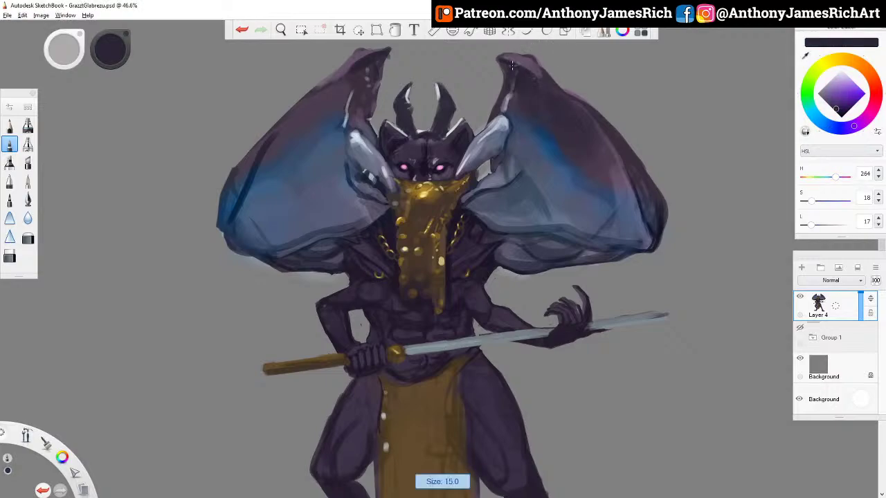
Blend the blue area beside the blade-side wing's claw with sampled blues (H 210, S 61, L 28 and H 212, S 39, L 35).
{"action": "left_click", "coordinate": [540, 131], "text": "alt"}
{"action": "key", "text": "bracketright"}
{"action": "key", "text": "bracketright"}
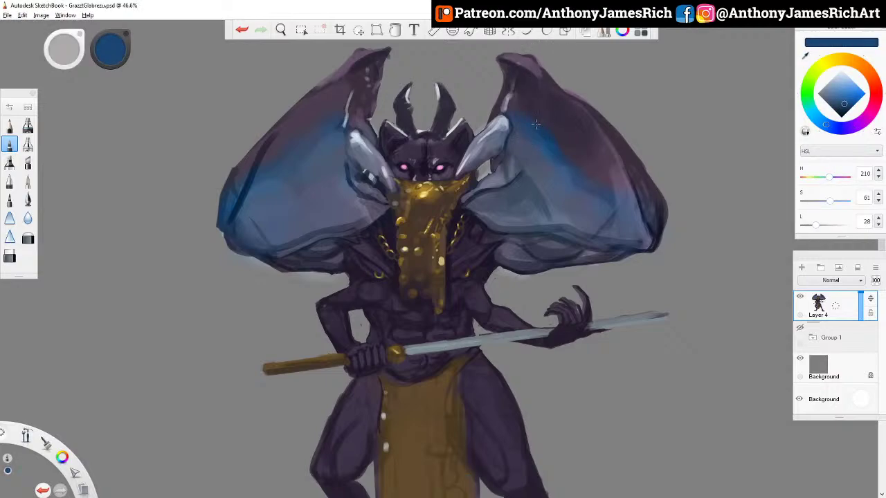
{"action": "key", "text": "]"}
{"action": "left_click", "coordinate": [536, 148], "text": "alt"}
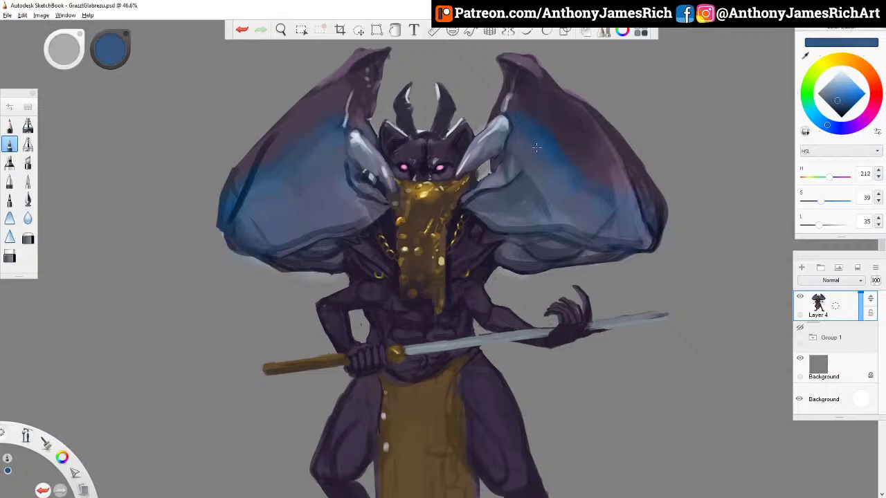
{"action": "key", "text": "]"}
Soften the dark fold line near the hilt-side wing's outer edge at brush size 20.0, sampling muted purple (H 273, S 12, L 28).
{"action": "key", "text": "["}
{"action": "key", "text": "["}
{"action": "key", "text": "["}
{"action": "key", "text": "["}
{"action": "key", "text": "["}
{"action": "key", "text": "["}
{"action": "key", "text": "["}
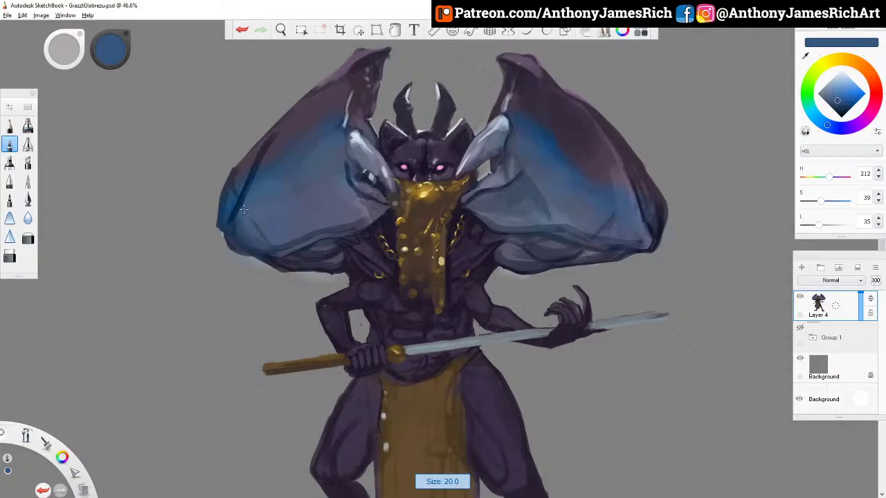
{"action": "left_click", "coordinate": [246, 169], "text": "alt"}
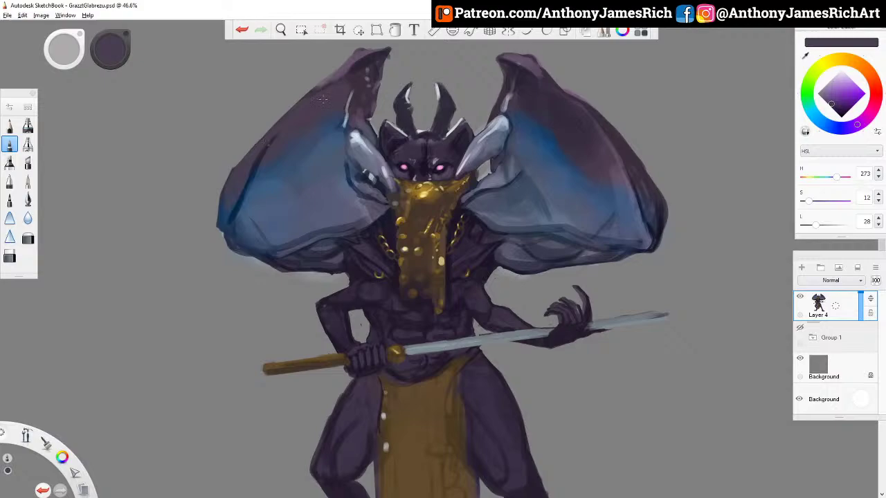
Add a subtle grey-violet (H 242, S 9, L 51) highlight to the blade-side thigh and blend it with dark purple (H 267, S 18, L 23).
{"action": "scroll", "coordinate": [411, 141], "scroll_direction": "down", "scroll_amount": 2}
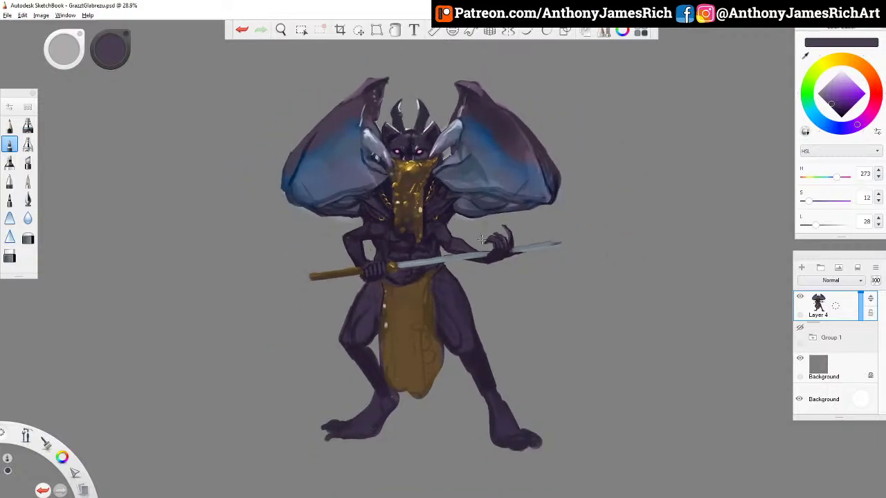
{"action": "key", "text": "alt"}
{"action": "key", "text": "alt"}
{"action": "left_click", "coordinate": [449, 161], "text": "alt"}
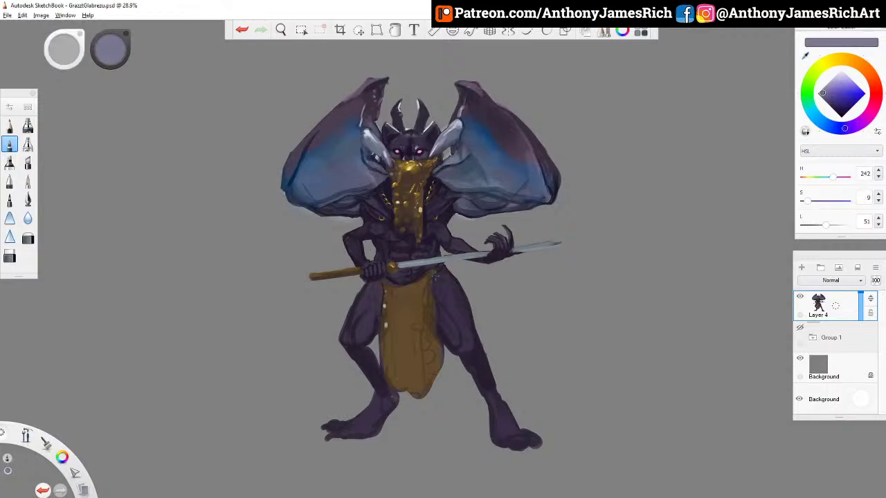
{"action": "mouse_move", "coordinate": [471, 345]}
{"action": "left_mouse_down"}
{"action": "mouse_move", "coordinate": [454, 311]}
{"action": "mouse_move", "coordinate": [471, 343]}
{"action": "mouse_move", "coordinate": [451, 298]}
{"action": "mouse_move", "coordinate": [458, 285]}
{"action": "mouse_move", "coordinate": [457, 314]}
{"action": "left_mouse_up"}
{"action": "key", "text": "bracketright"}
{"action": "key", "text": "bracketright"}
{"action": "key", "text": "alt"}
{"action": "left_click", "coordinate": [460, 341], "text": "alt"}
{"action": "key", "text": "alt"}
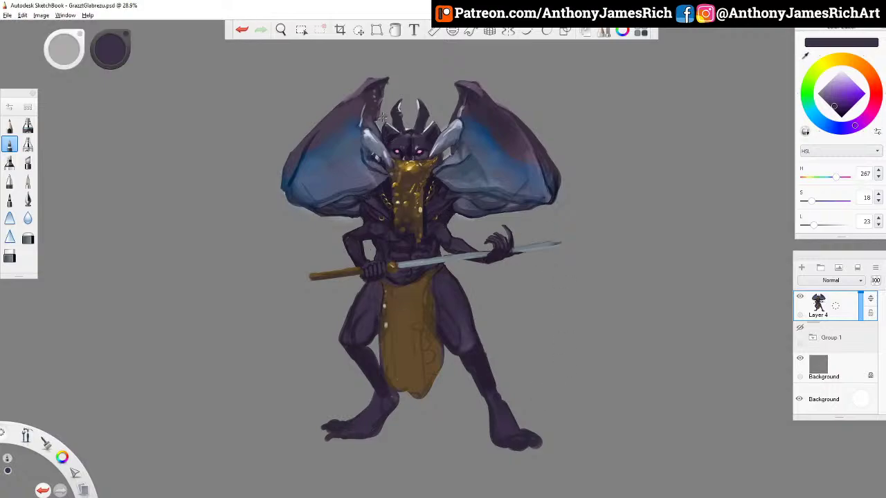
Darken the hilt-side wing's upper edge with dark purple (H 270, S 18, L 20), starting near brush size 35.0, and save the painting.
{"action": "left_click", "coordinate": [372, 248], "text": "alt"}
{"action": "key", "text": "]"}
{"action": "left_click_drag", "start_coordinate": [344, 111], "coordinate": [296, 151]}
{"action": "key", "text": "["}
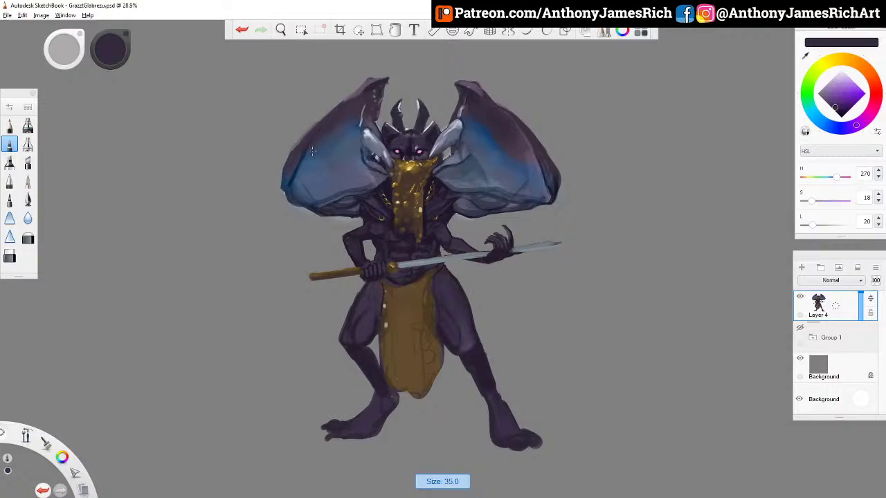
{"action": "key", "text": "bracketright"}
{"action": "key", "text": "bracketright"}
{"action": "key", "text": "bracketright"}
{"action": "key", "text": "bracketright"}
{"action": "key", "text": "bracketright"}
{"action": "key", "text": "bracketleft"}
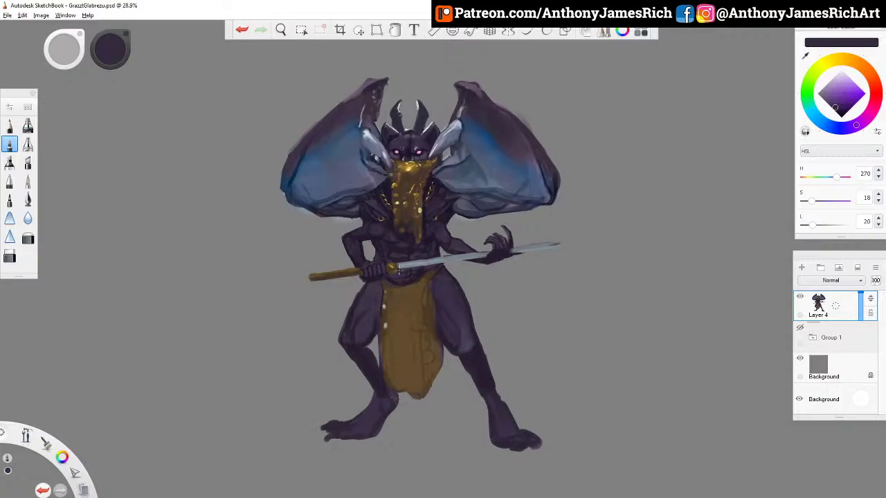
{"action": "key", "text": "ctrl+s"}
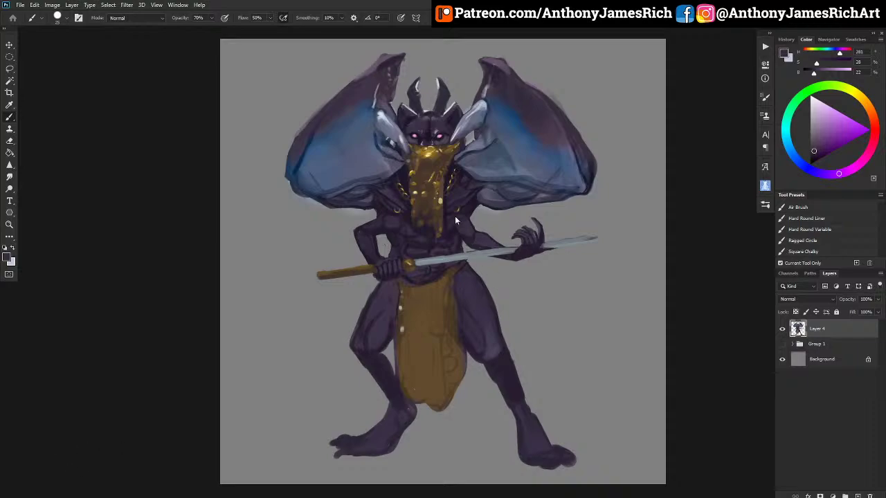
Switch to Photoshop, sample dark purple from the creature's head, and choose the Ragged Circle brush preset.
{"action": "left_click", "coordinate": [411, 125], "text": "alt"}
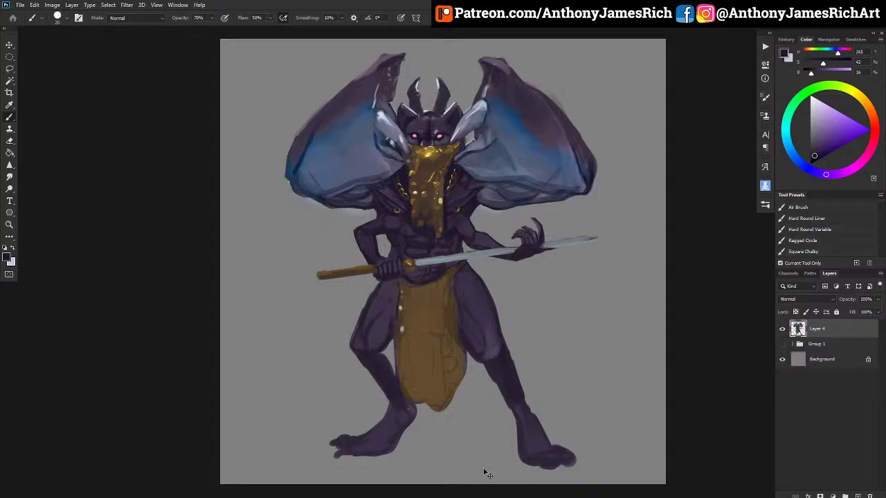
{"action": "key", "text": "ctrl+plus"}
{"action": "scroll", "coordinate": [483, 469], "scroll_direction": "up", "scroll_amount": 3}
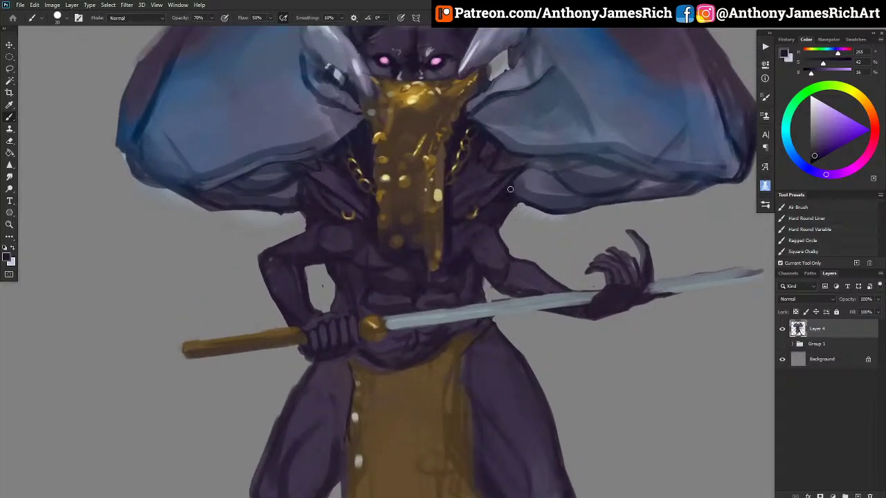
{"action": "key", "text": "bracketleft"}
{"action": "left_click", "coordinate": [802, 240]}
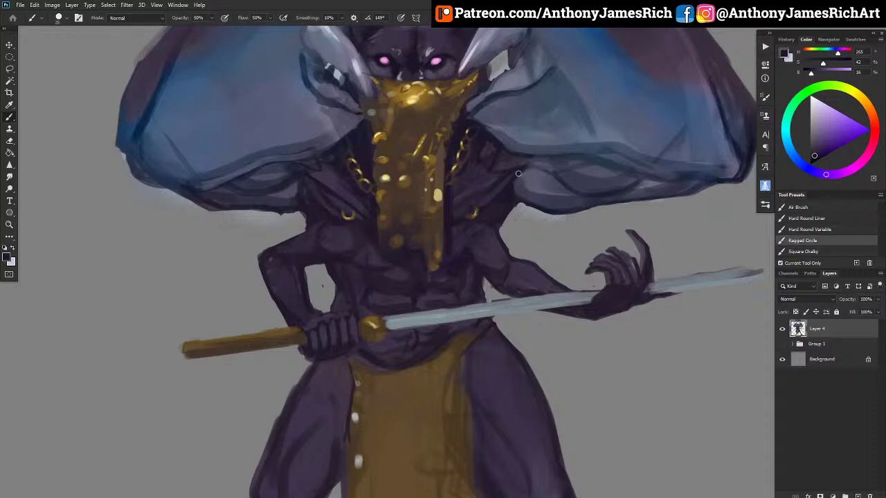
Sample greyish violet (H 246, B 42) from the wing's lower fold and lighten the chest beside the veil with a larger brush.
{"action": "left_click", "coordinate": [528, 204], "text": "alt"}
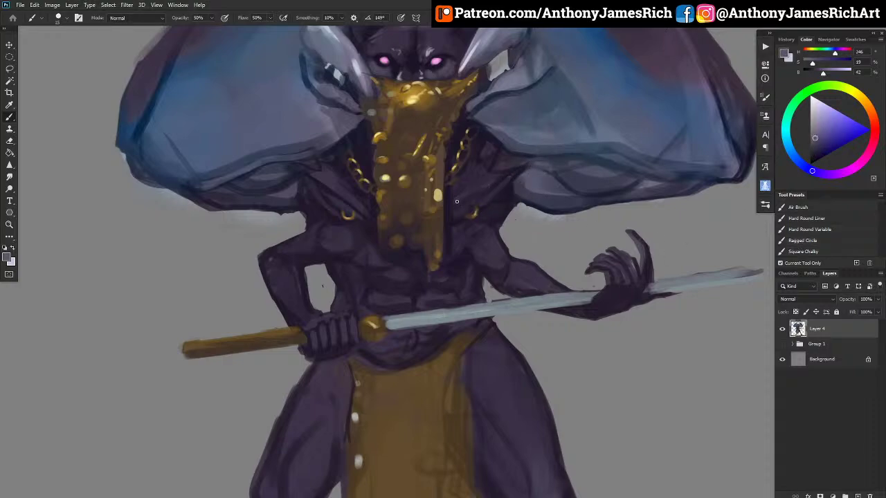
{"action": "key", "text": "bracketright"}
{"action": "key", "text": "bracketright"}
{"action": "key", "text": "bracketright"}
{"action": "key", "text": "bracketright"}
{"action": "key", "text": "bracketright"}
{"action": "mouse_move", "coordinate": [464, 192]}
{"action": "left_mouse_down"}
{"action": "mouse_move", "coordinate": [481, 186]}
{"action": "mouse_move", "coordinate": [465, 183]}
{"action": "left_mouse_up"}
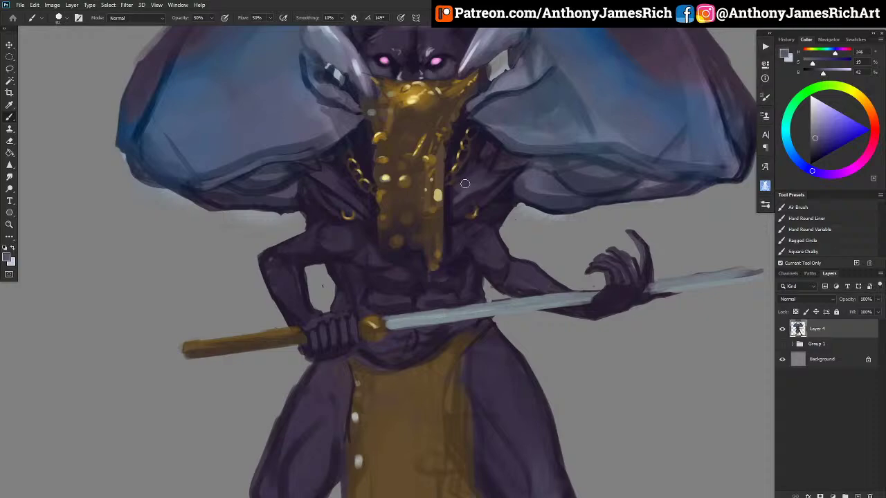
Refine the shadow beside the veil on the blade-side chest with dark purple (H 268, S 33) and a smaller brush.
{"action": "left_click", "coordinate": [465, 171], "text": "alt"}
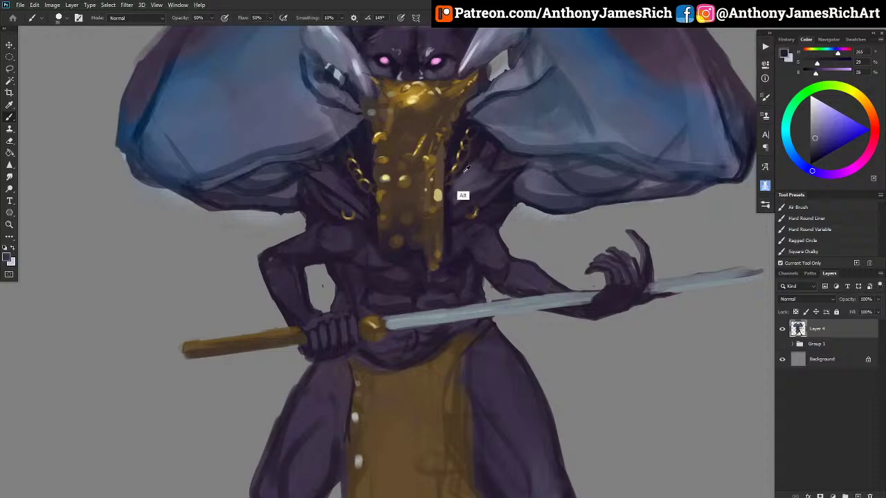
{"action": "key", "text": "bracketleft"}
{"action": "key", "text": "bracketleft"}
{"action": "key", "text": "bracketleft"}
{"action": "key", "text": "bracketleft"}
{"action": "key", "text": "bracketleft"}
{"action": "key", "text": "bracketright"}
{"action": "left_click", "coordinate": [449, 187], "text": "alt"}
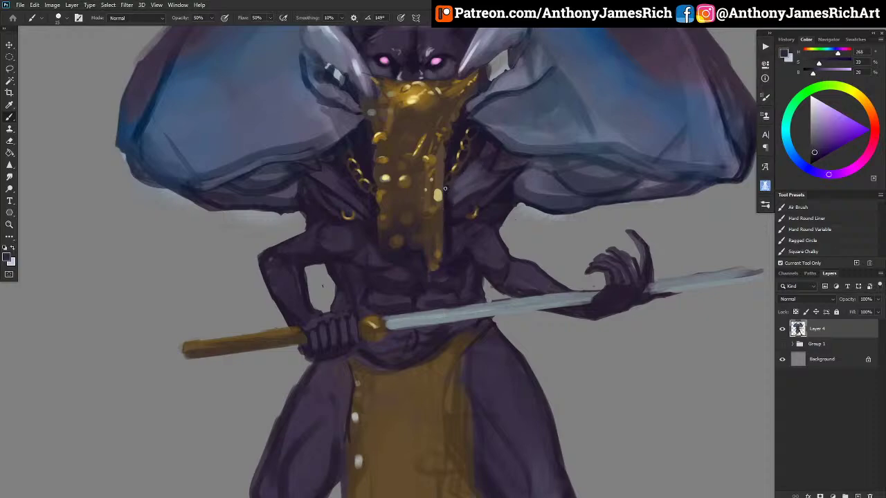
Lighten the blade-side chest and the lower abdomen under the blade with bluish grey (H 233, S 25, B 37) and a larger brush.
{"action": "left_click", "coordinate": [502, 135], "text": "alt"}
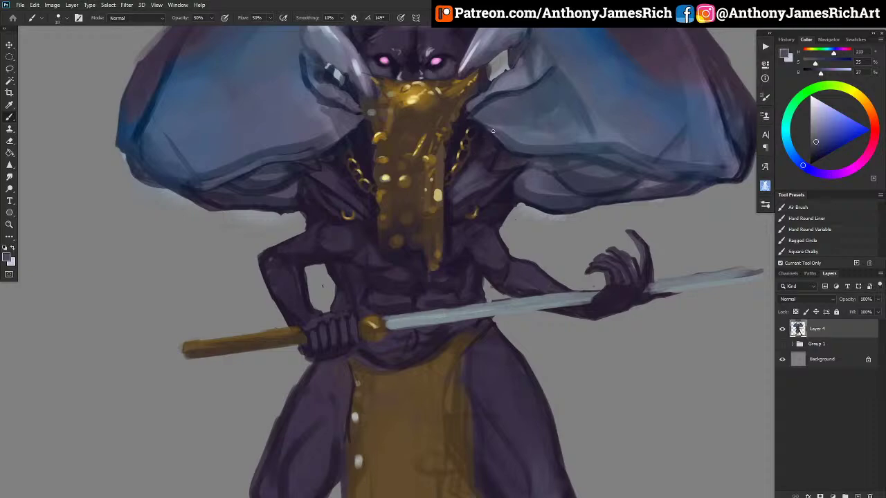
{"action": "key", "text": "bracketright"}
{"action": "key", "text": "bracketright"}
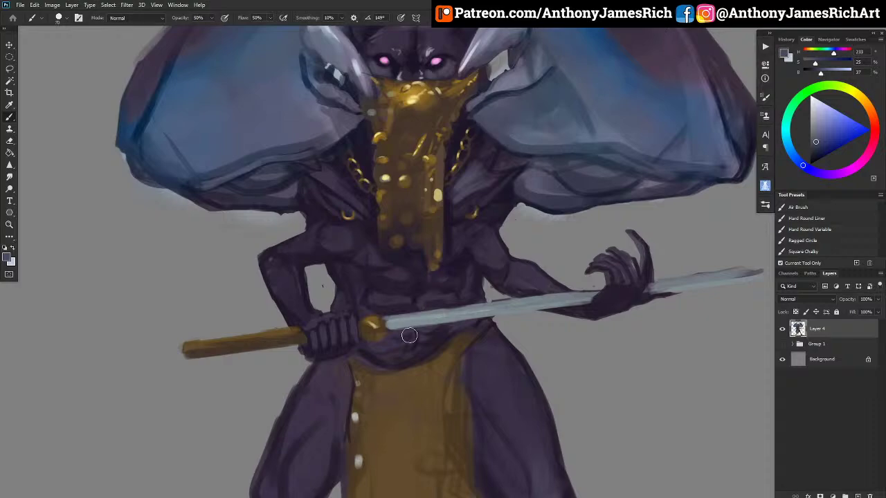
{"action": "scroll", "coordinate": [409, 336], "scroll_direction": "up", "scroll_amount": 5}
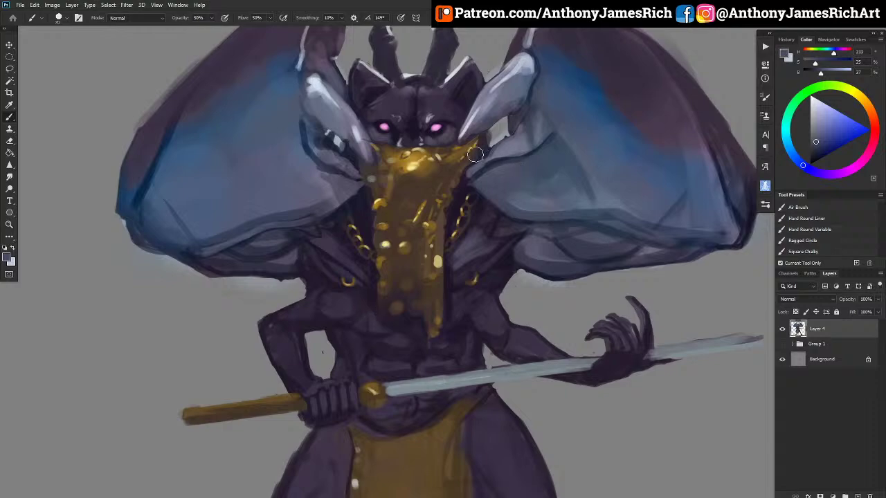
Darken the veil's upper edge by the blade-side horn (H 268, S 47, B 14) and blend the adjoining wing base with bluish grey (H 233, S 25, B 38).
{"action": "left_click", "coordinate": [463, 190], "text": "alt"}
{"action": "key", "text": "bracketleft"}
{"action": "key", "text": "bracketleft"}
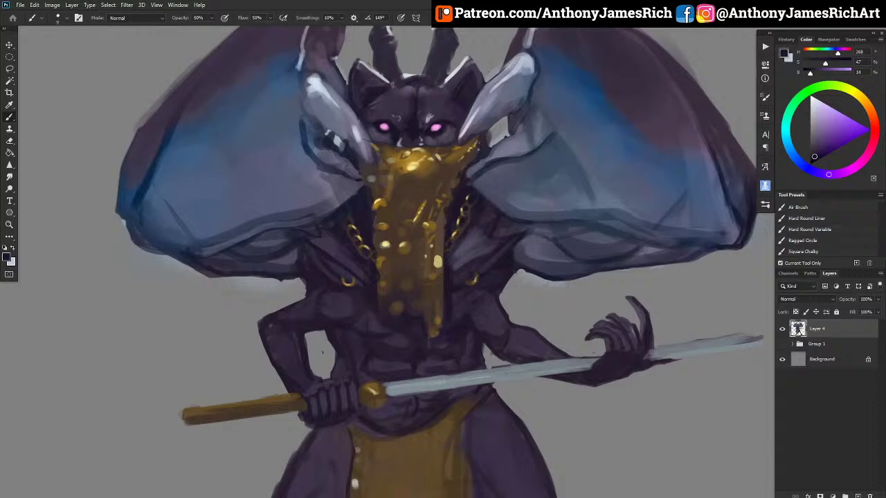
{"action": "left_click_drag", "start_coordinate": [478, 148], "coordinate": [478, 157]}
{"action": "left_click", "coordinate": [480, 181], "text": "alt"}
{"action": "key", "text": "bracketright"}
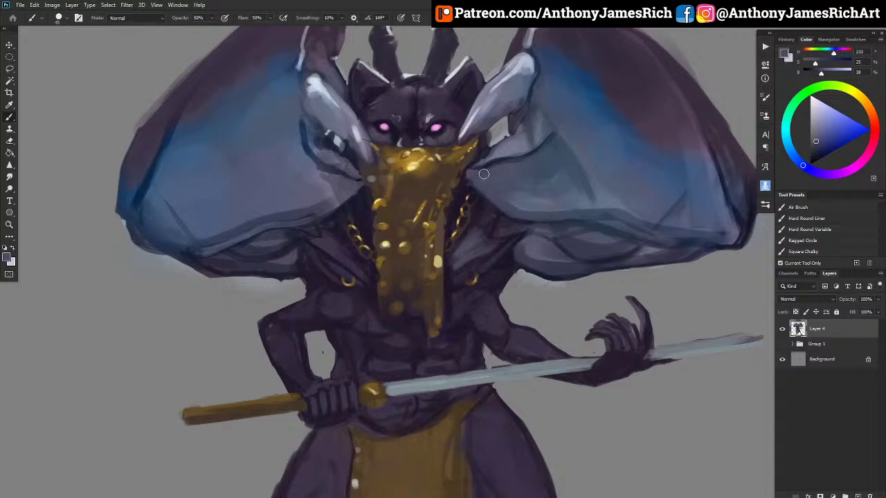
{"action": "left_click_drag", "start_coordinate": [483, 174], "coordinate": [502, 164]}
Lighten the hilt-side chest with greyish violet (H 252, S 24, B 33) and sample dark purple (H 272, S 38, B 18) from the arm.
{"action": "left_click", "coordinate": [464, 276], "text": "alt"}
{"action": "key", "text": "bracketleft"}
{"action": "key", "text": "bracketleft"}
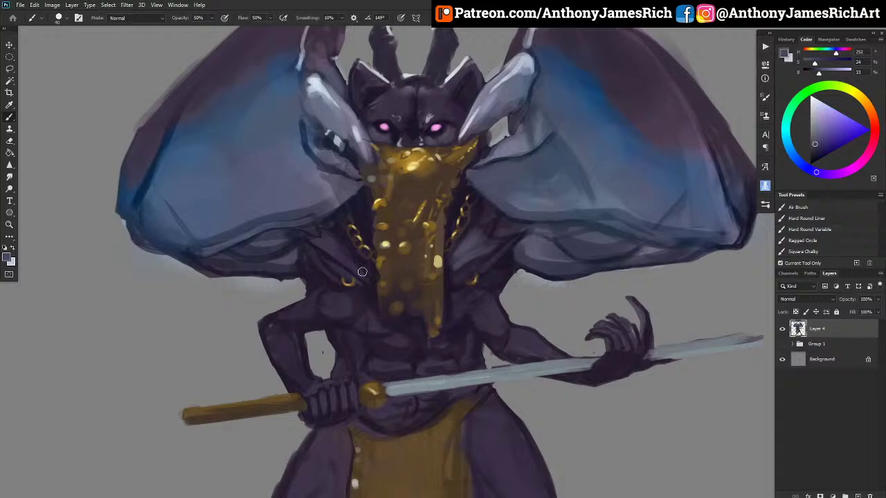
{"action": "mouse_move", "coordinate": [362, 272]}
{"action": "left_mouse_down"}
{"action": "mouse_move", "coordinate": [323, 246]}
{"action": "mouse_move", "coordinate": [363, 274]}
{"action": "mouse_move", "coordinate": [342, 256]}
{"action": "left_mouse_up"}
{"action": "key", "text": "alt"}
{"action": "left_click", "coordinate": [317, 317], "text": "alt"}
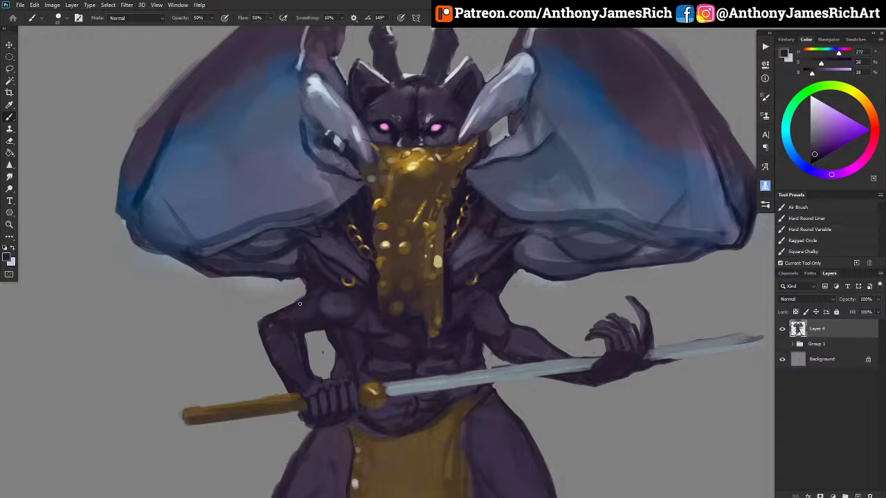
Paint near-white highlights (S 0, B 97) on the shoulder and forearm of the arm gripping the hilt.
{"action": "key", "text": "x"}
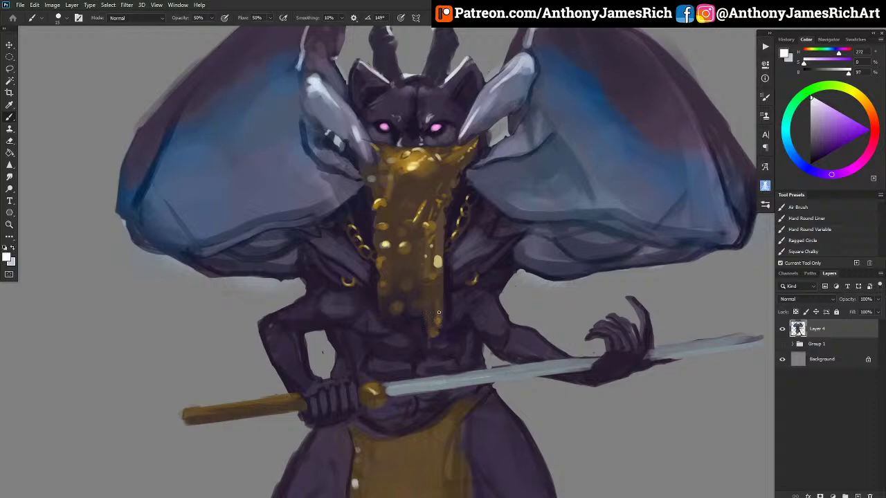
{"action": "mouse_move", "coordinate": [322, 297]}
{"action": "left_mouse_down"}
{"action": "mouse_move", "coordinate": [346, 298]}
{"action": "mouse_move", "coordinate": [334, 318]}
{"action": "mouse_move", "coordinate": [291, 317]}
{"action": "mouse_move", "coordinate": [305, 302]}
{"action": "mouse_move", "coordinate": [280, 325]}
{"action": "mouse_move", "coordinate": [291, 351]}
{"action": "left_mouse_up"}
{"action": "key", "text": "]"}
{"action": "key", "text": "]"}
{"action": "key", "text": "]"}
Blend the hilt-side arm's highlights with dark purple (H 268, S 33, B 23) and darken its upper edge (H 268, S 41, B 16).
{"action": "left_click", "coordinate": [292, 357], "text": "alt"}
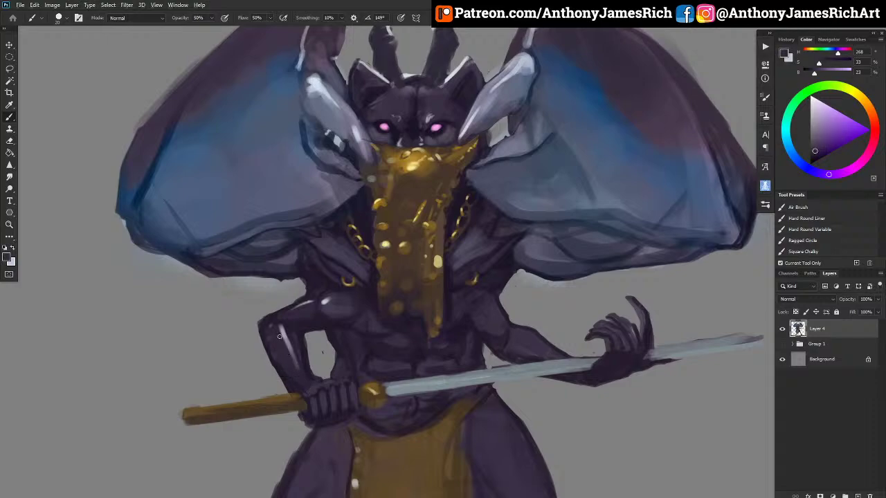
{"action": "left_click", "coordinate": [288, 353], "text": "alt"}
{"action": "left_click_drag", "start_coordinate": [278, 328], "coordinate": [291, 345]}
{"action": "left_click", "coordinate": [319, 304], "text": "alt"}
{"action": "key", "text": "["}
{"action": "mouse_move", "coordinate": [328, 285]}
{"action": "left_mouse_down"}
{"action": "mouse_move", "coordinate": [267, 317]}
{"action": "mouse_move", "coordinate": [289, 315]}
{"action": "left_mouse_up"}
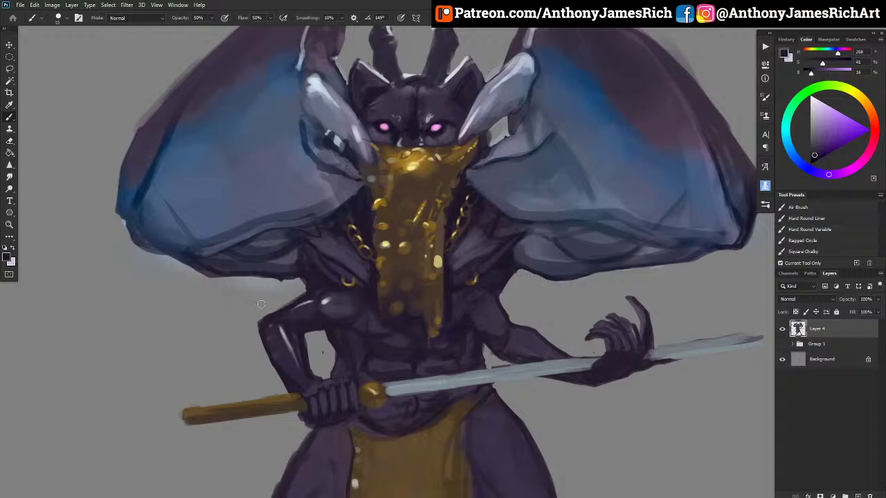
Clean away the pale halo and rough edges along the underside of the hilt-side wing.
{"action": "left_click_drag", "start_coordinate": [264, 287], "coordinate": [280, 280]}
{"action": "mouse_move", "coordinate": [231, 285]}
{"action": "left_mouse_down"}
{"action": "mouse_move", "coordinate": [263, 281]}
{"action": "mouse_move", "coordinate": [239, 281]}
{"action": "left_mouse_up"}
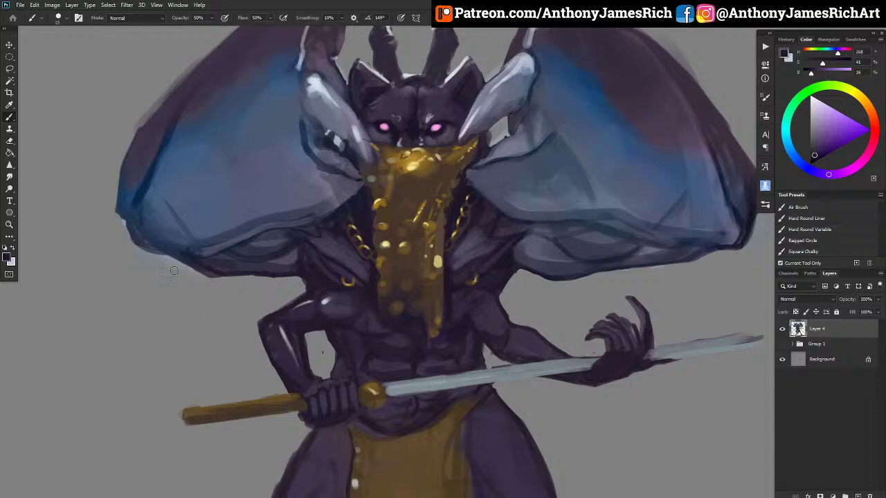
{"action": "mouse_move", "coordinate": [176, 271]}
{"action": "left_mouse_down"}
{"action": "mouse_move", "coordinate": [127, 248]}
{"action": "mouse_move", "coordinate": [224, 284]}
{"action": "mouse_move", "coordinate": [117, 239]}
{"action": "mouse_move", "coordinate": [98, 217]}
{"action": "mouse_move", "coordinate": [126, 226]}
{"action": "left_mouse_up"}
{"action": "key", "text": "["}
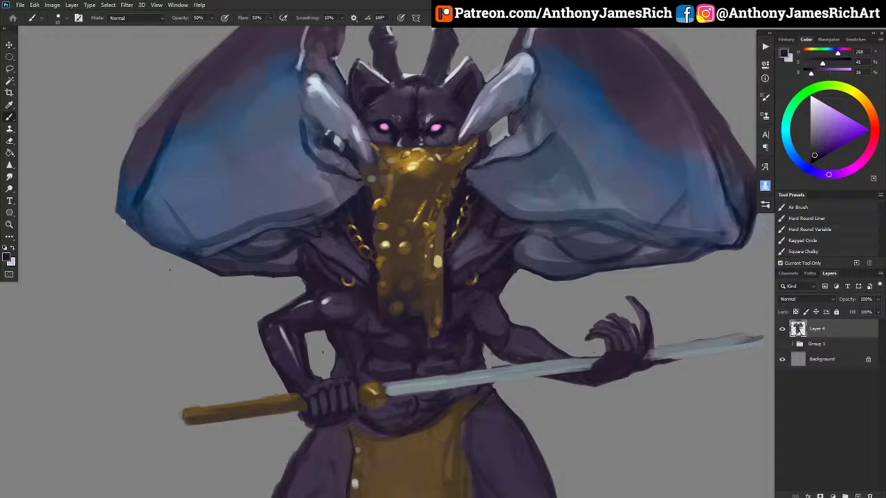
Lighten the blade-side flank below the wing with grey-violet (H 249, S 20, B 38) and shape it with dark purple (H 270, S 46, B 14).
{"action": "left_click", "coordinate": [454, 265], "text": "alt"}
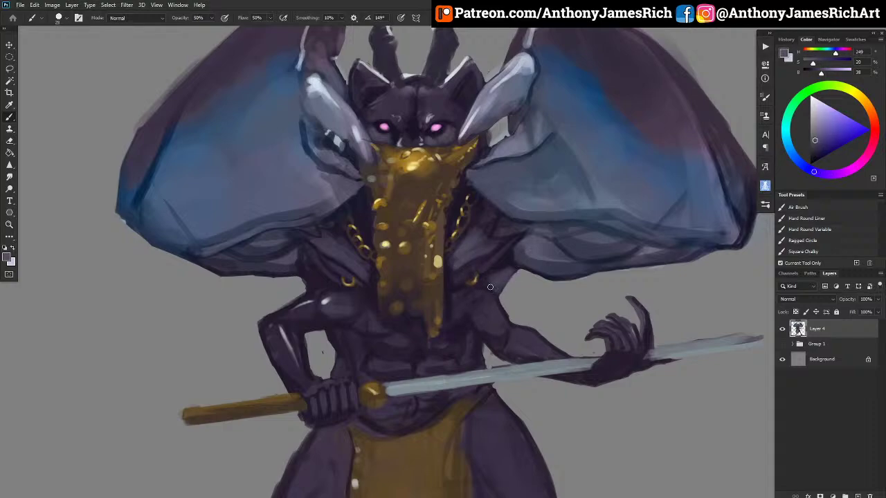
{"action": "left_click", "coordinate": [458, 277], "text": "alt"}
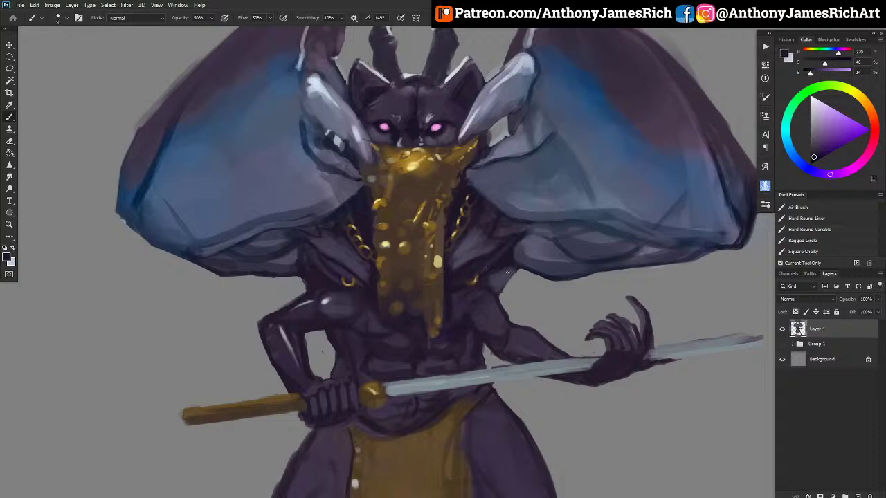
{"action": "key", "text": "alt"}
{"action": "left_click", "coordinate": [467, 275], "text": "alt"}
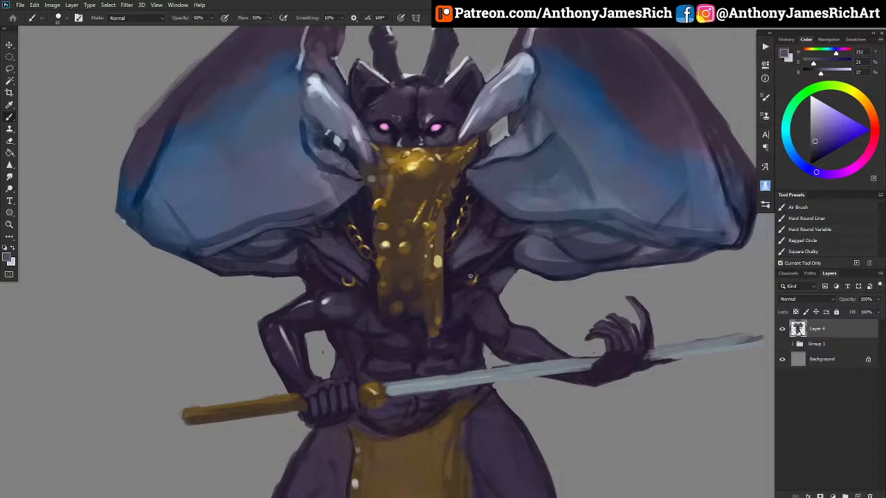
Deepen the shadows on the lower chest on both sides of the veil with dark purples (H 270, S 42, B 15 and H 265, S 40, B 16).
{"action": "left_click", "coordinate": [362, 288], "text": "alt"}
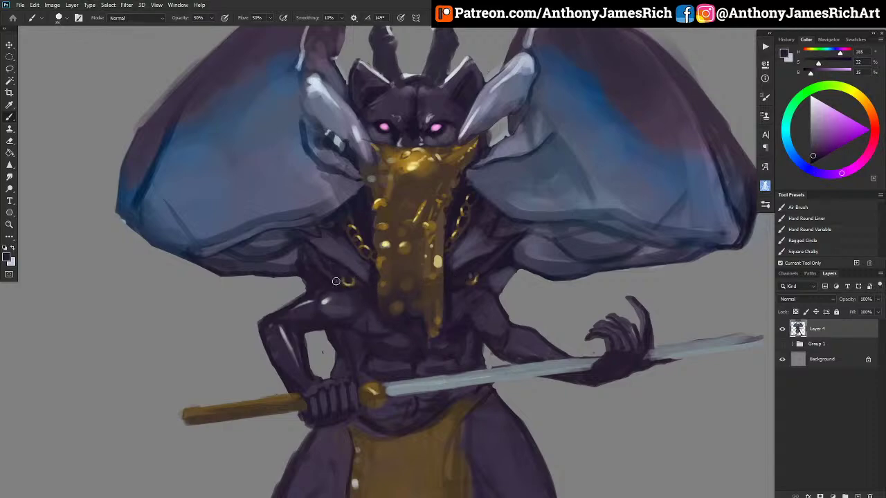
{"action": "key", "text": "alt"}
{"action": "left_click", "coordinate": [506, 261], "text": "alt"}
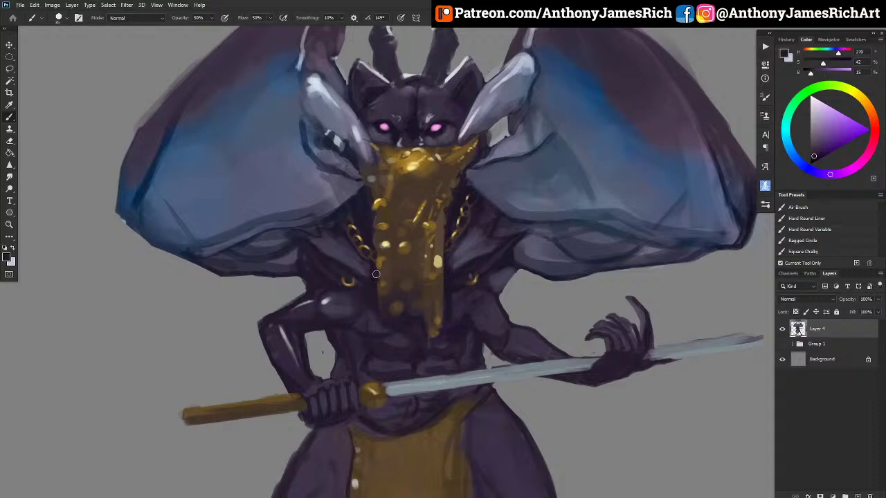
{"action": "left_click", "coordinate": [458, 264], "text": "alt"}
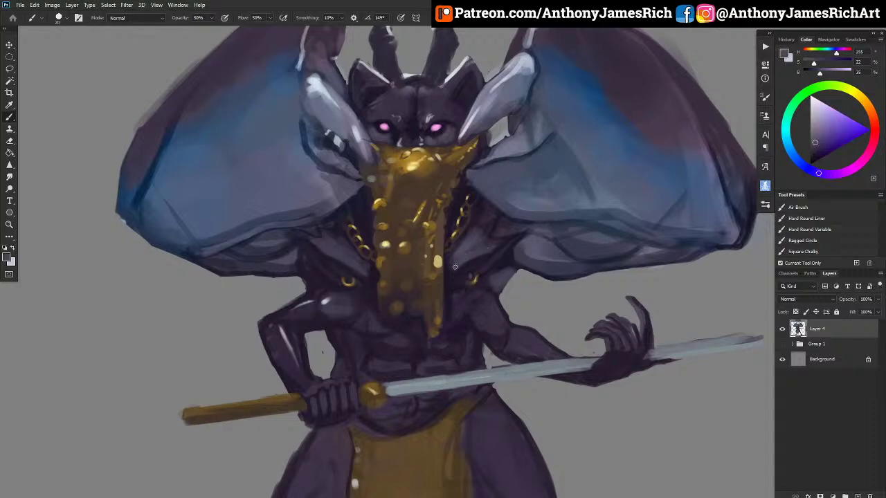
{"action": "left_click", "coordinate": [450, 274], "text": "alt"}
{"action": "key", "text": "["}
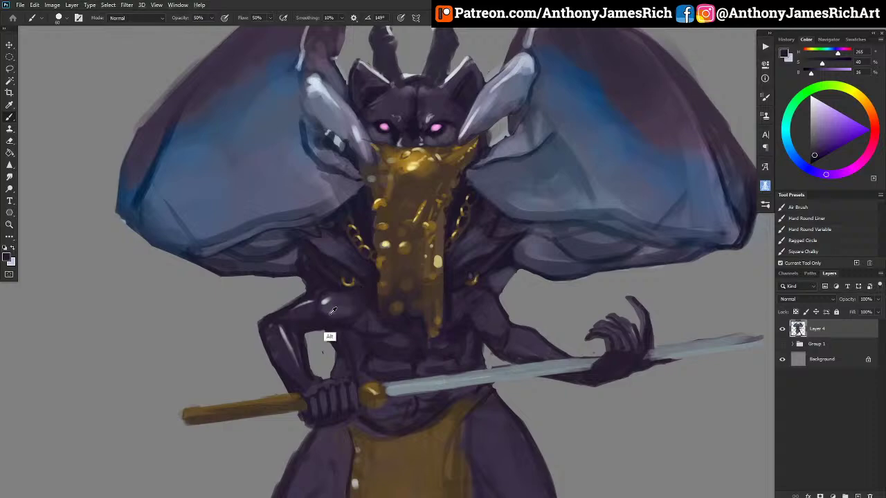
Blend the hilt-side shoulder into the ribs with purple (H 264, S 30, B 26) and shade beneath it with dark purple (H 274, S 36, B 17).
{"action": "left_click", "coordinate": [329, 317], "text": "alt"}
{"action": "left_click", "coordinate": [348, 312], "text": "alt"}
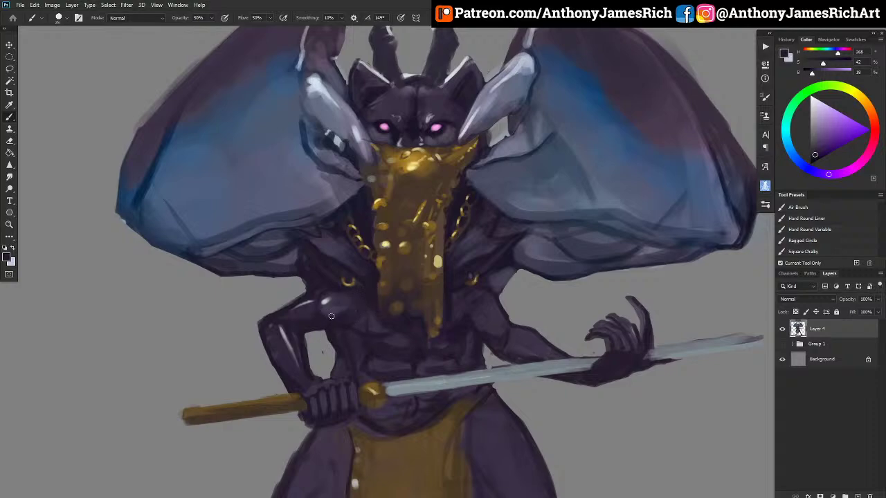
{"action": "left_click", "coordinate": [337, 333], "text": "alt"}
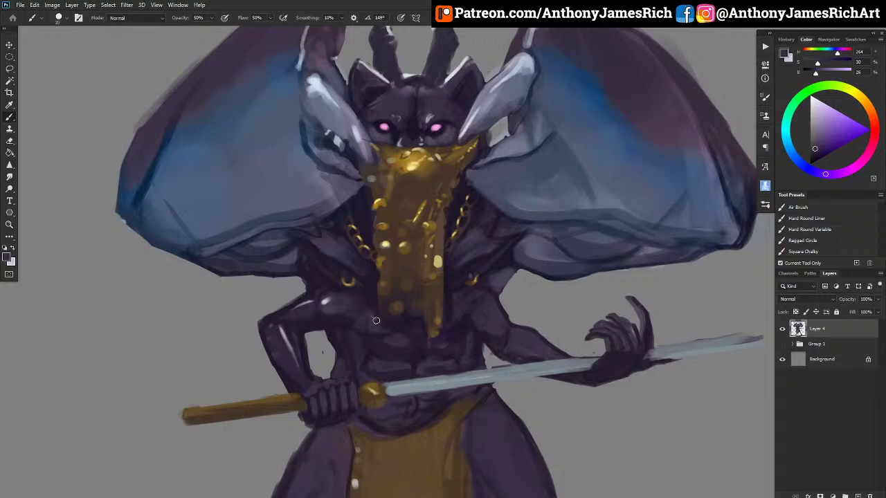
{"action": "left_click", "coordinate": [318, 278], "text": "alt"}
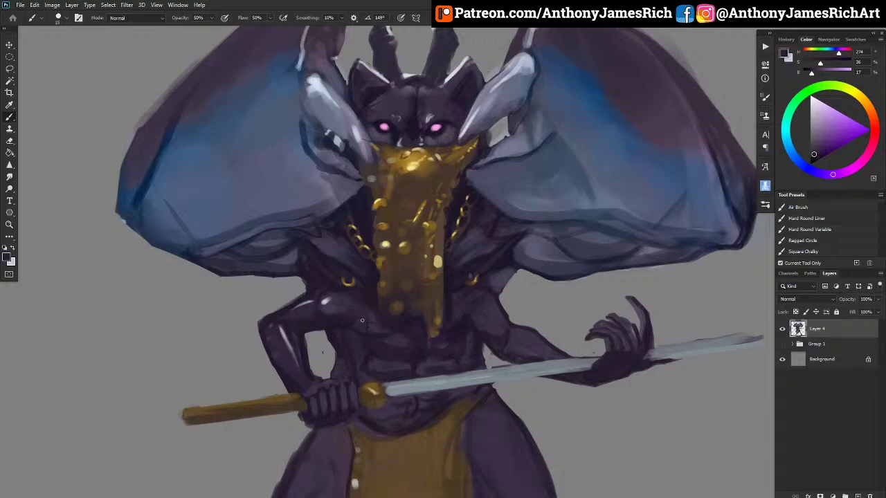
{"action": "left_click_drag", "start_coordinate": [373, 325], "coordinate": [388, 330]}
Lighten the ribs and the inner parts of both wing arms with grey-violets (H 258, S 24, B 32 and H 253, S 22, B 35).
{"action": "left_click", "coordinate": [329, 272], "text": "alt"}
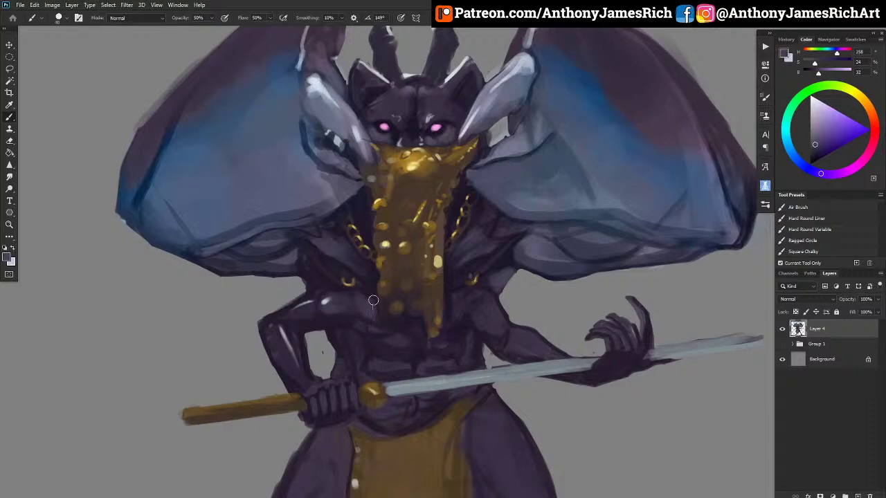
{"action": "left_click", "coordinate": [460, 325], "text": "alt"}
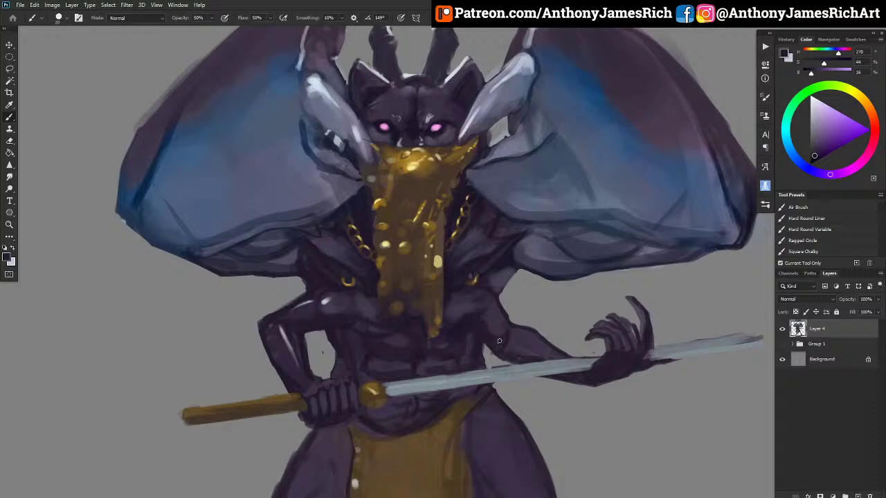
{"action": "left_click", "coordinate": [502, 304], "text": "alt"}
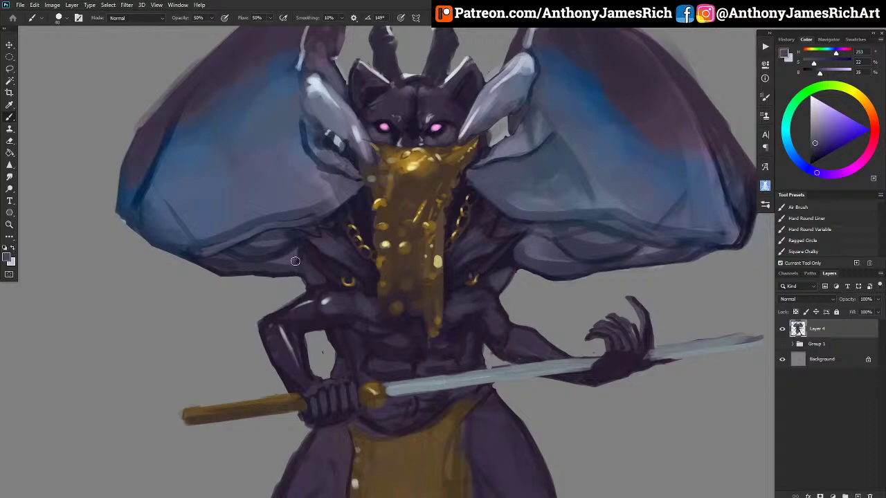
{"action": "mouse_move", "coordinate": [517, 263]}
{"action": "left_mouse_down"}
{"action": "mouse_move", "coordinate": [508, 268]}
{"action": "mouse_move", "coordinate": [513, 242]}
{"action": "left_mouse_up"}
{"action": "left_click", "coordinate": [526, 290], "text": "alt"}
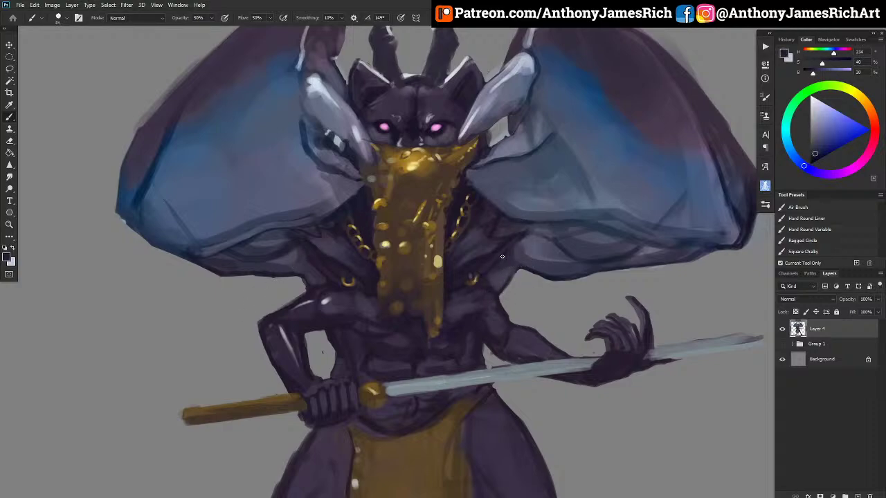
Shade the muscles of the arm beneath the hilt-side wing with dark purple (H 267, S 43).
{"action": "left_click", "coordinate": [474, 283], "text": "alt"}
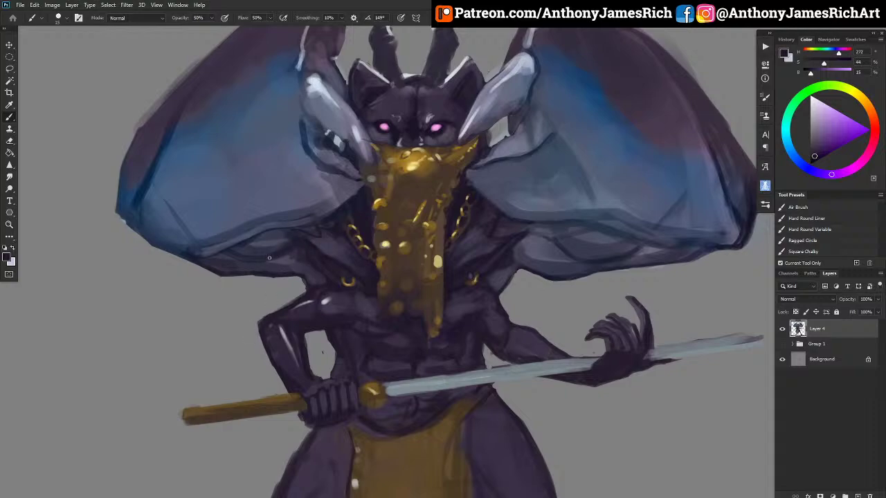
{"action": "left_click", "coordinate": [358, 215], "text": "alt"}
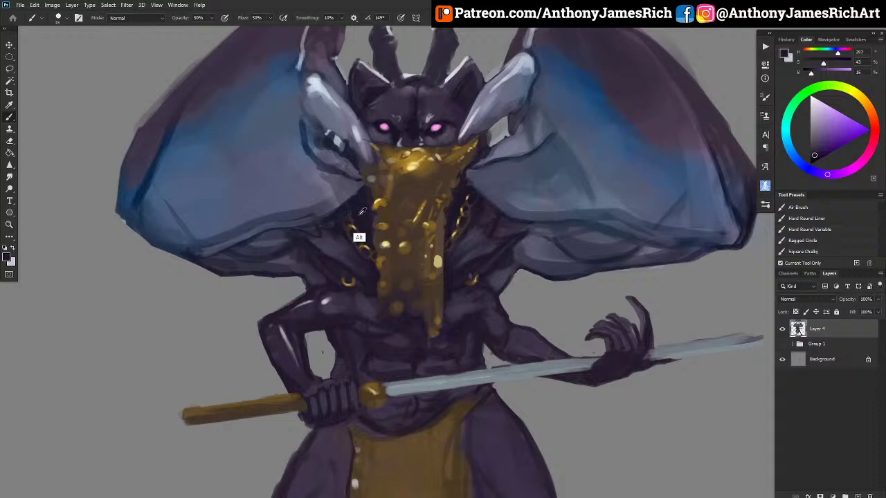
{"action": "mouse_move", "coordinate": [283, 241]}
{"action": "left_mouse_down"}
{"action": "mouse_move", "coordinate": [272, 251]}
{"action": "mouse_move", "coordinate": [283, 252]}
{"action": "mouse_move", "coordinate": [286, 245]}
{"action": "mouse_move", "coordinate": [275, 247]}
{"action": "left_mouse_up"}
Lighten the muscles of the arm beneath the hilt-side wing with grey-violet (H 240, S 18, B 41) and a larger brush, blending with nearby colors.
{"action": "left_click", "coordinate": [283, 261], "text": "alt"}
{"action": "key", "text": "bracketright"}
{"action": "key", "text": "bracketright"}
{"action": "key", "text": "bracketright"}
{"action": "left_click", "coordinate": [540, 248], "text": "alt"}
{"action": "key", "text": "bracketright"}
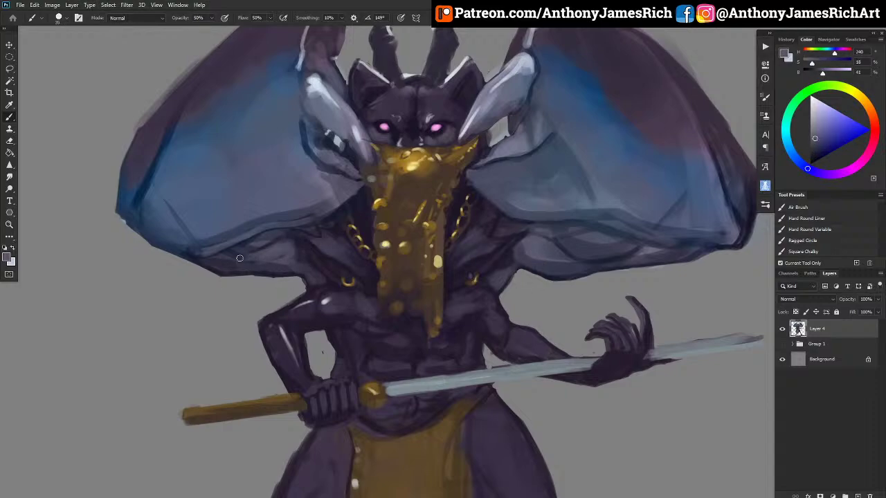
{"action": "left_click", "coordinate": [277, 246], "text": "alt"}
{"action": "left_click", "coordinate": [268, 238], "text": "alt"}
Tint the inner part of the hilt-side wing with the dull blue (H 218, S 36, B 38) sampled from the opposite wing.
{"action": "left_click", "coordinate": [229, 238], "text": "alt"}
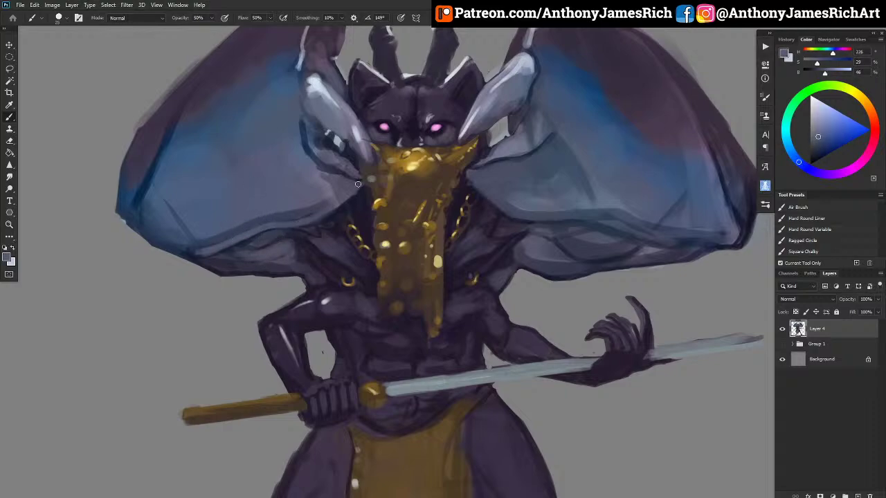
{"action": "left_click", "coordinate": [542, 196], "text": "alt"}
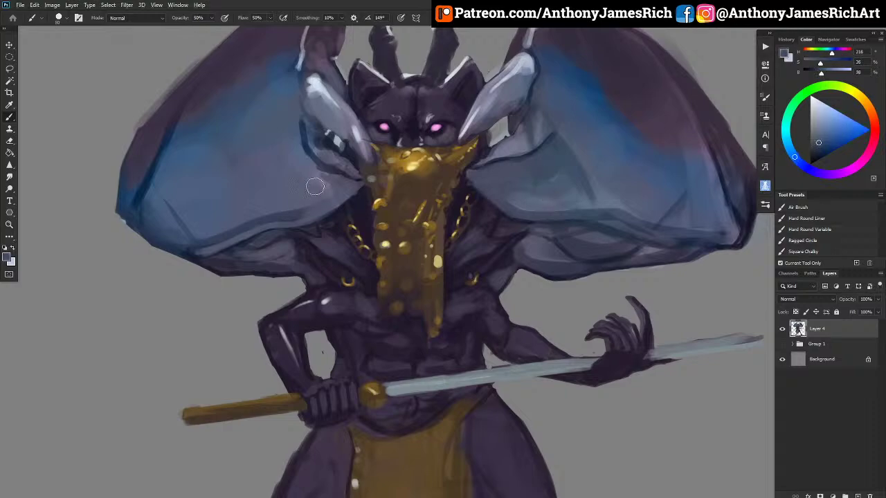
{"action": "mouse_move", "coordinate": [326, 181]}
{"action": "left_mouse_down"}
{"action": "mouse_move", "coordinate": [305, 186]}
{"action": "mouse_move", "coordinate": [301, 152]}
{"action": "mouse_move", "coordinate": [330, 180]}
{"action": "mouse_move", "coordinate": [298, 171]}
{"action": "mouse_move", "coordinate": [287, 138]}
{"action": "left_mouse_up"}
{"action": "key", "text": "bracketleft"}
{"action": "key", "text": "bracketleft"}
{"action": "key", "text": "bracketleft"}
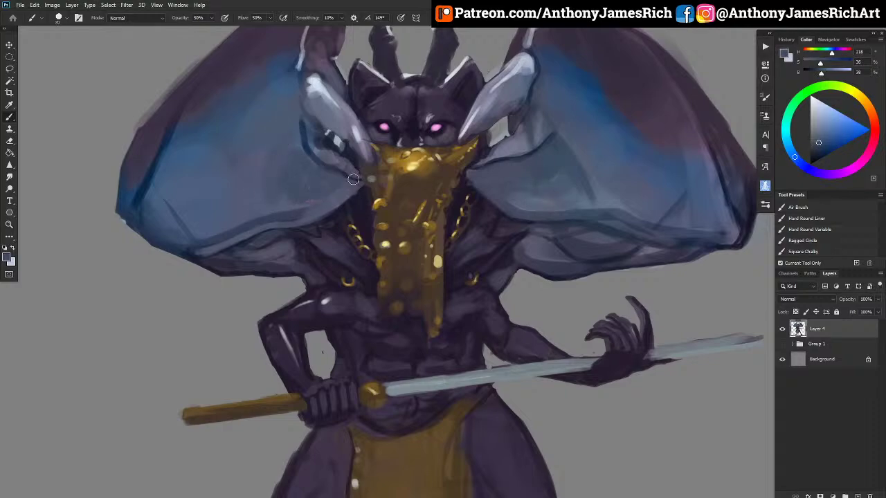
{"action": "left_click", "coordinate": [341, 193], "text": "alt"}
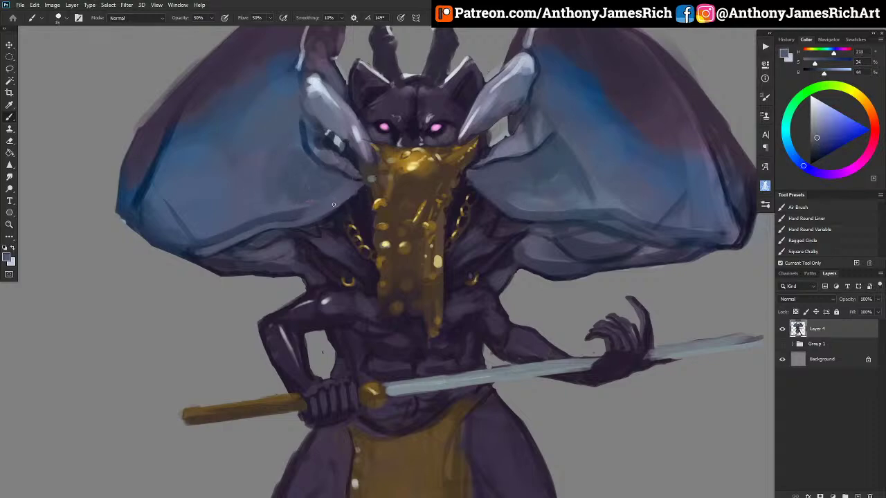
Retouch the veil's hilt-side edge with muted brown (S 37, B 33) and darken the gap in the adjacent wing arm with navy (H 227, S 33, B 21).
{"action": "left_click", "coordinate": [355, 167], "text": "alt"}
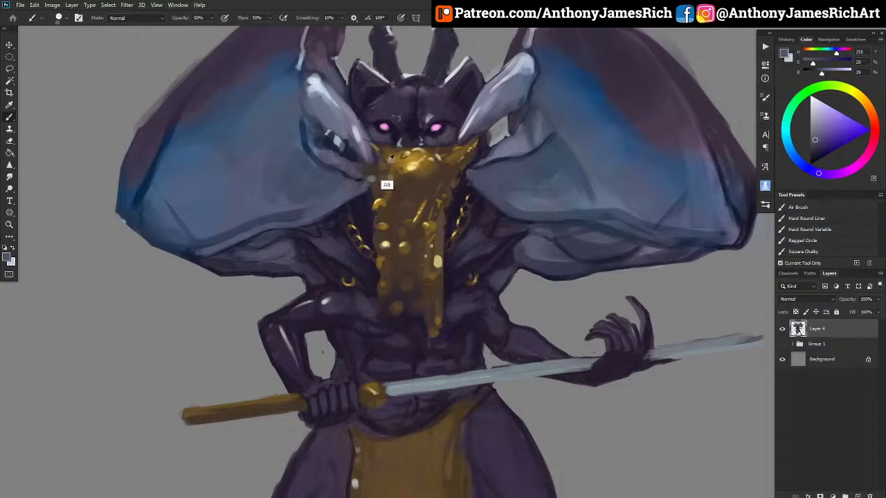
{"action": "left_click", "coordinate": [385, 181], "text": "alt"}
{"action": "left_click", "coordinate": [379, 198], "text": "alt"}
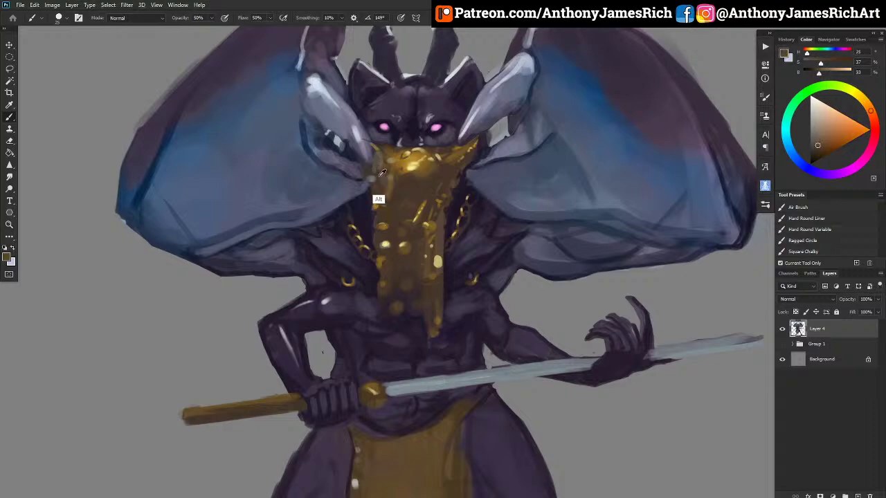
{"action": "left_click", "coordinate": [495, 173], "text": "alt"}
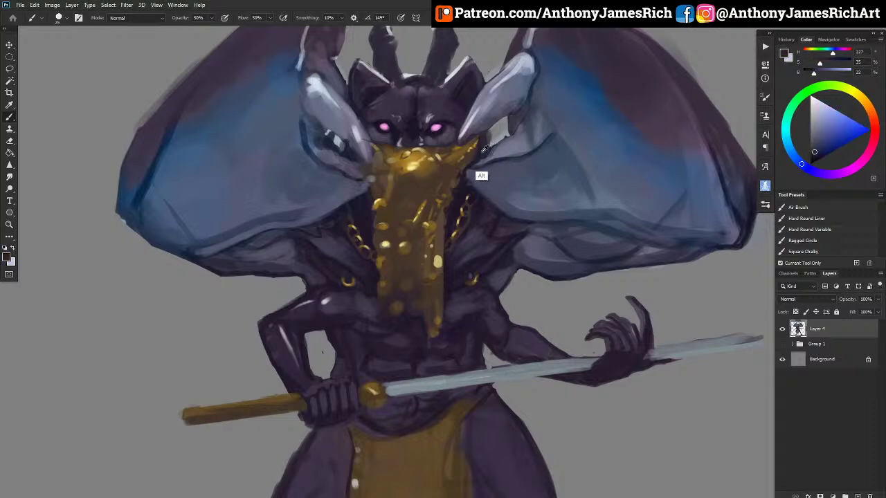
{"action": "left_click_drag", "start_coordinate": [329, 132], "coordinate": [345, 141]}
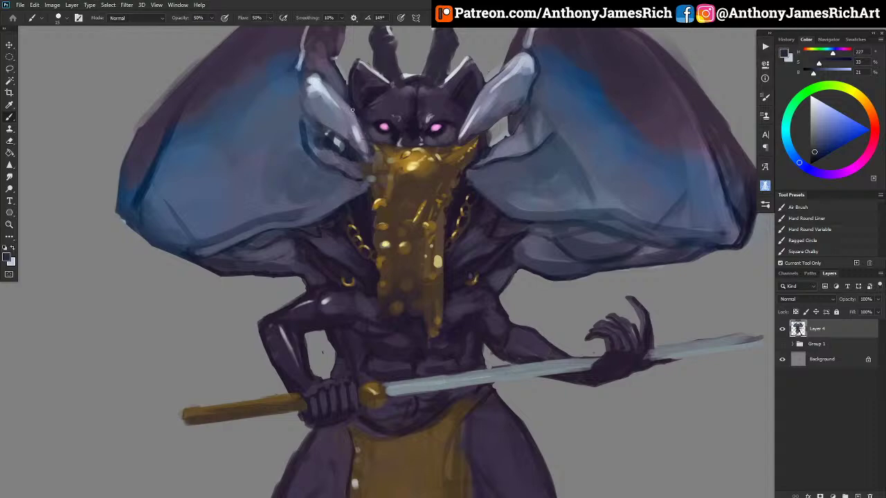
Blend the hilt-side wing arm with grey-violet (H 264, S 17, B 62) and shade its lower edge with dark blue (H 224, S 46, B 20).
{"action": "left_click", "coordinate": [368, 143], "text": "alt"}
{"action": "mouse_move", "coordinate": [358, 126]}
{"action": "left_mouse_down"}
{"action": "mouse_move", "coordinate": [366, 148]}
{"action": "mouse_move", "coordinate": [356, 119]}
{"action": "left_mouse_up"}
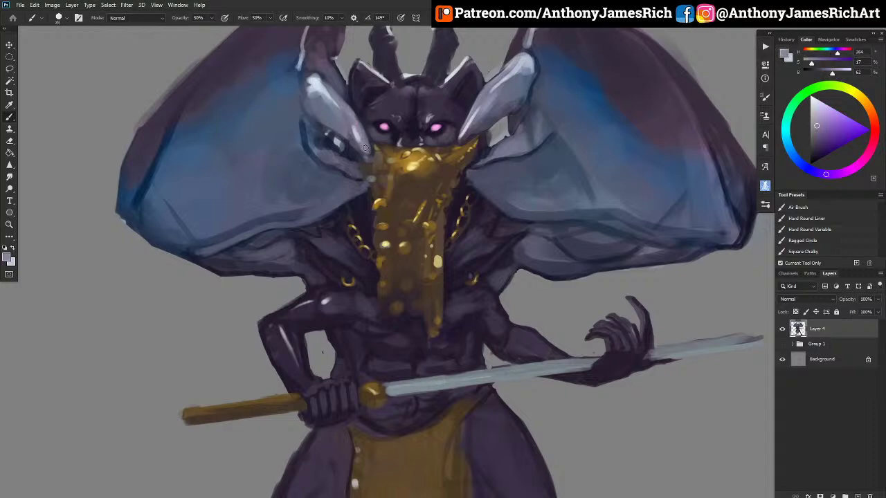
{"action": "left_click", "coordinate": [328, 148], "text": "alt"}
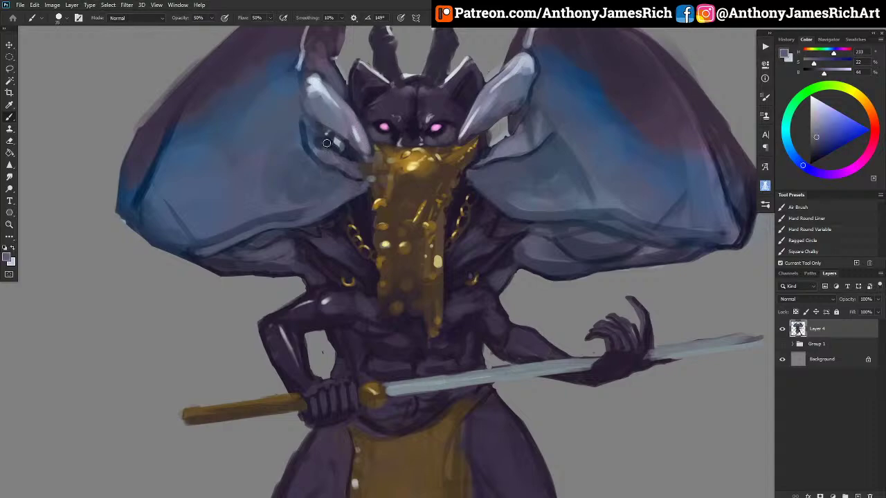
{"action": "left_click", "coordinate": [330, 168], "text": "alt"}
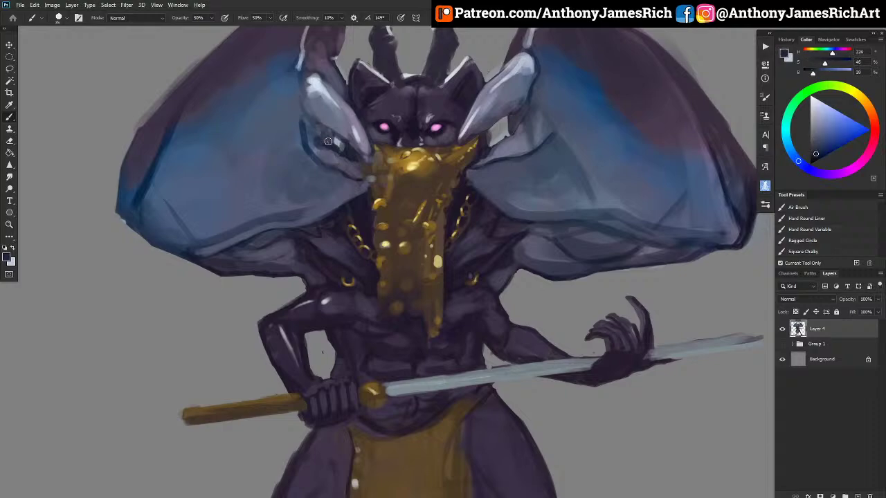
{"action": "left_click_drag", "start_coordinate": [311, 127], "coordinate": [359, 178]}
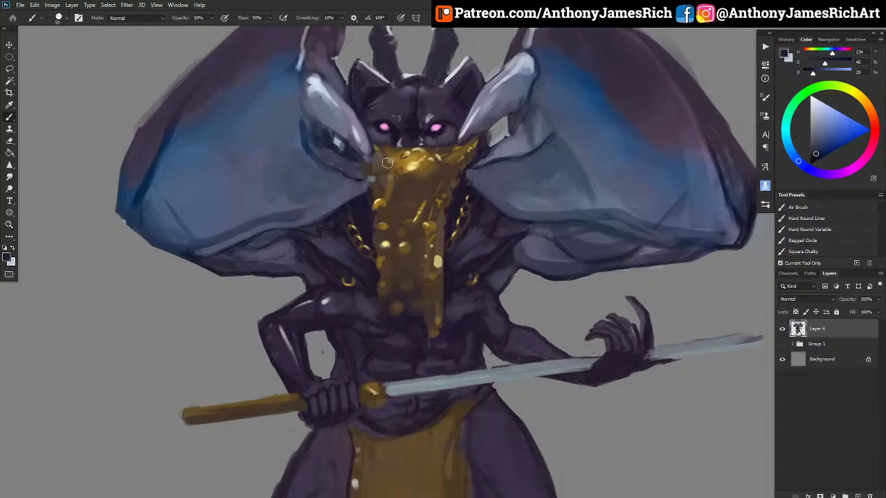
Lighten the lower part of the blade-side wing arm with pale grey-violet (H 234, S 17, B 68) and define its gap with dark blue.
{"action": "left_click", "coordinate": [489, 99], "text": "alt"}
{"action": "mouse_move", "coordinate": [483, 163]}
{"action": "left_mouse_down"}
{"action": "mouse_move", "coordinate": [523, 123]}
{"action": "mouse_move", "coordinate": [518, 138]}
{"action": "mouse_move", "coordinate": [519, 118]}
{"action": "mouse_move", "coordinate": [527, 124]}
{"action": "mouse_move", "coordinate": [521, 149]}
{"action": "left_mouse_up"}
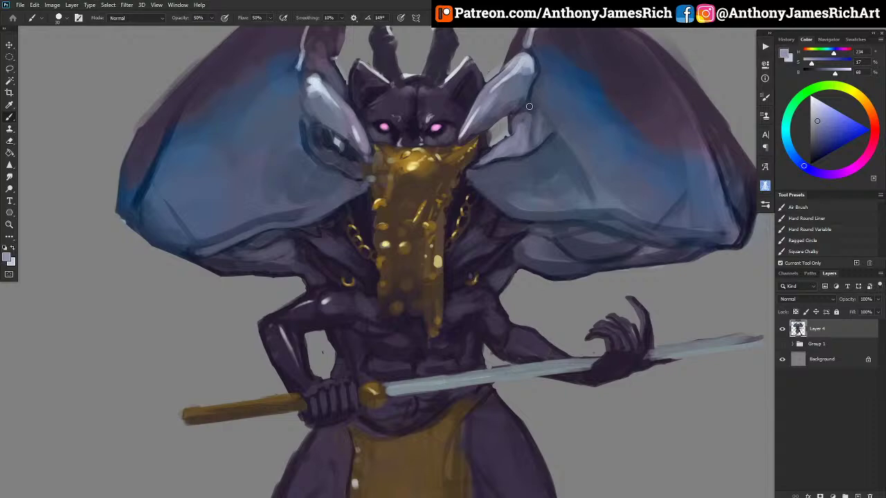
{"action": "left_click", "coordinate": [526, 108], "text": "alt"}
{"action": "key", "text": "bracketleft"}
{"action": "key", "text": "bracketleft"}
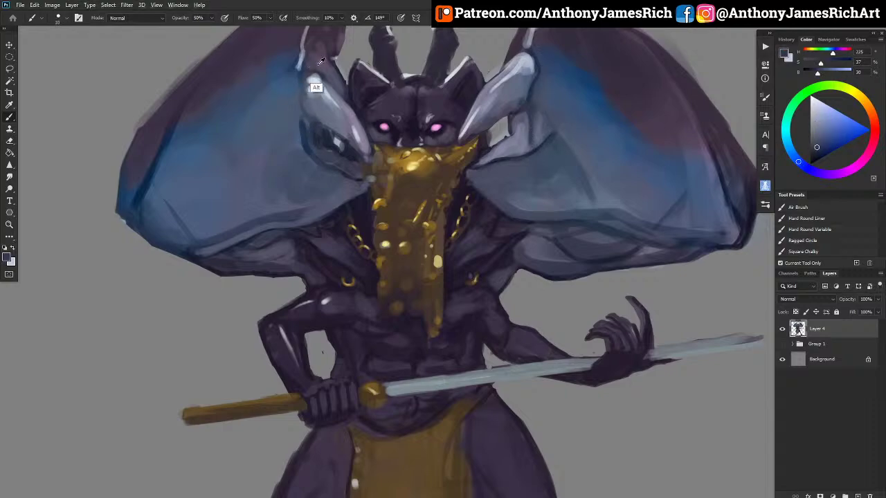
Lighten the lower bone and joint of the hilt-side wing arm with grey-violet (H 238, S 17, B 57), adjusting the brush size.
{"action": "left_click", "coordinate": [518, 159], "text": "alt"}
{"action": "key", "text": "bracketright"}
{"action": "key", "text": "bracketright"}
{"action": "mouse_move", "coordinate": [306, 146]}
{"action": "left_mouse_down"}
{"action": "mouse_move", "coordinate": [311, 124]}
{"action": "mouse_move", "coordinate": [314, 158]}
{"action": "left_mouse_up"}
{"action": "key", "text": "bracketleft"}
{"action": "mouse_move", "coordinate": [313, 128]}
{"action": "left_mouse_down"}
{"action": "mouse_move", "coordinate": [322, 163]}
{"action": "mouse_move", "coordinate": [324, 140]}
{"action": "mouse_move", "coordinate": [331, 166]}
{"action": "mouse_move", "coordinate": [372, 180]}
{"action": "left_mouse_up"}
{"action": "left_click_drag", "start_coordinate": [309, 71], "coordinate": [302, 58]}
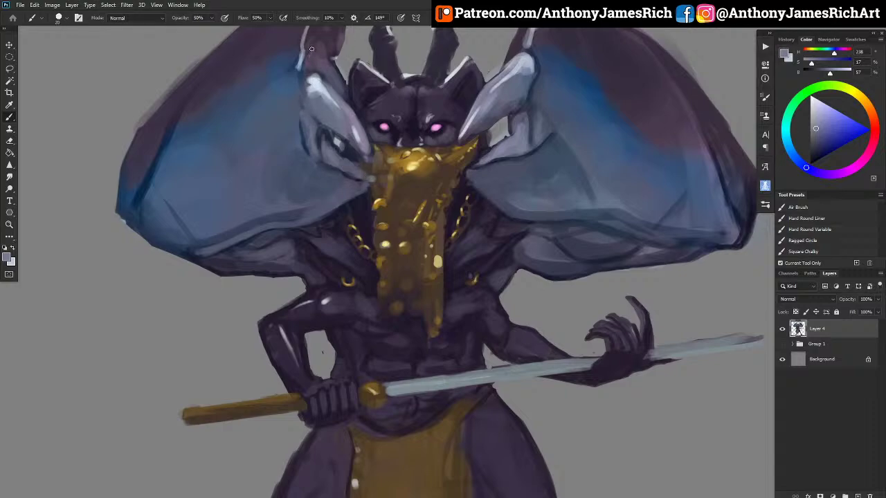
Deepen the blue of the upper hilt-side wing with a larger brush (H 215, S 61, B 35), blending with nearby dark violet (H 255, S 27).
{"action": "left_click", "coordinate": [292, 88], "text": "alt"}
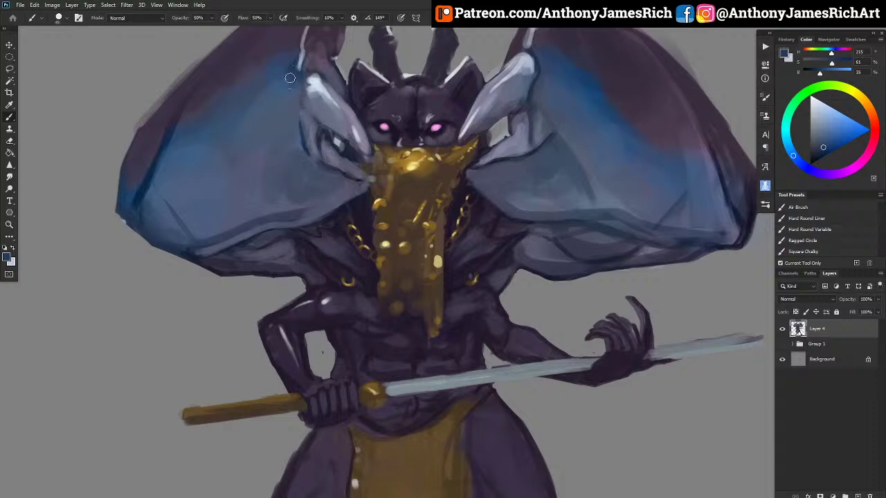
{"action": "key", "text": "bracketright"}
{"action": "key", "text": "bracketright"}
{"action": "key", "text": "bracketright"}
{"action": "left_click_drag", "start_coordinate": [272, 86], "coordinate": [258, 105]}
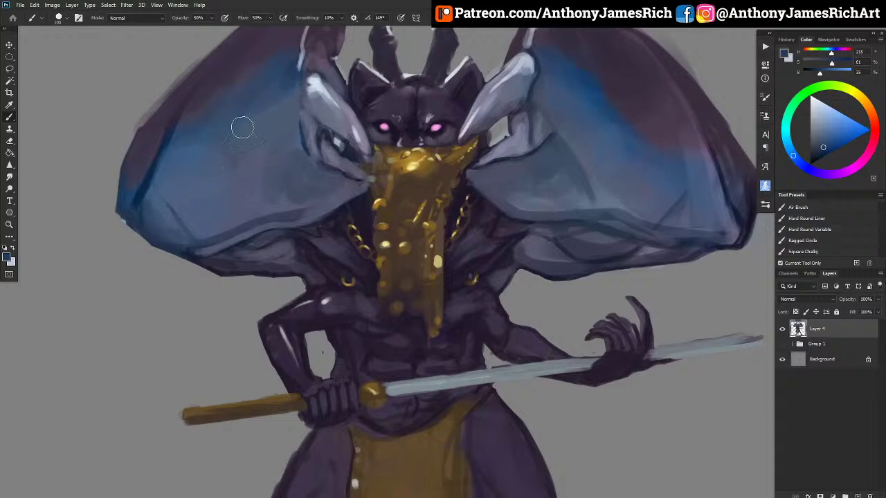
{"action": "left_click", "coordinate": [198, 108], "text": "alt"}
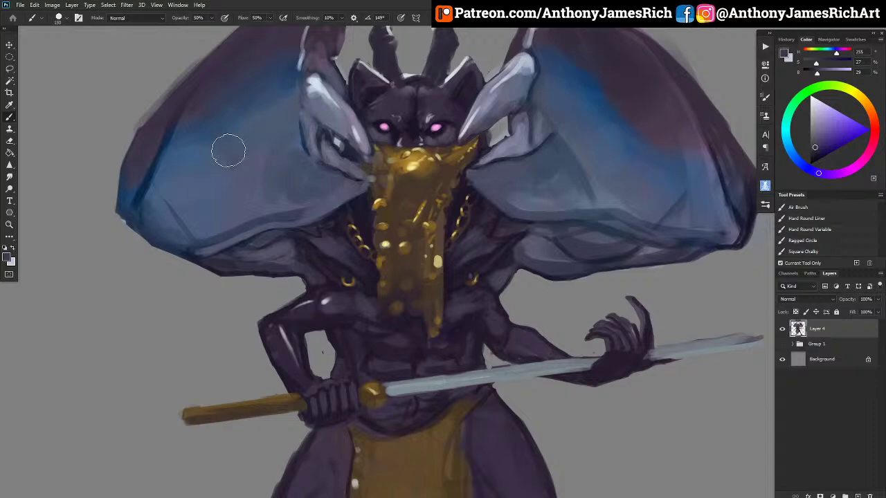
Refine the waist beside the hilt-side arm with a smaller brush and dark purple (H 277, S 40, B 16).
{"action": "scroll", "coordinate": [228, 151], "scroll_direction": "down", "scroll_amount": 5}
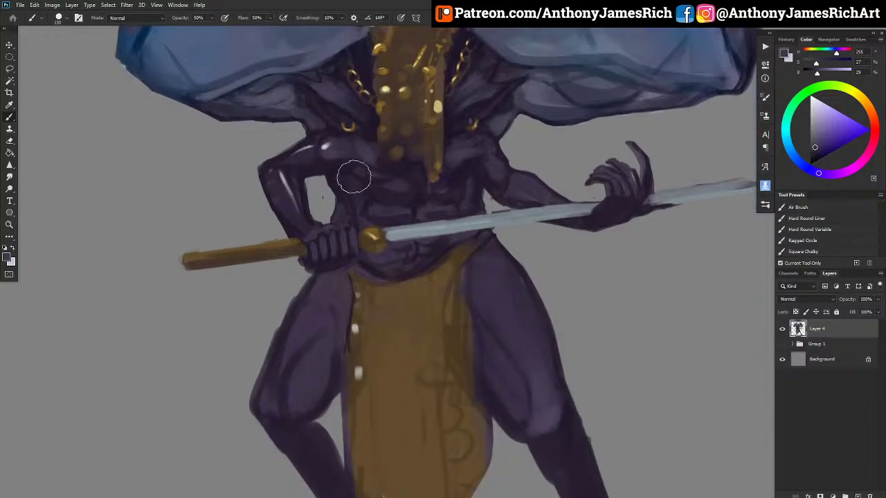
{"action": "key", "text": "bracketleft"}
{"action": "key", "text": "bracketleft"}
{"action": "key", "text": "bracketleft"}
{"action": "key", "text": "bracketleft"}
{"action": "key", "text": "bracketleft"}
{"action": "left_click", "coordinate": [333, 187], "text": "alt"}
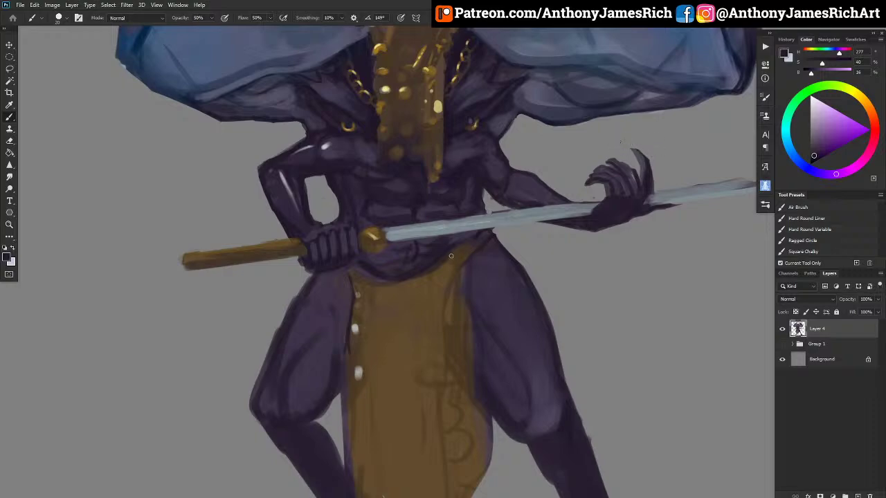
Paint a thin dark purple groove (H 283, S 33, B 17) along the length of the sword blade.
{"action": "left_click", "coordinate": [386, 272], "text": "alt"}
{"action": "key", "text": "["}
{"action": "mouse_move", "coordinate": [389, 238]}
{"action": "left_mouse_down"}
{"action": "mouse_move", "coordinate": [492, 219]}
{"action": "mouse_move", "coordinate": [462, 234]}
{"action": "mouse_move", "coordinate": [412, 232]}
{"action": "mouse_move", "coordinate": [564, 214]}
{"action": "left_mouse_up"}
{"action": "left_click_drag", "start_coordinate": [643, 203], "coordinate": [742, 199]}
{"action": "scroll", "coordinate": [728, 204], "scroll_direction": "down", "scroll_amount": 3}
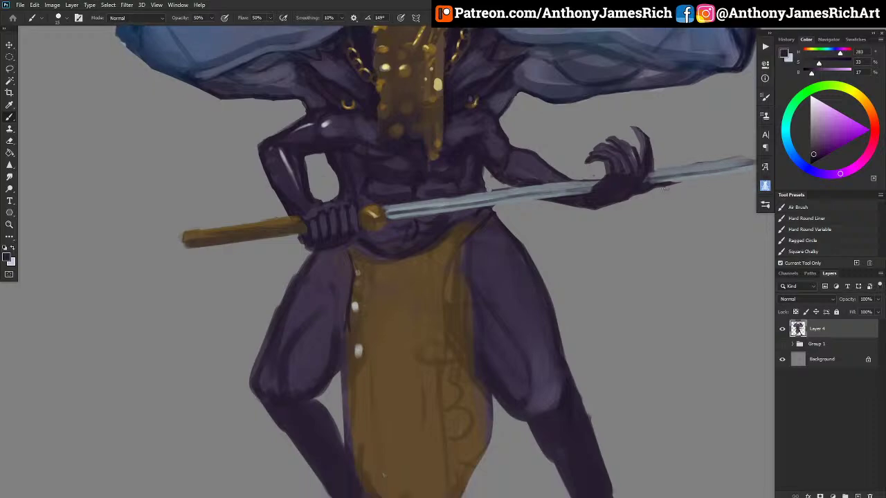
{"action": "left_click_drag", "start_coordinate": [662, 187], "coordinate": [661, 187]}
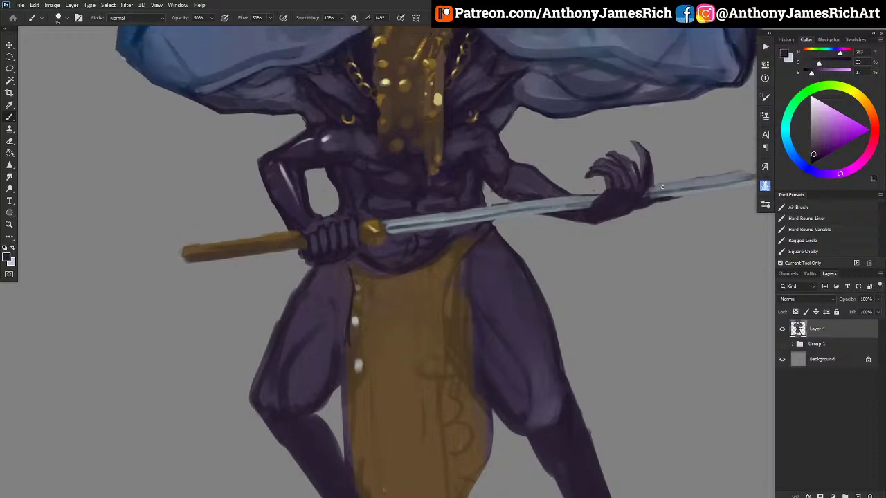
{"action": "scroll", "coordinate": [420, 185], "scroll_direction": "up", "scroll_amount": 1}
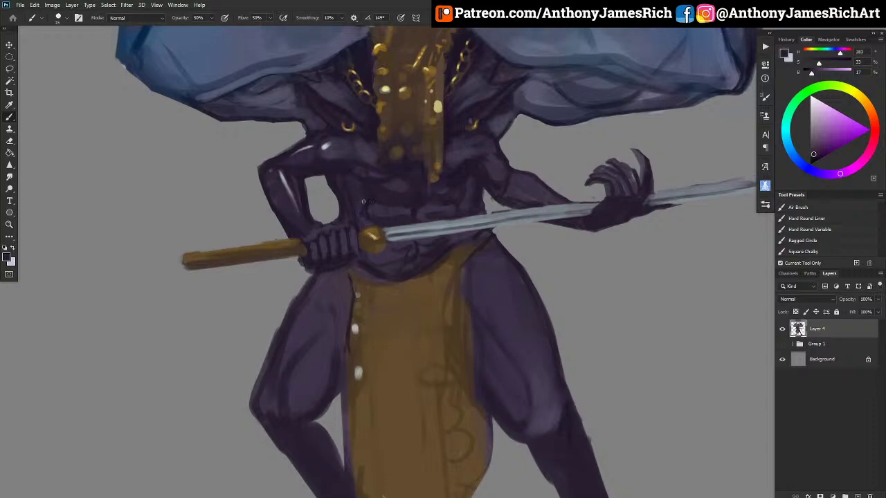
Blend the hilt-side waist and lower chest with sampled purples, including H 269, S 35, B 24, raising the brush opacity to 70%.
{"action": "left_click", "coordinate": [358, 204], "text": "alt"}
{"action": "key", "text": "bracketright"}
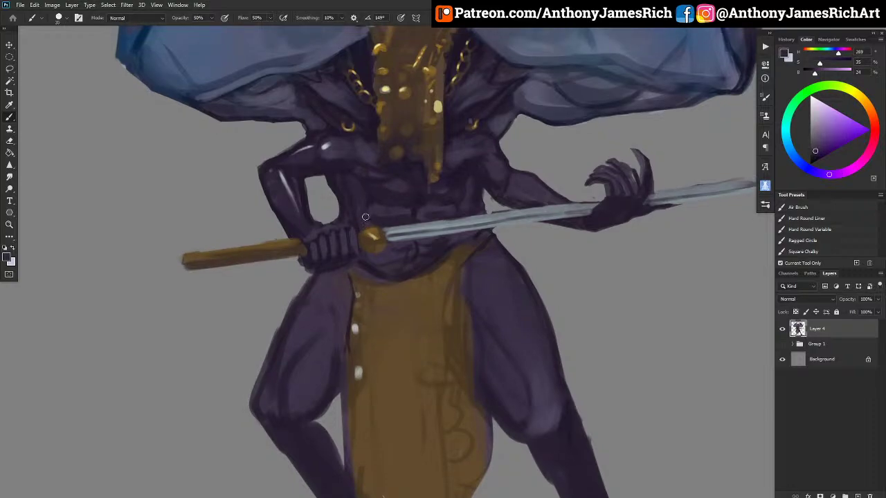
{"action": "left_click", "coordinate": [378, 207], "text": "alt"}
{"action": "key", "text": "7"}
{"action": "left_click", "coordinate": [364, 206], "text": "alt"}
{"action": "left_click", "coordinate": [364, 176], "text": "alt"}
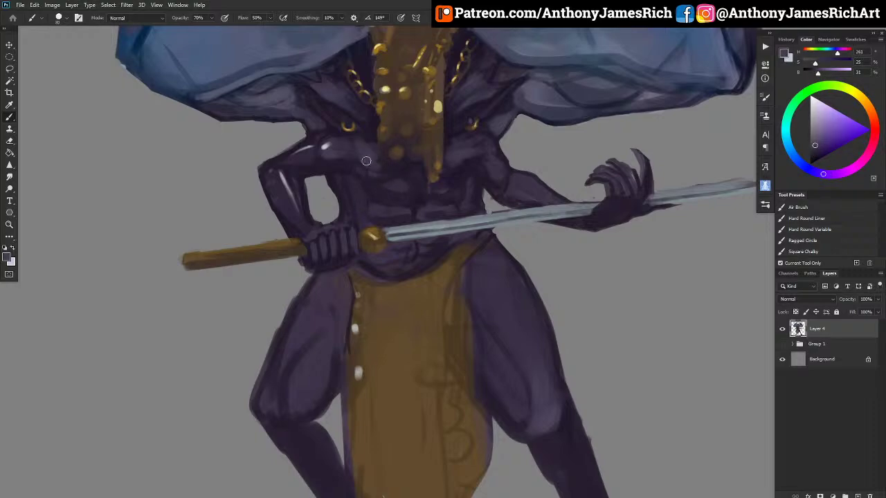
Paint small gold rings (H 40, S 71, B 51) beneath both lower chest muscles, with dark purple shading and pale gold highlights.
{"action": "left_click", "coordinate": [385, 169], "text": "alt"}
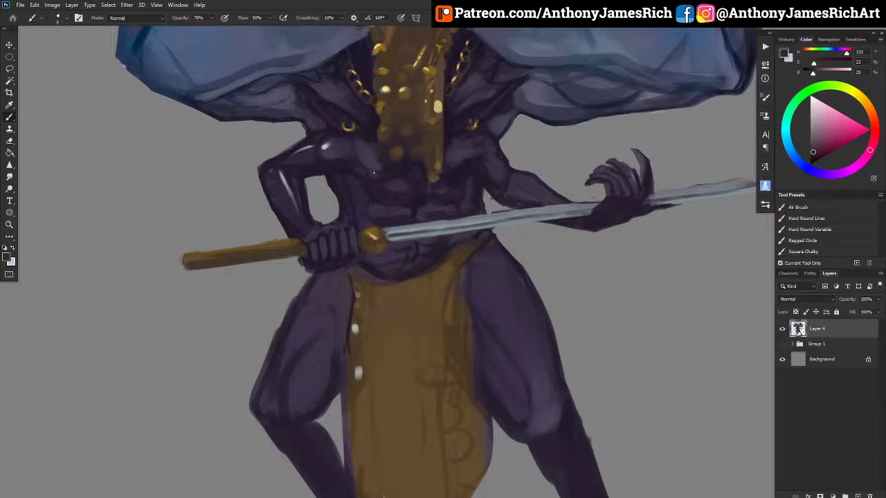
{"action": "left_click", "coordinate": [390, 135], "text": "alt"}
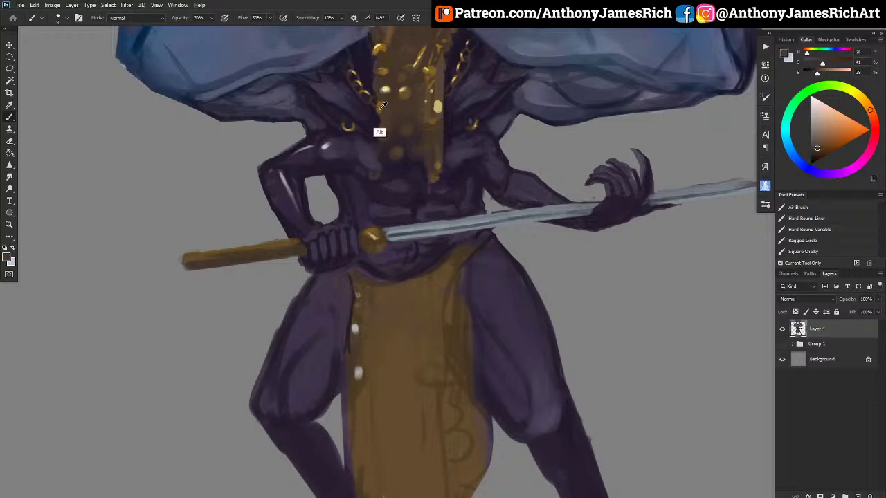
{"action": "left_click", "coordinate": [379, 131], "text": "alt"}
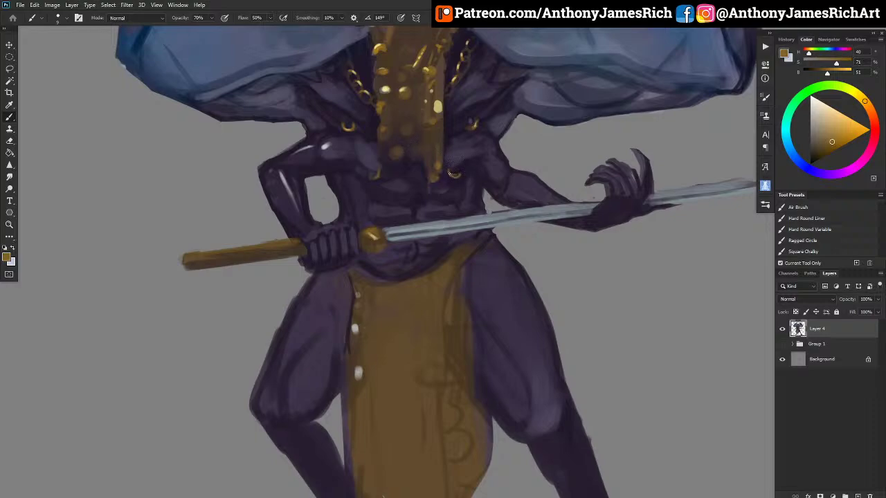
{"action": "left_click", "coordinate": [459, 173], "text": "alt"}
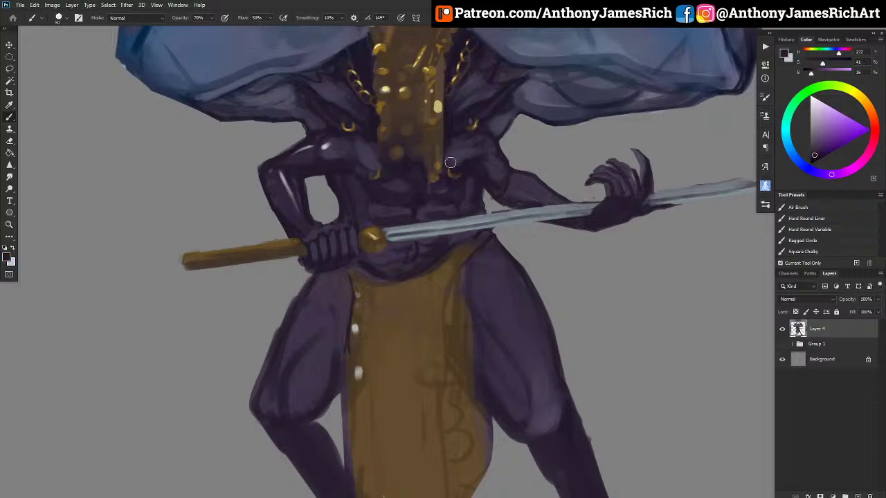
{"action": "left_click", "coordinate": [439, 133], "text": "alt"}
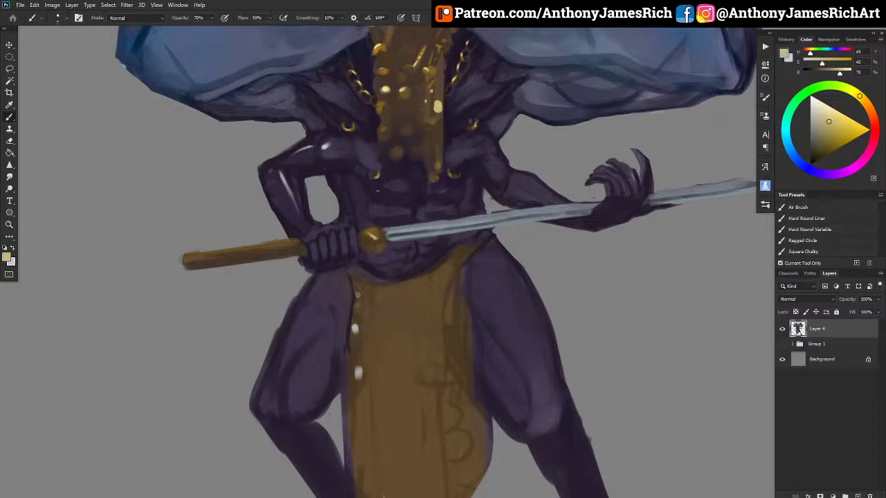
Brush a pale gold stroke across the upper abdomen and paint over it with dark purples (H 273, S 39, B 18 and H 274, S 34).
{"action": "left_click_drag", "start_coordinate": [375, 195], "coordinate": [398, 182]}
{"action": "left_click", "coordinate": [388, 185], "text": "alt"}
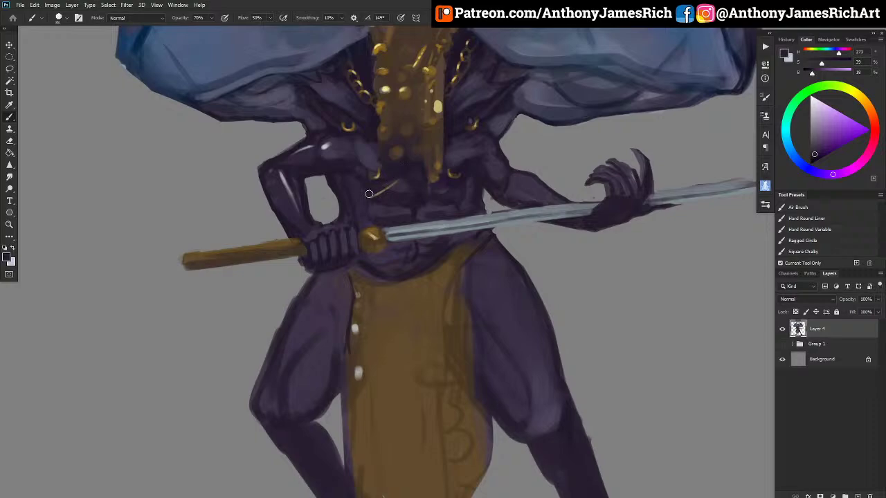
{"action": "mouse_move", "coordinate": [391, 184]}
{"action": "left_mouse_down"}
{"action": "mouse_move", "coordinate": [362, 210]}
{"action": "mouse_move", "coordinate": [402, 177]}
{"action": "mouse_move", "coordinate": [386, 194]}
{"action": "left_mouse_up"}
{"action": "left_click", "coordinate": [398, 213], "text": "alt"}
{"action": "key", "text": "bracketright"}
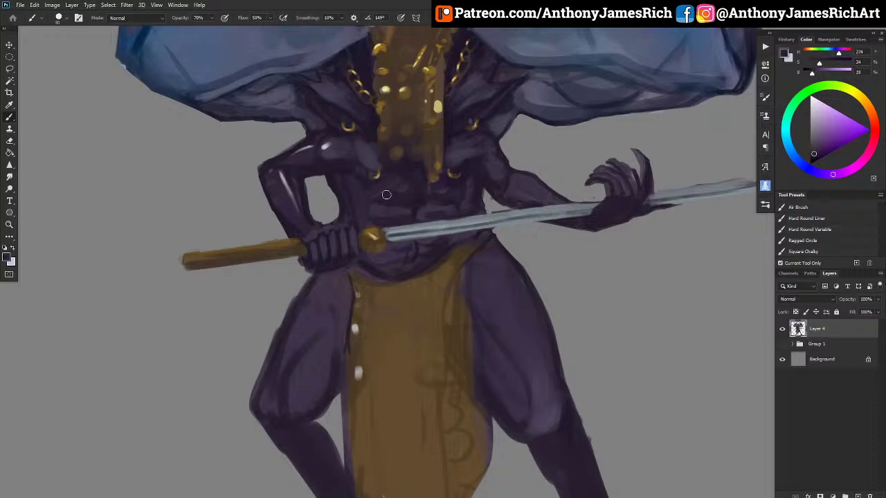
Lighten the upper abdominal muscles on both sides of the midline with grey-violet (H 240, S 19, B 38).
{"action": "left_click", "coordinate": [368, 154], "text": "alt"}
{"action": "left_click", "coordinate": [293, 99], "text": "alt"}
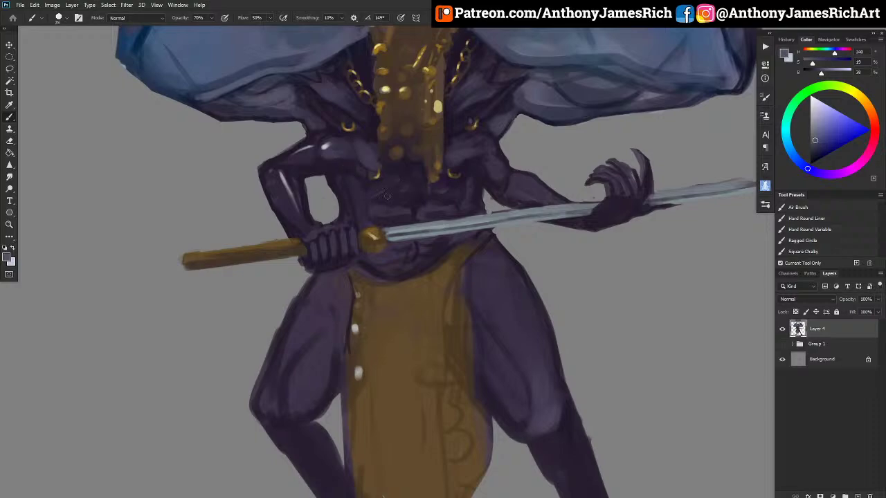
{"action": "mouse_move", "coordinate": [396, 183]}
{"action": "left_mouse_down"}
{"action": "mouse_move", "coordinate": [367, 194]}
{"action": "mouse_move", "coordinate": [363, 209]}
{"action": "left_mouse_up"}
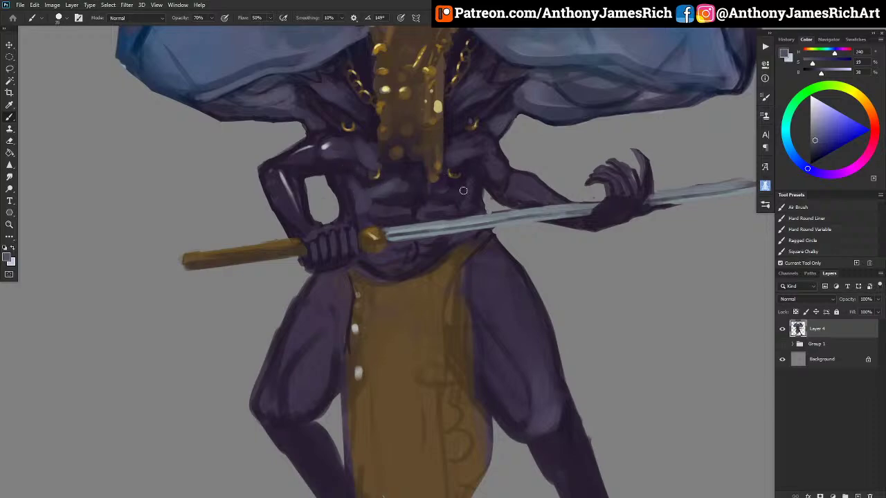
{"action": "mouse_move", "coordinate": [445, 191]}
{"action": "left_mouse_down"}
{"action": "mouse_move", "coordinate": [466, 206]}
{"action": "mouse_move", "coordinate": [426, 192]}
{"action": "mouse_move", "coordinate": [388, 198]}
{"action": "mouse_move", "coordinate": [409, 197]}
{"action": "left_mouse_up"}
Redefine the creases between the abdominal muscles with dark purples (H 272, S 31, B 24 and H 274, S 37, B 17).
{"action": "left_click", "coordinate": [443, 236], "text": "alt"}
{"action": "left_click", "coordinate": [411, 200], "text": "alt"}
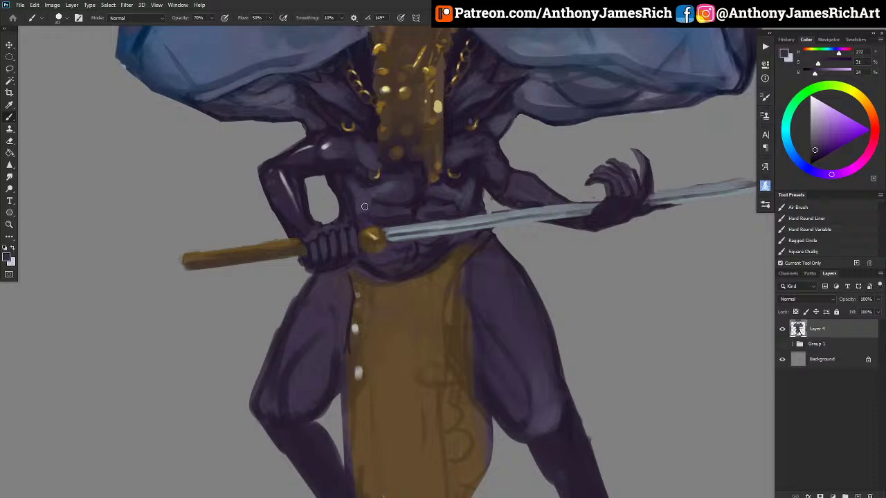
{"action": "left_click", "coordinate": [424, 200], "text": "alt"}
{"action": "left_click_drag", "start_coordinate": [367, 212], "coordinate": [409, 184]}
{"action": "key", "text": "["}
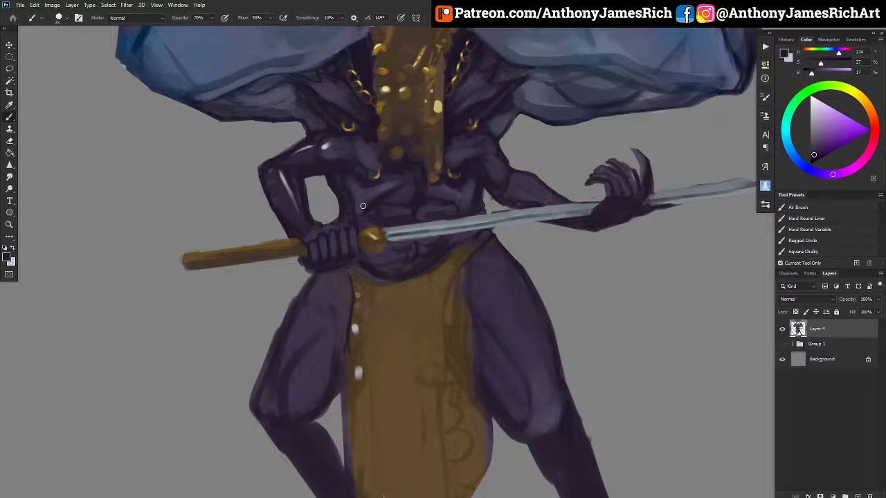
Blend the abdominals and sides of the waist with a larger brush and sampled dark purple (H 270, S 33, B 21).
{"action": "left_click", "coordinate": [376, 215], "text": "alt"}
{"action": "key", "text": "bracketright"}
{"action": "key", "text": "bracketright"}
{"action": "key", "text": "bracketright"}
{"action": "key", "text": "bracketright"}
{"action": "left_click", "coordinate": [457, 196], "text": "alt"}
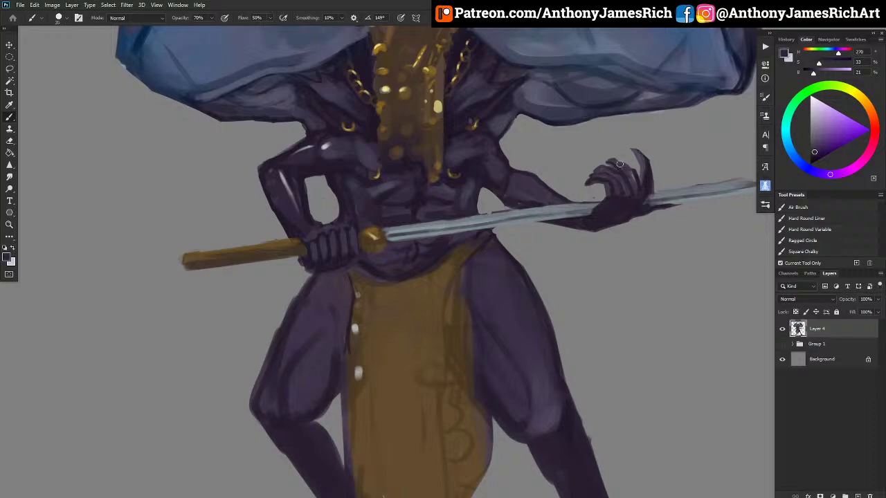
Shade the elbow of the arm supporting the blade with dark purple and soften it with violet (H 278, S 28, B 26).
{"action": "left_click", "coordinate": [493, 206], "text": "alt"}
{"action": "left_click_drag", "start_coordinate": [519, 190], "coordinate": [500, 163]}
{"action": "left_click", "coordinate": [496, 197], "text": "alt"}
{"action": "key", "text": "]"}
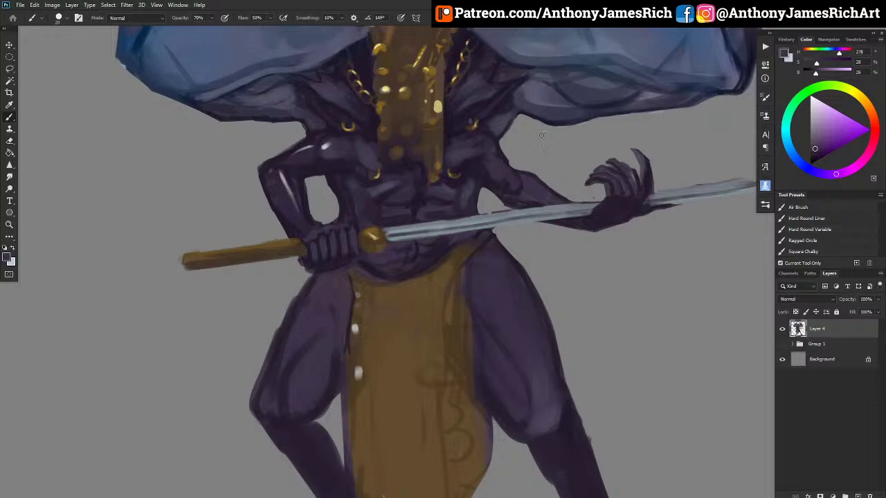
Add near-white highlights to the upper abdominal muscle and both arms, using the colour sampled from the shoulder highlight.
{"action": "left_click", "coordinate": [325, 146], "text": "alt"}
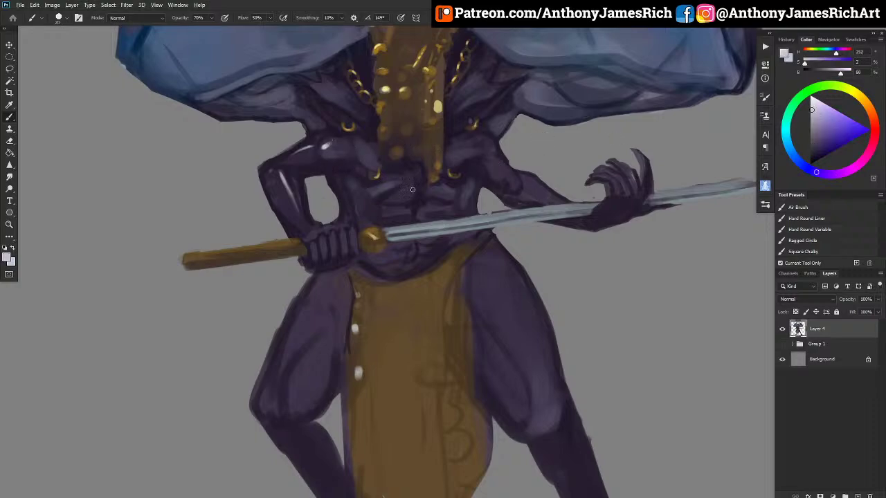
{"action": "left_click_drag", "start_coordinate": [396, 196], "coordinate": [400, 193]}
{"action": "left_click_drag", "start_coordinate": [272, 171], "coordinate": [276, 190]}
Deepen the shading of the bent forearm down to the sword-gripping hand with dark purple (H 268, S 42, B 16).
{"action": "left_click", "coordinate": [293, 234], "text": "alt"}
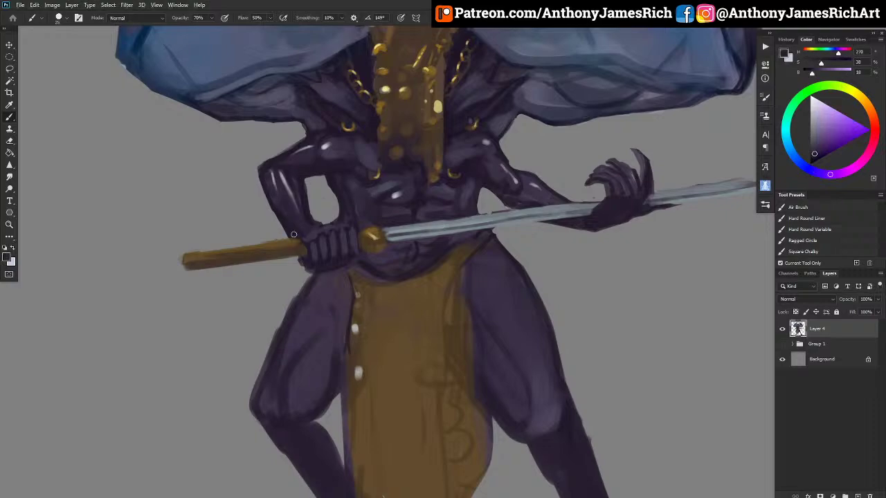
{"action": "left_click", "coordinate": [288, 217], "text": "alt"}
{"action": "mouse_move", "coordinate": [289, 217]}
{"action": "left_mouse_down"}
{"action": "mouse_move", "coordinate": [302, 240]}
{"action": "mouse_move", "coordinate": [325, 231]}
{"action": "mouse_move", "coordinate": [315, 243]}
{"action": "left_mouse_up"}
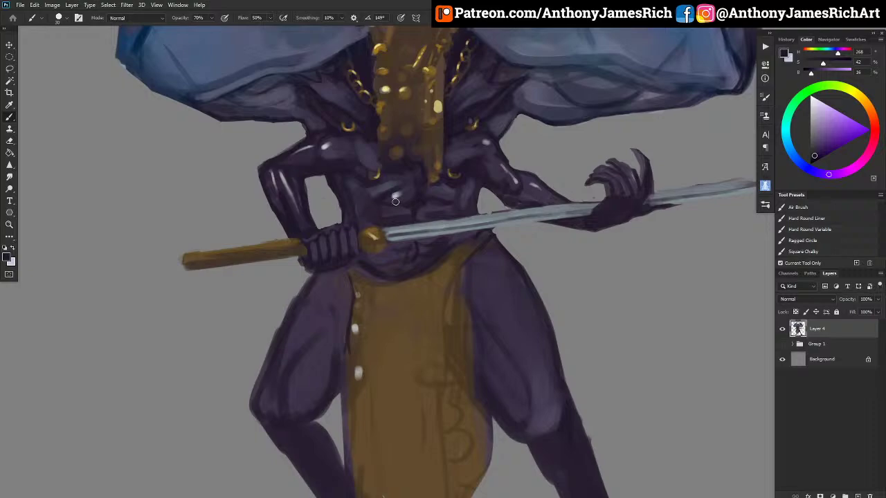
Redefine the loincloth's upper edge at the waist with sampled brown and touch up the gripping hand's underside with dark purple (H 268, S 40, B 17).
{"action": "left_click", "coordinate": [367, 308], "text": "alt"}
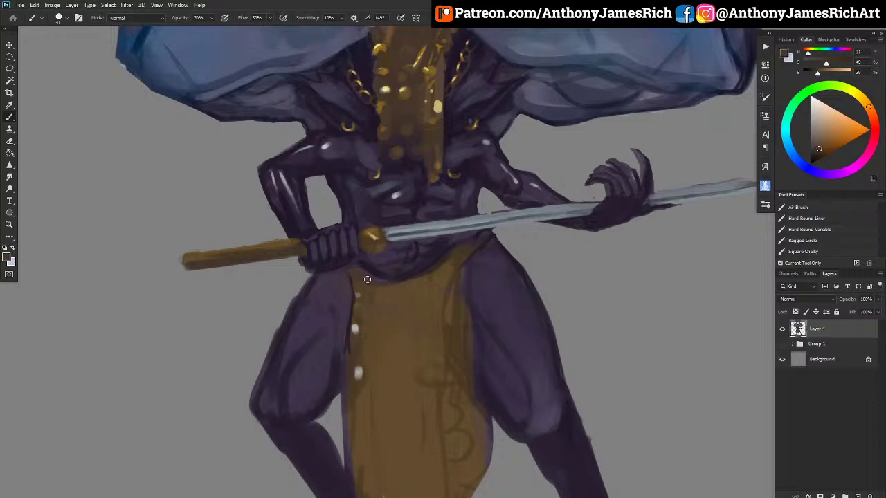
{"action": "mouse_move", "coordinate": [380, 282]}
{"action": "left_mouse_down"}
{"action": "mouse_move", "coordinate": [372, 273]}
{"action": "mouse_move", "coordinate": [362, 282]}
{"action": "mouse_move", "coordinate": [352, 266]}
{"action": "left_mouse_up"}
{"action": "left_click", "coordinate": [335, 266], "text": "alt"}
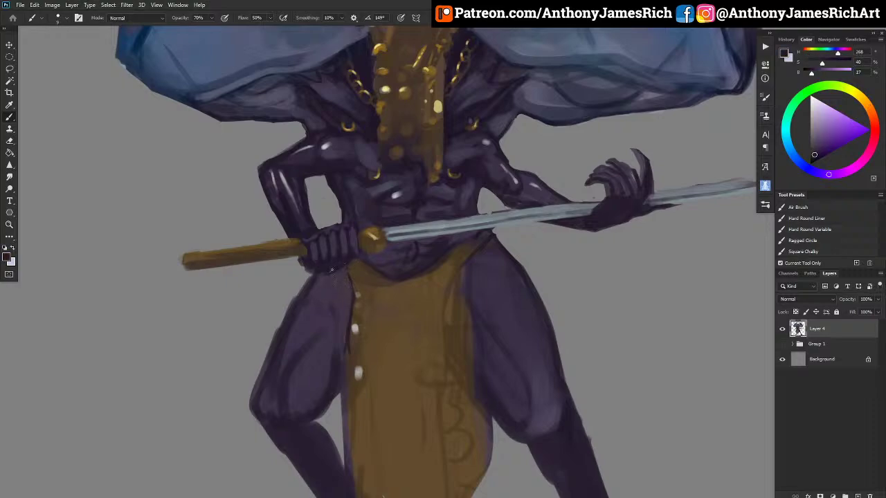
Paint over the dark outer contour of the thigh below the gripping hand with a larger brush and violet (H 275, S 26, B 28).
{"action": "left_click", "coordinate": [319, 283], "text": "alt"}
{"action": "key", "text": "]"}
{"action": "key", "text": "]"}
{"action": "key", "text": "]"}
{"action": "key", "text": "]"}
{"action": "key", "text": "]"}
{"action": "key", "text": "]"}
{"action": "key", "text": "]"}
{"action": "key", "text": "]"}
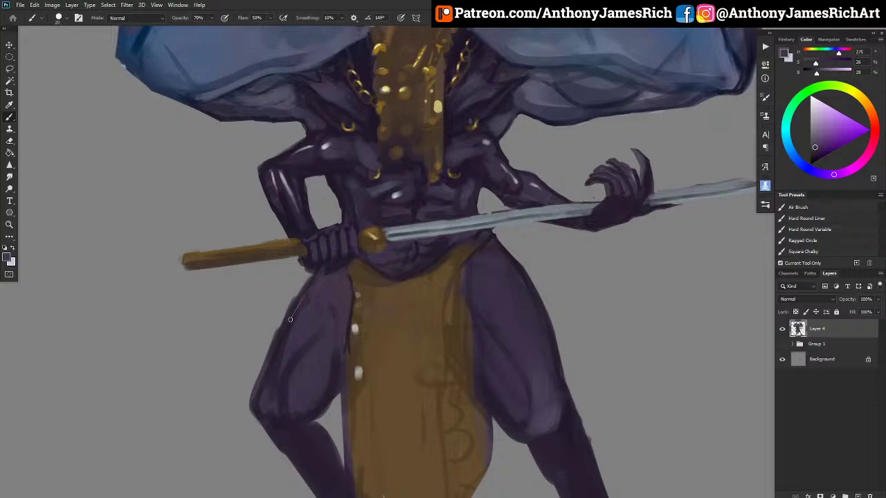
{"action": "mouse_move", "coordinate": [294, 315]}
{"action": "left_mouse_down"}
{"action": "mouse_move", "coordinate": [316, 281]}
{"action": "mouse_move", "coordinate": [275, 383]}
{"action": "mouse_move", "coordinate": [274, 364]}
{"action": "mouse_move", "coordinate": [260, 392]}
{"action": "mouse_move", "coordinate": [302, 350]}
{"action": "left_mouse_up"}
Darken the inner edge of the same thigh beside the loincloth with dark purple (H 268, S 36, B 18).
{"action": "left_click", "coordinate": [301, 170], "text": "alt"}
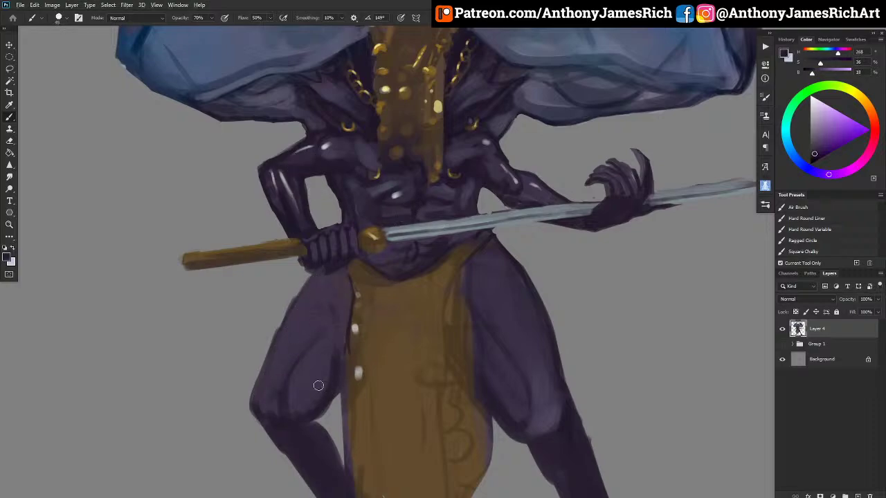
{"action": "mouse_move", "coordinate": [337, 335]}
{"action": "left_mouse_down"}
{"action": "mouse_move", "coordinate": [345, 377]}
{"action": "mouse_move", "coordinate": [350, 339]}
{"action": "mouse_move", "coordinate": [356, 348]}
{"action": "mouse_move", "coordinate": [347, 277]}
{"action": "mouse_move", "coordinate": [348, 362]}
{"action": "mouse_move", "coordinate": [348, 284]}
{"action": "left_mouse_up"}
{"action": "key", "text": "]"}
Darken the other inner thigh along the loincloth with dark purple (H 272, S 37, B 16) and trim the cloth's bulging lower edge.
{"action": "left_click", "coordinate": [372, 123], "text": "alt"}
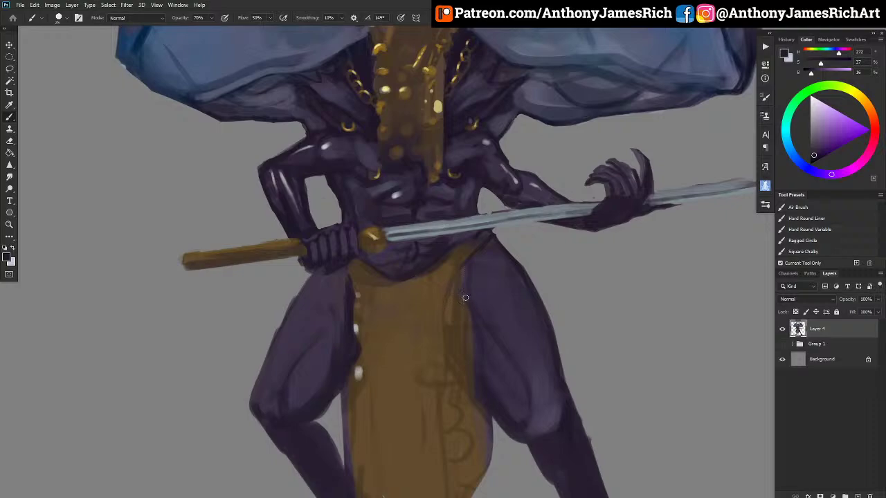
{"action": "mouse_move", "coordinate": [465, 297]}
{"action": "left_mouse_down"}
{"action": "mouse_move", "coordinate": [460, 343]}
{"action": "mouse_move", "coordinate": [474, 369]}
{"action": "mouse_move", "coordinate": [470, 336]}
{"action": "left_mouse_up"}
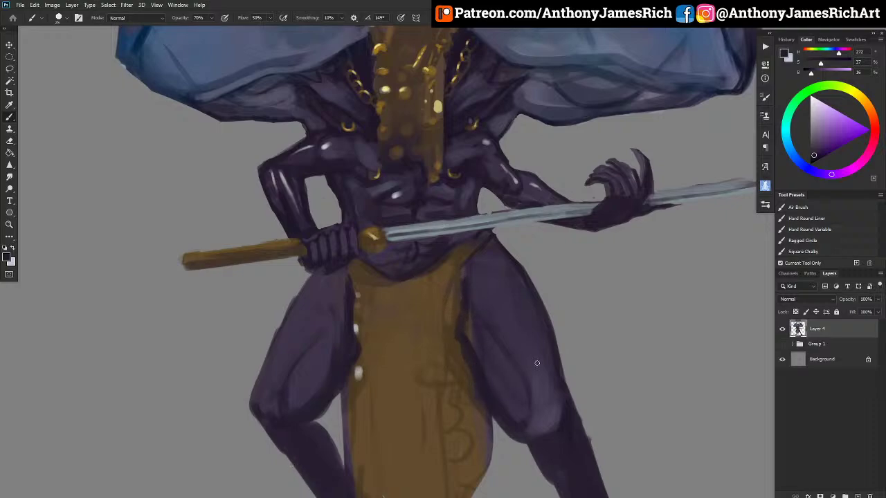
{"action": "mouse_move", "coordinate": [471, 395]}
{"action": "left_mouse_down"}
{"action": "mouse_move", "coordinate": [474, 377]}
{"action": "mouse_move", "coordinate": [497, 422]}
{"action": "mouse_move", "coordinate": [484, 432]}
{"action": "mouse_move", "coordinate": [473, 391]}
{"action": "mouse_move", "coordinate": [478, 454]}
{"action": "mouse_move", "coordinate": [482, 447]}
{"action": "mouse_move", "coordinate": [486, 457]}
{"action": "mouse_move", "coordinate": [488, 433]}
{"action": "left_mouse_up"}
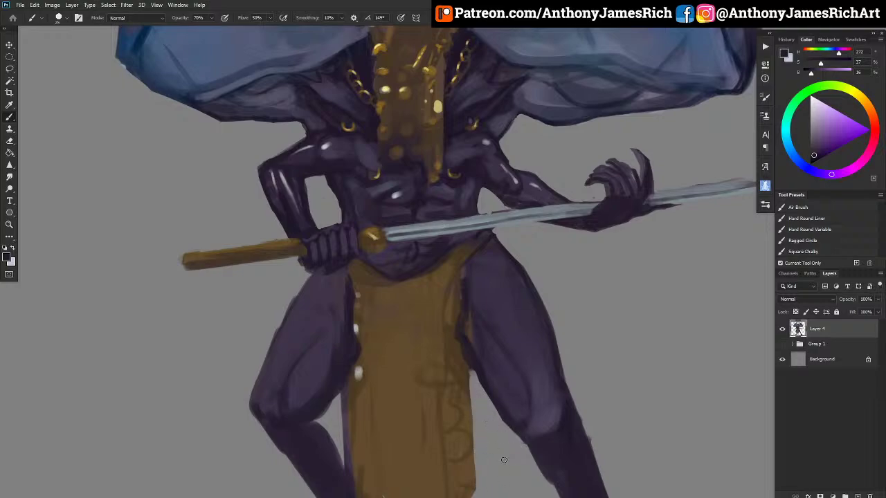
{"action": "key", "text": "ctrl+0"}
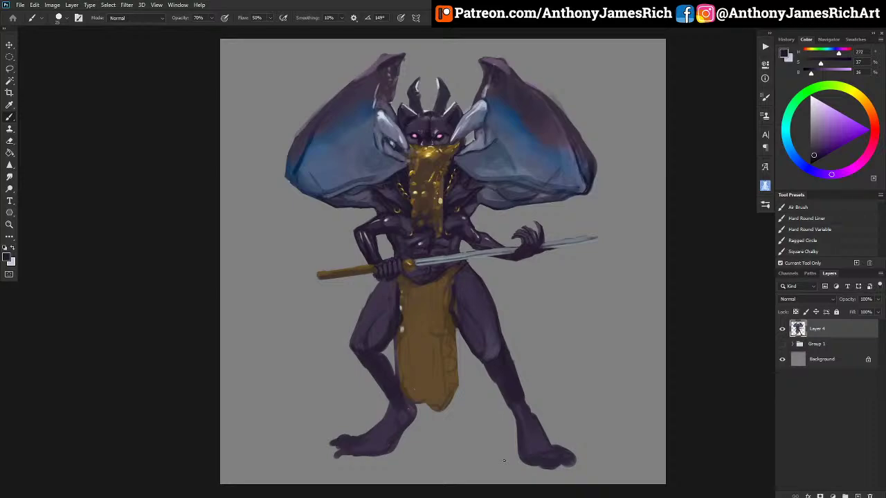
{"action": "key", "text": "bracketright"}
{"action": "left_click", "coordinate": [371, 356], "text": "alt"}
{"action": "mouse_move", "coordinate": [357, 371]}
{"action": "left_mouse_down"}
{"action": "mouse_move", "coordinate": [354, 383]}
{"action": "mouse_move", "coordinate": [366, 393]}
{"action": "mouse_move", "coordinate": [360, 360]}
{"action": "mouse_move", "coordinate": [350, 406]}
{"action": "mouse_move", "coordinate": [351, 369]}
{"action": "mouse_move", "coordinate": [355, 416]}
{"action": "mouse_move", "coordinate": [361, 397]}
{"action": "left_mouse_up"}
{"action": "left_click", "coordinate": [370, 355], "text": "alt"}
{"action": "key", "text": "ctrl+z"}
{"action": "key", "text": "ctrl+z"}
{"action": "key", "text": "ctrl+z"}
Block in a repositioned lower leg and foot below the sword-handle side's knee at 100% opacity with dark purple (H 274, S 34, B 18).
{"action": "key", "text": "0"}
{"action": "left_click", "coordinate": [371, 357], "text": "alt"}
{"action": "key", "text": "["}
{"action": "mouse_move", "coordinate": [355, 347]}
{"action": "left_mouse_down"}
{"action": "mouse_move", "coordinate": [357, 400]}
{"action": "mouse_move", "coordinate": [373, 355]}
{"action": "mouse_move", "coordinate": [357, 378]}
{"action": "mouse_move", "coordinate": [360, 409]}
{"action": "mouse_move", "coordinate": [357, 395]}
{"action": "mouse_move", "coordinate": [334, 443]}
{"action": "left_mouse_up"}
{"action": "key", "text": "]"}
{"action": "mouse_move", "coordinate": [366, 400]}
{"action": "left_mouse_down"}
{"action": "mouse_move", "coordinate": [352, 443]}
{"action": "mouse_move", "coordinate": [313, 455]}
{"action": "mouse_move", "coordinate": [334, 454]}
{"action": "mouse_move", "coordinate": [346, 425]}
{"action": "mouse_move", "coordinate": [356, 447]}
{"action": "mouse_move", "coordinate": [381, 427]}
{"action": "left_mouse_up"}
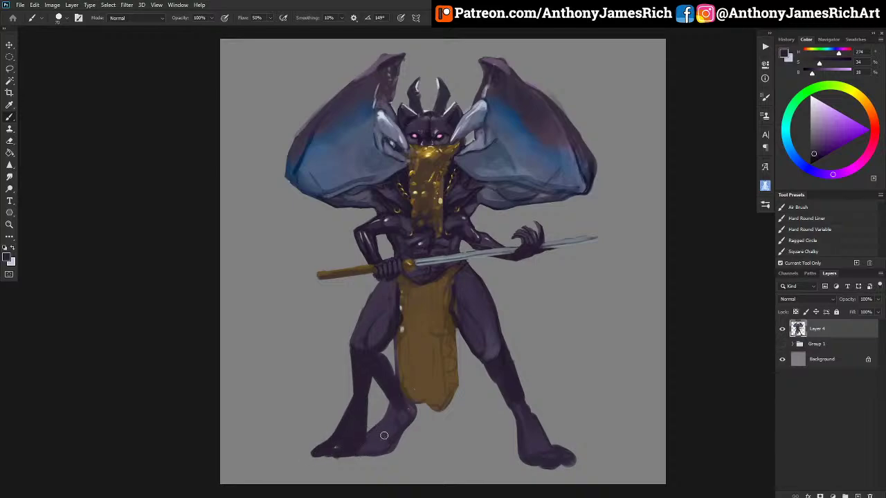
Lighten the top of the new foot with violet (H 275, S 26, B 28) and remove the old lower leg and foot.
{"action": "left_click", "coordinate": [372, 402], "text": "alt"}
{"action": "left_click", "coordinate": [369, 332], "text": "alt"}
{"action": "mouse_move", "coordinate": [334, 445]}
{"action": "left_mouse_down"}
{"action": "mouse_move", "coordinate": [350, 412]}
{"action": "mouse_move", "coordinate": [360, 422]}
{"action": "mouse_move", "coordinate": [357, 443]}
{"action": "left_mouse_up"}
{"action": "mouse_move", "coordinate": [379, 392]}
{"action": "left_mouse_down"}
{"action": "mouse_move", "coordinate": [384, 360]}
{"action": "mouse_move", "coordinate": [392, 406]}
{"action": "mouse_move", "coordinate": [393, 361]}
{"action": "mouse_move", "coordinate": [366, 467]}
{"action": "mouse_move", "coordinate": [389, 415]}
{"action": "mouse_move", "coordinate": [408, 398]}
{"action": "mouse_move", "coordinate": [386, 452]}
{"action": "left_mouse_up"}
{"action": "mouse_move", "coordinate": [413, 407]}
{"action": "left_mouse_down"}
{"action": "mouse_move", "coordinate": [388, 361]}
{"action": "mouse_move", "coordinate": [408, 418]}
{"action": "left_mouse_up"}
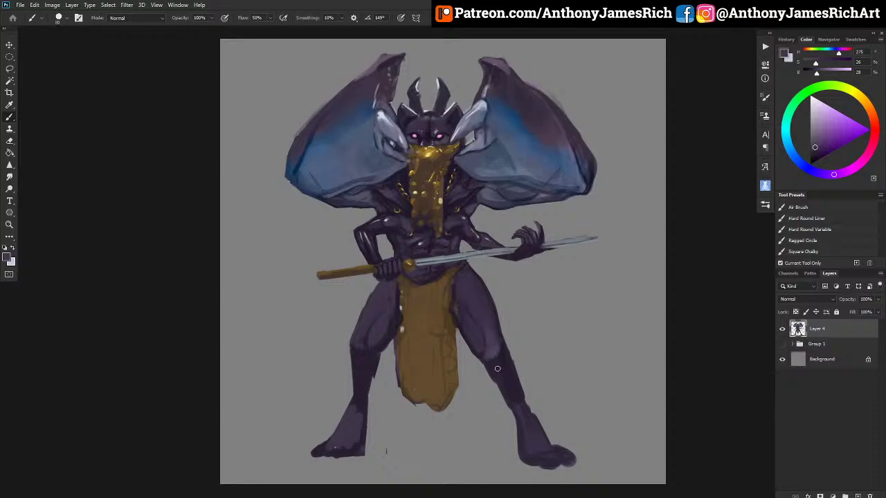
Rework the knee and upper shin of the repositioned leg with sampled purples, including dark purple (H 272, S 31, B 19).
{"action": "left_click", "coordinate": [374, 338], "text": "alt"}
{"action": "left_click", "coordinate": [363, 338], "text": "alt"}
{"action": "left_click", "coordinate": [385, 325], "text": "alt"}
{"action": "left_click", "coordinate": [367, 390], "text": "alt"}
{"action": "left_click", "coordinate": [362, 373], "text": "alt"}
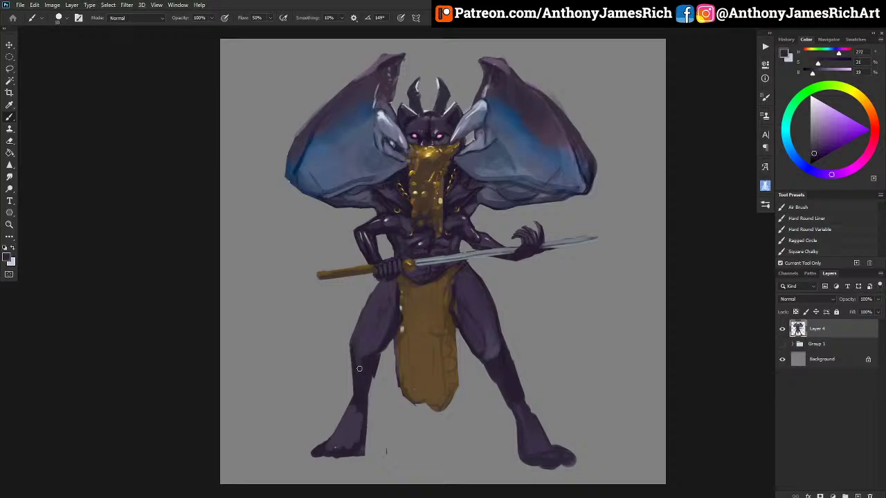
{"action": "left_click_drag", "start_coordinate": [352, 341], "coordinate": [357, 360]}
Lighten that leg's thigh with grey-violet (S 24, B 37) and shade its outer edge at 50% opacity with dark purple (H 277, S 33, B 19).
{"action": "left_click", "coordinate": [495, 378], "text": "alt"}
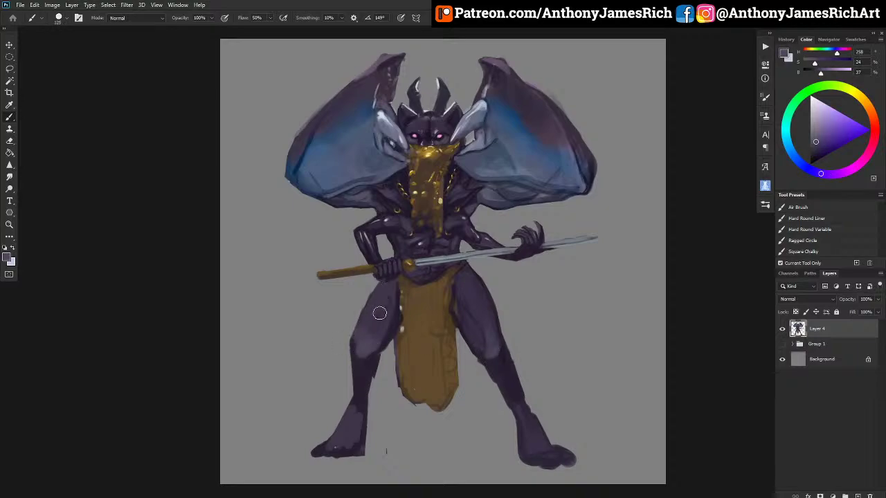
{"action": "key", "text": "5"}
{"action": "left_click", "coordinate": [385, 358], "text": "alt"}
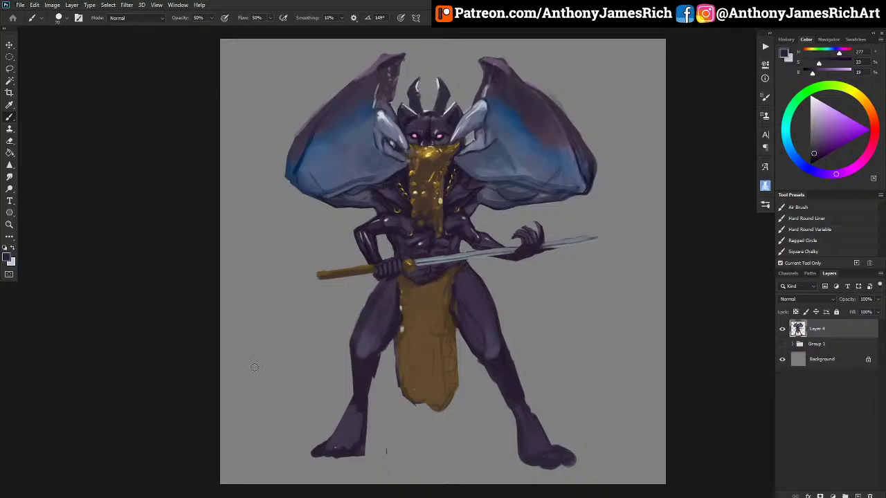
{"action": "mouse_move", "coordinate": [350, 334]}
{"action": "left_mouse_down"}
{"action": "mouse_move", "coordinate": [342, 356]}
{"action": "mouse_move", "coordinate": [364, 298]}
{"action": "mouse_move", "coordinate": [341, 369]}
{"action": "mouse_move", "coordinate": [364, 303]}
{"action": "left_mouse_up"}
Brighten the upper part of the loincloth with a larger brush and gold sampled from the veil (H 42, S 73, B 69).
{"action": "left_click", "coordinate": [431, 179], "text": "alt"}
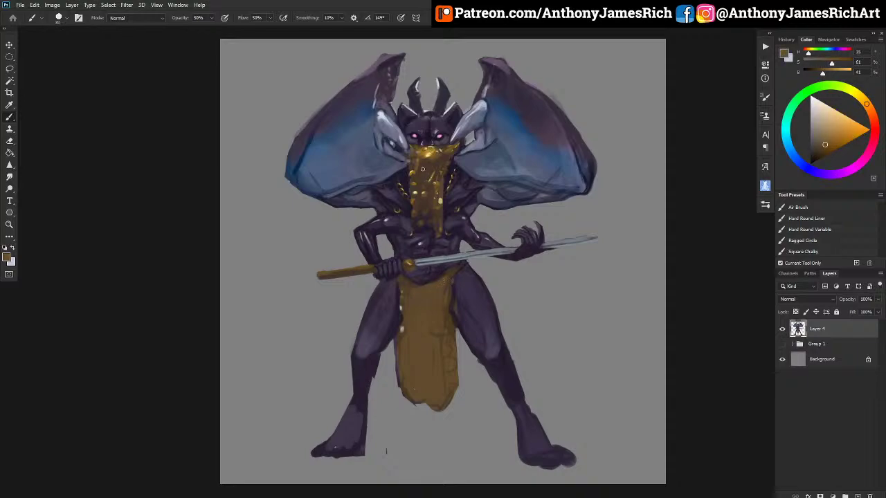
{"action": "left_click", "coordinate": [428, 157], "text": "alt"}
{"action": "key", "text": "]"}
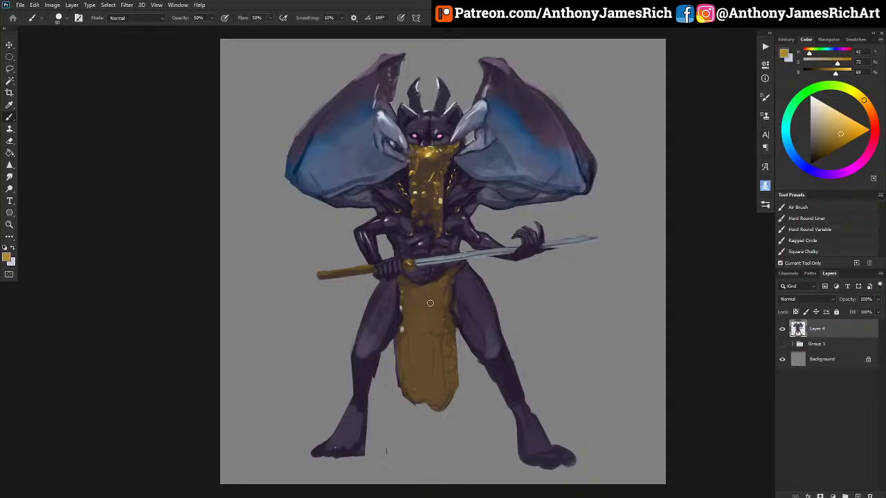
{"action": "mouse_move", "coordinate": [448, 280]}
{"action": "left_mouse_down"}
{"action": "mouse_move", "coordinate": [417, 310]}
{"action": "mouse_move", "coordinate": [416, 292]}
{"action": "left_mouse_up"}
{"action": "left_click_drag", "start_coordinate": [418, 344], "coordinate": [417, 316]}
Paint long gold fold lines down the loincloth with a smaller brush.
{"action": "key", "text": "["}
{"action": "key", "text": "["}
{"action": "key", "text": "["}
{"action": "key", "text": "["}
{"action": "key", "text": "["}
{"action": "key", "text": "["}
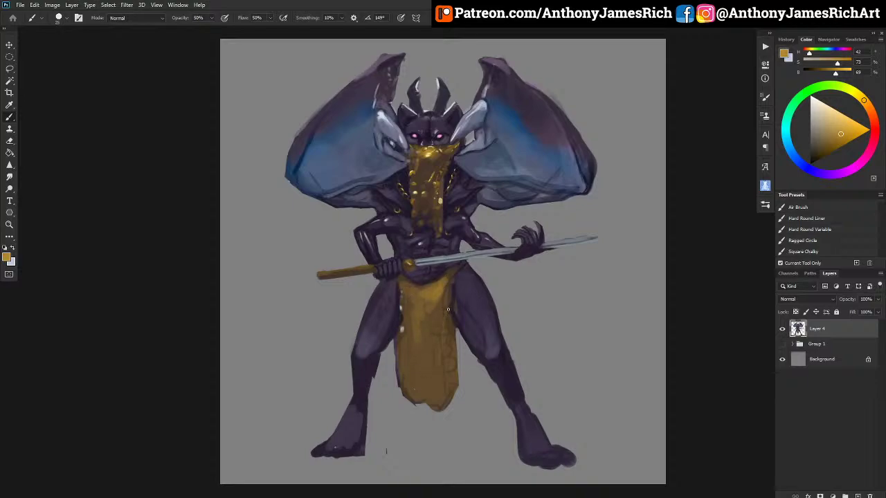
{"action": "left_click_drag", "start_coordinate": [420, 389], "coordinate": [399, 293]}
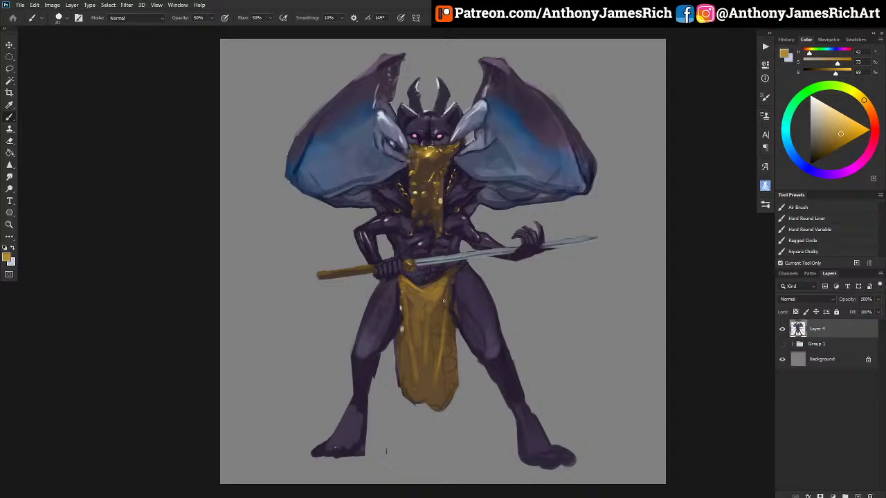
Paint a gold band around the base of one horn at 70% opacity, finishing with a pale yellow highlight (H 52, S 41, B 95).
{"action": "left_click", "coordinate": [433, 184], "text": "alt"}
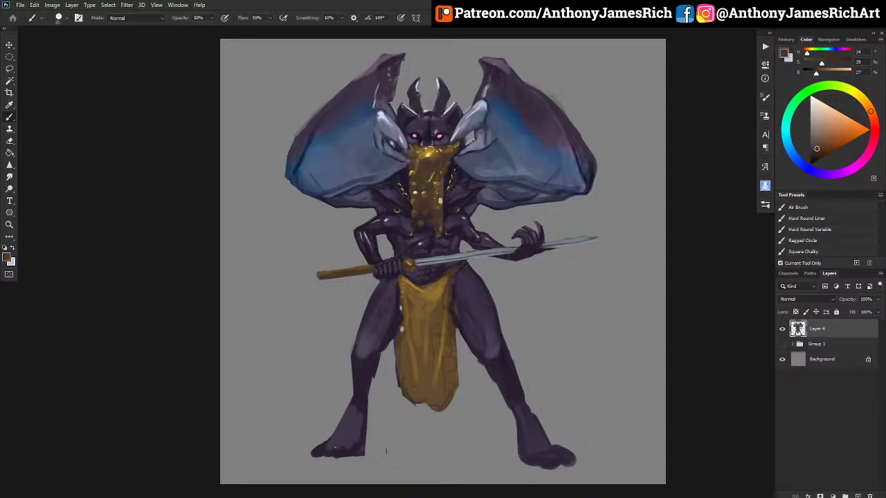
{"action": "left_click", "coordinate": [430, 178], "text": "alt"}
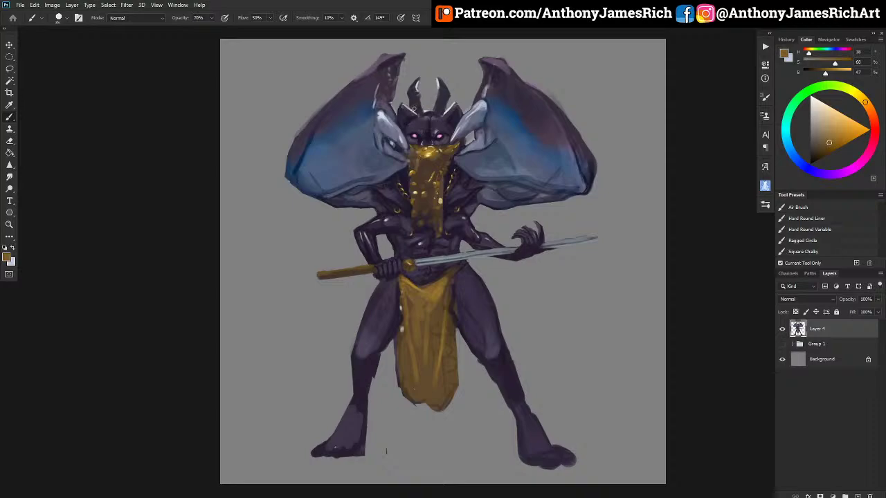
{"action": "left_click", "coordinate": [426, 176], "text": "alt"}
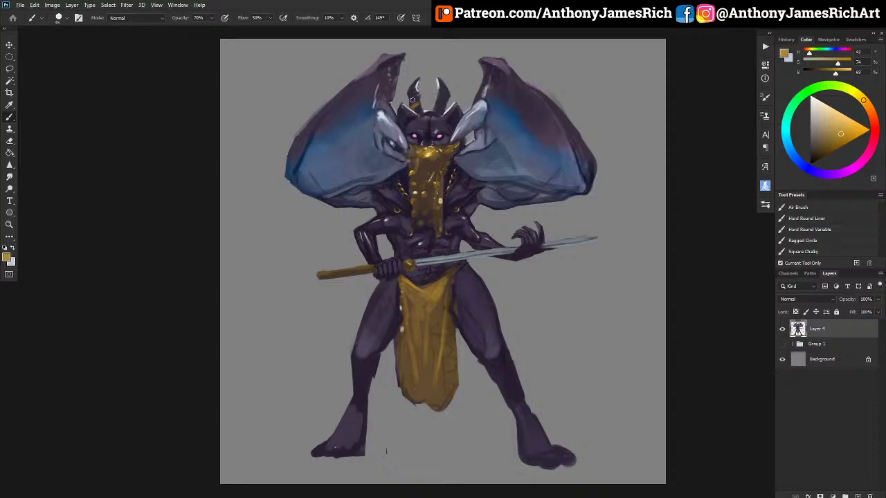
{"action": "left_click", "coordinate": [427, 173], "text": "alt"}
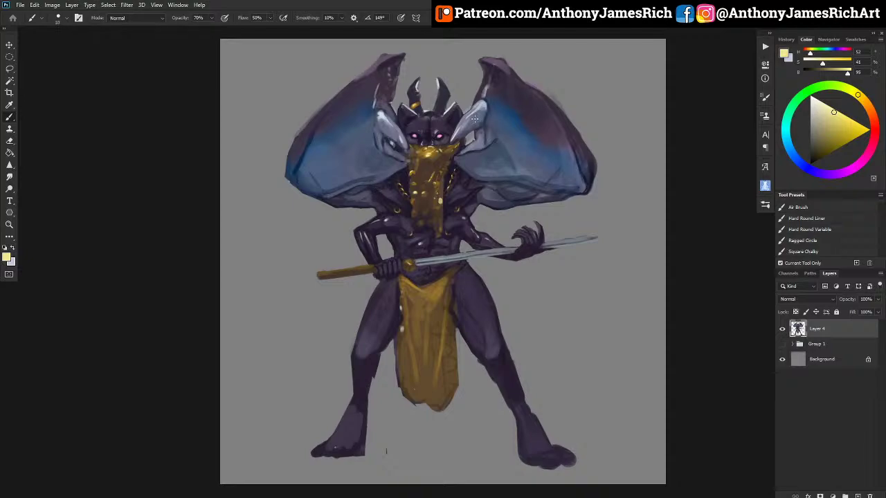
Refine the face around the eye with purples and extend the gold veil's upper corner with H 40, S 78, B 63.
{"action": "left_click", "coordinate": [415, 141], "text": "alt"}
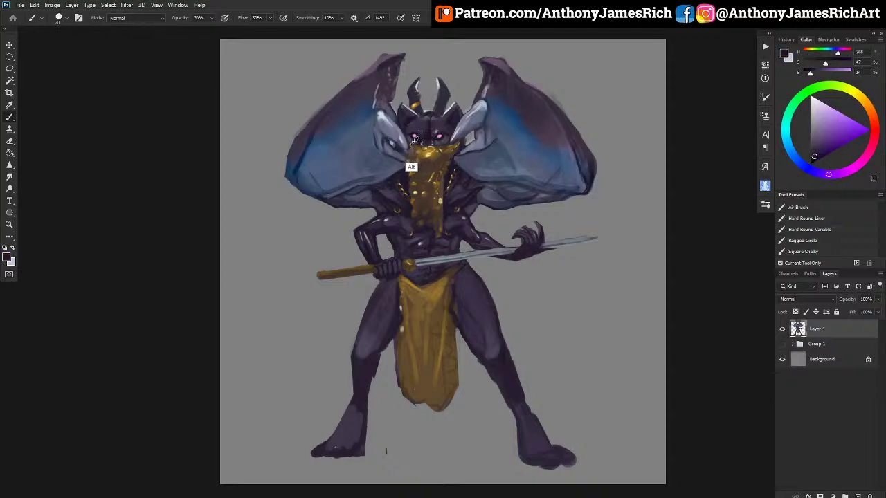
{"action": "left_click", "coordinate": [414, 138], "text": "alt"}
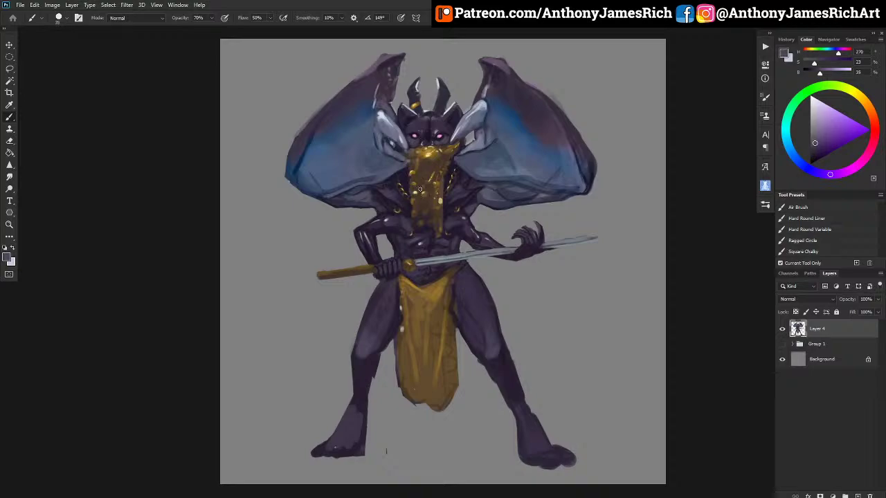
{"action": "left_click", "coordinate": [418, 177], "text": "alt"}
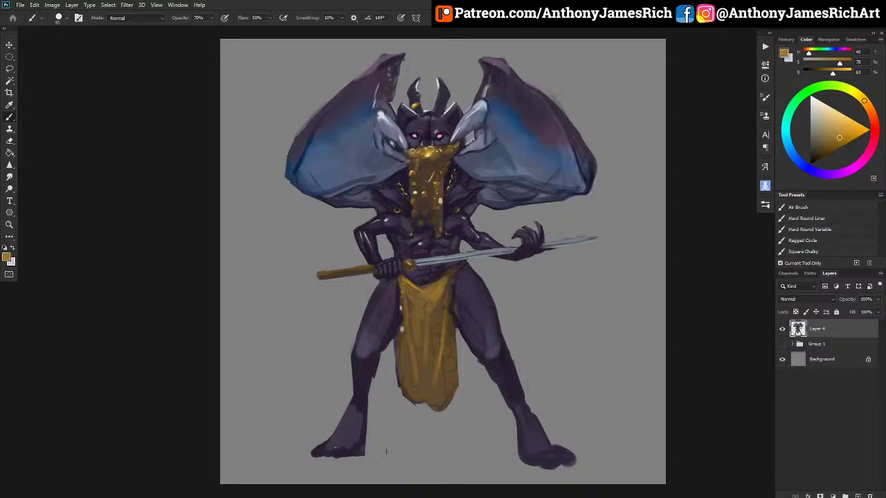
{"action": "left_click", "coordinate": [404, 150], "text": "alt"}
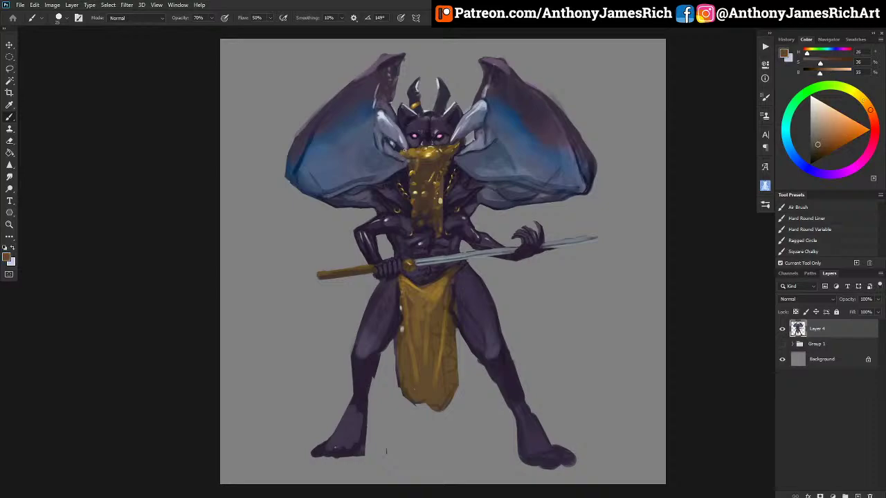
Touch up the head below the banded horn and the edge of the ear with violet (H 268, S 28, B 26).
{"action": "left_click", "coordinate": [402, 149], "text": "alt"}
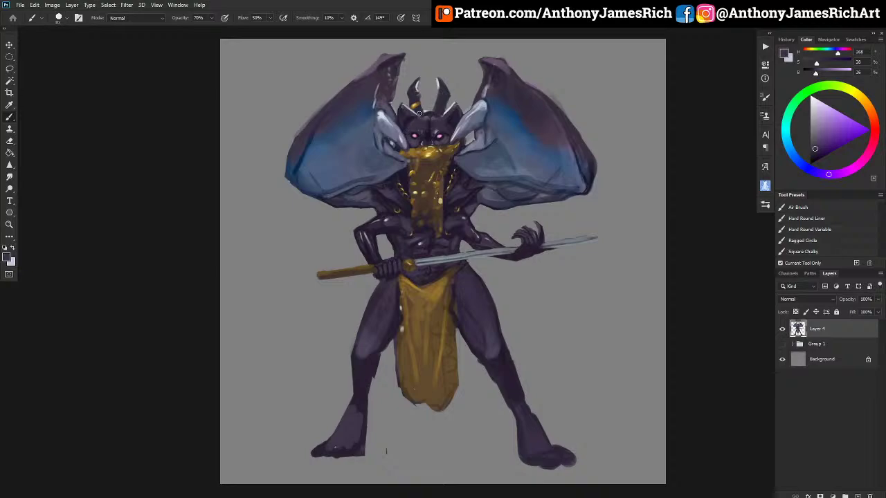
{"action": "left_click", "coordinate": [402, 149], "text": "alt"}
{"action": "left_click_drag", "start_coordinate": [411, 118], "coordinate": [403, 126]}
{"action": "left_click", "coordinate": [404, 142], "text": "alt"}
Add pale yellow highlights (H 51, S 40, B 95) to the loincloth and darken its folds with brown (H 26, S 37, B 27).
{"action": "left_click", "coordinate": [429, 179], "text": "alt"}
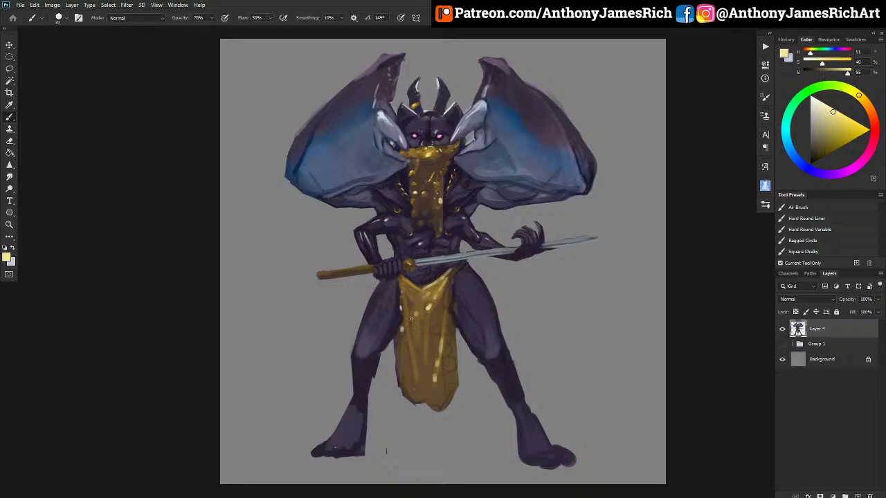
{"action": "left_click", "coordinate": [433, 163], "text": "alt"}
{"action": "left_click", "coordinate": [434, 197], "text": "alt"}
{"action": "key", "text": "bracketright"}
{"action": "key", "text": "bracketright"}
{"action": "key", "text": "bracketright"}
{"action": "key", "text": "bracketright"}
{"action": "mouse_move", "coordinate": [441, 308]}
{"action": "left_mouse_down"}
{"action": "mouse_move", "coordinate": [438, 329]}
{"action": "mouse_move", "coordinate": [455, 270]}
{"action": "mouse_move", "coordinate": [425, 328]}
{"action": "mouse_move", "coordinate": [441, 279]}
{"action": "mouse_move", "coordinate": [418, 315]}
{"action": "mouse_move", "coordinate": [440, 281]}
{"action": "left_mouse_up"}
{"action": "key", "text": "bracketleft"}
{"action": "key", "text": "bracketleft"}
{"action": "key", "text": "bracketleft"}
{"action": "key", "text": "bracketleft"}
{"action": "mouse_move", "coordinate": [413, 318]}
{"action": "left_mouse_down"}
{"action": "mouse_move", "coordinate": [418, 387]}
{"action": "mouse_move", "coordinate": [406, 344]}
{"action": "mouse_move", "coordinate": [406, 385]}
{"action": "left_mouse_up"}
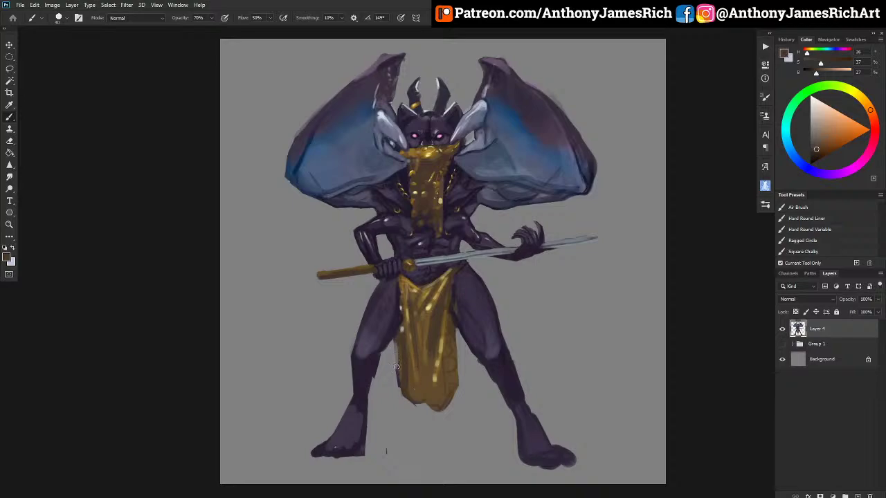
Trim the loincloth's outer edge below the thigh and lighten the cloth under the waist with tan gold (H 44, S 53).
{"action": "mouse_move", "coordinate": [397, 367]}
{"action": "left_mouse_down"}
{"action": "mouse_move", "coordinate": [395, 344]}
{"action": "mouse_move", "coordinate": [402, 407]}
{"action": "mouse_move", "coordinate": [400, 338]}
{"action": "left_mouse_up"}
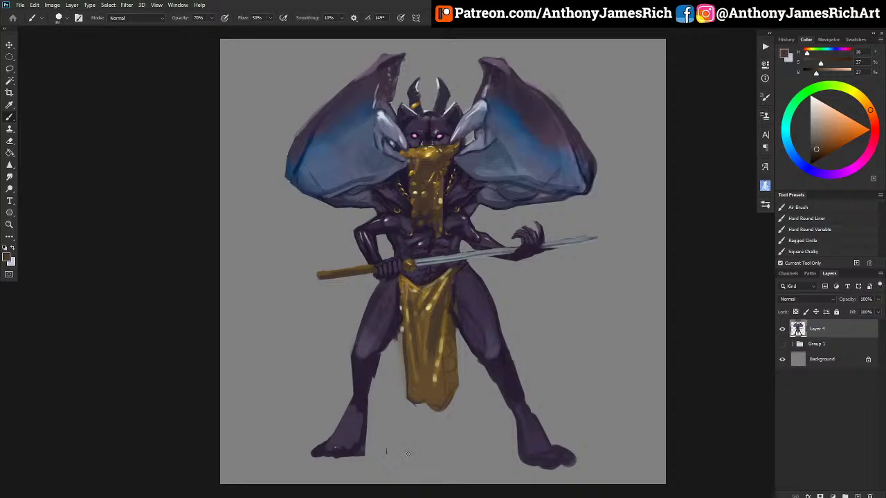
{"action": "left_click", "coordinate": [427, 294], "text": "alt"}
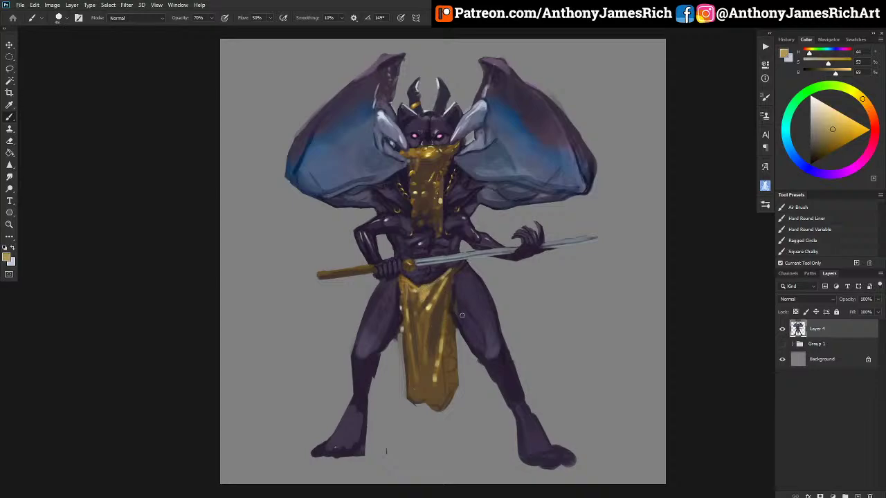
Widen the lower leg's inner edge below the knee, beside the loincloth, with dark violet (H 272, S 36, B 18).
{"action": "left_click", "coordinate": [377, 357], "text": "alt"}
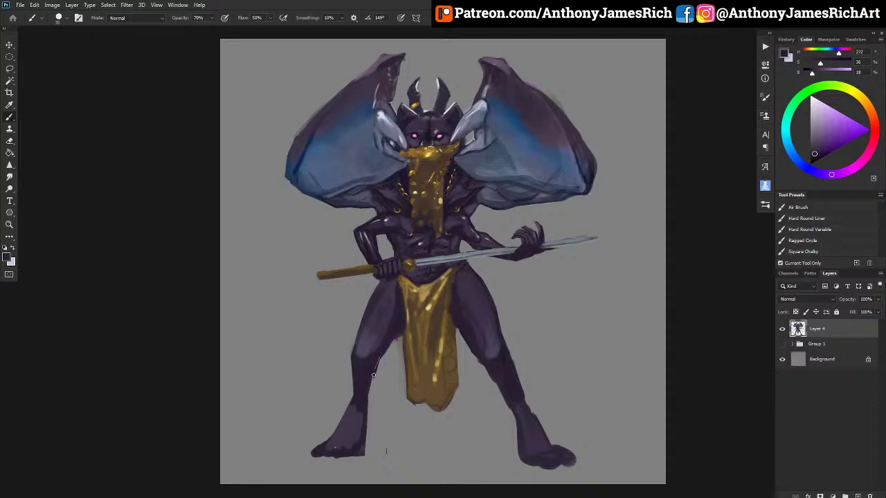
{"action": "left_click_drag", "start_coordinate": [378, 373], "coordinate": [371, 405]}
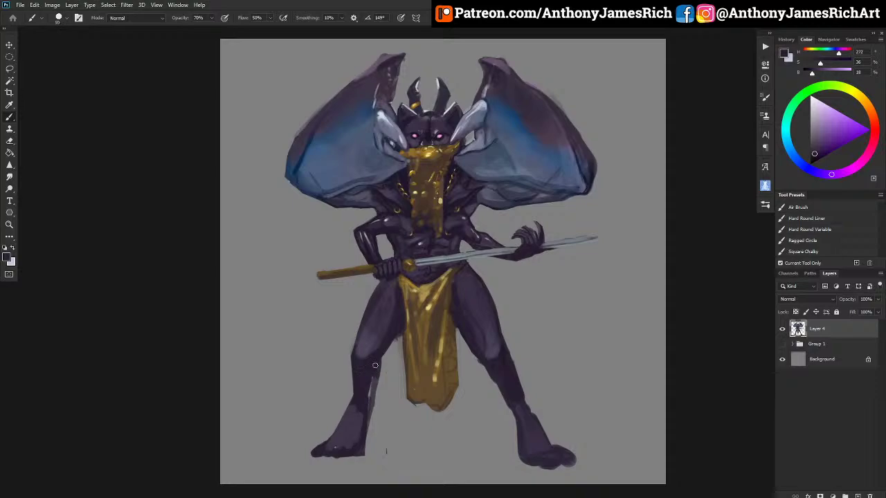
{"action": "left_click_drag", "start_coordinate": [374, 365], "coordinate": [374, 382]}
Open the Liquify filter on Layer 4 and shrink the head with the Pucker tool at brush size 1200.
{"action": "key", "text": "ctrl+plus"}
{"action": "key", "text": "ctrl+plus"}
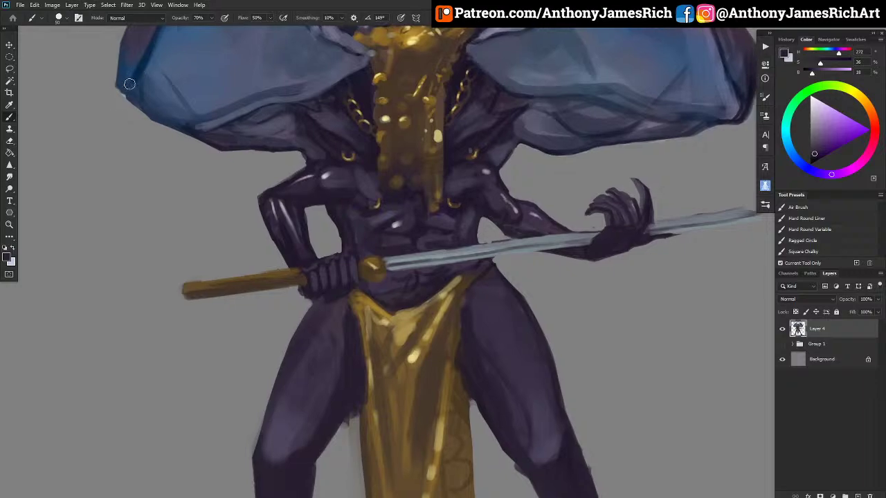
{"action": "scroll", "coordinate": [188, 118], "scroll_direction": "up", "scroll_amount": 3}
{"action": "scroll", "coordinate": [218, 91], "scroll_direction": "up", "scroll_amount": 3}
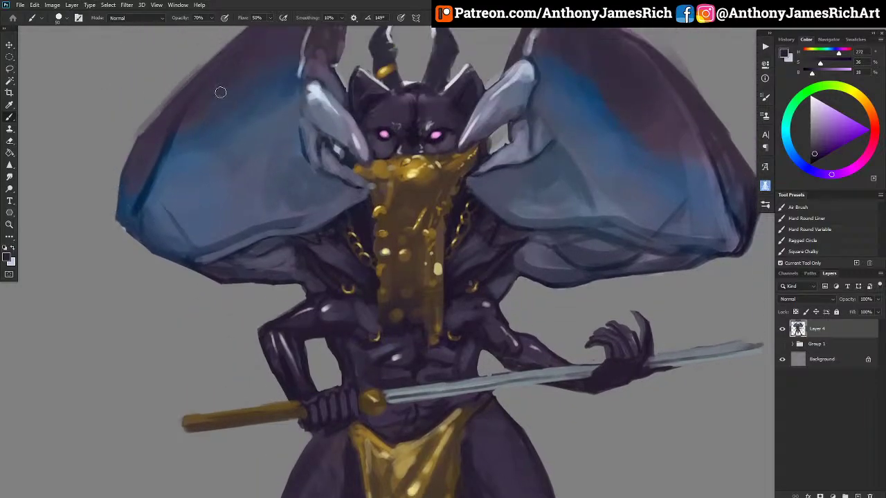
{"action": "scroll", "coordinate": [220, 92], "scroll_direction": "up", "scroll_amount": 2}
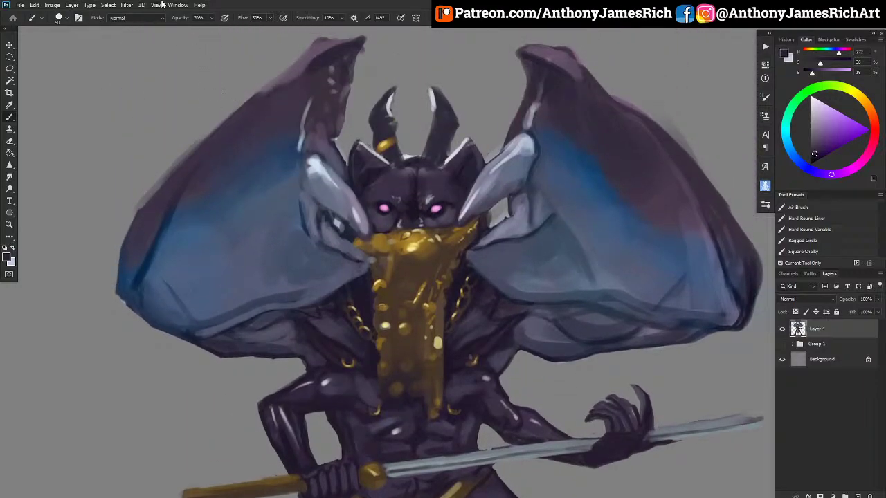
{"action": "left_click", "coordinate": [126, 5]}
{"action": "left_click", "coordinate": [160, 74]}
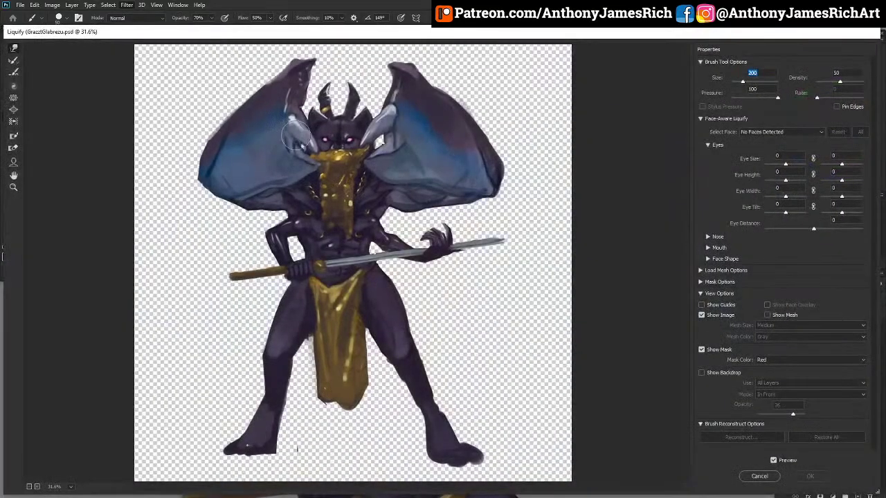
{"action": "left_click", "coordinate": [13, 97]}
{"action": "key", "text": "]"}
{"action": "left_click", "coordinate": [342, 138]}
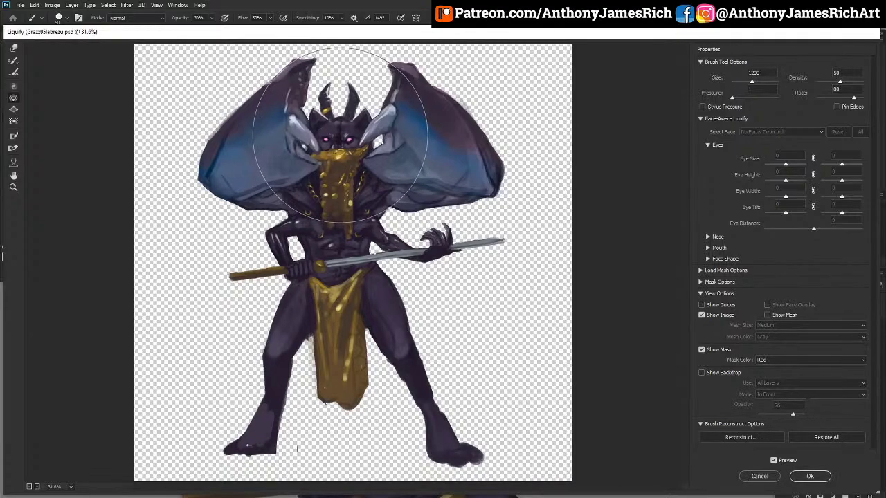
Pucker the area around the head and raised claws further with brush sizes 1000 and 800.
{"action": "key", "text": "bracketleft"}
{"action": "key", "text": "bracketleft"}
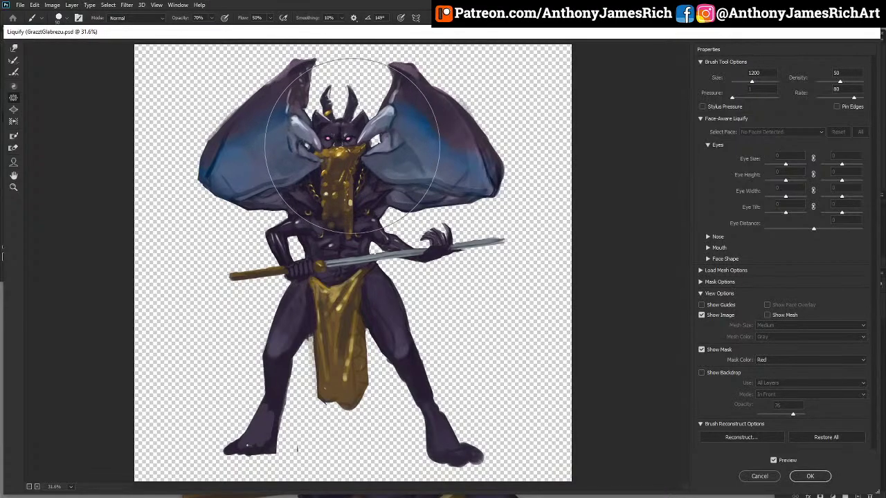
{"action": "left_click_drag", "start_coordinate": [386, 142], "coordinate": [393, 144]}
{"action": "left_click", "coordinate": [391, 143]}
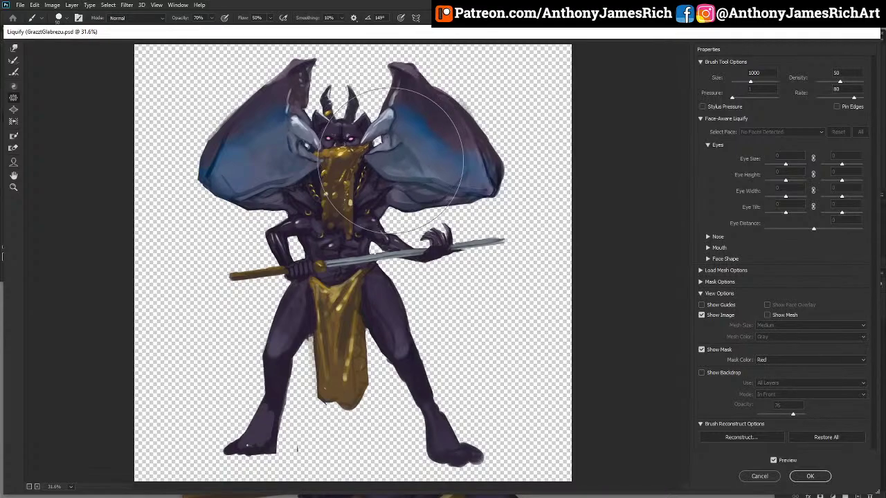
{"action": "left_click_drag", "start_coordinate": [336, 118], "coordinate": [317, 119]}
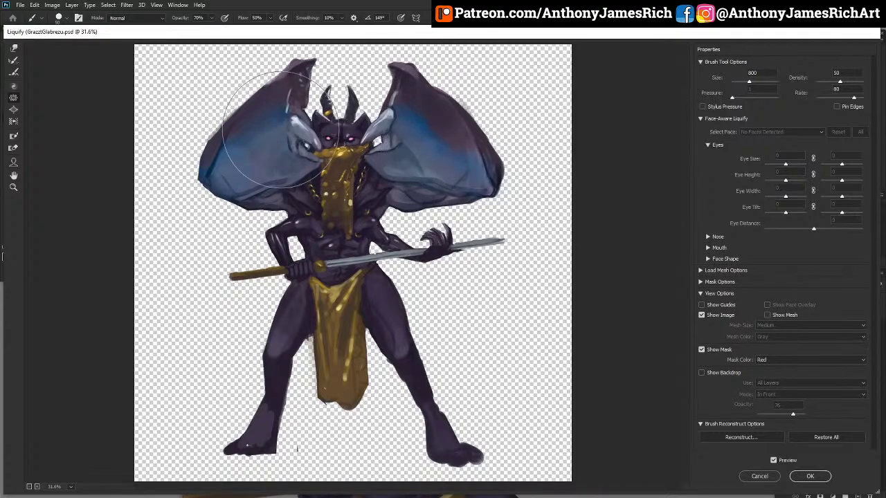
Nudge the head and horns back toward the centre between the wings with a large Forward Warp brush.
{"action": "left_click", "coordinate": [14, 47]}
{"action": "key", "text": "bracketright"}
{"action": "key", "text": "bracketright"}
{"action": "key", "text": "bracketright"}
{"action": "key", "text": "bracketright"}
{"action": "key", "text": "bracketright"}
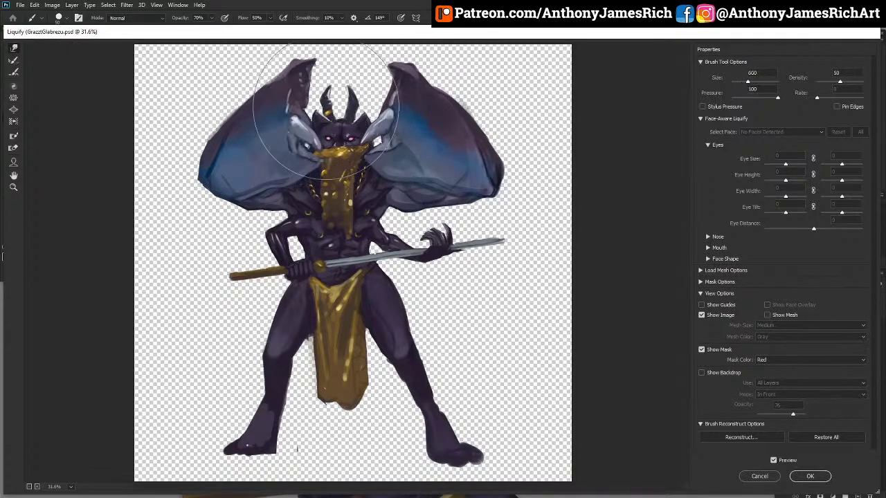
{"action": "left_click_drag", "start_coordinate": [328, 108], "coordinate": [342, 116]}
Refine the veil's upper corner and the claws around the head with Forward Warp at sizes 250 to 400.
{"action": "key", "text": "bracketleft"}
{"action": "key", "text": "bracketleft"}
{"action": "key", "text": "bracketleft"}
{"action": "key", "text": "bracketleft"}
{"action": "key", "text": "bracketleft"}
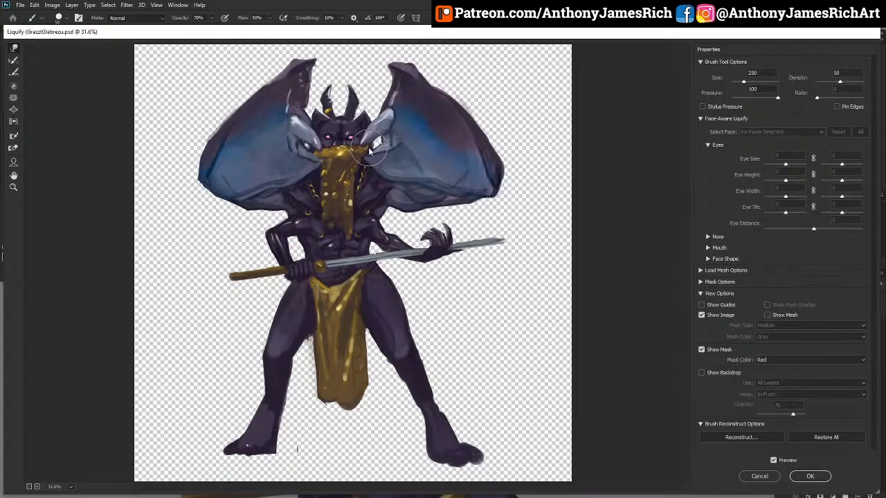
{"action": "key", "text": "bracketright"}
{"action": "key", "text": "bracketright"}
{"action": "key", "text": "bracketright"}
{"action": "key", "text": "bracketleft"}
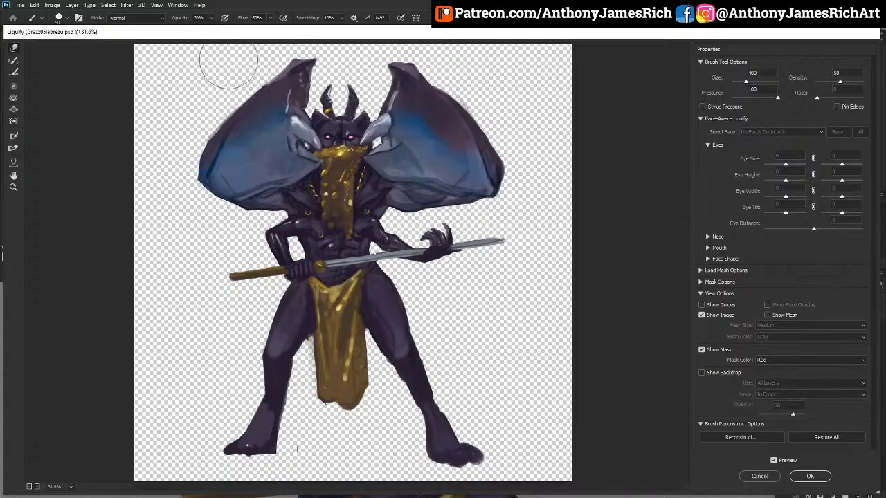
Reshape the bent arm around the elbow on the sword-handle side with Forward Warp at sizes 200 to 250.
{"action": "key", "text": "bracketright"}
{"action": "key", "text": "bracketleft"}
{"action": "key", "text": "bracketleft"}
{"action": "key", "text": "bracketleft"}
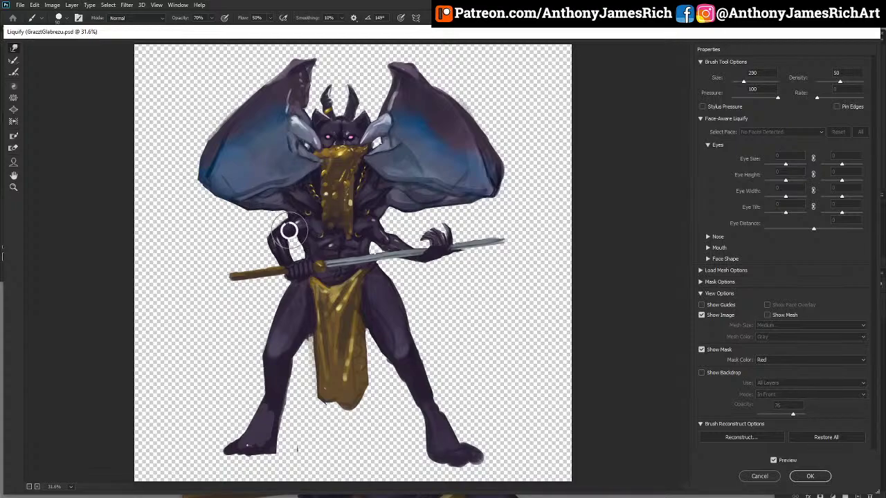
{"action": "key", "text": "bracketright"}
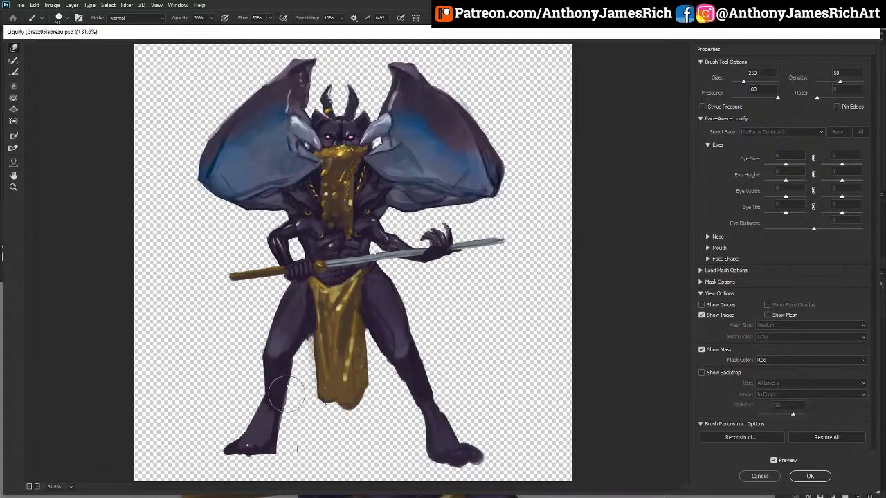
Stretch the loincloth's hem downward into a rounded point and narrow its sides with a size 500 Forward Warp brush.
{"action": "key", "text": "bracketright"}
{"action": "key", "text": "bracketright"}
{"action": "key", "text": "bracketright"}
{"action": "key", "text": "bracketright"}
{"action": "key", "text": "bracketright"}
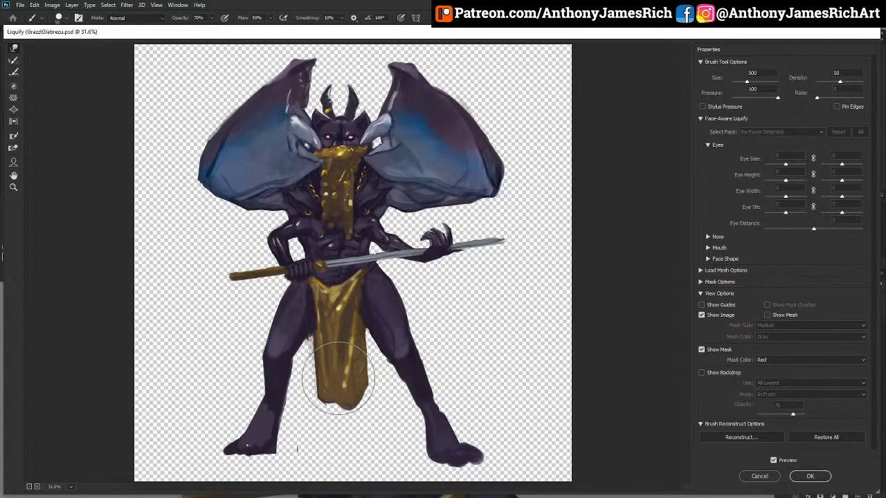
{"action": "left_click_drag", "start_coordinate": [339, 364], "coordinate": [344, 422]}
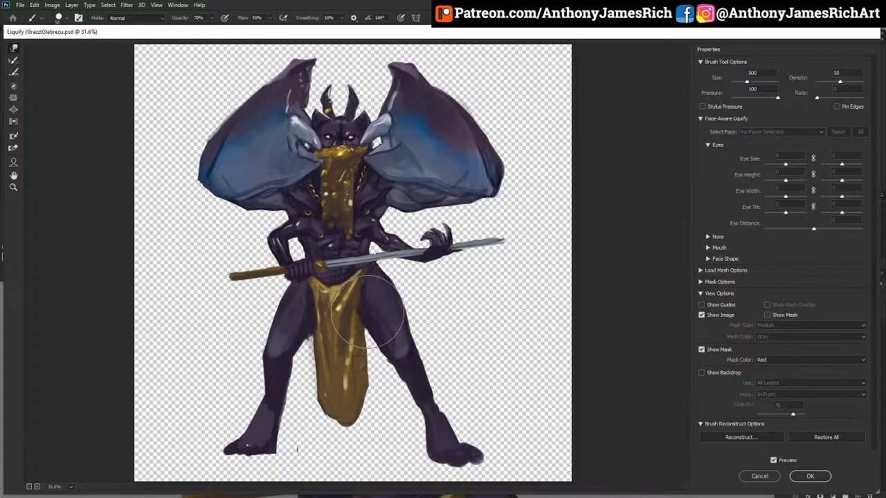
{"action": "left_click_drag", "start_coordinate": [320, 316], "coordinate": [325, 315]}
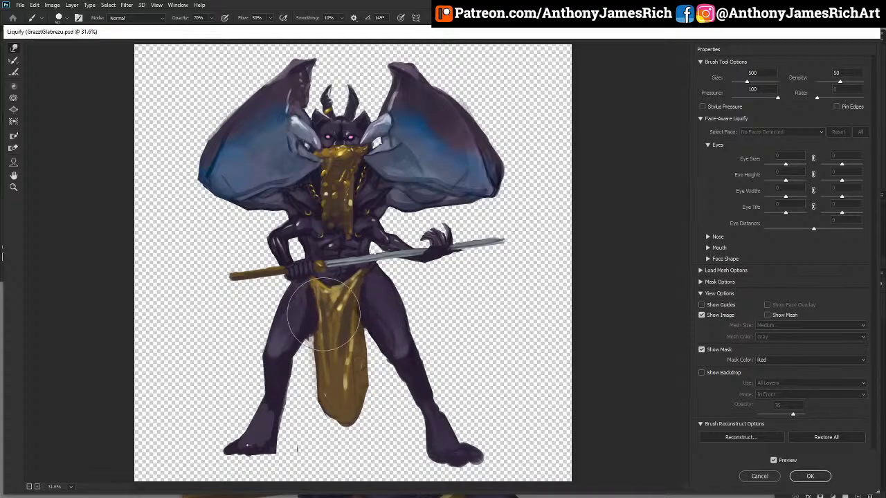
{"action": "left_click_drag", "start_coordinate": [318, 350], "coordinate": [324, 347]}
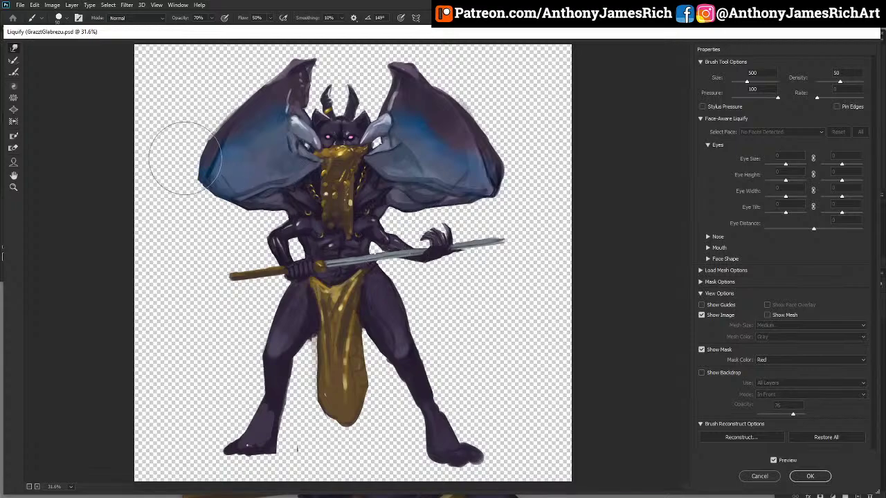
Shorten the sword by pushing the handle end and the blade tip inward with Forward Warp at size 500.
{"action": "left_click", "coordinate": [14, 97]}
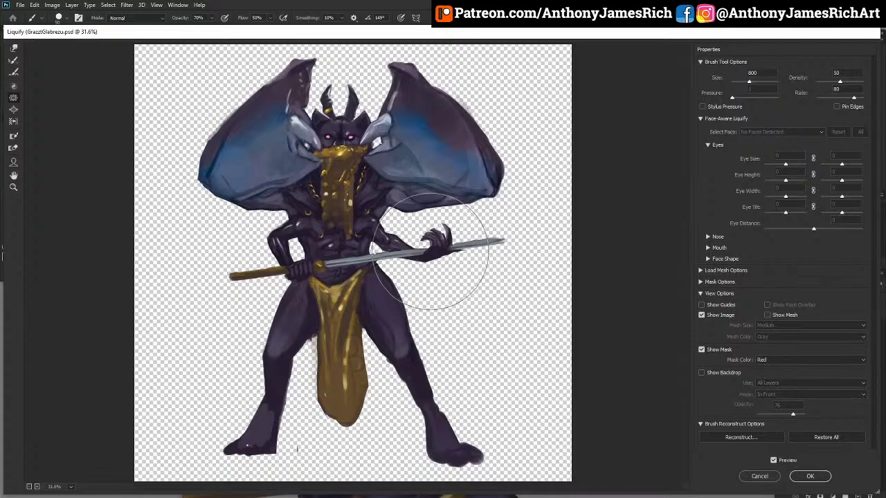
{"action": "left_click", "coordinate": [13, 48]}
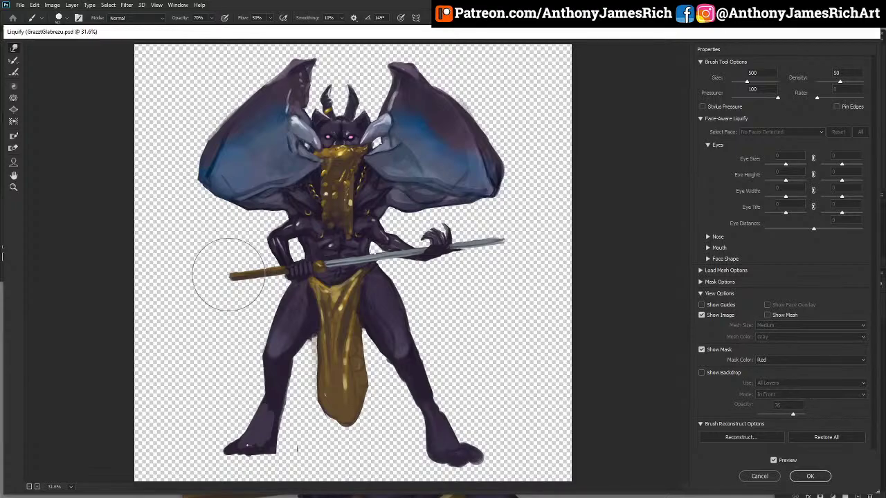
{"action": "left_click_drag", "start_coordinate": [226, 273], "coordinate": [249, 272]}
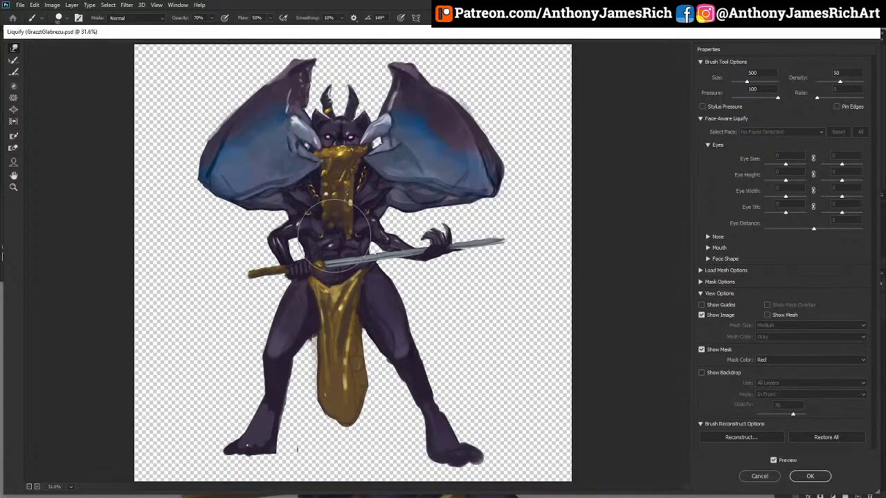
{"action": "left_click_drag", "start_coordinate": [525, 238], "coordinate": [503, 237]}
Pucker the area around the face and horns with brush size 400 and apply the Liquify changes.
{"action": "left_click", "coordinate": [13, 98]}
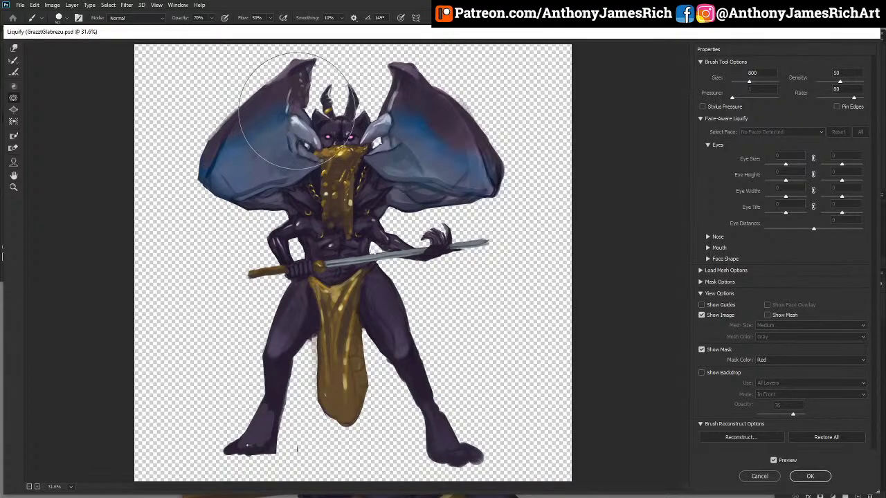
{"action": "key", "text": "bracketleft"}
{"action": "key", "text": "bracketleft"}
{"action": "key", "text": "bracketleft"}
{"action": "key", "text": "bracketleft"}
{"action": "key", "text": "bracketleft"}
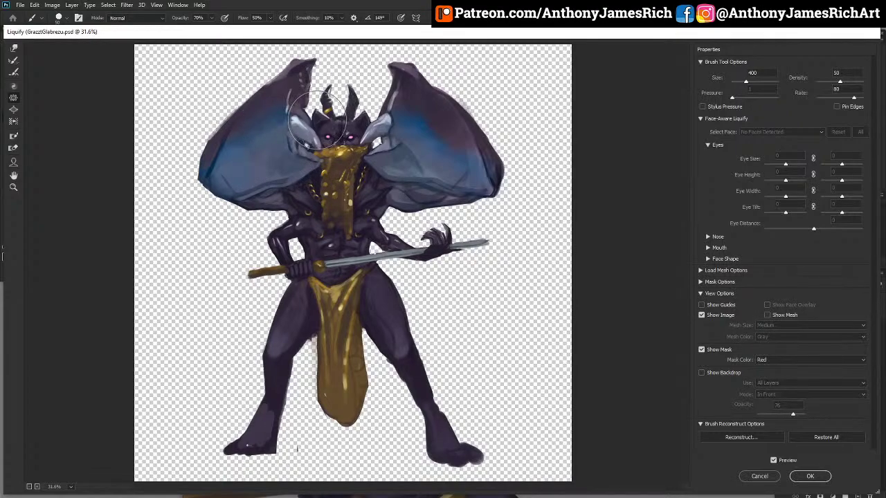
{"action": "key", "text": "bracketright"}
{"action": "key", "text": "bracketleft"}
{"action": "key", "text": "bracketleft"}
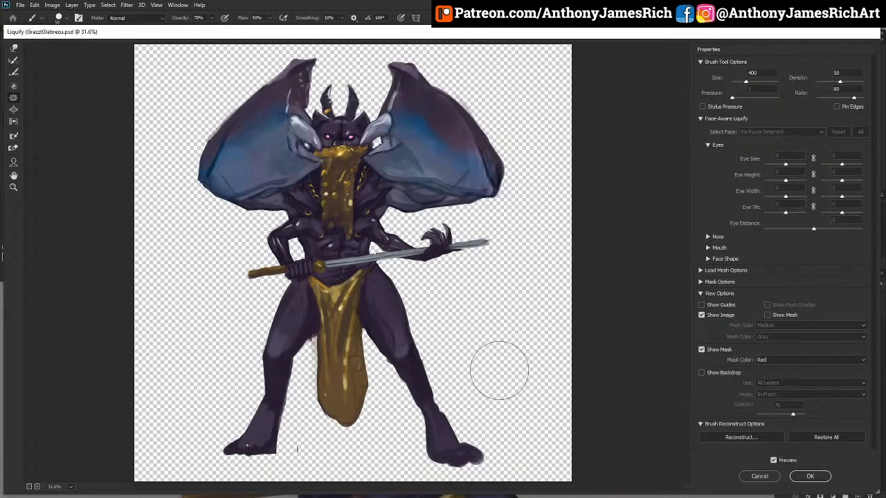
{"action": "left_click", "coordinate": [806, 477]}
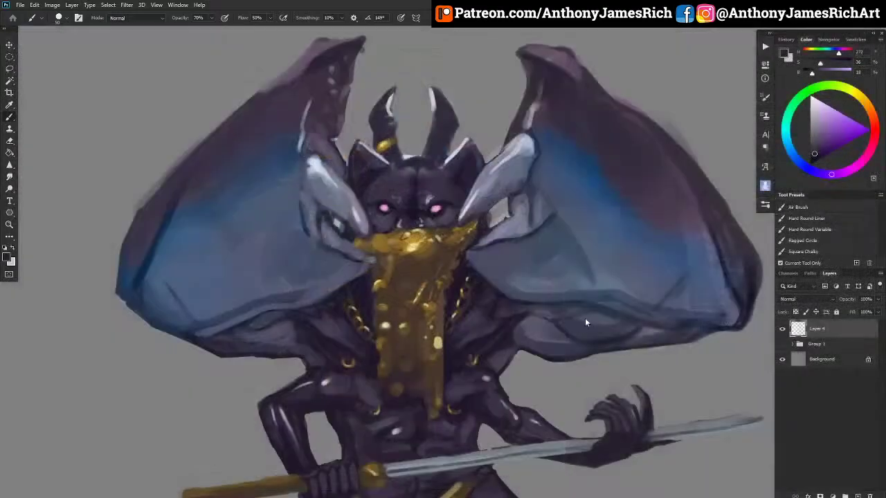
Compare the whole figure before and after the Liquify changes.
{"action": "key", "text": "ctrl+0"}
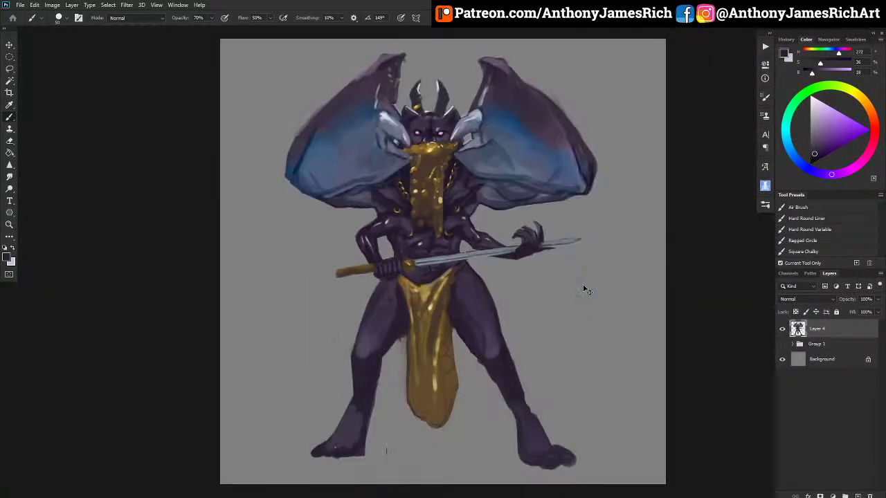
{"action": "key", "text": "ctrl+z"}
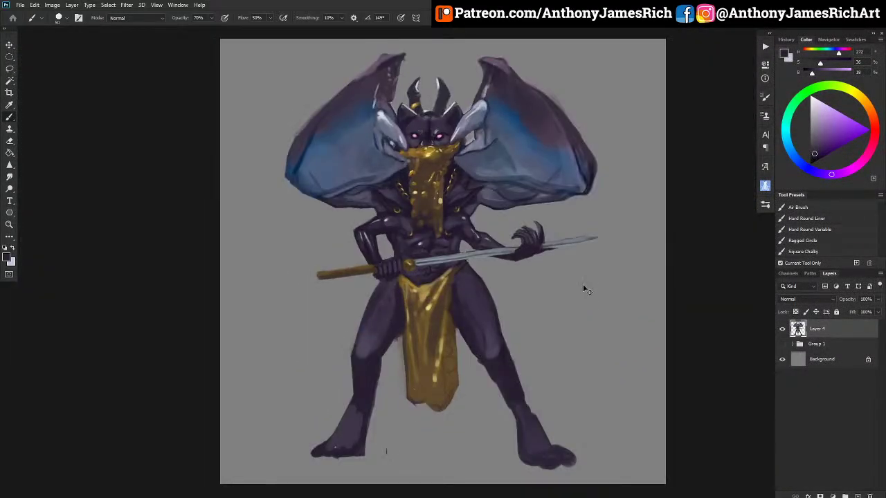
{"action": "key", "text": "ctrl+shift+z"}
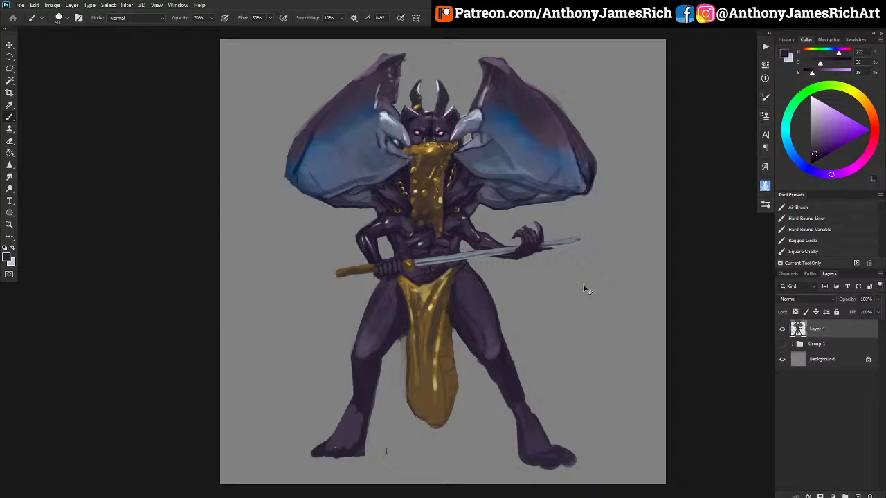
{"action": "key", "text": "ctrl+z"}
{"action": "key", "text": "ctrl+shift+z"}
Extend the unbanded horn upward with dark violet (H 265, S 40, B 17) and add a near-white highlight (H 265, S 6, B 94).
{"action": "left_click", "coordinate": [410, 122], "text": "alt"}
{"action": "left_click_drag", "start_coordinate": [453, 93], "coordinate": [446, 72]}
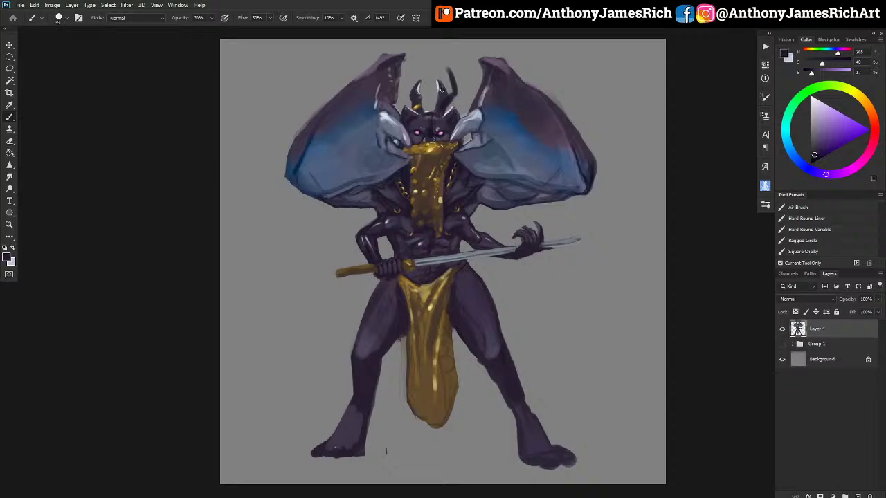
{"action": "mouse_move", "coordinate": [442, 90]}
{"action": "left_mouse_down"}
{"action": "mouse_move", "coordinate": [449, 67]}
{"action": "mouse_move", "coordinate": [451, 94]}
{"action": "mouse_move", "coordinate": [450, 66]}
{"action": "mouse_move", "coordinate": [457, 77]}
{"action": "mouse_move", "coordinate": [443, 81]}
{"action": "left_mouse_up"}
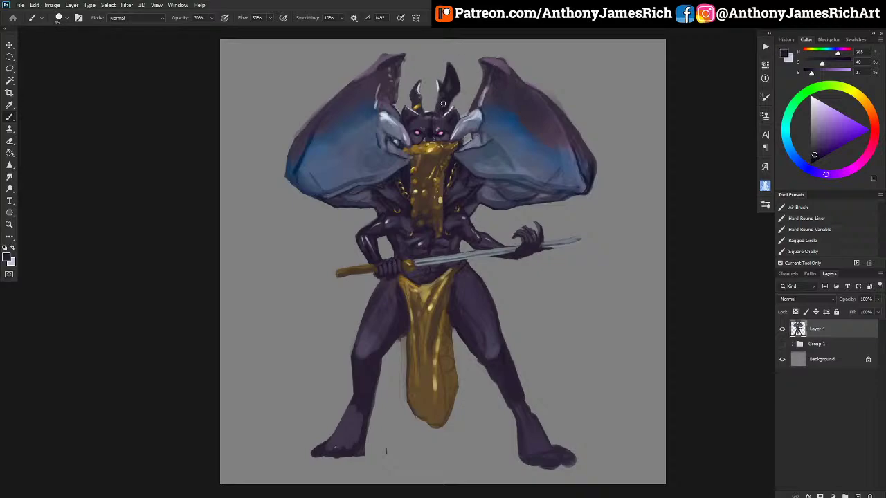
{"action": "key", "text": "alt"}
{"action": "left_click_drag", "start_coordinate": [815, 104], "coordinate": [814, 100]}
{"action": "left_click", "coordinate": [468, 102], "text": "alt"}
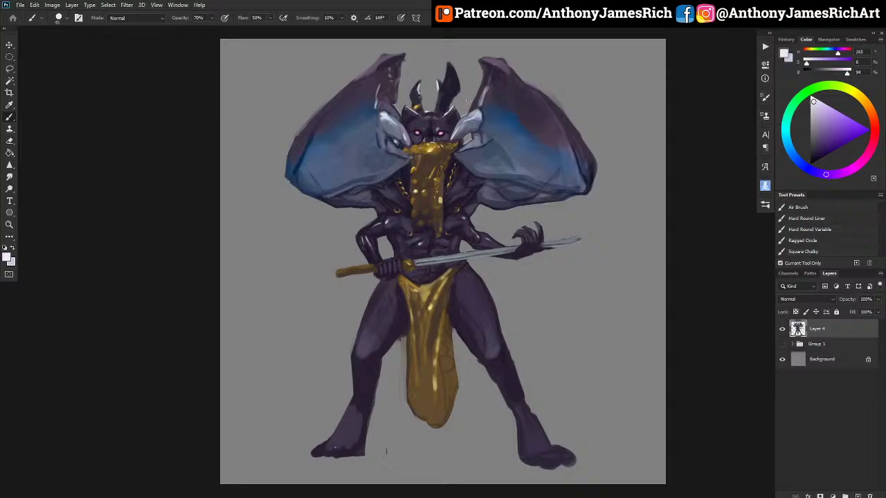
{"action": "mouse_move", "coordinate": [447, 78]}
{"action": "left_mouse_down"}
{"action": "mouse_move", "coordinate": [450, 64]}
{"action": "mouse_move", "coordinate": [444, 99]}
{"action": "left_mouse_up"}
Enlarge the gold-banded horn to match with dark violet and refine both horns with pale highlights (H 268, S 7, B 80).
{"action": "left_click", "coordinate": [443, 83], "text": "alt"}
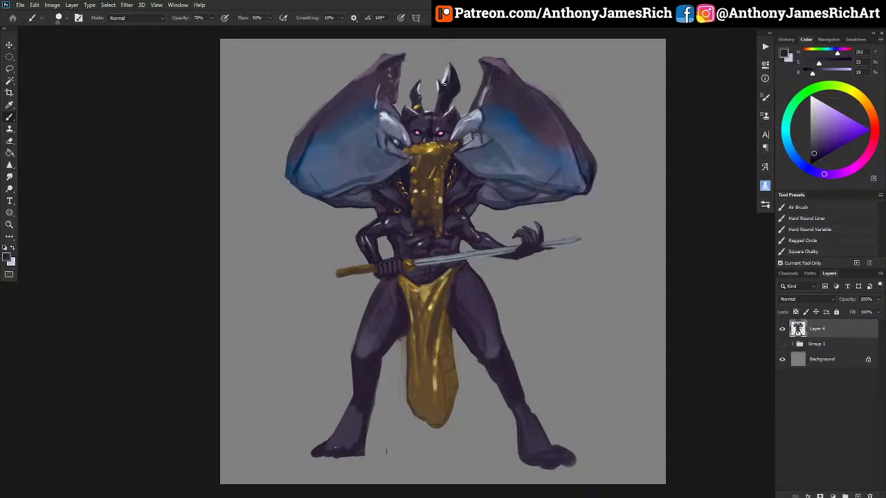
{"action": "left_click", "coordinate": [444, 121], "text": "alt"}
{"action": "mouse_move", "coordinate": [410, 102]}
{"action": "left_mouse_down"}
{"action": "mouse_move", "coordinate": [415, 62]}
{"action": "mouse_move", "coordinate": [410, 94]}
{"action": "mouse_move", "coordinate": [419, 78]}
{"action": "left_mouse_up"}
{"action": "left_click", "coordinate": [448, 77], "text": "alt"}
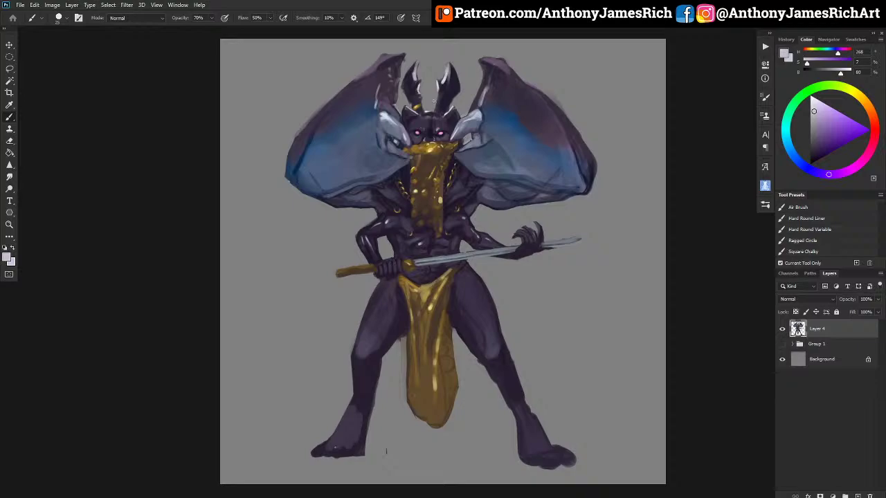
{"action": "left_click", "coordinate": [412, 99], "text": "alt"}
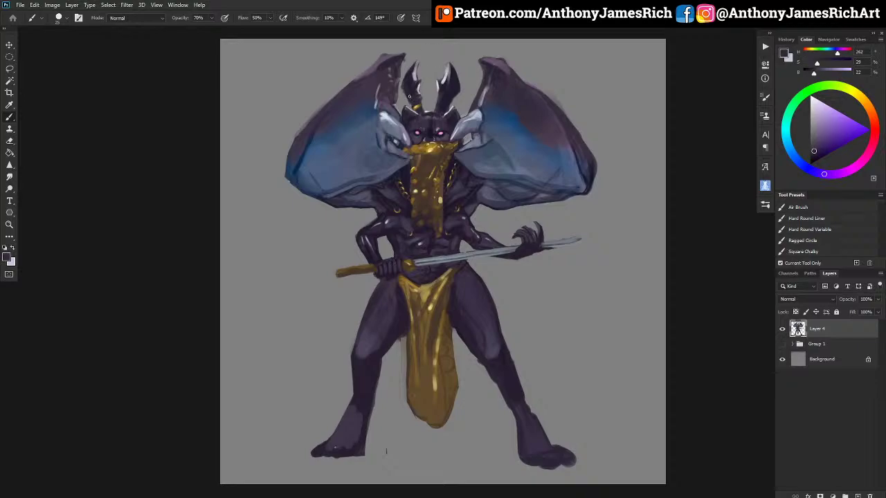
{"action": "left_click", "coordinate": [453, 95], "text": "alt"}
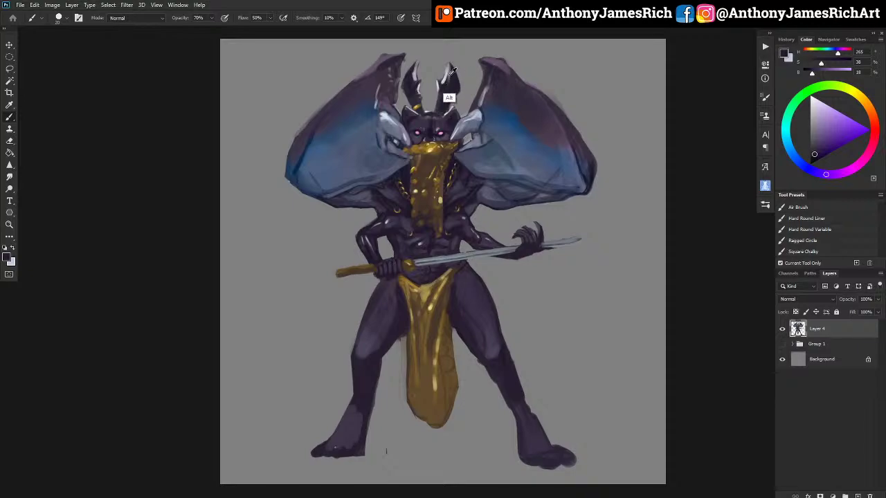
Paint muted grey-purple tones over the inner surfaces of both horns with a larger brush.
{"action": "left_click", "coordinate": [438, 107], "text": "alt"}
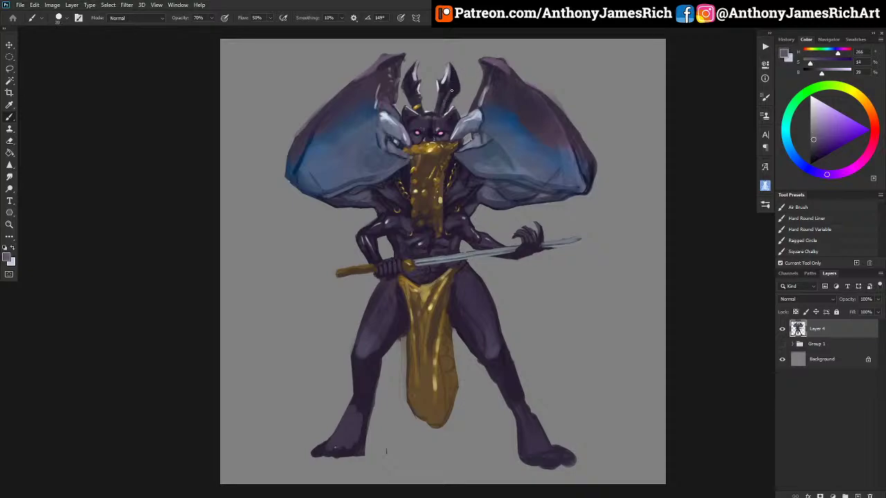
{"action": "key", "text": "]"}
{"action": "key", "text": "]"}
{"action": "left_click_drag", "start_coordinate": [452, 71], "coordinate": [445, 87]}
{"action": "mouse_move", "coordinate": [410, 78]}
{"action": "left_mouse_down"}
{"action": "mouse_move", "coordinate": [416, 103]}
{"action": "mouse_move", "coordinate": [405, 78]}
{"action": "mouse_move", "coordinate": [413, 104]}
{"action": "mouse_move", "coordinate": [410, 66]}
{"action": "left_mouse_up"}
{"action": "left_click", "coordinate": [408, 107], "text": "alt"}
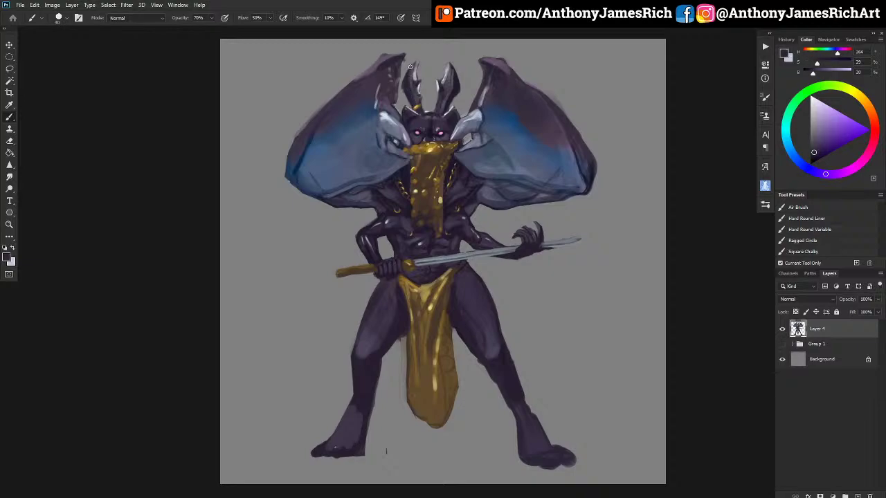
Refine both horns with dark purple shading and white highlights.
{"action": "left_click", "coordinate": [453, 93], "text": "alt"}
{"action": "key", "text": "x"}
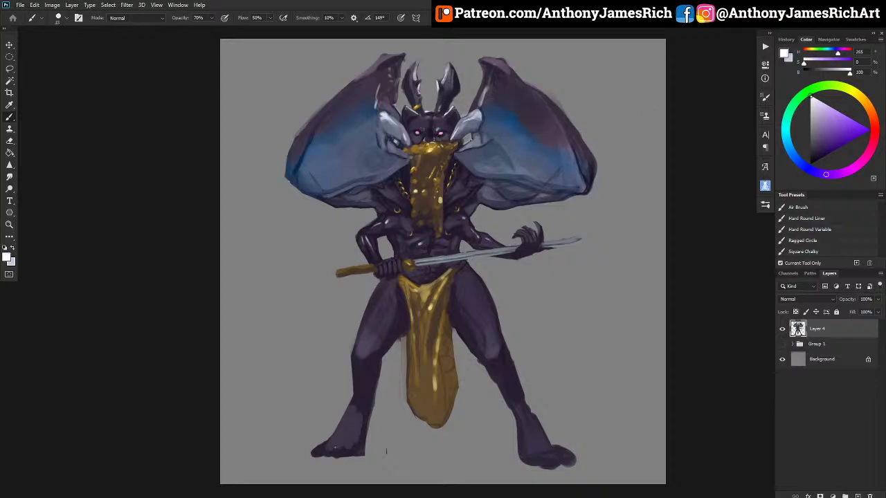
{"action": "key", "text": "bracketright"}
{"action": "key", "text": "bracketright"}
{"action": "key", "text": "bracketright"}
{"action": "left_click", "coordinate": [406, 106], "text": "alt"}
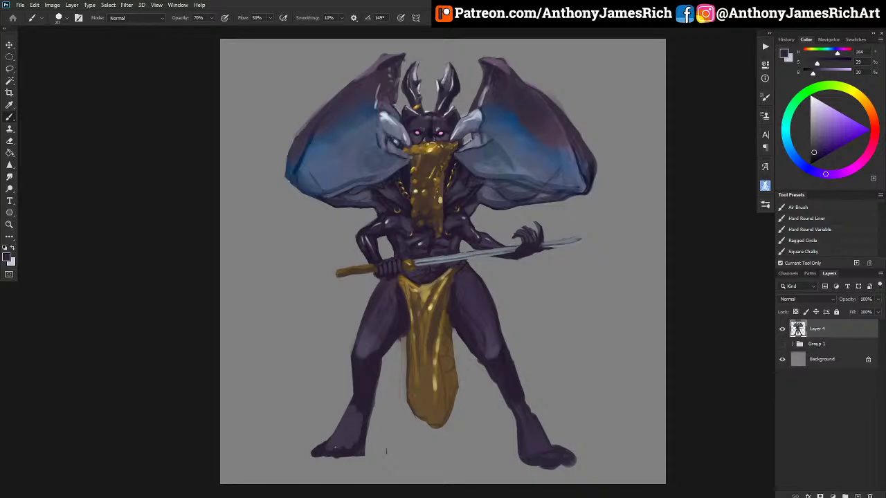
Reshape the upper tip of the right wing with purple tones sampled from the wing.
{"action": "left_click", "coordinate": [485, 77], "text": "alt"}
{"action": "key", "text": "bracketright"}
{"action": "key", "text": "bracketright"}
{"action": "mouse_move", "coordinate": [483, 65]}
{"action": "left_mouse_down"}
{"action": "mouse_move", "coordinate": [474, 106]}
{"action": "mouse_move", "coordinate": [492, 59]}
{"action": "left_mouse_up"}
{"action": "left_click", "coordinate": [499, 78], "text": "alt"}
{"action": "key", "text": "bracketright"}
{"action": "left_click", "coordinate": [498, 88], "text": "alt"}
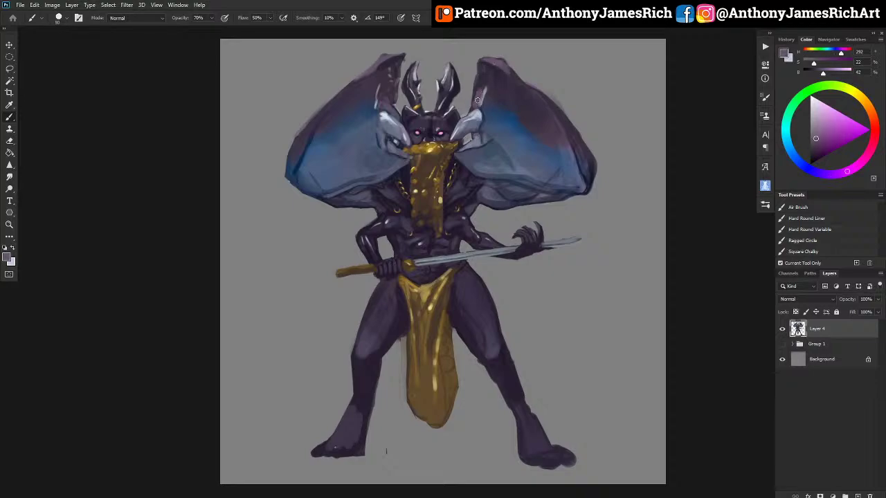
Lighten the upper inner edges of both wings with a sampled pale tone.
{"action": "left_click", "coordinate": [477, 144], "text": "alt"}
{"action": "mouse_move", "coordinate": [477, 108]}
{"action": "left_mouse_down"}
{"action": "mouse_move", "coordinate": [482, 74]}
{"action": "mouse_move", "coordinate": [480, 86]}
{"action": "left_mouse_up"}
{"action": "mouse_move", "coordinate": [388, 72]}
{"action": "left_mouse_down"}
{"action": "mouse_move", "coordinate": [381, 105]}
{"action": "mouse_move", "coordinate": [391, 110]}
{"action": "mouse_move", "coordinate": [388, 81]}
{"action": "mouse_move", "coordinate": [383, 93]}
{"action": "mouse_move", "coordinate": [392, 81]}
{"action": "mouse_move", "coordinate": [391, 98]}
{"action": "mouse_move", "coordinate": [399, 59]}
{"action": "left_mouse_up"}
Darken the upper purple areas of both wings beside their light inner edges using sampled dark purples.
{"action": "left_click", "coordinate": [369, 101], "text": "alt"}
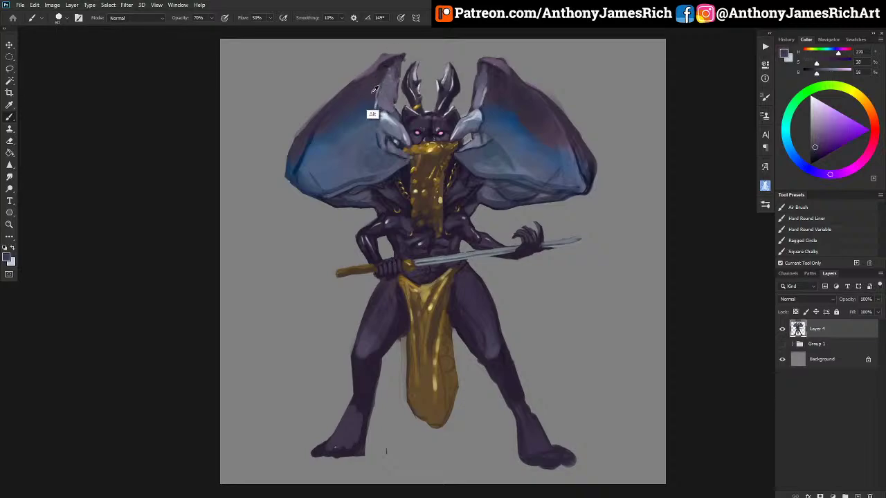
{"action": "key", "text": "["}
{"action": "key", "text": "["}
{"action": "key", "text": "["}
{"action": "key", "text": "["}
{"action": "mouse_move", "coordinate": [385, 68]}
{"action": "left_mouse_down"}
{"action": "mouse_move", "coordinate": [399, 58]}
{"action": "mouse_move", "coordinate": [375, 76]}
{"action": "left_mouse_up"}
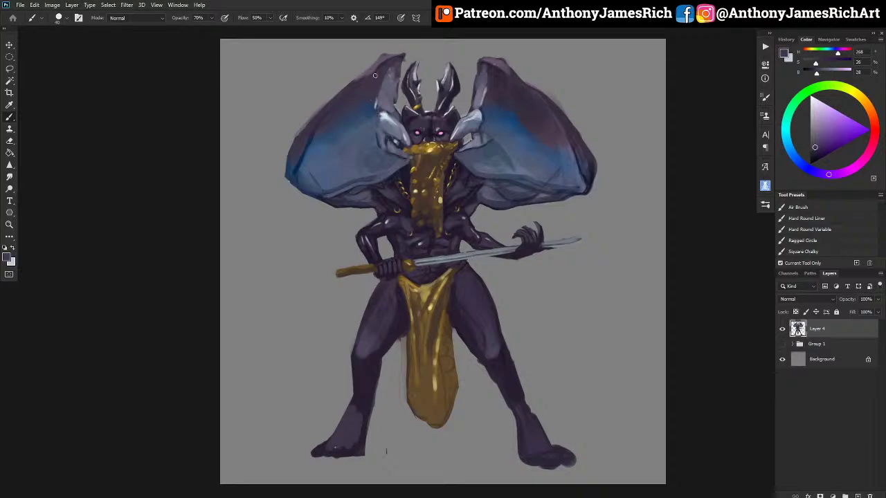
{"action": "left_click", "coordinate": [499, 97], "text": "alt"}
{"action": "left_click_drag", "start_coordinate": [492, 91], "coordinate": [487, 76]}
{"action": "key", "text": "]"}
{"action": "key", "text": "]"}
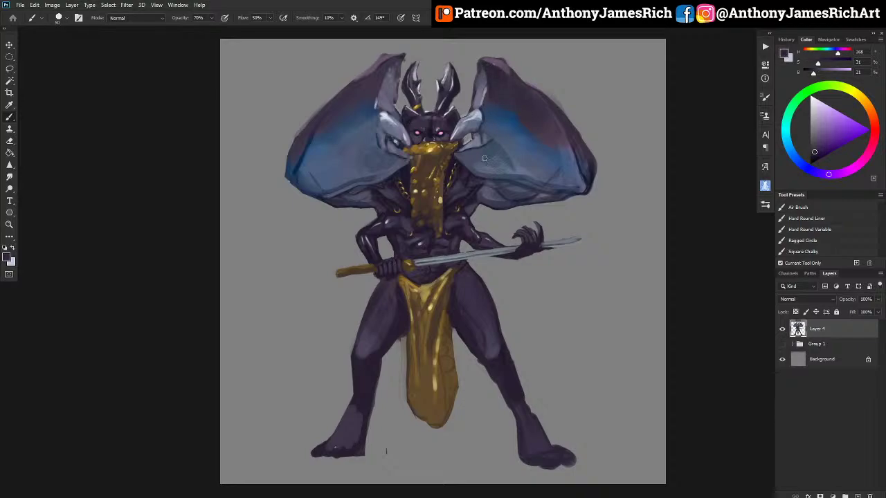
Extend the left wing's outer edge outward with dark blue and fill the added area with sampled wing blues.
{"action": "scroll", "coordinate": [485, 159], "scroll_direction": "down", "scroll_amount": 1}
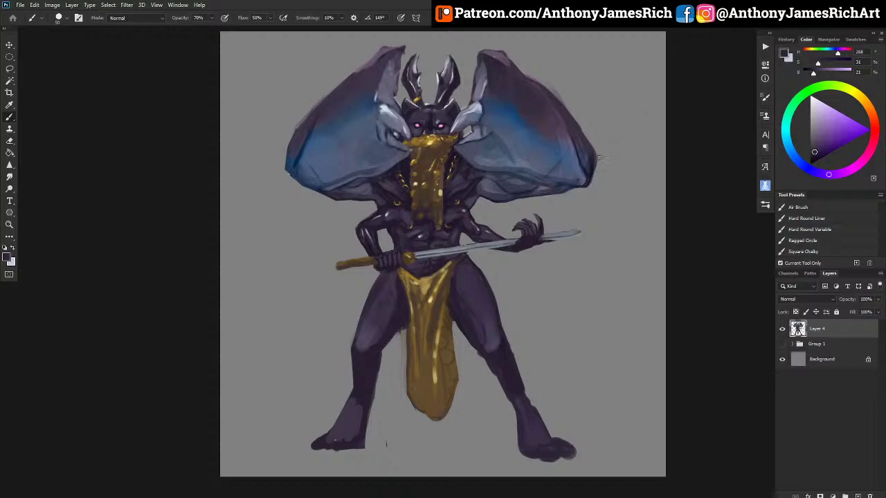
{"action": "left_click", "coordinate": [290, 162], "text": "alt"}
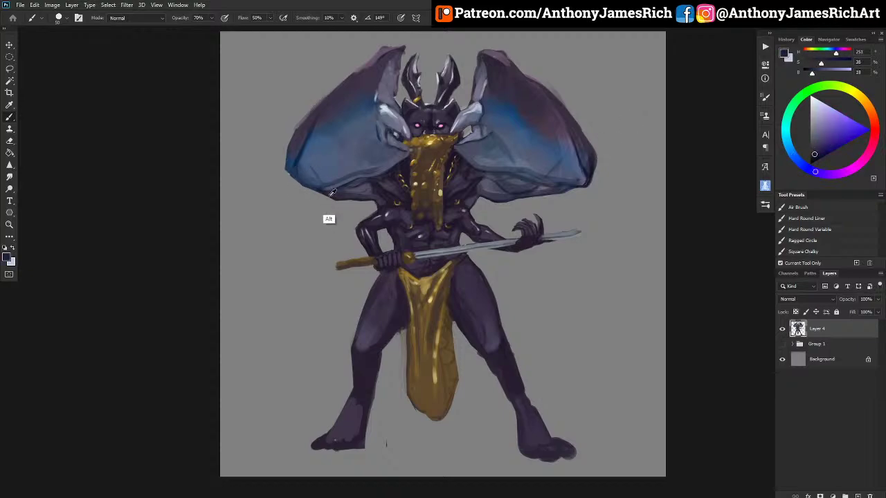
{"action": "left_click", "coordinate": [331, 193], "text": "alt"}
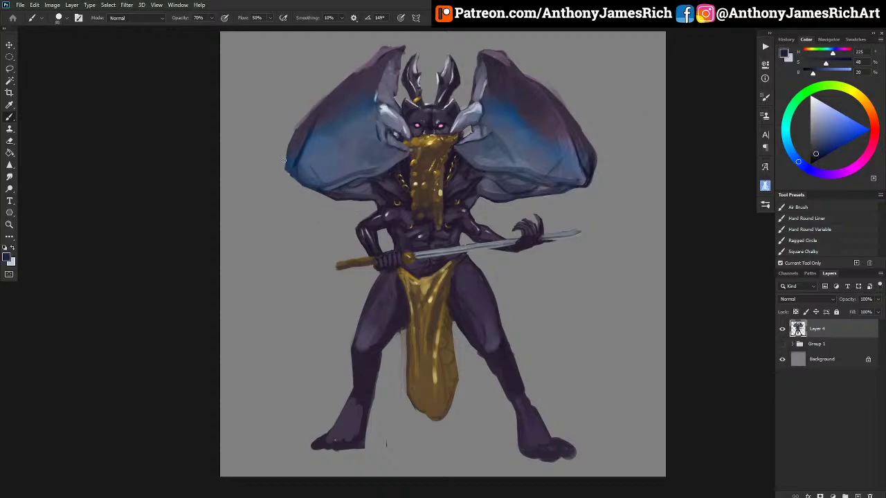
{"action": "mouse_move", "coordinate": [283, 160]}
{"action": "left_mouse_down"}
{"action": "mouse_move", "coordinate": [280, 147]}
{"action": "mouse_move", "coordinate": [279, 180]}
{"action": "mouse_move", "coordinate": [326, 198]}
{"action": "mouse_move", "coordinate": [289, 179]}
{"action": "mouse_move", "coordinate": [280, 161]}
{"action": "mouse_move", "coordinate": [299, 134]}
{"action": "left_mouse_up"}
{"action": "left_click", "coordinate": [307, 181], "text": "alt"}
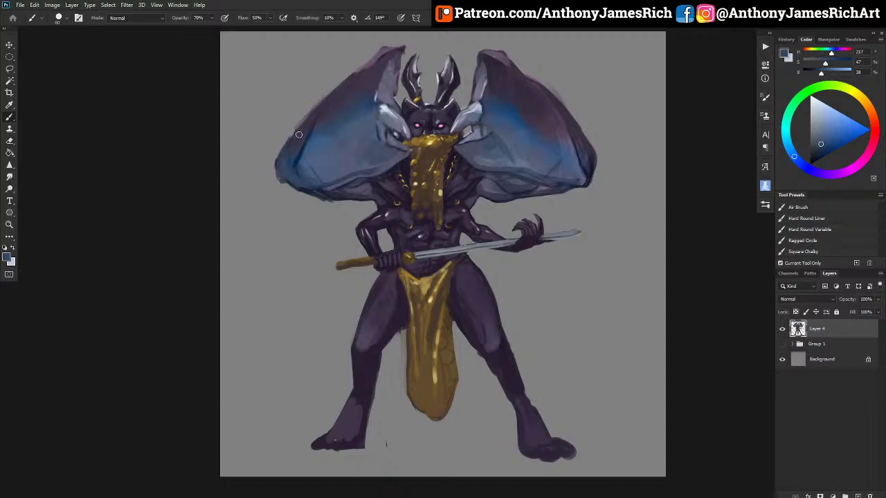
{"action": "left_click", "coordinate": [293, 171], "text": "alt"}
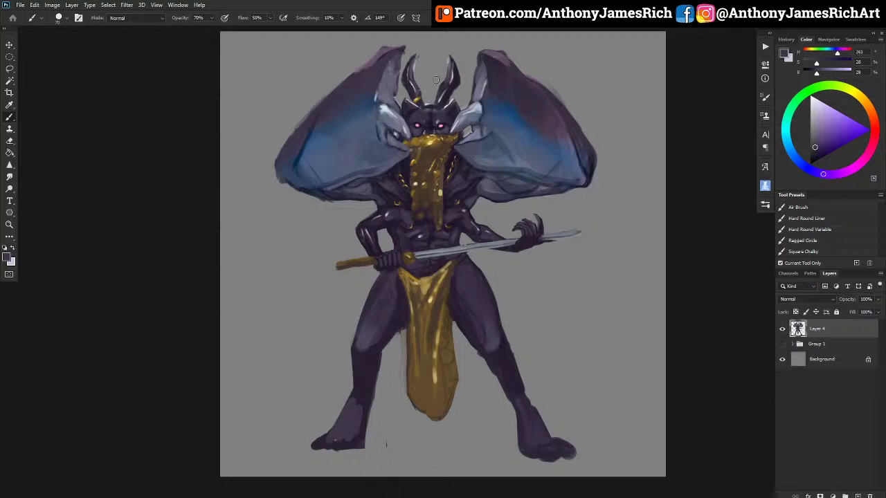
Paint blue-grey lower wing areas behind both arms at 100% brush opacity.
{"action": "scroll", "coordinate": [419, 114], "scroll_direction": "down", "scroll_amount": 3}
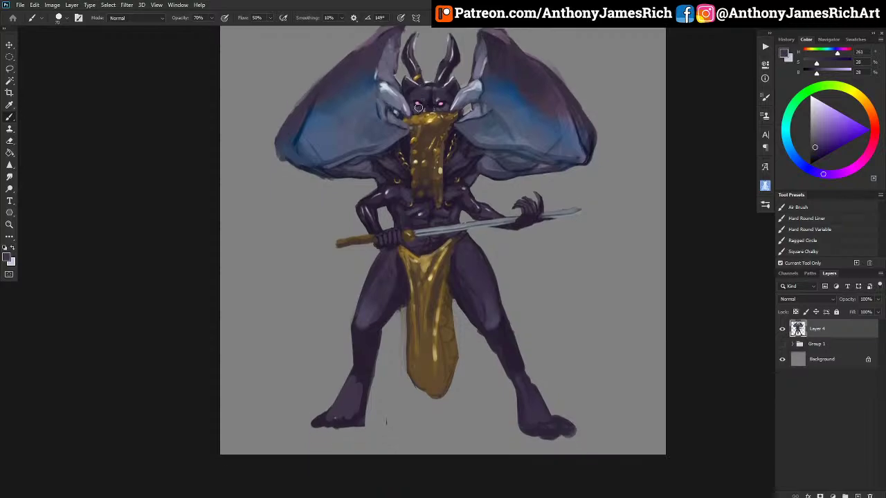
{"action": "scroll", "coordinate": [418, 105], "scroll_direction": "down", "scroll_amount": 3}
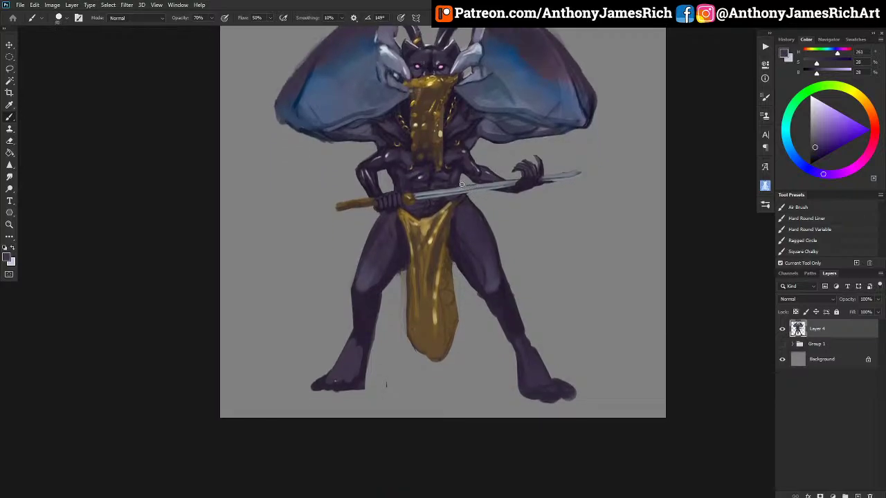
{"action": "left_click", "coordinate": [521, 109], "text": "alt"}
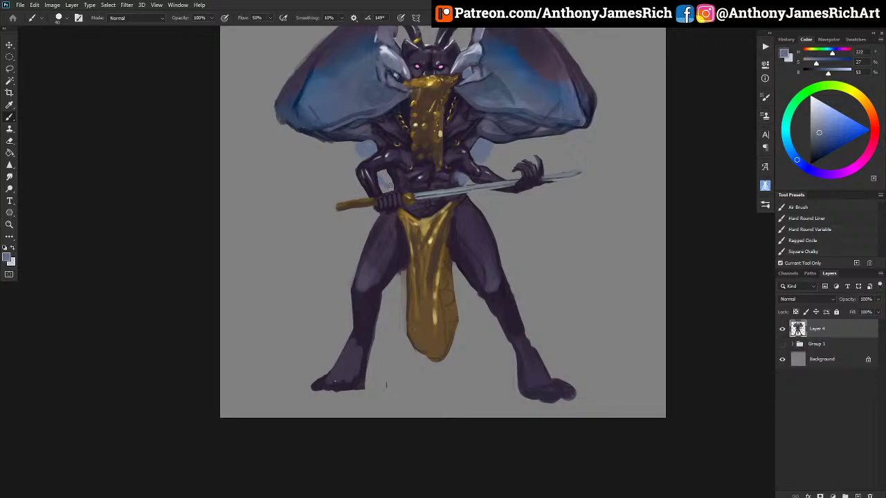
Outline the lower wing behind the right arm in dark blue and shade it with sampled blue-greys.
{"action": "left_click", "coordinate": [487, 161], "text": "alt"}
{"action": "left_click_drag", "start_coordinate": [488, 157], "coordinate": [495, 142]}
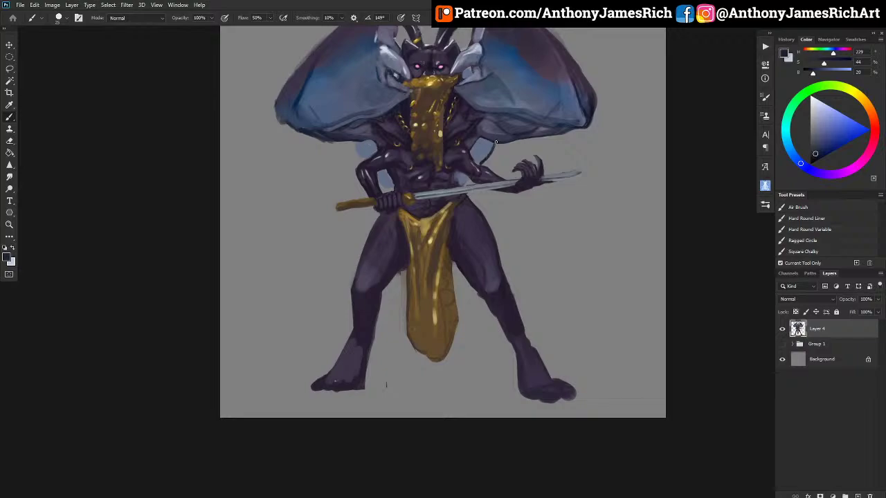
{"action": "left_click", "coordinate": [493, 168], "text": "alt"}
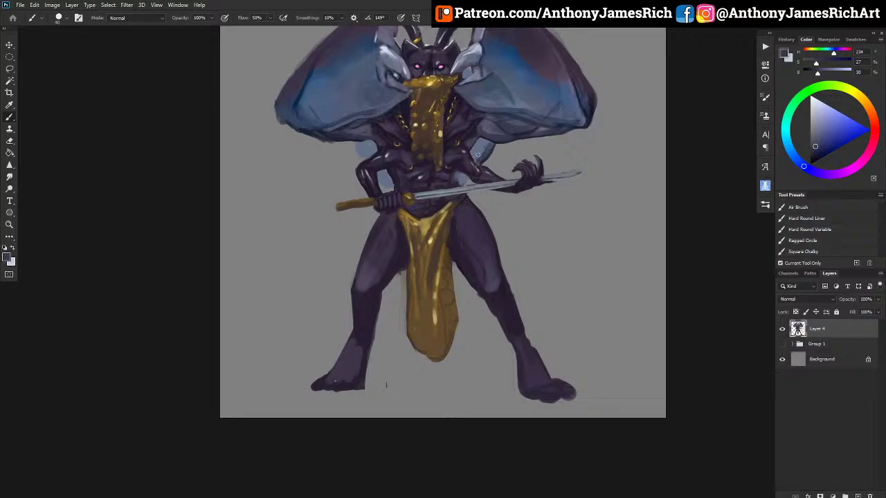
{"action": "left_click", "coordinate": [481, 170], "text": "alt"}
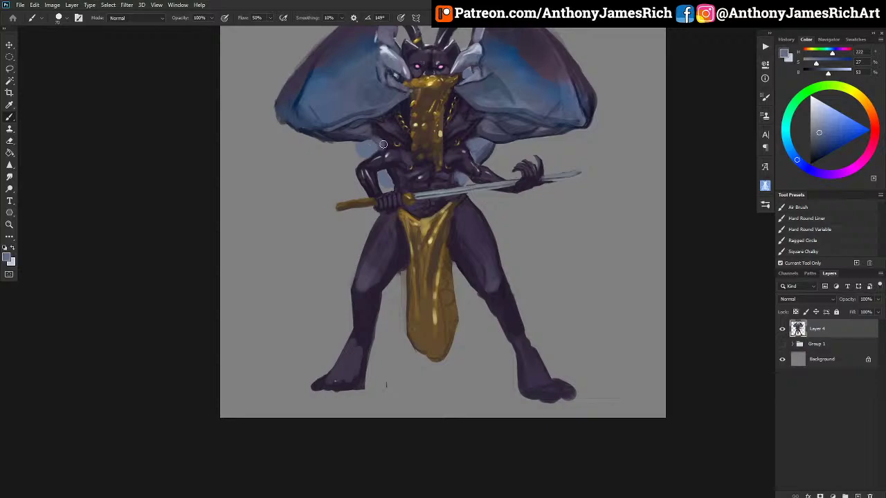
Outline the lower wing behind the left arm with a smaller dark blue brush and blend its shading.
{"action": "left_click", "coordinate": [489, 156], "text": "alt"}
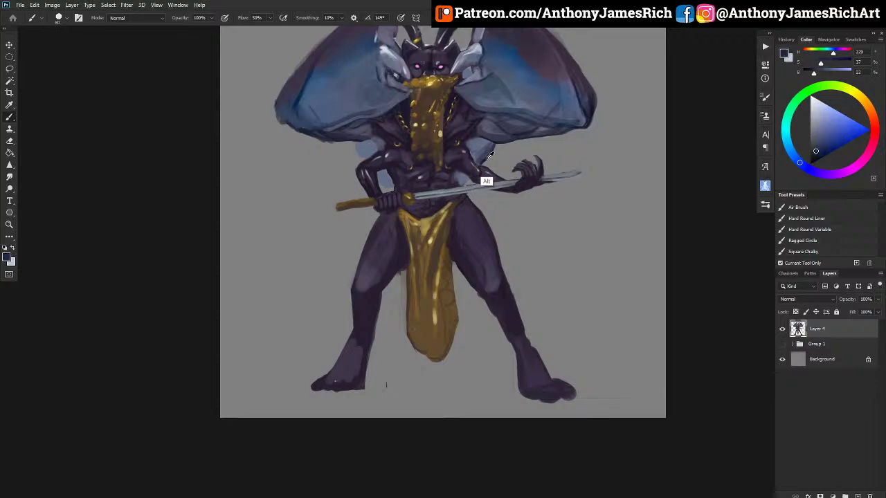
{"action": "left_click", "coordinate": [489, 156], "text": "alt"}
{"action": "key", "text": "["}
{"action": "key", "text": "["}
{"action": "key", "text": "["}
{"action": "key", "text": "["}
{"action": "key", "text": "["}
{"action": "left_click_drag", "start_coordinate": [357, 144], "coordinate": [361, 157]}
{"action": "left_click", "coordinate": [359, 145], "text": "alt"}
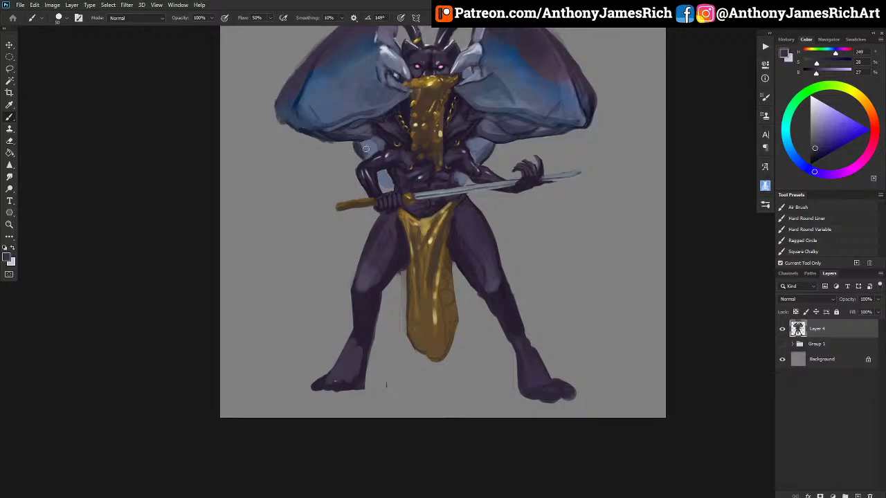
{"action": "left_click", "coordinate": [366, 175], "text": "alt"}
{"action": "left_click", "coordinate": [367, 158], "text": "alt"}
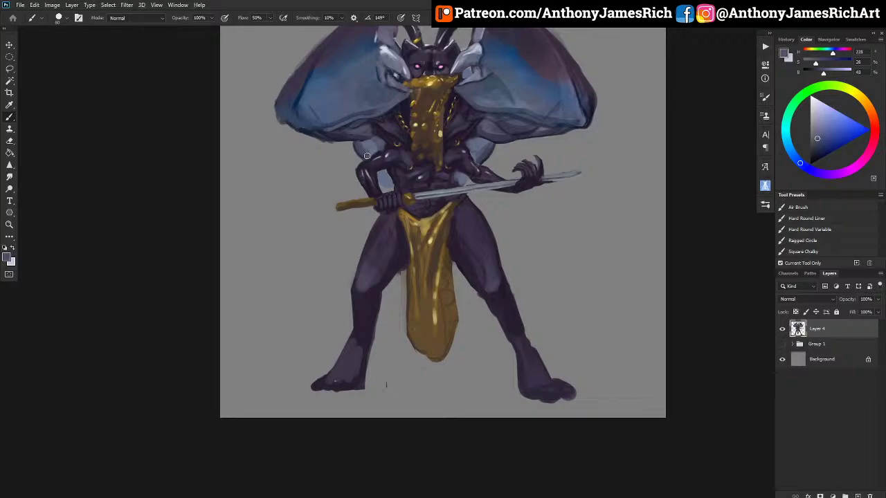
Shade the blue-grey gap between the left arm and torso, and set the brush to dark purple at 50% opacity.
{"action": "key", "text": "bracketleft"}
{"action": "key", "text": "bracketleft"}
{"action": "left_click_drag", "start_coordinate": [381, 174], "coordinate": [390, 188]}
{"action": "left_click", "coordinate": [362, 178], "text": "alt"}
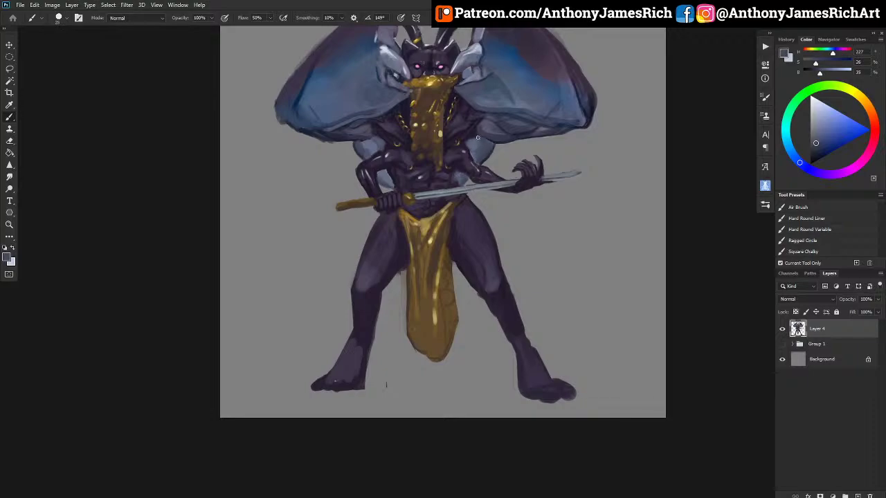
{"action": "left_click", "coordinate": [476, 159], "text": "alt"}
{"action": "key", "text": "5"}
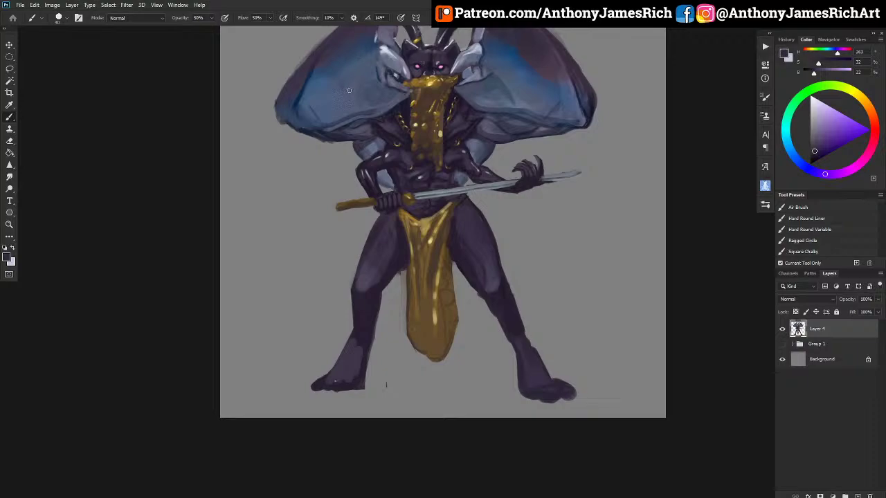
Blend blue-grey across the middle of both wings with a large brush and deepen the right wing's blue band.
{"action": "scroll", "coordinate": [363, 97], "scroll_direction": "up", "scroll_amount": 3}
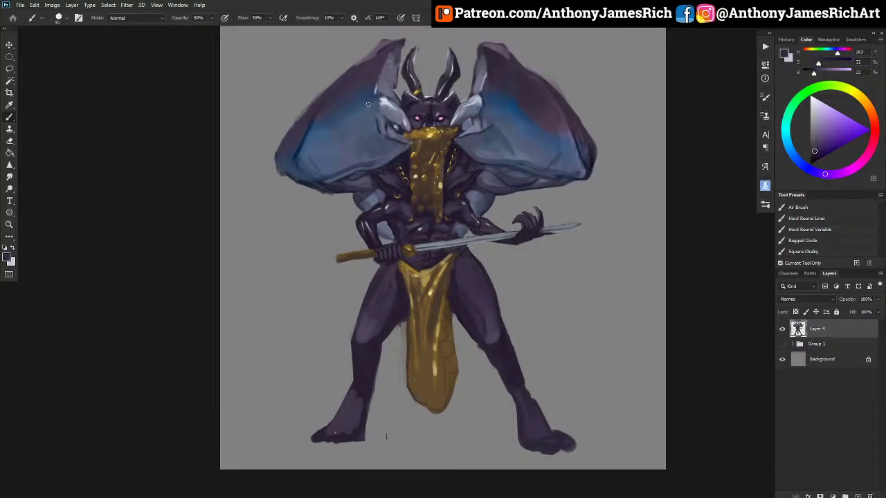
{"action": "scroll", "coordinate": [367, 101], "scroll_direction": "down", "scroll_amount": 1}
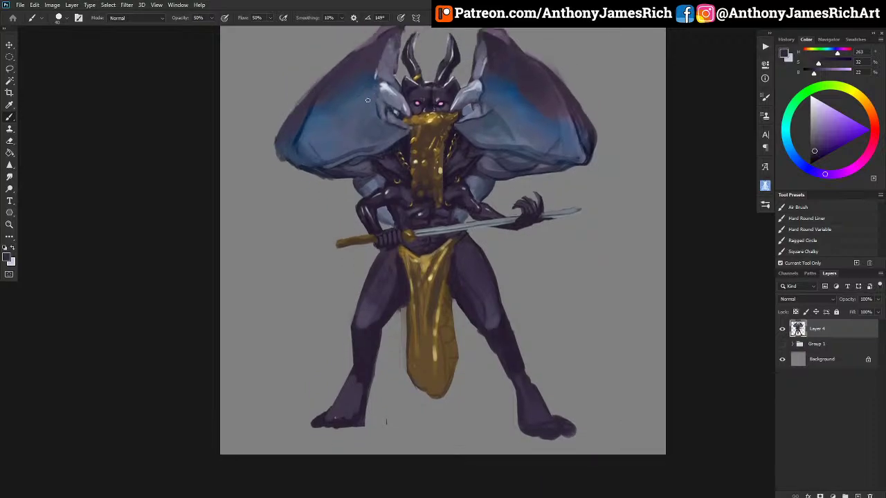
{"action": "left_click", "coordinate": [477, 181], "text": "alt"}
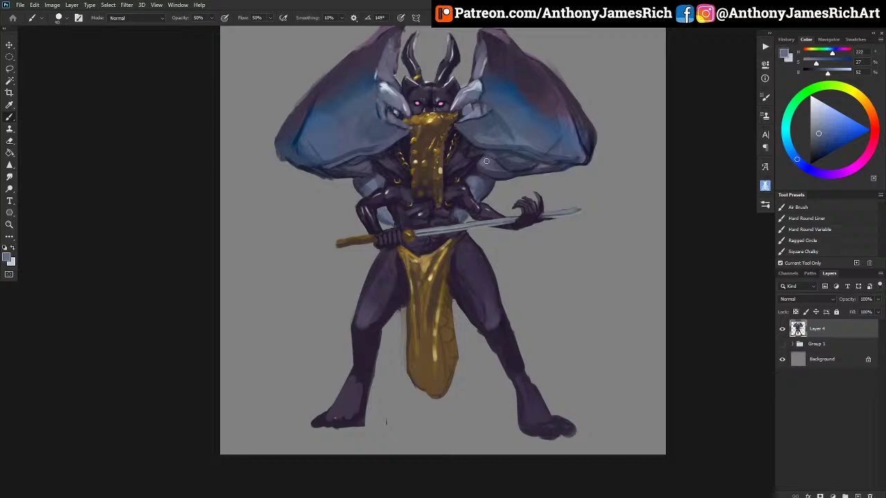
{"action": "left_click", "coordinate": [519, 167], "text": "alt"}
{"action": "key", "text": "bracketright"}
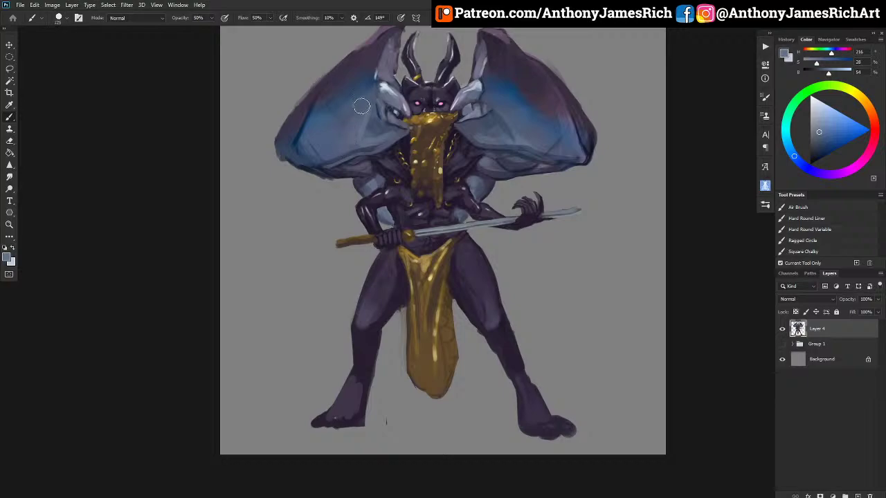
{"action": "key", "text": "bracketright"}
{"action": "left_click_drag", "start_coordinate": [518, 118], "coordinate": [529, 136]}
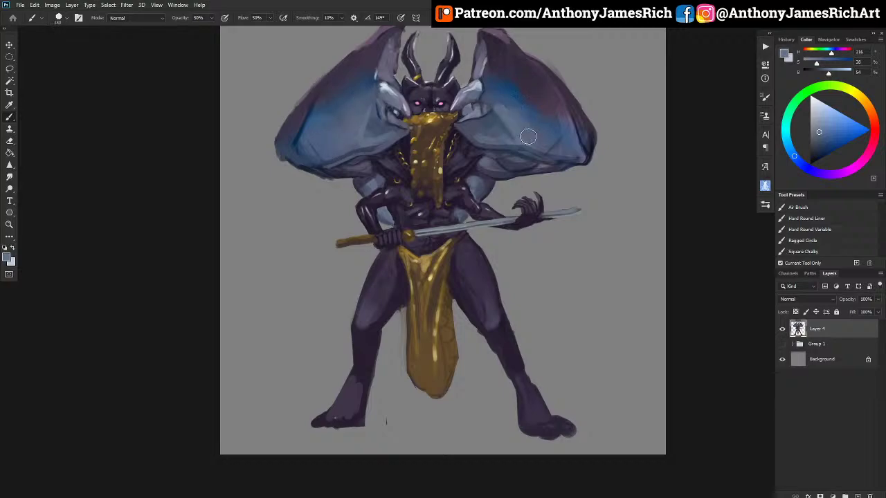
{"action": "left_click", "coordinate": [505, 115], "text": "alt"}
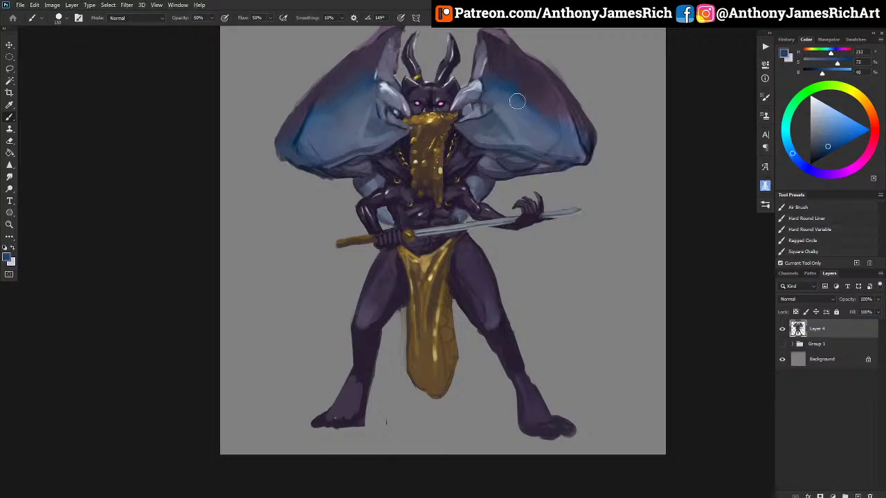
{"action": "left_click_drag", "start_coordinate": [518, 102], "coordinate": [533, 116]}
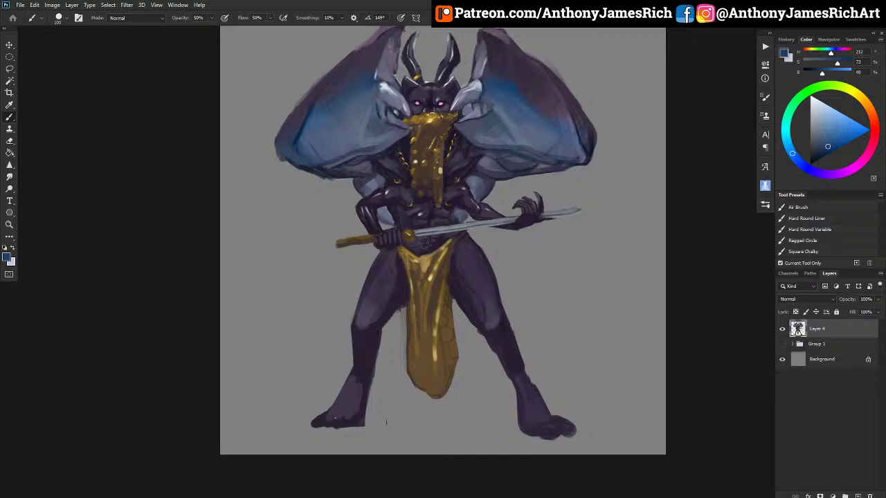
Refine the areas around the arms and torso with sampled dark purple and blue-grey using a small brush.
{"action": "left_click", "coordinate": [383, 153], "text": "alt"}
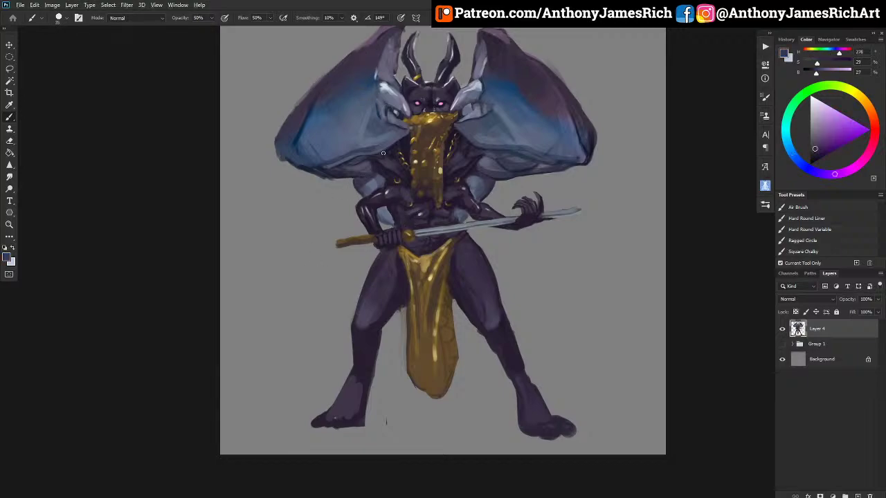
{"action": "left_click", "coordinate": [354, 187], "text": "alt"}
{"action": "left_click", "coordinate": [456, 226], "text": "alt"}
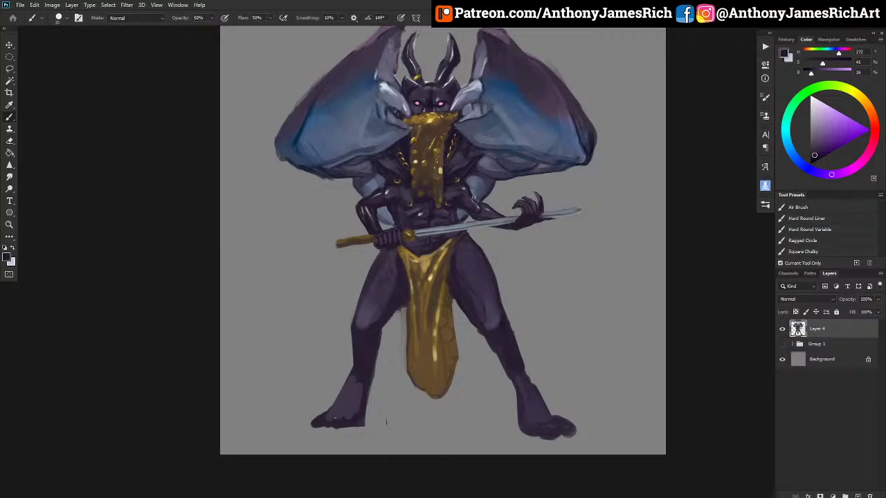
{"action": "left_click", "coordinate": [425, 199], "text": "alt"}
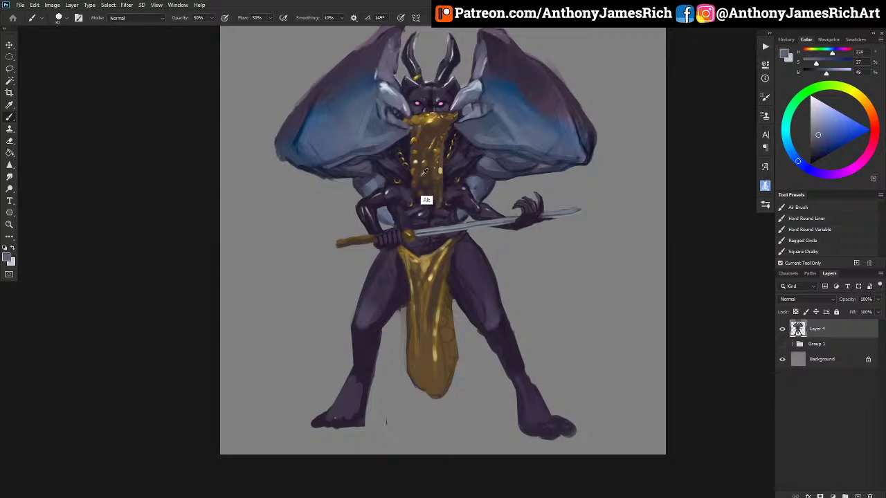
{"action": "left_click", "coordinate": [383, 208], "text": "alt"}
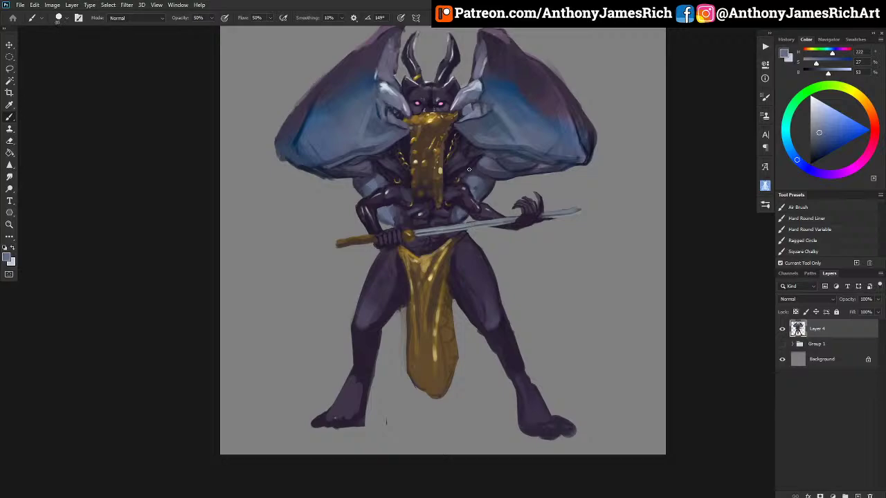
Refine the lower wings and the wing joints with sampled light and dark blue-grey using a smaller brush.
{"action": "key", "text": "bracketleft"}
{"action": "key", "text": "bracketleft"}
{"action": "key", "text": "bracketleft"}
{"action": "left_click", "coordinate": [479, 179], "text": "alt"}
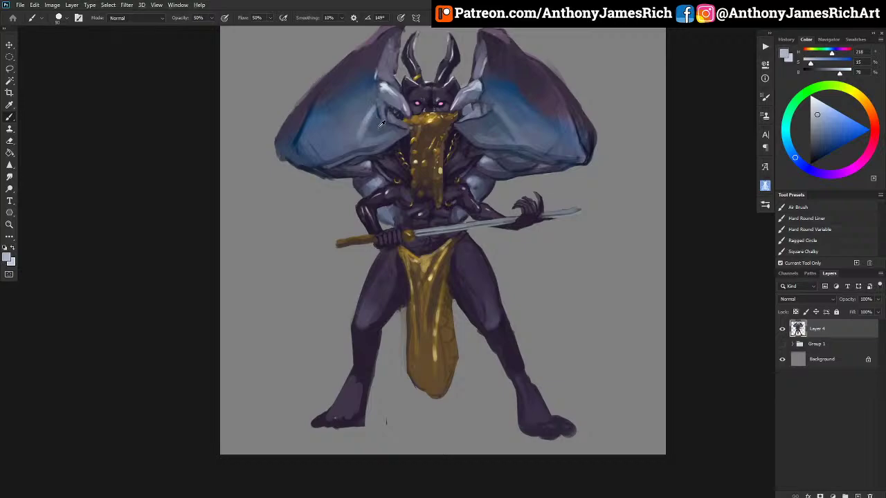
{"action": "left_click", "coordinate": [369, 136], "text": "alt"}
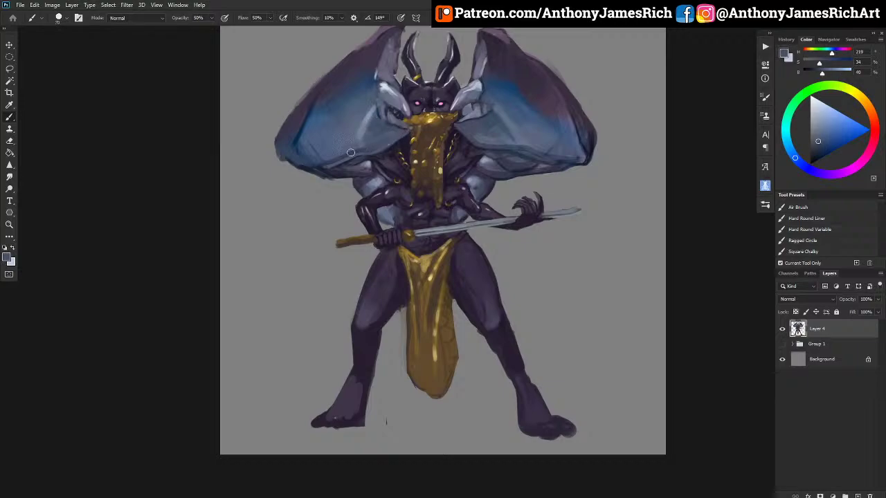
{"action": "left_click", "coordinate": [340, 181], "text": "alt"}
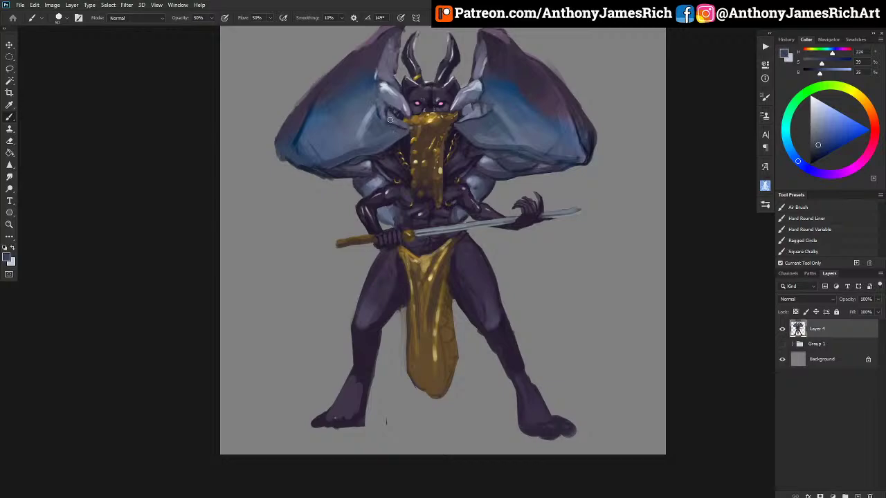
Shade the torso and the arms above the sword with sampled dark purple tones.
{"action": "scroll", "coordinate": [405, 149], "scroll_direction": "down", "scroll_amount": 1}
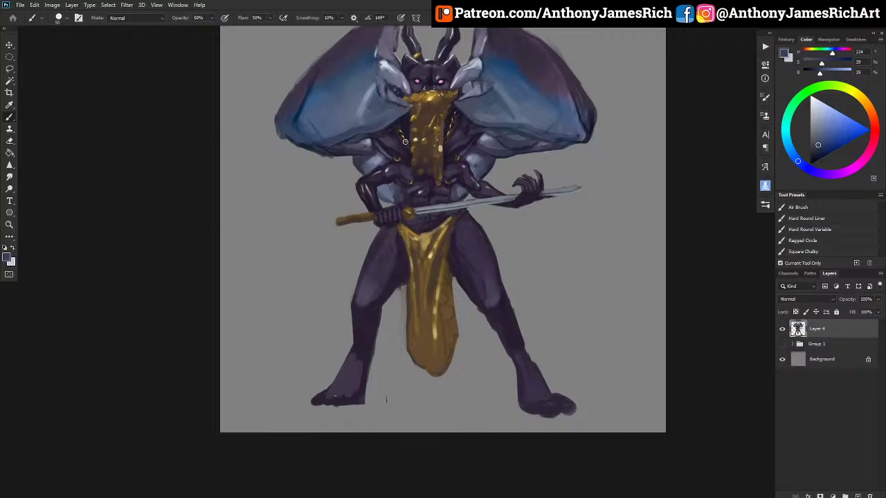
{"action": "left_click", "coordinate": [452, 218], "text": "alt"}
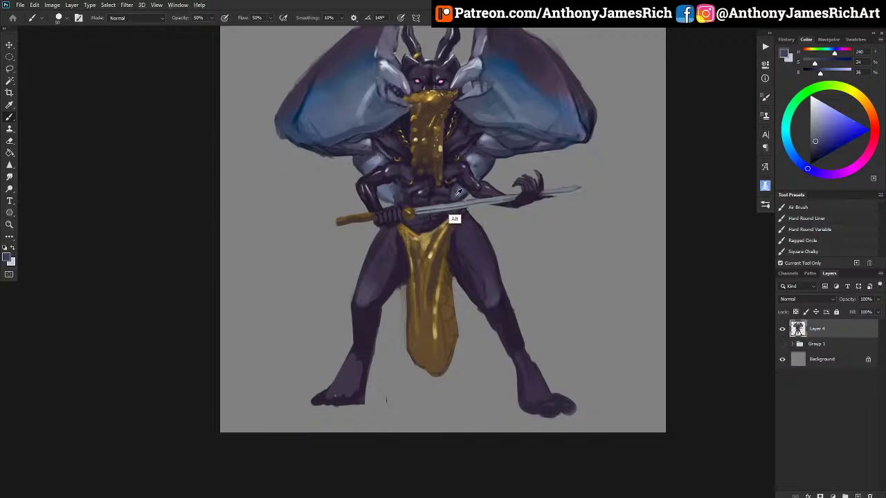
{"action": "left_click", "coordinate": [377, 191], "text": "alt"}
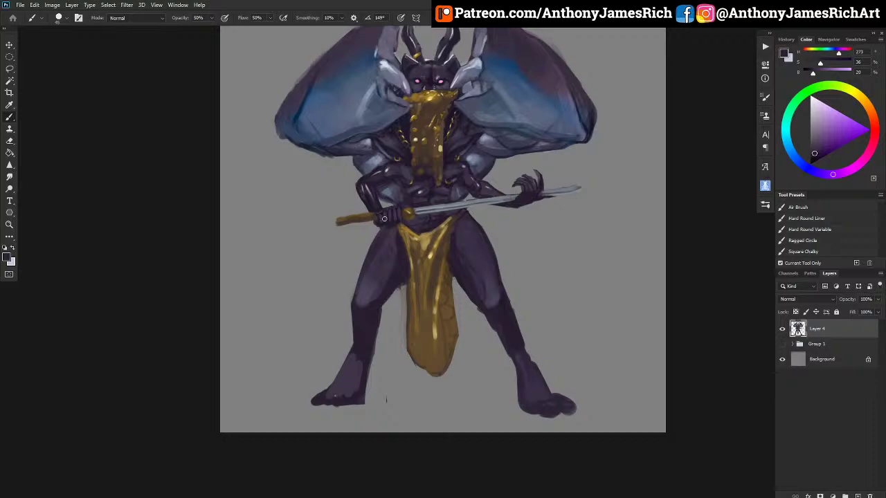
Highlight the fingers of both hands with sampled light blue-grey, undoing the last stray stroke.
{"action": "key", "text": "alt"}
{"action": "left_click", "coordinate": [482, 60], "text": "alt"}
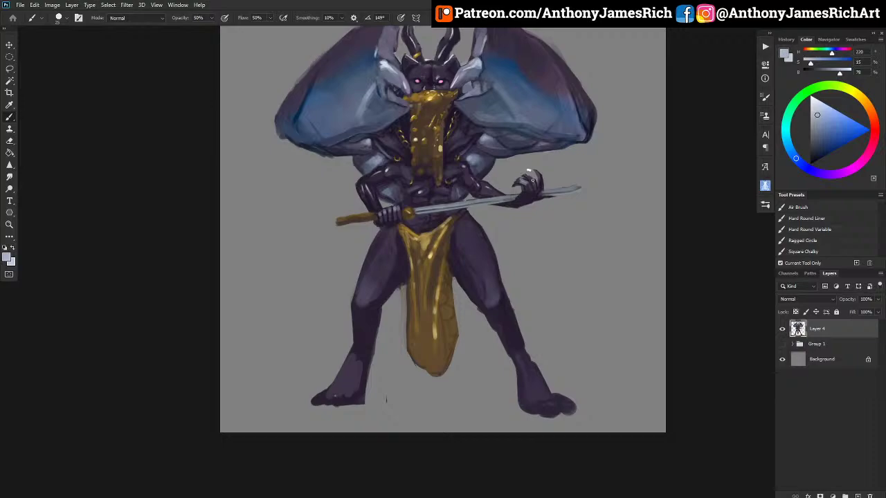
{"action": "left_click_drag", "start_coordinate": [533, 180], "coordinate": [519, 184]}
{"action": "key", "text": "ctrl+z"}
Blend the areas between the arms and the lower wings with sampled dark purple and muted blue-grey.
{"action": "left_click", "coordinate": [406, 106], "text": "alt"}
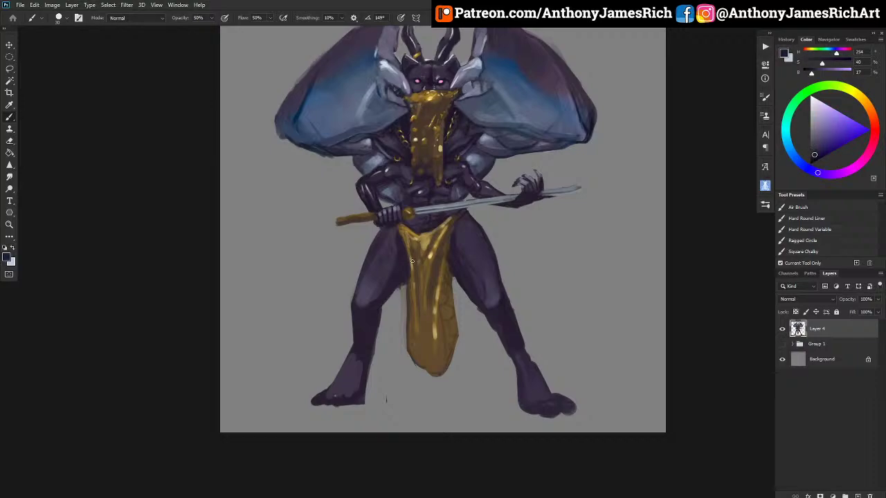
{"action": "left_click", "coordinate": [483, 190], "text": "alt"}
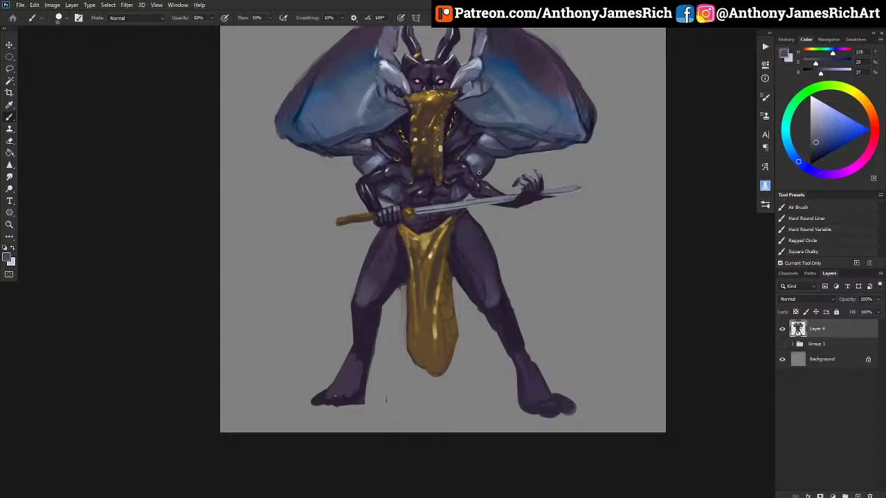
{"action": "left_click", "coordinate": [485, 180], "text": "alt"}
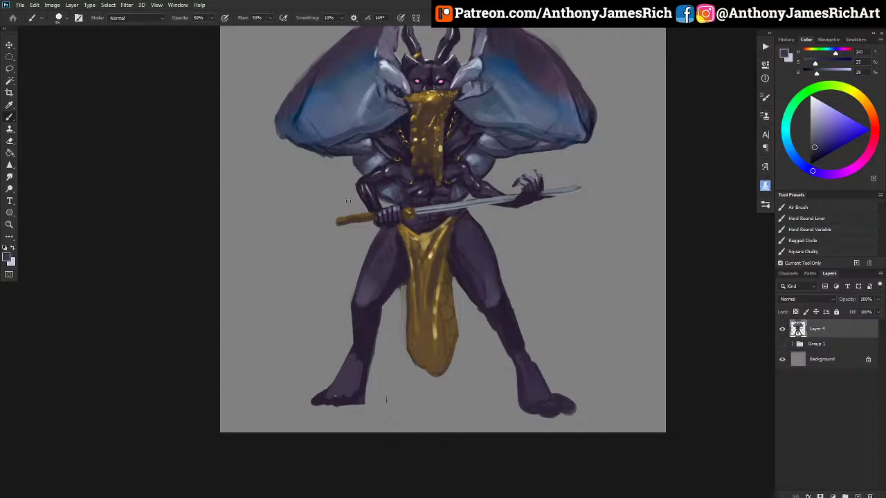
{"action": "scroll", "coordinate": [374, 174], "scroll_direction": "down", "scroll_amount": 2}
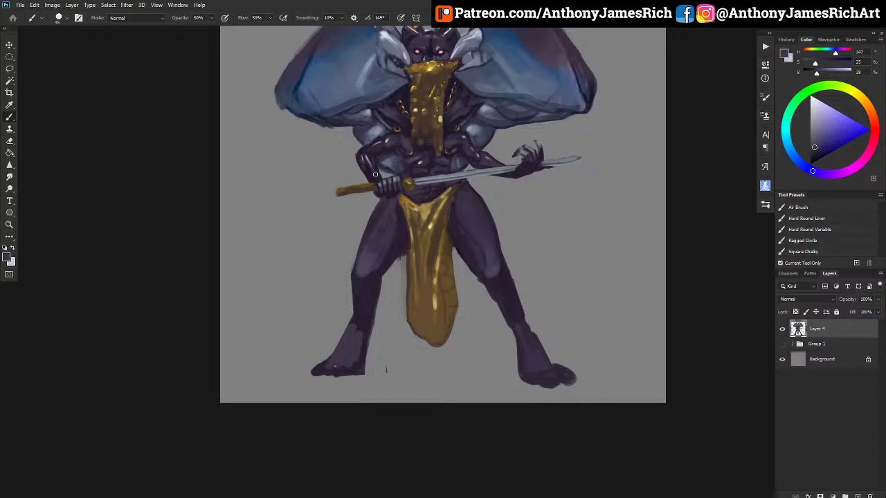
{"action": "scroll", "coordinate": [376, 174], "scroll_direction": "up", "scroll_amount": 5}
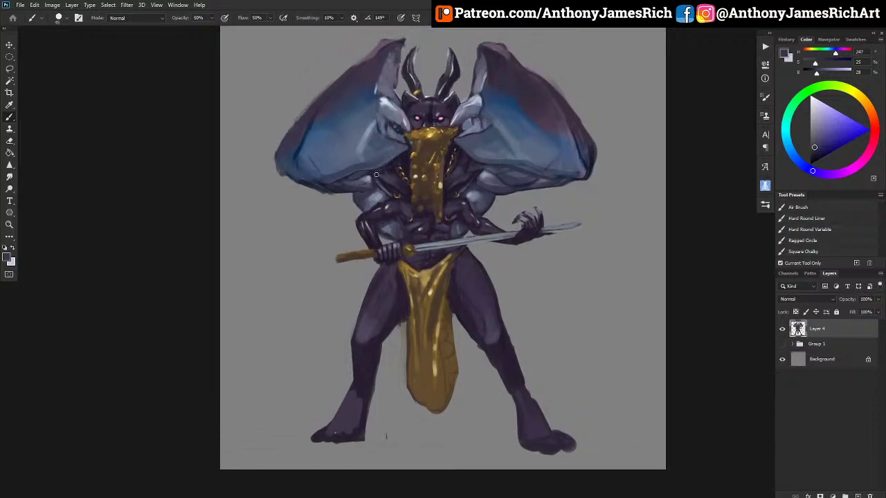
{"action": "scroll", "coordinate": [376, 175], "scroll_direction": "up", "scroll_amount": 1}
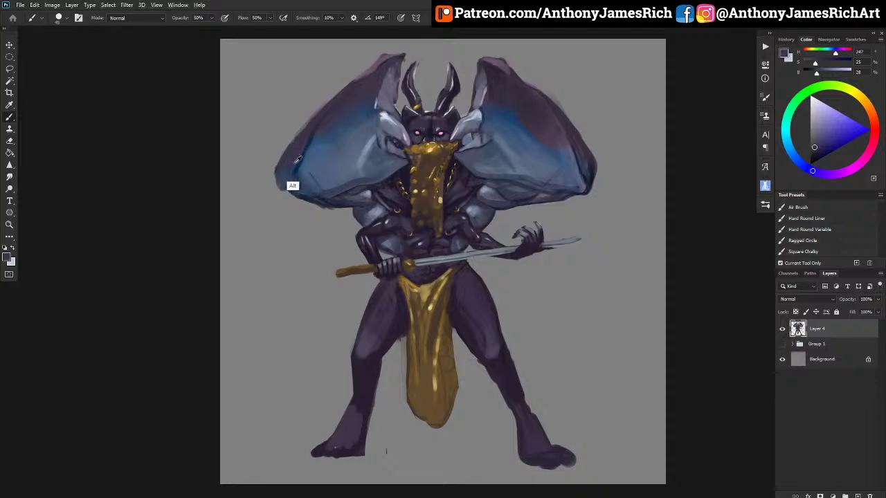
Deepen the outer edge of the right wing with dark blue sampled from the left wing and a smaller brush.
{"action": "left_click", "coordinate": [297, 191], "text": "alt"}
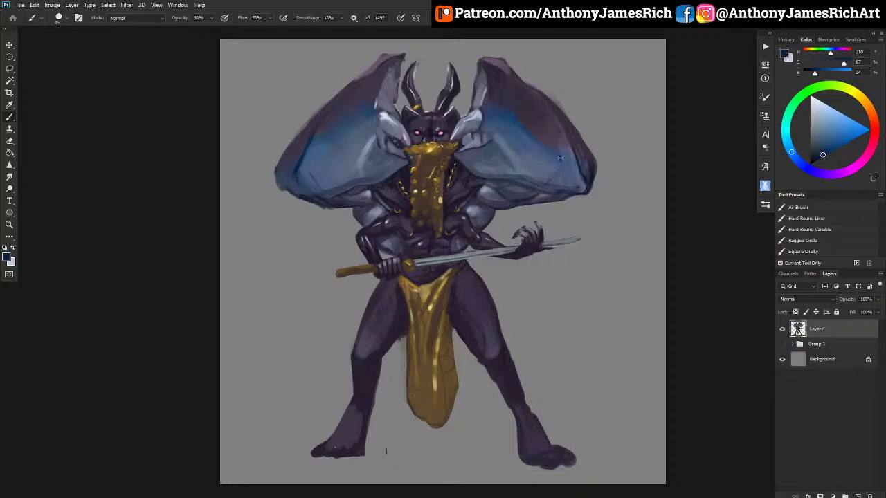
{"action": "key", "text": "["}
{"action": "key", "text": "["}
{"action": "left_click_drag", "start_coordinate": [576, 164], "coordinate": [582, 177]}
{"action": "left_click", "coordinate": [567, 143], "text": "alt"}
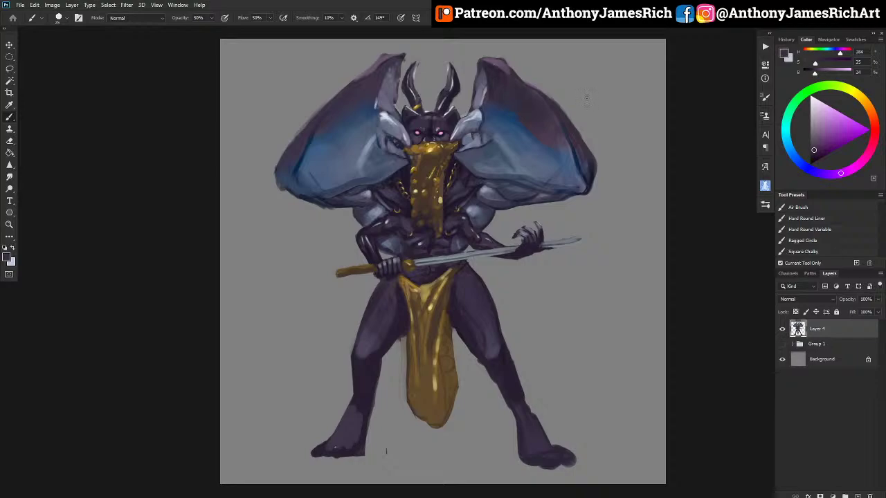
Darken the shadows around the chest and left arm with sampled dark purple.
{"action": "scroll", "coordinate": [586, 97], "scroll_direction": "down", "scroll_amount": 3}
{"action": "scroll", "coordinate": [584, 85], "scroll_direction": "up", "scroll_amount": 1}
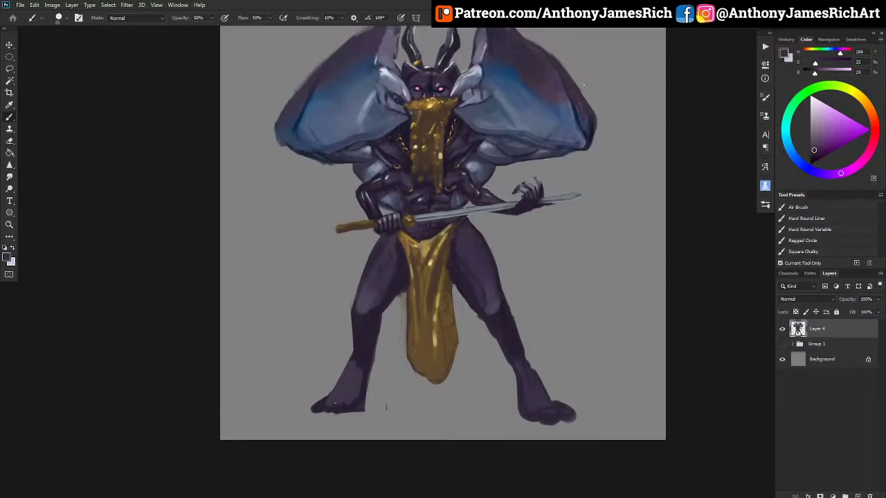
{"action": "key", "text": "ctrl+plus"}
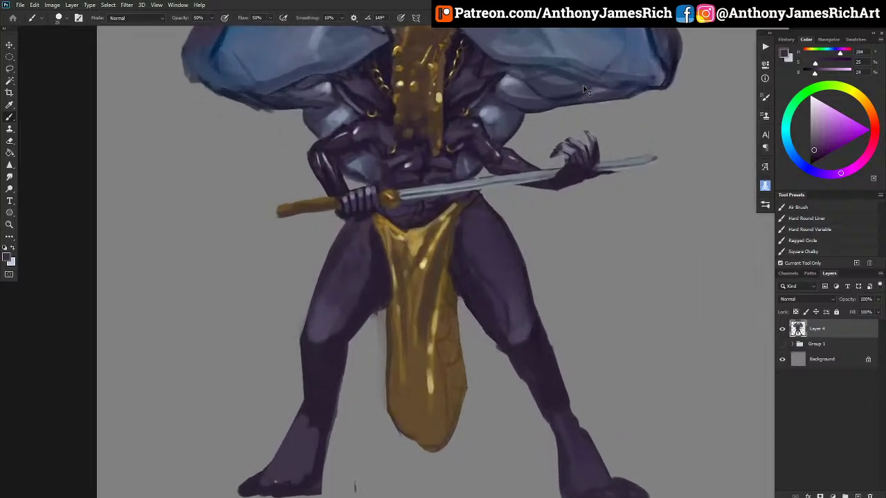
{"action": "scroll", "coordinate": [397, 183], "scroll_direction": "down", "scroll_amount": 1}
{"action": "scroll", "coordinate": [397, 183], "scroll_direction": "down", "scroll_amount": 1}
{"action": "scroll", "coordinate": [366, 220], "scroll_direction": "up", "scroll_amount": 2}
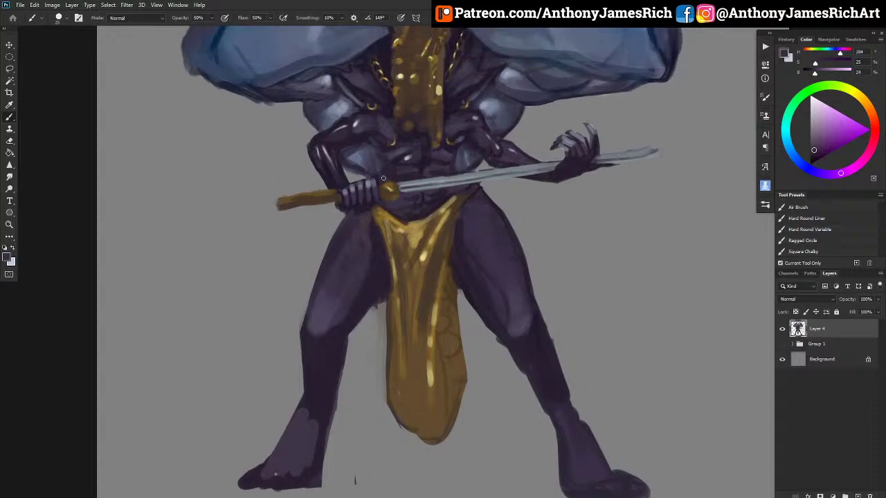
{"action": "left_click", "coordinate": [387, 74], "text": "alt"}
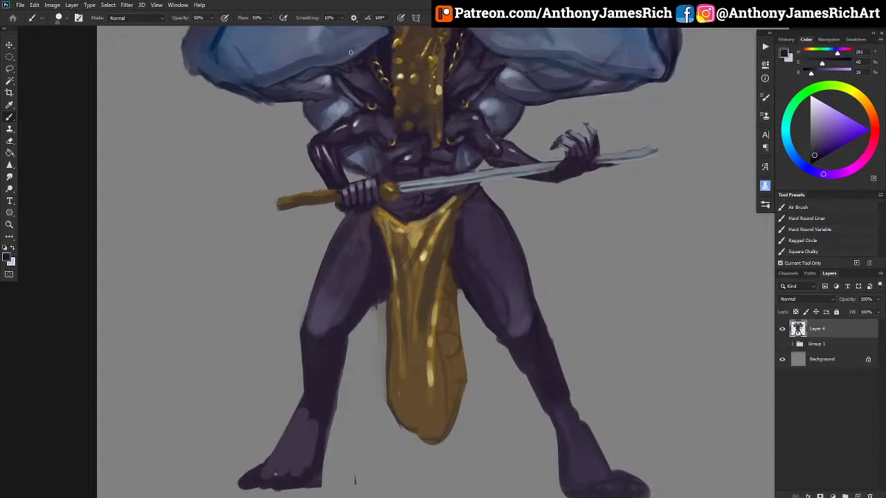
{"action": "scroll", "coordinate": [345, 81], "scroll_direction": "up", "scroll_amount": 2}
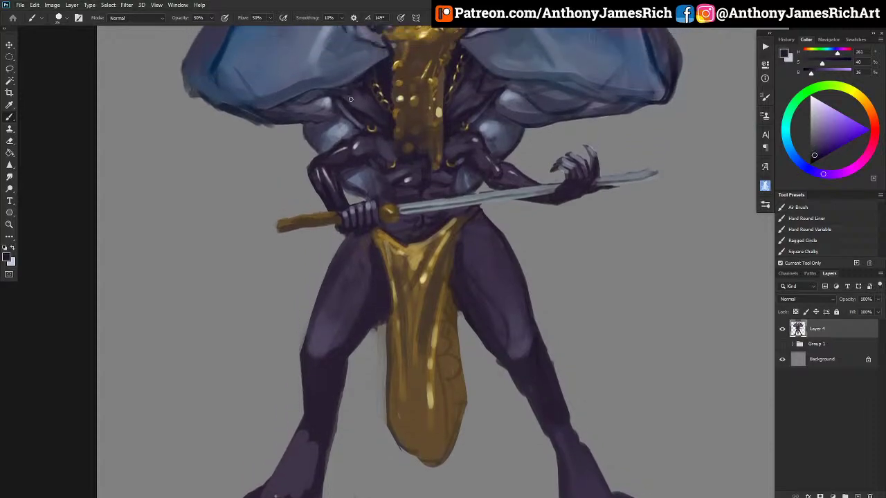
{"action": "left_click", "coordinate": [352, 137], "text": "alt"}
{"action": "left_click", "coordinate": [347, 186], "text": "alt"}
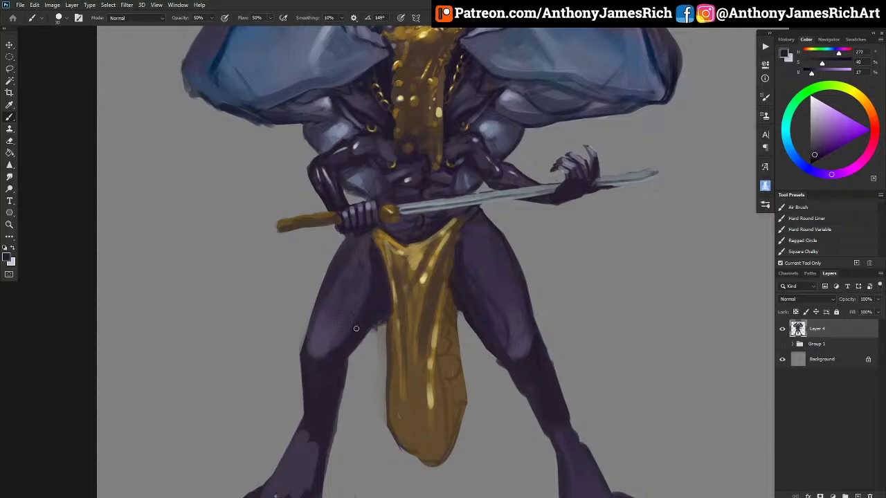
Paint the inner left thigh with purple-grey sampled from the knee.
{"action": "left_click", "coordinate": [338, 366], "text": "alt"}
{"action": "key", "text": "["}
{"action": "left_click", "coordinate": [356, 185], "text": "alt"}
{"action": "left_click", "coordinate": [330, 361], "text": "alt"}
{"action": "left_click_drag", "start_coordinate": [331, 360], "coordinate": [368, 298]}
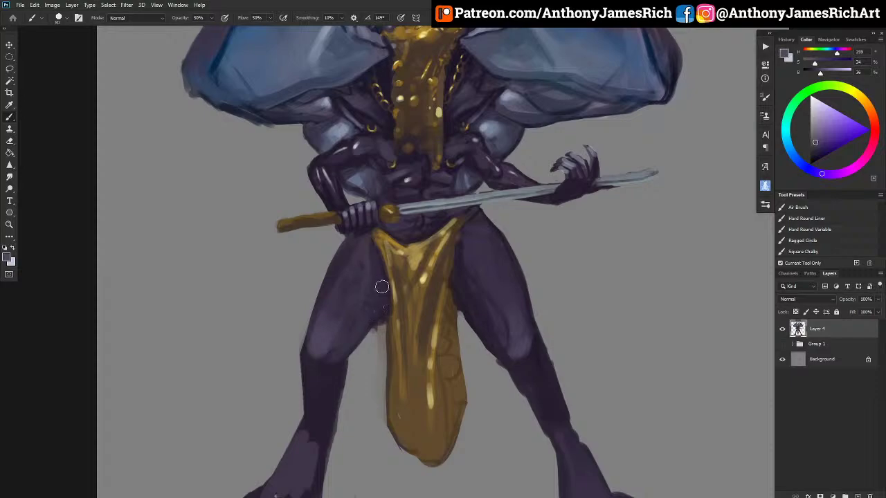
Define the muscles of the left thigh with sampled dark purple and dark blue shadows, blending them with purple-grey.
{"action": "left_click", "coordinate": [338, 168], "text": "alt"}
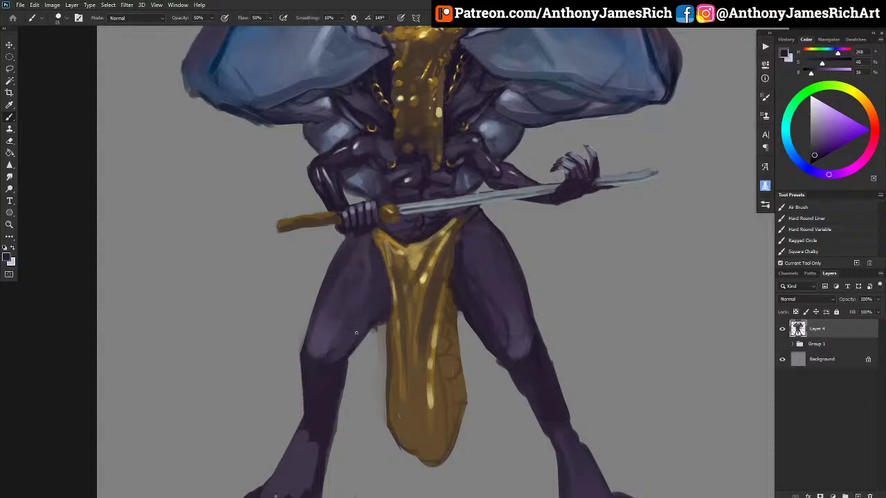
{"action": "key", "text": "]"}
{"action": "key", "text": "]"}
{"action": "key", "text": "]"}
{"action": "key", "text": "]"}
{"action": "mouse_move", "coordinate": [367, 311]}
{"action": "left_mouse_down"}
{"action": "mouse_move", "coordinate": [376, 270]}
{"action": "mouse_move", "coordinate": [373, 322]}
{"action": "mouse_move", "coordinate": [388, 281]}
{"action": "left_mouse_up"}
{"action": "left_click", "coordinate": [384, 89], "text": "alt"}
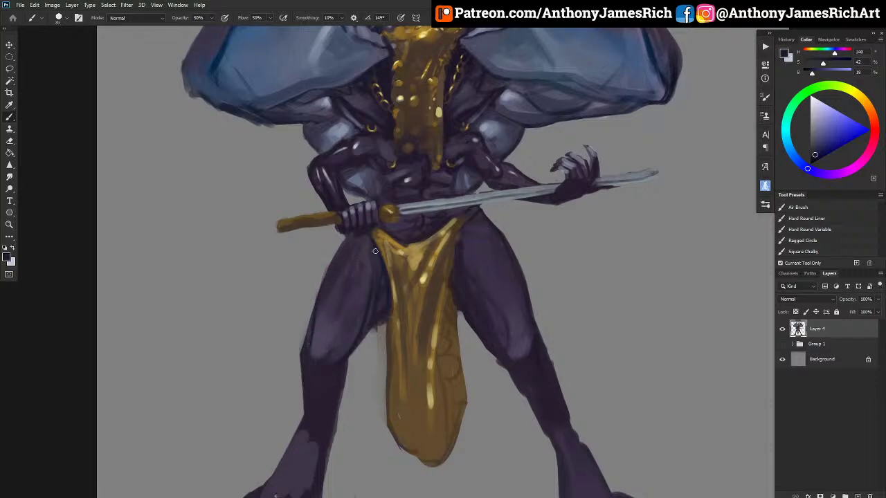
{"action": "left_click", "coordinate": [317, 340], "text": "alt"}
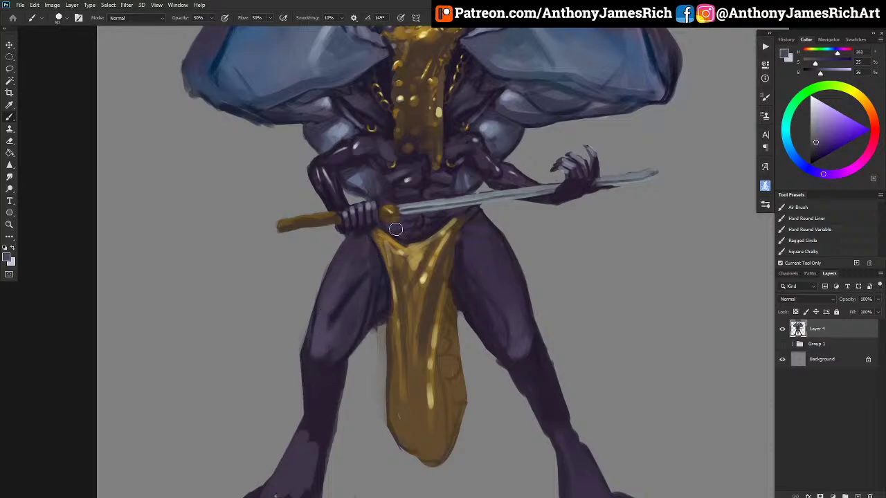
Paint thin light grey highlights along the outer thighs and knees.
{"action": "left_click", "coordinate": [353, 173], "text": "alt"}
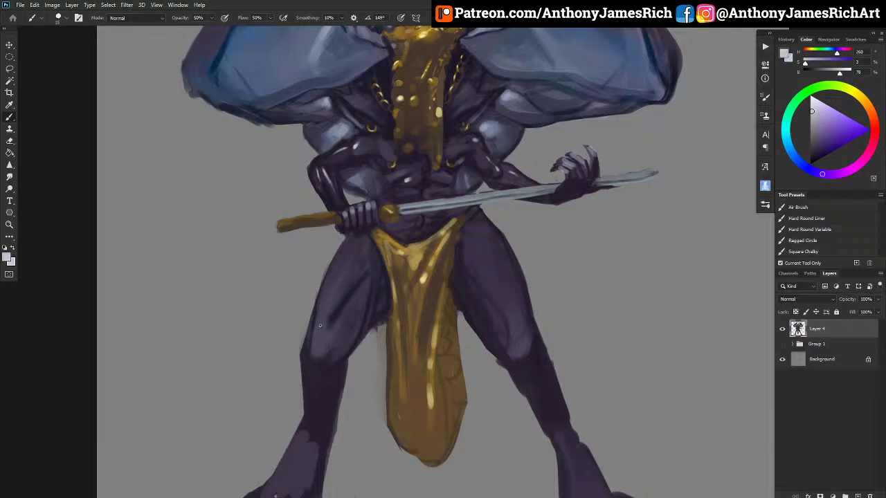
{"action": "left_click_drag", "start_coordinate": [324, 308], "coordinate": [339, 269]}
{"action": "mouse_move", "coordinate": [296, 353]}
{"action": "left_mouse_down"}
{"action": "mouse_move", "coordinate": [308, 305]}
{"action": "mouse_move", "coordinate": [302, 342]}
{"action": "left_mouse_up"}
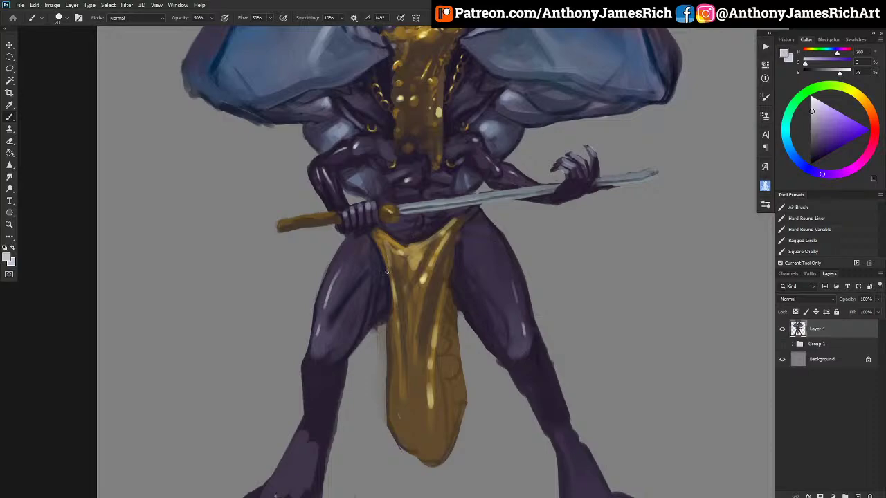
Blend the shading around the left knee and upper thigh with sampled purple-grey and dark purple.
{"action": "left_click", "coordinate": [328, 344], "text": "alt"}
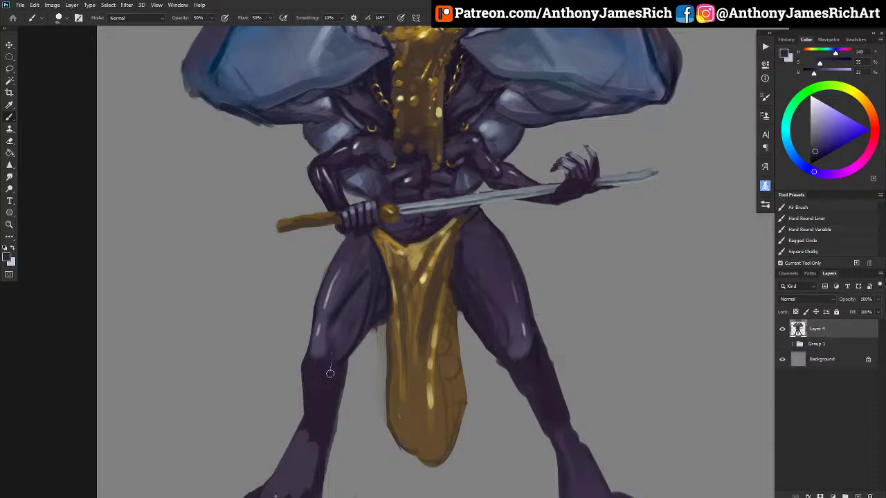
{"action": "left_click", "coordinate": [314, 375], "text": "alt"}
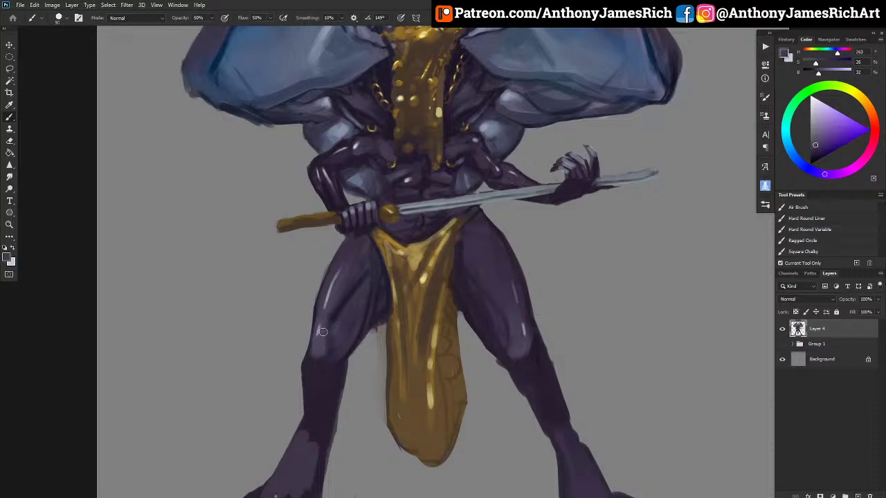
{"action": "left_click", "coordinate": [362, 251], "text": "alt"}
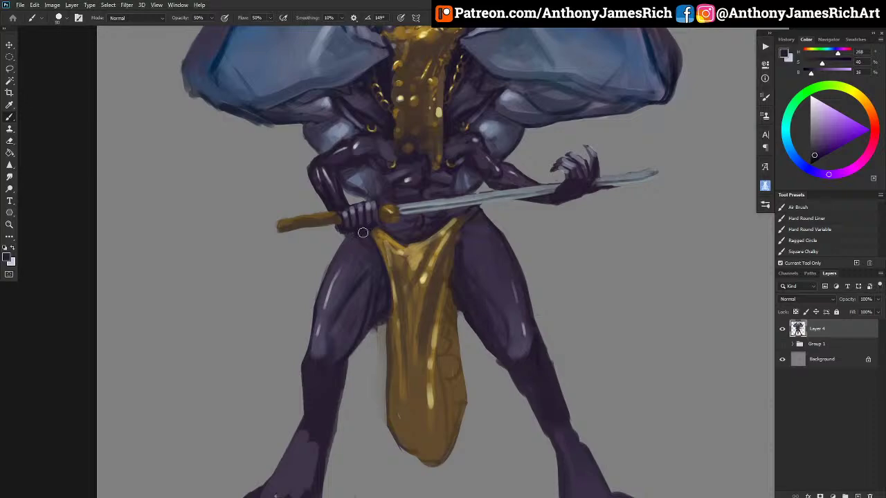
Darken the hips beside the waist of the gold loincloth with sampled dark purple, undoing the last stroke.
{"action": "left_click", "coordinate": [435, 249], "text": "alt"}
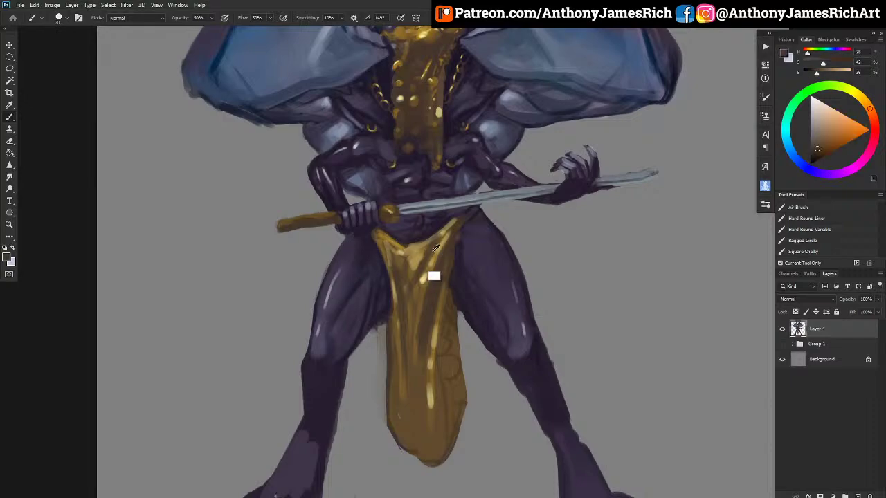
{"action": "left_click", "coordinate": [371, 233], "text": "alt"}
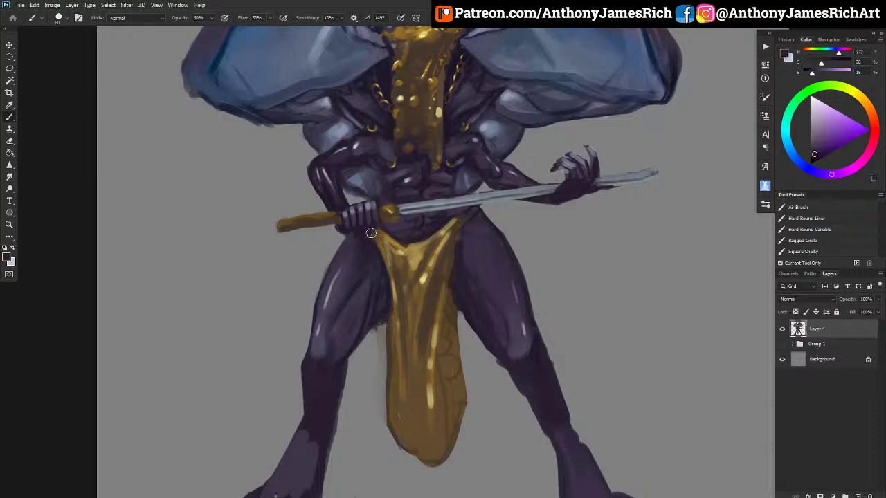
{"action": "left_click_drag", "start_coordinate": [371, 233], "coordinate": [398, 262]}
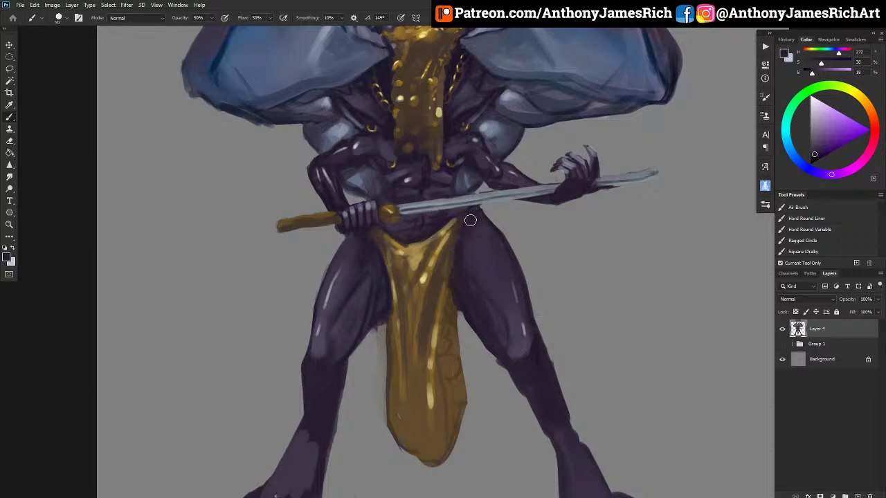
{"action": "mouse_move", "coordinate": [470, 220]}
{"action": "left_mouse_down"}
{"action": "mouse_move", "coordinate": [514, 265]}
{"action": "mouse_move", "coordinate": [468, 213]}
{"action": "mouse_move", "coordinate": [484, 222]}
{"action": "left_mouse_up"}
{"action": "key", "text": "bracketleft"}
{"action": "key", "text": "ctrl+z"}
Brighten the right knee with a light highlight and blend it with sampled purple-grey.
{"action": "left_click", "coordinate": [566, 184], "text": "alt"}
{"action": "key", "text": "bracketleft"}
{"action": "left_click", "coordinate": [816, 109]}
{"action": "mouse_move", "coordinate": [516, 368]}
{"action": "left_mouse_down"}
{"action": "mouse_move", "coordinate": [519, 338]}
{"action": "mouse_move", "coordinate": [524, 347]}
{"action": "left_mouse_up"}
{"action": "left_click", "coordinate": [520, 331], "text": "alt"}
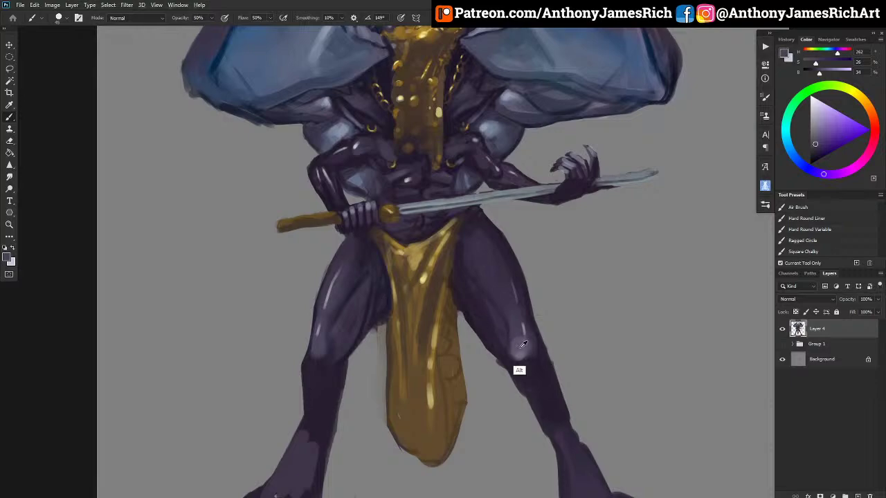
{"action": "left_click", "coordinate": [523, 344], "text": "alt"}
{"action": "left_click_drag", "start_coordinate": [512, 341], "coordinate": [510, 357]}
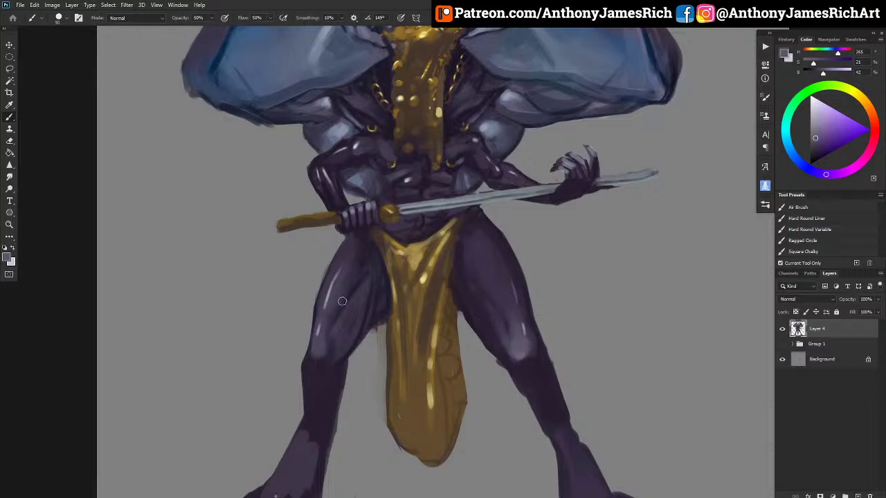
Touch up the outer edge of the left knee and thigh with the current purple-grey.
{"action": "left_click_drag", "start_coordinate": [312, 353], "coordinate": [319, 309]}
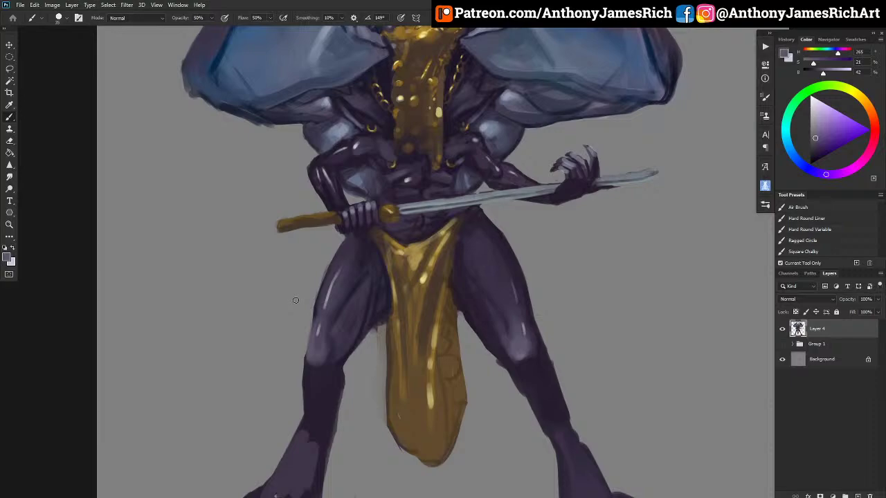
{"action": "left_click_drag", "start_coordinate": [296, 300], "coordinate": [334, 218]}
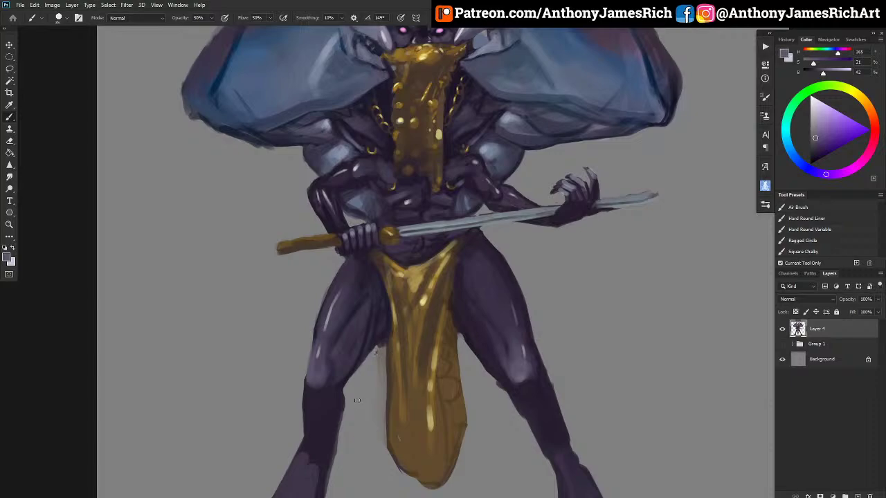
Lasso and delete stray paint below the left inner thigh, and cut the loincloth's left edge into a scalloped outline.
{"action": "key", "text": "l"}
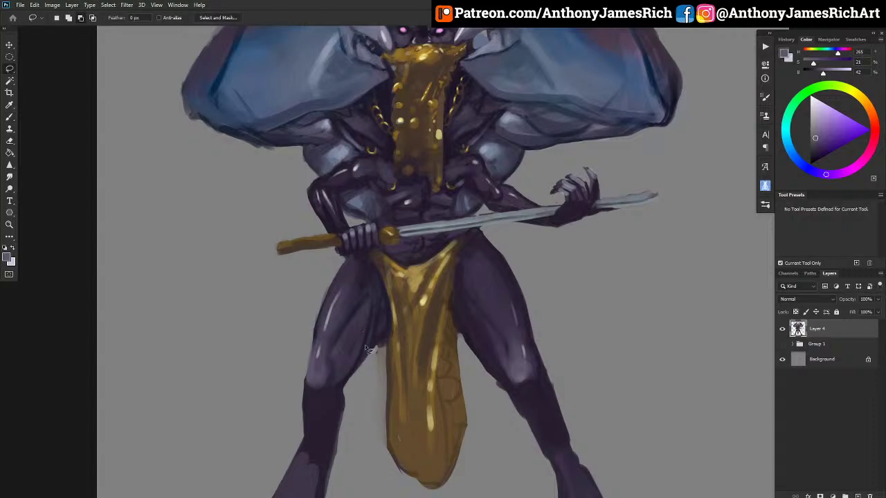
{"action": "mouse_move", "coordinate": [357, 374]}
{"action": "left_mouse_down"}
{"action": "mouse_move", "coordinate": [387, 333]}
{"action": "mouse_move", "coordinate": [385, 382]}
{"action": "mouse_move", "coordinate": [372, 394]}
{"action": "mouse_move", "coordinate": [360, 388]}
{"action": "left_mouse_up"}
{"action": "key", "text": "Delete"}
{"action": "key", "text": "ctrl+d"}
{"action": "mouse_move", "coordinate": [367, 415]}
{"action": "left_mouse_down"}
{"action": "mouse_move", "coordinate": [374, 464]}
{"action": "mouse_move", "coordinate": [389, 459]}
{"action": "mouse_move", "coordinate": [395, 382]}
{"action": "mouse_move", "coordinate": [375, 364]}
{"action": "left_mouse_up"}
{"action": "key", "text": "Delete"}
{"action": "key", "text": "ctrl+d"}
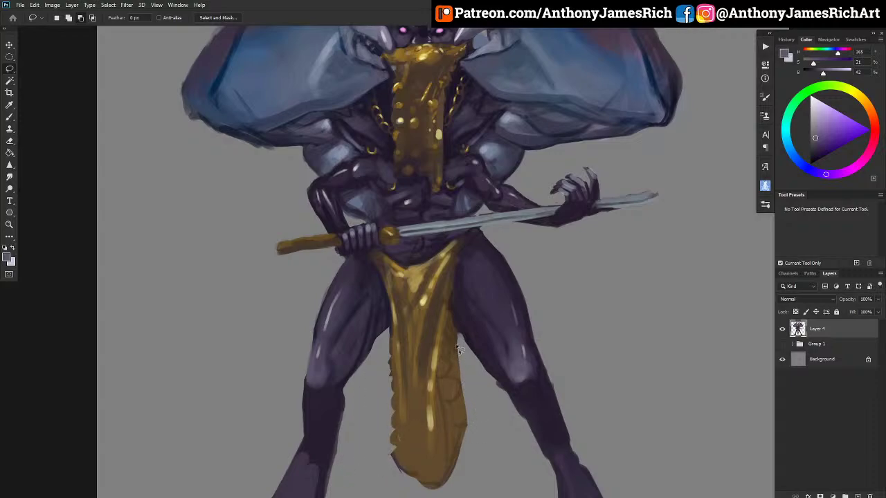
Cut the loincloth's right edge and bottom hem into ragged scallops with lasso deletions.
{"action": "mouse_move", "coordinate": [458, 378]}
{"action": "left_mouse_down"}
{"action": "mouse_move", "coordinate": [458, 451]}
{"action": "mouse_move", "coordinate": [440, 455]}
{"action": "mouse_move", "coordinate": [443, 469]}
{"action": "mouse_move", "coordinate": [431, 464]}
{"action": "mouse_move", "coordinate": [442, 488]}
{"action": "mouse_move", "coordinate": [421, 488]}
{"action": "mouse_move", "coordinate": [475, 477]}
{"action": "mouse_move", "coordinate": [483, 408]}
{"action": "mouse_move", "coordinate": [508, 408]}
{"action": "mouse_move", "coordinate": [461, 335]}
{"action": "left_mouse_up"}
{"action": "key", "text": "Delete"}
{"action": "key", "text": "ctrl+d"}
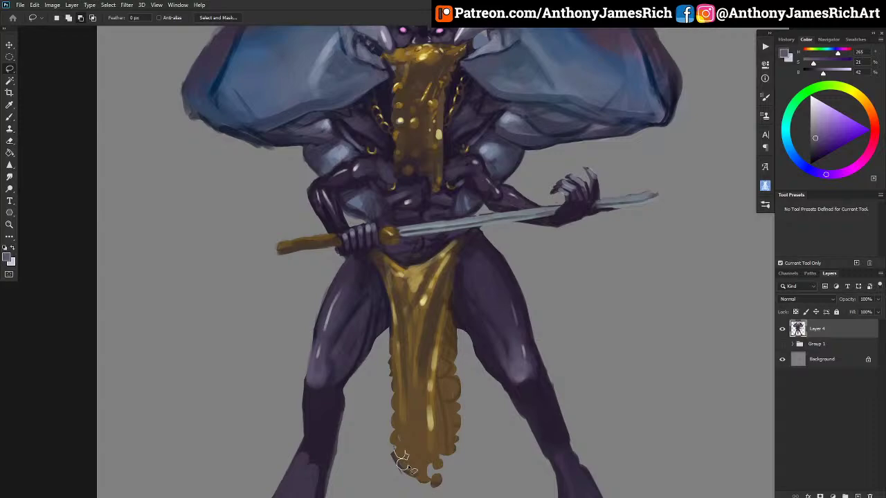
{"action": "mouse_move", "coordinate": [403, 462]}
{"action": "left_mouse_down"}
{"action": "mouse_move", "coordinate": [415, 483]}
{"action": "mouse_move", "coordinate": [391, 480]}
{"action": "mouse_move", "coordinate": [392, 451]}
{"action": "left_mouse_up"}
{"action": "key", "text": "ctrl+d"}
{"action": "scroll", "coordinate": [455, 371], "scroll_direction": "down", "scroll_amount": 3}
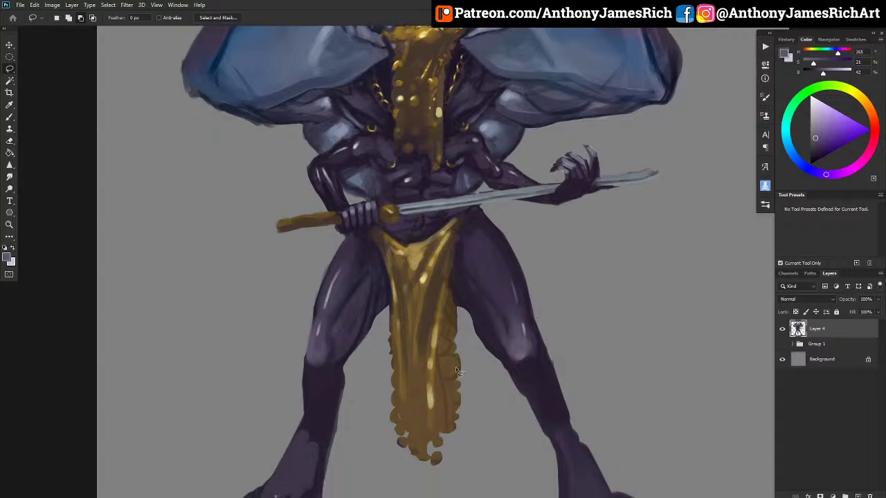
Trim the outer contours of the right hip and left thigh with lasso deletions.
{"action": "scroll", "coordinate": [454, 367], "scroll_direction": "up", "scroll_amount": 4}
{"action": "scroll", "coordinate": [452, 365], "scroll_direction": "up", "scroll_amount": 3}
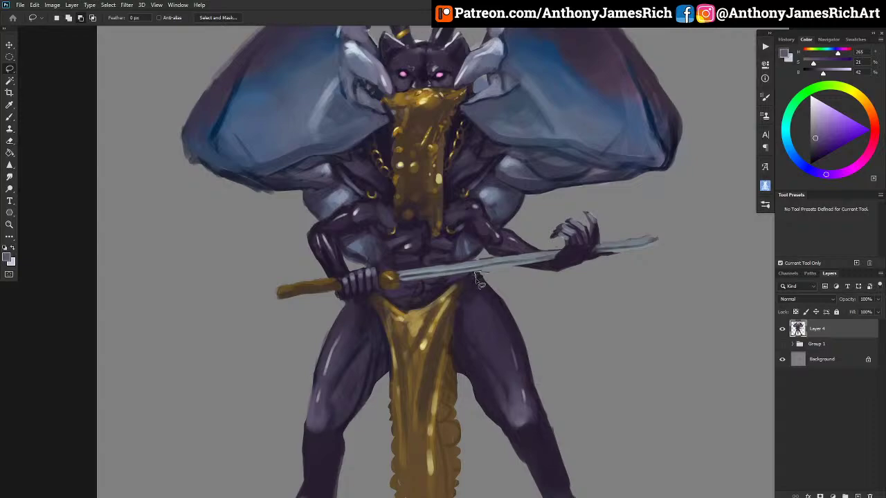
{"action": "mouse_move", "coordinate": [477, 274]}
{"action": "left_mouse_down"}
{"action": "mouse_move", "coordinate": [517, 337]}
{"action": "mouse_move", "coordinate": [540, 398]}
{"action": "mouse_move", "coordinate": [546, 331]}
{"action": "left_mouse_up"}
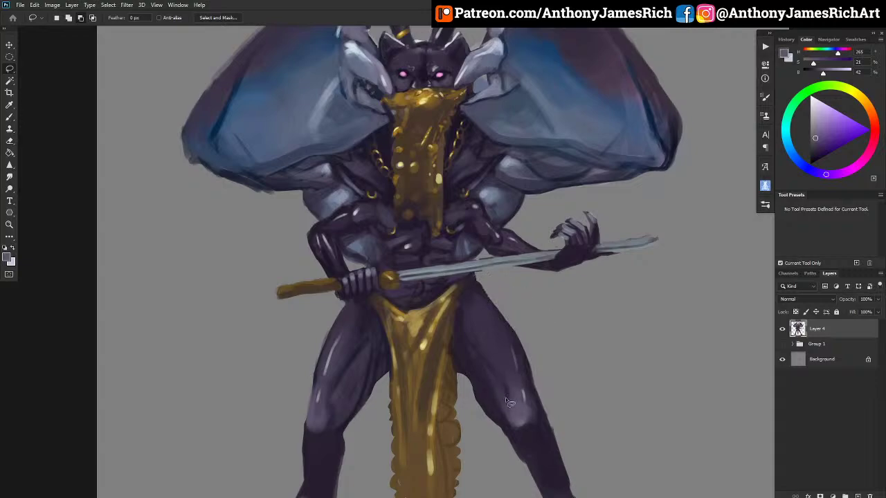
{"action": "key", "text": "ctrl+d"}
{"action": "scroll", "coordinate": [513, 391], "scroll_direction": "down", "scroll_amount": 4}
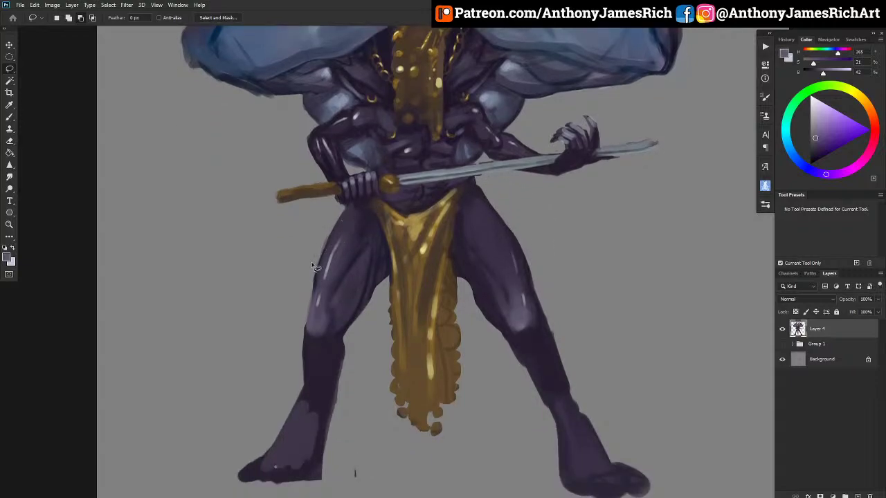
{"action": "mouse_move", "coordinate": [311, 239]}
{"action": "left_mouse_down"}
{"action": "mouse_move", "coordinate": [314, 259]}
{"action": "mouse_move", "coordinate": [350, 210]}
{"action": "mouse_move", "coordinate": [334, 202]}
{"action": "left_mouse_up"}
{"action": "key", "text": "ctrl+d"}
Reshape the left calf and heel and slim the right outer shin by deleting lassoed edges.
{"action": "mouse_move", "coordinate": [341, 372]}
{"action": "left_mouse_down"}
{"action": "mouse_move", "coordinate": [318, 481]}
{"action": "mouse_move", "coordinate": [336, 492]}
{"action": "mouse_move", "coordinate": [382, 471]}
{"action": "mouse_move", "coordinate": [360, 430]}
{"action": "left_mouse_up"}
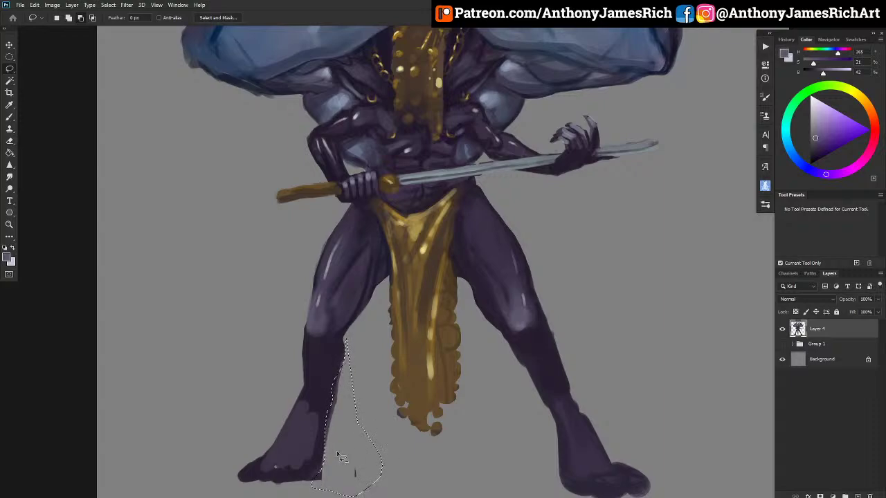
{"action": "key", "text": "ctrl+d"}
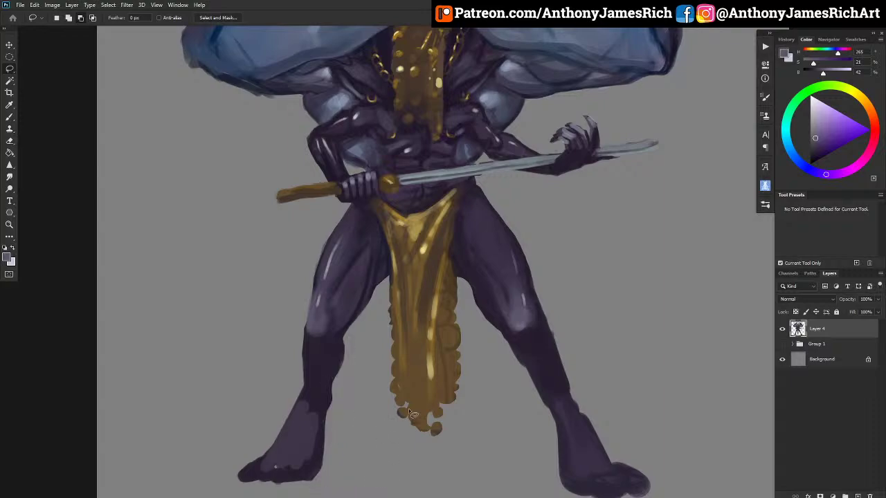
{"action": "left_click_drag", "start_coordinate": [554, 313], "coordinate": [577, 401]}
{"action": "left_click_drag", "start_coordinate": [571, 335], "coordinate": [572, 320]}
{"action": "key", "text": "ctrl+d"}
Clean up and slim the silhouettes of both horns by deleting lassoed areas around and between them.
{"action": "scroll", "coordinate": [518, 418], "scroll_direction": "up", "scroll_amount": 6}
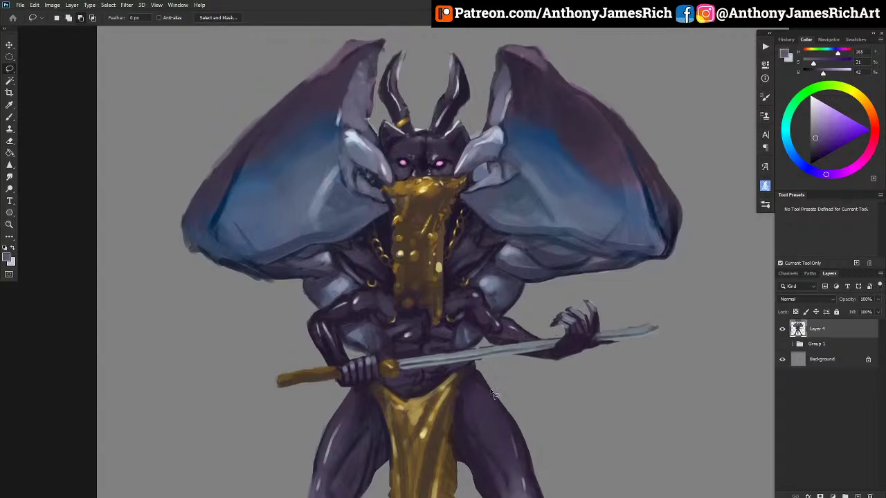
{"action": "scroll", "coordinate": [494, 395], "scroll_direction": "up", "scroll_amount": 2}
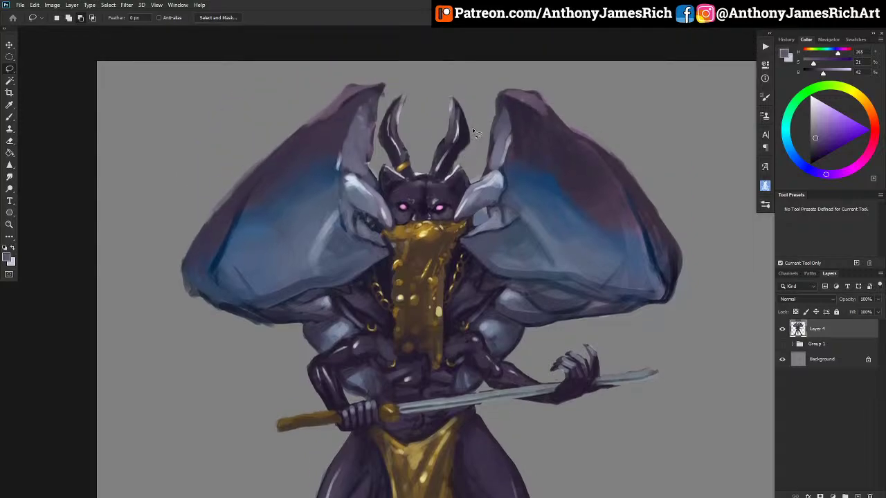
{"action": "mouse_move", "coordinate": [473, 140]}
{"action": "left_mouse_down"}
{"action": "mouse_move", "coordinate": [445, 182]}
{"action": "mouse_move", "coordinate": [471, 157]}
{"action": "mouse_move", "coordinate": [473, 131]}
{"action": "left_mouse_up"}
{"action": "key", "text": "Delete"}
{"action": "key", "text": "ctrl+d"}
{"action": "mouse_move", "coordinate": [429, 177]}
{"action": "left_mouse_down"}
{"action": "mouse_move", "coordinate": [453, 133]}
{"action": "mouse_move", "coordinate": [457, 104]}
{"action": "mouse_move", "coordinate": [440, 111]}
{"action": "mouse_move", "coordinate": [434, 131]}
{"action": "left_mouse_up"}
{"action": "key", "text": "ctrl+d"}
{"action": "mouse_move", "coordinate": [407, 145]}
{"action": "left_mouse_down"}
{"action": "mouse_move", "coordinate": [407, 90]}
{"action": "mouse_move", "coordinate": [404, 141]}
{"action": "left_mouse_up"}
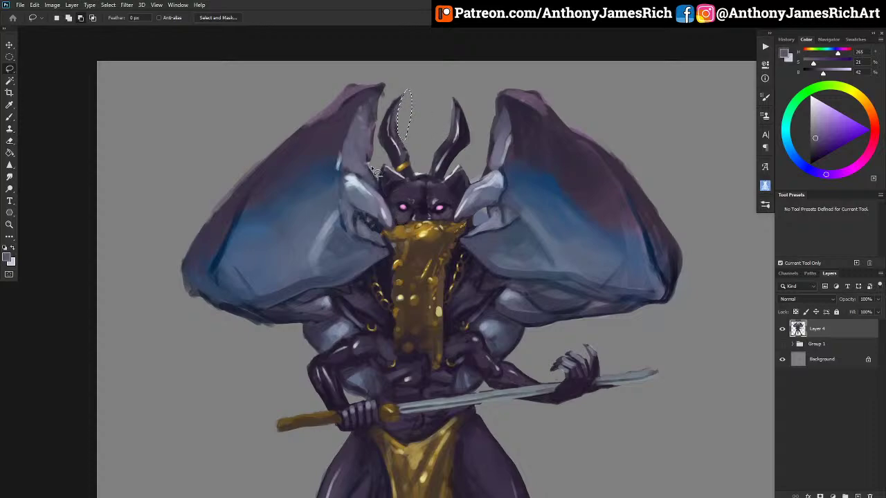
Trim the inner upper edges of both wings beside the horns with lasso deletions.
{"action": "mouse_move", "coordinate": [379, 129]}
{"action": "left_mouse_down"}
{"action": "mouse_move", "coordinate": [379, 79]}
{"action": "mouse_move", "coordinate": [392, 92]}
{"action": "mouse_move", "coordinate": [372, 144]}
{"action": "mouse_move", "coordinate": [379, 79]}
{"action": "mouse_move", "coordinate": [389, 97]}
{"action": "mouse_move", "coordinate": [371, 169]}
{"action": "left_mouse_up"}
{"action": "key", "text": "ctrl+d"}
{"action": "key", "text": "ctrl+d"}
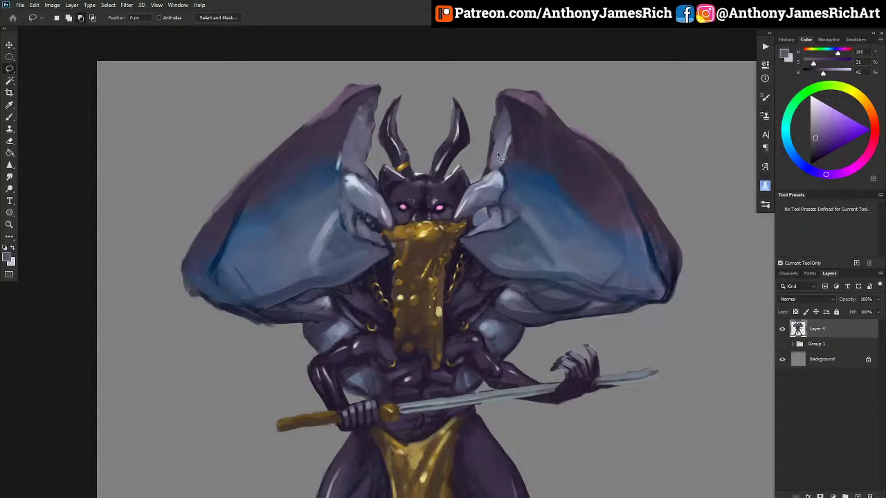
{"action": "mouse_move", "coordinate": [477, 163]}
{"action": "left_mouse_down"}
{"action": "mouse_move", "coordinate": [474, 189]}
{"action": "mouse_move", "coordinate": [490, 176]}
{"action": "mouse_move", "coordinate": [495, 91]}
{"action": "mouse_move", "coordinate": [471, 161]}
{"action": "mouse_move", "coordinate": [475, 188]}
{"action": "mouse_move", "coordinate": [490, 177]}
{"action": "mouse_move", "coordinate": [497, 139]}
{"action": "left_mouse_up"}
{"action": "key", "text": "Return"}
{"action": "mouse_move", "coordinate": [502, 107]}
{"action": "left_mouse_down"}
{"action": "mouse_move", "coordinate": [496, 97]}
{"action": "mouse_move", "coordinate": [467, 169]}
{"action": "left_mouse_up"}
{"action": "key", "text": "Delete"}
{"action": "key", "text": "ctrl+d"}
Lasso and remove the rough paint at the lower outer tip of the left wing.
{"action": "scroll", "coordinate": [553, 221], "scroll_direction": "down", "scroll_amount": 2}
{"action": "scroll", "coordinate": [553, 227], "scroll_direction": "down", "scroll_amount": 7}
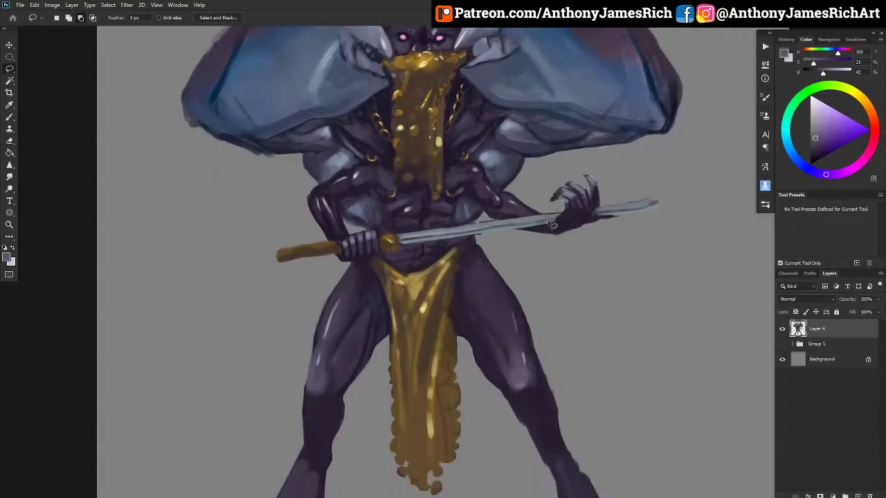
{"action": "scroll", "coordinate": [550, 223], "scroll_direction": "down", "scroll_amount": 1}
{"action": "scroll", "coordinate": [551, 223], "scroll_direction": "up", "scroll_amount": 4}
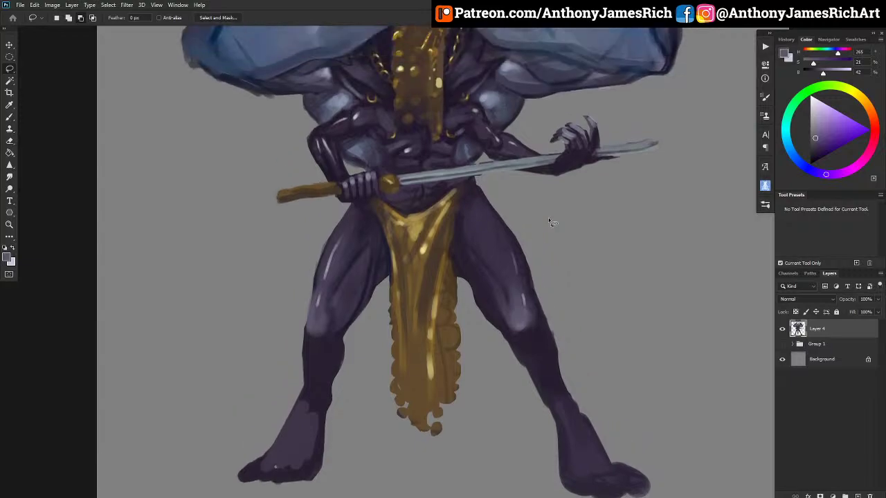
{"action": "scroll", "coordinate": [552, 221], "scroll_direction": "up", "scroll_amount": 5}
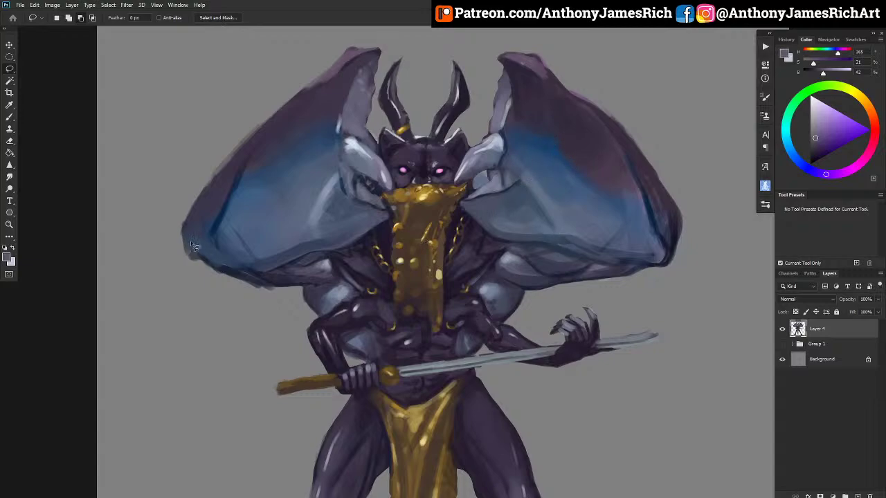
{"action": "mouse_move", "coordinate": [199, 280]}
{"action": "left_mouse_down"}
{"action": "mouse_move", "coordinate": [206, 273]}
{"action": "mouse_move", "coordinate": [184, 246]}
{"action": "mouse_move", "coordinate": [167, 264]}
{"action": "left_mouse_up"}
{"action": "key", "text": "ctrl+d"}
Darken the gaps around the wing claws beside the face with sampled dark blue and dark purple.
{"action": "key", "text": "b"}
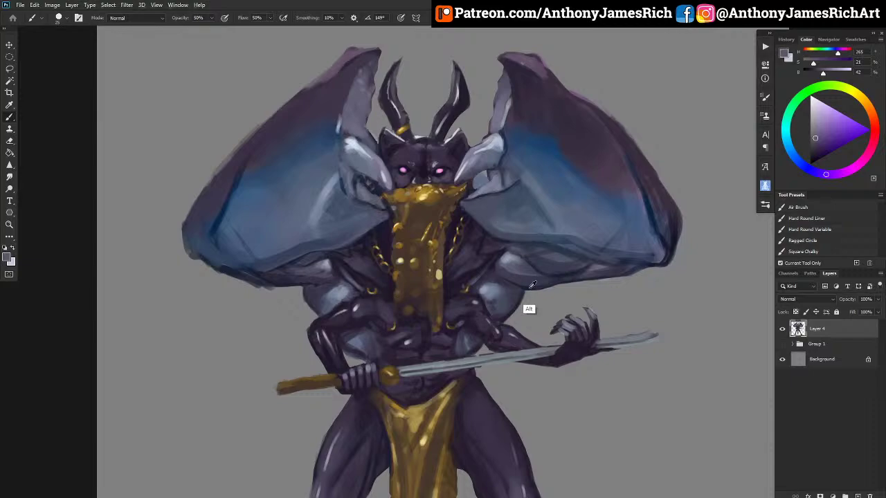
{"action": "left_click", "coordinate": [515, 250], "text": "alt"}
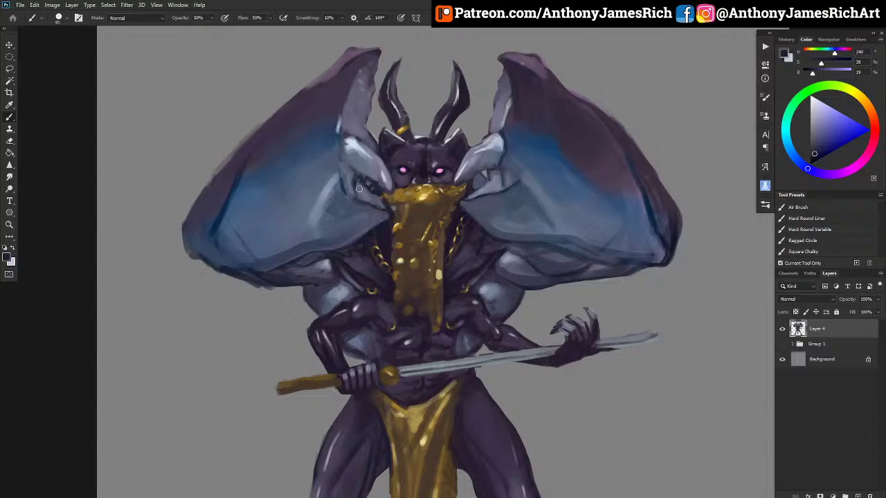
{"action": "left_click", "coordinate": [501, 163], "text": "alt"}
{"action": "left_click", "coordinate": [491, 259], "text": "alt"}
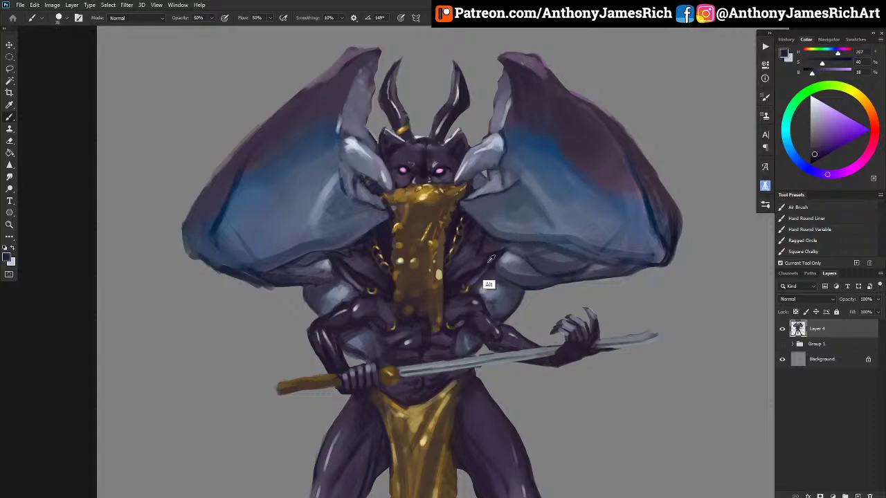
{"action": "left_click", "coordinate": [487, 168], "text": "alt"}
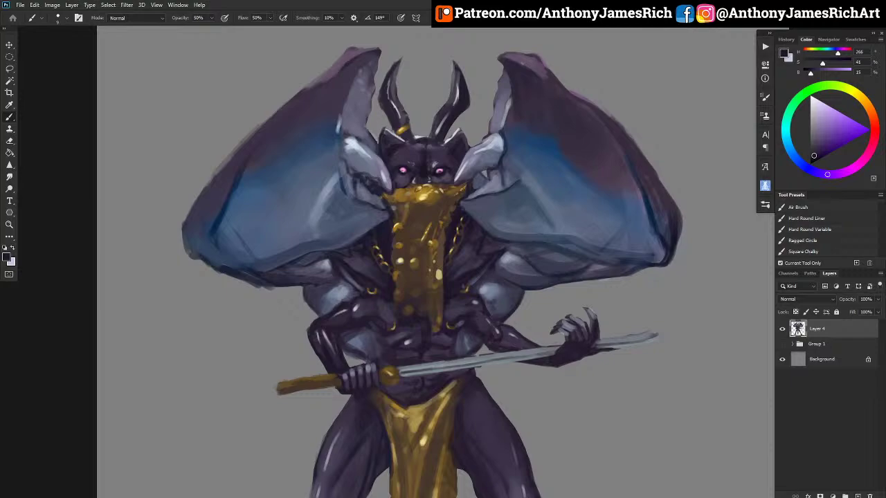
Paint a near-white patch on the crown of the head and extend the horn bases over the forehead in dark purple.
{"action": "key", "text": "bracketright"}
{"action": "key", "text": "bracketright"}
{"action": "key", "text": "bracketright"}
{"action": "key", "text": "bracketright"}
{"action": "key", "text": "bracketright"}
{"action": "left_click", "coordinate": [419, 137], "text": "alt"}
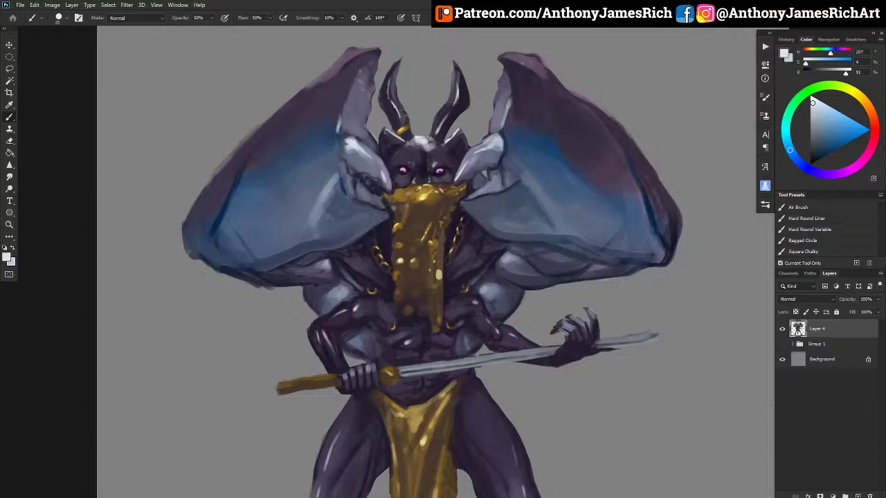
{"action": "left_click", "coordinate": [406, 143], "text": "alt"}
{"action": "mouse_move", "coordinate": [416, 148]}
{"action": "left_mouse_down"}
{"action": "mouse_move", "coordinate": [441, 139]}
{"action": "mouse_move", "coordinate": [431, 142]}
{"action": "mouse_move", "coordinate": [435, 127]}
{"action": "mouse_move", "coordinate": [428, 138]}
{"action": "mouse_move", "coordinate": [410, 125]}
{"action": "mouse_move", "coordinate": [415, 142]}
{"action": "mouse_move", "coordinate": [399, 104]}
{"action": "left_mouse_up"}
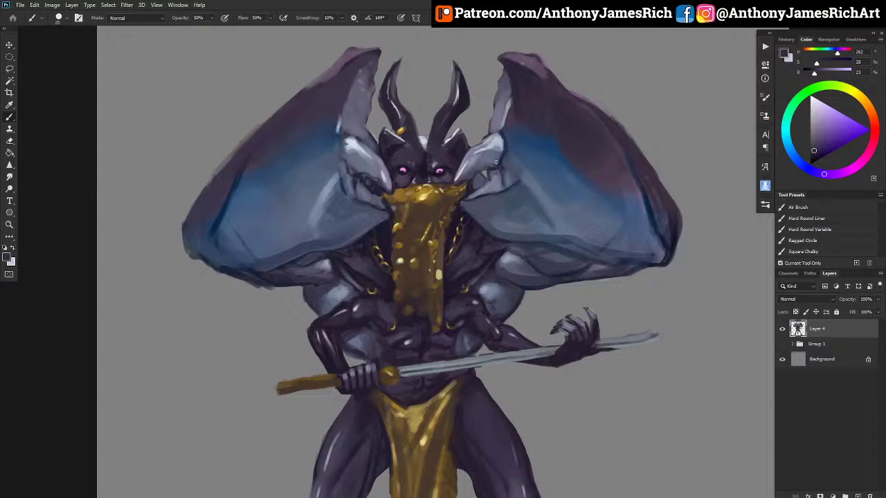
Mute the pale highlights on the rounded forms below both wings with sampled dark blue-grey.
{"action": "scroll", "coordinate": [495, 161], "scroll_direction": "down", "scroll_amount": 3}
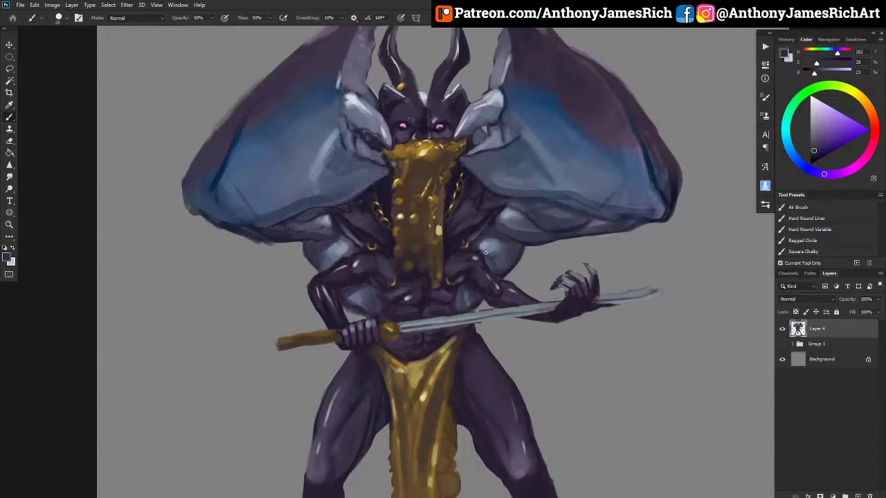
{"action": "left_click", "coordinate": [491, 253], "text": "alt"}
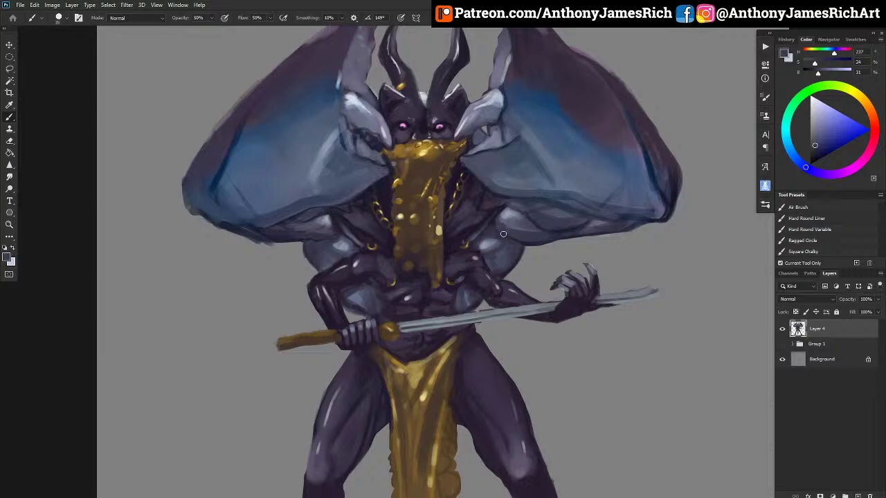
Darken the lower legs just below both knees with sampled dark purple.
{"action": "scroll", "coordinate": [449, 220], "scroll_direction": "down", "scroll_amount": 2}
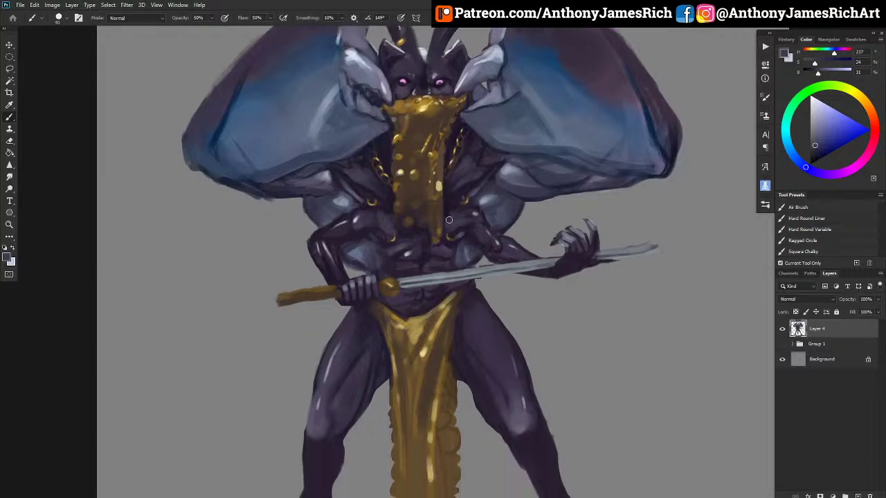
{"action": "scroll", "coordinate": [448, 220], "scroll_direction": "down", "scroll_amount": 6}
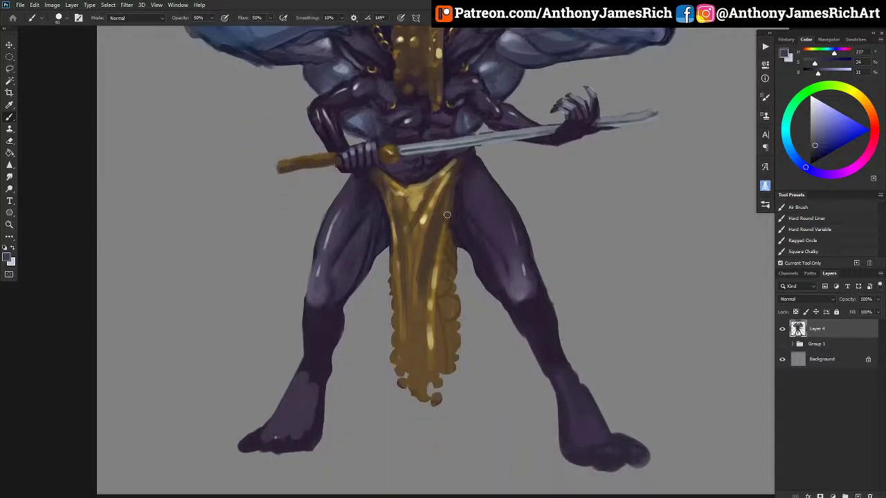
{"action": "scroll", "coordinate": [447, 215], "scroll_direction": "down", "scroll_amount": 1}
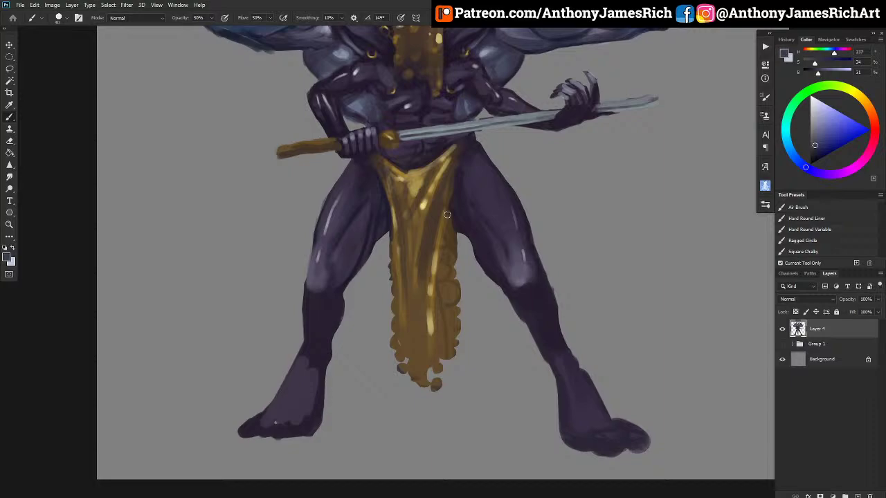
{"action": "left_click", "coordinate": [337, 159], "text": "alt"}
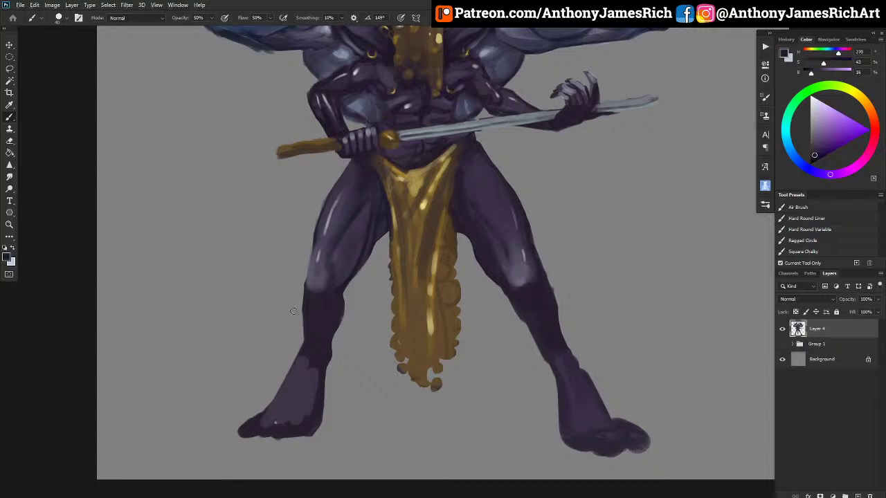
{"action": "mouse_move", "coordinate": [305, 306]}
{"action": "left_mouse_down"}
{"action": "mouse_move", "coordinate": [305, 285]}
{"action": "mouse_move", "coordinate": [315, 336]}
{"action": "mouse_move", "coordinate": [338, 293]}
{"action": "mouse_move", "coordinate": [322, 317]}
{"action": "mouse_move", "coordinate": [335, 298]}
{"action": "mouse_move", "coordinate": [335, 326]}
{"action": "mouse_move", "coordinate": [341, 302]}
{"action": "left_mouse_up"}
{"action": "mouse_move", "coordinate": [509, 291]}
{"action": "left_mouse_down"}
{"action": "mouse_move", "coordinate": [529, 331]}
{"action": "mouse_move", "coordinate": [524, 322]}
{"action": "left_mouse_up"}
Paint calf muscle forms below both knees with purple-grey sampled from the left knee.
{"action": "left_click", "coordinate": [319, 275], "text": "alt"}
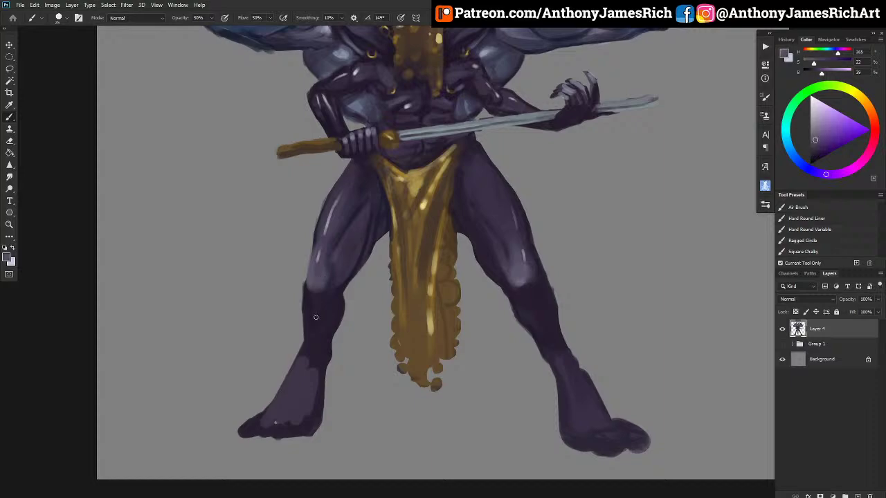
{"action": "left_click_drag", "start_coordinate": [336, 299], "coordinate": [319, 332]}
{"action": "mouse_move", "coordinate": [515, 305]}
{"action": "left_mouse_down"}
{"action": "mouse_move", "coordinate": [524, 306]}
{"action": "mouse_move", "coordinate": [520, 298]}
{"action": "mouse_move", "coordinate": [530, 310]}
{"action": "mouse_move", "coordinate": [518, 299]}
{"action": "left_mouse_up"}
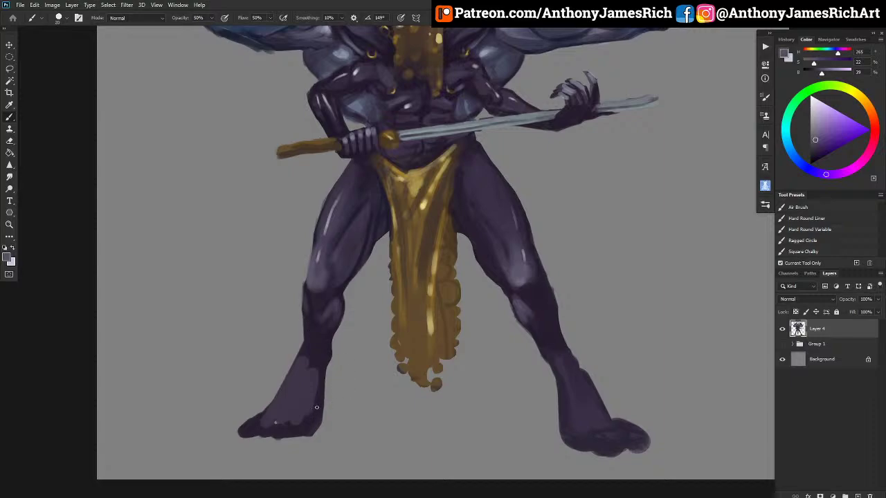
{"action": "scroll", "coordinate": [312, 416], "scroll_direction": "up", "scroll_amount": 8}
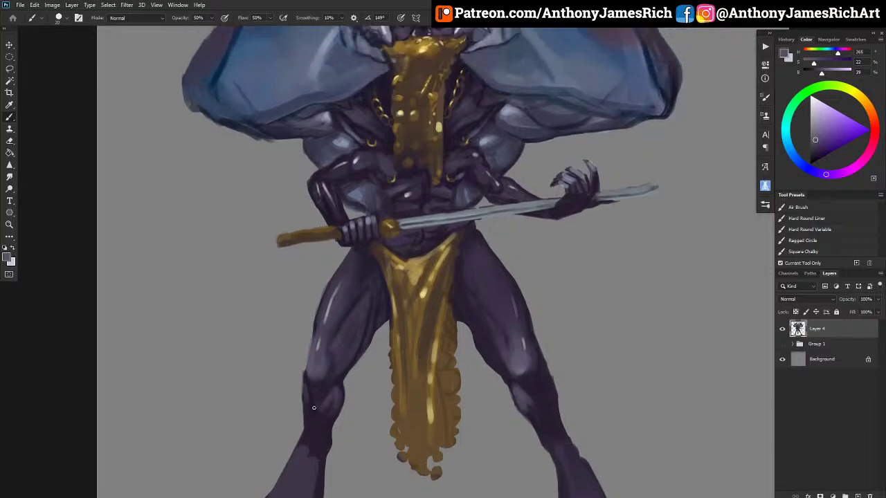
{"action": "scroll", "coordinate": [319, 399], "scroll_direction": "down", "scroll_amount": 5}
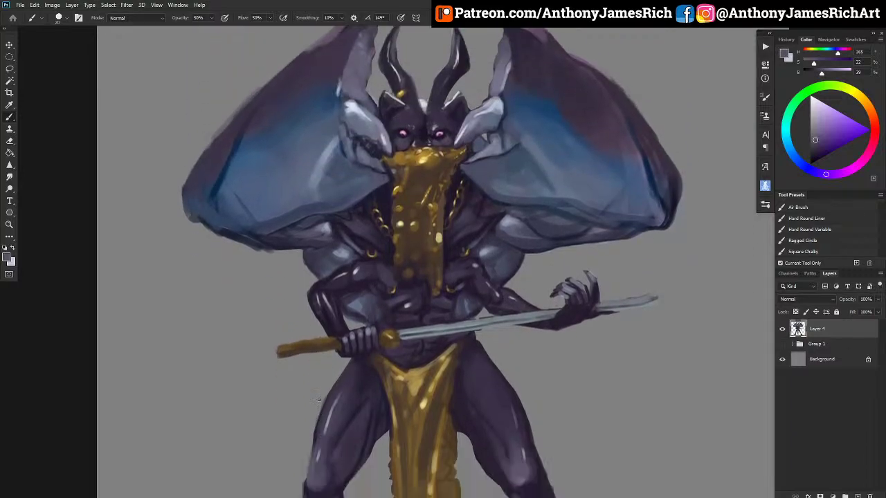
{"action": "scroll", "coordinate": [319, 398], "scroll_direction": "down", "scroll_amount": 3}
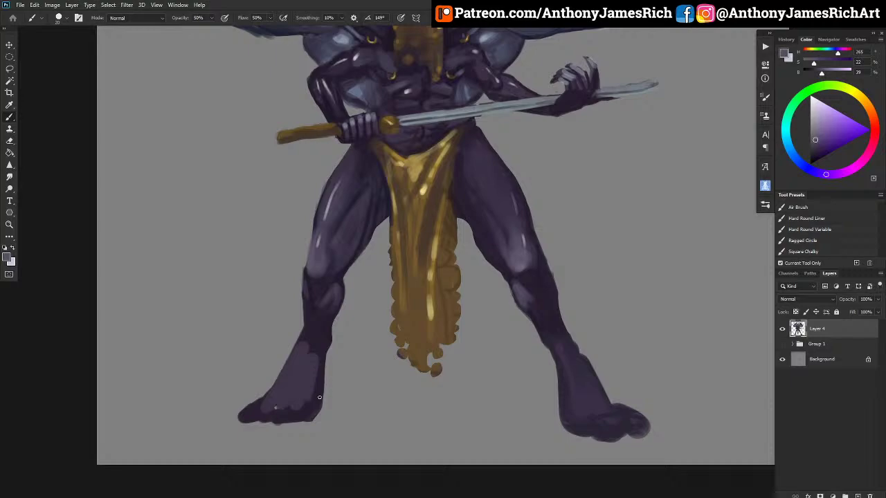
Paint out the left foot's toe highlights and block in a blue hoof patch at 100% opacity using blue sampled from the wing.
{"action": "key", "text": "ctrl+minus"}
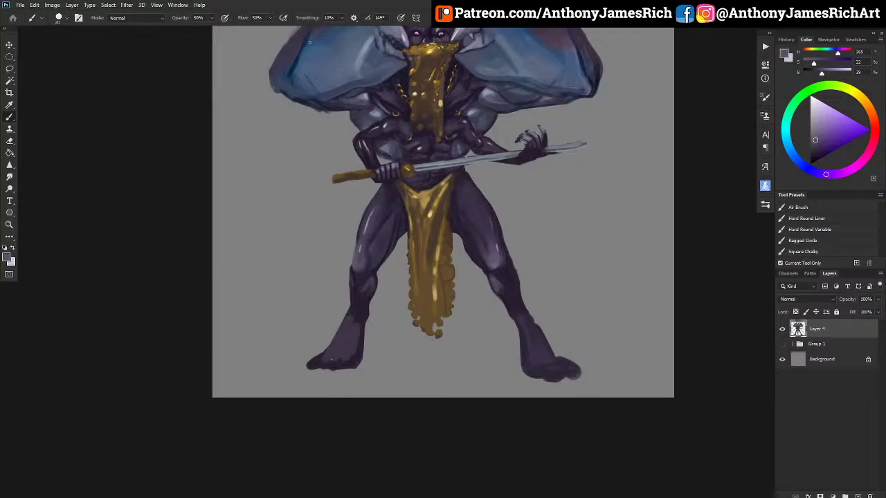
{"action": "left_click", "coordinate": [401, 99], "text": "alt"}
{"action": "left_click", "coordinate": [403, 74], "text": "alt"}
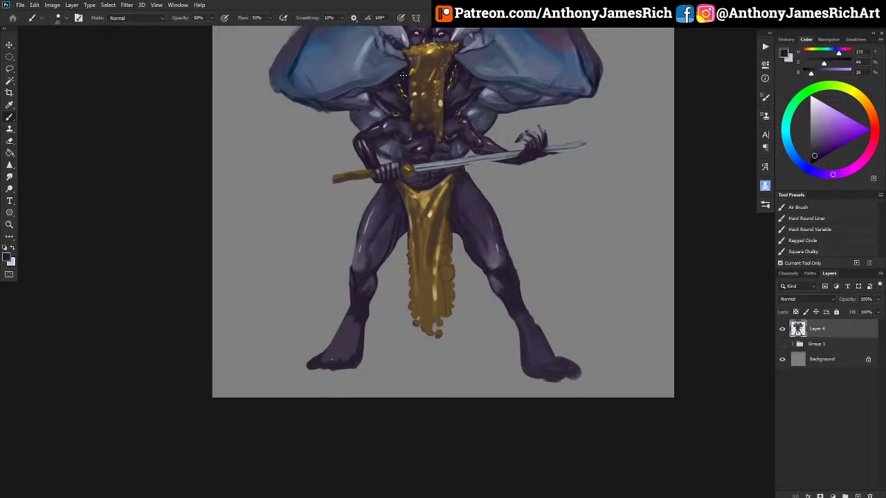
{"action": "left_click", "coordinate": [336, 348], "text": "alt"}
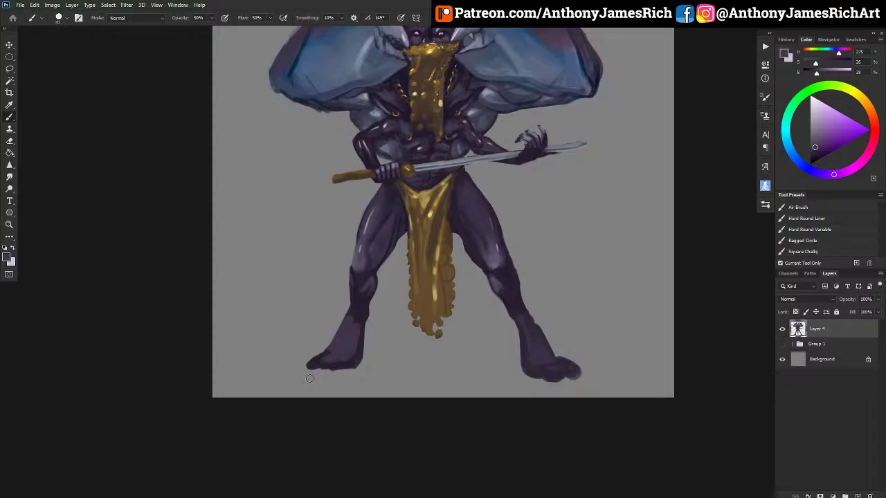
{"action": "key", "text": "0"}
{"action": "left_click", "coordinate": [313, 51], "text": "alt"}
{"action": "mouse_move", "coordinate": [344, 346]}
{"action": "left_mouse_down"}
{"action": "mouse_move", "coordinate": [315, 366]}
{"action": "mouse_move", "coordinate": [328, 353]}
{"action": "left_mouse_up"}
Outline the left hoof in sampled dark purple and restate the blue on its front toe.
{"action": "left_click", "coordinate": [400, 103], "text": "alt"}
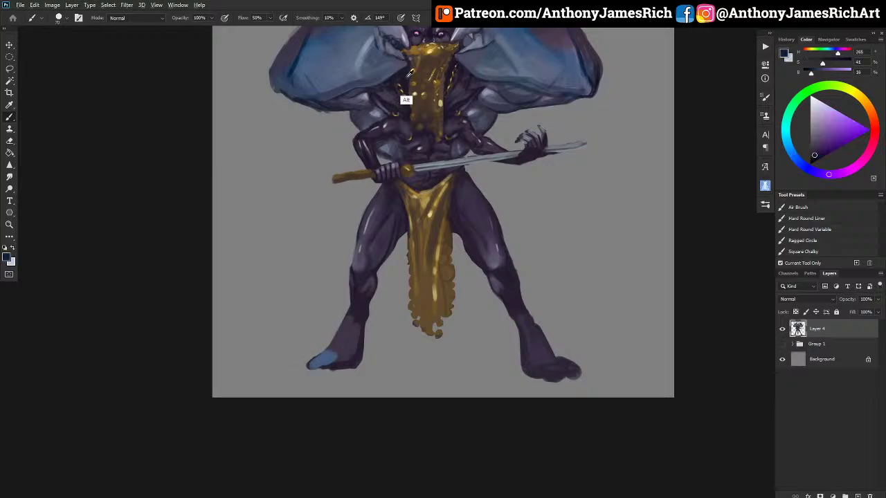
{"action": "mouse_move", "coordinate": [321, 357]}
{"action": "left_mouse_down"}
{"action": "mouse_move", "coordinate": [311, 371]}
{"action": "mouse_move", "coordinate": [359, 371]}
{"action": "mouse_move", "coordinate": [362, 348]}
{"action": "left_mouse_up"}
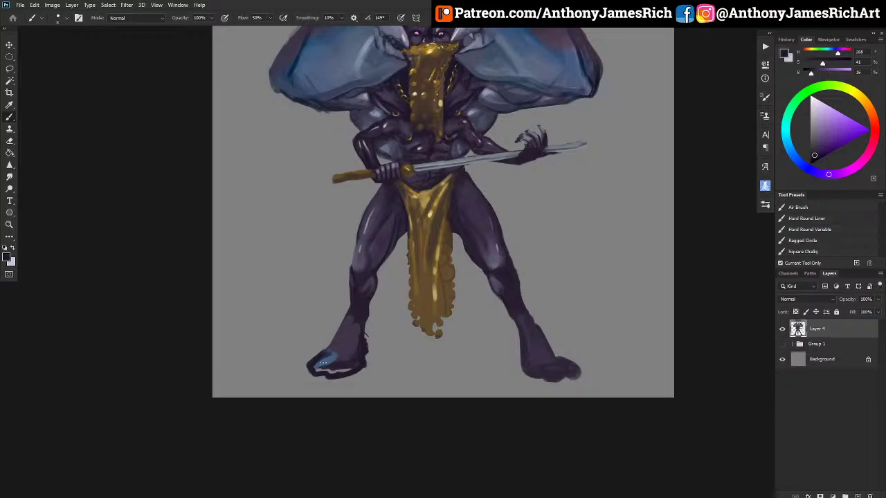
{"action": "left_click", "coordinate": [323, 361], "text": "alt"}
{"action": "left_click_drag", "start_coordinate": [328, 352], "coordinate": [316, 362]}
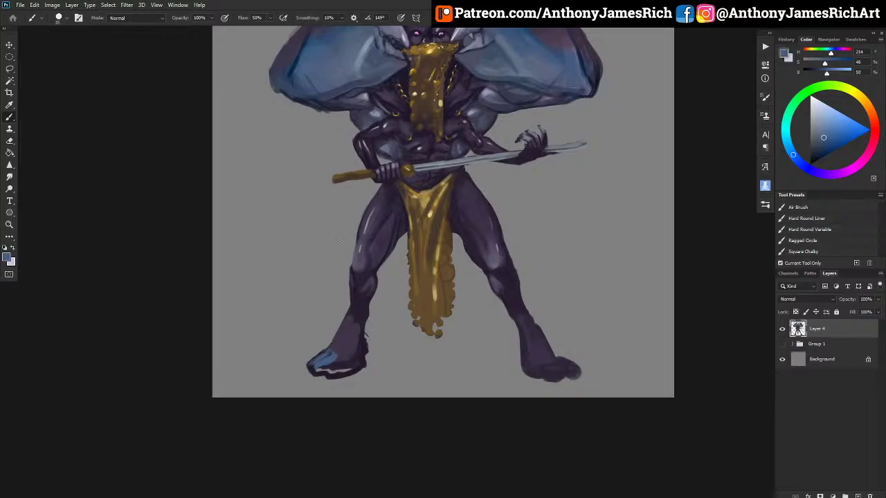
Fill the rear half of the left hoof with grey-blue sampled from the wing.
{"action": "key", "text": "ctrl+0"}
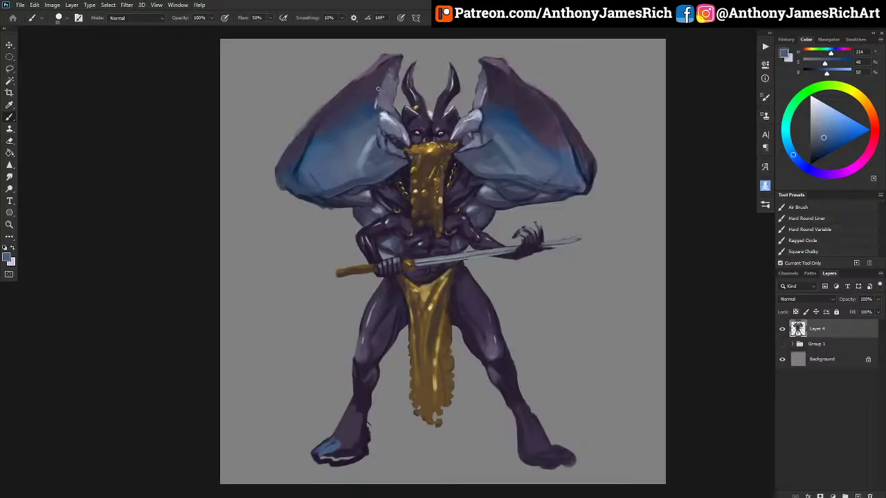
{"action": "left_click", "coordinate": [358, 95], "text": "alt"}
{"action": "left_click", "coordinate": [356, 147], "text": "alt"}
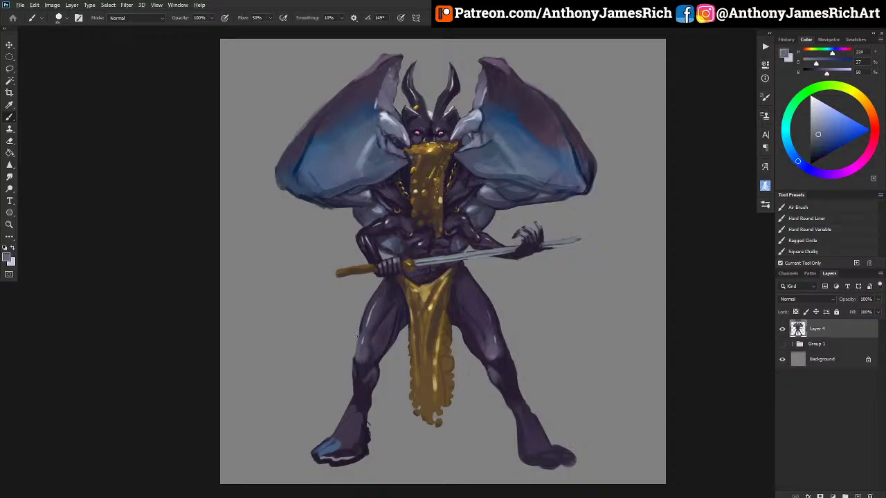
{"action": "left_click_drag", "start_coordinate": [321, 457], "coordinate": [360, 451]}
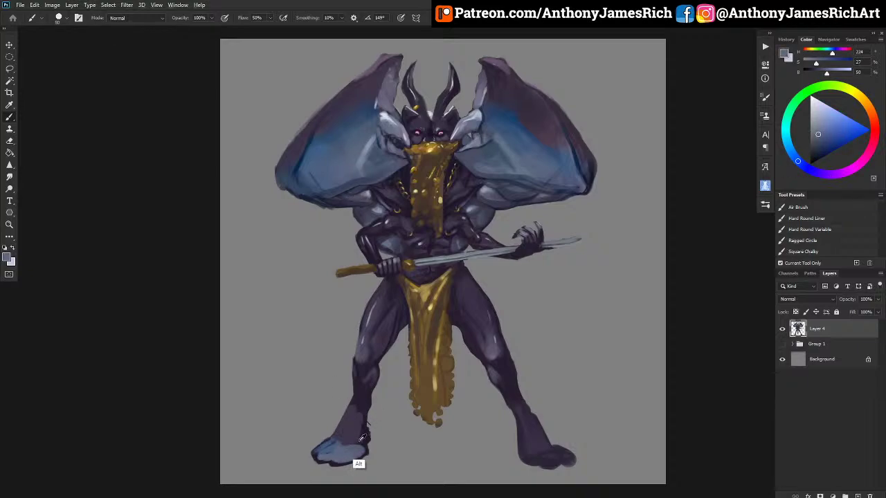
Paint dark purple fur strands over the top of the left hoof and near-white highlights on its front toe.
{"action": "left_click", "coordinate": [358, 463], "text": "alt"}
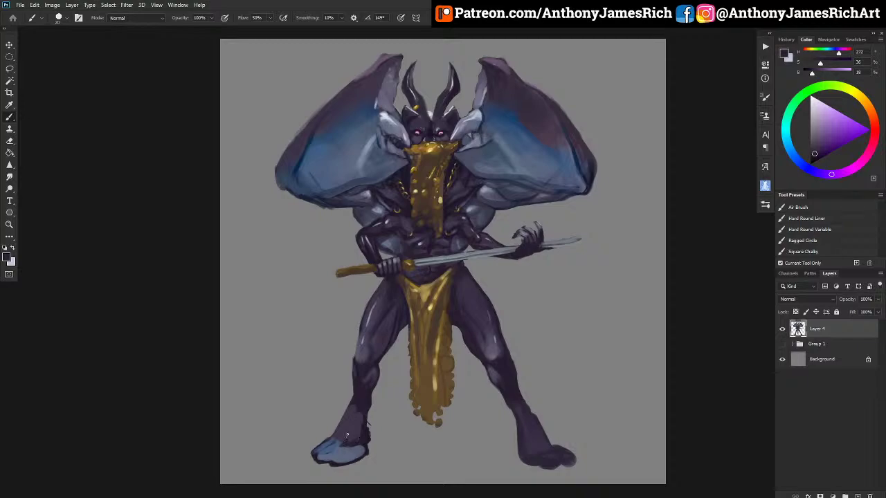
{"action": "mouse_move", "coordinate": [346, 434]}
{"action": "left_mouse_down"}
{"action": "mouse_move", "coordinate": [335, 433]}
{"action": "mouse_move", "coordinate": [322, 454]}
{"action": "left_mouse_up"}
{"action": "left_click", "coordinate": [324, 458], "text": "alt"}
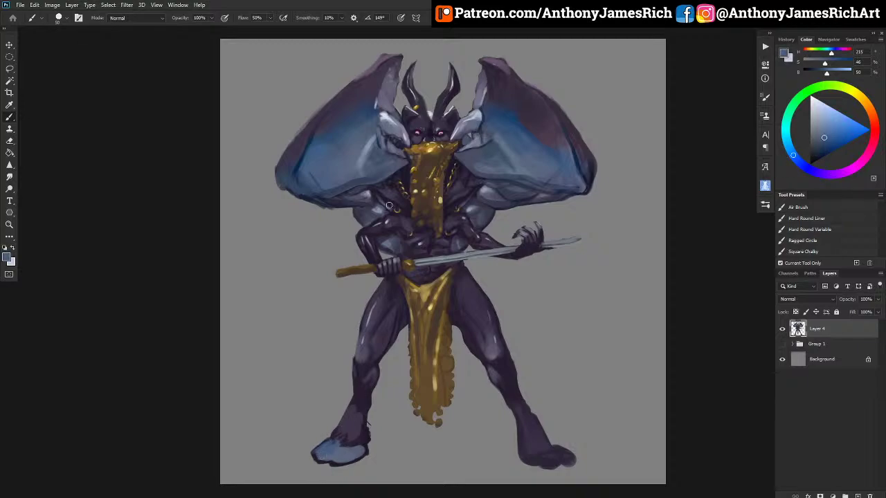
{"action": "left_click", "coordinate": [372, 168], "text": "alt"}
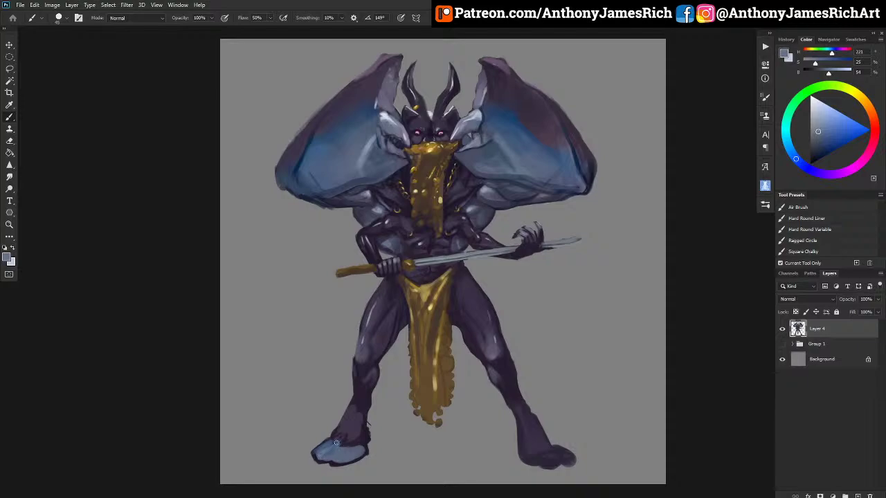
{"action": "left_click", "coordinate": [385, 114], "text": "alt"}
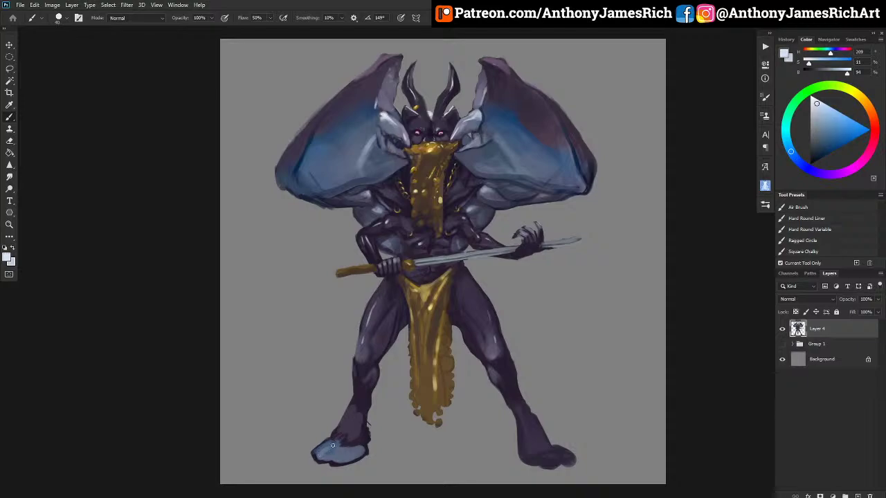
{"action": "left_click_drag", "start_coordinate": [317, 454], "coordinate": [322, 458]}
Shade the rear half of the left hoof beneath the fur with dark blue sampled from the wing edge.
{"action": "left_click", "coordinate": [363, 447], "text": "alt"}
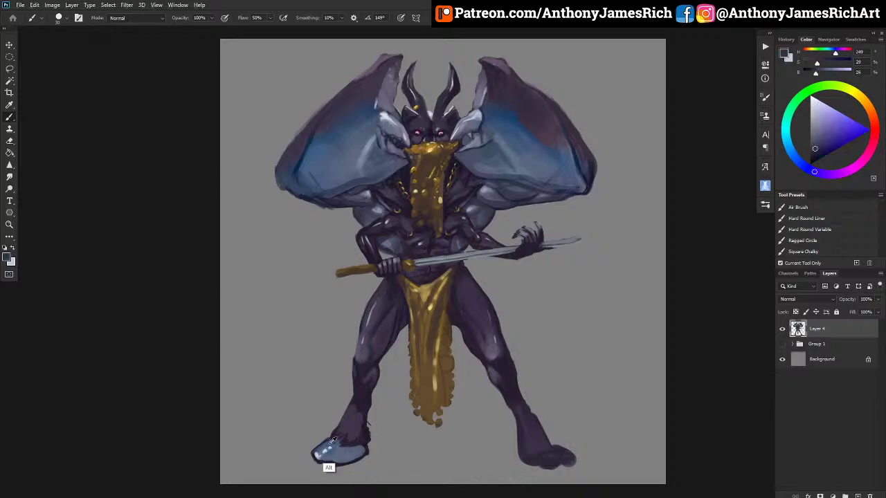
{"action": "left_click", "coordinate": [333, 441], "text": "alt"}
{"action": "key", "text": "]"}
{"action": "key", "text": "]"}
{"action": "key", "text": "]"}
{"action": "key", "text": "]"}
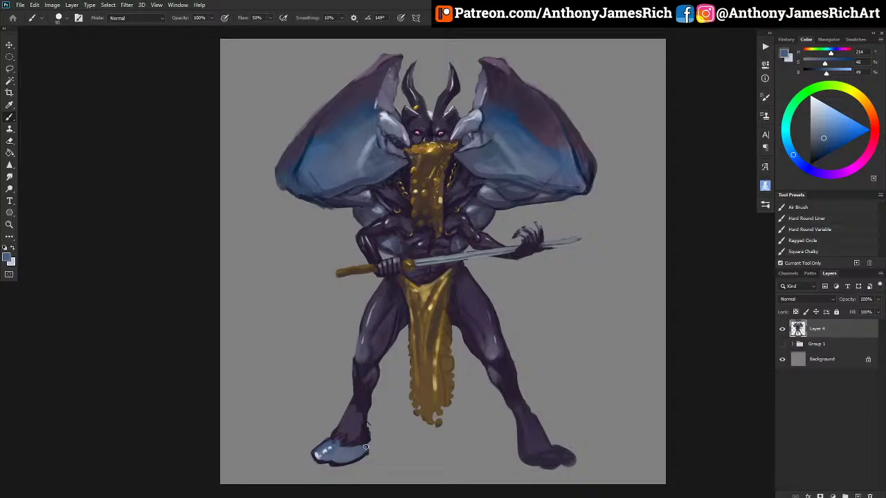
{"action": "left_click", "coordinate": [581, 193], "text": "alt"}
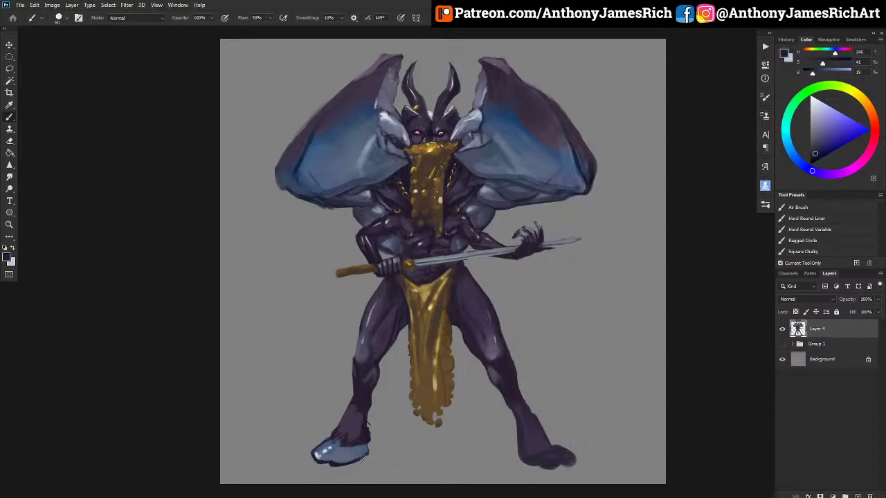
{"action": "mouse_move", "coordinate": [356, 444]}
{"action": "left_mouse_down"}
{"action": "mouse_move", "coordinate": [361, 460]}
{"action": "mouse_move", "coordinate": [340, 445]}
{"action": "left_mouse_up"}
Cover the right foot's toes with dark purple sampled from the left hoof.
{"action": "left_click", "coordinate": [338, 460], "text": "alt"}
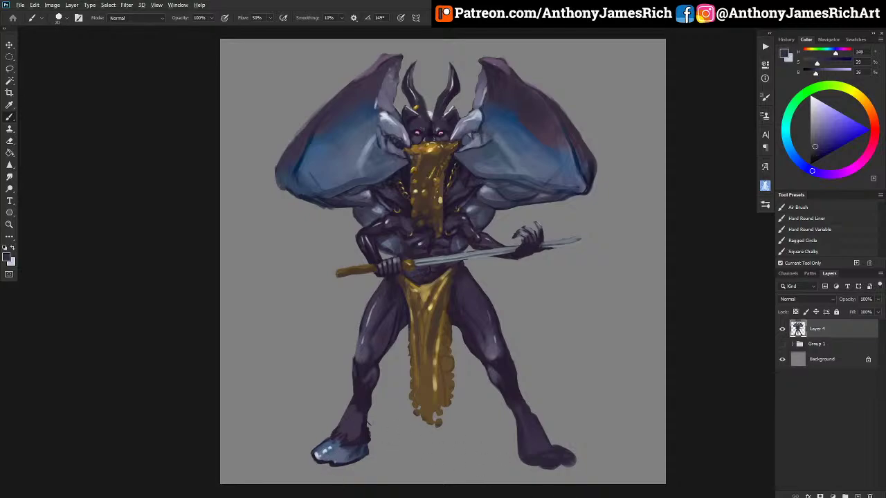
{"action": "key", "text": "bracketleft"}
{"action": "left_click_drag", "start_coordinate": [521, 452], "coordinate": [526, 464]}
{"action": "left_click", "coordinate": [325, 448], "text": "alt"}
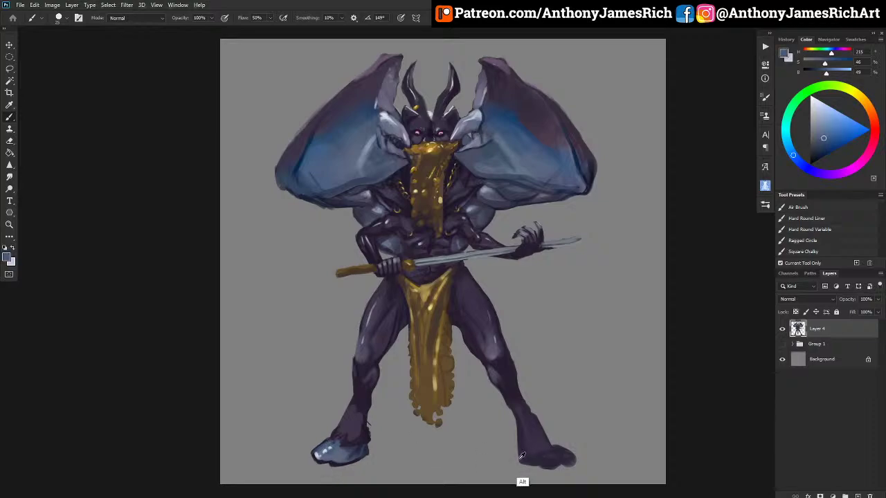
{"action": "left_click", "coordinate": [335, 461], "text": "alt"}
{"action": "mouse_move", "coordinate": [522, 457]}
{"action": "left_mouse_down"}
{"action": "mouse_move", "coordinate": [573, 464]}
{"action": "mouse_move", "coordinate": [551, 448]}
{"action": "mouse_move", "coordinate": [572, 457]}
{"action": "mouse_move", "coordinate": [541, 464]}
{"action": "mouse_move", "coordinate": [552, 449]}
{"action": "mouse_move", "coordinate": [526, 460]}
{"action": "left_mouse_up"}
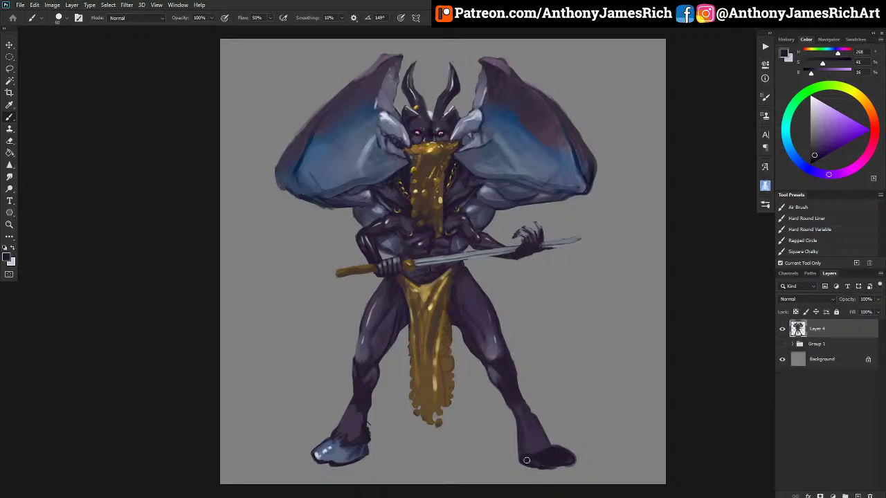
Paint the right foot as a hoof in blue and grey-blue, sampling the blue from the left hoof.
{"action": "key", "text": "alt"}
{"action": "left_click", "coordinate": [326, 446], "text": "alt"}
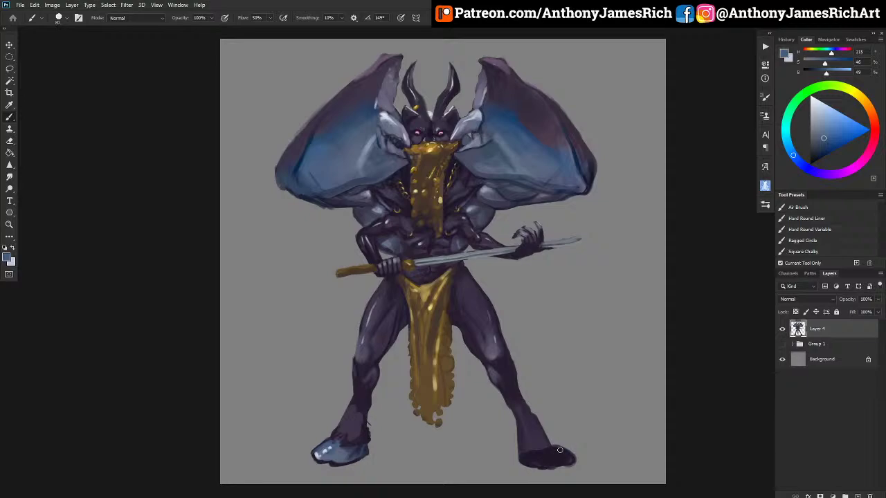
{"action": "mouse_move", "coordinate": [560, 450]}
{"action": "left_mouse_down"}
{"action": "mouse_move", "coordinate": [569, 456]}
{"action": "mouse_move", "coordinate": [527, 457]}
{"action": "mouse_move", "coordinate": [544, 455]}
{"action": "left_mouse_up"}
{"action": "left_click", "coordinate": [530, 454], "text": "alt"}
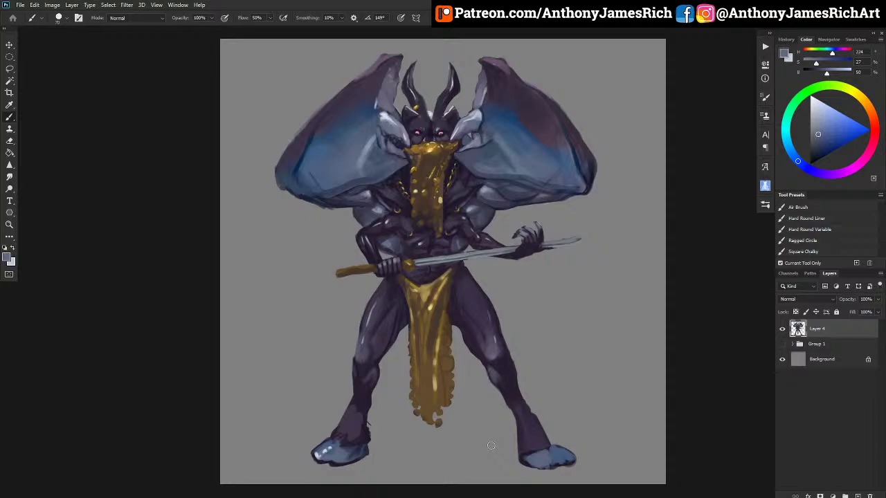
Add pale highlights to the outer toe of the right hoof using the left hoof's highlight colour.
{"action": "left_click", "coordinate": [315, 455], "text": "alt"}
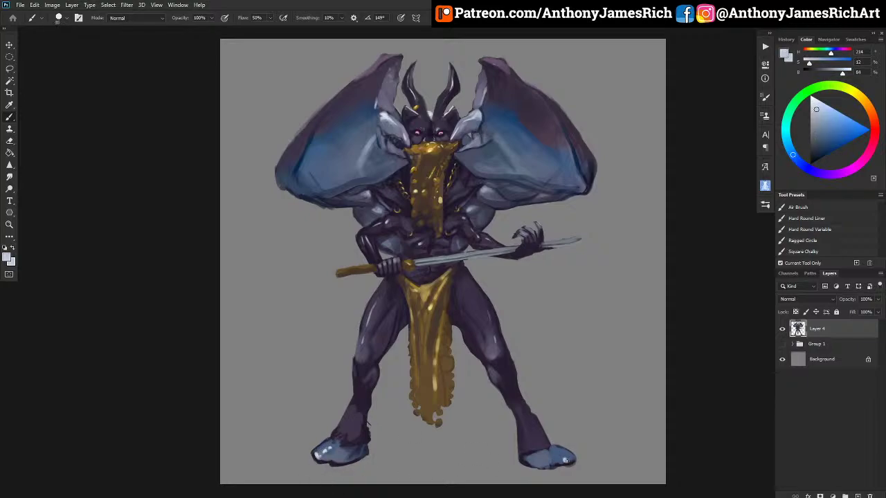
{"action": "left_click_drag", "start_coordinate": [566, 461], "coordinate": [556, 454]}
{"action": "key", "text": "]"}
Paint a ragged dark purple fur edge over the right hoof and touch up the hoof's inner side with sampled blue.
{"action": "left_click", "coordinate": [529, 445], "text": "alt"}
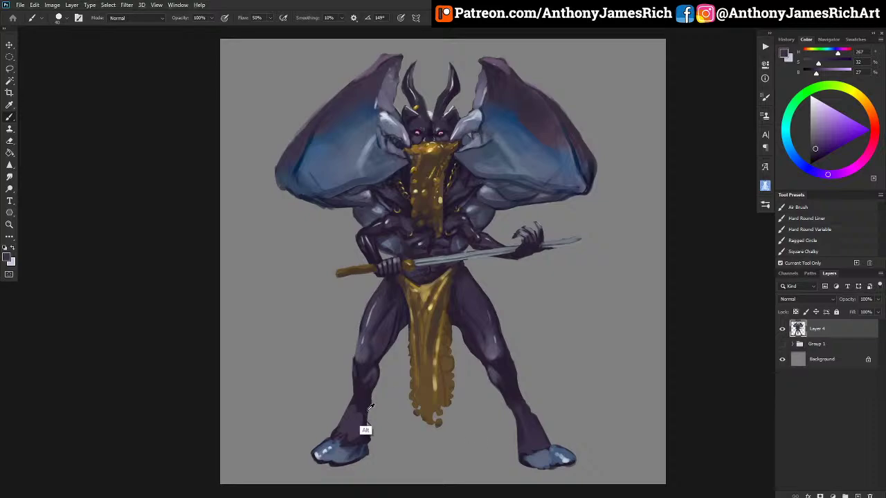
{"action": "left_click", "coordinate": [369, 439], "text": "alt"}
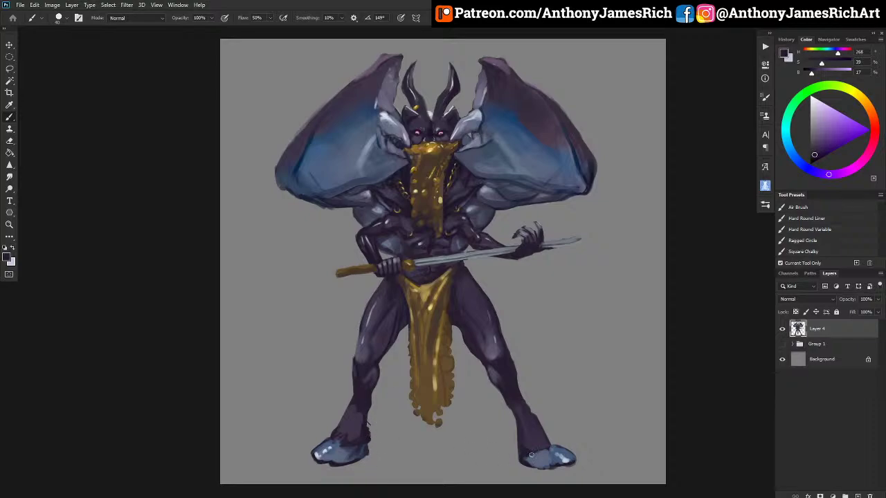
{"action": "left_click_drag", "start_coordinate": [531, 455], "coordinate": [549, 443]}
{"action": "key", "text": "bracketleft"}
{"action": "key", "text": "bracketleft"}
{"action": "left_click", "coordinate": [524, 457], "text": "alt"}
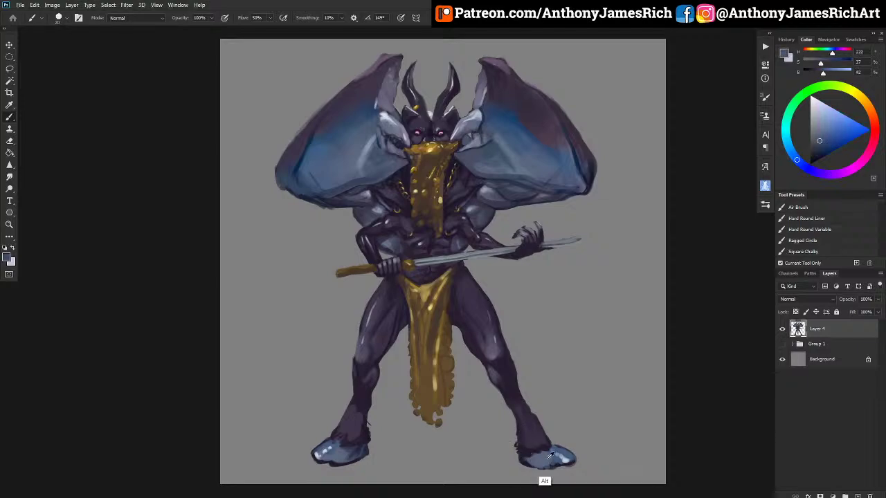
{"action": "mouse_move", "coordinate": [520, 459]}
{"action": "left_mouse_down"}
{"action": "mouse_move", "coordinate": [543, 443]}
{"action": "mouse_move", "coordinate": [538, 433]}
{"action": "left_mouse_up"}
Darken the right leg above the hoof and model it with purple-grey sampled from the left calf.
{"action": "left_click", "coordinate": [531, 451], "text": "alt"}
{"action": "key", "text": "bracketright"}
{"action": "key", "text": "bracketright"}
{"action": "key", "text": "bracketright"}
{"action": "key", "text": "bracketright"}
{"action": "key", "text": "bracketright"}
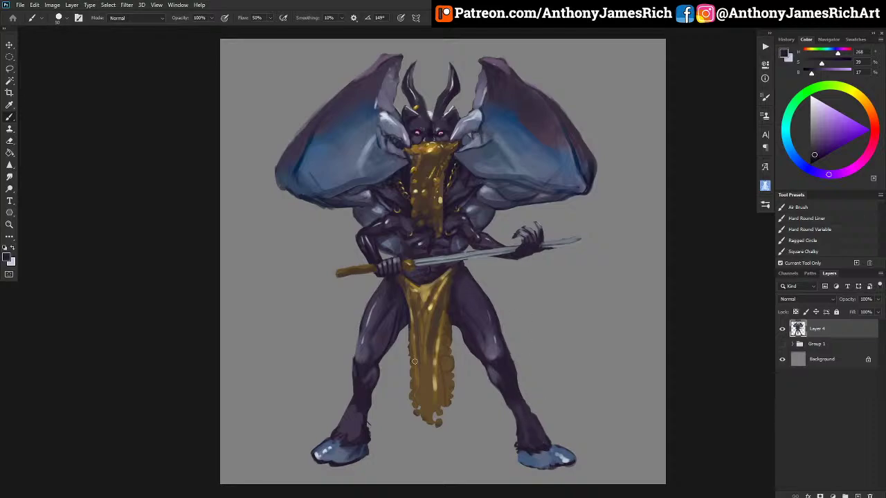
{"action": "left_click", "coordinate": [363, 381], "text": "alt"}
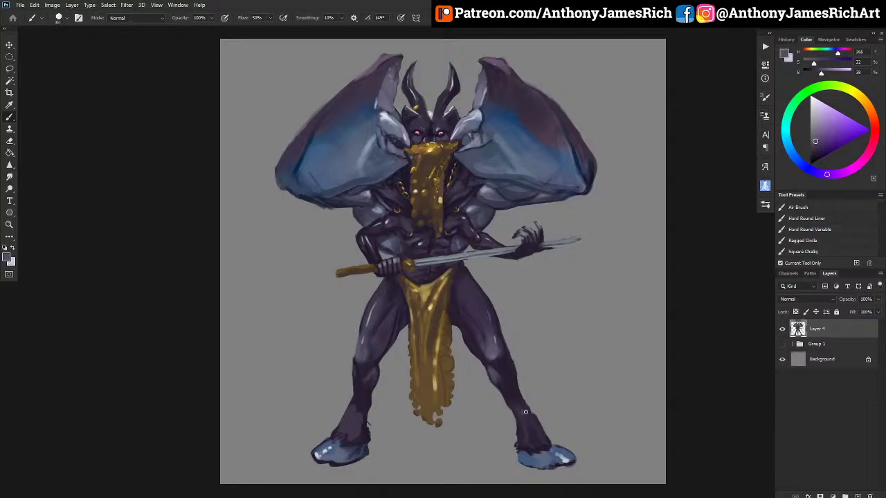
{"action": "left_click_drag", "start_coordinate": [525, 411], "coordinate": [543, 435]}
Trim the outer edges of both hooves and shade the inner side of the right hoof with sampled dark blue.
{"action": "mouse_move", "coordinate": [564, 446]}
{"action": "left_mouse_down"}
{"action": "mouse_move", "coordinate": [578, 461]}
{"action": "mouse_move", "coordinate": [574, 454]}
{"action": "mouse_move", "coordinate": [569, 470]}
{"action": "left_mouse_up"}
{"action": "left_click_drag", "start_coordinate": [308, 454], "coordinate": [322, 467]}
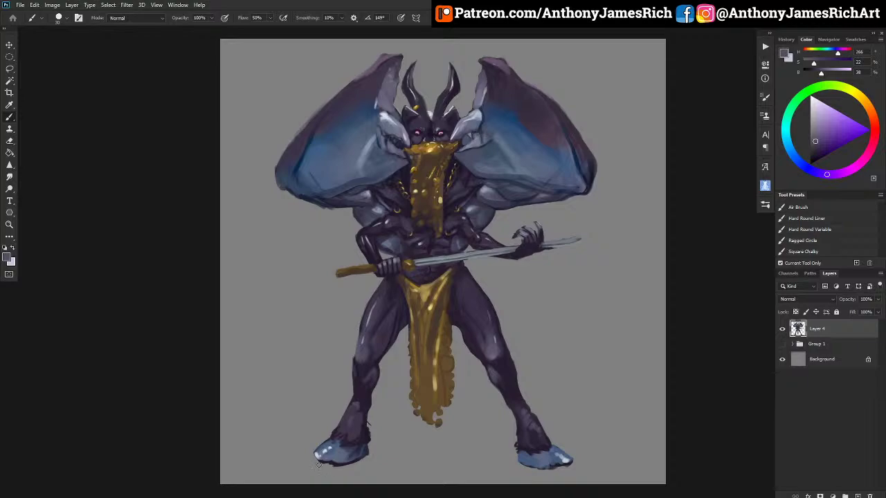
{"action": "left_click", "coordinate": [362, 448], "text": "alt"}
{"action": "left_click_drag", "start_coordinate": [517, 453], "coordinate": [541, 464]}
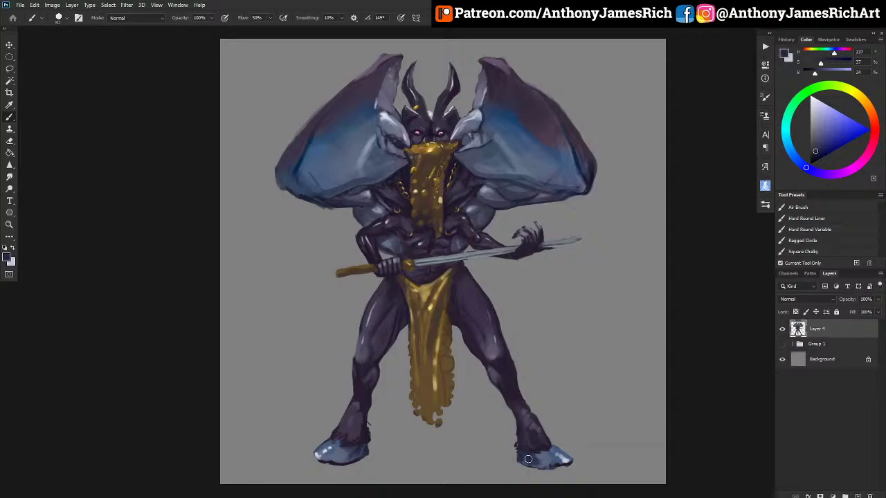
Add pale highlights to the inner toes of both hooves.
{"action": "left_click", "coordinate": [537, 463], "text": "alt"}
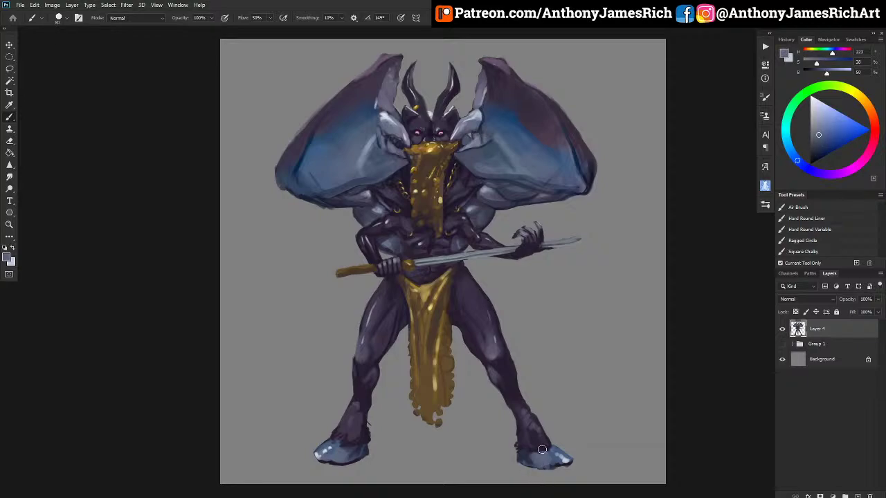
{"action": "left_click", "coordinate": [547, 462], "text": "alt"}
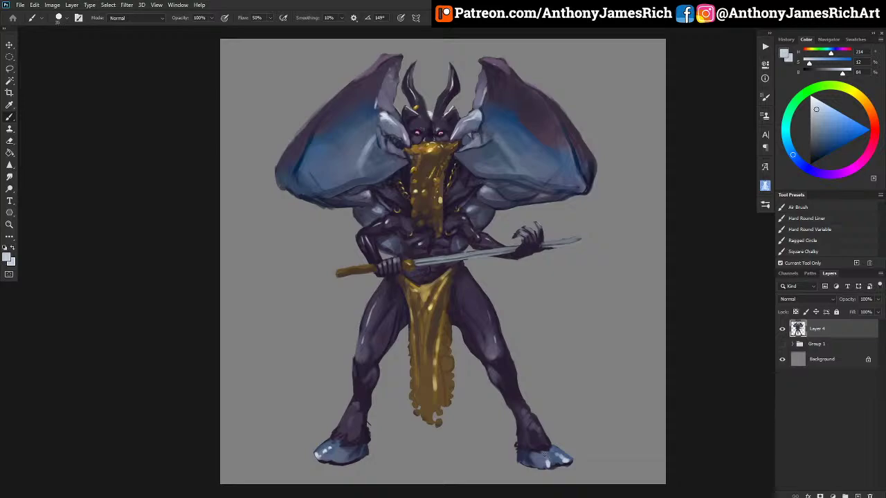
{"action": "left_click", "coordinate": [335, 458]}
Define the split between the left hoof's toes with a thin dark line.
{"action": "left_click", "coordinate": [352, 463], "text": "alt"}
{"action": "key", "text": "bracketleft"}
{"action": "key", "text": "bracketleft"}
{"action": "key", "text": "bracketleft"}
{"action": "left_click_drag", "start_coordinate": [330, 461], "coordinate": [342, 444]}
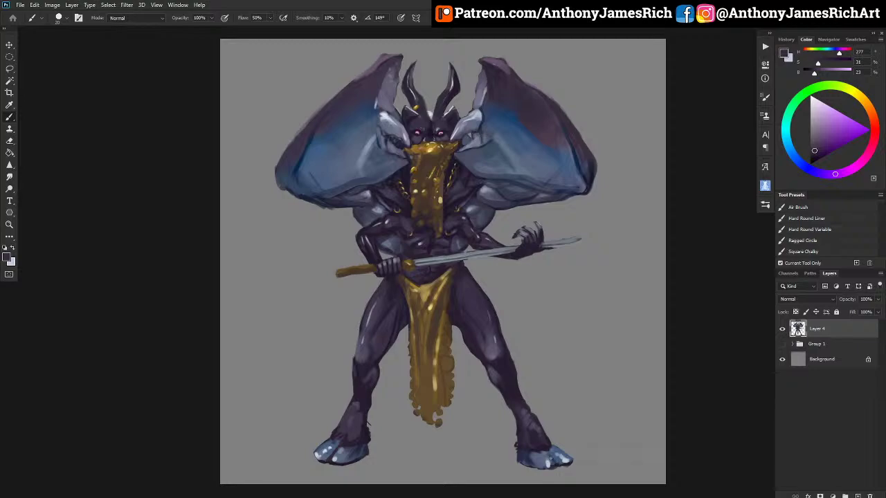
Reshape the inner contour of the right leg from mid-shin down to the hoof with dark purple.
{"action": "key", "text": "bracketleft"}
{"action": "key", "text": "bracketright"}
{"action": "left_click_drag", "start_coordinate": [507, 401], "coordinate": [518, 444]}
{"action": "left_click", "coordinate": [530, 447], "text": "alt"}
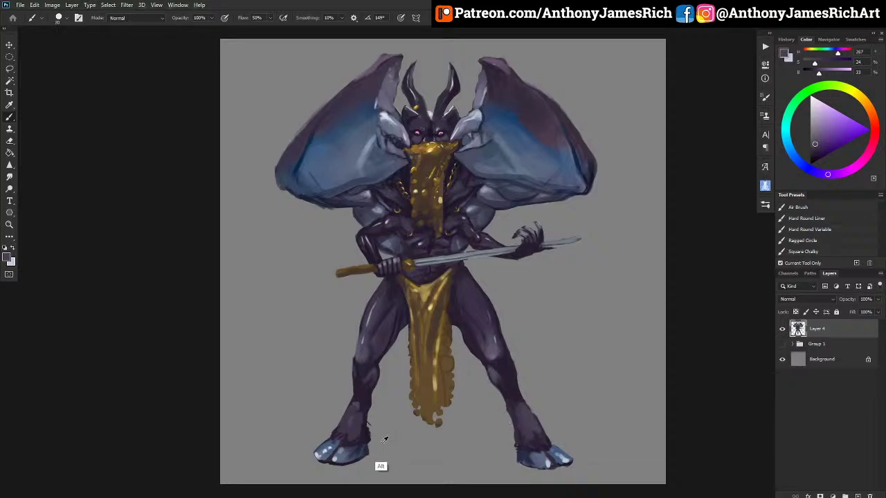
Darken the left ankle above the hoof with sampled dark purple at 50% opacity.
{"action": "left_click", "coordinate": [361, 429], "text": "alt"}
{"action": "key", "text": "5"}
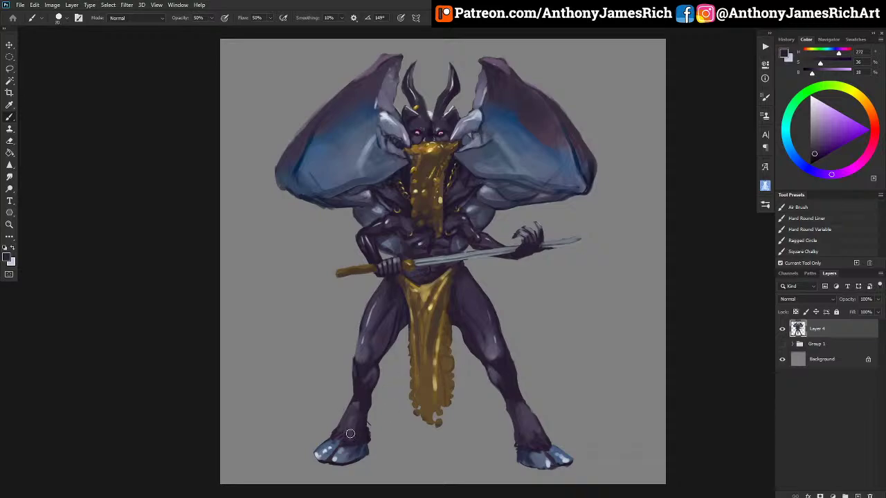
{"action": "left_click", "coordinate": [496, 396], "text": "alt"}
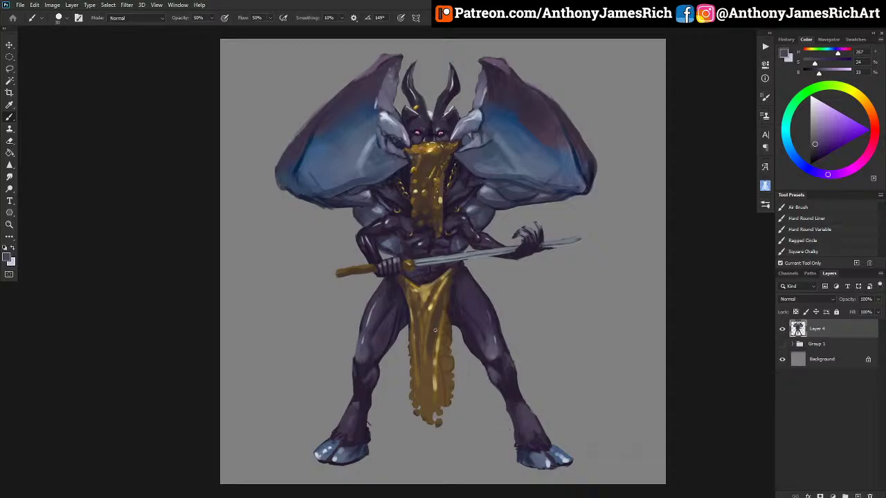
Darken the outer contour of the left calf and the underside of the right hoof with sampled dark purple.
{"action": "left_click", "coordinate": [374, 399], "text": "alt"}
{"action": "left_click_drag", "start_coordinate": [356, 389], "coordinate": [352, 364]}
{"action": "left_click", "coordinate": [564, 465], "text": "alt"}
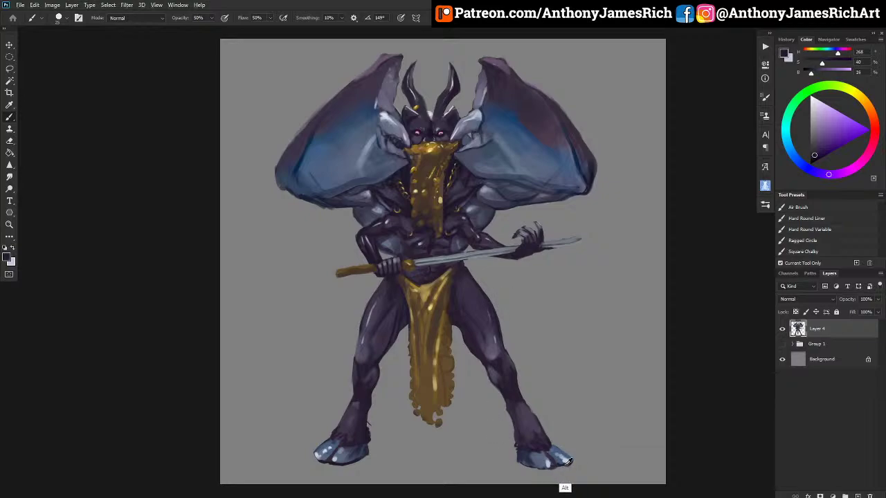
{"action": "left_click_drag", "start_coordinate": [529, 468], "coordinate": [541, 469]}
Paint gold scales with pale cream highlights down the hanging loincloth, using golds sampled from the face veil.
{"action": "left_click", "coordinate": [443, 195], "text": "alt"}
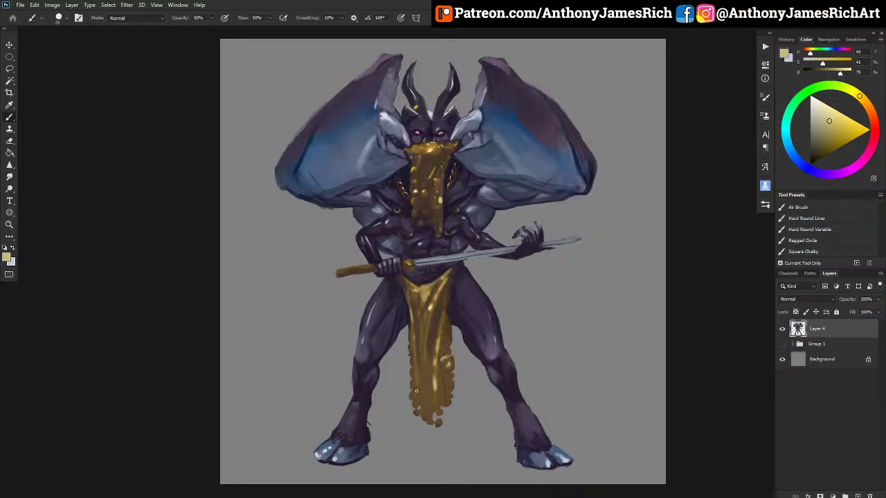
{"action": "left_click", "coordinate": [416, 412]}
{"action": "left_click", "coordinate": [427, 173], "text": "alt"}
{"action": "left_click", "coordinate": [426, 395]}
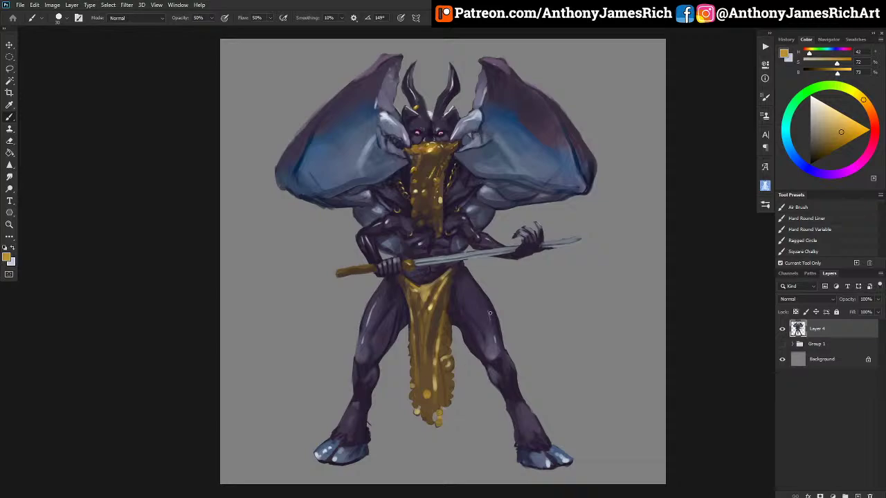
{"action": "left_click", "coordinate": [826, 105]}
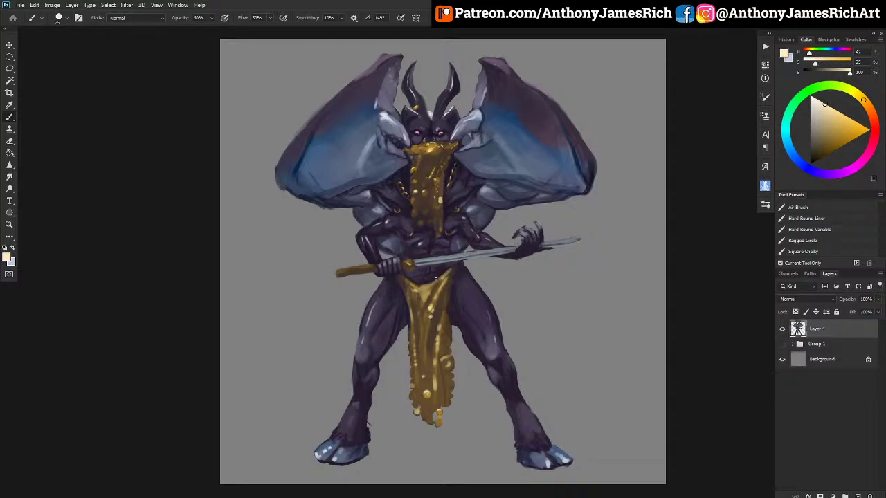
Darken the right hip beside the loincloth and rework both hooves' toes with sampled blue-grey and dark purple.
{"action": "left_click", "coordinate": [454, 184], "text": "alt"}
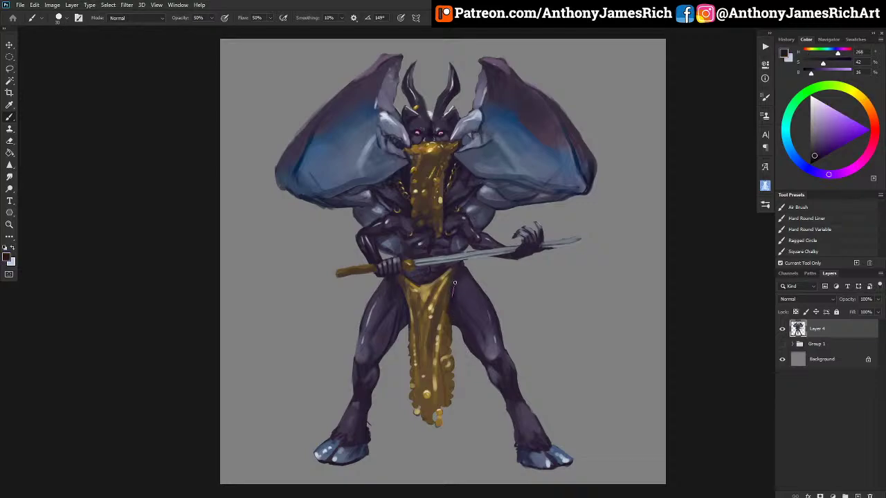
{"action": "left_click_drag", "start_coordinate": [454, 283], "coordinate": [458, 272]}
{"action": "left_click", "coordinate": [558, 463], "text": "alt"}
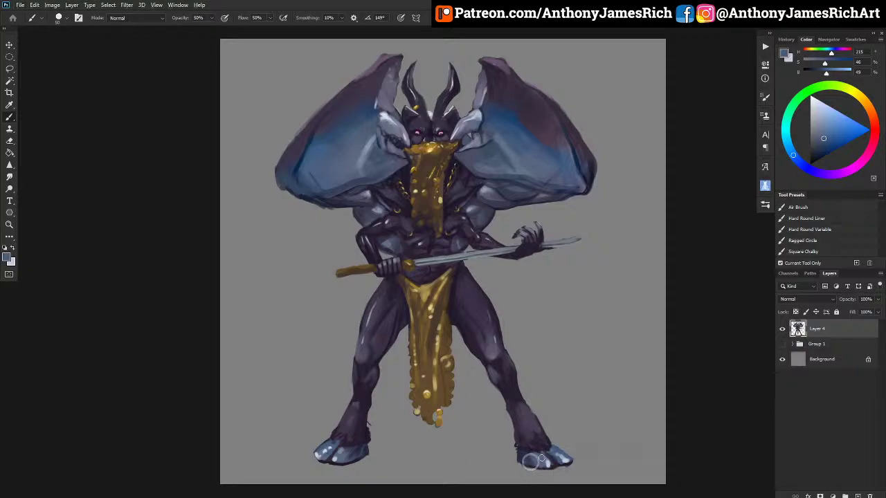
{"action": "left_click", "coordinate": [536, 461], "text": "alt"}
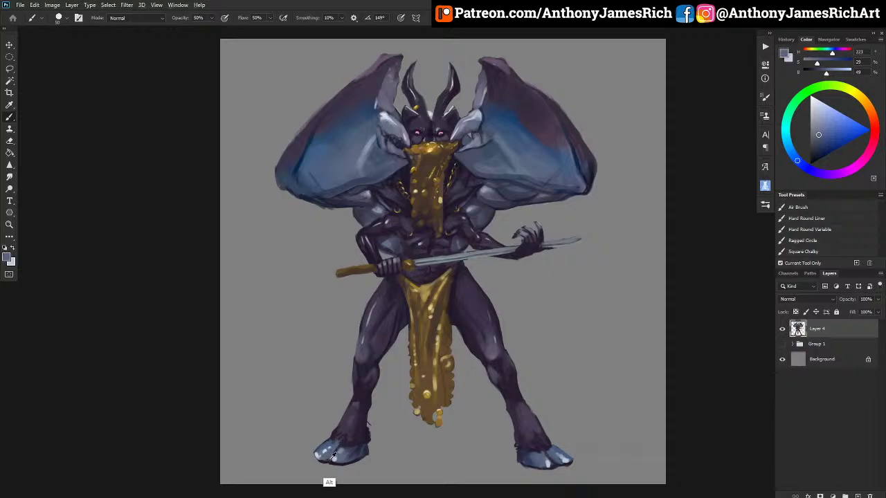
{"action": "left_click", "coordinate": [331, 455], "text": "alt"}
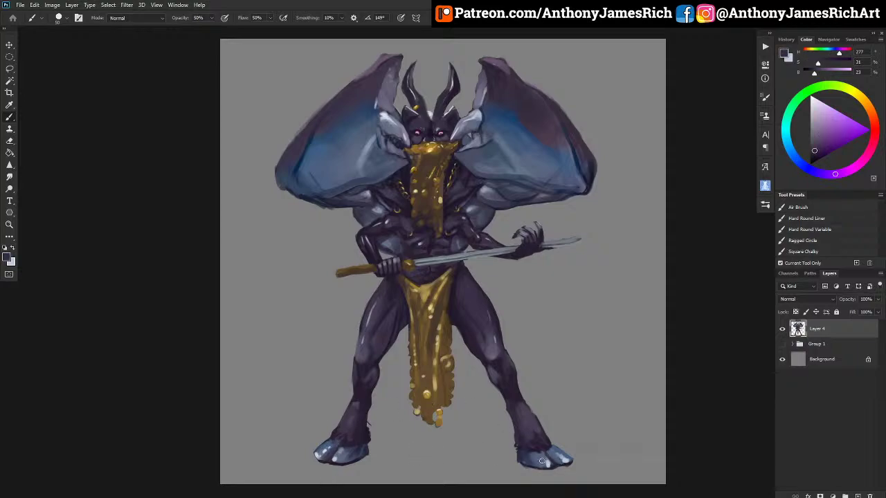
{"action": "left_click_drag", "start_coordinate": [548, 454], "coordinate": [562, 464]}
Select both horns with the Lasso and shrink them to about 83% width and 69% height, rotating them slightly.
{"action": "scroll", "coordinate": [320, 365], "scroll_direction": "down", "scroll_amount": 1}
{"action": "scroll", "coordinate": [320, 365], "scroll_direction": "up", "scroll_amount": 1}
{"action": "scroll", "coordinate": [319, 361], "scroll_direction": "up", "scroll_amount": 3}
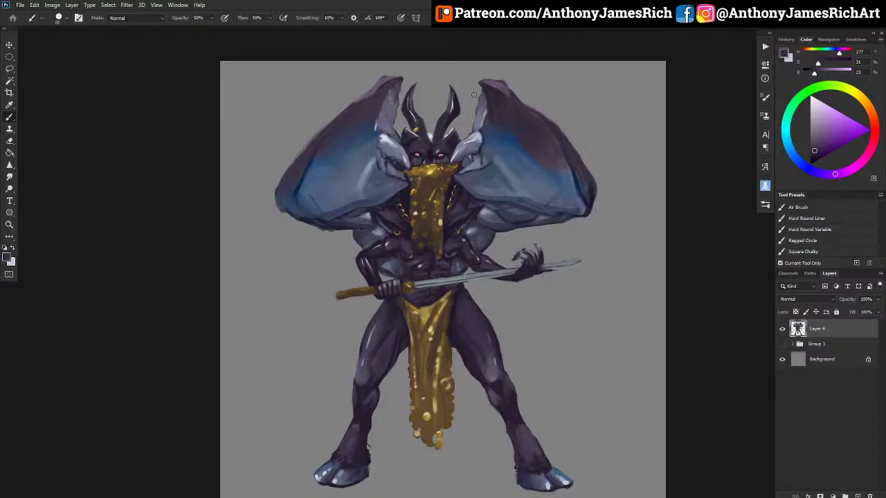
{"action": "left_click", "coordinate": [446, 123], "text": "alt"}
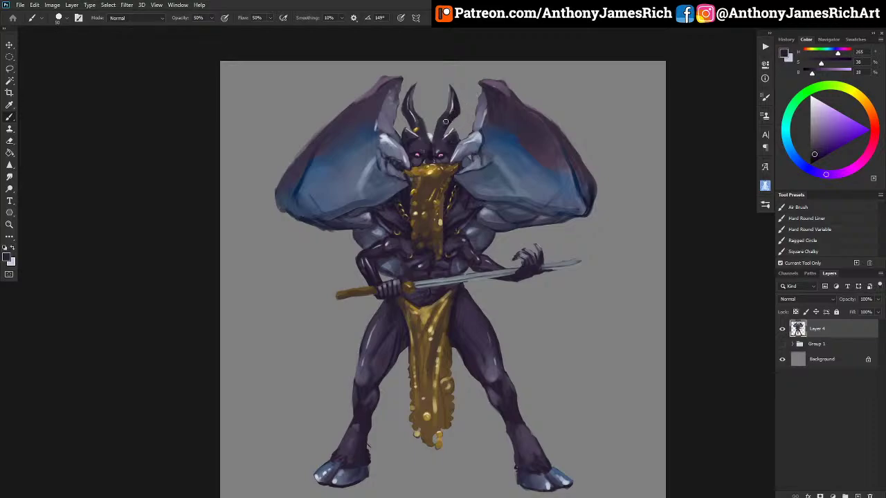
{"action": "left_click", "coordinate": [10, 69]}
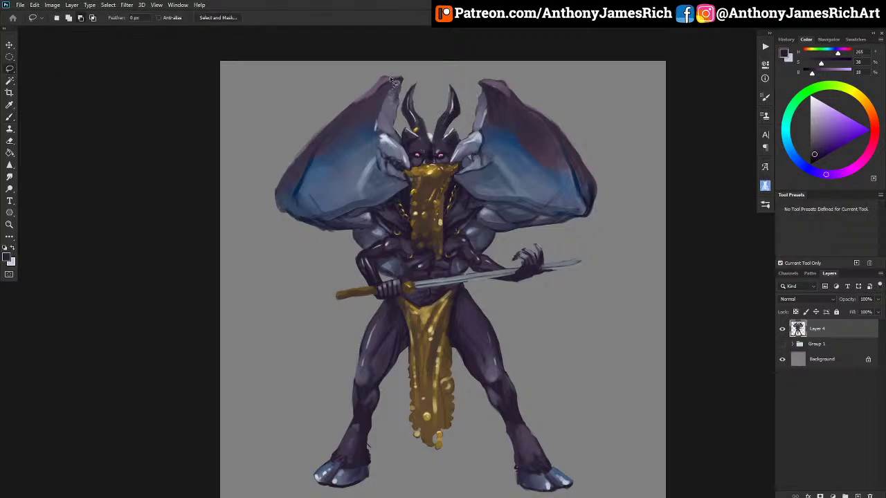
{"action": "mouse_move", "coordinate": [415, 74]}
{"action": "left_mouse_down"}
{"action": "mouse_move", "coordinate": [405, 122]}
{"action": "mouse_move", "coordinate": [422, 138]}
{"action": "mouse_move", "coordinate": [446, 135]}
{"action": "mouse_move", "coordinate": [468, 116]}
{"action": "mouse_move", "coordinate": [465, 78]}
{"action": "mouse_move", "coordinate": [429, 65]}
{"action": "mouse_move", "coordinate": [400, 80]}
{"action": "left_mouse_up"}
{"action": "left_click_drag", "start_coordinate": [463, 122], "coordinate": [458, 138]}
{"action": "mouse_move", "coordinate": [405, 92]}
{"action": "left_mouse_down"}
{"action": "mouse_move", "coordinate": [414, 78]}
{"action": "mouse_move", "coordinate": [385, 82]}
{"action": "left_mouse_up"}
{"action": "key", "text": "ctrl+t"}
{"action": "mouse_move", "coordinate": [471, 63]}
{"action": "left_mouse_down"}
{"action": "mouse_move", "coordinate": [449, 87]}
{"action": "mouse_move", "coordinate": [470, 74]}
{"action": "left_mouse_up"}
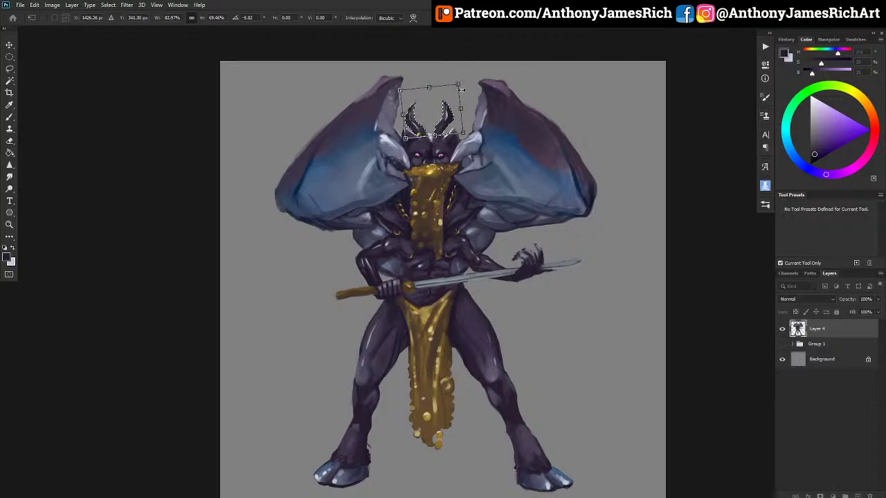
{"action": "left_click_drag", "start_coordinate": [461, 90], "coordinate": [469, 80]}
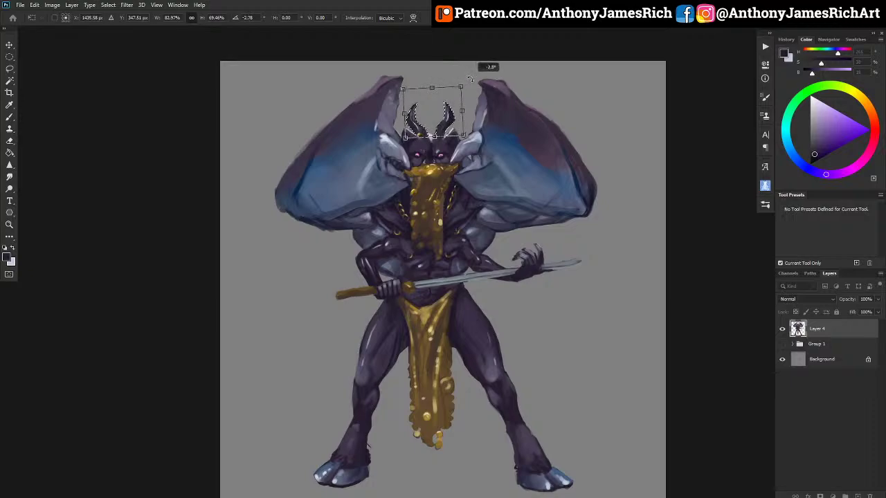
{"action": "key", "text": "Return"}
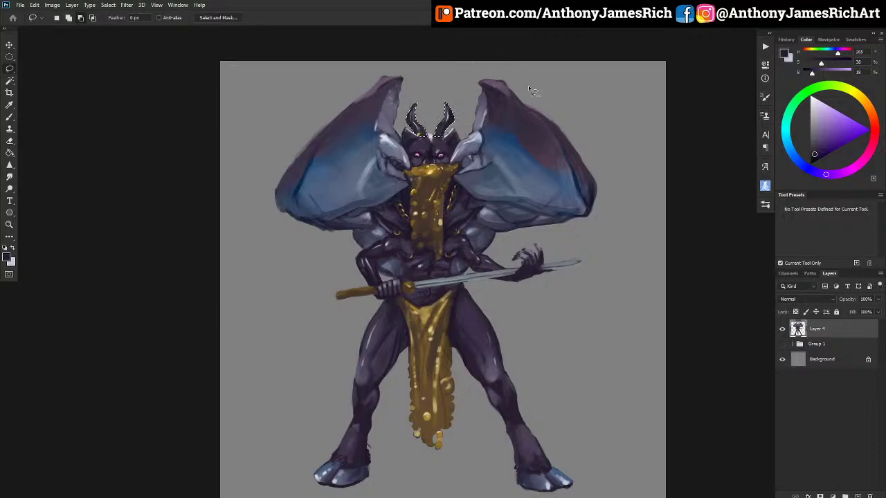
{"action": "key", "text": "ctrl+d"}
{"action": "key", "text": "b"}
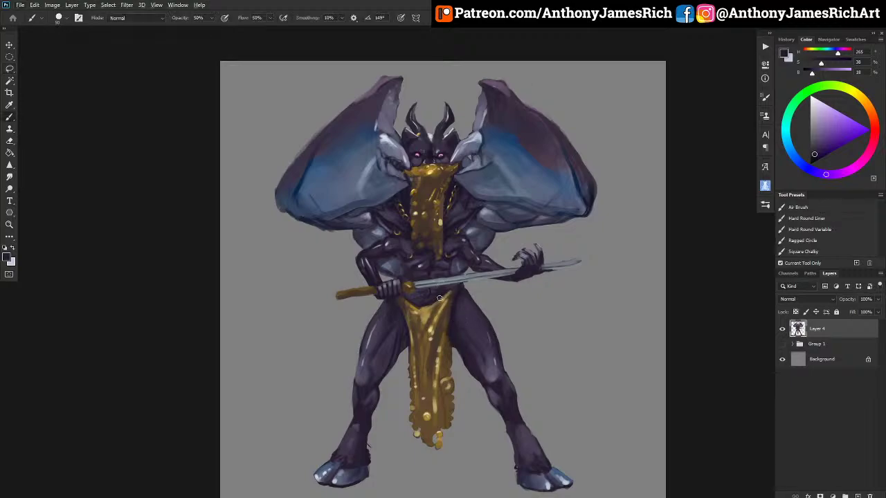
Touch up the right hip and upper thigh beside the loincloth with sampled dark purples.
{"action": "left_click", "coordinate": [459, 341], "text": "alt"}
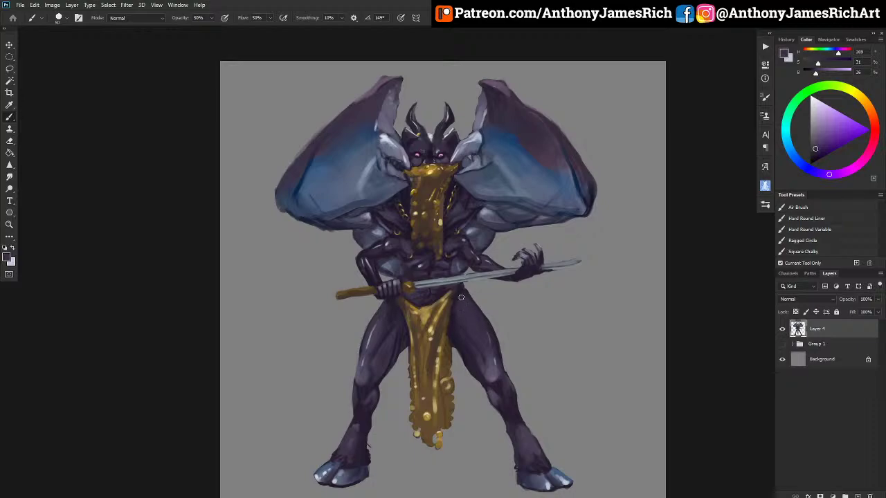
{"action": "left_click", "coordinate": [458, 320], "text": "alt"}
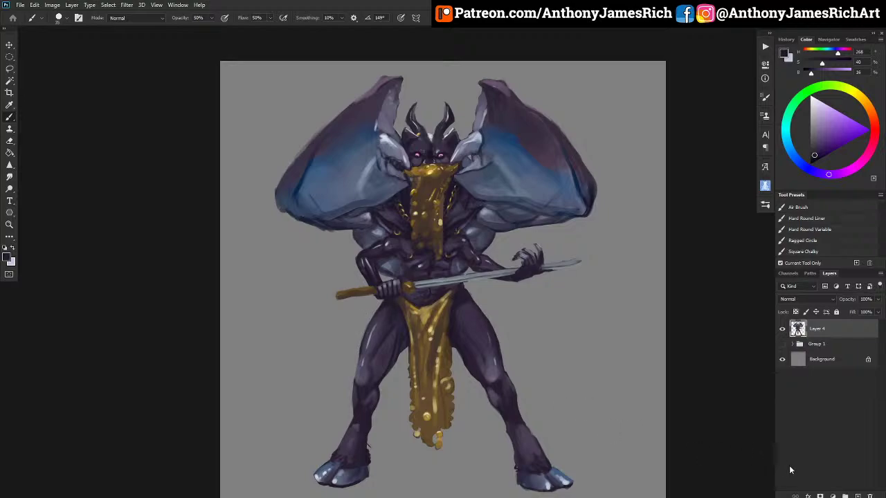
Create a new layer above the creature and clip it to Layer 4.
{"action": "left_click", "coordinate": [858, 496]}
{"action": "right_click", "coordinate": [829, 333]}
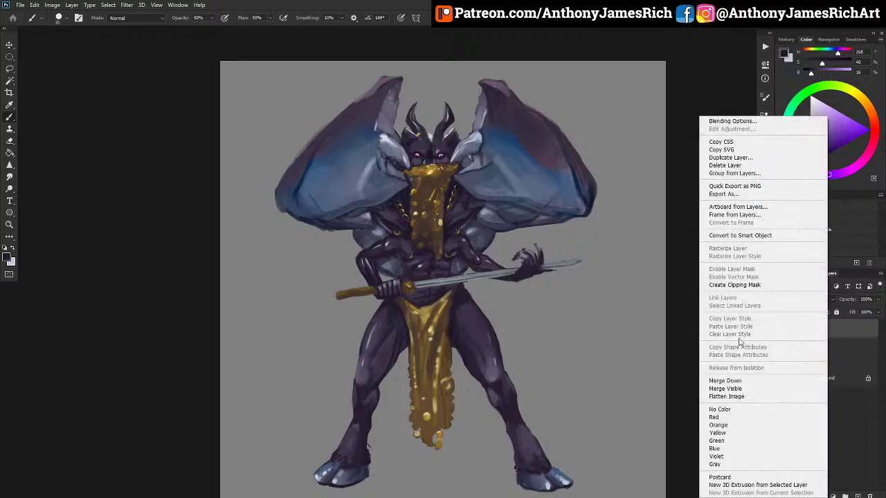
{"action": "left_click", "coordinate": [732, 284]}
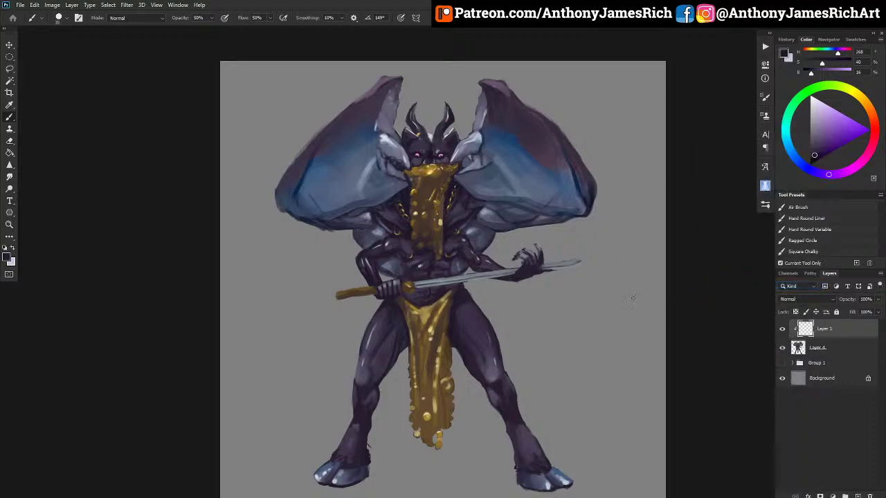
Paint a white rim light along the upper outer edges of both wings on the clipped layer.
{"action": "left_click", "coordinate": [376, 105], "text": "alt"}
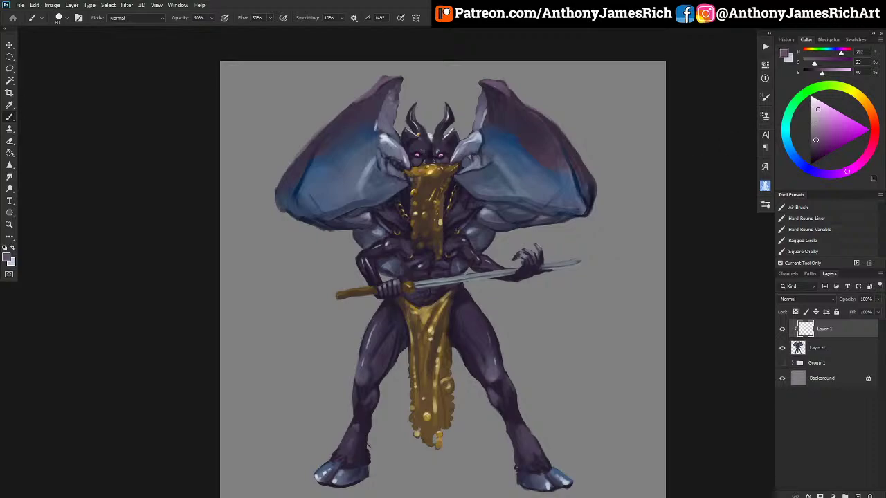
{"action": "left_click", "coordinate": [810, 96]}
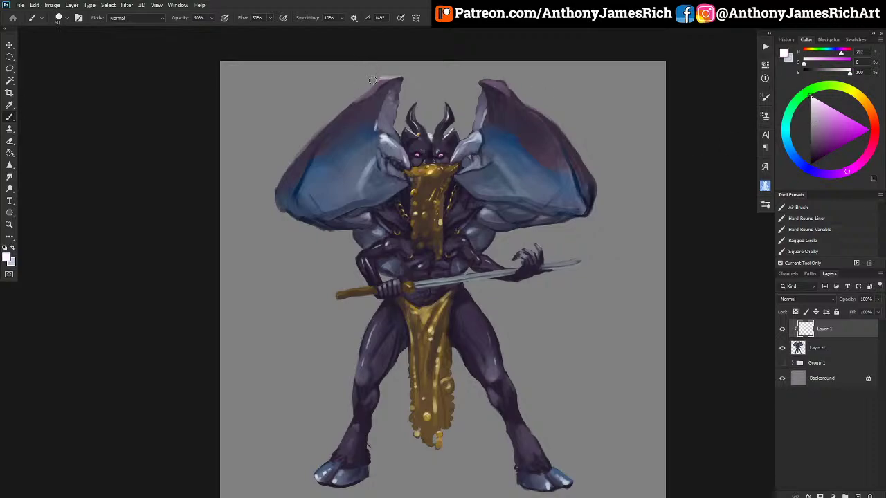
{"action": "mouse_move", "coordinate": [385, 69]}
{"action": "left_mouse_down"}
{"action": "mouse_move", "coordinate": [342, 97]}
{"action": "mouse_move", "coordinate": [338, 105]}
{"action": "mouse_move", "coordinate": [351, 93]}
{"action": "mouse_move", "coordinate": [271, 191]}
{"action": "left_mouse_up"}
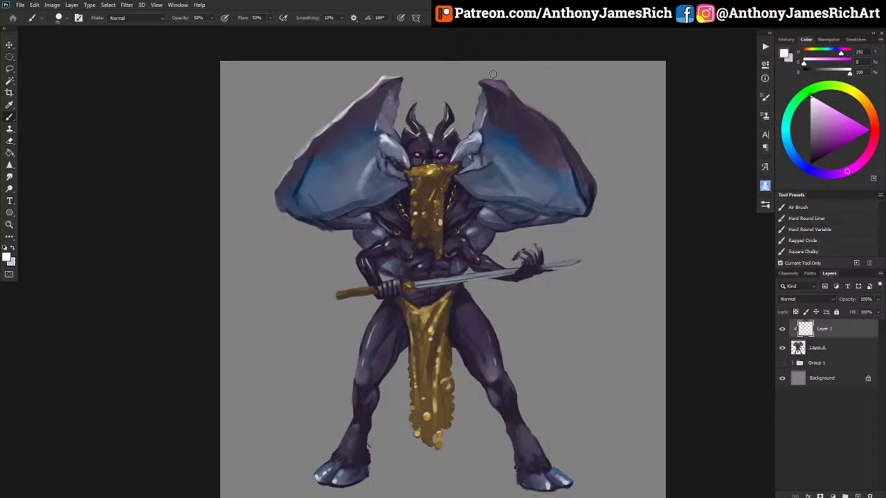
{"action": "mouse_move", "coordinate": [481, 81]}
{"action": "left_mouse_down"}
{"action": "mouse_move", "coordinate": [507, 77]}
{"action": "mouse_move", "coordinate": [553, 117]}
{"action": "mouse_move", "coordinate": [582, 149]}
{"action": "mouse_move", "coordinate": [600, 196]}
{"action": "left_mouse_up"}
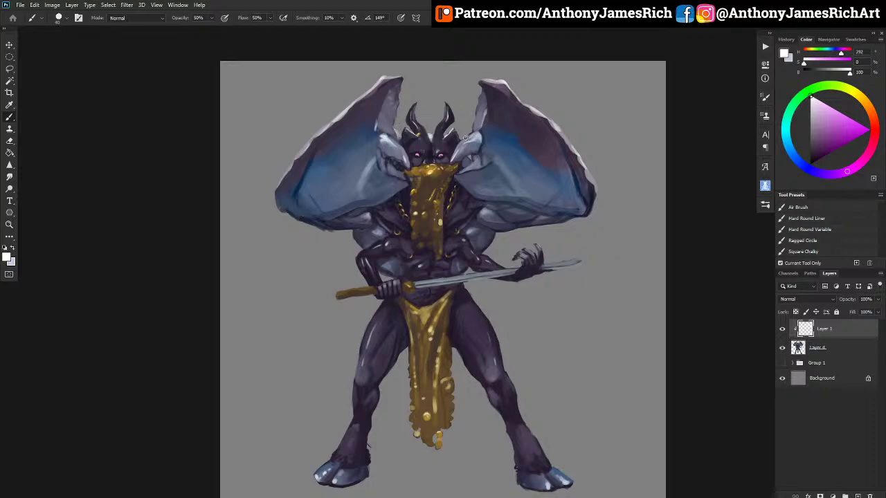
Add white highlights to the right wing joint, the forehead and the tips of the horns.
{"action": "key", "text": "["}
{"action": "left_click_drag", "start_coordinate": [472, 135], "coordinate": [470, 135]}
{"action": "left_click_drag", "start_coordinate": [430, 138], "coordinate": [431, 145]}
{"action": "mouse_move", "coordinate": [448, 108]}
{"action": "left_mouse_down"}
{"action": "mouse_move", "coordinate": [425, 90]}
{"action": "mouse_move", "coordinate": [412, 111]}
{"action": "mouse_move", "coordinate": [424, 104]}
{"action": "mouse_move", "coordinate": [425, 116]}
{"action": "mouse_move", "coordinate": [423, 106]}
{"action": "mouse_move", "coordinate": [416, 114]}
{"action": "mouse_move", "coordinate": [425, 129]}
{"action": "mouse_move", "coordinate": [434, 135]}
{"action": "mouse_move", "coordinate": [447, 100]}
{"action": "left_mouse_up"}
{"action": "key", "text": "]"}
{"action": "key", "text": "]"}
{"action": "key", "text": "]"}
{"action": "key", "text": "]"}
{"action": "key", "text": "]"}
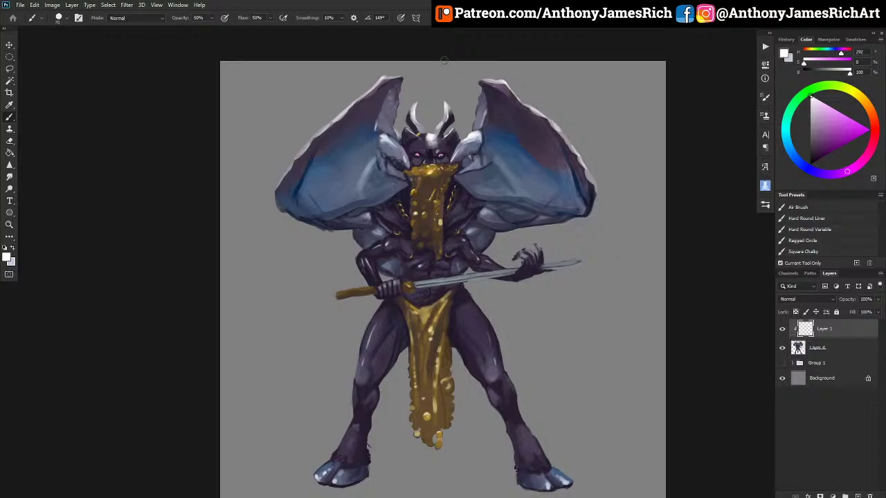
{"action": "left_click_drag", "start_coordinate": [362, 379], "coordinate": [361, 363]}
{"action": "key", "text": "ctrl+z"}
Brighten the top edge of the sword's blade and grip with white strokes.
{"action": "left_click_drag", "start_coordinate": [545, 265], "coordinate": [580, 260]}
{"action": "mouse_move", "coordinate": [506, 270]}
{"action": "left_mouse_down"}
{"action": "mouse_move", "coordinate": [522, 267]}
{"action": "mouse_move", "coordinate": [463, 277]}
{"action": "left_mouse_up"}
{"action": "left_click_drag", "start_coordinate": [443, 278], "coordinate": [414, 283]}
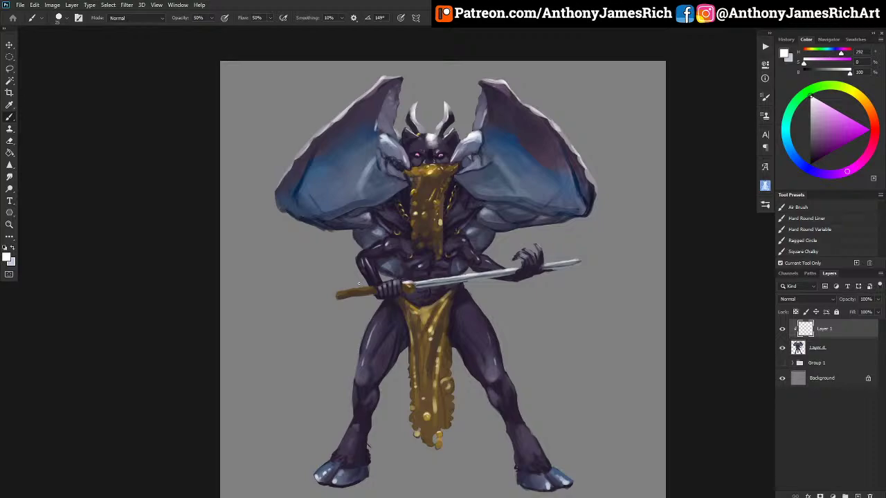
{"action": "mouse_move", "coordinate": [374, 287]}
{"action": "left_mouse_down"}
{"action": "mouse_move", "coordinate": [336, 292]}
{"action": "mouse_move", "coordinate": [346, 296]}
{"action": "left_mouse_up"}
Rework the forehead highlight and add thin white highlights along the inner folds of the wings.
{"action": "mouse_move", "coordinate": [427, 143]}
{"action": "left_mouse_down"}
{"action": "mouse_move", "coordinate": [438, 138]}
{"action": "mouse_move", "coordinate": [428, 144]}
{"action": "mouse_move", "coordinate": [420, 124]}
{"action": "left_mouse_up"}
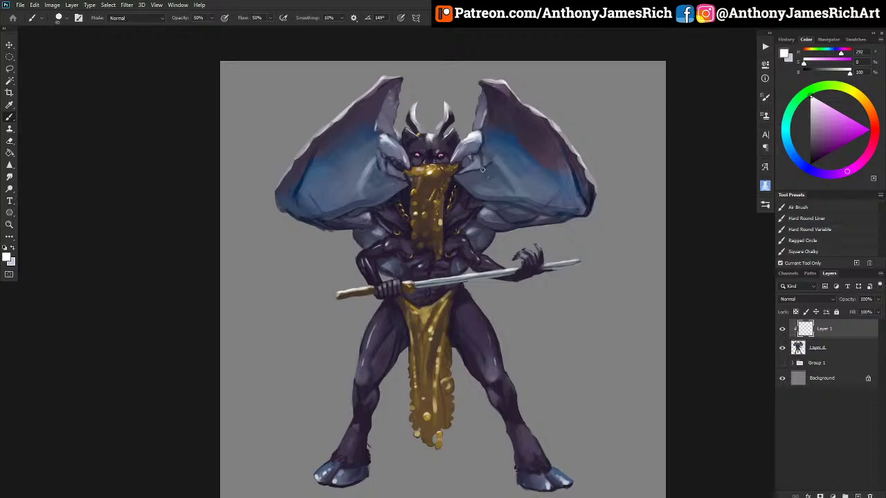
{"action": "key", "text": "bracketleft"}
{"action": "key", "text": "bracketleft"}
{"action": "key", "text": "bracketleft"}
{"action": "key", "text": "bracketleft"}
{"action": "key", "text": "bracketleft"}
{"action": "key", "text": "bracketleft"}
{"action": "key", "text": "bracketleft"}
{"action": "left_click_drag", "start_coordinate": [388, 174], "coordinate": [395, 175]}
Strengthen the white highlights on the left wing joint and across the forehead with a larger brush.
{"action": "key", "text": "]"}
{"action": "key", "text": "]"}
{"action": "key", "text": "]"}
{"action": "key", "text": "]"}
{"action": "mouse_move", "coordinate": [388, 138]}
{"action": "left_mouse_down"}
{"action": "mouse_move", "coordinate": [404, 152]}
{"action": "mouse_move", "coordinate": [387, 138]}
{"action": "left_mouse_up"}
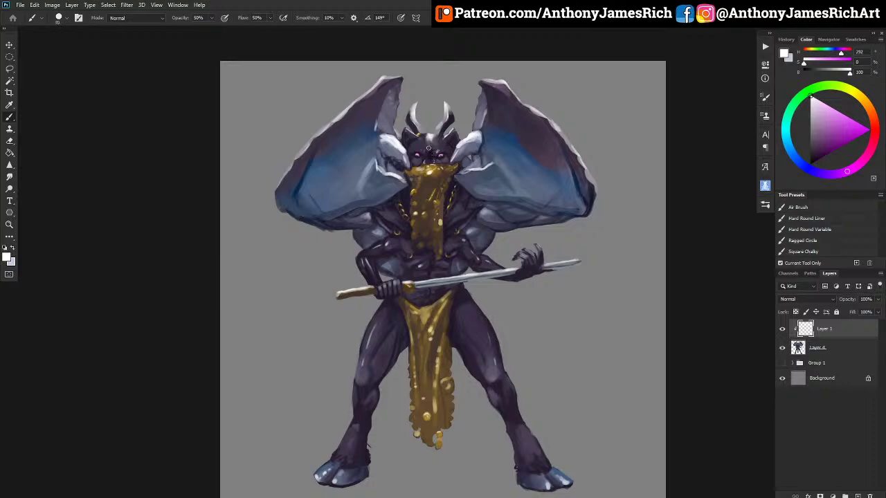
{"action": "left_click_drag", "start_coordinate": [428, 148], "coordinate": [426, 136]}
{"action": "key", "text": "]"}
{"action": "key", "text": "]"}
Shade the lower edge of the sword blade from the tip to the guard with sampled dark purple.
{"action": "left_click", "coordinate": [564, 274], "text": "alt"}
{"action": "key", "text": "["}
{"action": "key", "text": "["}
{"action": "key", "text": "["}
{"action": "key", "text": "["}
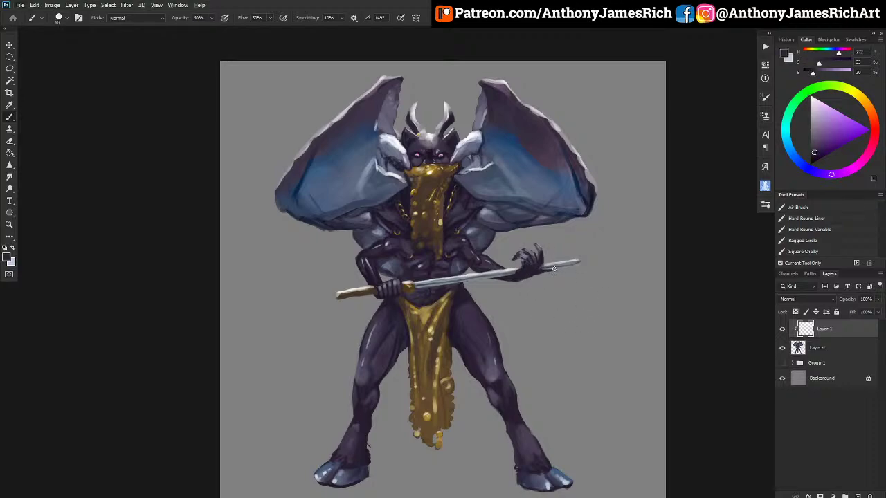
{"action": "key", "text": "["}
{"action": "left_click_drag", "start_coordinate": [554, 269], "coordinate": [578, 262]}
{"action": "key", "text": "["}
{"action": "key", "text": "["}
{"action": "key", "text": "["}
{"action": "key", "text": "["}
{"action": "mouse_move", "coordinate": [480, 278]}
{"action": "left_mouse_down"}
{"action": "mouse_move", "coordinate": [507, 275]}
{"action": "mouse_move", "coordinate": [415, 289]}
{"action": "left_mouse_up"}
{"action": "left_click_drag", "start_coordinate": [500, 276], "coordinate": [485, 279]}
Repaint the highlight along the sword's grip with pale gold sampled from the loincloth.
{"action": "left_click", "coordinate": [418, 344], "text": "alt"}
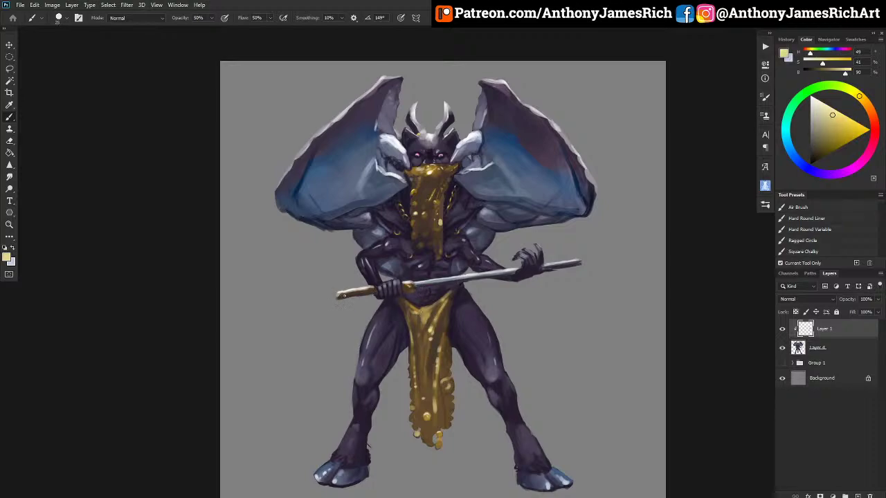
{"action": "left_click_drag", "start_coordinate": [371, 289], "coordinate": [348, 293]}
Refine the sword blade near its tip and the hand holding it on Layer 4, using sampled dark purple.
{"action": "left_click", "coordinate": [446, 289], "text": "alt"}
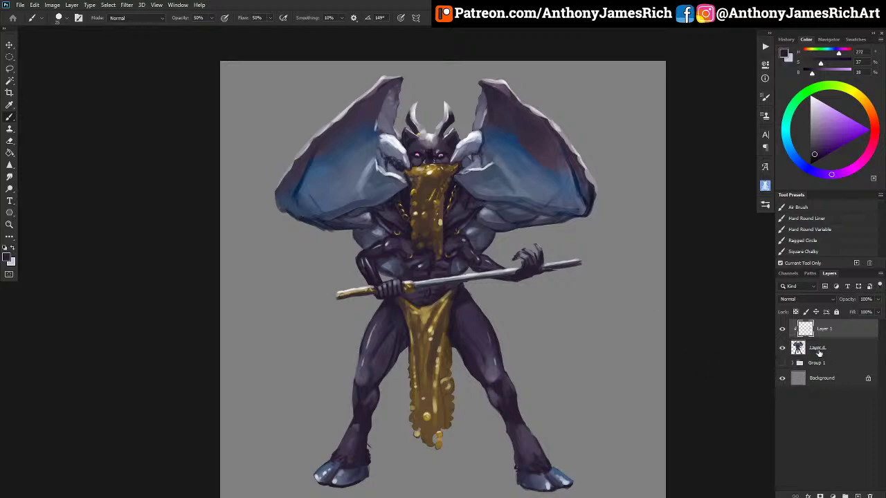
{"action": "left_click", "coordinate": [819, 355]}
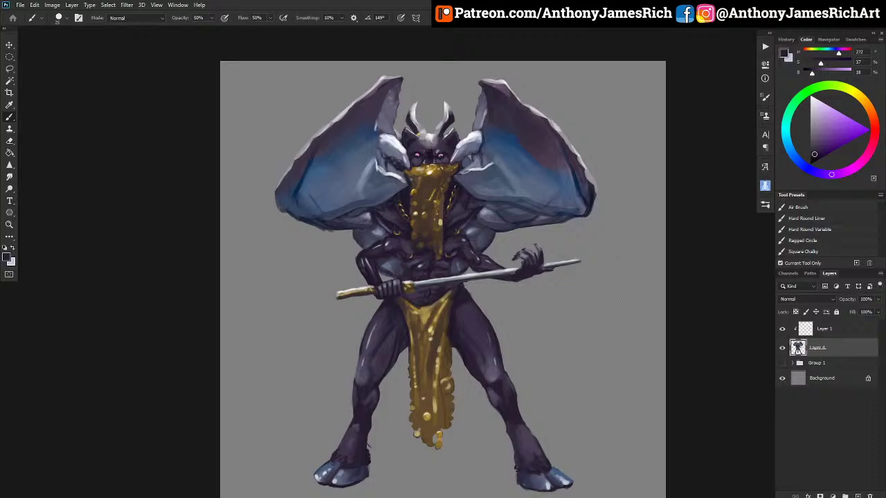
{"action": "left_click", "coordinate": [532, 276], "text": "alt"}
{"action": "key", "text": "bracketleft"}
{"action": "key", "text": "bracketleft"}
{"action": "key", "text": "bracketleft"}
Compare the painting with and without the clipped highlight layer, leaving its blend mode at Normal.
{"action": "left_click", "coordinate": [845, 331]}
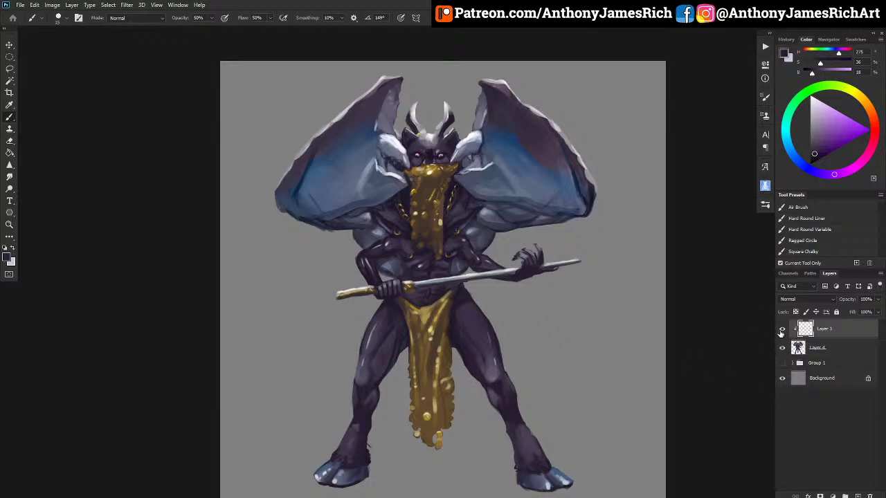
{"action": "left_click", "coordinate": [782, 330]}
{"action": "left_click", "coordinate": [782, 331]}
{"action": "left_click", "coordinate": [829, 298]}
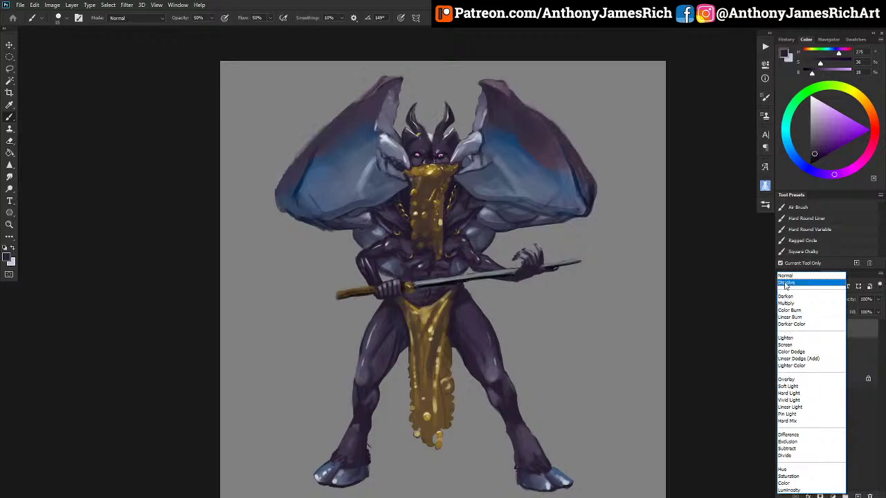
{"action": "left_click", "coordinate": [785, 276]}
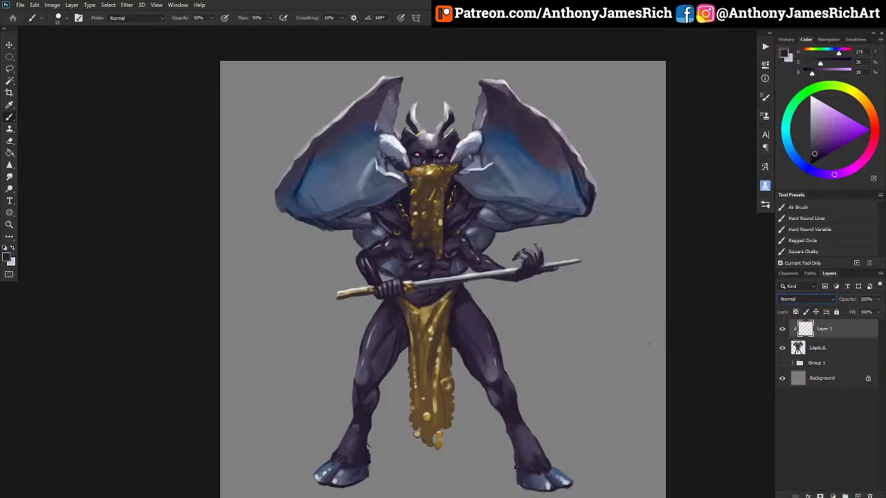
Soften the white highlights on the shoulder and forehead with the Smudge tool at low strength, comparing with Layer 1 hidden.
{"action": "left_click", "coordinate": [10, 178]}
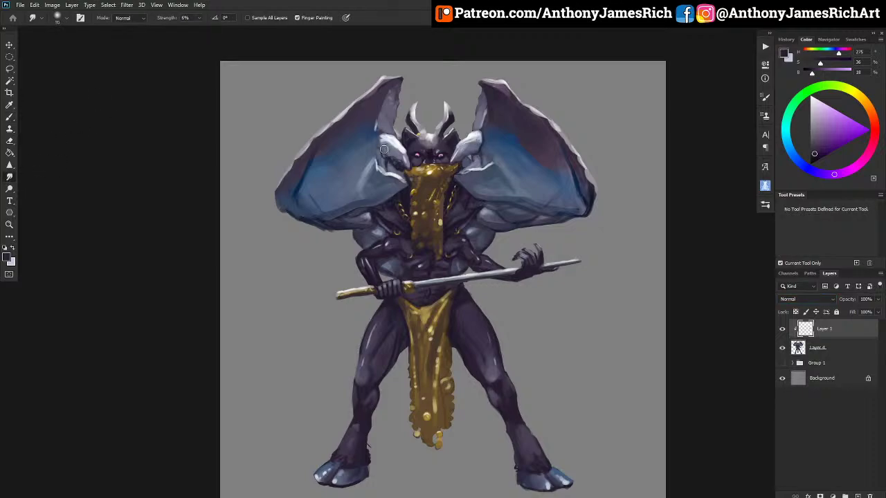
{"action": "left_click_drag", "start_coordinate": [383, 149], "coordinate": [400, 148]}
{"action": "left_click", "coordinate": [816, 352]}
{"action": "left_click", "coordinate": [783, 330]}
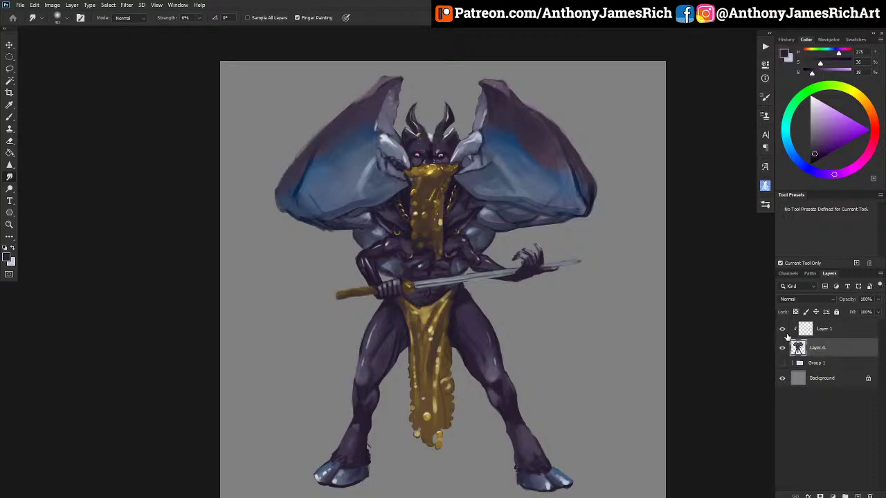
{"action": "left_click", "coordinate": [783, 329]}
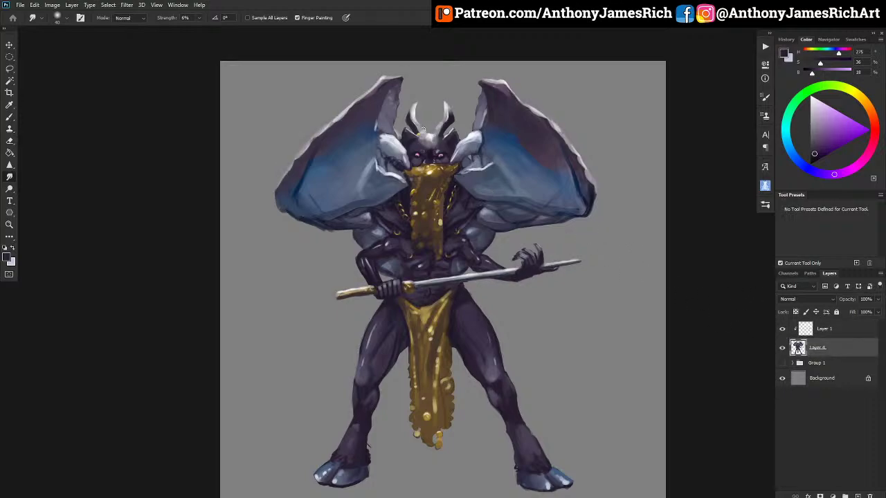
{"action": "left_click", "coordinate": [844, 331]}
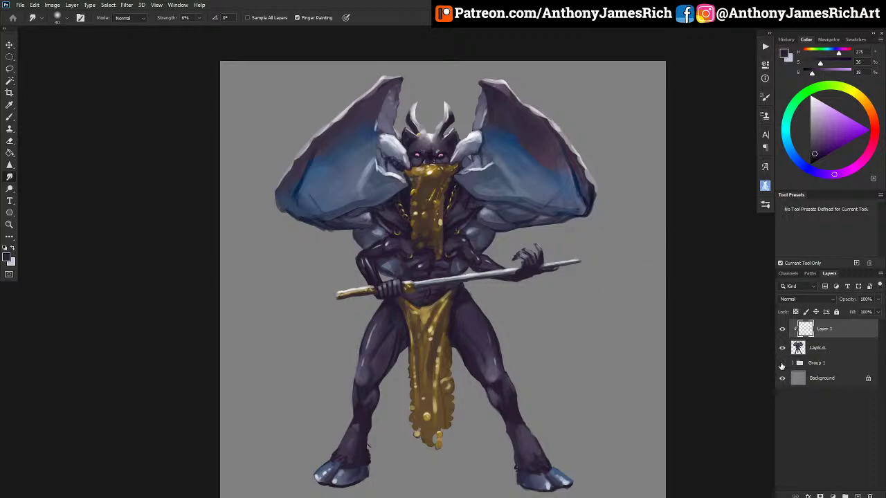
Blend the blue and purple bands of both wings on Layer 4 with Smudge, and refine them with sampled blue at 30% opacity.
{"action": "left_click", "coordinate": [816, 350]}
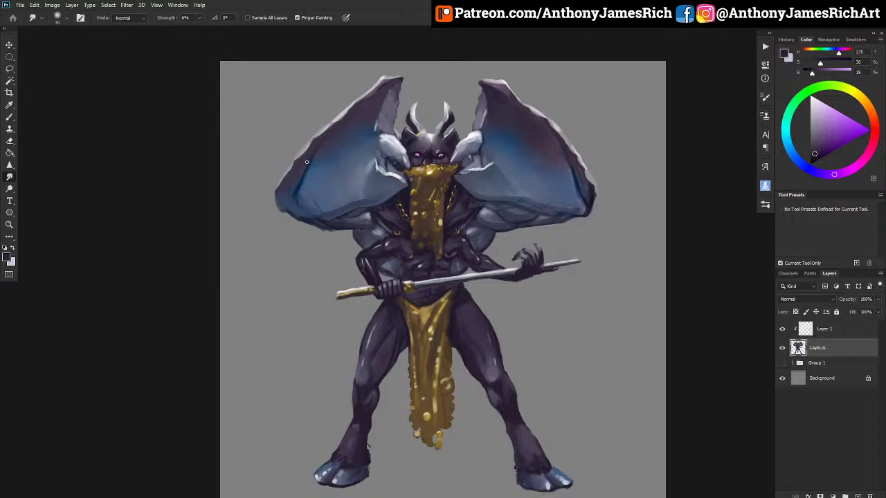
{"action": "left_click", "coordinate": [10, 116]}
{"action": "left_click", "coordinate": [382, 137], "text": "alt"}
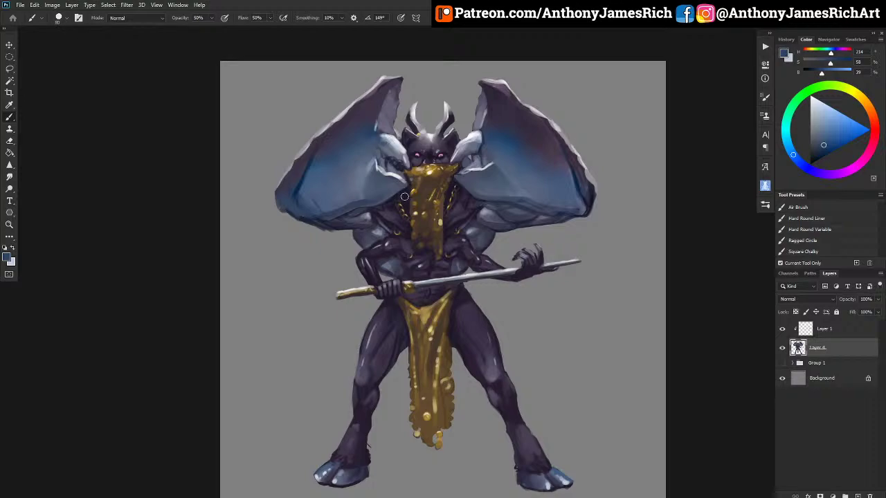
{"action": "key", "text": "3"}
Refine the contours around both pink eyes with a smaller brush, using purples sampled from the face.
{"action": "scroll", "coordinate": [492, 207], "scroll_direction": "up", "scroll_amount": 2}
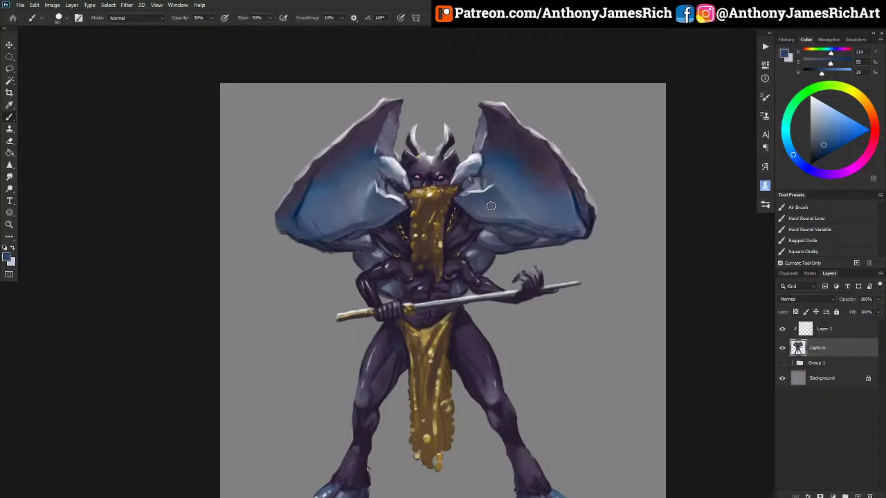
{"action": "key", "text": "ctrl+plus"}
{"action": "key", "text": "ctrl+plus"}
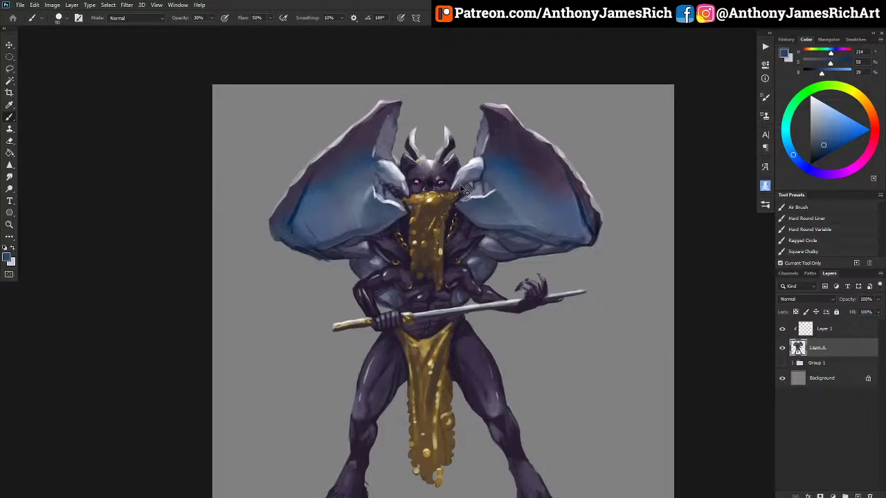
{"action": "key", "text": "ctrl+plus"}
{"action": "scroll", "coordinate": [477, 162], "scroll_direction": "up", "scroll_amount": 4}
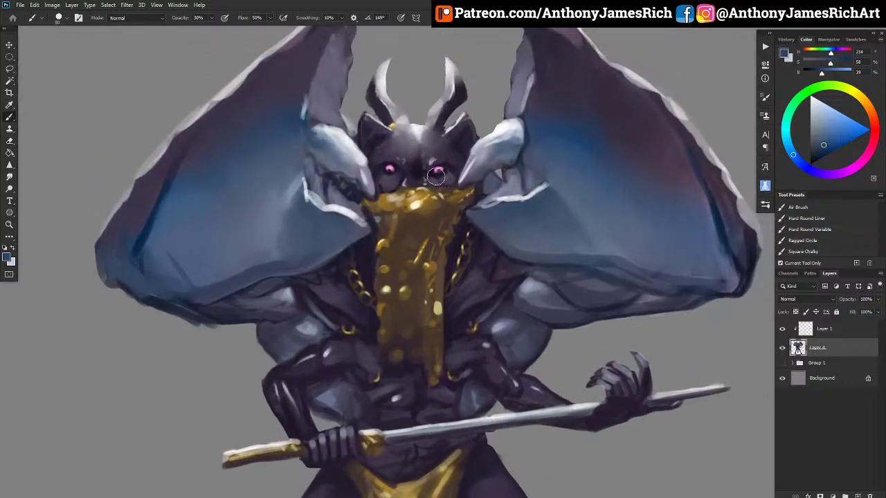
{"action": "left_click", "coordinate": [444, 166], "text": "alt"}
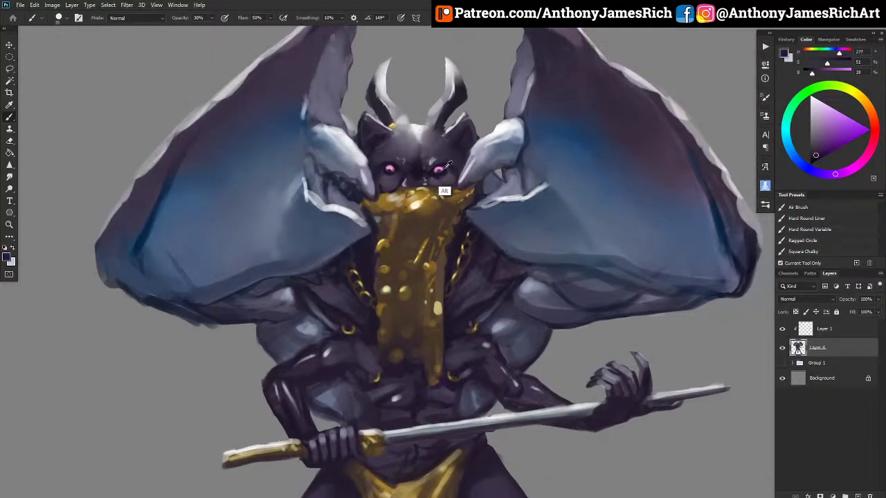
{"action": "key", "text": "bracketleft"}
{"action": "key", "text": "bracketleft"}
{"action": "key", "text": "bracketleft"}
{"action": "key", "text": "bracketleft"}
{"action": "left_click", "coordinate": [391, 165], "text": "alt"}
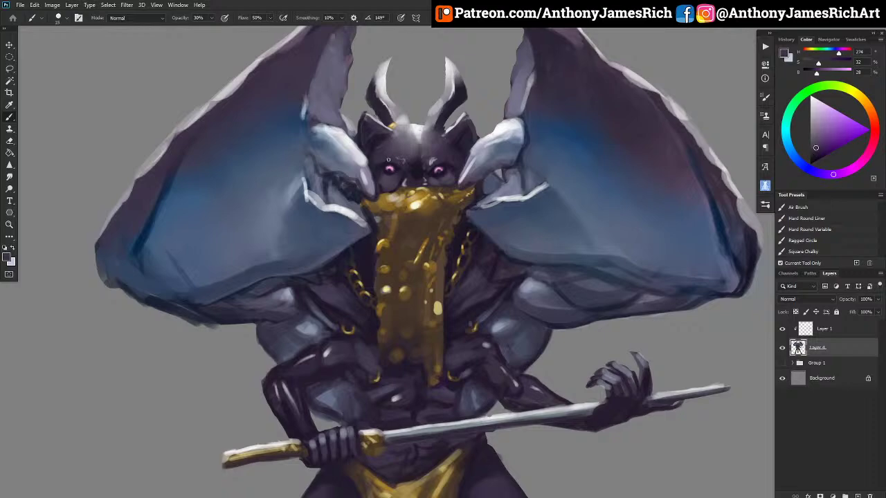
Darken around the eyes with sampled dark purple at 70% opacity, and extend the top of the head with sampled near-white.
{"action": "key", "text": "7"}
{"action": "left_click", "coordinate": [447, 168], "text": "alt"}
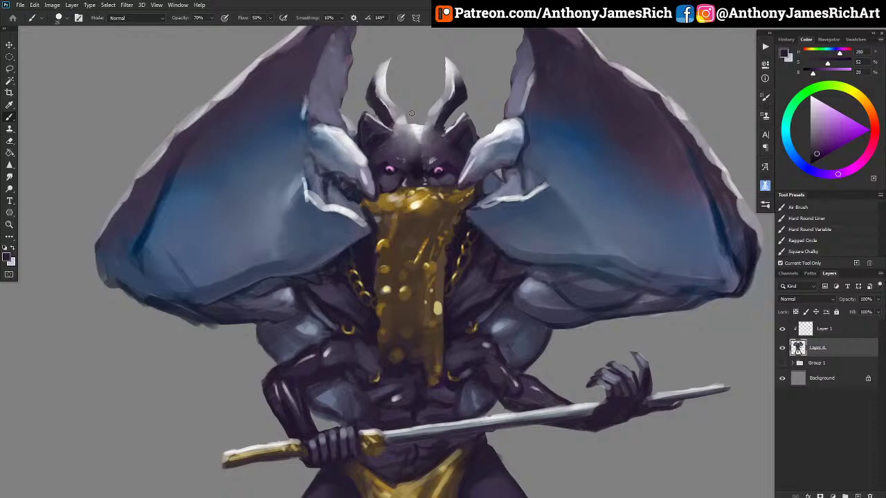
{"action": "left_click", "coordinate": [416, 128], "text": "alt"}
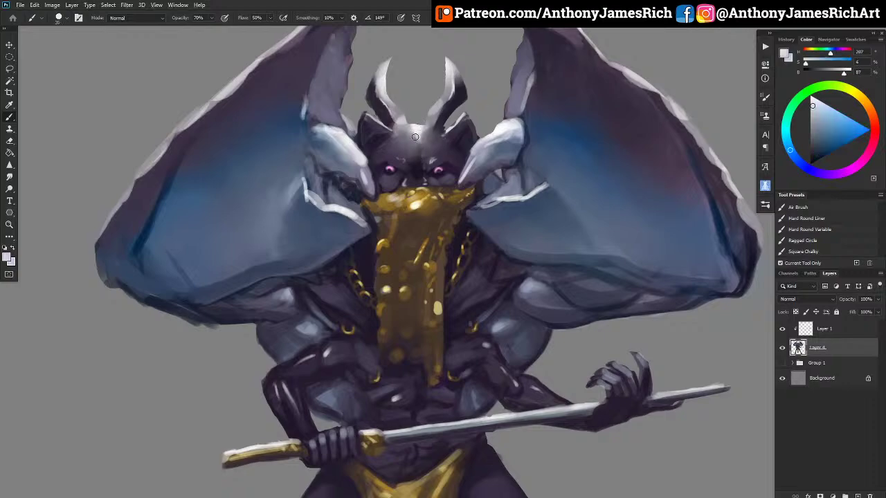
{"action": "mouse_move", "coordinate": [412, 129]}
{"action": "left_mouse_down"}
{"action": "mouse_move", "coordinate": [407, 108]}
{"action": "mouse_move", "coordinate": [411, 118]}
{"action": "left_mouse_up"}
Paint sampled grey-blue highlights on the rounded muscle forms at both sides of the torso, adjusting the brush size.
{"action": "left_click", "coordinate": [313, 332], "text": "alt"}
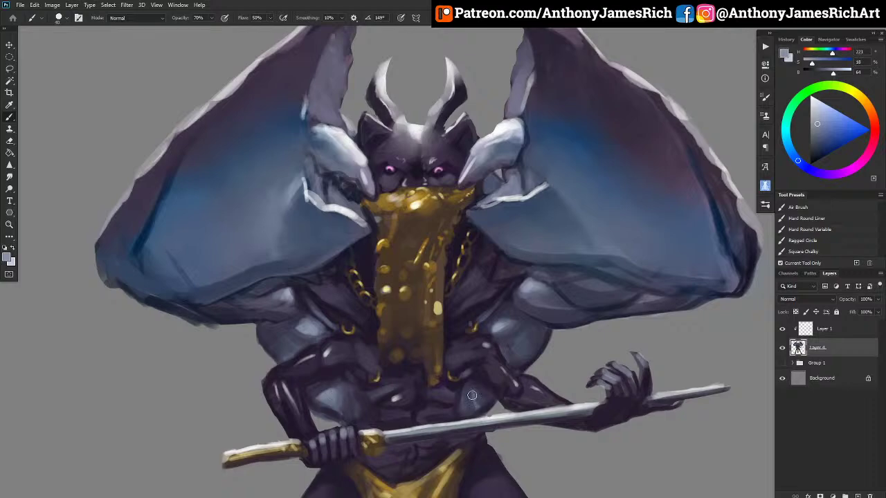
{"action": "left_click_drag", "start_coordinate": [475, 393], "coordinate": [472, 407]}
{"action": "key", "text": "["}
{"action": "key", "text": "["}
{"action": "key", "text": "["}
{"action": "key", "text": "["}
{"action": "key", "text": "["}
{"action": "mouse_move", "coordinate": [512, 344]}
{"action": "left_mouse_down"}
{"action": "mouse_move", "coordinate": [530, 328]}
{"action": "mouse_move", "coordinate": [532, 338]}
{"action": "left_mouse_up"}
{"action": "key", "text": "]"}
{"action": "key", "text": "]"}
{"action": "key", "text": "]"}
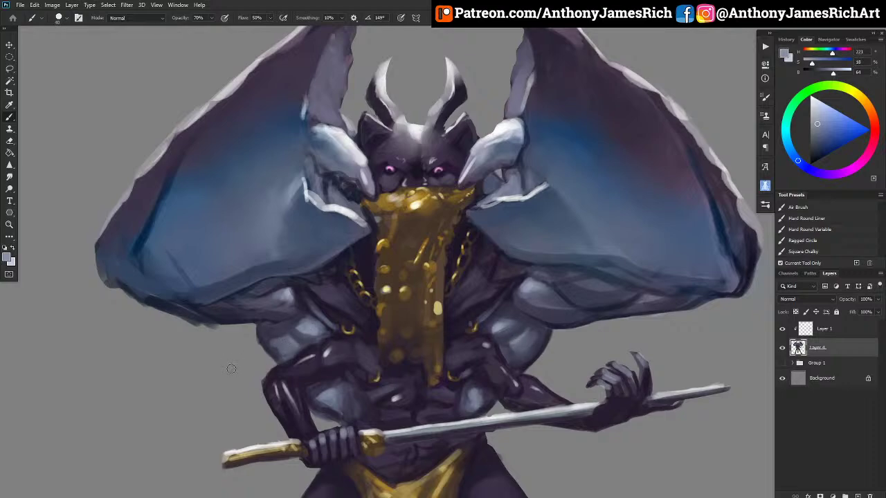
Reshape the flank form behind the arm gripping the sword handle, alternating sampled dark purple and light grey-blue.
{"action": "scroll", "coordinate": [277, 270], "scroll_direction": "down", "scroll_amount": 5}
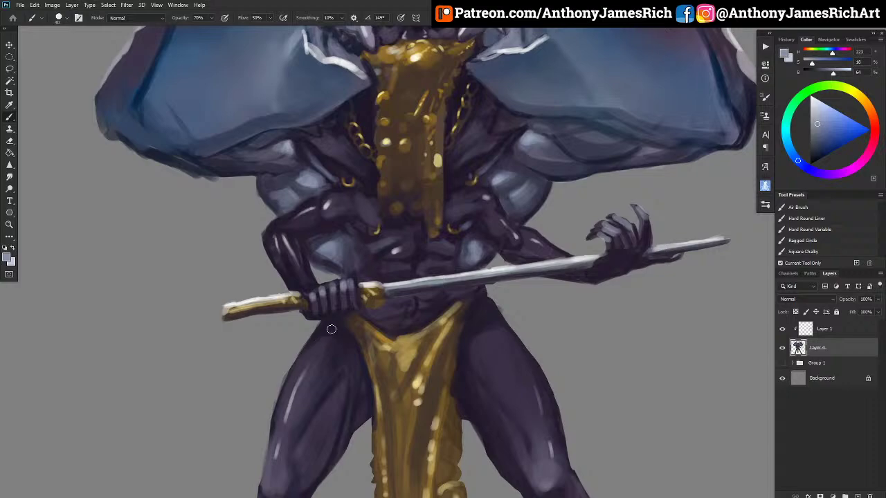
{"action": "left_click", "coordinate": [328, 245], "text": "alt"}
{"action": "left_click", "coordinate": [320, 244], "text": "alt"}
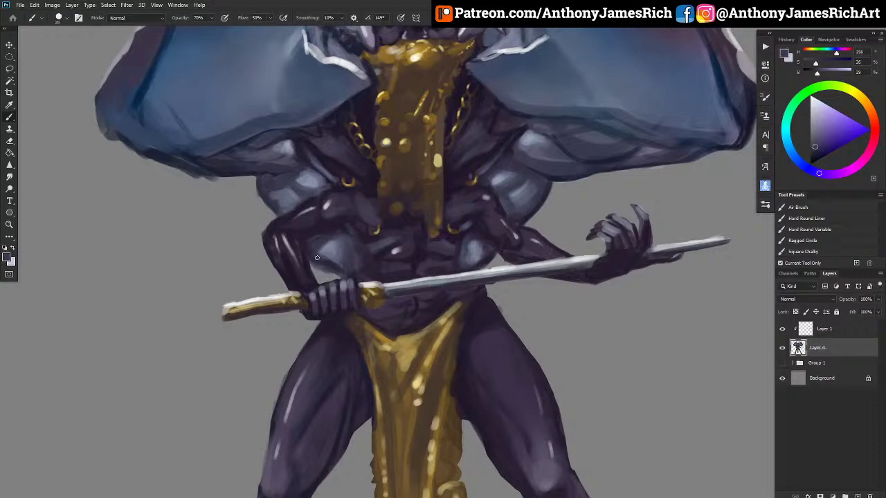
{"action": "left_click", "coordinate": [333, 273], "text": "alt"}
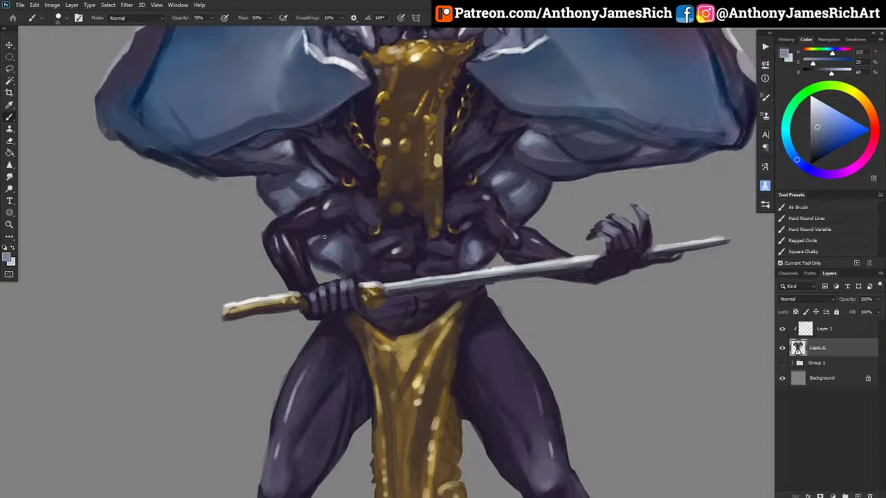
{"action": "left_click", "coordinate": [321, 232], "text": "alt"}
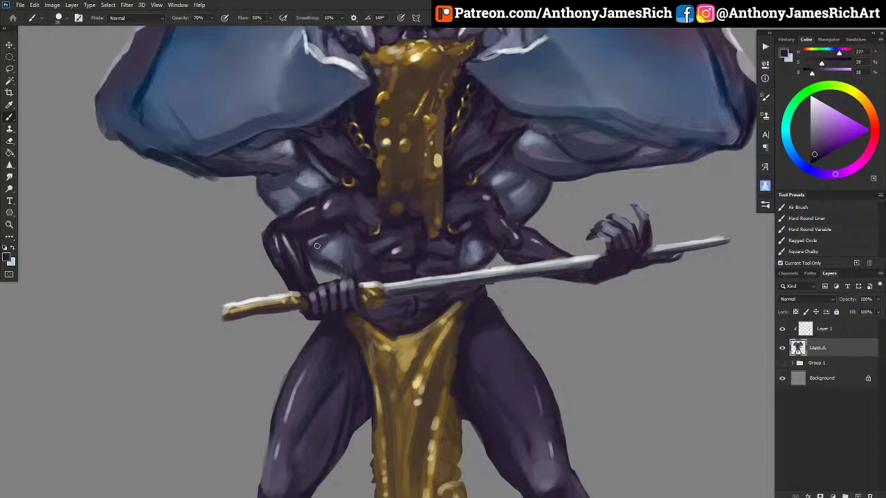
{"action": "left_click", "coordinate": [326, 236], "text": "alt"}
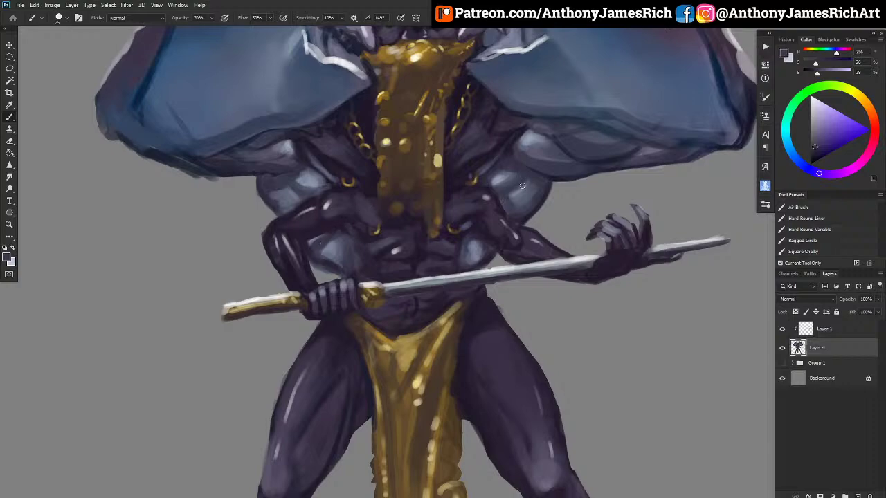
Refine the opposite flank form above the sword blade with sampled dark purple and muted grey-blue.
{"action": "left_click", "coordinate": [518, 223], "text": "alt"}
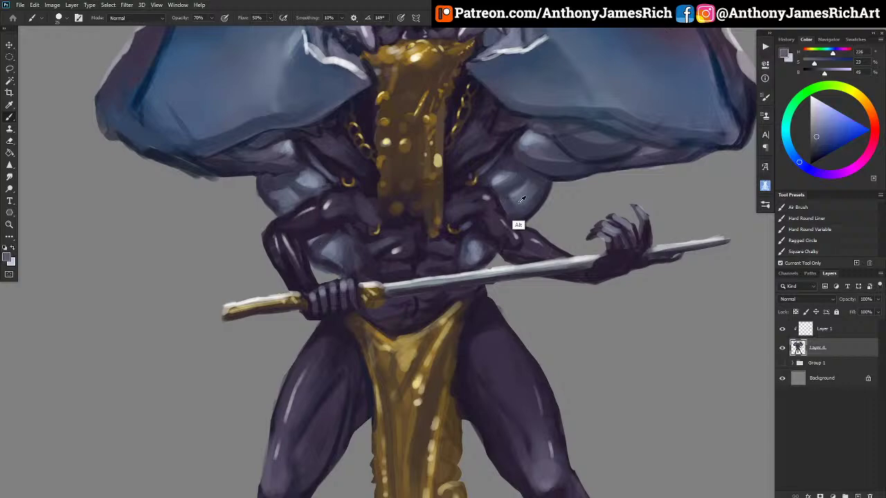
{"action": "left_click", "coordinate": [474, 234], "text": "alt"}
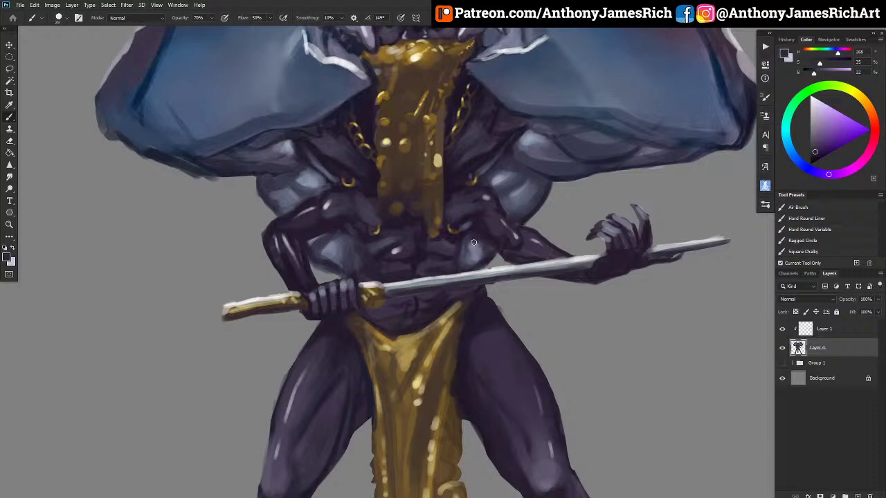
{"action": "left_click_drag", "start_coordinate": [474, 242], "coordinate": [481, 259]}
{"action": "left_click", "coordinate": [508, 229], "text": "alt"}
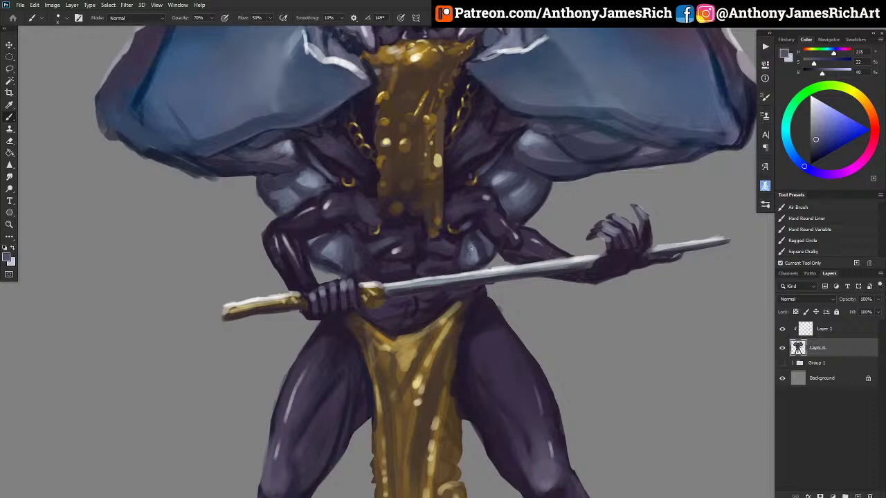
Extend the grey-blue flank forms inward toward the abdomen on both sides with a smaller brush and sampled colour.
{"action": "left_click", "coordinate": [354, 258], "text": "alt"}
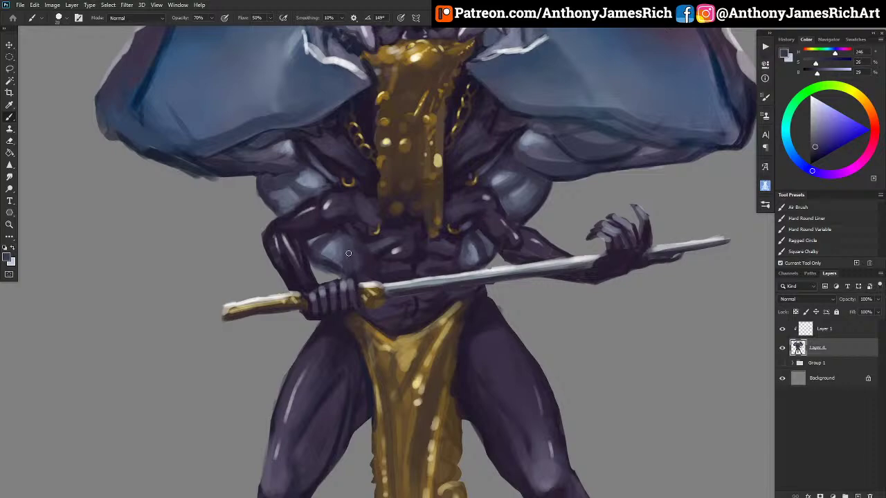
{"action": "left_click", "coordinate": [339, 277], "text": "alt"}
{"action": "key", "text": "bracketleft"}
{"action": "key", "text": "bracketleft"}
{"action": "key", "text": "bracketleft"}
{"action": "mouse_move", "coordinate": [360, 258]}
{"action": "left_mouse_down"}
{"action": "mouse_move", "coordinate": [389, 241]}
{"action": "mouse_move", "coordinate": [374, 255]}
{"action": "left_mouse_up"}
{"action": "left_click_drag", "start_coordinate": [468, 248], "coordinate": [449, 246]}
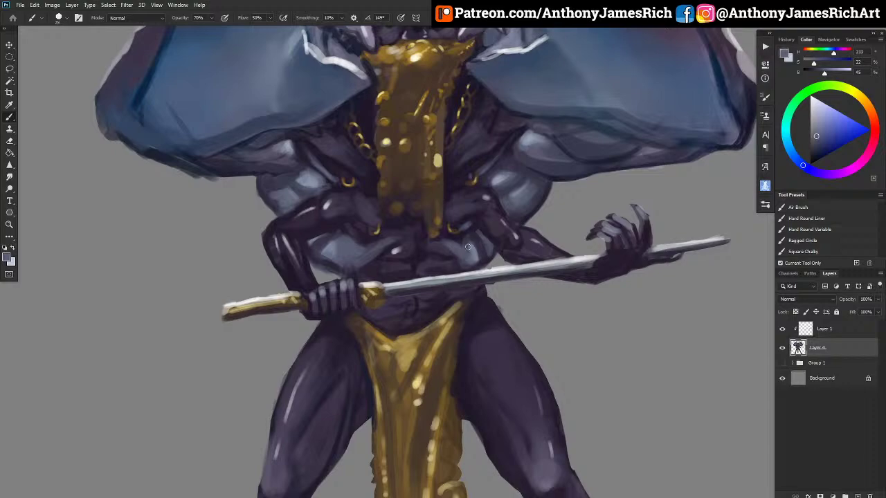
Redefine the muscle shadows and planes on both upper arms with sampled dark and mid purples.
{"action": "left_click", "coordinate": [329, 263], "text": "alt"}
{"action": "left_click", "coordinate": [335, 259], "text": "alt"}
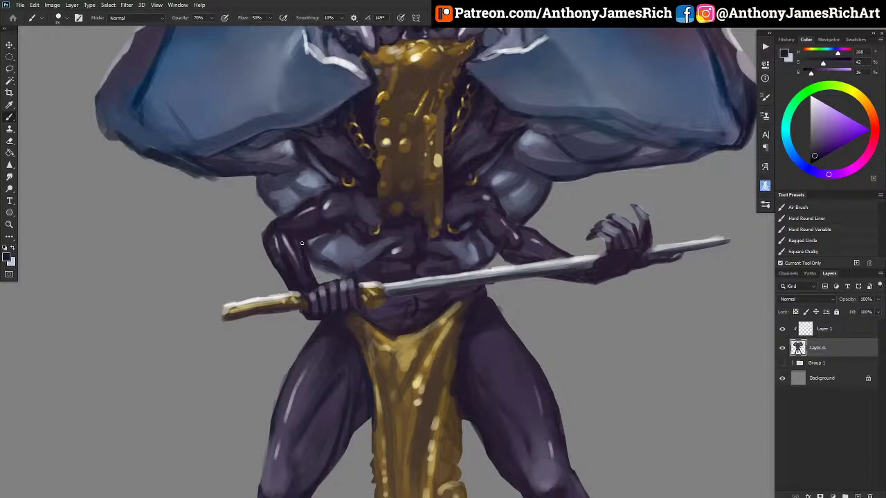
{"action": "left_click", "coordinate": [334, 236], "text": "alt"}
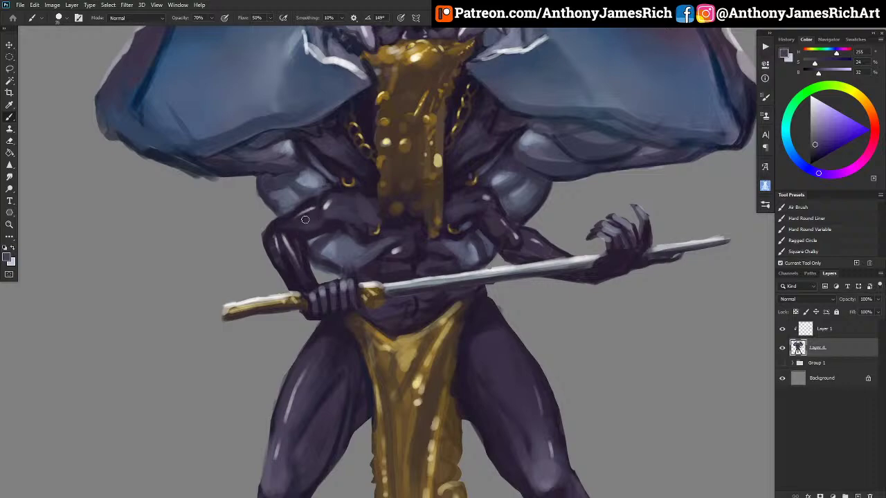
{"action": "left_click", "coordinate": [330, 249], "text": "alt"}
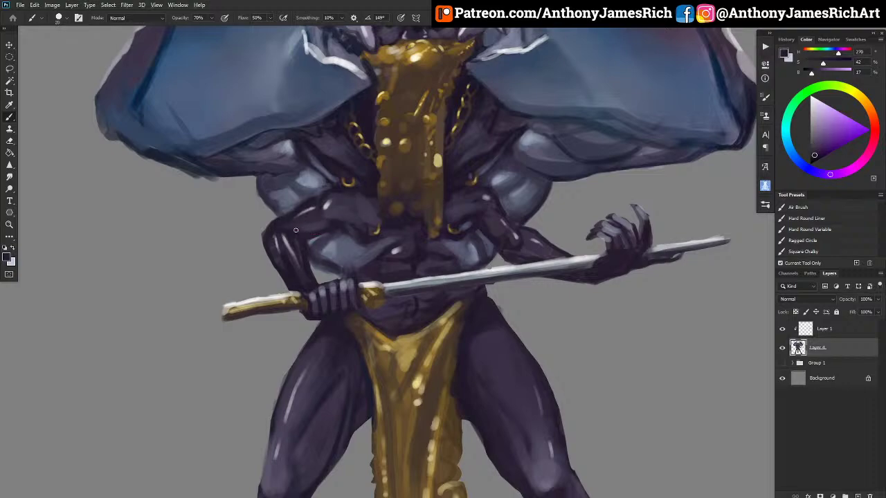
{"action": "key", "text": "bracketright"}
{"action": "mouse_move", "coordinate": [486, 214]}
{"action": "left_mouse_down"}
{"action": "mouse_move", "coordinate": [494, 238]}
{"action": "mouse_move", "coordinate": [500, 222]}
{"action": "mouse_move", "coordinate": [490, 214]}
{"action": "mouse_move", "coordinate": [513, 243]}
{"action": "mouse_move", "coordinate": [487, 230]}
{"action": "left_mouse_up"}
{"action": "key", "text": "bracketright"}
{"action": "key", "text": "bracketright"}
{"action": "left_click", "coordinate": [491, 215], "text": "alt"}
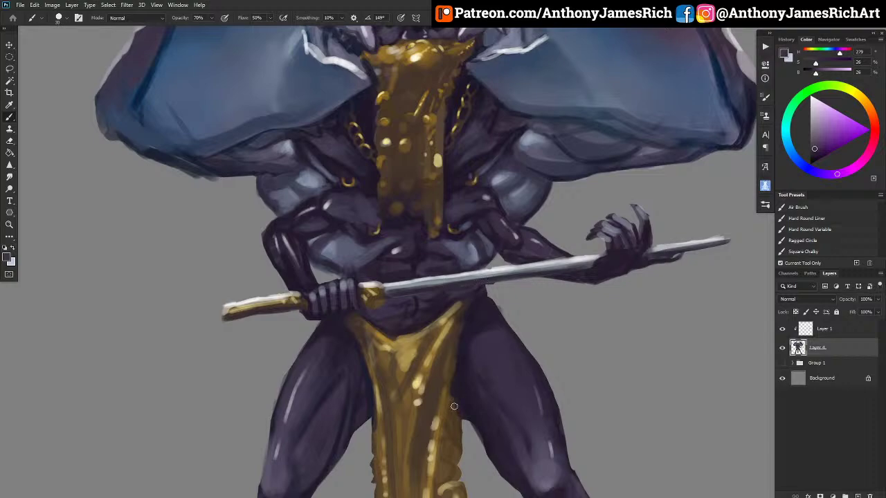
Repaint the abdominal muscles above the sword with sampled dark purple, covering the bright spot and deepening the creases.
{"action": "left_click", "coordinate": [333, 263], "text": "alt"}
{"action": "left_click_drag", "start_coordinate": [313, 261], "coordinate": [327, 265]}
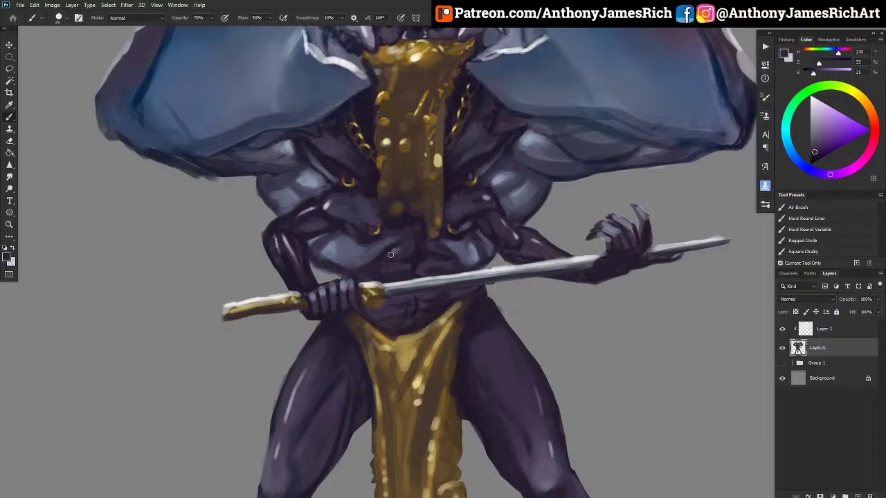
{"action": "left_click", "coordinate": [415, 276], "text": "alt"}
{"action": "left_click_drag", "start_coordinate": [419, 244], "coordinate": [385, 252]}
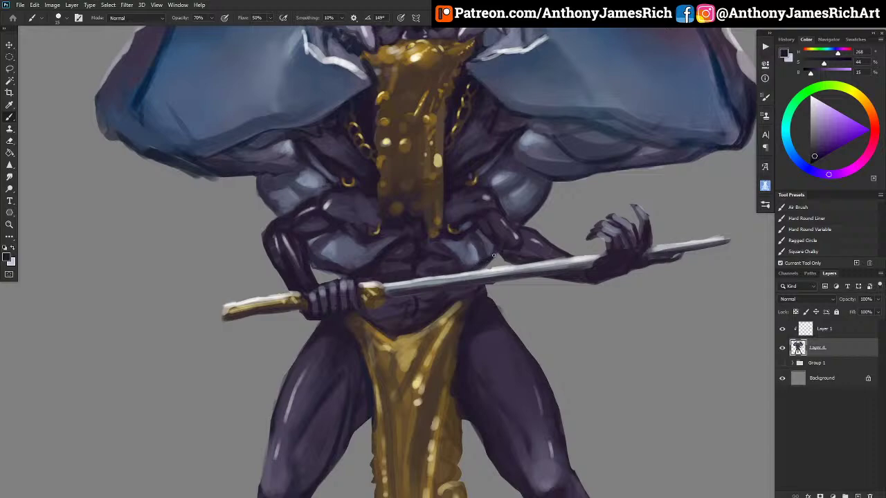
Touch up the flank above the blade with sampled grey-blue, and define the inner thigh muscles beside the loincloth with sampled purples.
{"action": "left_click", "coordinate": [538, 205], "text": "alt"}
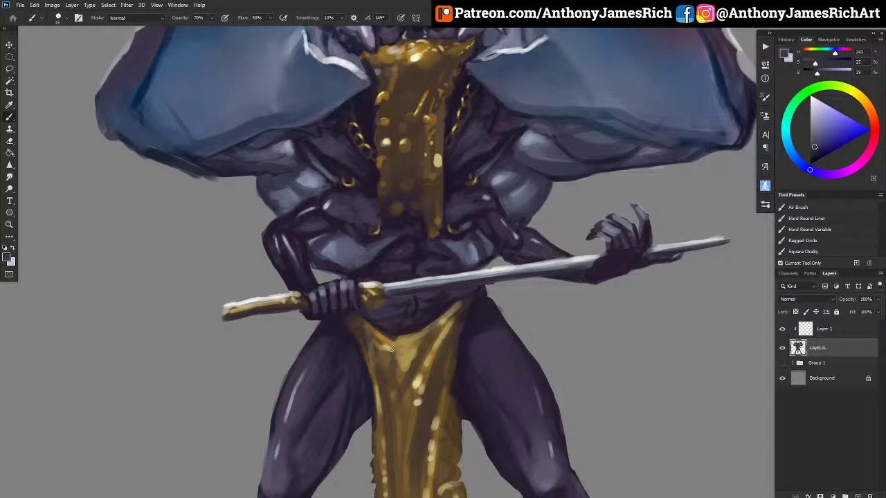
{"action": "left_click", "coordinate": [530, 217], "text": "alt"}
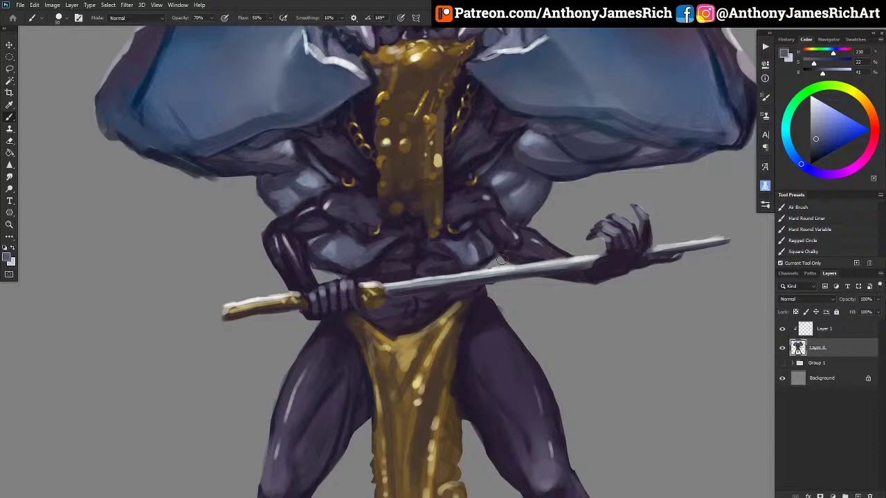
{"action": "scroll", "coordinate": [496, 259], "scroll_direction": "down", "scroll_amount": 5}
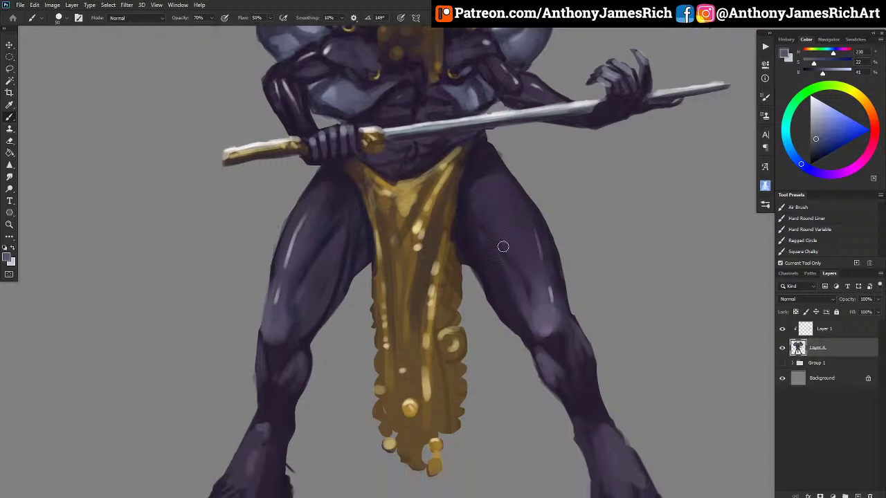
{"action": "scroll", "coordinate": [501, 252], "scroll_direction": "up", "scroll_amount": 2}
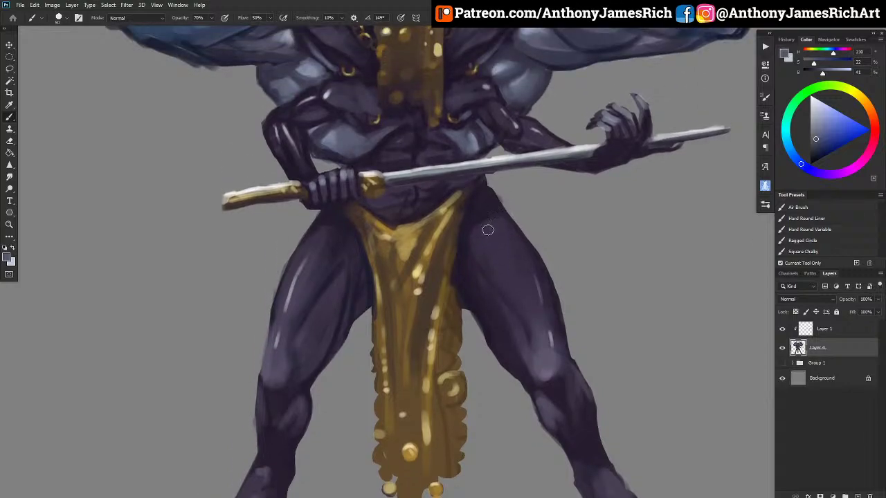
{"action": "key", "text": "alt"}
{"action": "left_click", "coordinate": [475, 213], "text": "alt"}
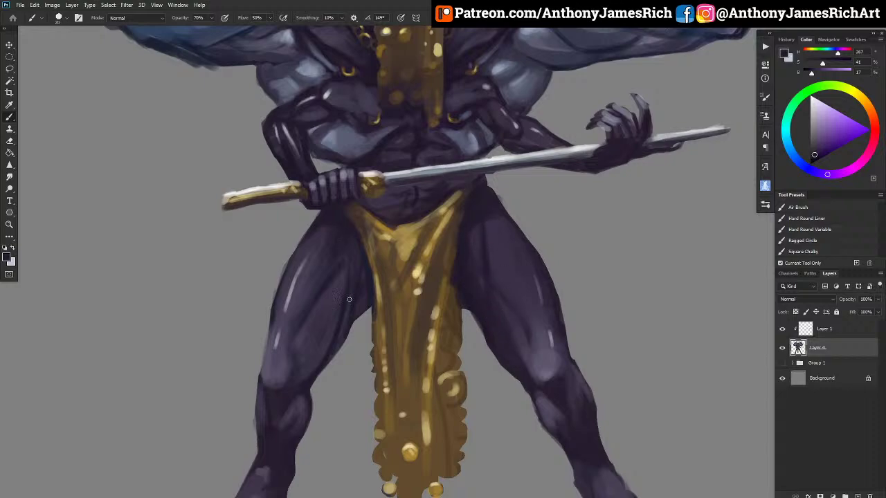
{"action": "left_click", "coordinate": [354, 255], "text": "alt"}
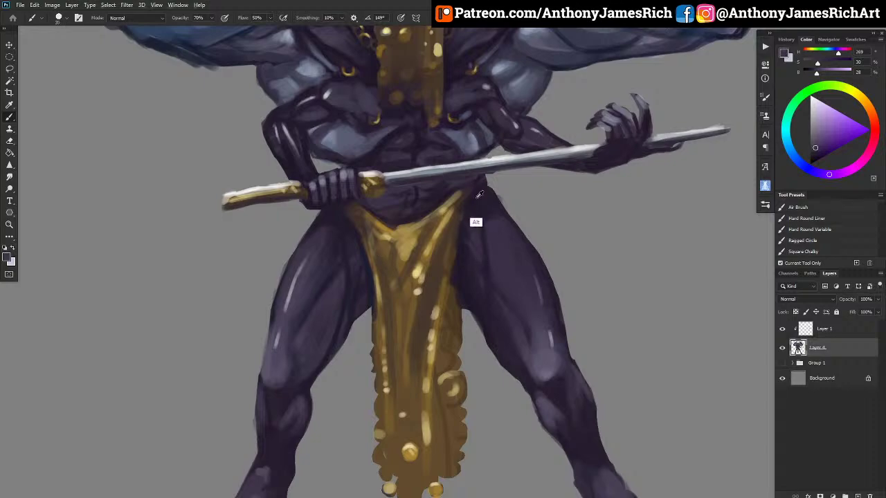
{"action": "left_click", "coordinate": [479, 232], "text": "alt"}
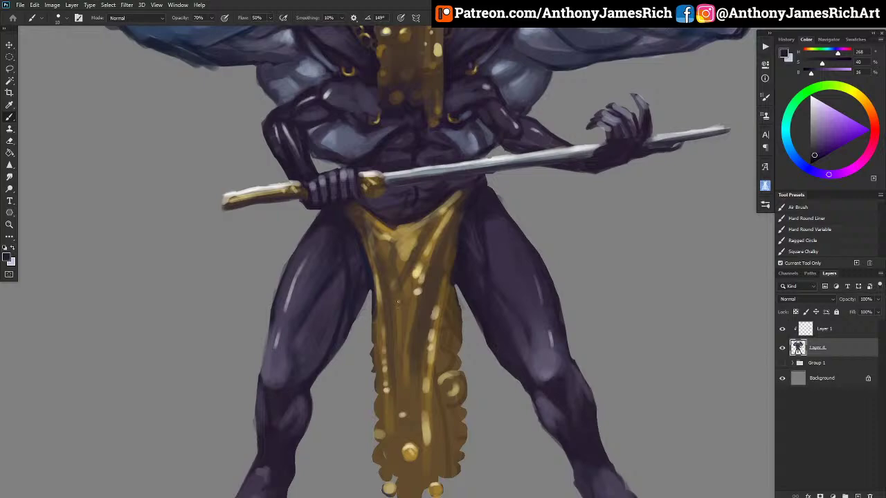
Paint small gold beads along the loincloth's hilt-side edge and pale yellow glints across its upper folds with sampled golds.
{"action": "left_click", "coordinate": [378, 344], "text": "alt"}
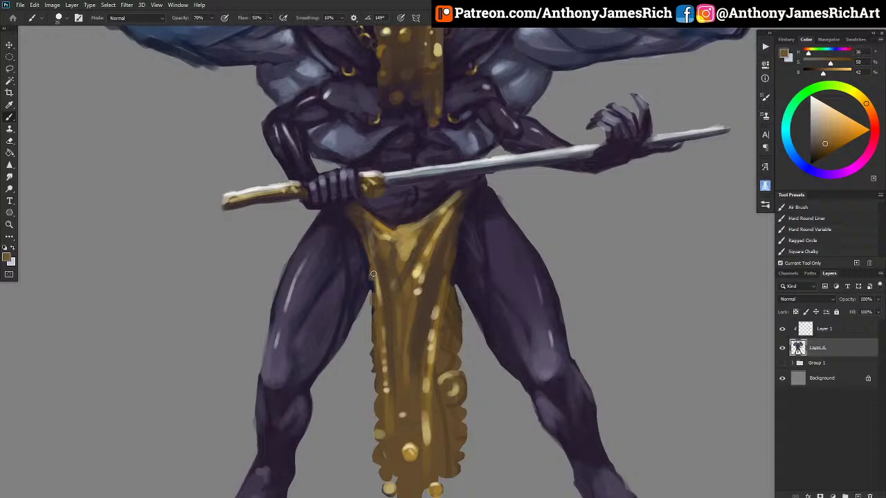
{"action": "left_click", "coordinate": [416, 291], "text": "alt"}
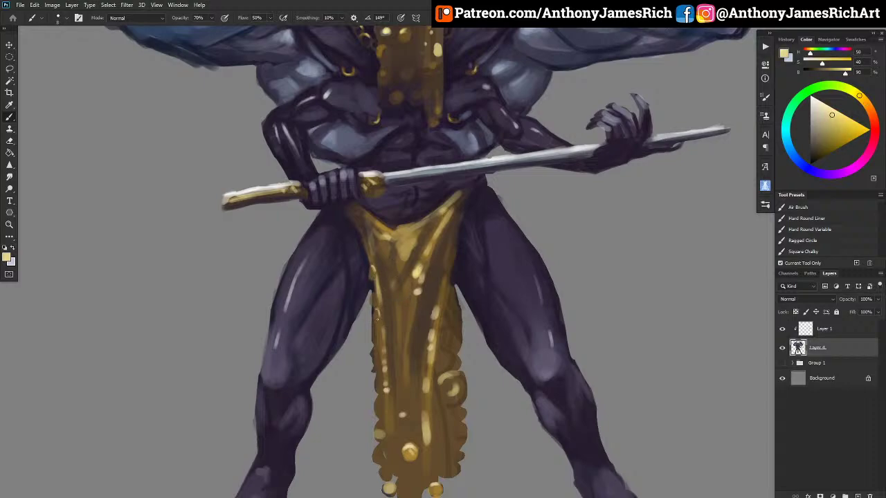
{"action": "left_click", "coordinate": [423, 255]}
{"action": "key", "text": "["}
{"action": "key", "text": "["}
{"action": "key", "text": "["}
{"action": "key", "text": "["}
{"action": "left_click", "coordinate": [433, 240]}
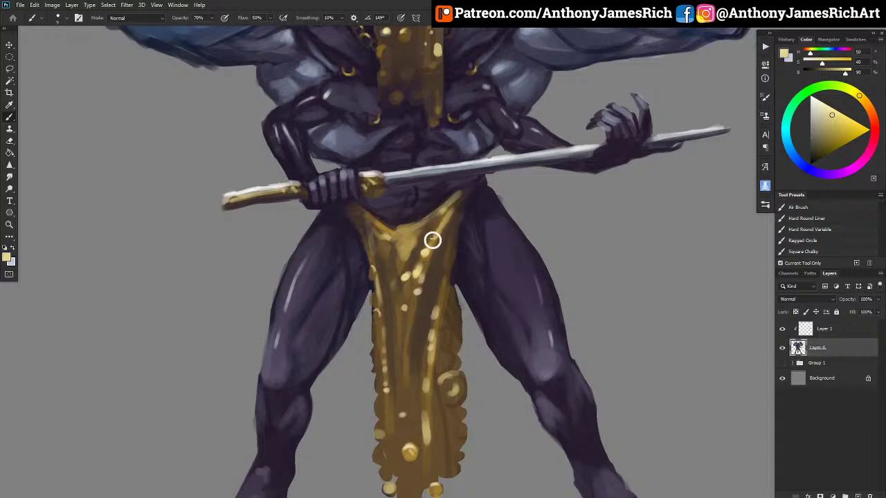
{"action": "key", "text": "bracketleft"}
{"action": "key", "text": "bracketleft"}
{"action": "key", "text": "bracketleft"}
Smooth the loincloth's upper front below the waistband with sampled golds and add a soft pale yellow highlight at its centre.
{"action": "scroll", "coordinate": [438, 226], "scroll_direction": "up", "scroll_amount": 3}
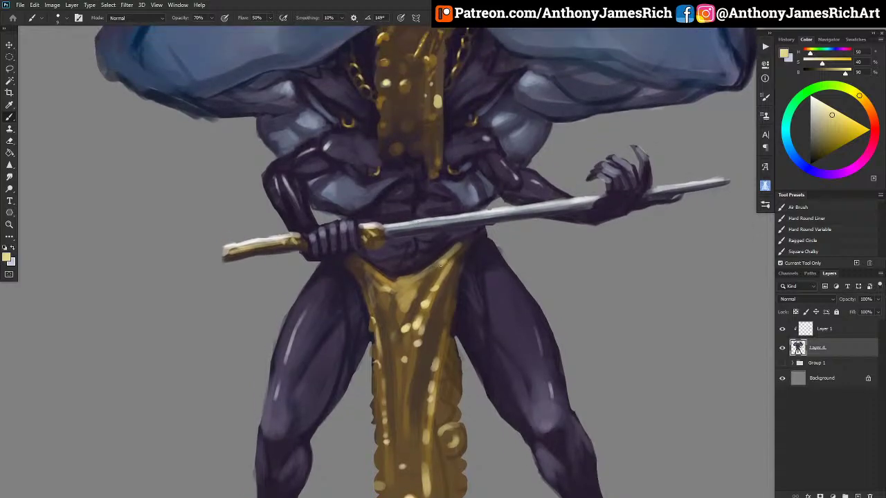
{"action": "left_click", "coordinate": [408, 311], "text": "alt"}
{"action": "key", "text": "bracketright"}
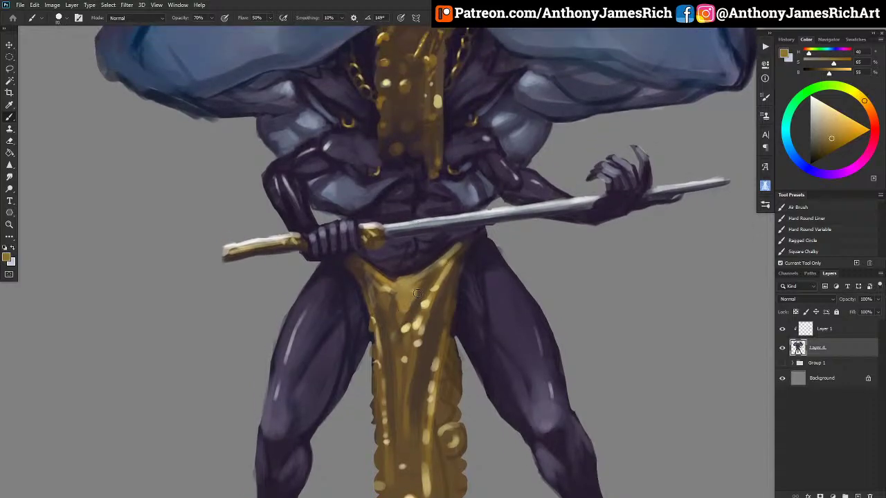
{"action": "left_click", "coordinate": [414, 309], "text": "alt"}
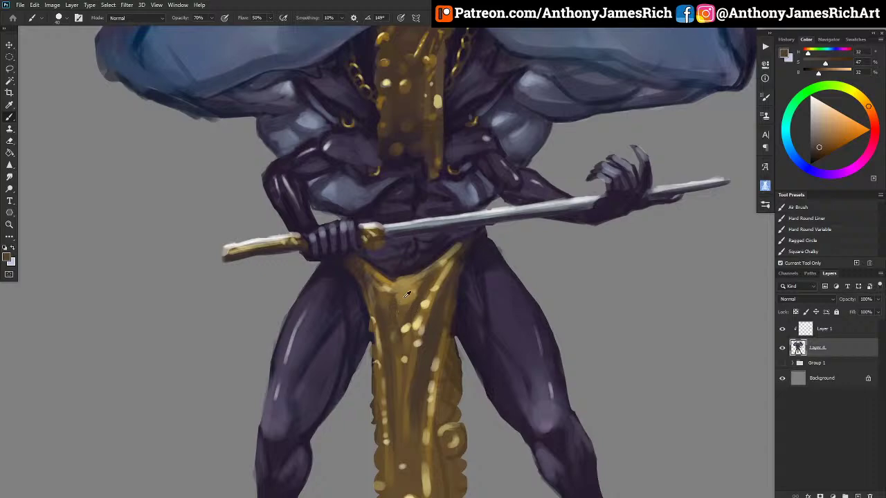
{"action": "left_click", "coordinate": [405, 297], "text": "alt"}
{"action": "mouse_move", "coordinate": [395, 292]}
{"action": "left_mouse_down"}
{"action": "mouse_move", "coordinate": [392, 305]}
{"action": "mouse_move", "coordinate": [407, 280]}
{"action": "left_mouse_up"}
{"action": "key", "text": "bracketright"}
{"action": "left_click", "coordinate": [383, 276], "text": "alt"}
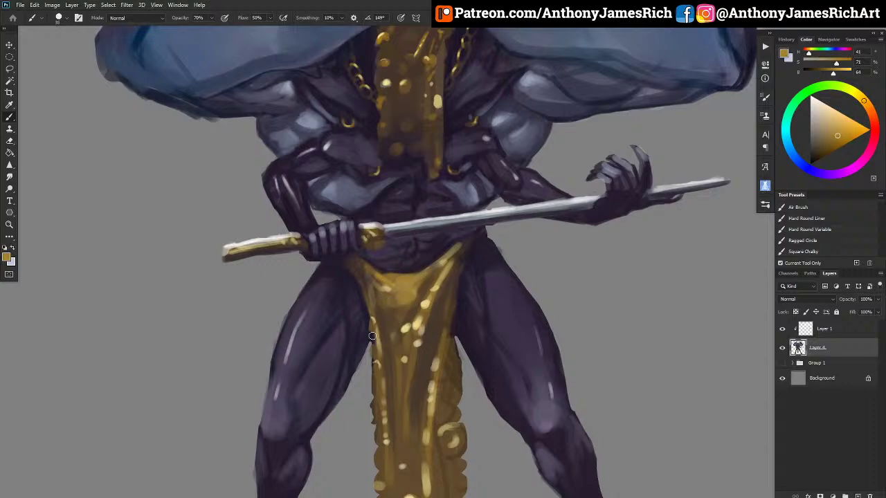
{"action": "left_click", "coordinate": [408, 306], "text": "alt"}
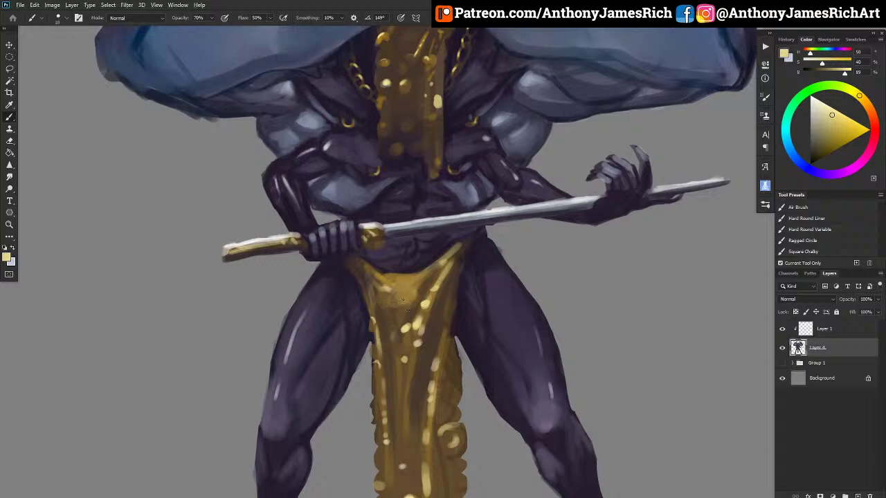
{"action": "left_click_drag", "start_coordinate": [400, 298], "coordinate": [403, 285]}
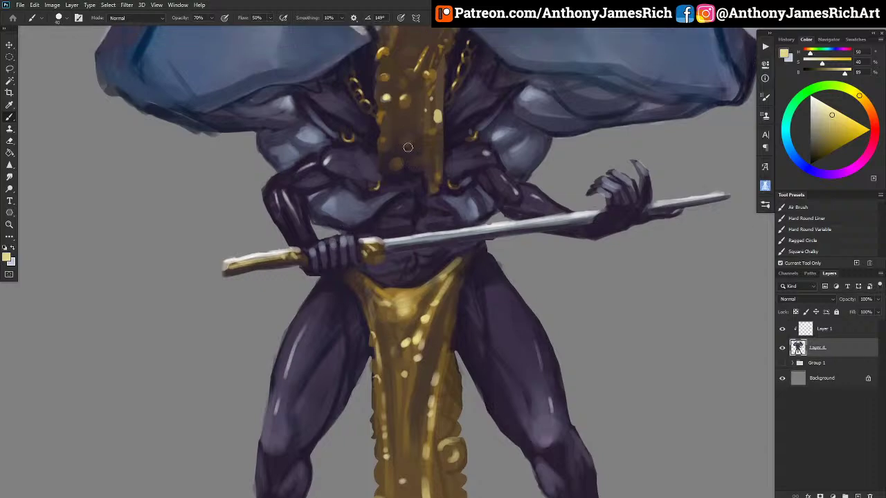
Darken the torso beside the lower end of the hanging gold face cloth with sampled dark purple.
{"action": "scroll", "coordinate": [394, 137], "scroll_direction": "up", "scroll_amount": 5}
{"action": "scroll", "coordinate": [420, 160], "scroll_direction": "down", "scroll_amount": 1}
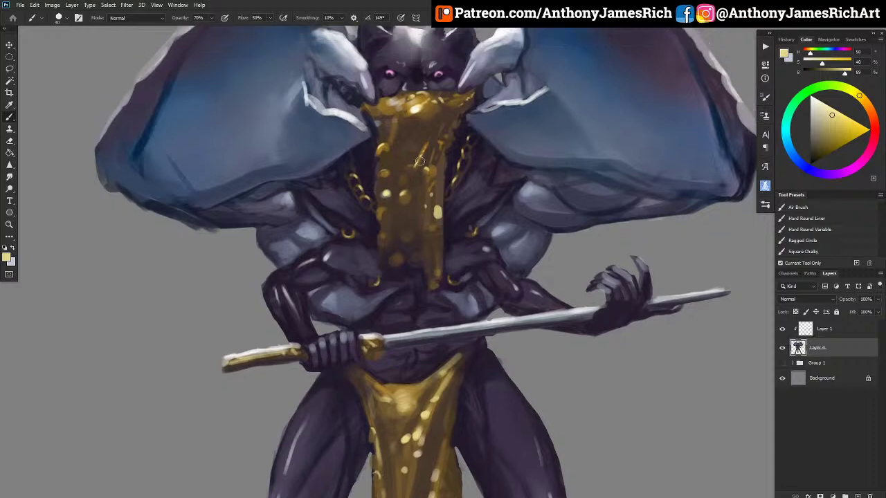
{"action": "scroll", "coordinate": [419, 161], "scroll_direction": "down", "scroll_amount": 6}
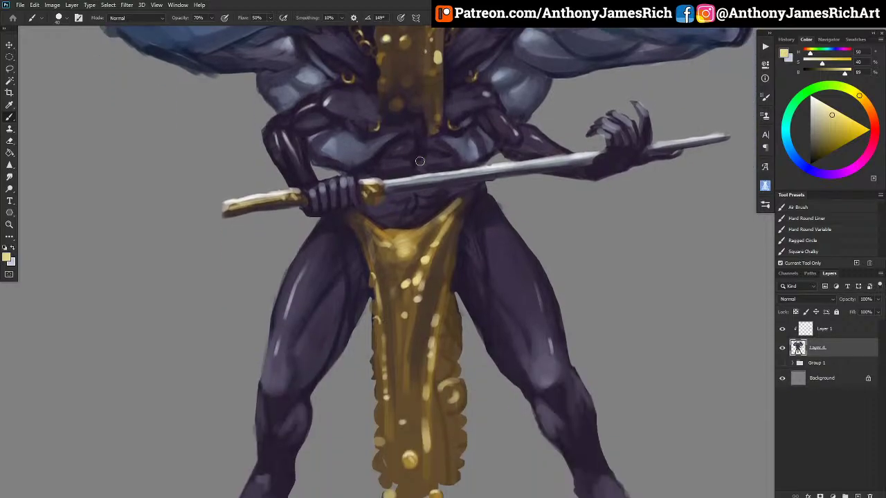
{"action": "scroll", "coordinate": [419, 161], "scroll_direction": "up", "scroll_amount": 1}
{"action": "left_click", "coordinate": [400, 135], "text": "alt"}
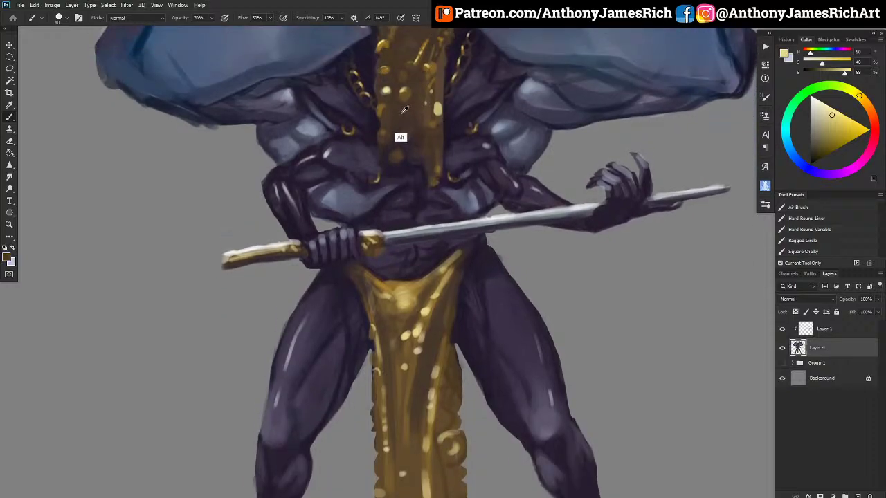
{"action": "left_click", "coordinate": [374, 161], "text": "alt"}
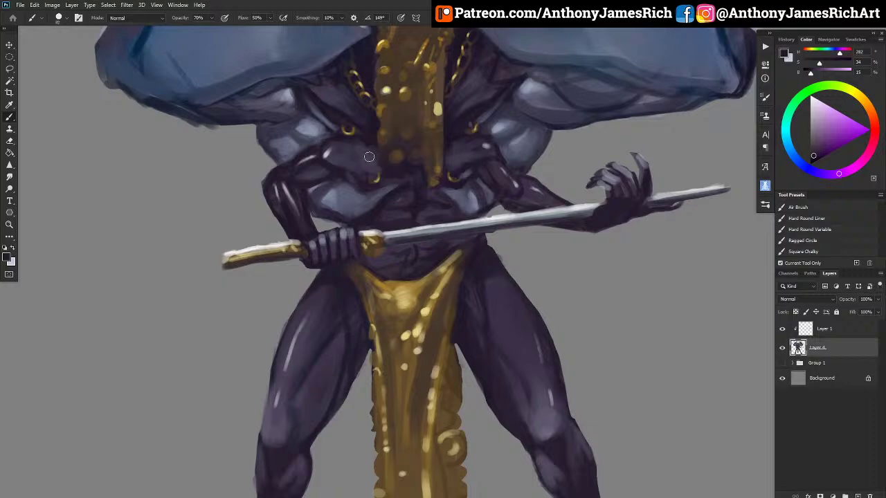
{"action": "left_click", "coordinate": [369, 167], "text": "alt"}
{"action": "key", "text": "["}
{"action": "key", "text": "["}
{"action": "key", "text": "["}
{"action": "key", "text": "["}
{"action": "key", "text": "["}
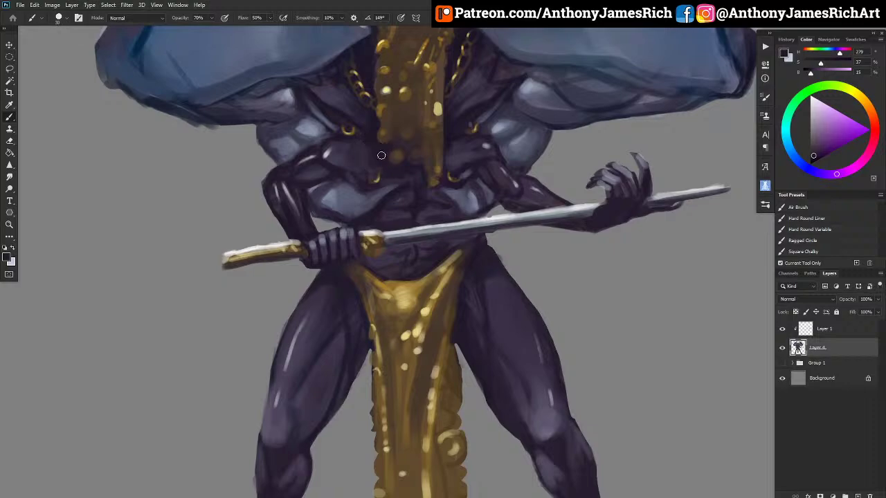
Reshape the lower chest muscle on the hilt side with sampled dark and muted purples, adjusting the brush size.
{"action": "key", "text": "]"}
{"action": "key", "text": "]"}
{"action": "key", "text": "]"}
{"action": "key", "text": "]"}
{"action": "key", "text": "]"}
{"action": "key", "text": "]"}
{"action": "key", "text": "["}
{"action": "key", "text": "["}
{"action": "key", "text": "["}
{"action": "key", "text": "["}
{"action": "key", "text": "["}
{"action": "left_click_drag", "start_coordinate": [358, 159], "coordinate": [340, 164]}
{"action": "left_click", "coordinate": [340, 161], "text": "alt"}
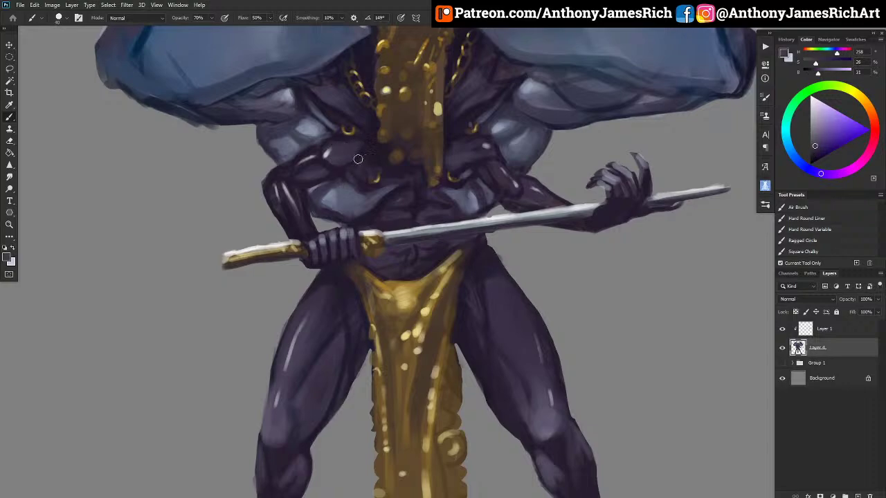
{"action": "left_click", "coordinate": [338, 162], "text": "alt"}
{"action": "key", "text": "["}
Deepen the inner thigh shadow above the knee of the hilt-side leg with sampled dark purple.
{"action": "scroll", "coordinate": [344, 313], "scroll_direction": "down", "scroll_amount": 5}
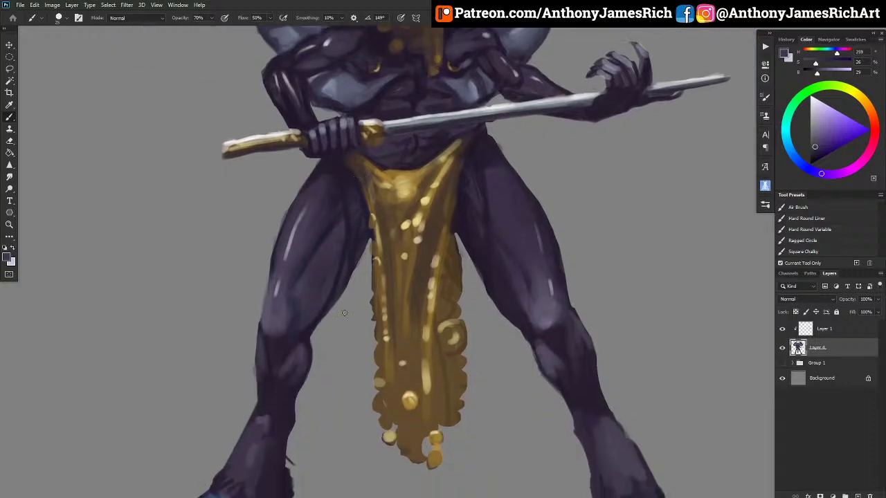
{"action": "left_click", "coordinate": [305, 340], "text": "alt"}
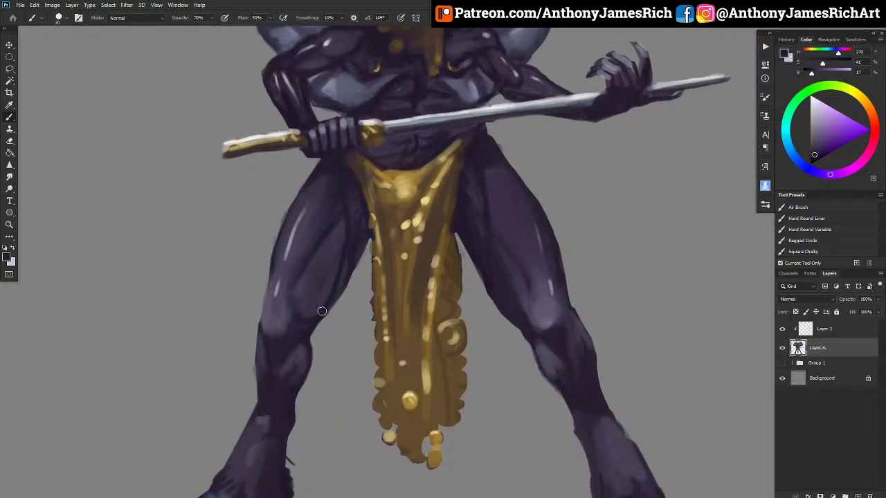
{"action": "key", "text": "]"}
{"action": "left_click_drag", "start_coordinate": [310, 310], "coordinate": [337, 273]}
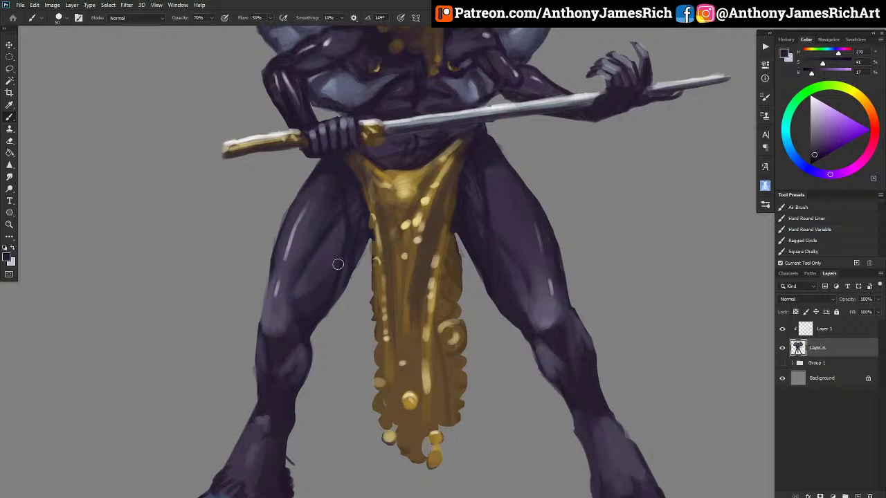
Repaint the front muscle planes of the blade-side thigh with long strokes of sampled mid purple.
{"action": "left_click", "coordinate": [518, 306], "text": "alt"}
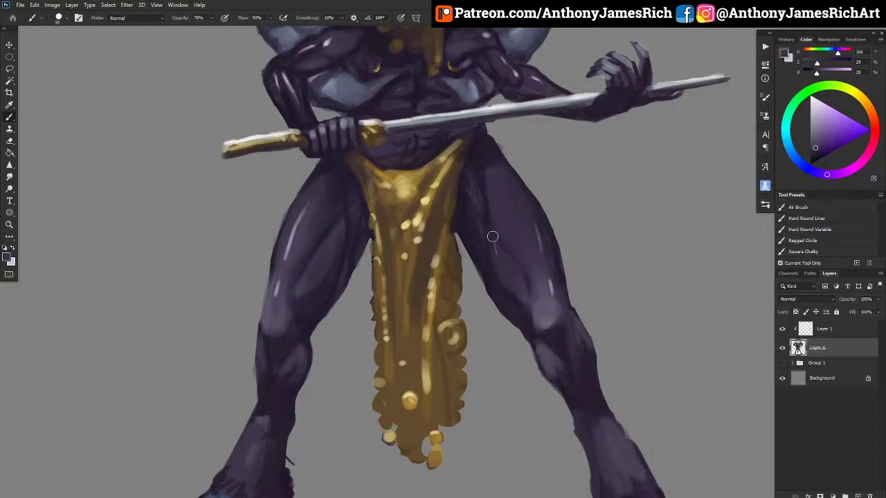
{"action": "left_click", "coordinate": [512, 302], "text": "alt"}
{"action": "left_click_drag", "start_coordinate": [526, 275], "coordinate": [496, 199]}
{"action": "left_click_drag", "start_coordinate": [515, 249], "coordinate": [490, 163]}
{"action": "left_click_drag", "start_coordinate": [496, 231], "coordinate": [480, 141]}
{"action": "left_click_drag", "start_coordinate": [515, 247], "coordinate": [491, 187]}
Darken the inner edges of both thighs with a smaller brush and sampled dark purple, undoing the stray stroke.
{"action": "key", "text": "["}
{"action": "key", "text": "["}
{"action": "key", "text": "["}
{"action": "left_click", "coordinate": [473, 259], "text": "alt"}
{"action": "left_click_drag", "start_coordinate": [473, 260], "coordinate": [479, 199]}
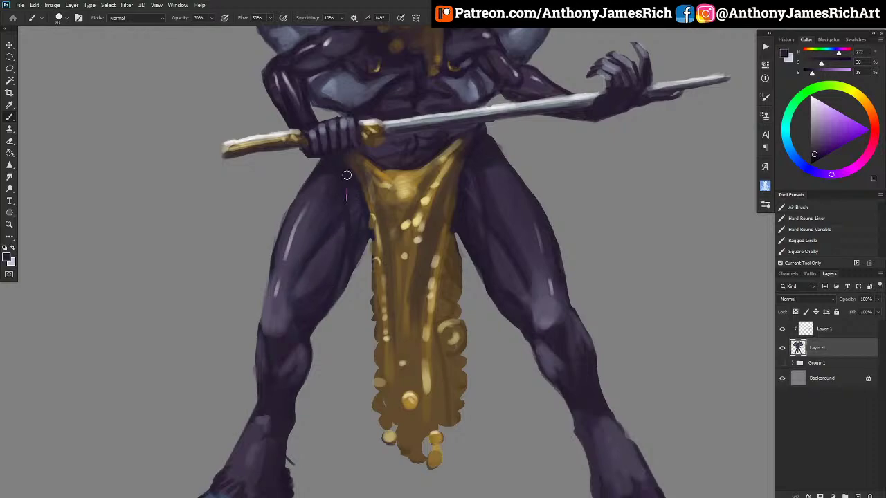
{"action": "left_click_drag", "start_coordinate": [304, 258], "coordinate": [295, 279]}
{"action": "key", "text": "ctrl+z"}
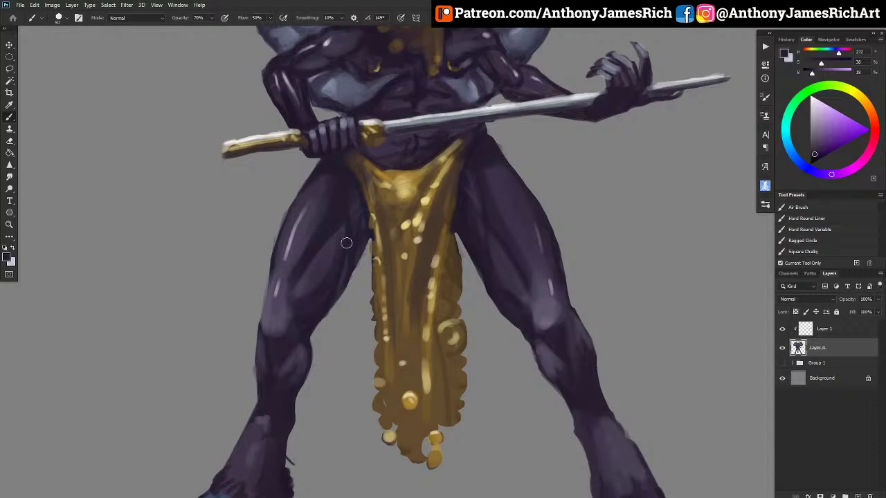
Soften the lower membrane of the blade-side wing with sampled muted blue-greys.
{"action": "scroll", "coordinate": [363, 238], "scroll_direction": "down", "scroll_amount": 3}
{"action": "scroll", "coordinate": [383, 214], "scroll_direction": "up", "scroll_amount": 4}
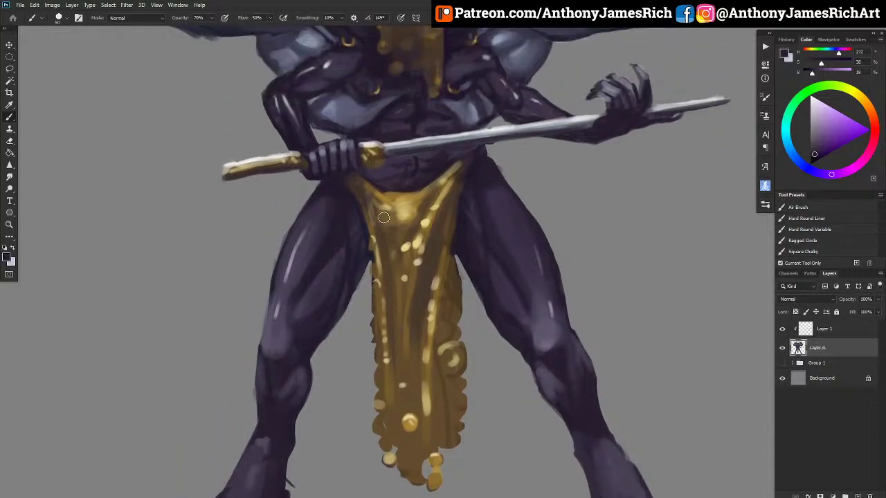
{"action": "scroll", "coordinate": [384, 218], "scroll_direction": "up", "scroll_amount": 5}
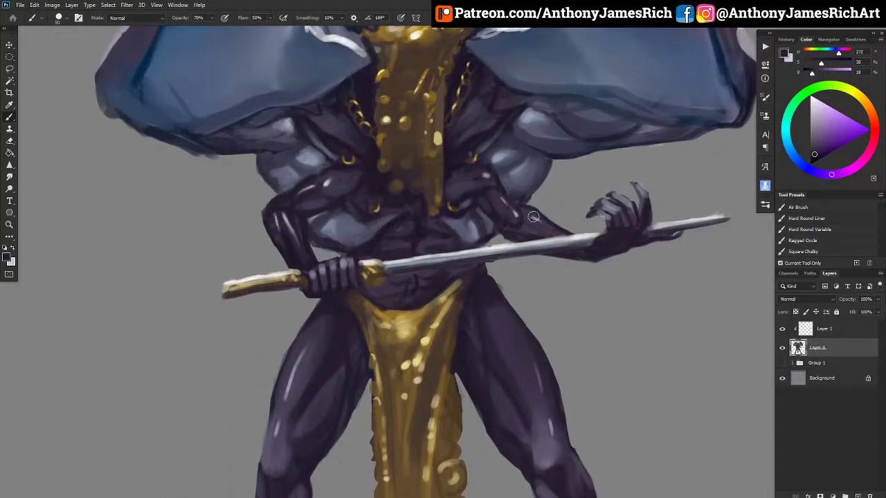
{"action": "scroll", "coordinate": [533, 217], "scroll_direction": "up", "scroll_amount": 3}
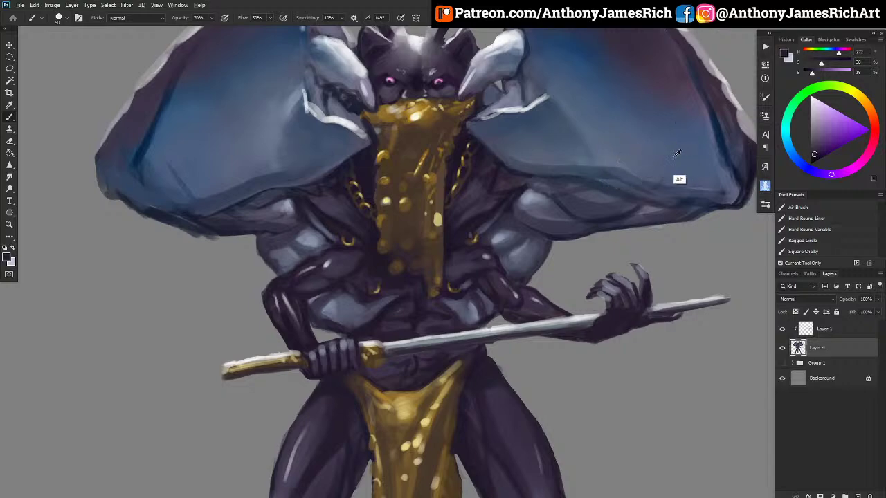
{"action": "left_click", "coordinate": [612, 159], "text": "alt"}
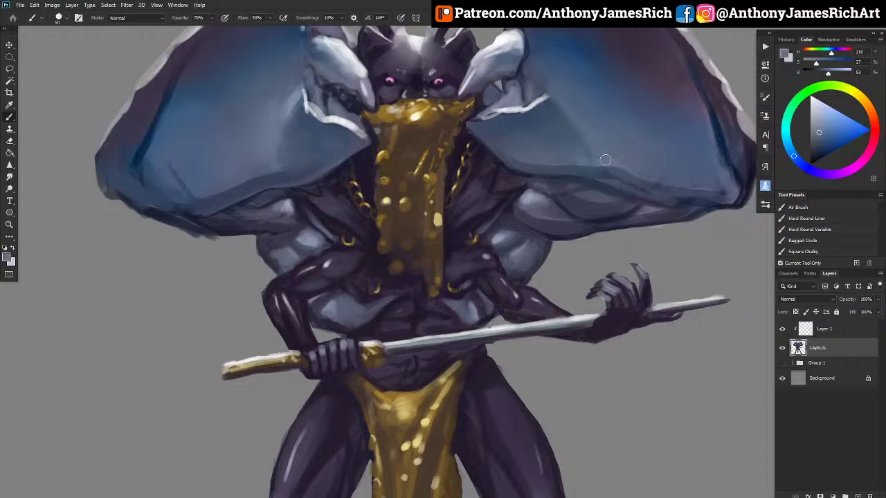
{"action": "left_click", "coordinate": [693, 172], "text": "alt"}
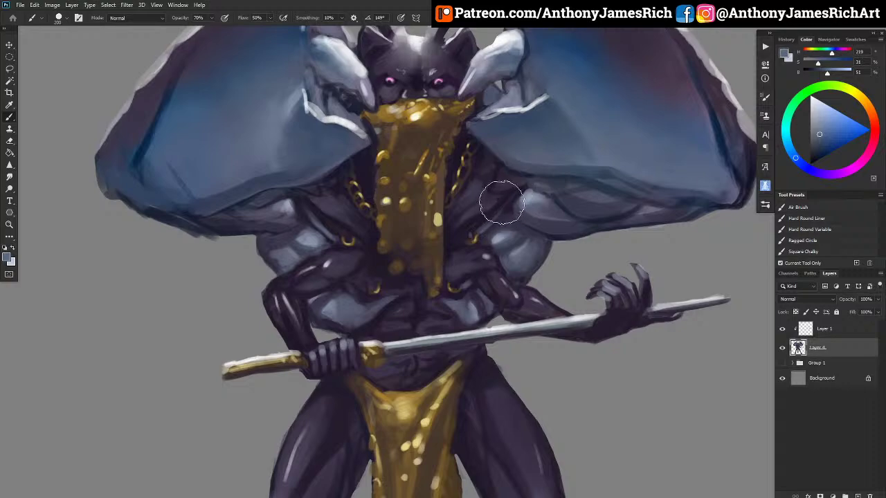
Lower the brush opacity to 30% and blend muted blue-grey into the inner lower membrane of the blade-side wing.
{"action": "key", "text": "3"}
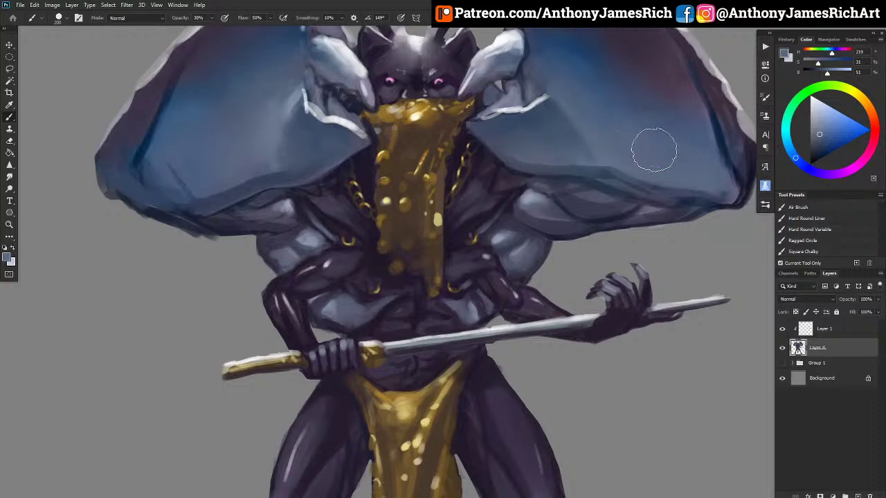
{"action": "key", "text": "bracketleft"}
{"action": "key", "text": "bracketleft"}
{"action": "key", "text": "bracketleft"}
{"action": "key", "text": "bracketleft"}
{"action": "key", "text": "bracketleft"}
{"action": "key", "text": "bracketleft"}
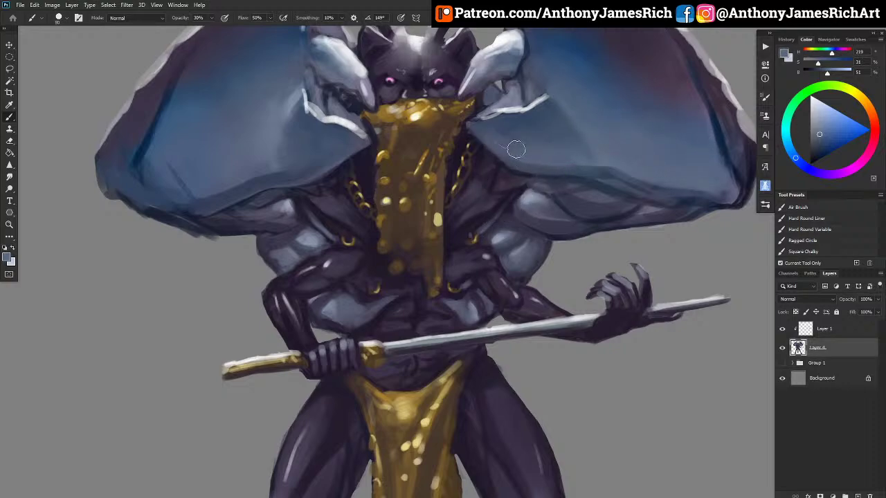
{"action": "key", "text": "bracketright"}
{"action": "left_click_drag", "start_coordinate": [534, 156], "coordinate": [566, 162]}
{"action": "key", "text": "bracketright"}
{"action": "key", "text": "bracketright"}
{"action": "key", "text": "bracketright"}
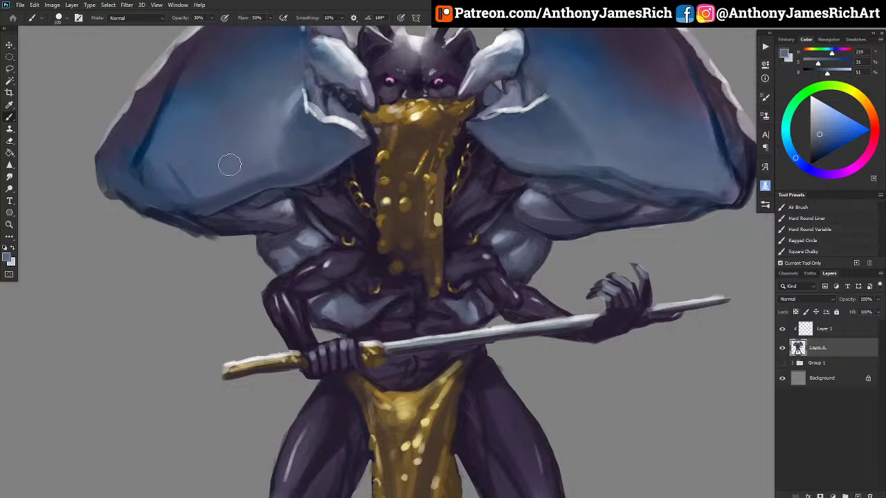
Blend sampled wing blue into the outer lower edges of both wings with a smaller brush.
{"action": "left_click", "coordinate": [169, 127], "text": "alt"}
{"action": "key", "text": "bracketleft"}
{"action": "key", "text": "bracketleft"}
{"action": "key", "text": "bracketleft"}
{"action": "mouse_move", "coordinate": [128, 156]}
{"action": "left_mouse_down"}
{"action": "mouse_move", "coordinate": [168, 95]}
{"action": "mouse_move", "coordinate": [111, 162]}
{"action": "left_mouse_up"}
{"action": "key", "text": "bracketleft"}
{"action": "key", "text": "bracketleft"}
{"action": "key", "text": "bracketleft"}
{"action": "mouse_move", "coordinate": [739, 161]}
{"action": "left_mouse_down"}
{"action": "mouse_move", "coordinate": [735, 142]}
{"action": "mouse_move", "coordinate": [746, 169]}
{"action": "mouse_move", "coordinate": [746, 158]}
{"action": "mouse_move", "coordinate": [736, 168]}
{"action": "mouse_move", "coordinate": [723, 139]}
{"action": "left_mouse_up"}
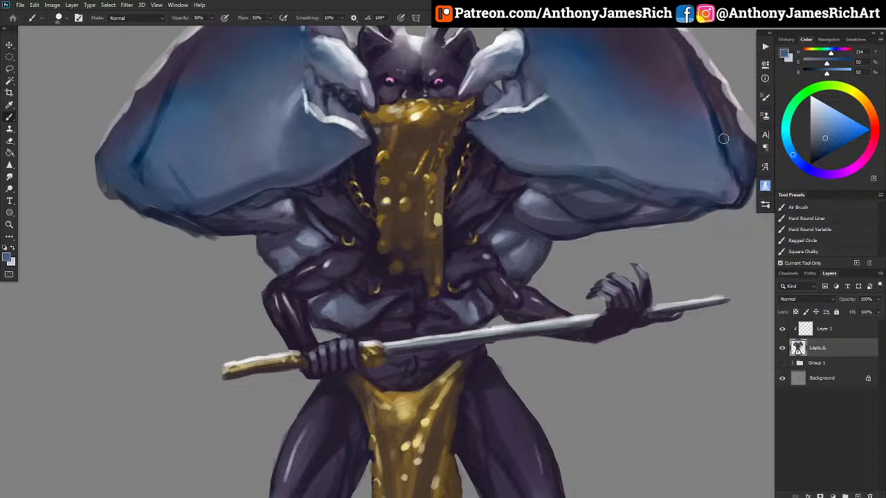
{"action": "scroll", "coordinate": [724, 139], "scroll_direction": "up", "scroll_amount": 5}
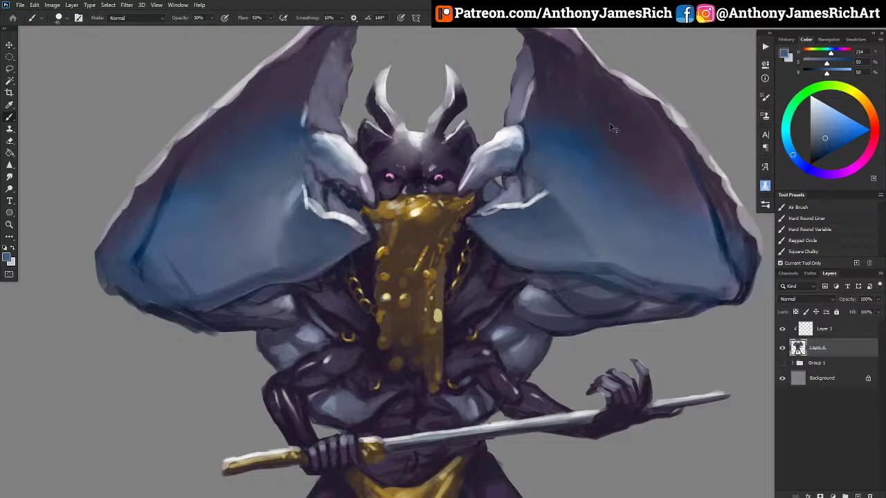
Sample dark purple from the hip and clean up the underside and tip of the blade-side hoof.
{"action": "key", "text": "ctrl+0"}
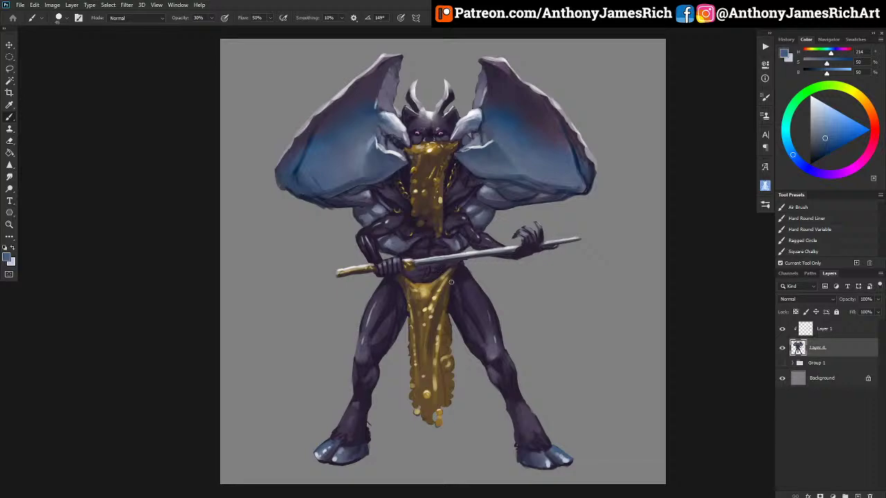
{"action": "left_click", "coordinate": [380, 316], "text": "alt"}
{"action": "left_click", "coordinate": [376, 319], "text": "alt"}
{"action": "key", "text": "]"}
{"action": "key", "text": "]"}
{"action": "key", "text": "]"}
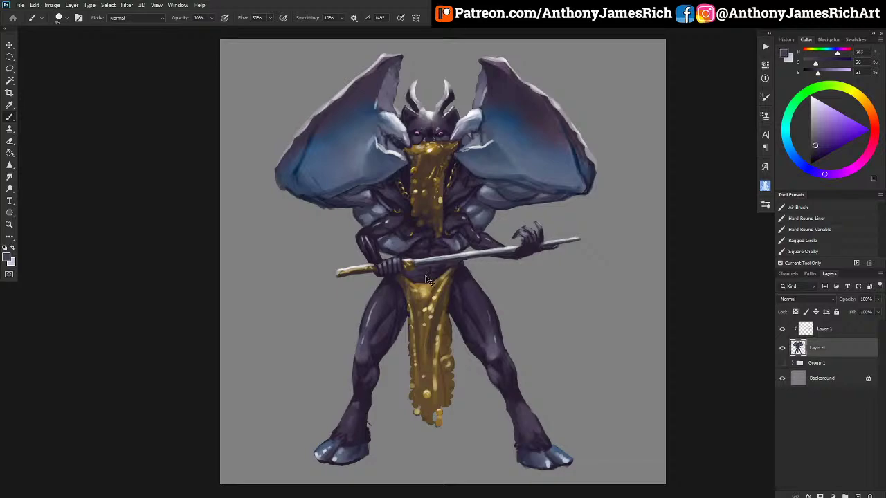
{"action": "scroll", "coordinate": [424, 275], "scroll_direction": "up", "scroll_amount": 3}
{"action": "scroll", "coordinate": [450, 274], "scroll_direction": "down", "scroll_amount": 2}
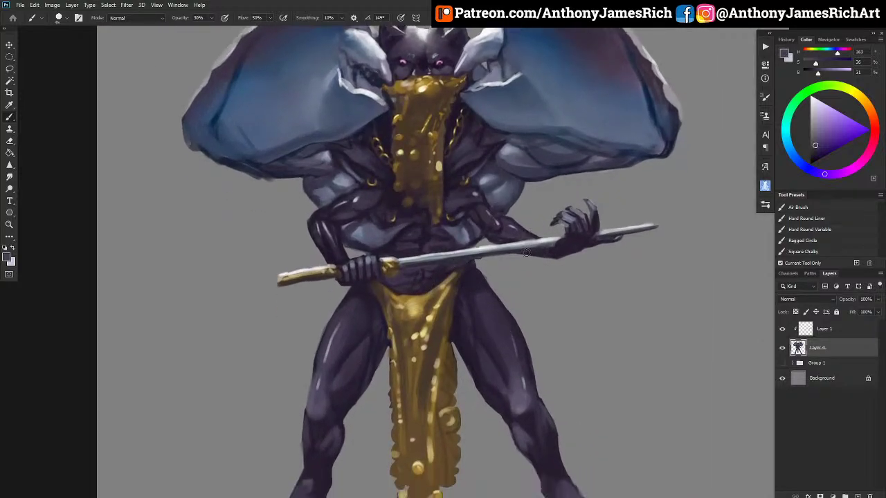
{"action": "left_click", "coordinate": [477, 275], "text": "alt"}
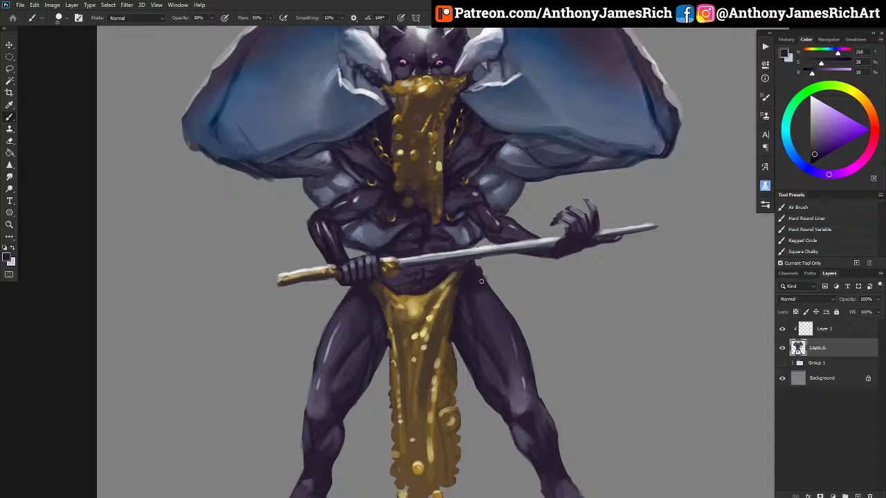
{"action": "scroll", "coordinate": [324, 358], "scroll_direction": "down", "scroll_amount": 9}
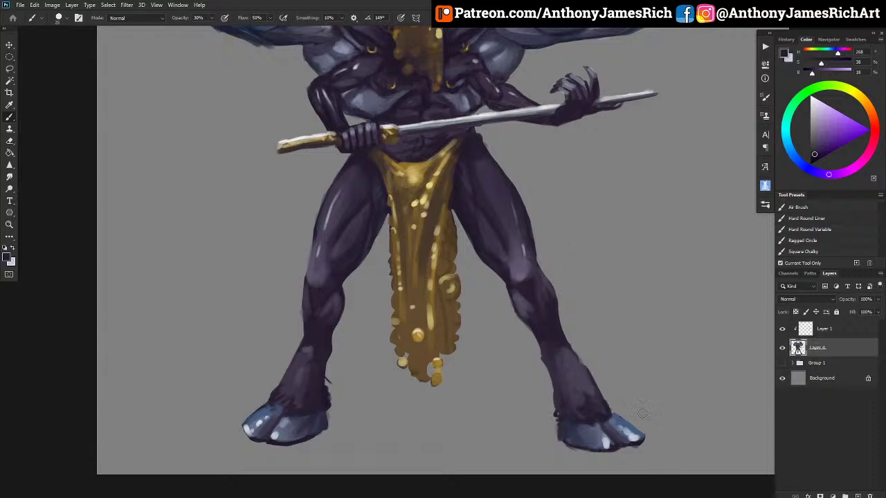
{"action": "left_click_drag", "start_coordinate": [651, 436], "coordinate": [623, 454]}
{"action": "key", "text": "ctrl+0"}
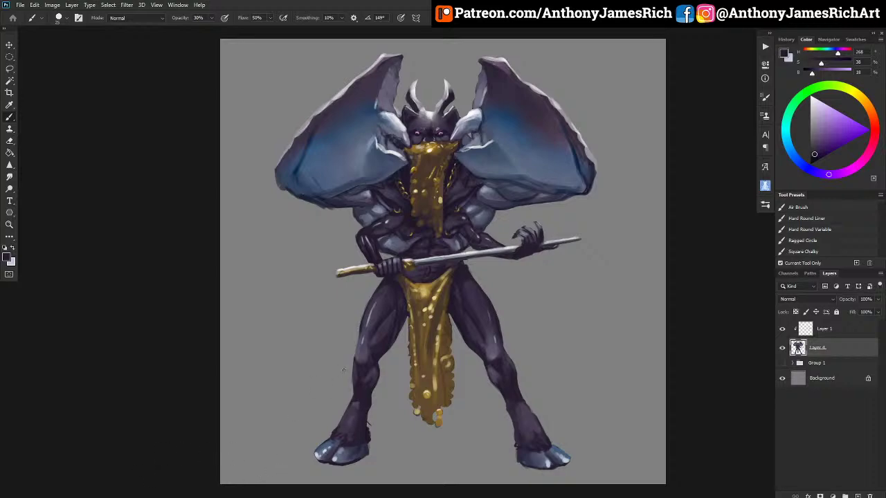
Compare the painting with and without Layer 1, then darken the pale horns on that layer with sampled dark purple.
{"action": "left_click", "coordinate": [409, 99], "text": "alt"}
{"action": "left_click", "coordinate": [783, 329]}
{"action": "left_click", "coordinate": [784, 331]}
{"action": "left_click", "coordinate": [783, 331]}
{"action": "left_click", "coordinate": [784, 331]}
{"action": "double_click", "coordinate": [831, 331]}
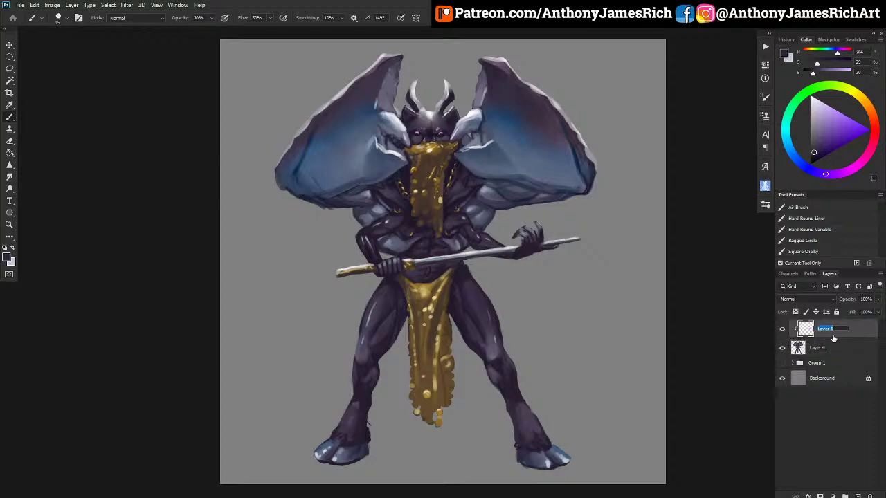
{"action": "left_click", "coordinate": [857, 331]}
{"action": "mouse_move", "coordinate": [415, 102]}
{"action": "left_mouse_down"}
{"action": "mouse_move", "coordinate": [420, 74]}
{"action": "mouse_move", "coordinate": [413, 96]}
{"action": "mouse_move", "coordinate": [423, 74]}
{"action": "mouse_move", "coordinate": [418, 97]}
{"action": "mouse_move", "coordinate": [428, 85]}
{"action": "mouse_move", "coordinate": [413, 103]}
{"action": "mouse_move", "coordinate": [456, 65]}
{"action": "mouse_move", "coordinate": [442, 90]}
{"action": "mouse_move", "coordinate": [450, 99]}
{"action": "mouse_move", "coordinate": [440, 65]}
{"action": "mouse_move", "coordinate": [449, 95]}
{"action": "mouse_move", "coordinate": [436, 66]}
{"action": "mouse_move", "coordinate": [447, 98]}
{"action": "mouse_move", "coordinate": [441, 77]}
{"action": "mouse_move", "coordinate": [438, 102]}
{"action": "mouse_move", "coordinate": [416, 104]}
{"action": "mouse_move", "coordinate": [444, 104]}
{"action": "mouse_move", "coordinate": [415, 106]}
{"action": "mouse_move", "coordinate": [443, 105]}
{"action": "mouse_move", "coordinate": [418, 105]}
{"action": "mouse_move", "coordinate": [446, 82]}
{"action": "mouse_move", "coordinate": [414, 85]}
{"action": "left_mouse_up"}
Refine the upper edge and folds of the gold face cloth with sampled gold and dark purple.
{"action": "left_click", "coordinate": [447, 351], "text": "alt"}
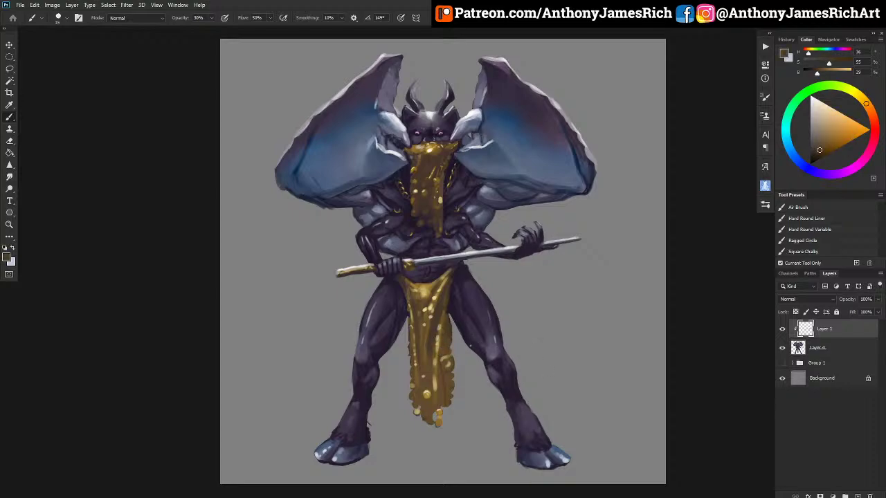
{"action": "key", "text": "bracketright"}
{"action": "scroll", "coordinate": [484, 144], "scroll_direction": "up", "scroll_amount": 5}
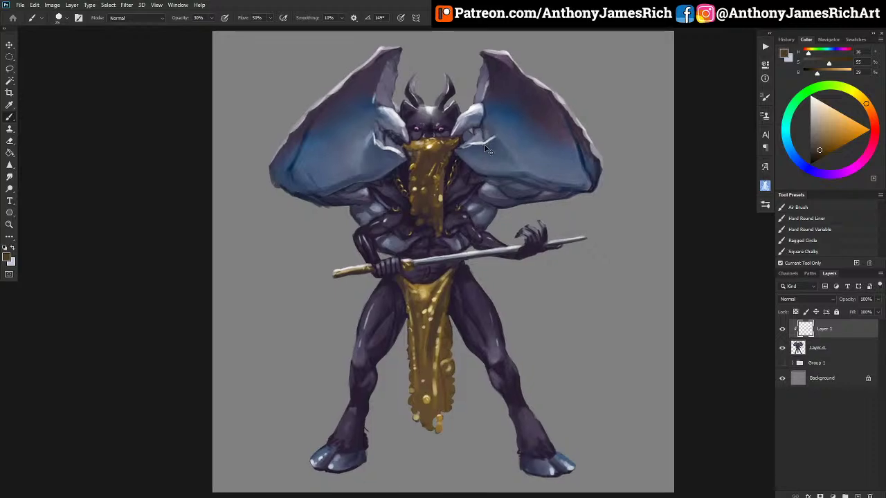
{"action": "scroll", "coordinate": [457, 144], "scroll_direction": "up", "scroll_amount": 2}
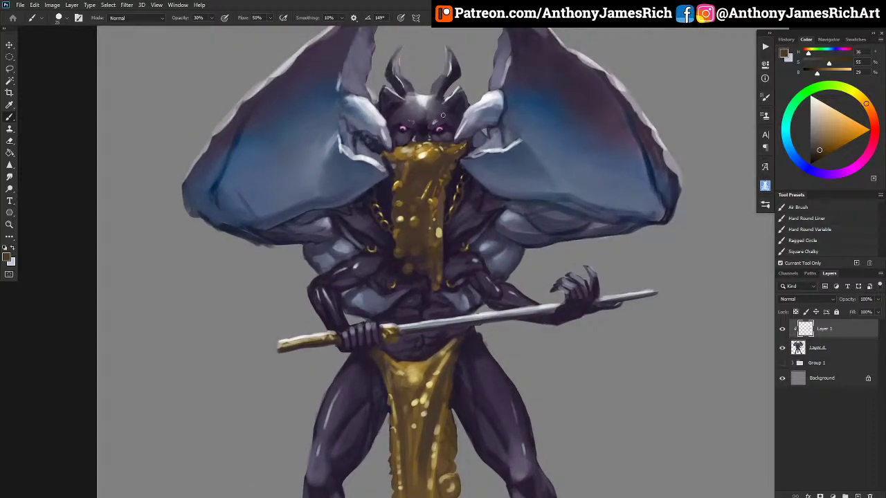
{"action": "left_click", "coordinate": [455, 202], "text": "alt"}
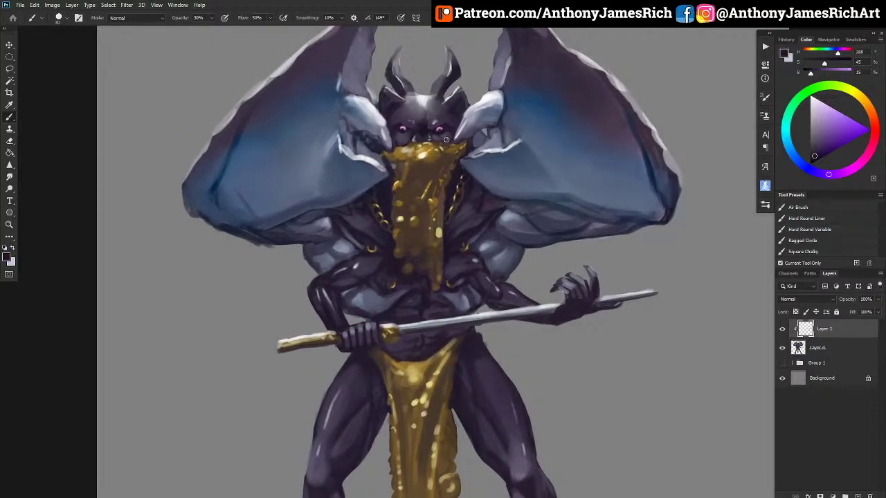
{"action": "left_click", "coordinate": [422, 174], "text": "alt"}
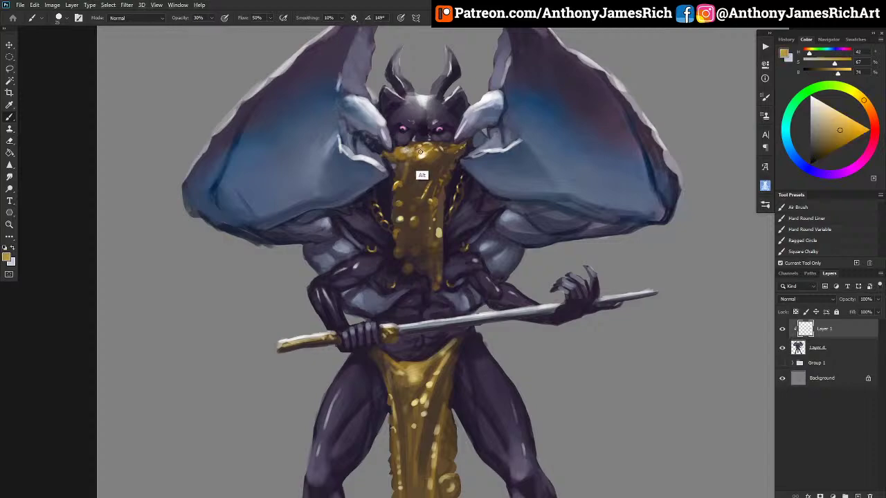
{"action": "left_click", "coordinate": [454, 201], "text": "alt"}
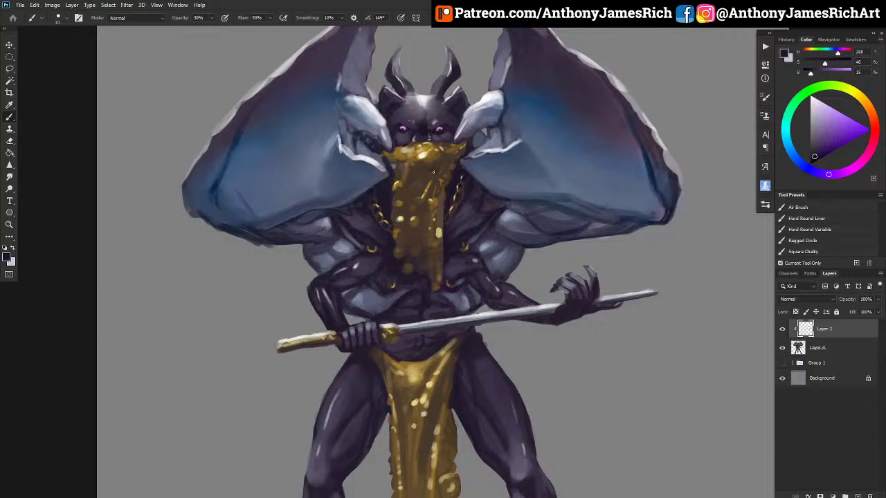
{"action": "key", "text": "bracketright"}
Dot dark gaps between the beads on the lower face cloth with sampled dark purple at 70% opacity.
{"action": "scroll", "coordinate": [381, 222], "scroll_direction": "down", "scroll_amount": 3}
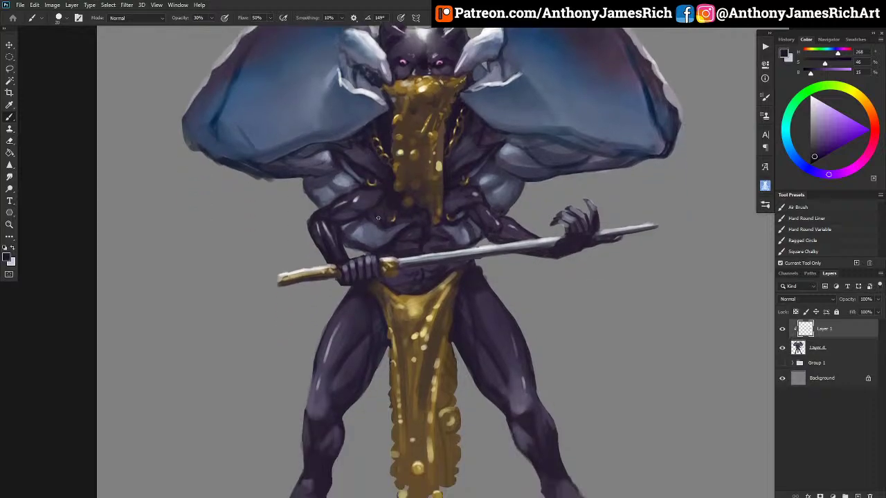
{"action": "key", "text": "bracketleft"}
{"action": "key", "text": "bracketleft"}
{"action": "left_click", "coordinate": [395, 221], "text": "alt"}
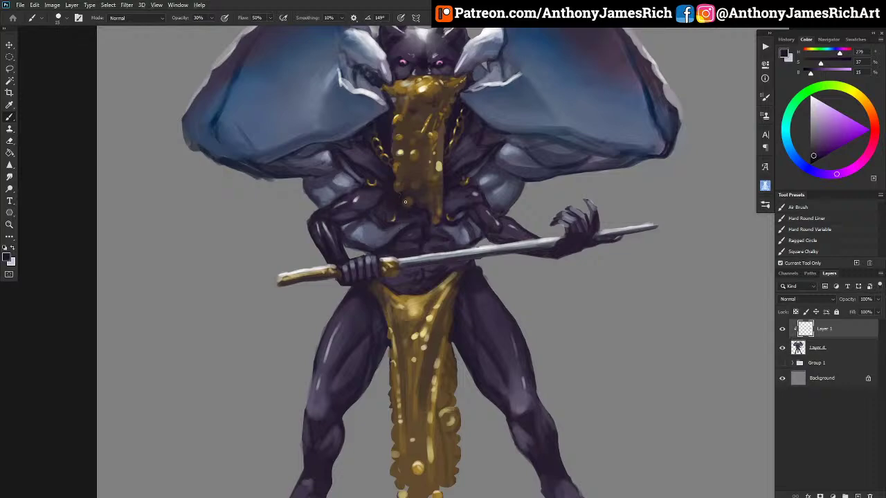
{"action": "key", "text": "7"}
Add gold beads down the lower blade-side edge of the face cloth with sampled gold.
{"action": "left_click", "coordinate": [430, 115], "text": "alt"}
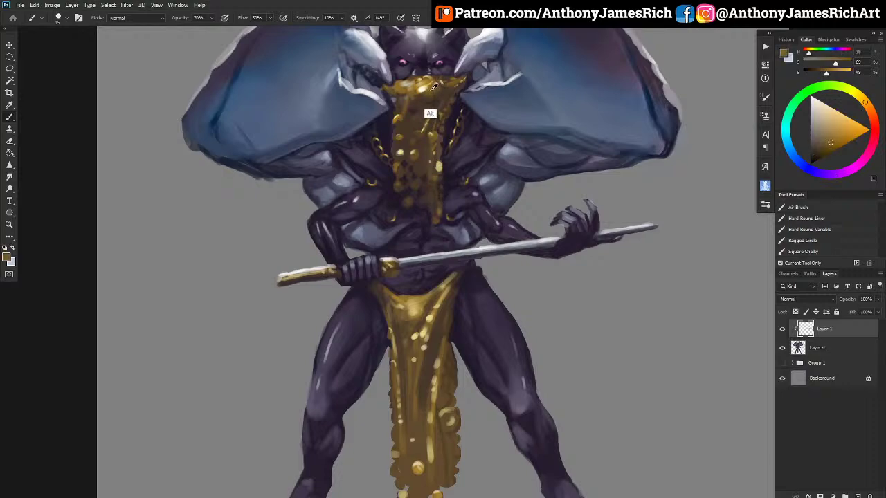
{"action": "key", "text": "bracketright"}
{"action": "key", "text": "bracketright"}
{"action": "scroll", "coordinate": [450, 146], "scroll_direction": "up", "scroll_amount": 2}
{"action": "scroll", "coordinate": [451, 147], "scroll_direction": "up", "scroll_amount": 3}
{"action": "scroll", "coordinate": [451, 144], "scroll_direction": "down", "scroll_amount": 2}
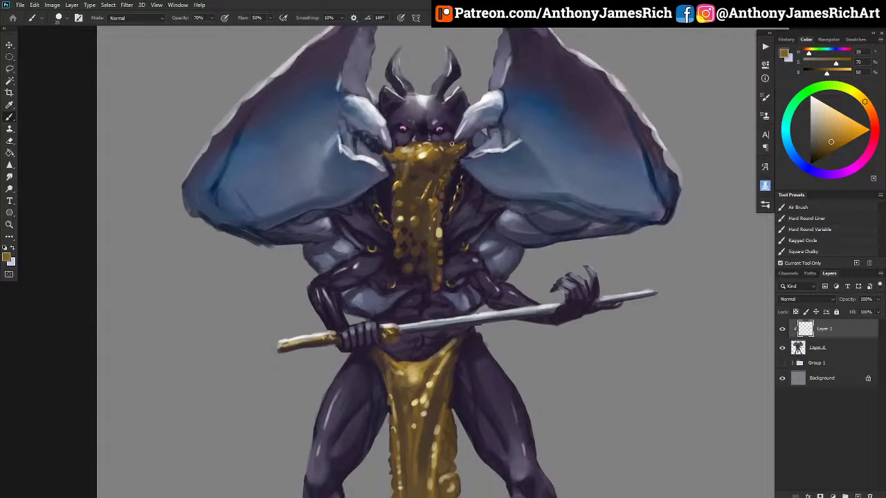
{"action": "scroll", "coordinate": [452, 144], "scroll_direction": "up", "scroll_amount": 3}
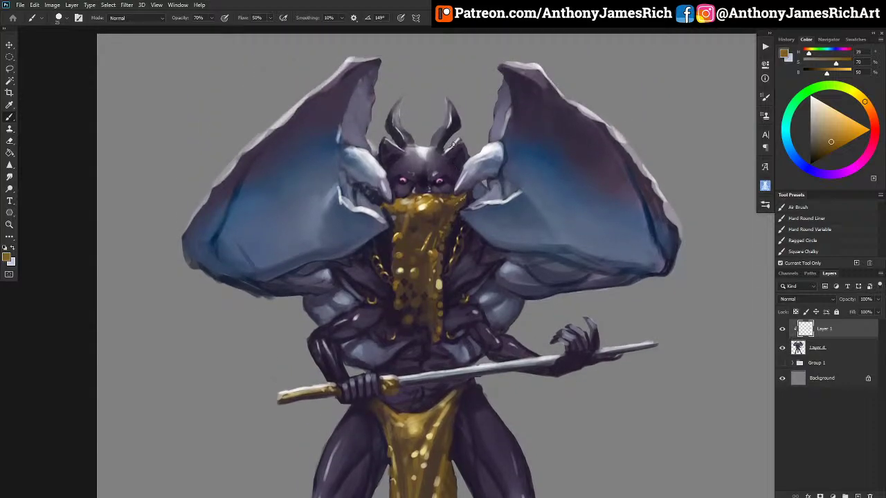
{"action": "scroll", "coordinate": [454, 145], "scroll_direction": "down", "scroll_amount": 1}
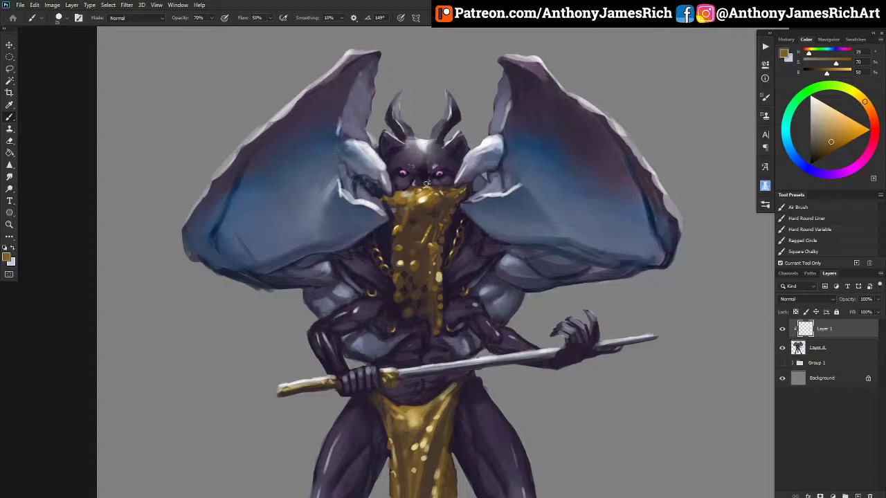
Touch up the hilt-side upper corner of the face cloth with sampled dark brown.
{"action": "left_click", "coordinate": [386, 223], "text": "alt"}
{"action": "left_click", "coordinate": [392, 213], "text": "alt"}
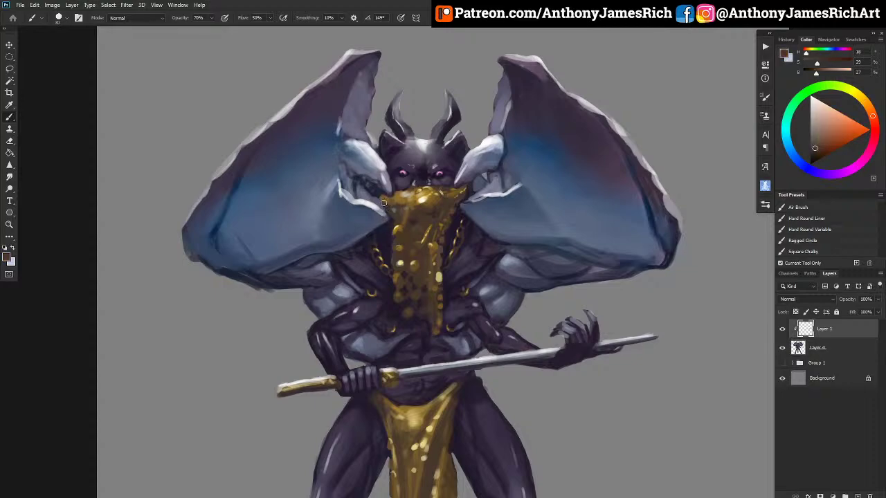
{"action": "key", "text": "bracketright"}
{"action": "key", "text": "bracketright"}
{"action": "key", "text": "bracketright"}
{"action": "scroll", "coordinate": [383, 178], "scroll_direction": "down", "scroll_amount": 5}
{"action": "scroll", "coordinate": [383, 178], "scroll_direction": "down", "scroll_amount": 2}
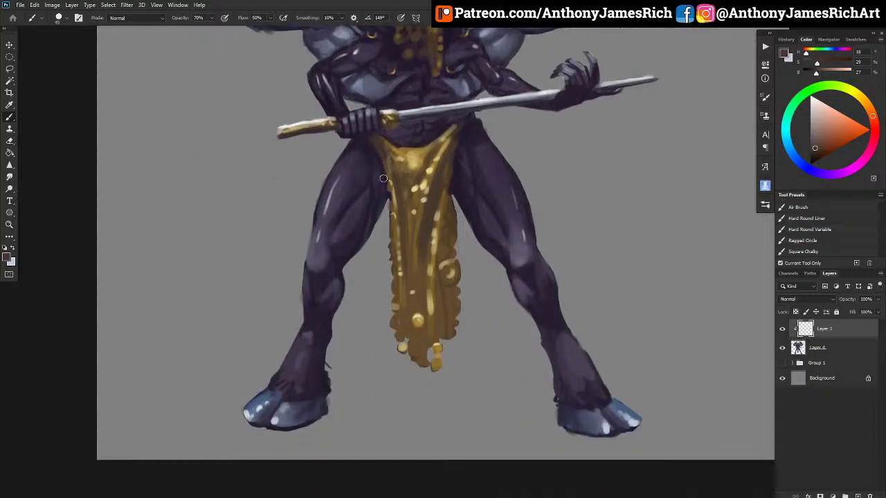
{"action": "scroll", "coordinate": [382, 178], "scroll_direction": "up", "scroll_amount": 5}
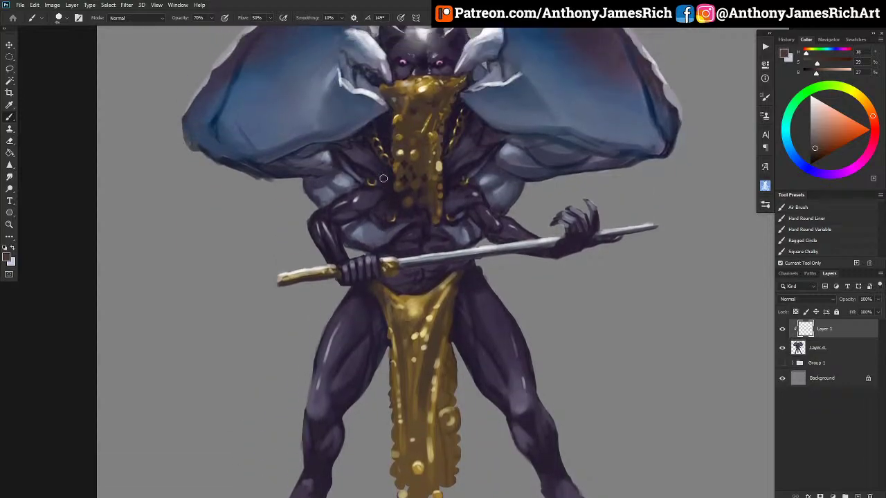
{"action": "scroll", "coordinate": [383, 178], "scroll_direction": "up", "scroll_amount": 2}
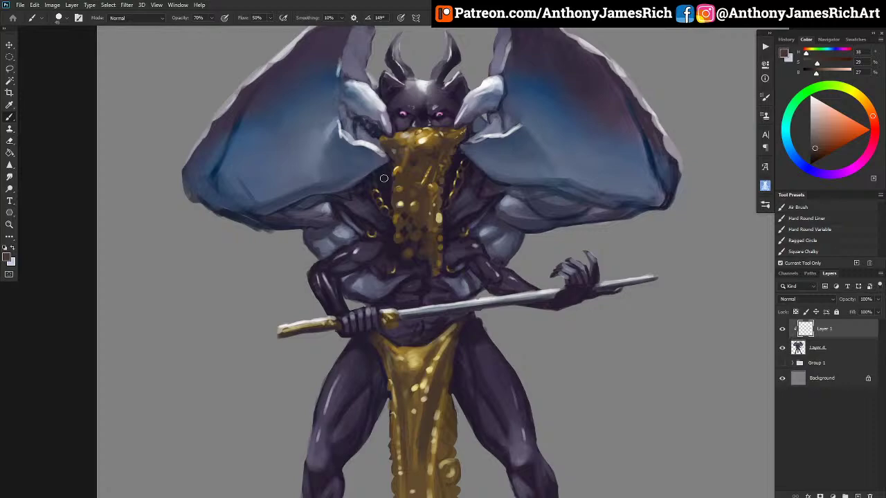
Paint dark purple contact shadows along the lower edges of both wings where they overlap the arms.
{"action": "left_click", "coordinate": [500, 202], "text": "alt"}
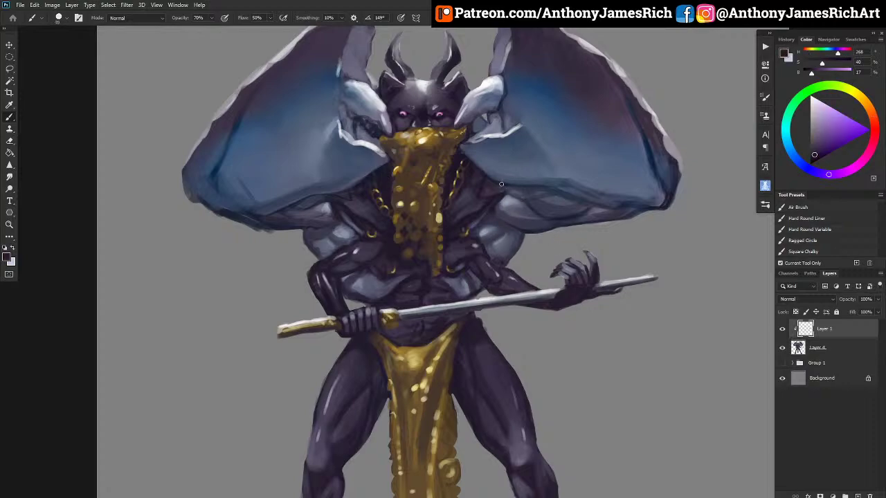
{"action": "mouse_move", "coordinate": [546, 193]}
{"action": "left_mouse_down"}
{"action": "mouse_move", "coordinate": [607, 211]}
{"action": "mouse_move", "coordinate": [651, 208]}
{"action": "mouse_move", "coordinate": [652, 217]}
{"action": "left_mouse_up"}
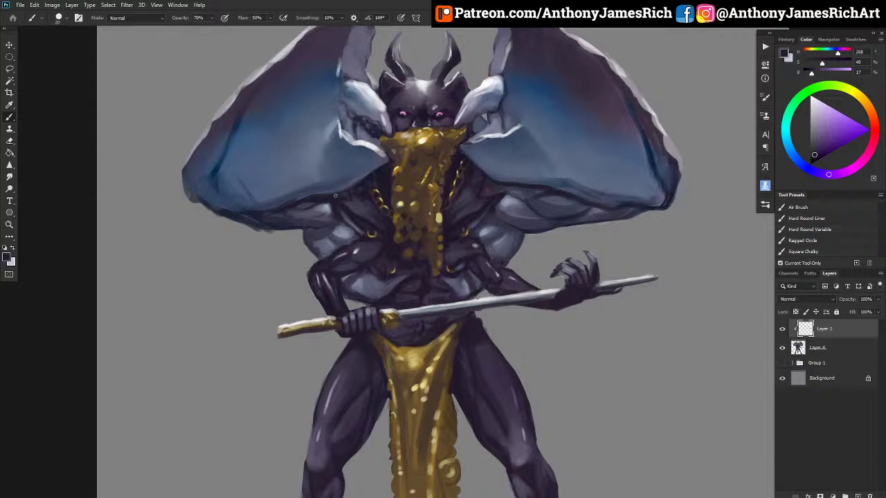
{"action": "mouse_move", "coordinate": [483, 198]}
{"action": "left_mouse_down"}
{"action": "mouse_move", "coordinate": [508, 188]}
{"action": "mouse_move", "coordinate": [521, 195]}
{"action": "left_mouse_up"}
{"action": "scroll", "coordinate": [360, 189], "scroll_direction": "down", "scroll_amount": 2}
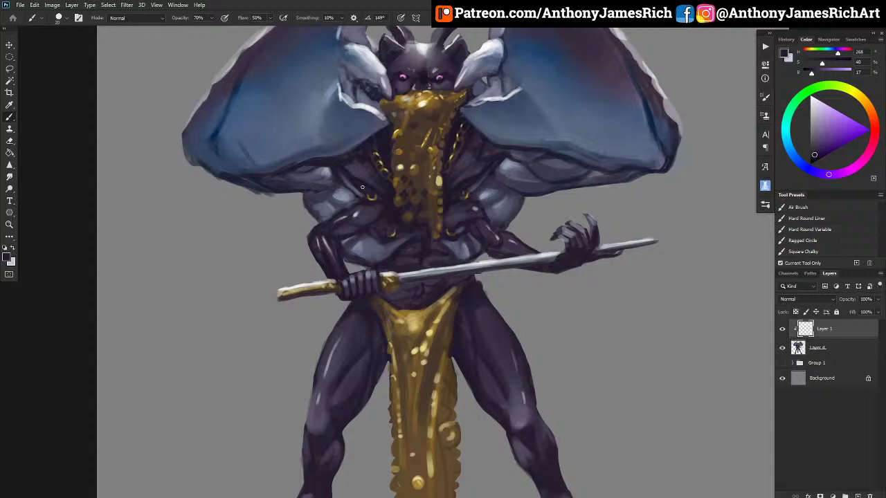
{"action": "scroll", "coordinate": [363, 188], "scroll_direction": "down", "scroll_amount": 7}
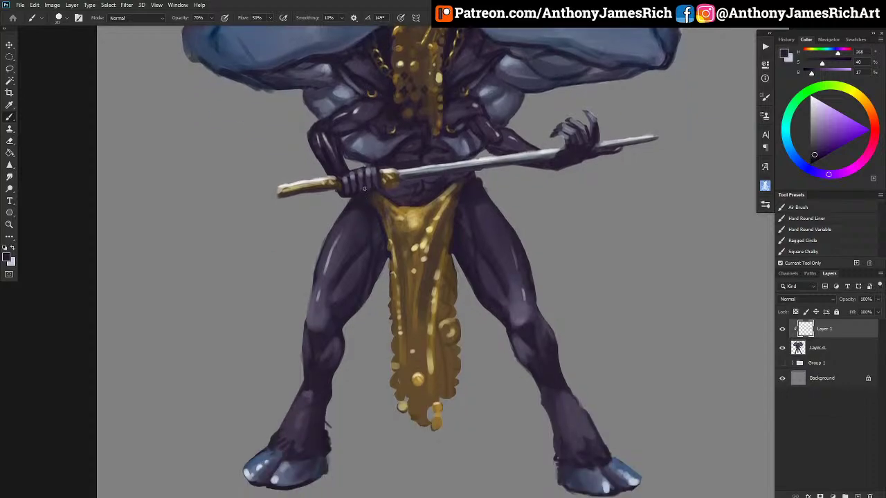
{"action": "scroll", "coordinate": [364, 188], "scroll_direction": "up", "scroll_amount": 3}
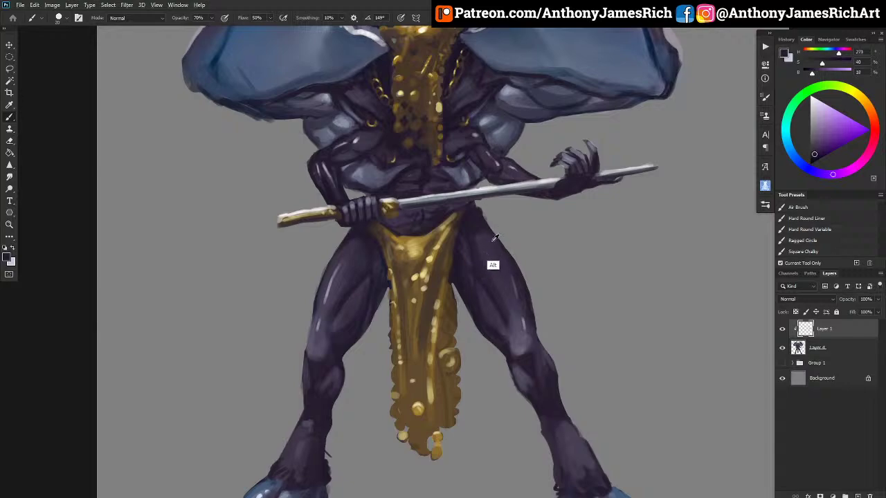
{"action": "left_click", "coordinate": [558, 72], "text": "alt"}
{"action": "left_click", "coordinate": [562, 156], "text": "alt"}
{"action": "key", "text": "bracketright"}
{"action": "key", "text": "bracketright"}
{"action": "key", "text": "bracketright"}
{"action": "key", "text": "bracketright"}
{"action": "key", "text": "bracketright"}
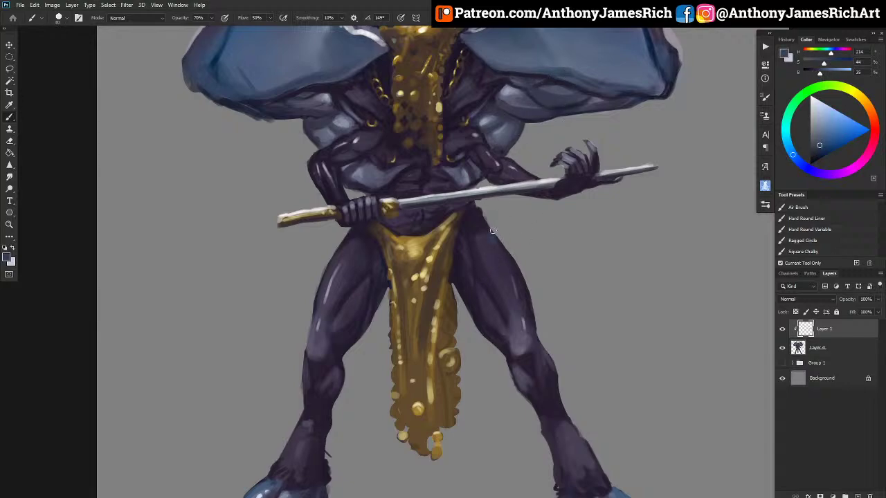
{"action": "mouse_move", "coordinate": [494, 234]}
{"action": "left_mouse_down"}
{"action": "mouse_move", "coordinate": [501, 245]}
{"action": "mouse_move", "coordinate": [493, 242]}
{"action": "left_mouse_up"}
{"action": "left_click", "coordinate": [580, 54], "text": "alt"}
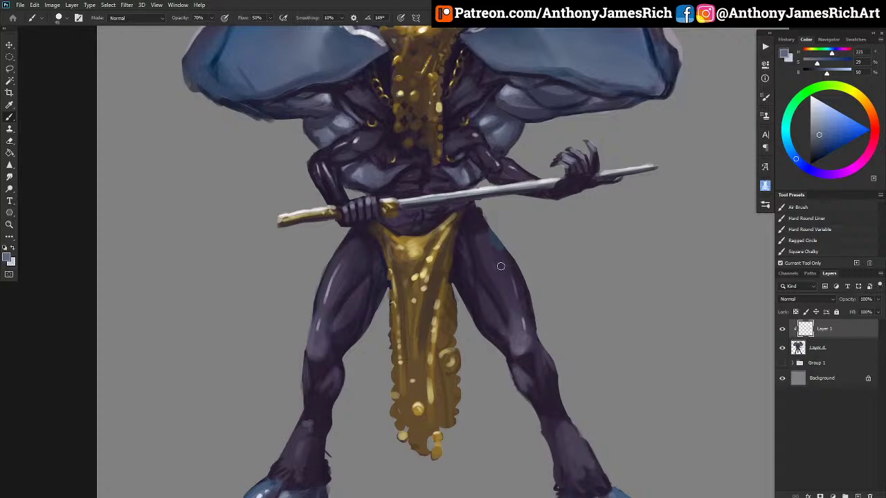
{"action": "key", "text": "ctrl+z"}
Merge the clipped Layer 1 down into Layer 4.
{"action": "left_click", "coordinate": [782, 330]}
{"action": "left_click", "coordinate": [782, 331]}
{"action": "right_click", "coordinate": [824, 333]}
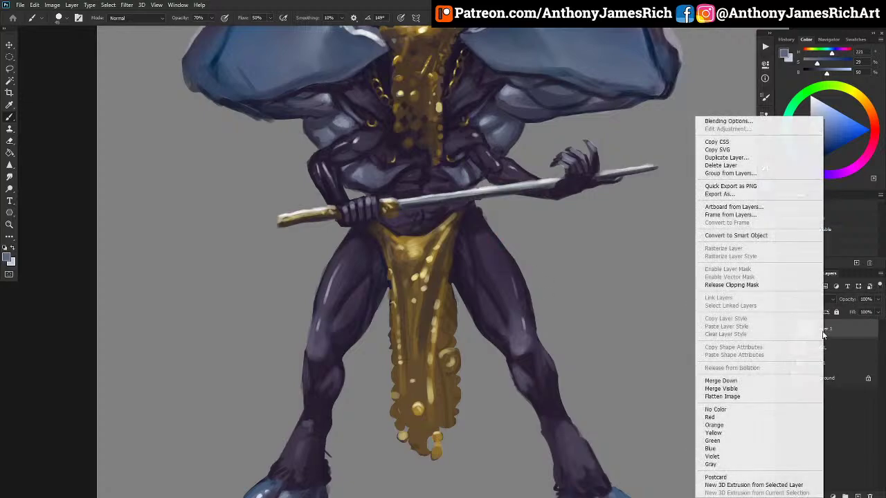
{"action": "left_click", "coordinate": [734, 382]}
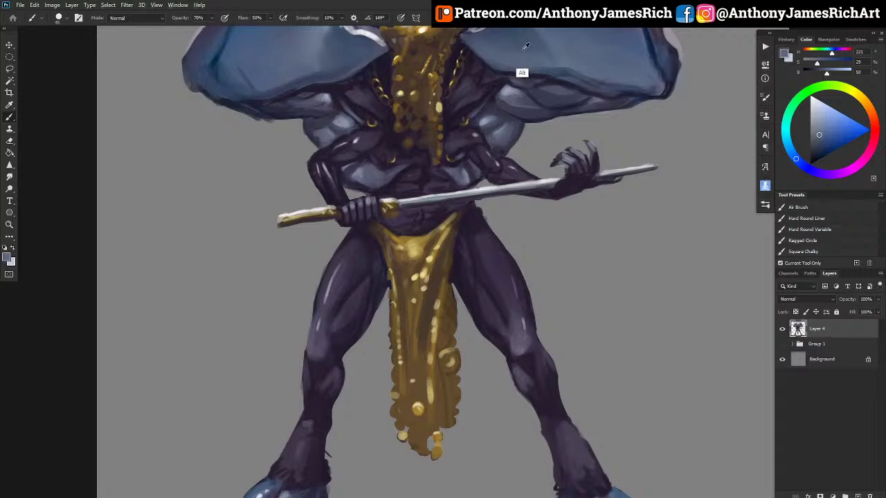
Paint a blue patch on the outer upper thigh on the blade side with blue sampled from the wing.
{"action": "key", "text": "ctrl+0"}
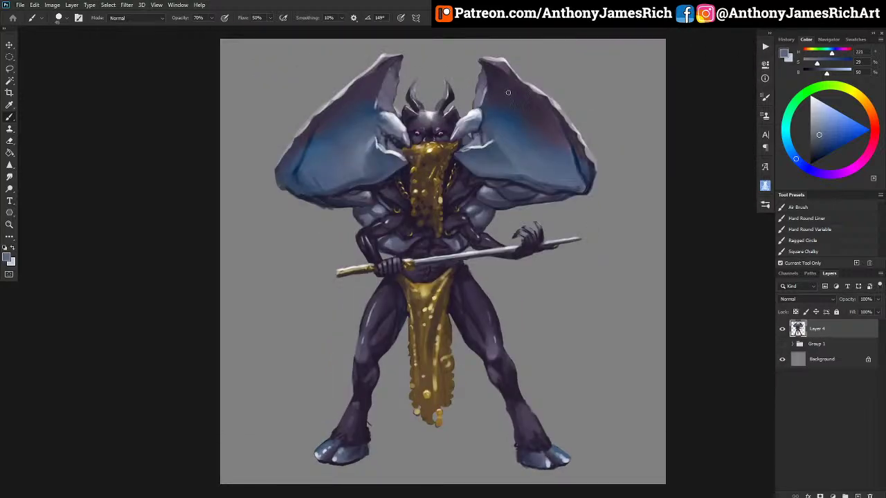
{"action": "left_click", "coordinate": [510, 142], "text": "alt"}
{"action": "left_click", "coordinate": [507, 150], "text": "alt"}
{"action": "left_click", "coordinate": [507, 150], "text": "alt"}
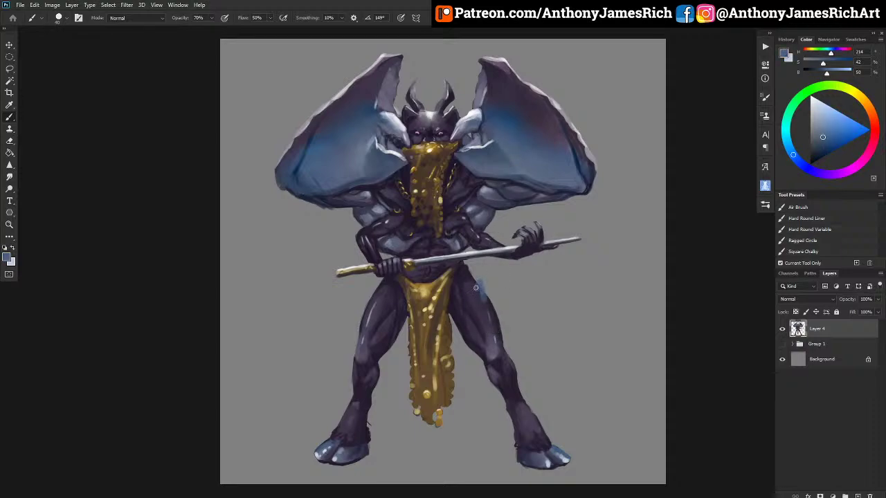
{"action": "mouse_move", "coordinate": [475, 287]}
{"action": "left_mouse_down"}
{"action": "mouse_move", "coordinate": [491, 304]}
{"action": "mouse_move", "coordinate": [486, 294]}
{"action": "left_mouse_up"}
{"action": "left_click", "coordinate": [494, 321], "text": "alt"}
{"action": "left_click", "coordinate": [483, 299], "text": "alt"}
Paint a matching blue patch on the outer hilt-side thigh and trim its edges with sampled dark purple.
{"action": "left_click_drag", "start_coordinate": [377, 292], "coordinate": [369, 298]}
{"action": "left_click", "coordinate": [367, 88], "text": "alt"}
{"action": "key", "text": "]"}
{"action": "key", "text": "]"}
{"action": "key", "text": "["}
{"action": "key", "text": "["}
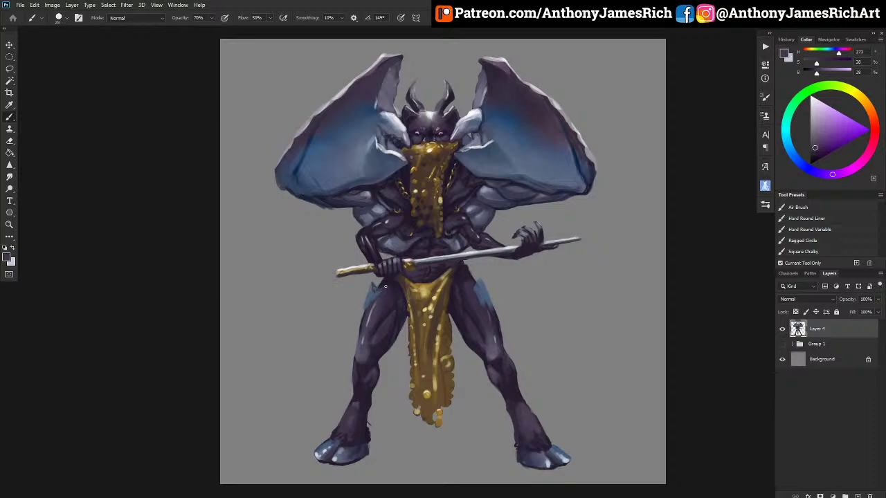
{"action": "left_click", "coordinate": [389, 304], "text": "alt"}
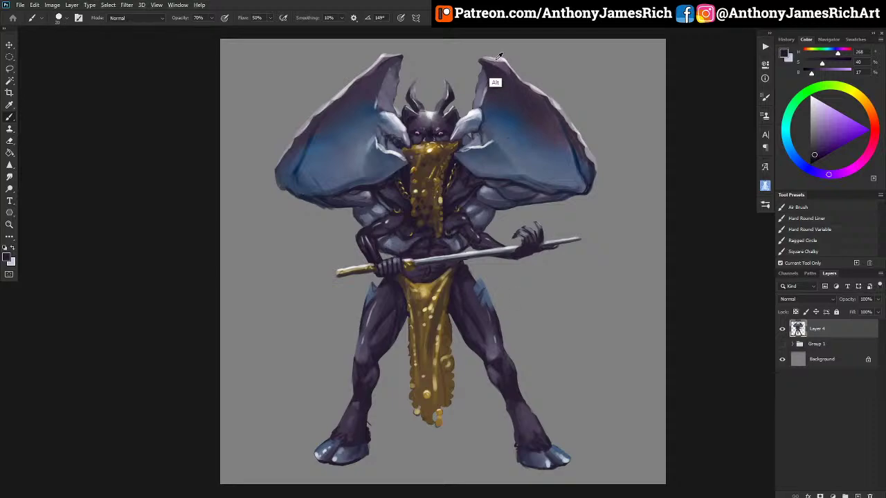
Add near-white edge highlights to the blue patches on both outer thighs and soften their surroundings with sampled purple.
{"action": "key", "text": "x"}
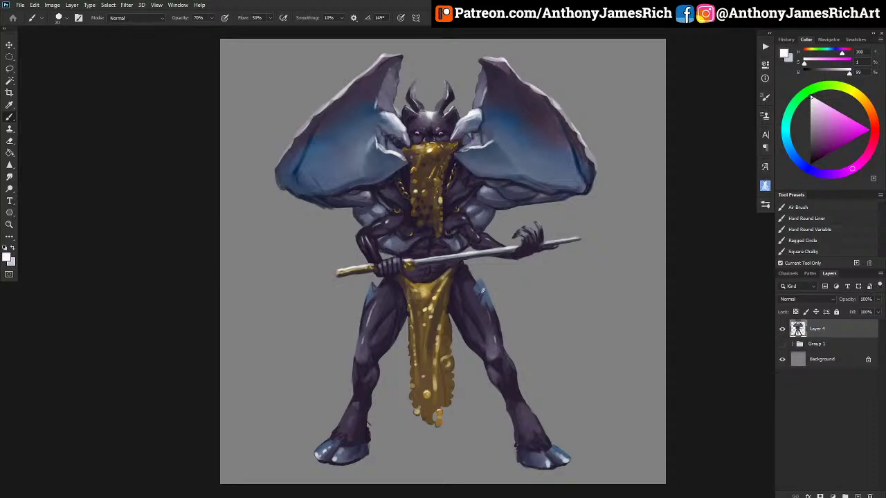
{"action": "left_click", "coordinate": [370, 300], "text": "alt"}
{"action": "left_click_drag", "start_coordinate": [369, 305], "coordinate": [371, 288]}
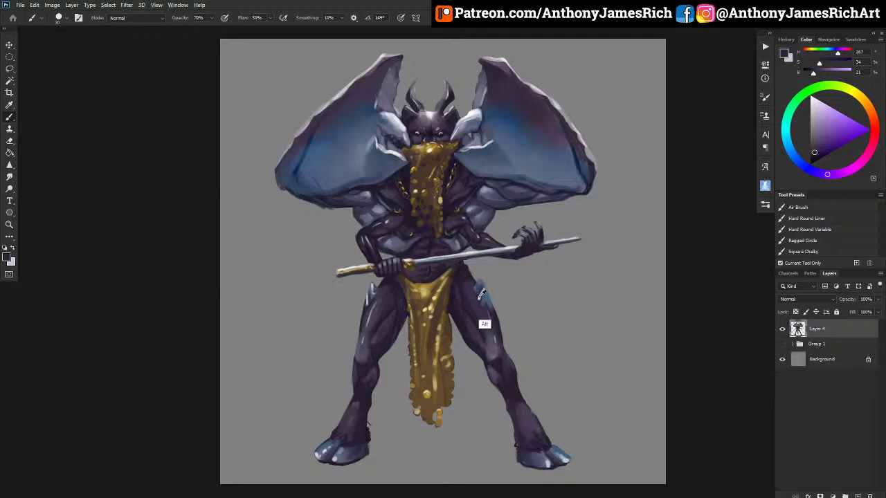
{"action": "left_click", "coordinate": [479, 293], "text": "alt"}
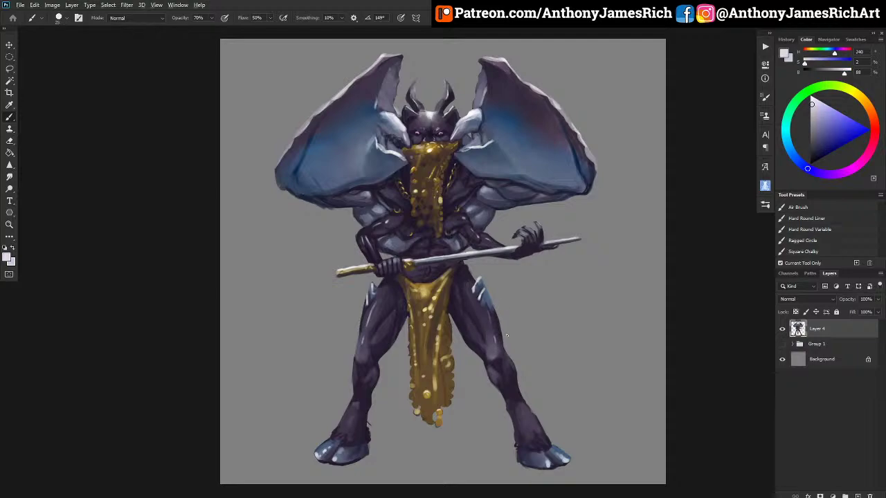
{"action": "left_click", "coordinate": [486, 304], "text": "alt"}
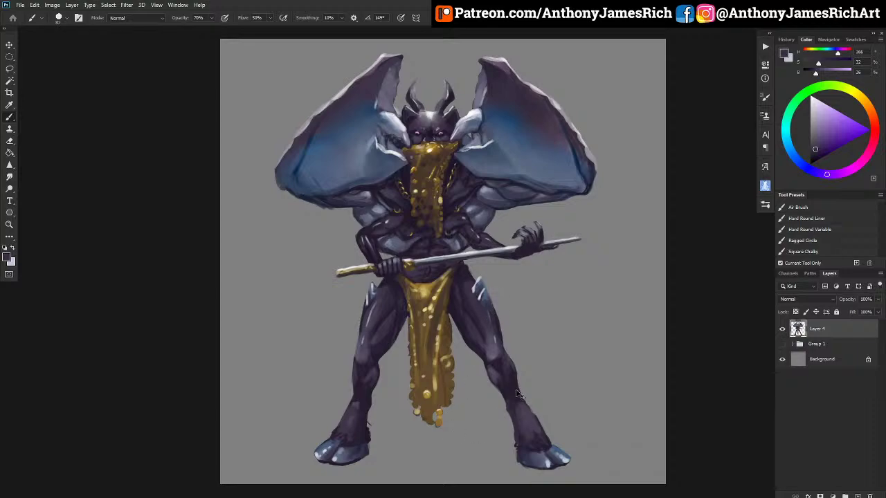
Blend the hilt-side thigh's blue patch into the leg with sampled blue and dark purple.
{"action": "key", "text": "ctrl+plus"}
{"action": "scroll", "coordinate": [516, 389], "scroll_direction": "down", "scroll_amount": 3}
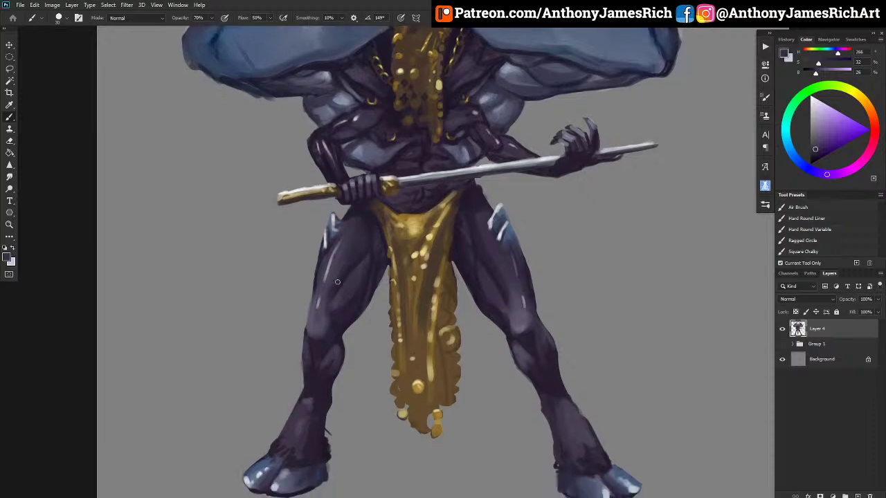
{"action": "key", "text": "bracketleft"}
{"action": "left_click", "coordinate": [332, 256], "text": "alt"}
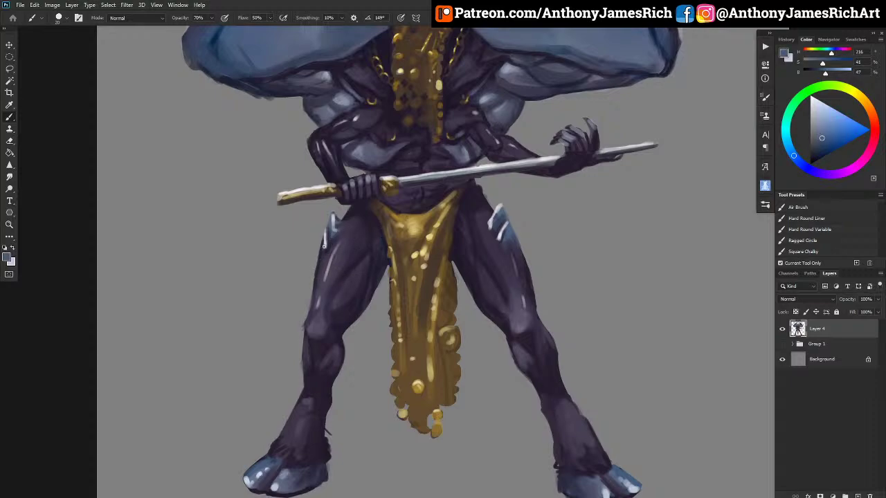
{"action": "left_click", "coordinate": [326, 259], "text": "alt"}
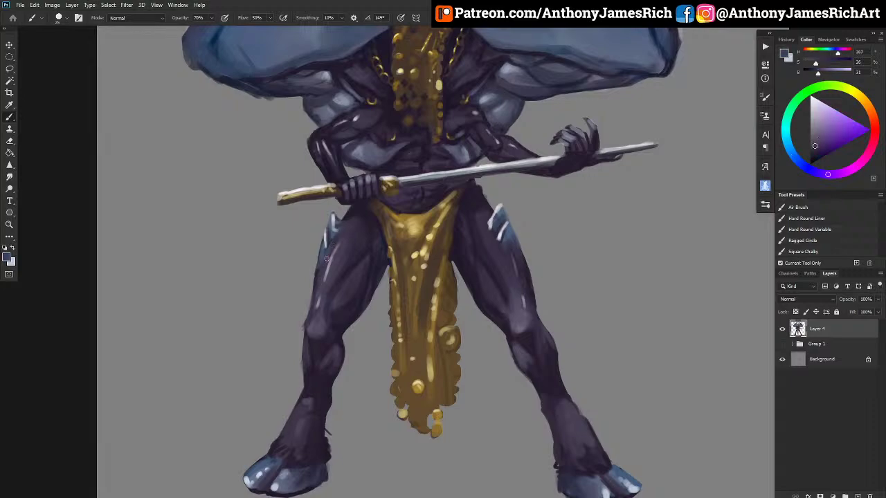
{"action": "left_click", "coordinate": [357, 233], "text": "alt"}
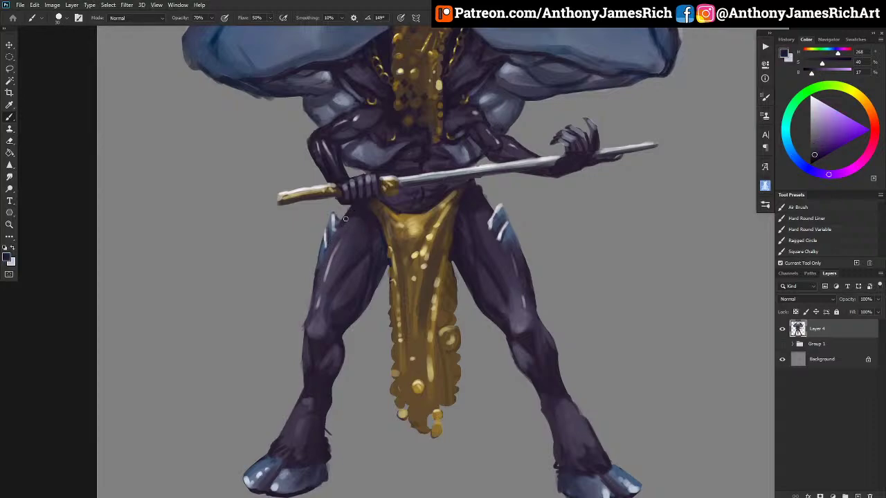
Refine the shadows around the gripping hand and lower abdomen with sampled dark purple, and sharpen the sword's tip.
{"action": "left_click", "coordinate": [395, 225], "text": "alt"}
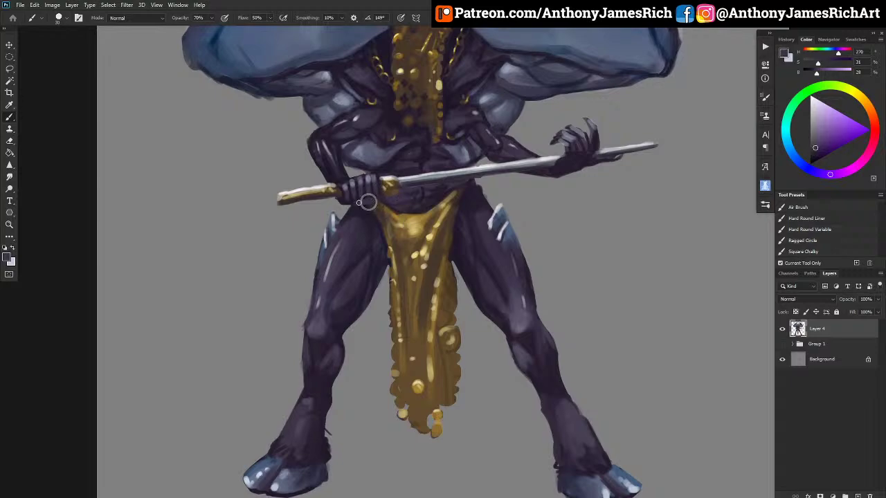
{"action": "left_click", "coordinate": [366, 200], "text": "alt"}
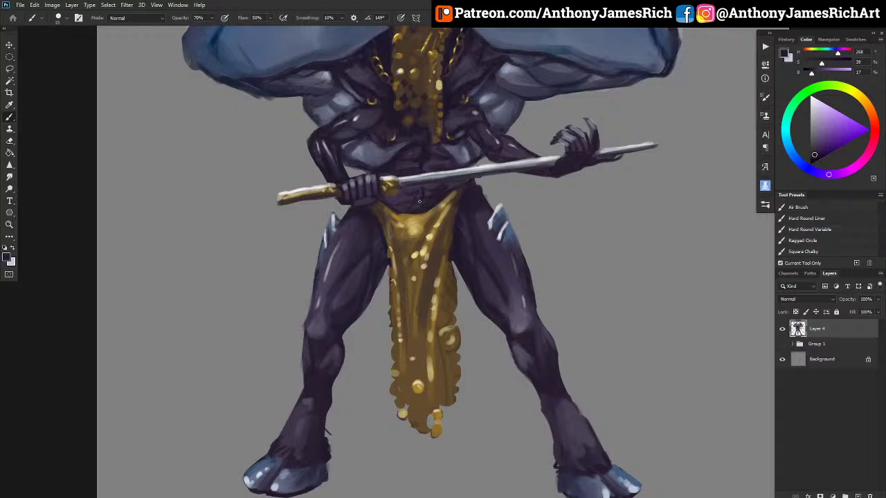
{"action": "scroll", "coordinate": [513, 143], "scroll_direction": "down", "scroll_amount": 1}
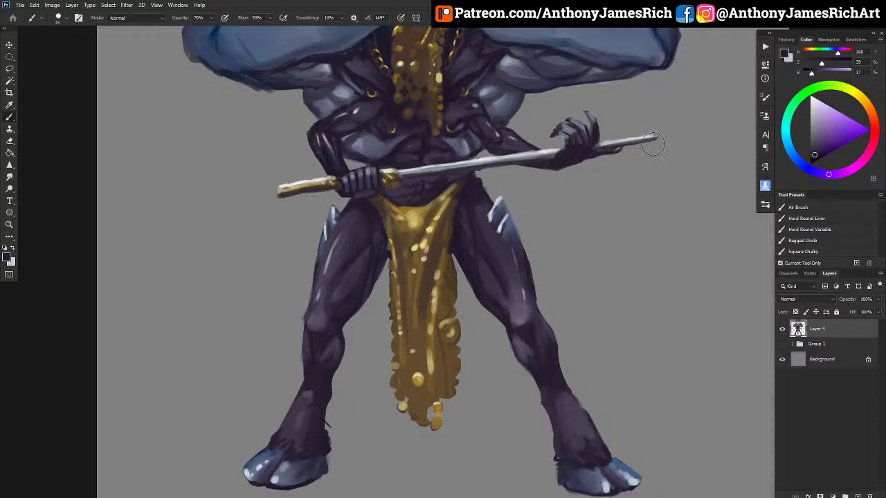
{"action": "left_click_drag", "start_coordinate": [607, 135], "coordinate": [656, 138]}
Touch up the abdominal muscles just below the sword blade with sampled purple.
{"action": "left_click", "coordinate": [467, 194], "text": "alt"}
{"action": "key", "text": "["}
{"action": "key", "text": "]"}
{"action": "left_click_drag", "start_coordinate": [436, 197], "coordinate": [459, 182]}
Paint pale yellow highlights along the top folds of the gold loincloth, using sampled gold lightened to 100% brightness.
{"action": "key", "text": "]"}
{"action": "key", "text": "]"}
{"action": "left_click", "coordinate": [429, 243], "text": "alt"}
{"action": "left_click", "coordinate": [439, 75], "text": "alt"}
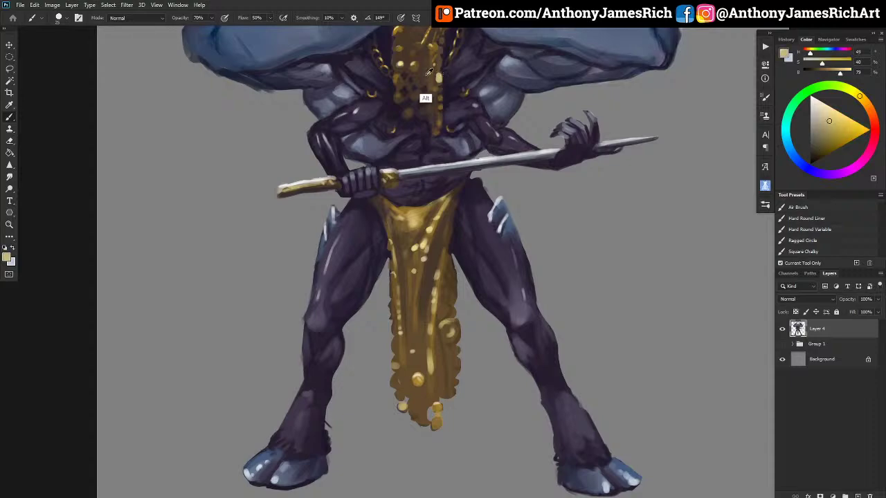
{"action": "left_click_drag", "start_coordinate": [824, 119], "coordinate": [827, 104]}
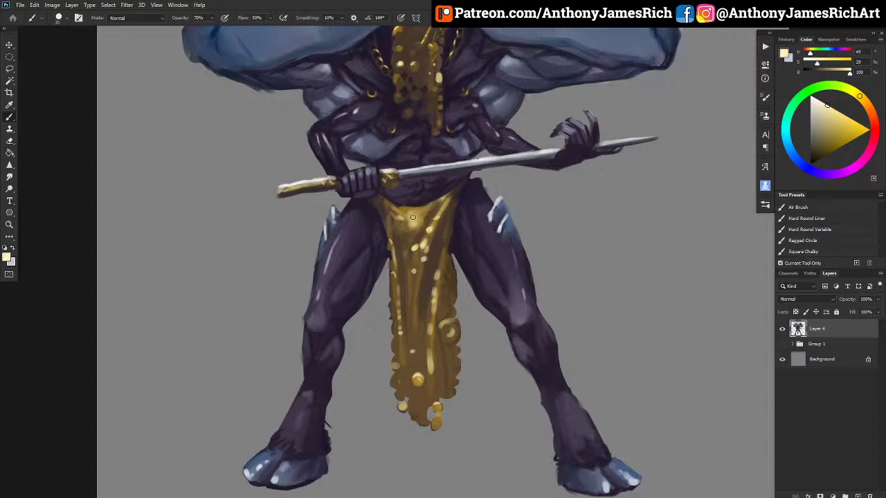
{"action": "left_click_drag", "start_coordinate": [431, 206], "coordinate": [398, 209]}
Paint muted gold reflected light on the lower abdomen above the loincloth's waistline.
{"action": "left_click", "coordinate": [404, 191], "text": "alt"}
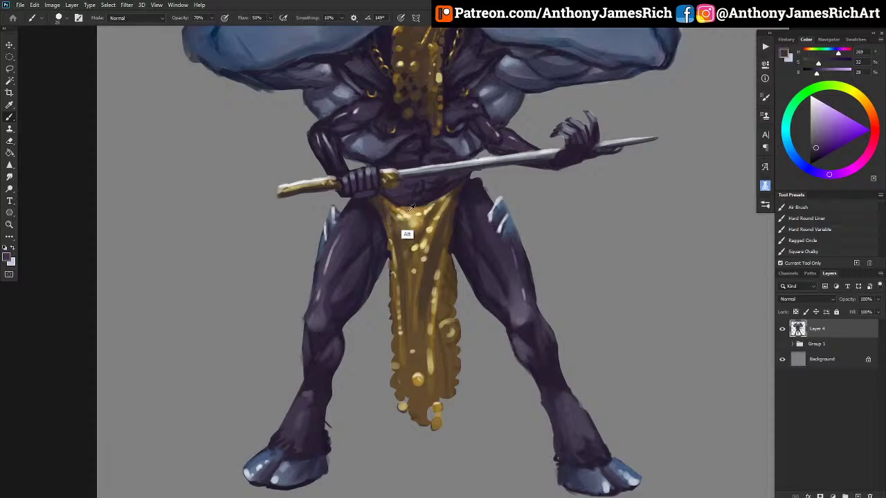
{"action": "left_click", "coordinate": [405, 204], "text": "alt"}
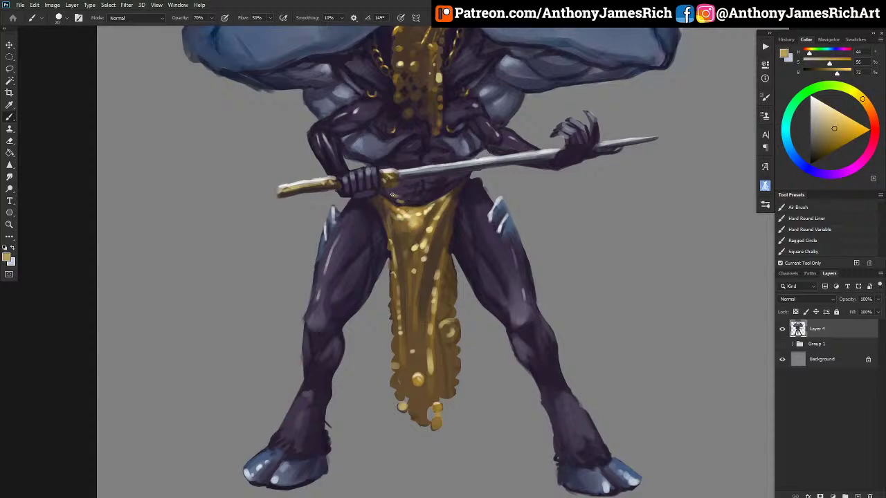
{"action": "left_click", "coordinate": [393, 193], "text": "alt"}
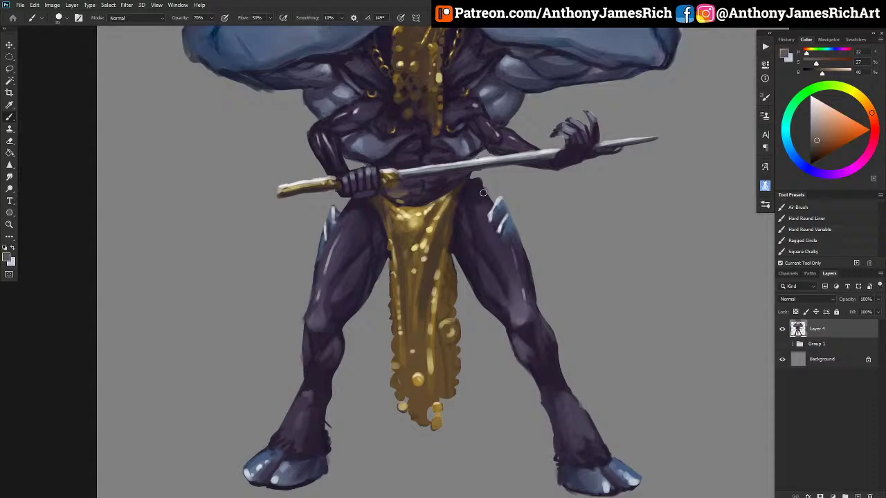
Paint golden-brown reflected light on the blade-side inner thigh beside the loincloth, blending it with sampled purple.
{"action": "left_click", "coordinate": [443, 247], "text": "alt"}
{"action": "left_click", "coordinate": [433, 244], "text": "alt"}
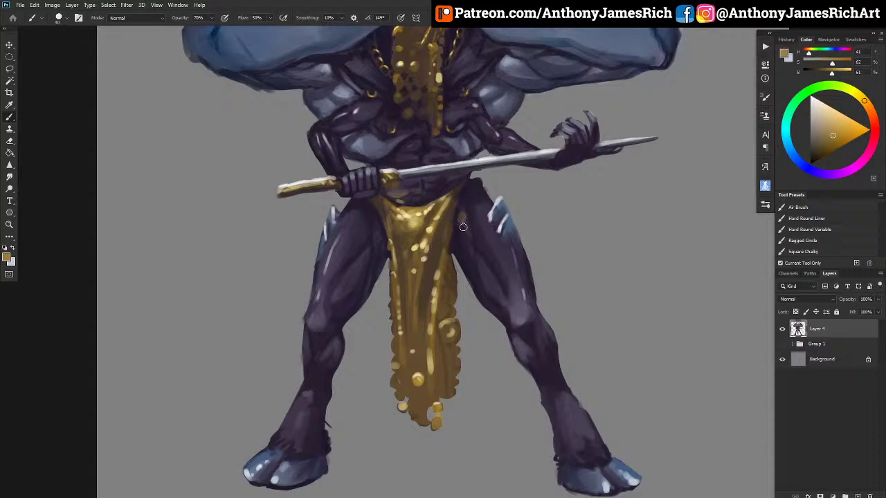
{"action": "left_click", "coordinate": [465, 262], "text": "alt"}
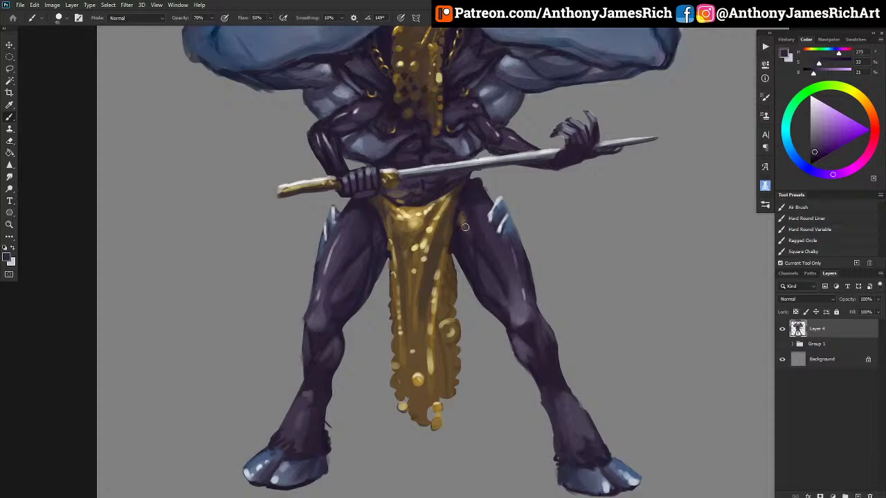
{"action": "left_click", "coordinate": [463, 242], "text": "alt"}
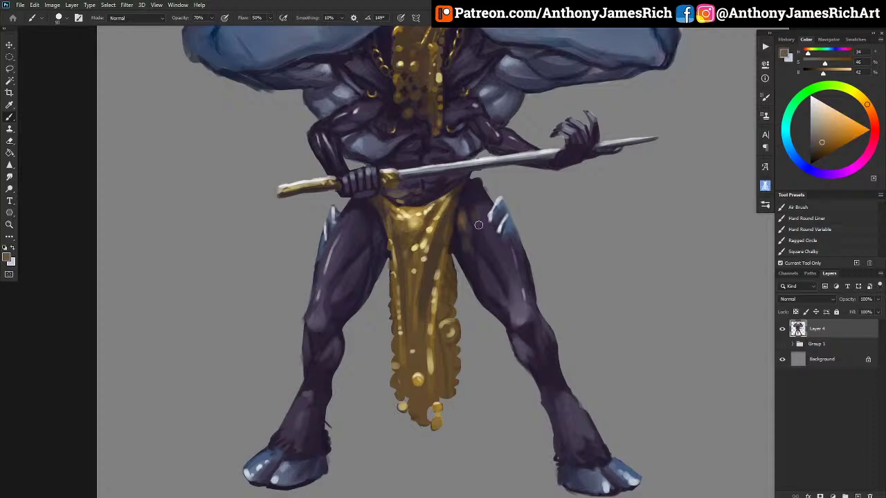
{"action": "left_click", "coordinate": [479, 203], "text": "alt"}
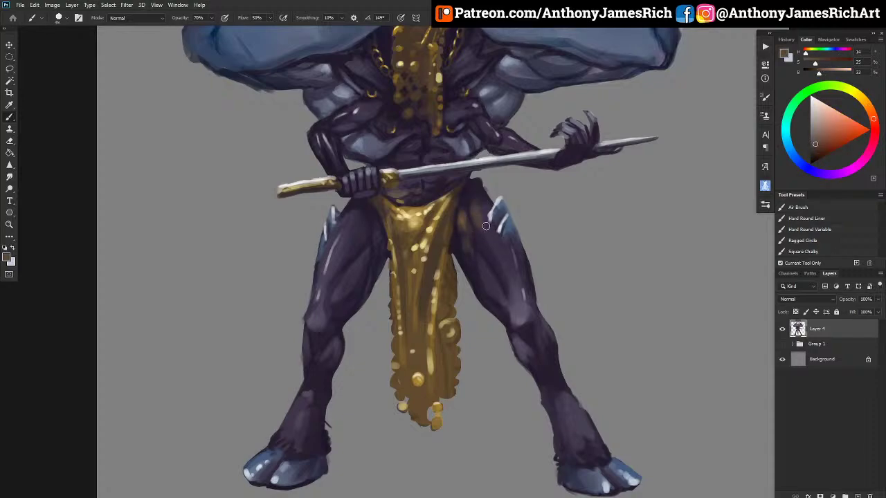
{"action": "left_click", "coordinate": [485, 229], "text": "alt"}
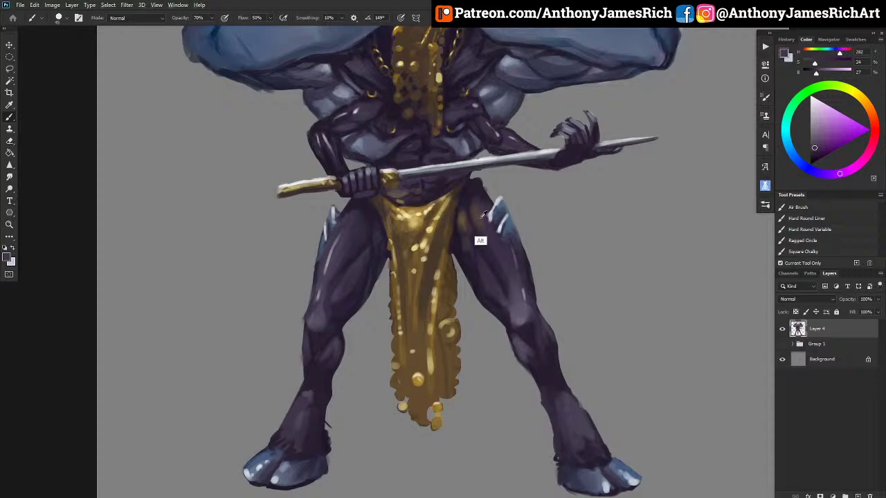
Add faint warm brown reflected light to the hilt-side inner thigh beside the loincloth.
{"action": "left_click", "coordinate": [483, 215], "text": "alt"}
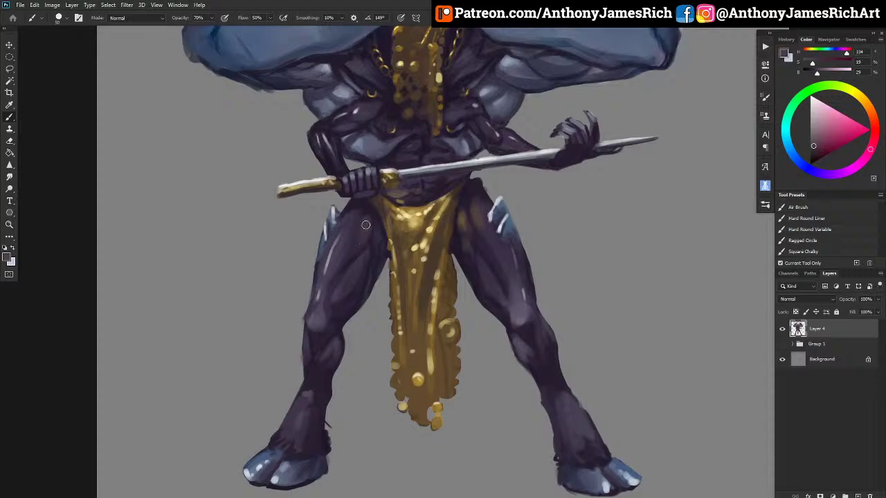
{"action": "left_click", "coordinate": [364, 232], "text": "alt"}
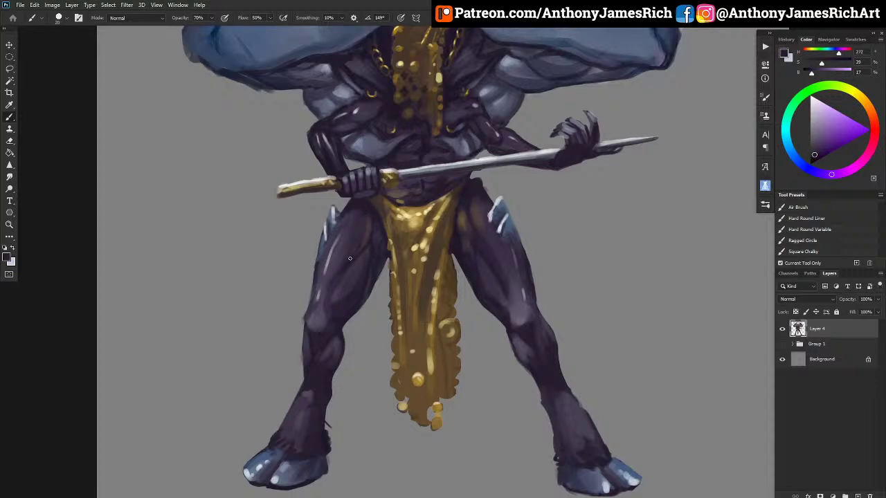
{"action": "left_click", "coordinate": [382, 247], "text": "alt"}
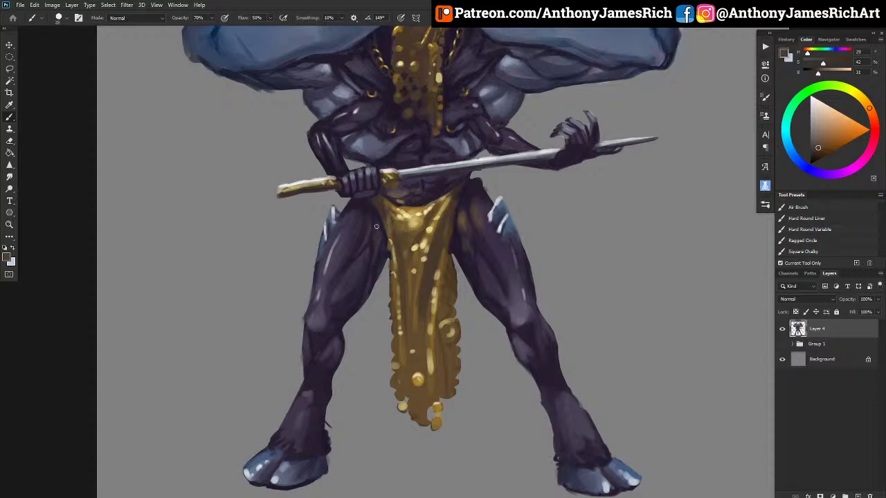
Paint gold reflected light on the inner wing corners beside the face cloth and add pale highlights there.
{"action": "scroll", "coordinate": [395, 229], "scroll_direction": "up", "scroll_amount": 3}
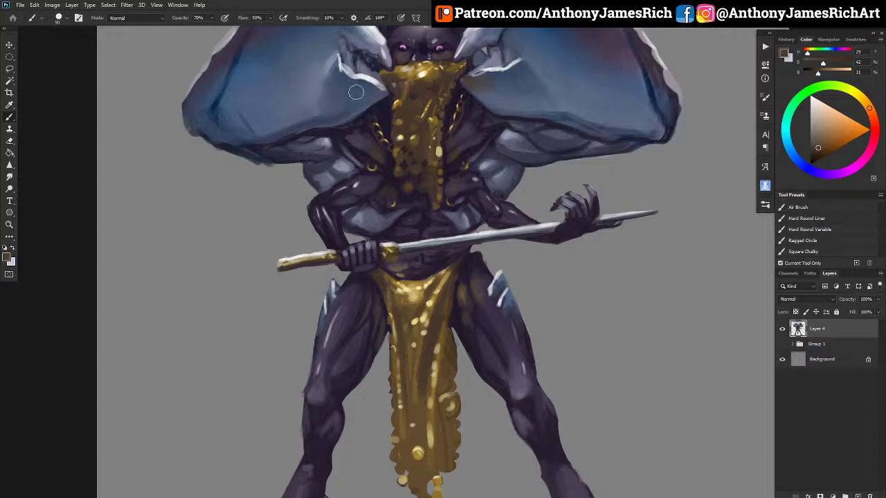
{"action": "left_click", "coordinate": [394, 75], "text": "alt"}
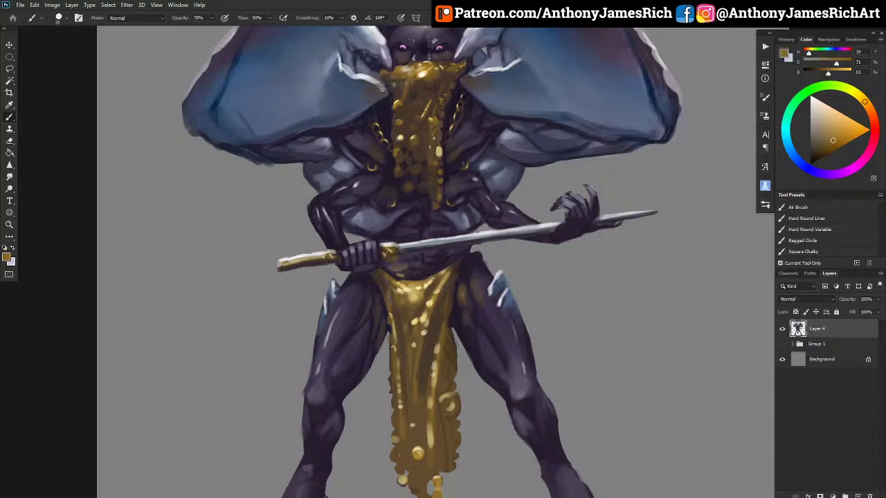
{"action": "left_click", "coordinate": [420, 76], "text": "alt"}
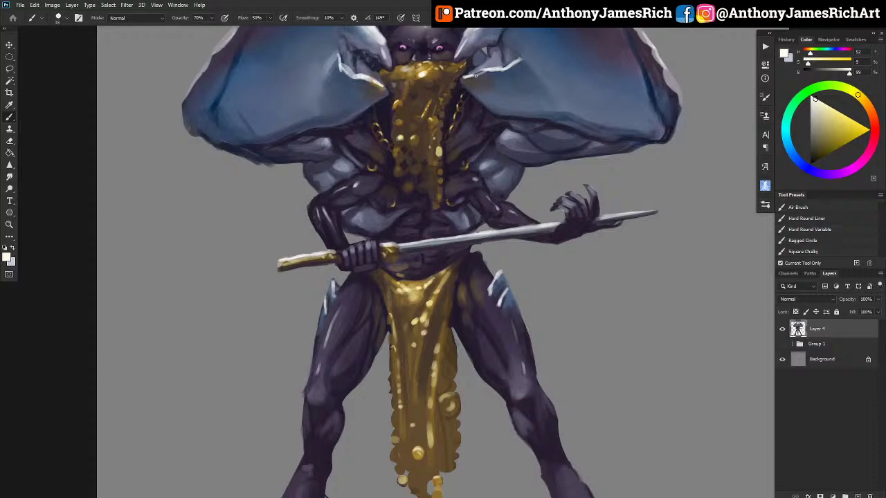
{"action": "left_click_drag", "start_coordinate": [461, 56], "coordinate": [463, 54]}
{"action": "left_click", "coordinate": [426, 94], "text": "alt"}
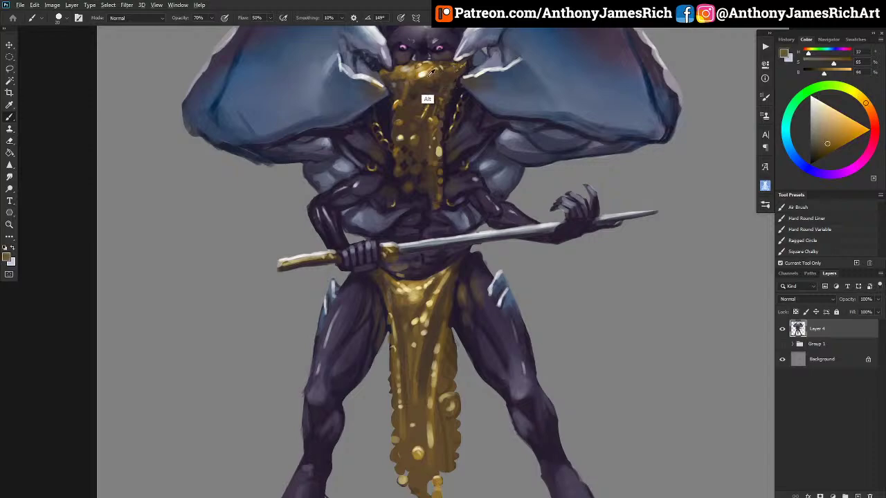
Paint gold onto the tips of both claws beside the veil and along the inner edges of the belly plates.
{"action": "left_click_drag", "start_coordinate": [456, 59], "coordinate": [467, 52]}
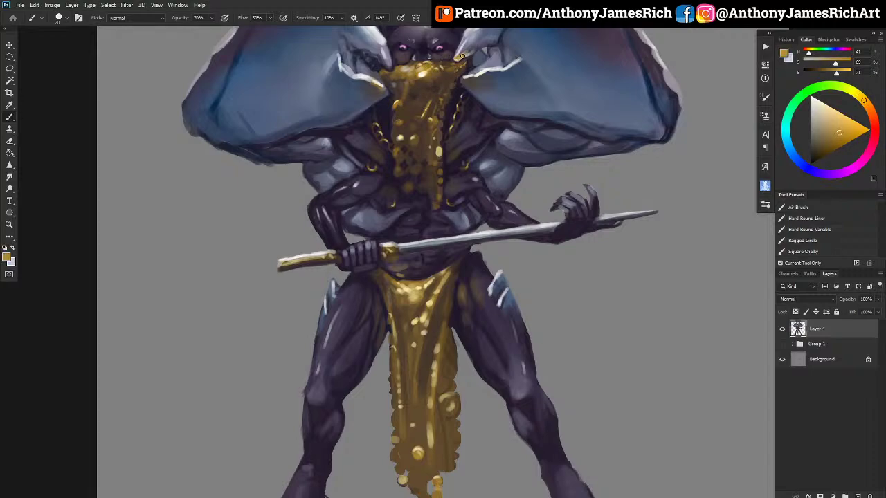
{"action": "key", "text": "bracketleft"}
{"action": "key", "text": "bracketleft"}
{"action": "key", "text": "bracketright"}
{"action": "key", "text": "bracketright"}
{"action": "key", "text": "bracketright"}
{"action": "scroll", "coordinate": [364, 38], "scroll_direction": "up", "scroll_amount": 3}
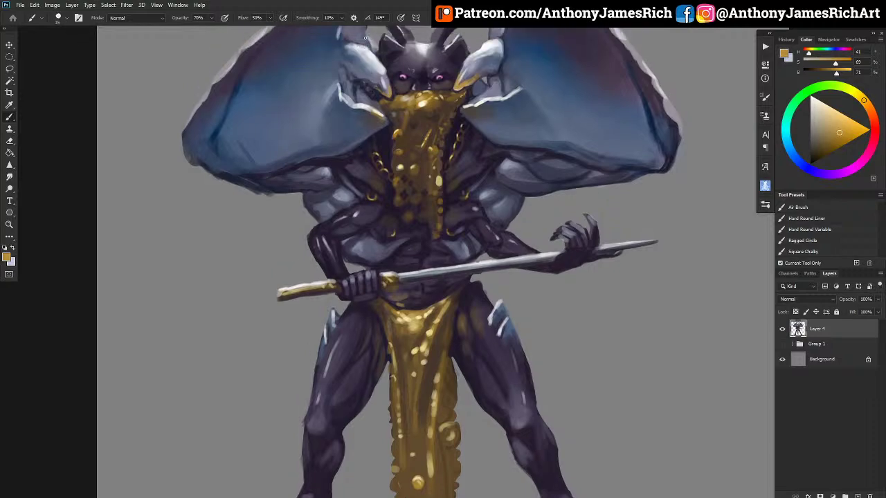
{"action": "scroll", "coordinate": [363, 30], "scroll_direction": "down", "scroll_amount": 2}
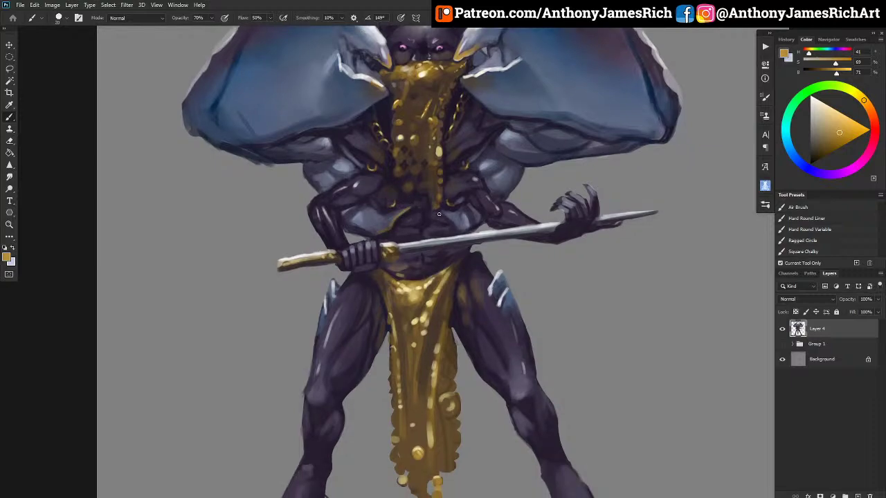
Shade the abdomen between the belly plates and the chest beside the veil with sampled dark purple and muted brown tones.
{"action": "key", "text": "alt"}
{"action": "left_click", "coordinate": [452, 226], "text": "alt"}
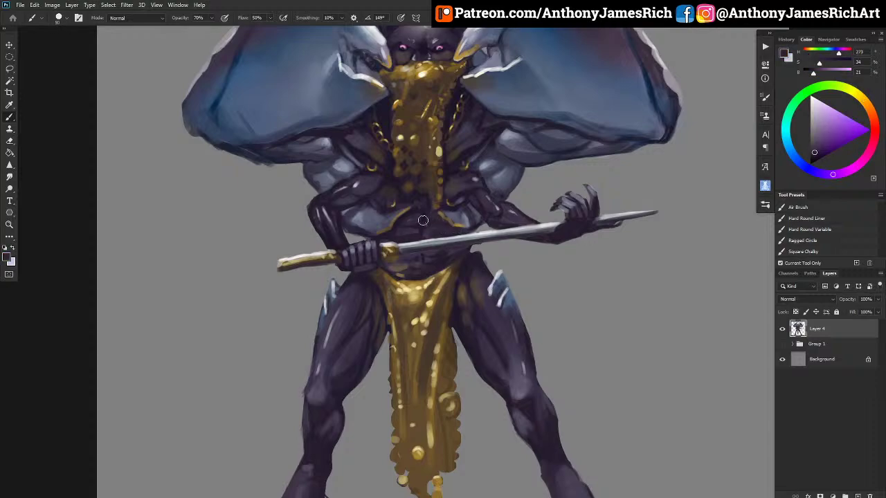
{"action": "scroll", "coordinate": [416, 220], "scroll_direction": "up", "scroll_amount": 5}
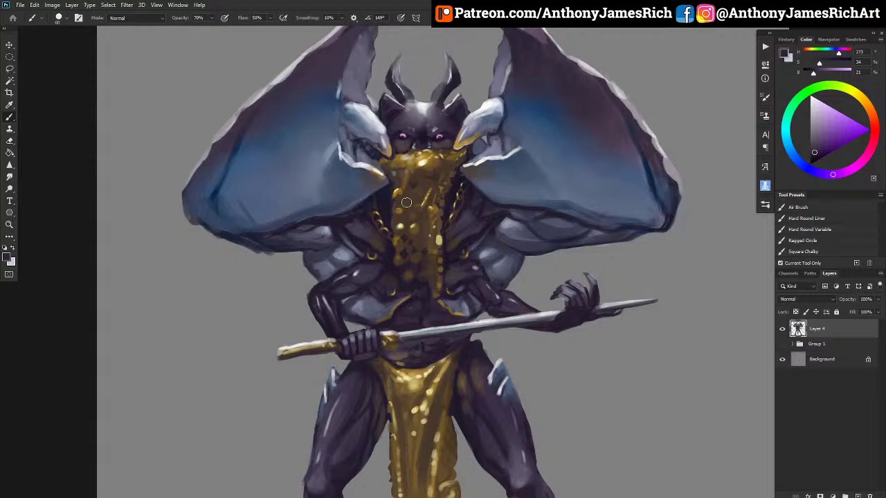
{"action": "left_click", "coordinate": [483, 197], "text": "alt"}
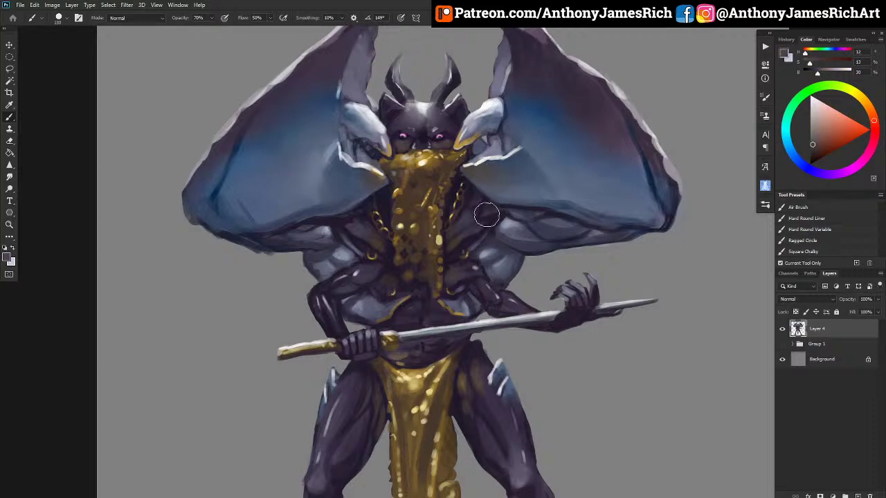
Set the brush opacity to 30% and glaze sampled gold over the tips of both claws above the veil.
{"action": "key", "text": "3"}
{"action": "key", "text": "alt"}
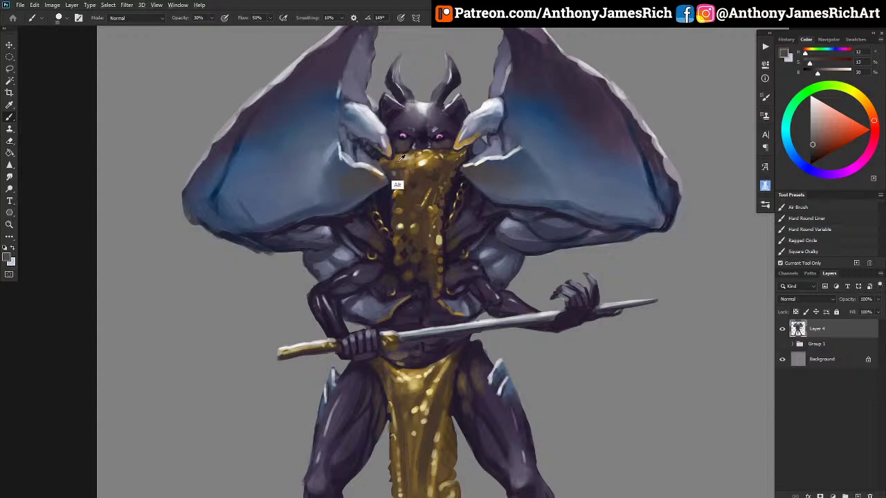
{"action": "left_click", "coordinate": [391, 151], "text": "alt"}
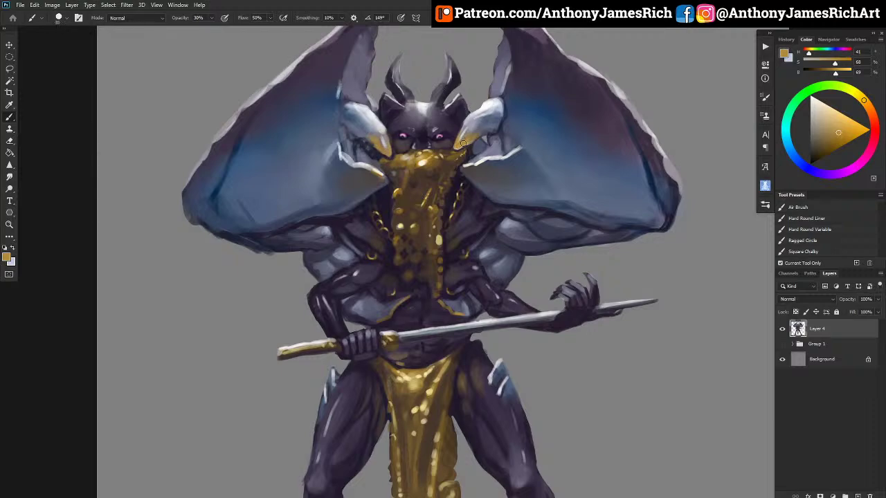
{"action": "scroll", "coordinate": [463, 104], "scroll_direction": "down", "scroll_amount": 3}
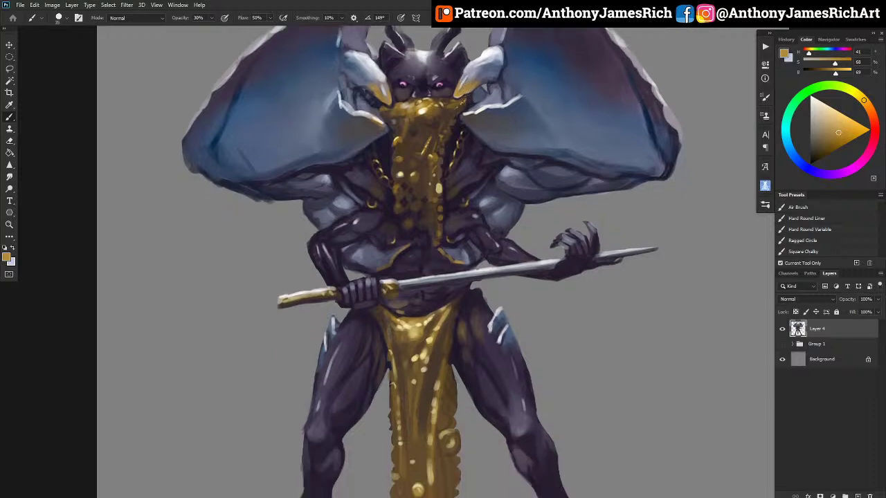
Refine the thighs and the spiked hip plates with small strokes of sampled dark purple and blue-grey.
{"action": "scroll", "coordinate": [463, 102], "scroll_direction": "down", "scroll_amount": 6}
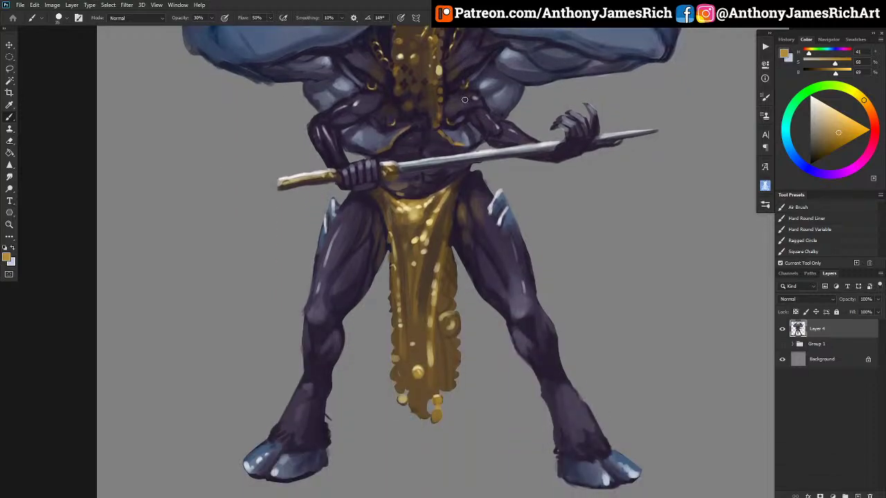
{"action": "left_click", "coordinate": [469, 233], "text": "alt"}
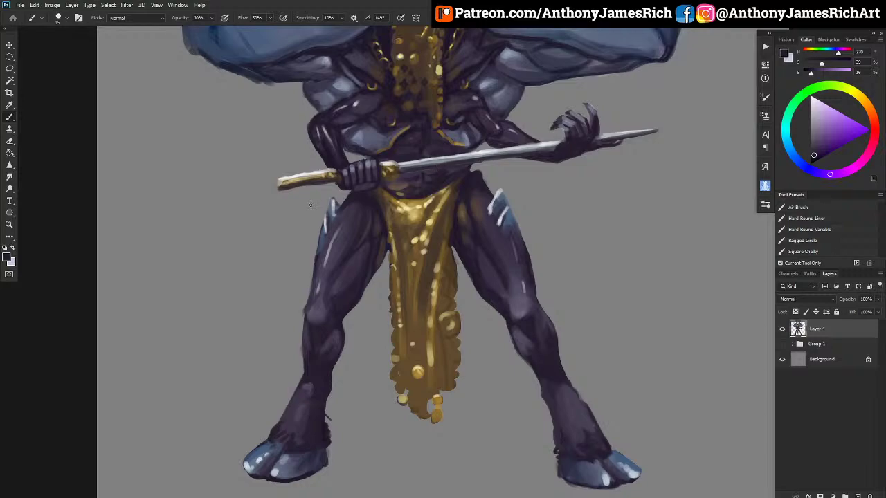
{"action": "left_click", "coordinate": [355, 197], "text": "alt"}
{"action": "key", "text": "["}
{"action": "left_click", "coordinate": [326, 236], "text": "alt"}
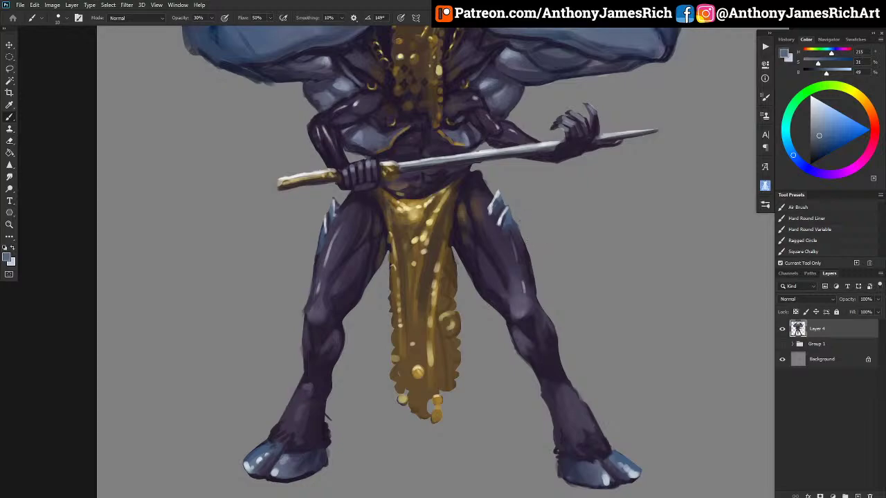
{"action": "left_click_drag", "start_coordinate": [519, 221], "coordinate": [509, 249]}
Blend a sampled tone over the left claw beside the face down toward its gold tip, using a larger brush.
{"action": "scroll", "coordinate": [510, 249], "scroll_direction": "down", "scroll_amount": 3}
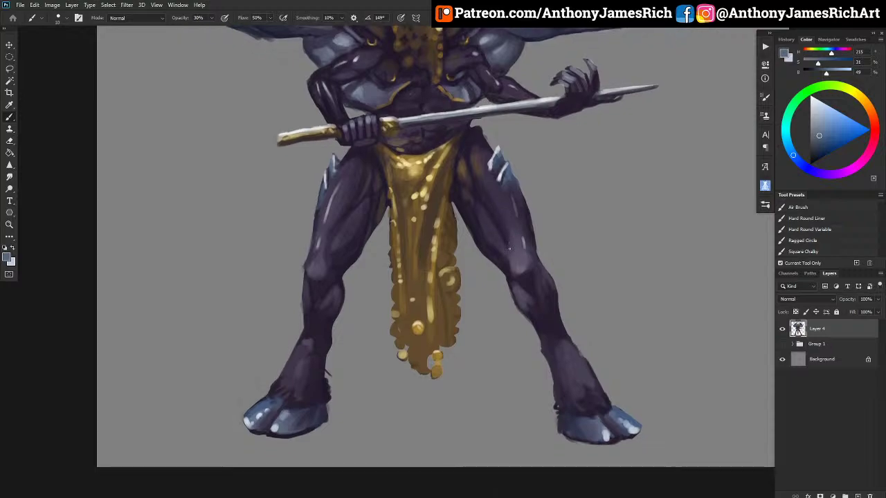
{"action": "scroll", "coordinate": [509, 249], "scroll_direction": "up", "scroll_amount": 4}
{"action": "scroll", "coordinate": [510, 249], "scroll_direction": "up", "scroll_amount": 3}
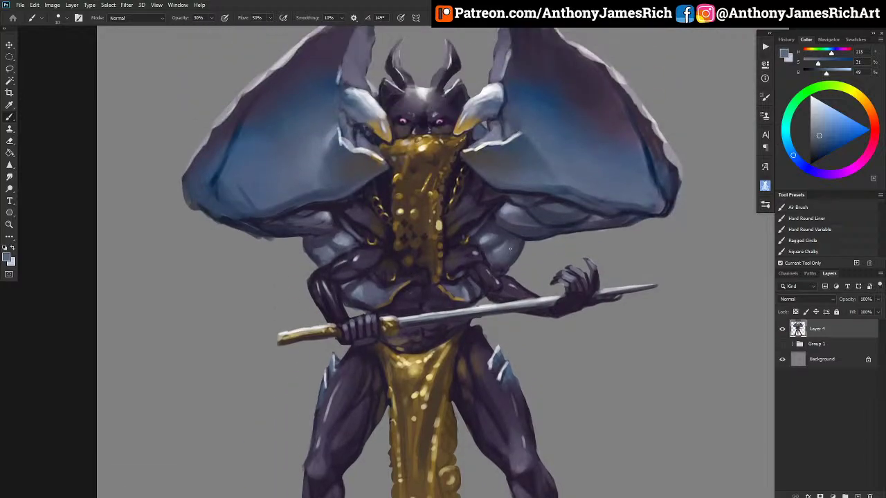
{"action": "scroll", "coordinate": [508, 248], "scroll_direction": "up", "scroll_amount": 1}
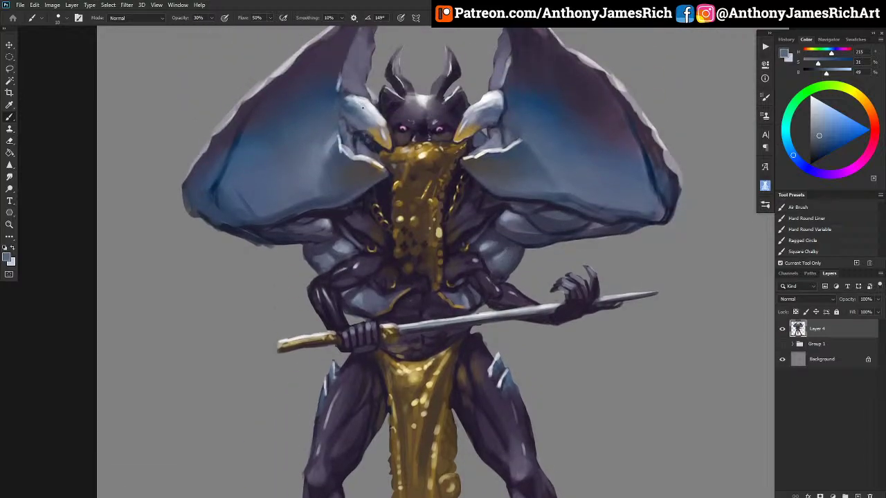
{"action": "left_click", "coordinate": [361, 119], "text": "alt"}
{"action": "key", "text": "]"}
{"action": "key", "text": "]"}
{"action": "key", "text": "]"}
{"action": "left_click", "coordinate": [361, 123]}
{"action": "left_click_drag", "start_coordinate": [361, 123], "coordinate": [374, 137]}
Paint a dashed pale grey line along the purple-to-blue transition of both wings with a sampled claw highlight colour.
{"action": "left_click", "coordinate": [371, 111], "text": "alt"}
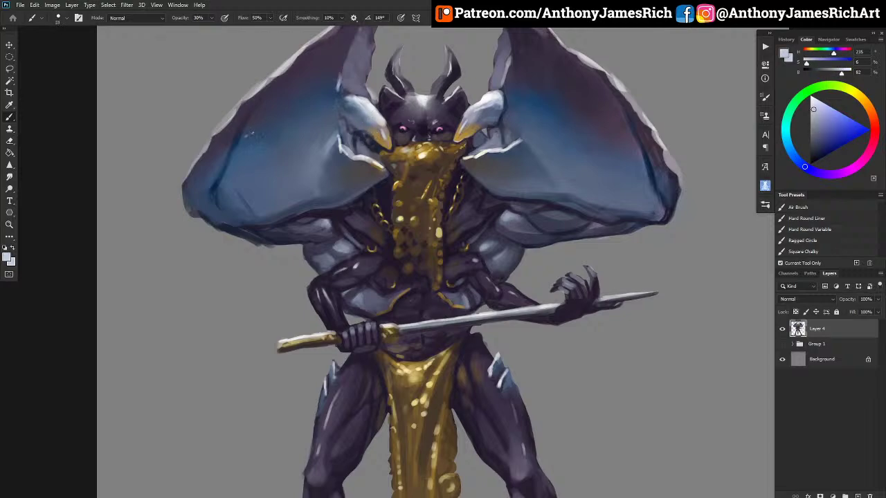
{"action": "left_click", "coordinate": [245, 135]}
{"action": "left_click_drag", "start_coordinate": [268, 115], "coordinate": [337, 83]}
{"action": "left_click_drag", "start_coordinate": [223, 148], "coordinate": [195, 175]}
{"action": "key", "text": "["}
{"action": "mouse_move", "coordinate": [535, 100]}
{"action": "left_mouse_down"}
{"action": "mouse_move", "coordinate": [527, 98]}
{"action": "mouse_move", "coordinate": [577, 113]}
{"action": "mouse_move", "coordinate": [600, 131]}
{"action": "left_mouse_up"}
{"action": "key", "text": "bracketleft"}
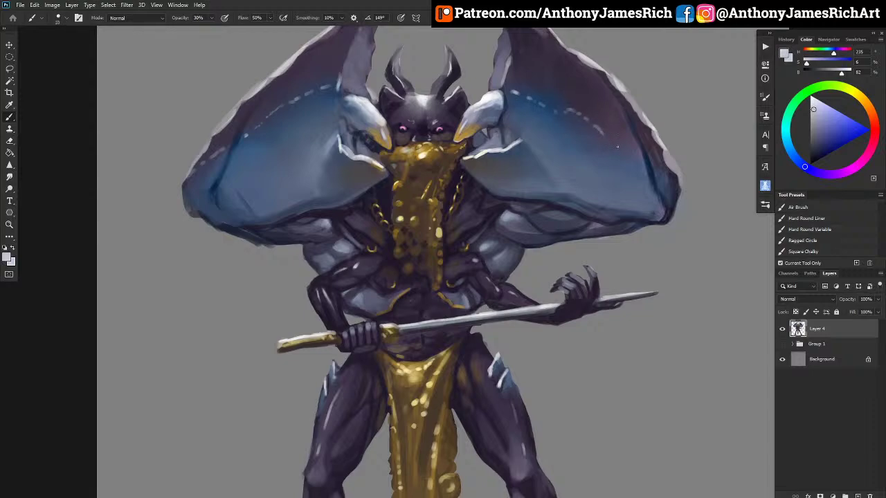
{"action": "key", "text": "bracketright"}
Shade the wing folds behind both claws with sampled dark blue and blend them into the blue-grey with a larger brush.
{"action": "left_click", "coordinate": [337, 176], "text": "alt"}
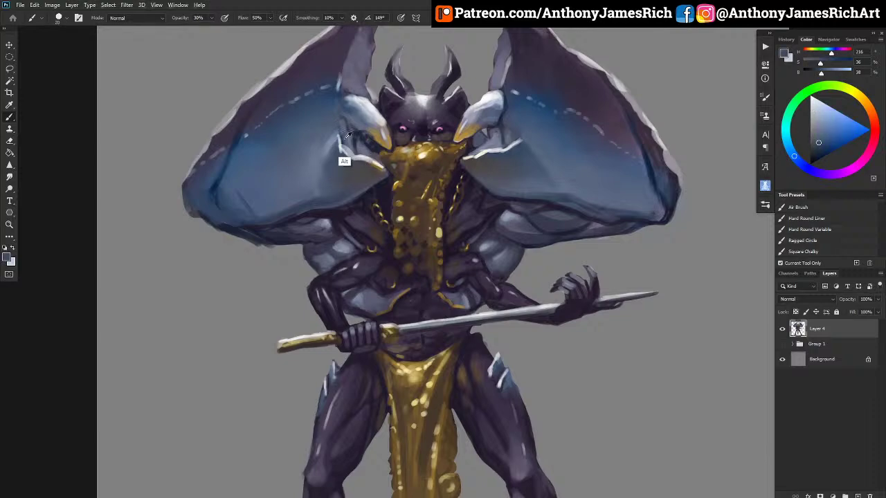
{"action": "left_click", "coordinate": [342, 166], "text": "alt"}
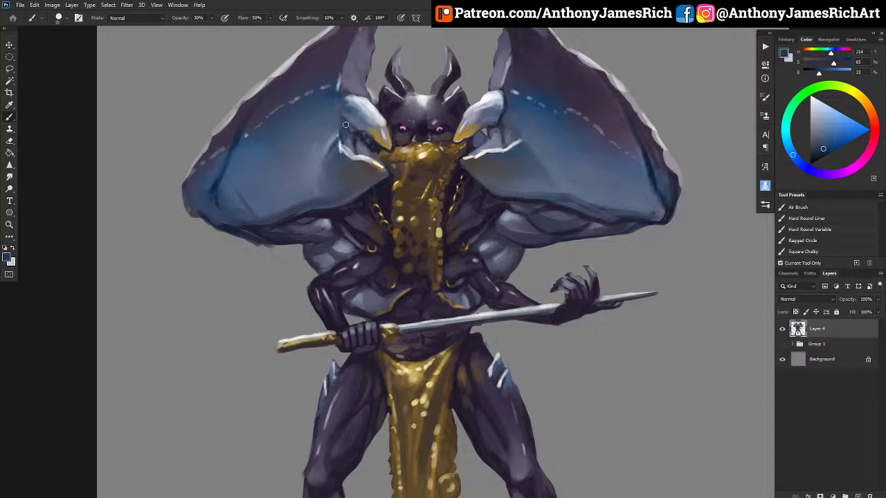
{"action": "left_click", "coordinate": [517, 140], "text": "alt"}
{"action": "key", "text": "bracketright"}
{"action": "key", "text": "bracketright"}
{"action": "key", "text": "bracketright"}
{"action": "key", "text": "bracketright"}
{"action": "key", "text": "bracketright"}
{"action": "key", "text": "bracketright"}
{"action": "mouse_move", "coordinate": [526, 138]}
{"action": "left_mouse_down"}
{"action": "mouse_move", "coordinate": [550, 160]}
{"action": "mouse_move", "coordinate": [539, 151]}
{"action": "left_mouse_up"}
{"action": "left_click", "coordinate": [552, 147], "text": "alt"}
{"action": "key", "text": "bracketright"}
{"action": "key", "text": "bracketright"}
{"action": "key", "text": "bracketright"}
{"action": "key", "text": "bracketright"}
{"action": "key", "text": "bracketright"}
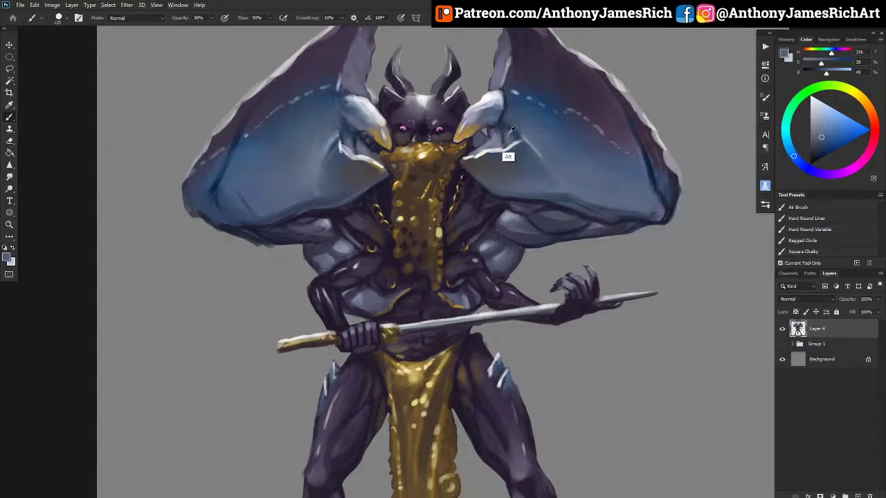
Darken the recess behind the right claw with a sampled dark blue and a much smaller brush.
{"action": "left_click", "coordinate": [501, 119], "text": "alt"}
{"action": "left_click", "coordinate": [502, 124], "text": "alt"}
{"action": "key", "text": "bracketleft"}
{"action": "key", "text": "bracketleft"}
{"action": "key", "text": "bracketleft"}
{"action": "key", "text": "bracketleft"}
{"action": "key", "text": "bracketleft"}
{"action": "key", "text": "bracketleft"}
{"action": "key", "text": "bracketleft"}
{"action": "key", "text": "bracketleft"}
{"action": "key", "text": "bracketleft"}
{"action": "key", "text": "bracketleft"}
{"action": "key", "text": "bracketleft"}
{"action": "key", "text": "bracketleft"}
{"action": "key", "text": "bracketleft"}
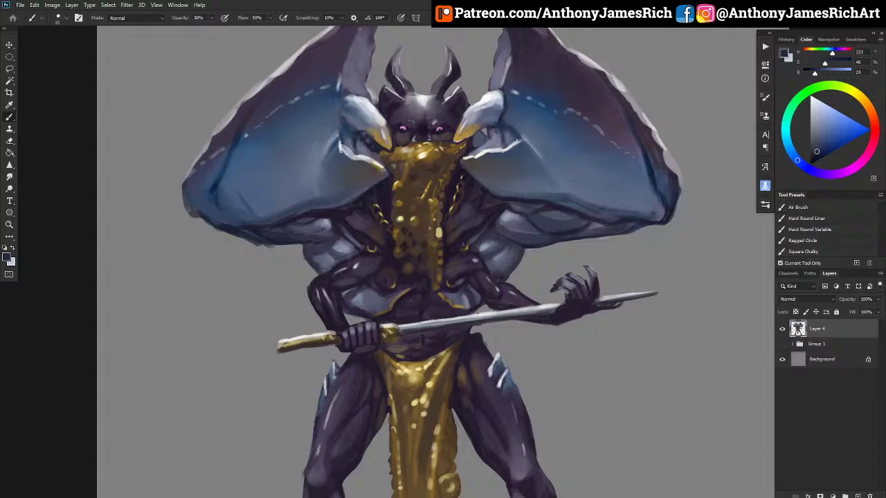
Define the right claw's outer edge with a sampled pale highlight, blue-grey and dark blue.
{"action": "left_click", "coordinate": [502, 91], "text": "alt"}
{"action": "key", "text": "bracketright"}
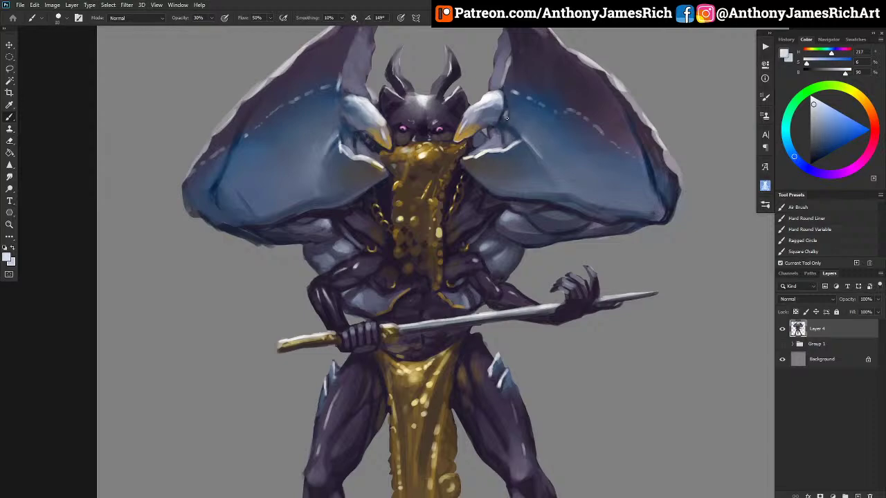
{"action": "left_click_drag", "start_coordinate": [506, 119], "coordinate": [507, 107]}
{"action": "left_click", "coordinate": [508, 114], "text": "alt"}
{"action": "left_click", "coordinate": [520, 118], "text": "alt"}
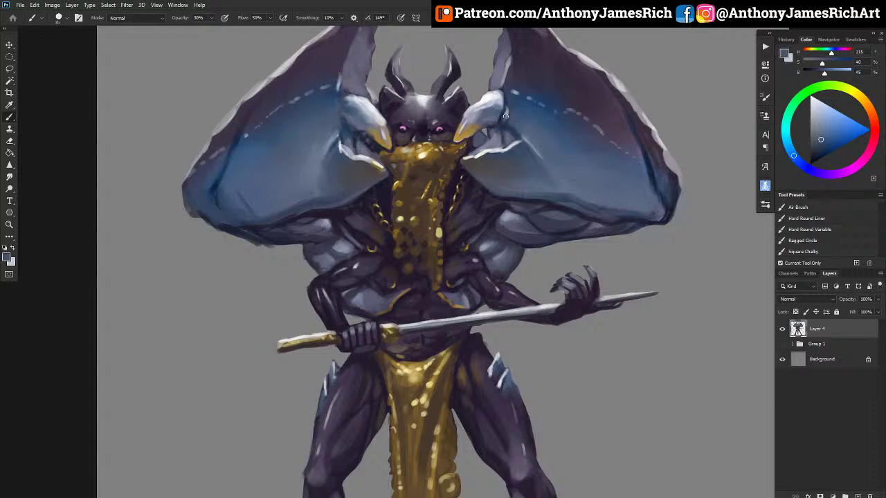
{"action": "left_click", "coordinate": [506, 111], "text": "alt"}
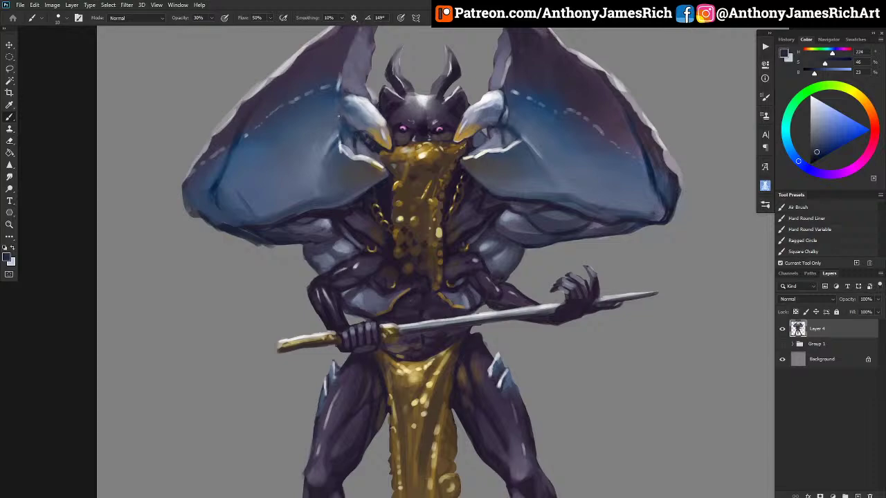
Clean up the left claw's outer edge with sampled dark and light blue-grey tones.
{"action": "left_click", "coordinate": [346, 123], "text": "alt"}
{"action": "left_click", "coordinate": [375, 170], "text": "alt"}
{"action": "left_click", "coordinate": [363, 139], "text": "alt"}
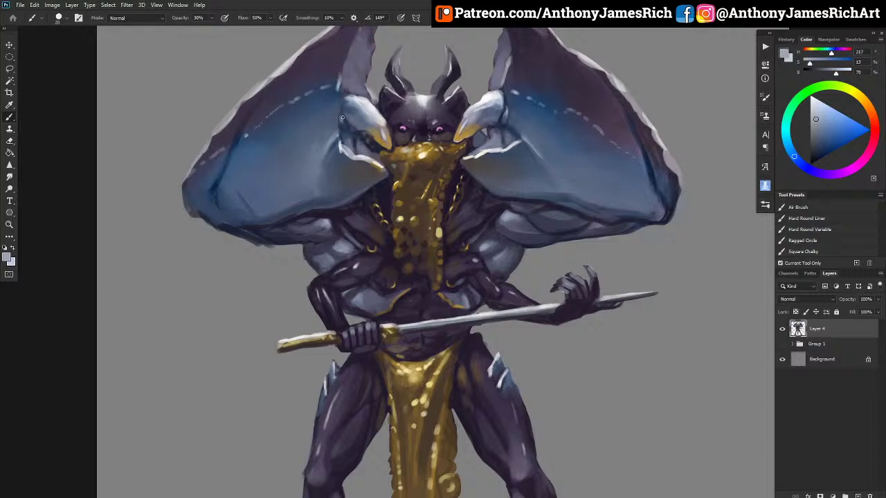
{"action": "key", "text": "bracketleft"}
Soften the bright forehead highlight with a sampled purple-grey and touch up the area around the eyes with dark purple.
{"action": "left_click", "coordinate": [427, 121], "text": "alt"}
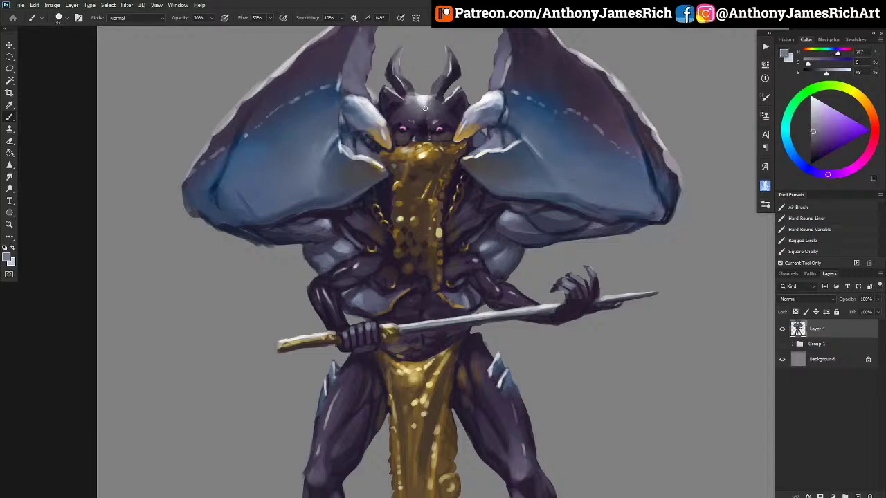
{"action": "mouse_move", "coordinate": [416, 101]}
{"action": "left_mouse_down"}
{"action": "mouse_move", "coordinate": [425, 98]}
{"action": "mouse_move", "coordinate": [417, 103]}
{"action": "left_mouse_up"}
{"action": "left_click", "coordinate": [401, 129], "text": "alt"}
{"action": "left_click", "coordinate": [404, 129], "text": "alt"}
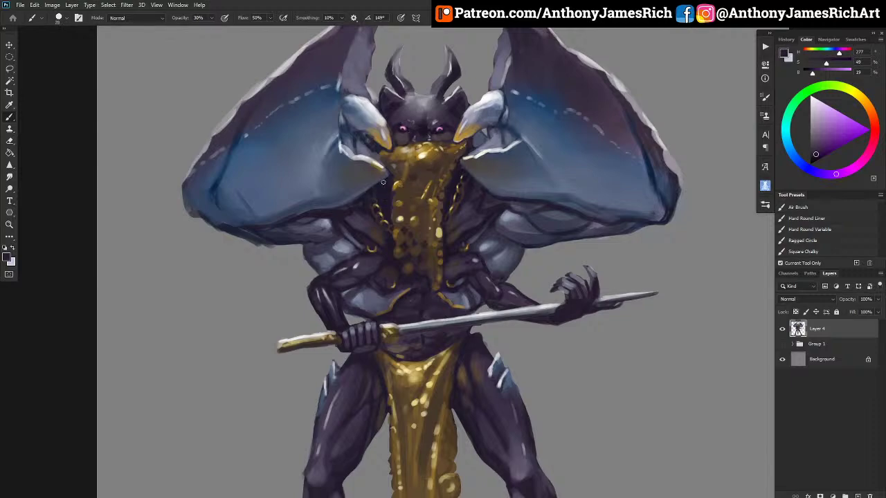
Deepen the shadows on both sides of the veil beside the gold chains with sampled dark purples.
{"action": "left_click", "coordinate": [386, 182], "text": "alt"}
{"action": "key", "text": "bracketleft"}
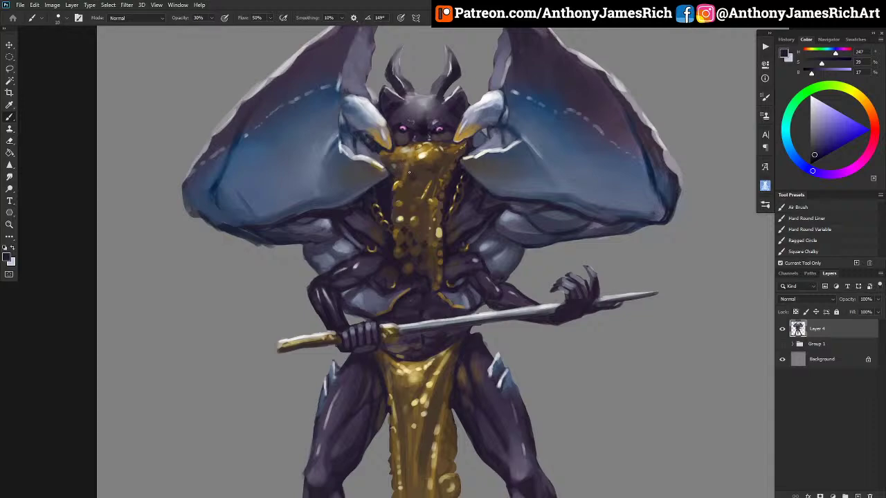
{"action": "key", "text": "bracketright"}
{"action": "left_click", "coordinate": [422, 130], "text": "alt"}
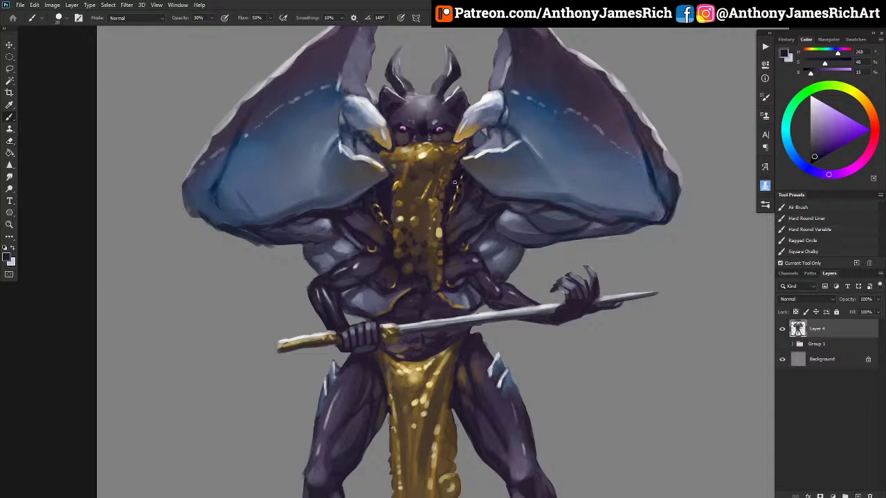
{"action": "key", "text": "bracketleft"}
{"action": "key", "text": "bracketleft"}
Paint a pattern of small dark purple gaps across the upper part of the gold veil at 70% brush opacity.
{"action": "key", "text": "bracketright"}
{"action": "key", "text": "bracketright"}
{"action": "left_click", "coordinate": [423, 176]}
{"action": "key", "text": "bracketleft"}
{"action": "key", "text": "bracketleft"}
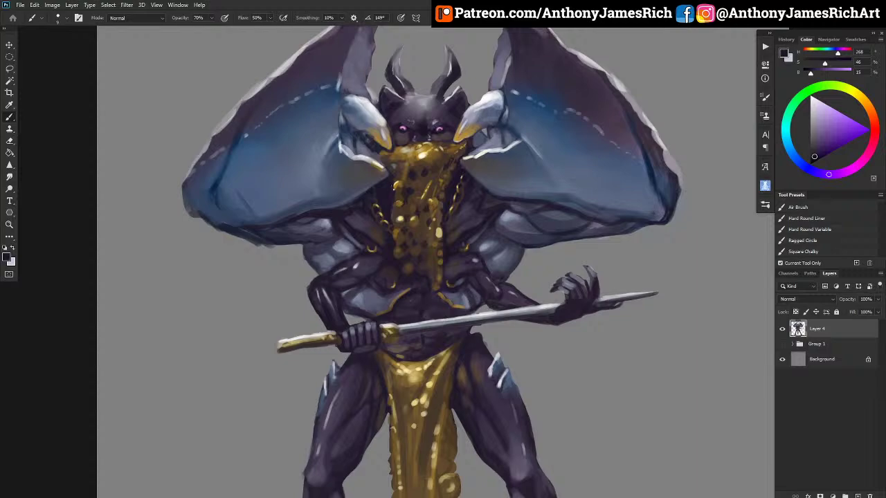
Touch up the veil's left edge and upper folds with sampled brown and gold tones.
{"action": "left_click", "coordinate": [396, 186], "text": "alt"}
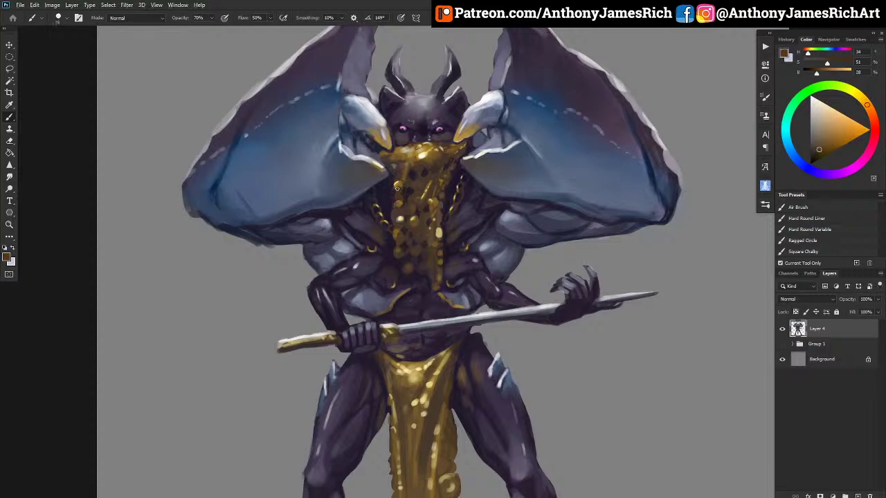
{"action": "left_click", "coordinate": [399, 181], "text": "alt"}
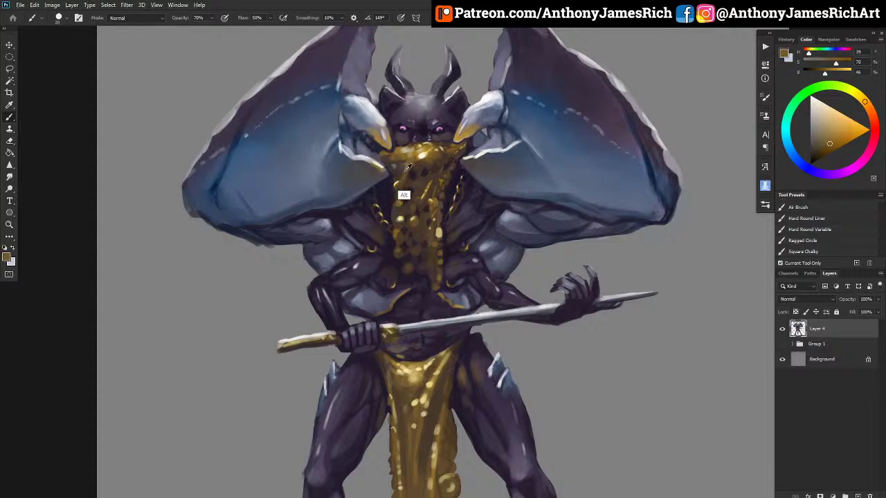
{"action": "left_click", "coordinate": [426, 146], "text": "alt"}
{"action": "scroll", "coordinate": [359, 221], "scroll_direction": "up", "scroll_amount": 3}
{"action": "scroll", "coordinate": [360, 221], "scroll_direction": "down", "scroll_amount": 2}
{"action": "scroll", "coordinate": [359, 221], "scroll_direction": "down", "scroll_amount": 6}
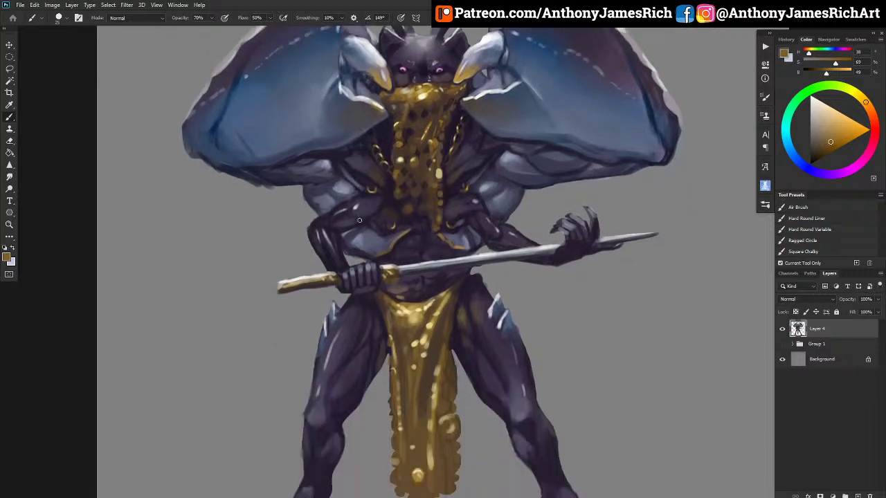
{"action": "scroll", "coordinate": [360, 218], "scroll_direction": "up", "scroll_amount": 3}
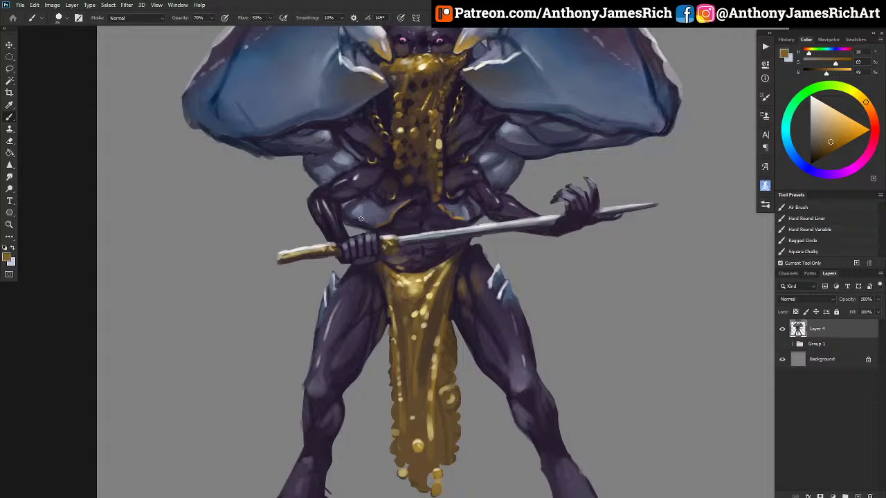
{"action": "key", "text": "h"}
{"action": "left_click_drag", "start_coordinate": [360, 219], "coordinate": [363, 220]}
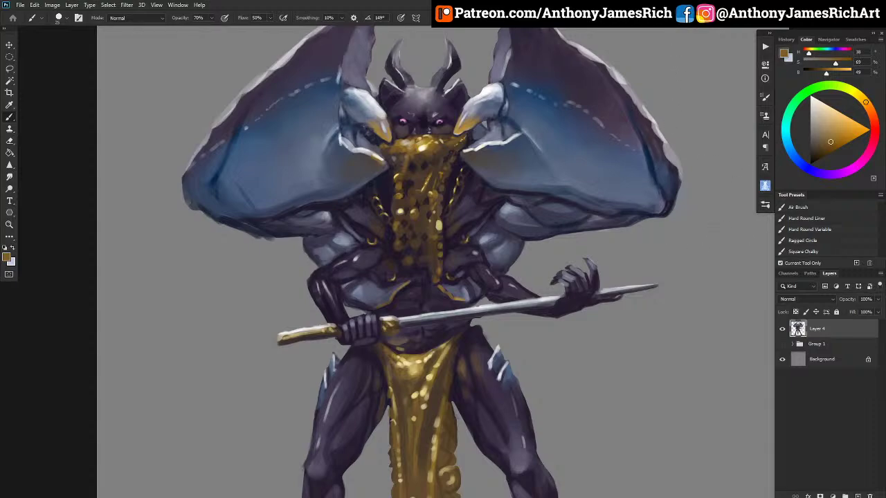
Darken the pale inner edges of both ears with a smaller brush and sampled dark purple, and add fine purple-grey fur strokes.
{"action": "key", "text": "ctrl+minus"}
{"action": "key", "text": "ctrl+minus"}
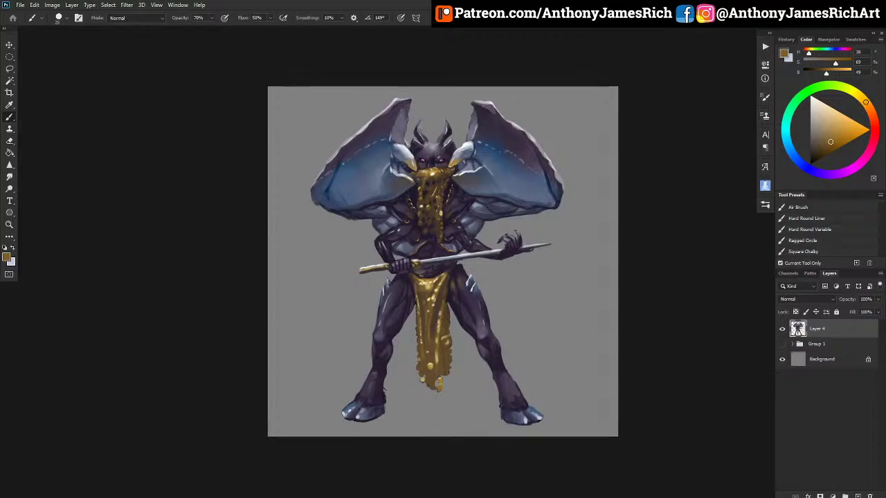
{"action": "key", "text": "ctrl+plus"}
{"action": "key", "text": "ctrl+plus"}
{"action": "key", "text": "ctrl+plus"}
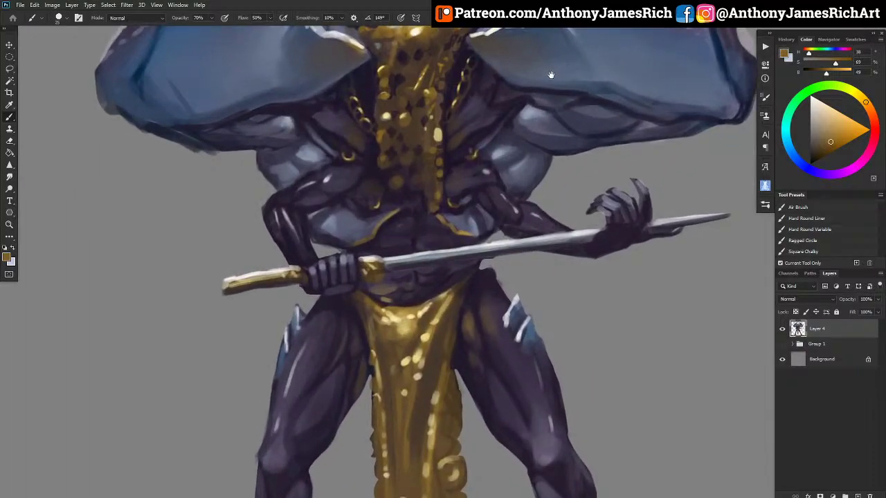
{"action": "mouse_move", "coordinate": [551, 75]}
{"action": "left_mouse_down"}
{"action": "mouse_move", "coordinate": [523, 208]}
{"action": "mouse_move", "coordinate": [529, 228]}
{"action": "left_mouse_up"}
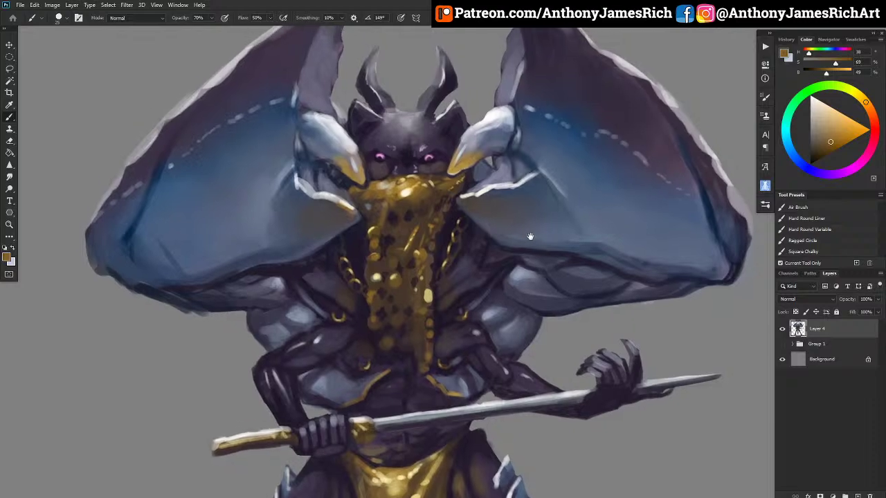
{"action": "left_click", "coordinate": [443, 119], "text": "alt"}
{"action": "key", "text": "["}
{"action": "key", "text": "["}
{"action": "key", "text": "["}
{"action": "key", "text": "["}
{"action": "key", "text": "["}
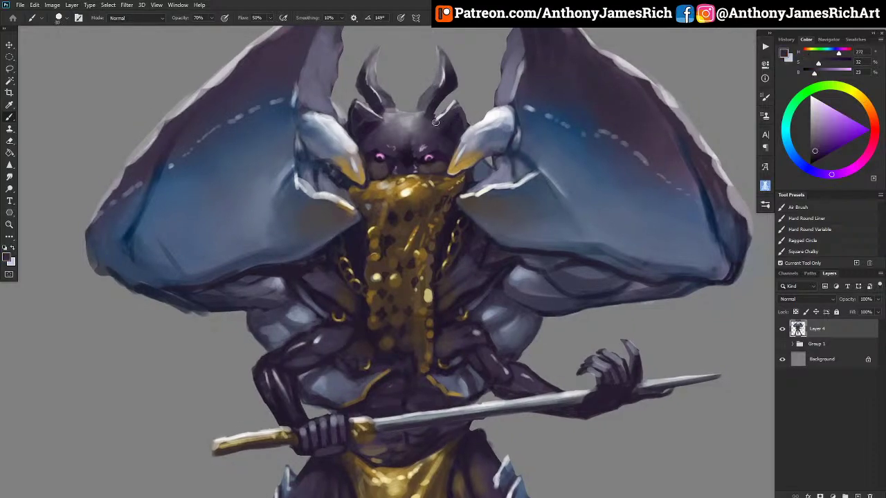
{"action": "left_click_drag", "start_coordinate": [437, 123], "coordinate": [447, 114]}
{"action": "key", "text": "alt"}
{"action": "left_click", "coordinate": [412, 127], "text": "alt"}
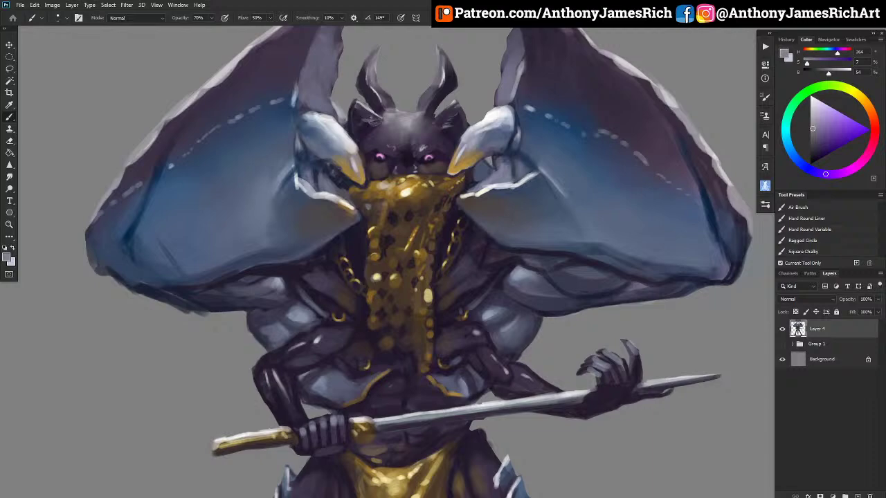
Blend the ears into the sides of the head with sampled dark purple and purple-grey tones.
{"action": "left_click", "coordinate": [359, 119], "text": "alt"}
{"action": "key", "text": "bracketright"}
{"action": "key", "text": "bracketright"}
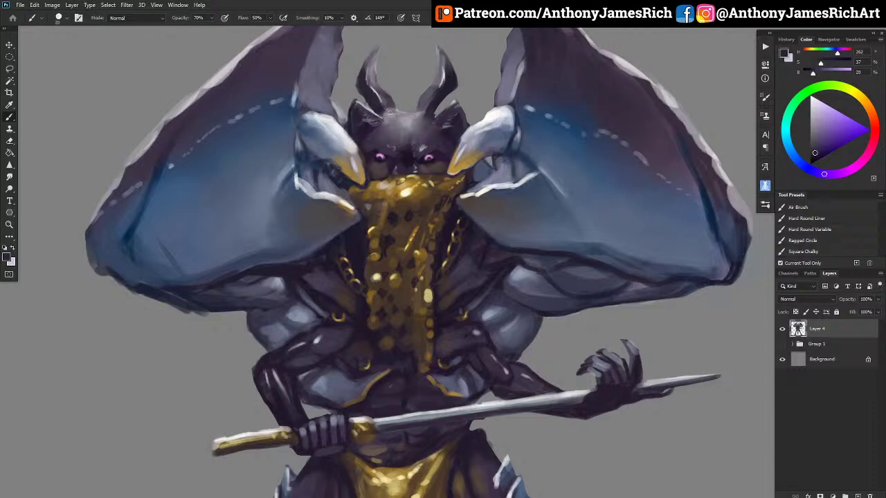
{"action": "left_click", "coordinate": [393, 126], "text": "alt"}
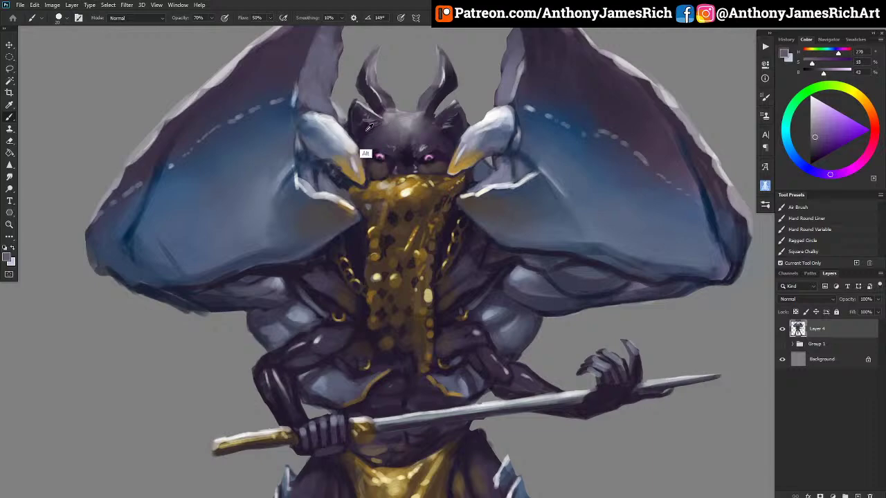
{"action": "left_click", "coordinate": [368, 128], "text": "alt"}
{"action": "key", "text": "bracketleft"}
{"action": "key", "text": "bracketleft"}
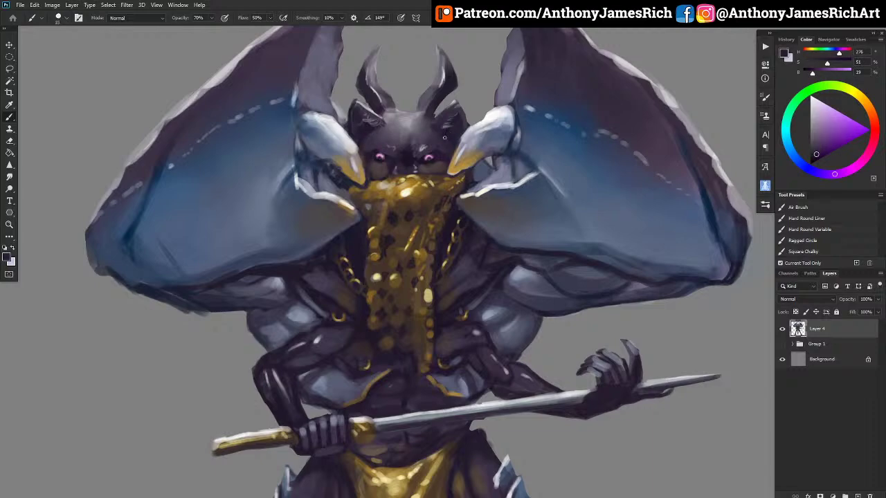
Paint thin dark purple strokes along the brow and a small dark marking at the top centre of the forehead.
{"action": "left_click", "coordinate": [406, 148], "text": "alt"}
{"action": "key", "text": "bracketleft"}
{"action": "key", "text": "bracketleft"}
{"action": "key", "text": "bracketleft"}
{"action": "key", "text": "bracketleft"}
{"action": "left_click_drag", "start_coordinate": [429, 150], "coordinate": [420, 147]}
{"action": "left_click_drag", "start_coordinate": [408, 129], "coordinate": [406, 117]}
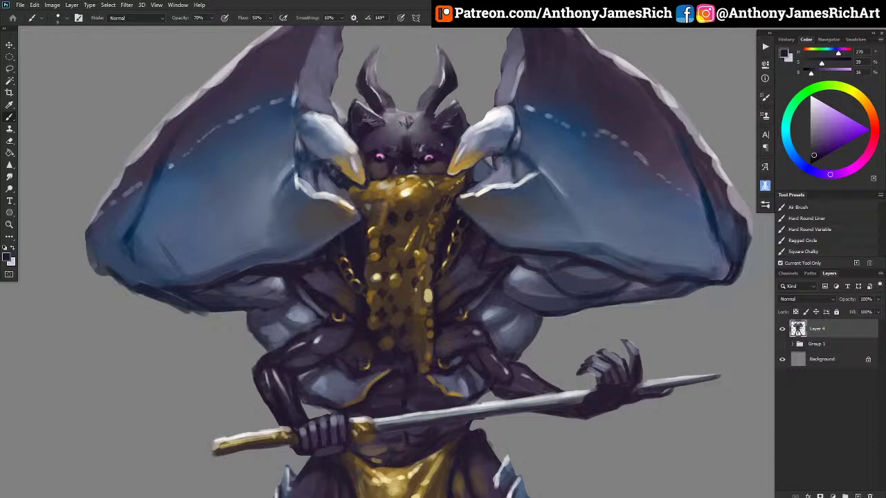
Narrow the glowing eyes with dark purple strokes and blend the surrounding cheeks with sampled purple-grey tones.
{"action": "left_click", "coordinate": [429, 172], "text": "alt"}
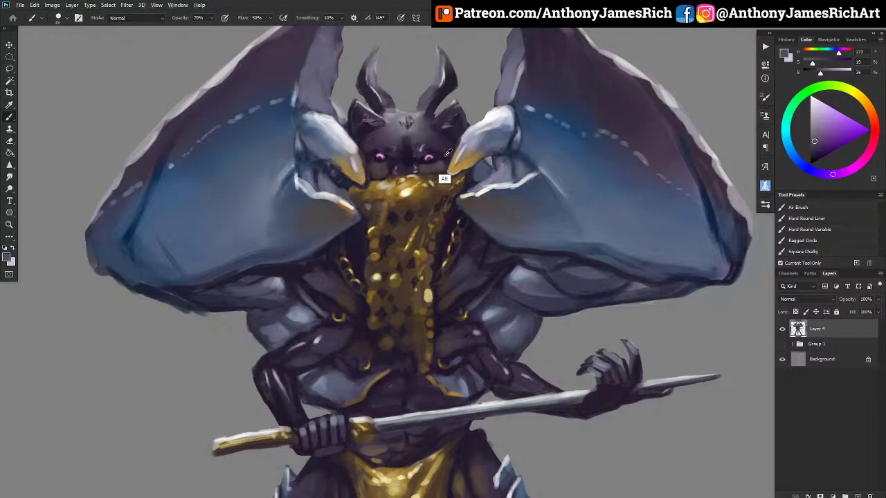
{"action": "left_click", "coordinate": [439, 162], "text": "alt"}
{"action": "left_click", "coordinate": [435, 163], "text": "alt"}
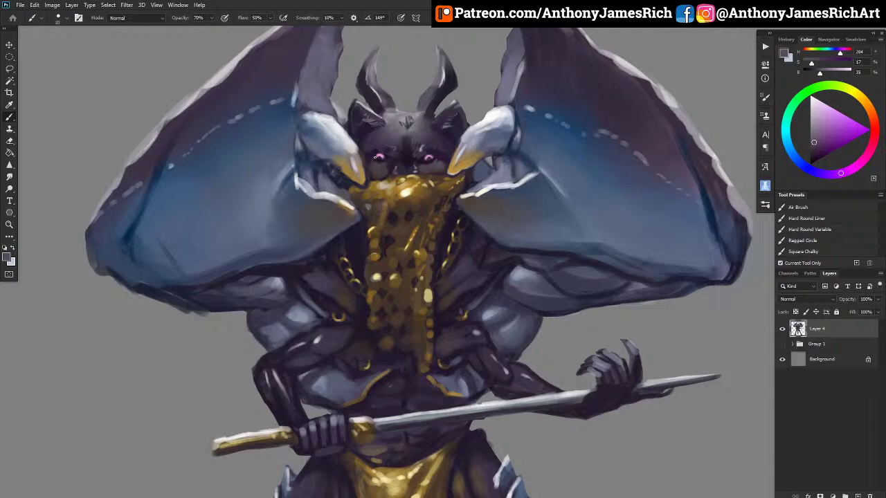
{"action": "left_click", "coordinate": [377, 160], "text": "alt"}
{"action": "left_click_drag", "start_coordinate": [373, 156], "coordinate": [387, 158]}
{"action": "left_click", "coordinate": [409, 159], "text": "alt"}
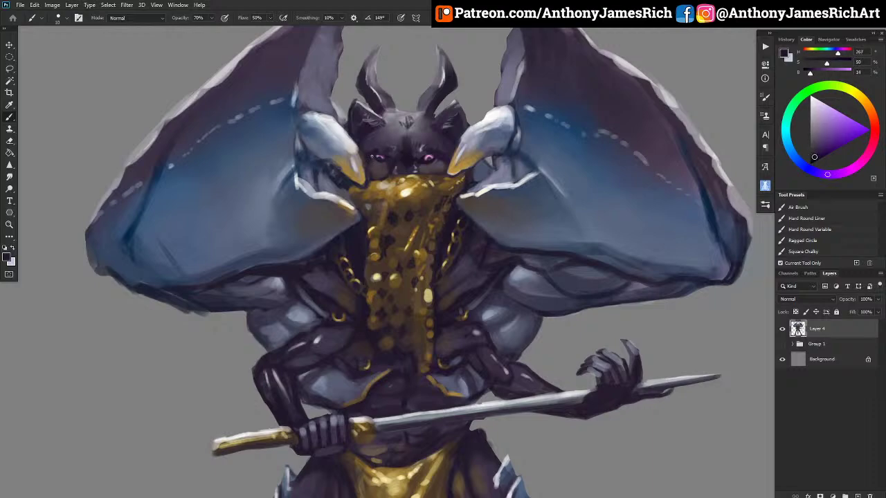
{"action": "left_click_drag", "start_coordinate": [423, 158], "coordinate": [431, 159]}
{"action": "left_click", "coordinate": [421, 172], "text": "alt"}
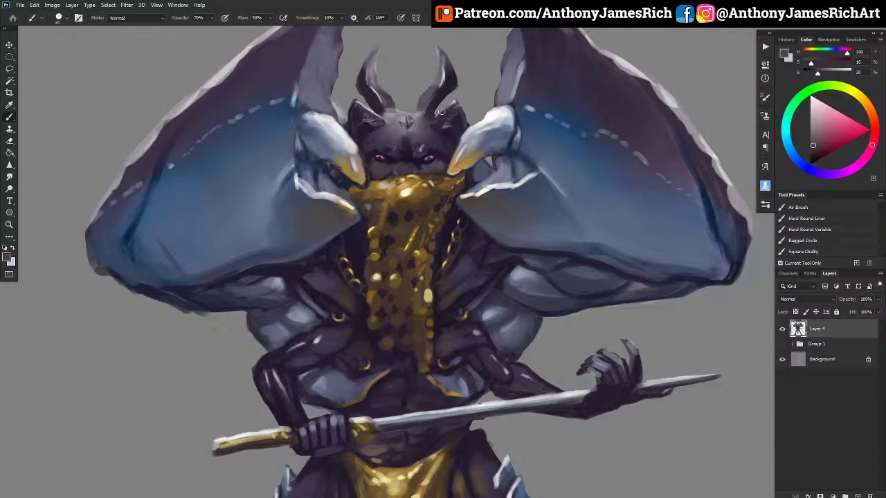
{"action": "left_click", "coordinate": [368, 169], "text": "alt"}
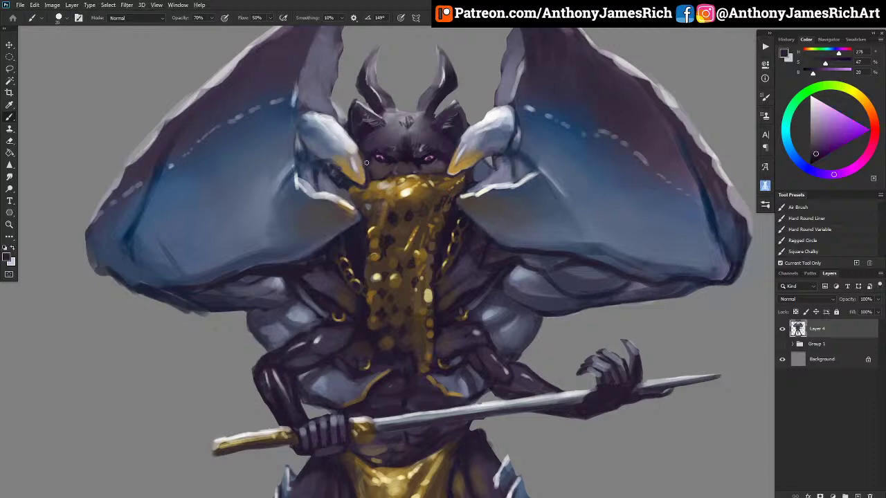
Refine the two large gold-tipped wing claws beside the face with sampled gold, lavender-grey and off-white.
{"action": "left_click", "coordinate": [364, 200], "text": "alt"}
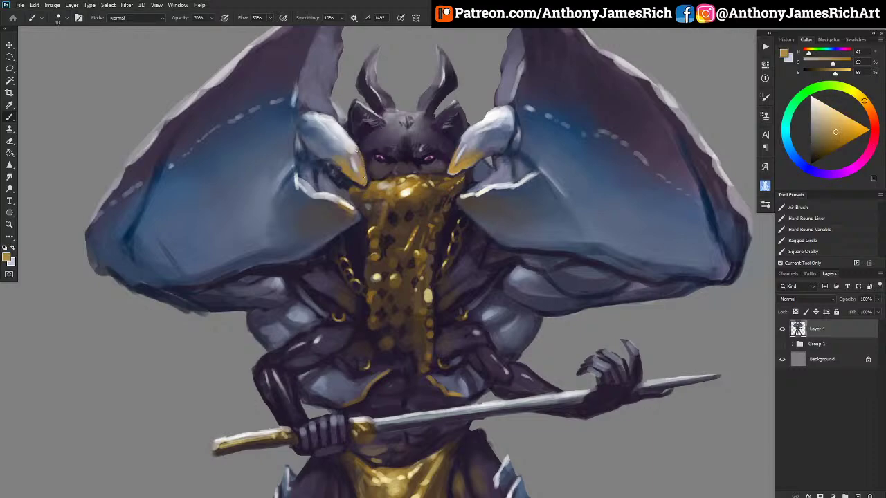
{"action": "left_click", "coordinate": [465, 166], "text": "alt"}
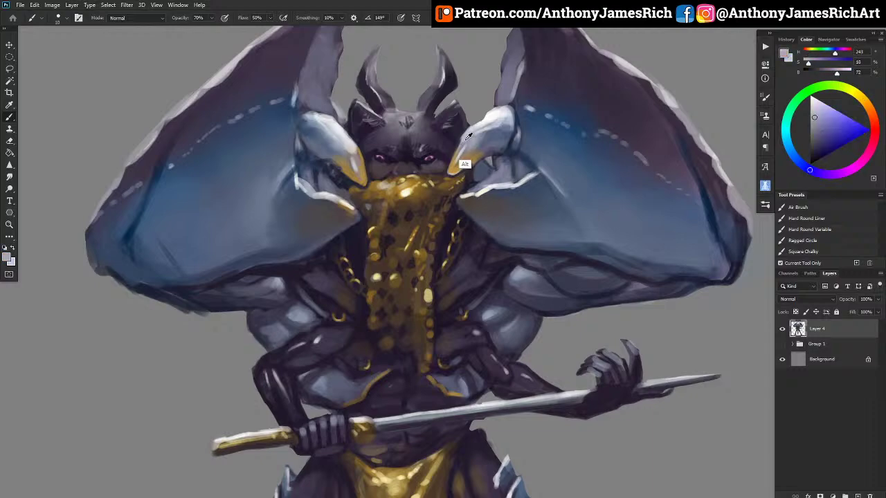
{"action": "left_click_drag", "start_coordinate": [460, 144], "coordinate": [449, 171]}
{"action": "left_click", "coordinate": [346, 144], "text": "alt"}
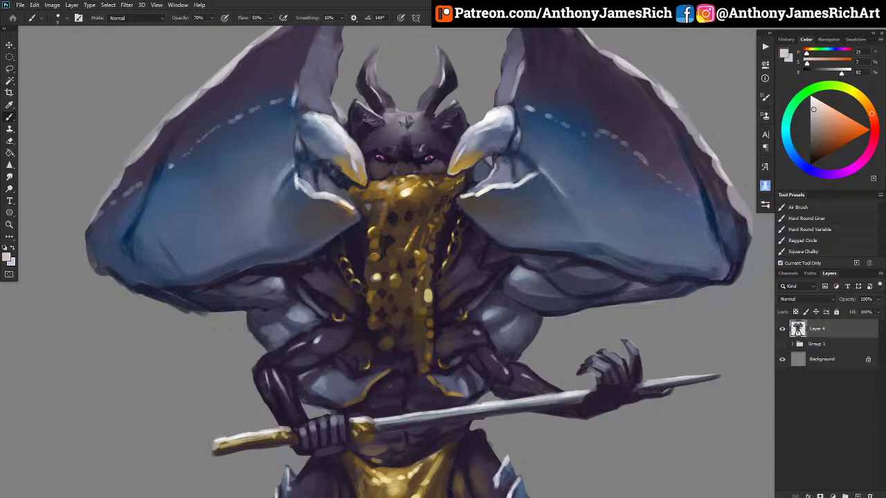
{"action": "key", "text": "bracketright"}
{"action": "key", "text": "bracketright"}
Define the wing joints beneath the large claws with sampled dark blue shadows and light grey highlights.
{"action": "left_click", "coordinate": [507, 157], "text": "alt"}
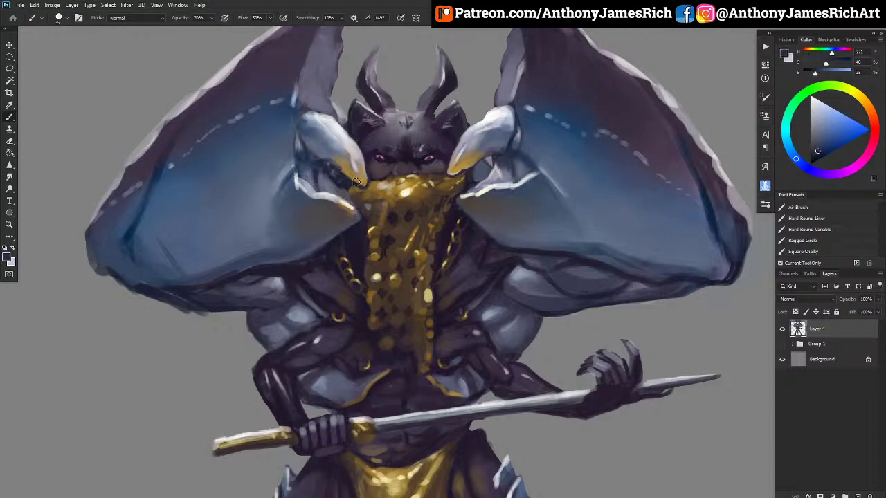
{"action": "left_click", "coordinate": [325, 173], "text": "alt"}
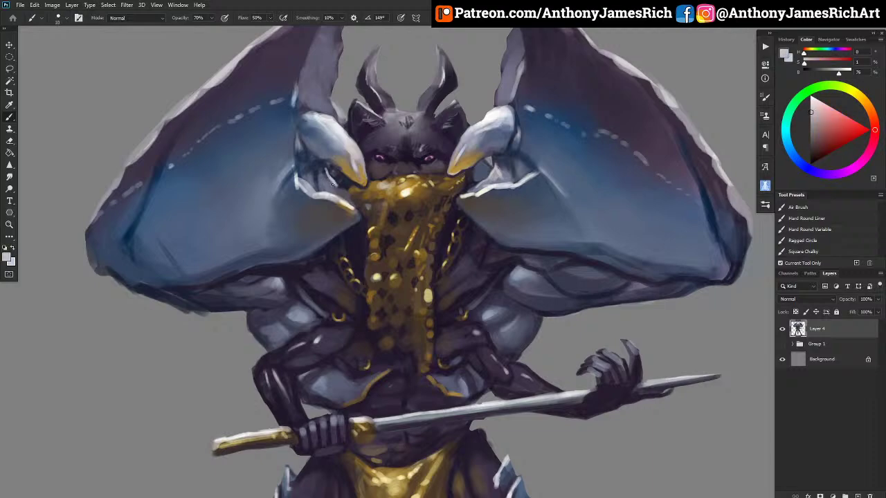
{"action": "mouse_move", "coordinate": [333, 185]}
{"action": "left_mouse_down"}
{"action": "mouse_move", "coordinate": [322, 176]}
{"action": "mouse_move", "coordinate": [336, 186]}
{"action": "left_mouse_up"}
{"action": "key", "text": "bracketright"}
{"action": "key", "text": "bracketright"}
Clean up the tip of the left wing's lower claw and the wing edge beside the veil with sampled brown, cream and dark purple.
{"action": "left_click", "coordinate": [352, 198], "text": "alt"}
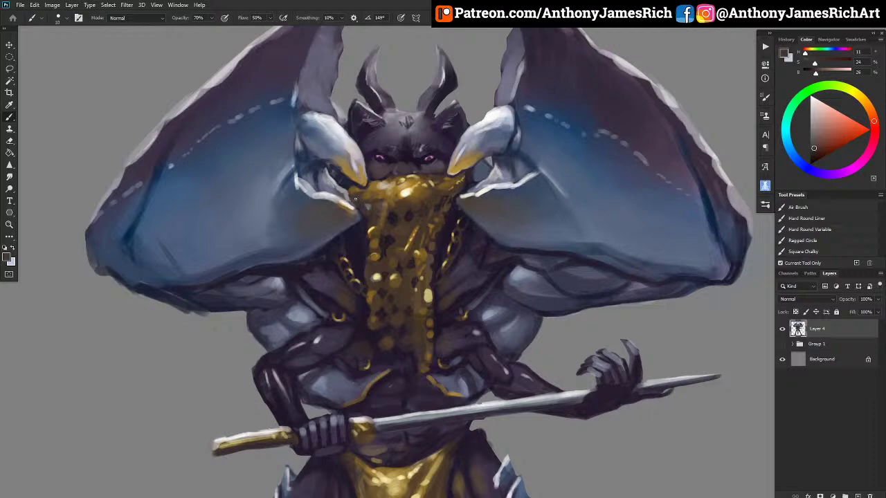
{"action": "left_click", "coordinate": [349, 230], "text": "alt"}
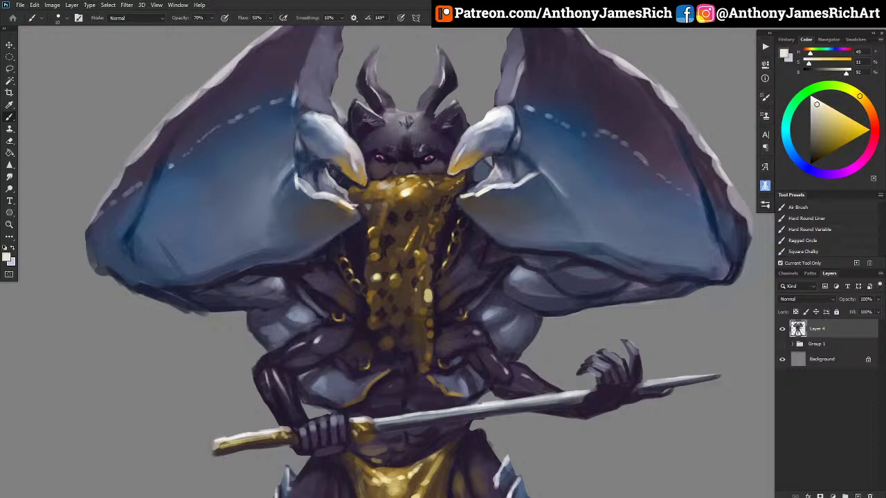
{"action": "left_click", "coordinate": [364, 209], "text": "alt"}
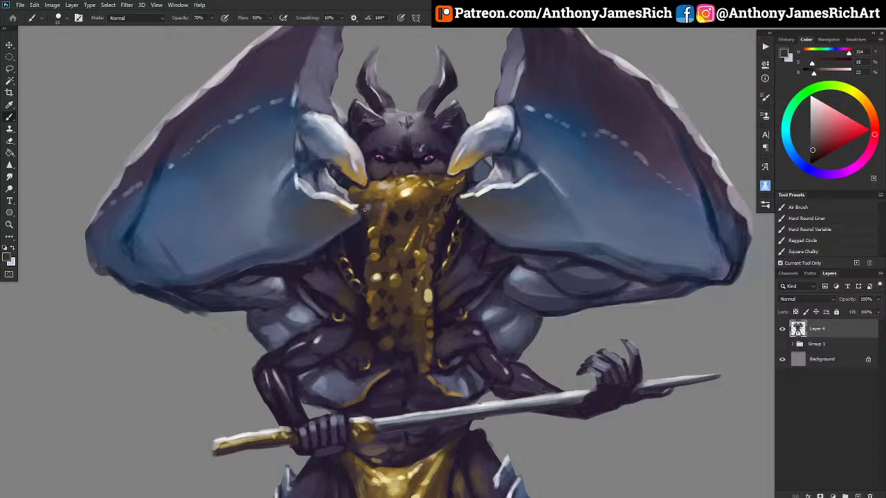
{"action": "left_click", "coordinate": [360, 210], "text": "alt"}
{"action": "left_click", "coordinate": [355, 218], "text": "alt"}
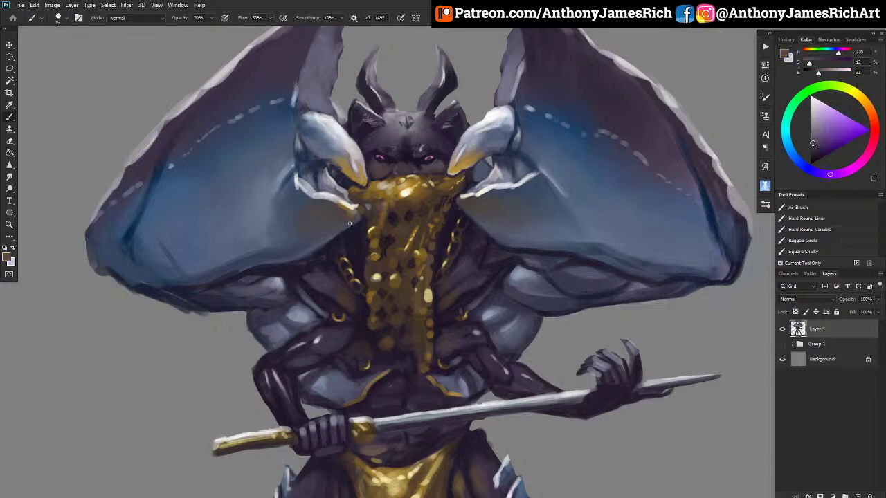
{"action": "left_click", "coordinate": [357, 220], "text": "alt"}
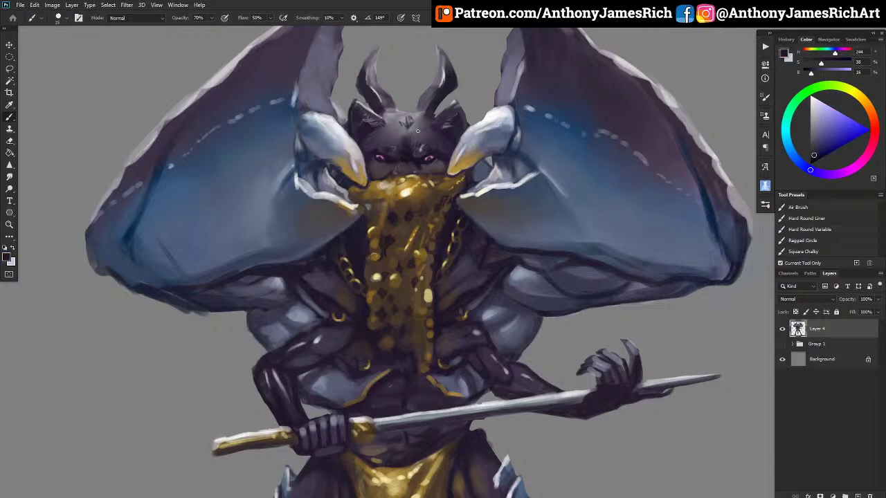
Smooth the crown between the horns and the forehead shading with sampled dark purple and purple-grey tones.
{"action": "left_click", "coordinate": [378, 130], "text": "alt"}
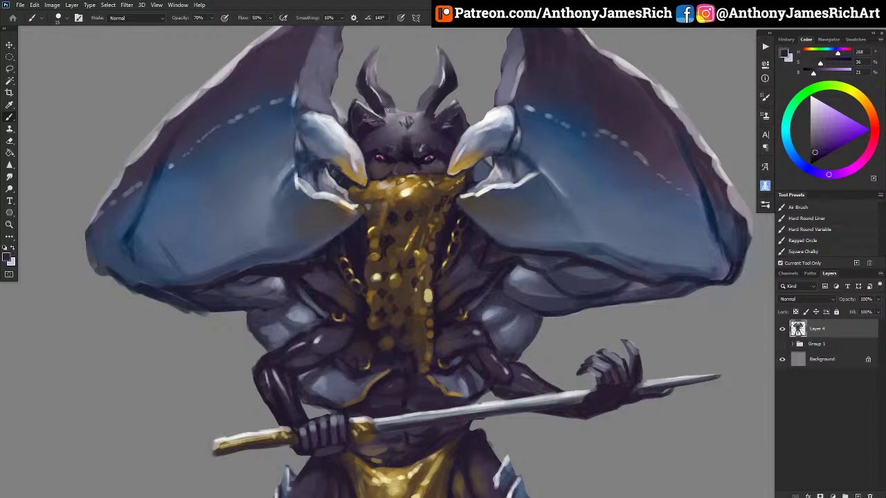
{"action": "left_click", "coordinate": [391, 111], "text": "alt"}
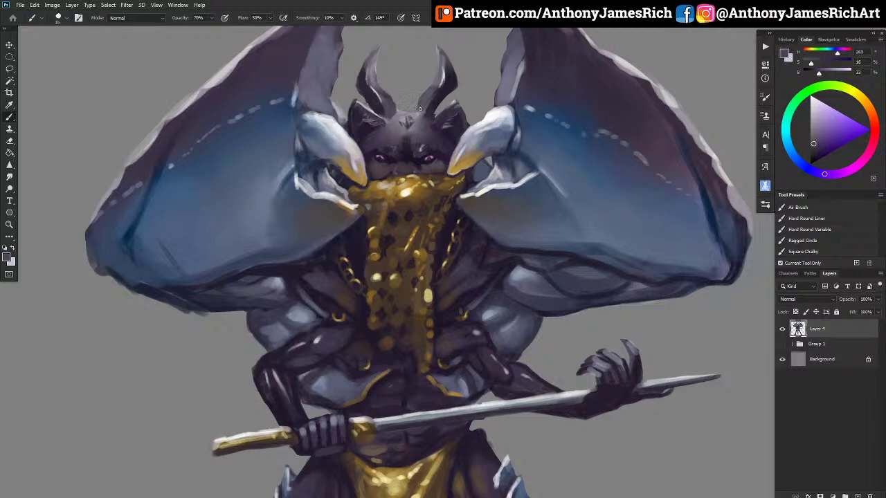
{"action": "left_click", "coordinate": [400, 119], "text": "alt"}
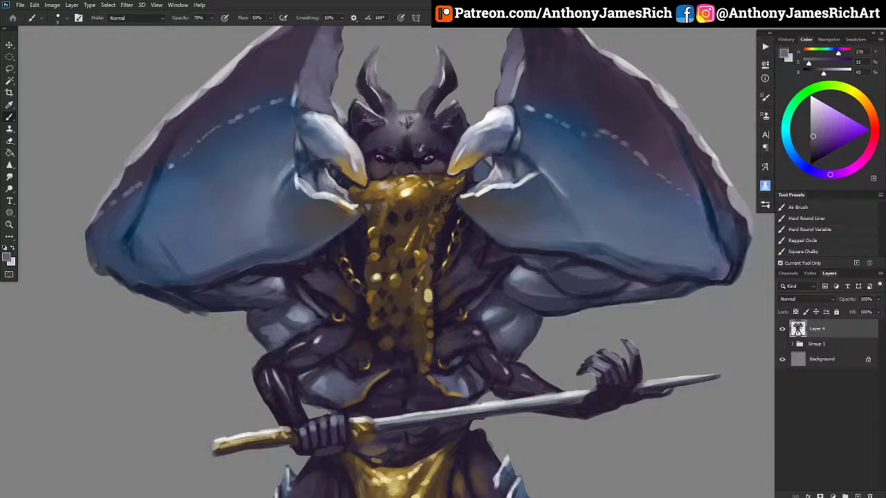
{"action": "scroll", "coordinate": [399, 150], "scroll_direction": "down", "scroll_amount": 1}
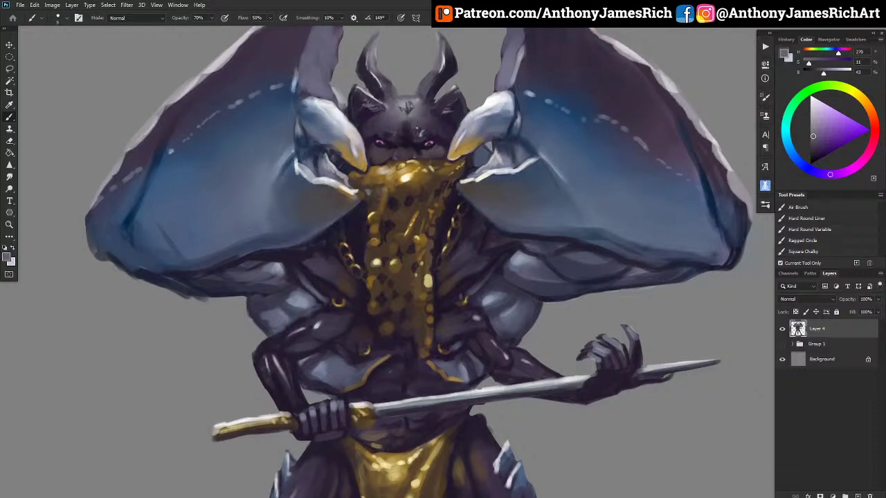
{"action": "scroll", "coordinate": [416, 129], "scroll_direction": "up", "scroll_amount": 1}
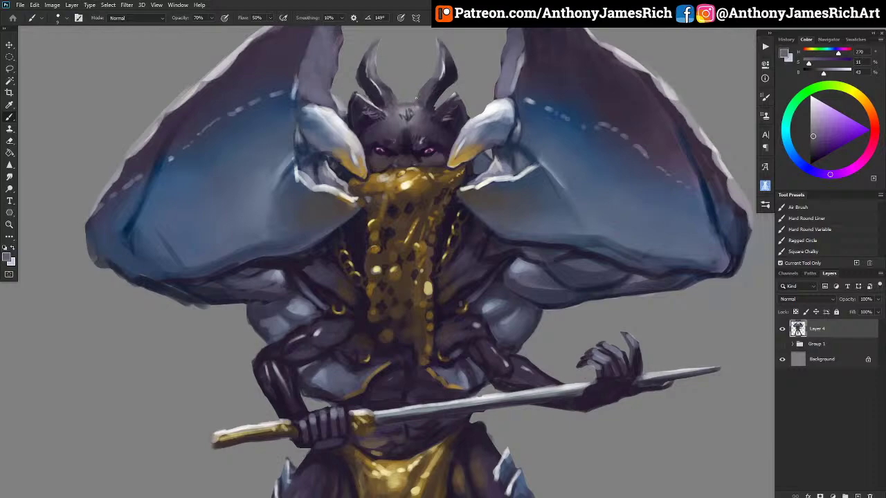
{"action": "left_click", "coordinate": [394, 108], "text": "alt"}
{"action": "key", "text": "bracketright"}
{"action": "key", "text": "bracketright"}
{"action": "key", "text": "bracketright"}
Pick a saturated magenta with hue 304 and brightness 100, and repaint both eyes with it using a smaller brush.
{"action": "left_click", "coordinate": [377, 148], "text": "alt"}
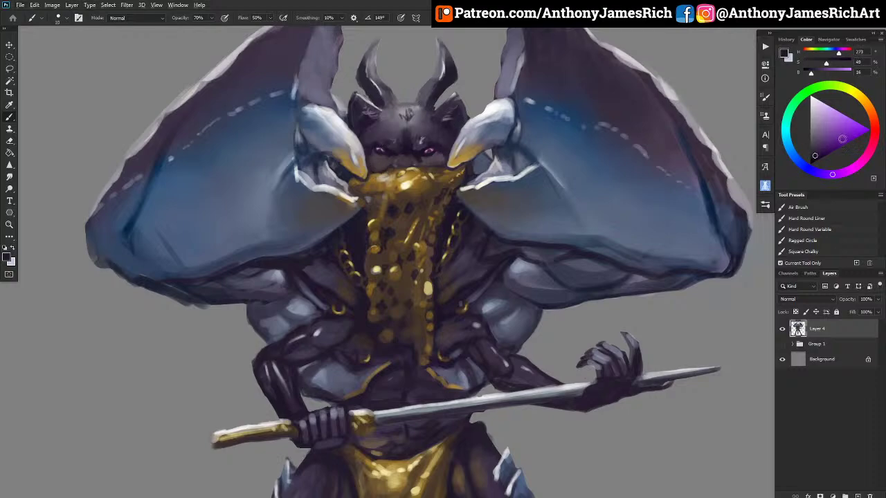
{"action": "left_click", "coordinate": [855, 167]}
{"action": "left_click_drag", "start_coordinate": [837, 128], "coordinate": [858, 123]}
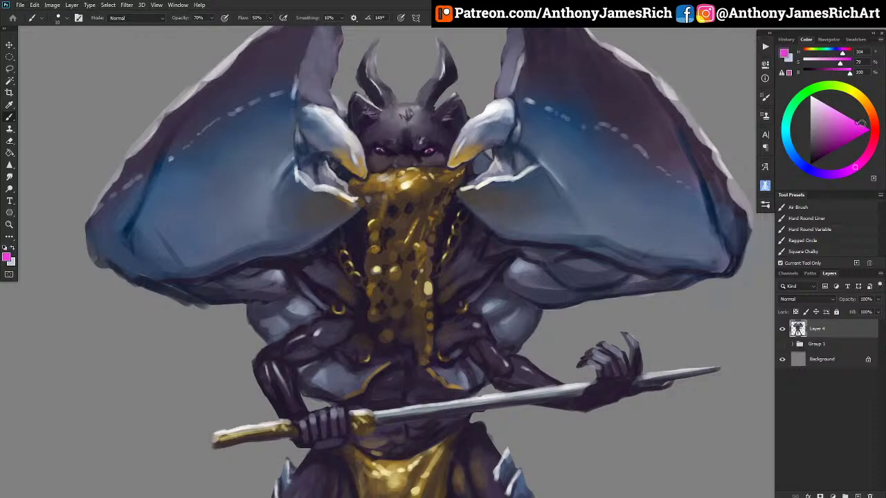
{"action": "key", "text": "bracketleft"}
{"action": "left_click", "coordinate": [379, 147]}
Rework the shading around the inner eye corners and nose bridge with sampled dark purples, varying the brush size.
{"action": "left_click", "coordinate": [421, 147], "text": "alt"}
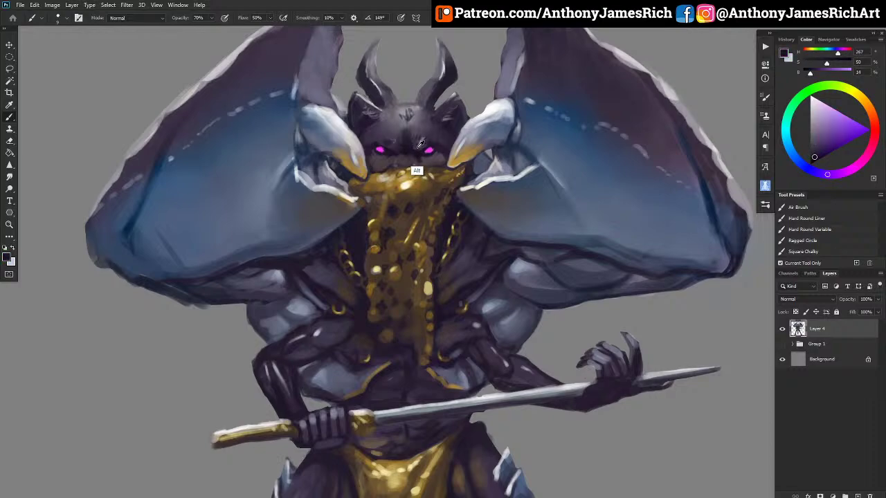
{"action": "left_click", "coordinate": [418, 148], "text": "alt"}
{"action": "key", "text": "bracketright"}
{"action": "key", "text": "bracketright"}
{"action": "key", "text": "bracketright"}
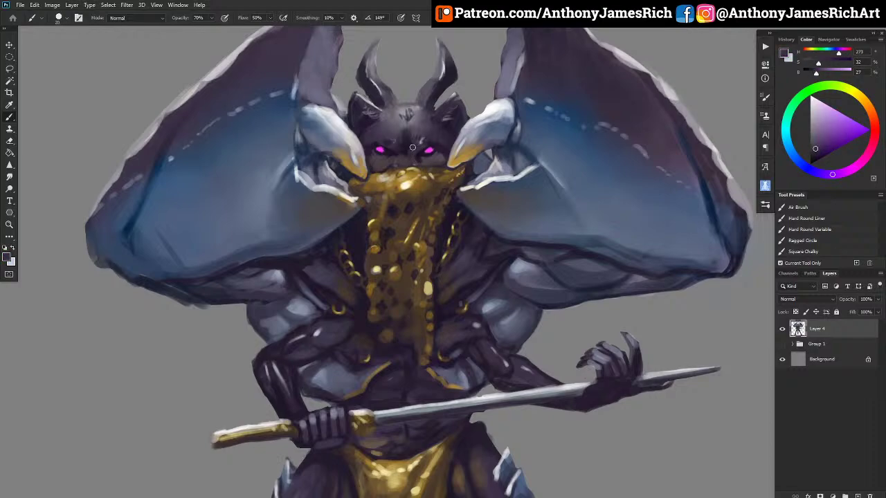
{"action": "left_click", "coordinate": [408, 147], "text": "alt"}
{"action": "key", "text": "bracketleft"}
{"action": "key", "text": "bracketleft"}
{"action": "key", "text": "bracketleft"}
Rework the upper arm and elbow shading of the sword-hilt arm with sampled purple-grey and dark purple tones.
{"action": "left_click", "coordinate": [400, 123], "text": "alt"}
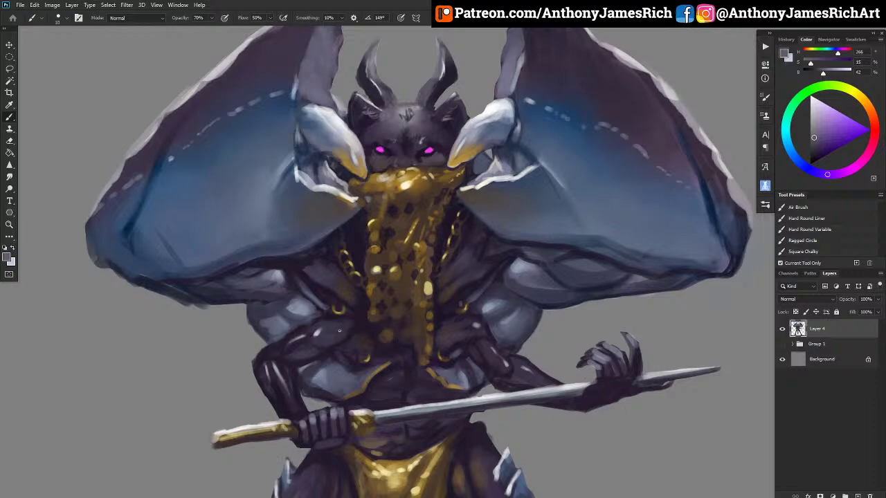
{"action": "left_click", "coordinate": [321, 323], "text": "alt"}
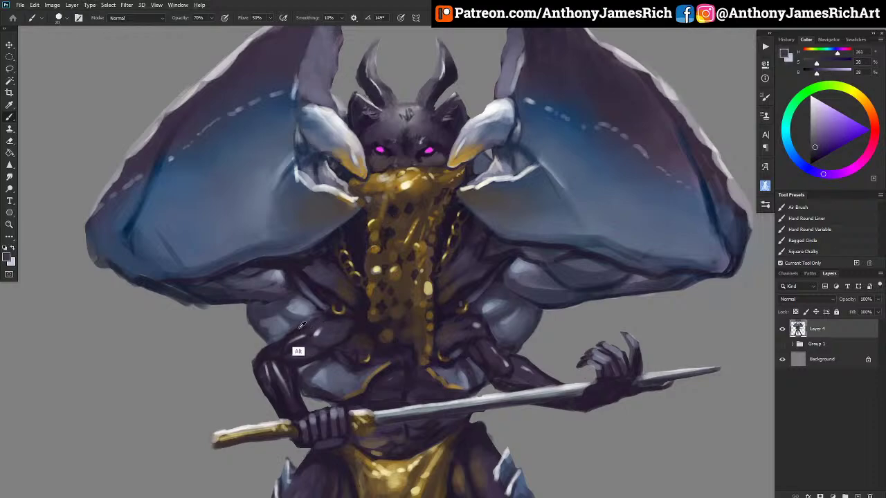
{"action": "left_click", "coordinate": [302, 324], "text": "alt"}
{"action": "left_click", "coordinate": [307, 325], "text": "alt"}
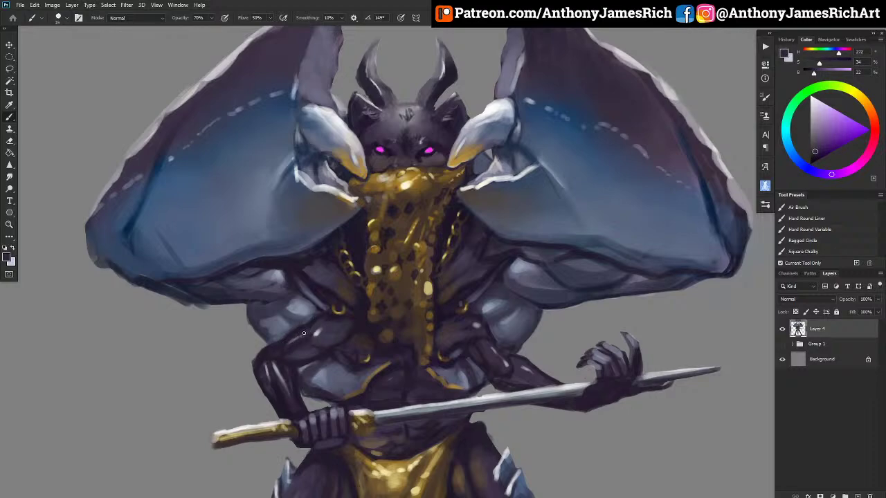
{"action": "left_click", "coordinate": [298, 337], "text": "alt"}
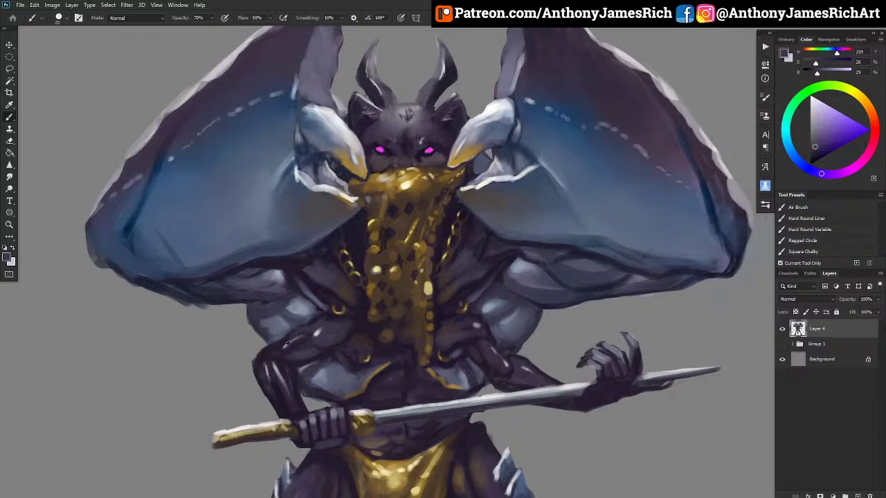
{"action": "left_click", "coordinate": [364, 323], "text": "alt"}
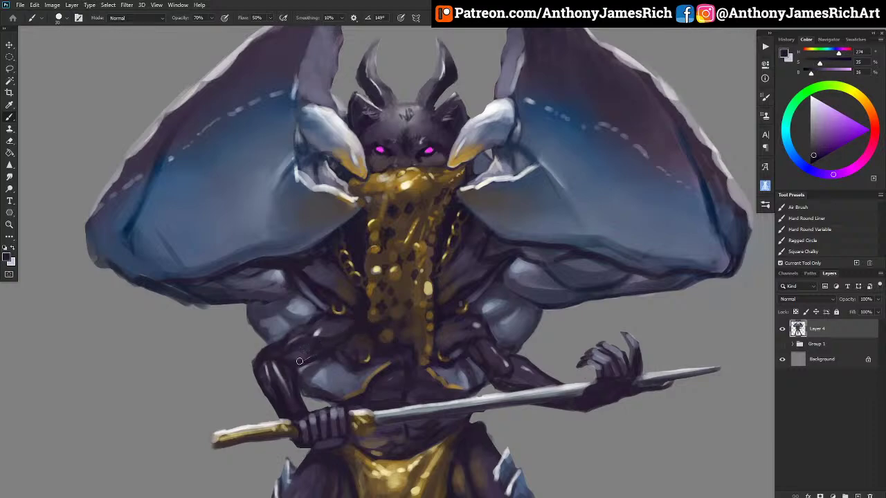
{"action": "left_click", "coordinate": [295, 363], "text": "alt"}
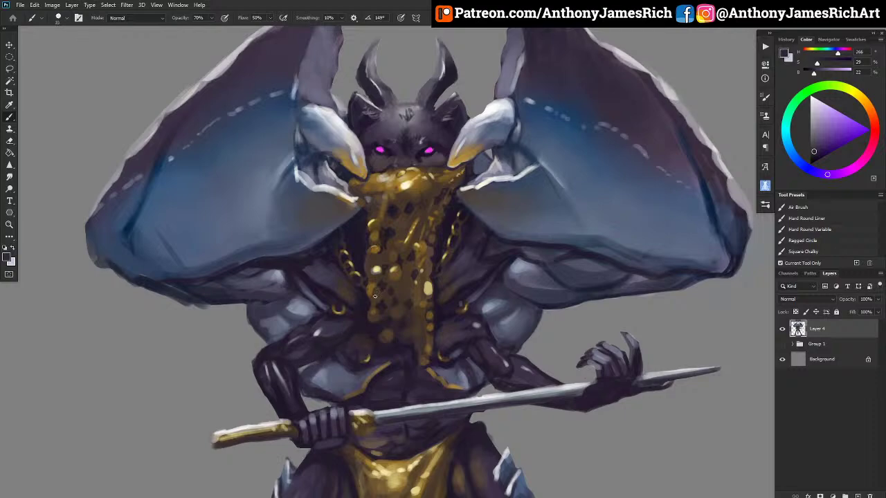
Paint small dark purple pupils into both magenta eyes with a smaller brush and a sampled dark tone.
{"action": "key", "text": "bracketleft"}
{"action": "left_click", "coordinate": [422, 178], "text": "alt"}
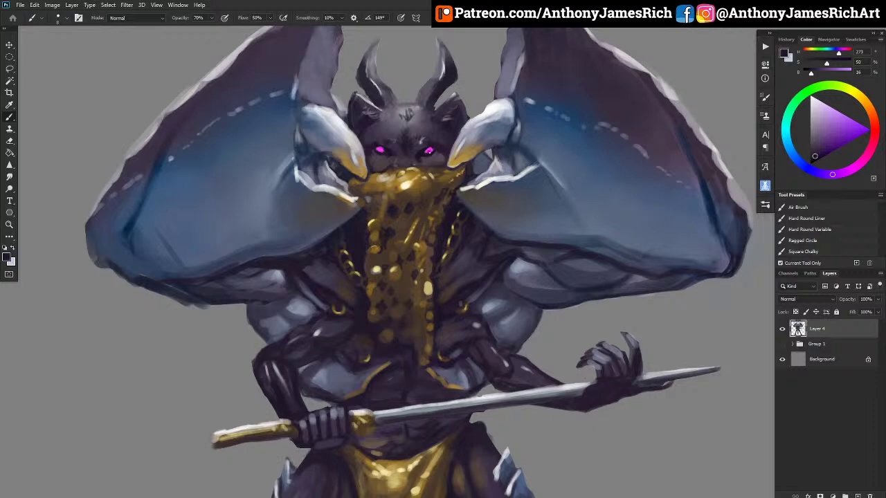
{"action": "left_click", "coordinate": [377, 151]}
{"action": "scroll", "coordinate": [448, 207], "scroll_direction": "down", "scroll_amount": 2}
{"action": "scroll", "coordinate": [453, 198], "scroll_direction": "up", "scroll_amount": 2}
Deepen the dark recesses around the claws of both wings with dark purple and a larger brush.
{"action": "mouse_move", "coordinate": [495, 159]}
{"action": "left_mouse_down"}
{"action": "mouse_move", "coordinate": [506, 162]}
{"action": "mouse_move", "coordinate": [506, 145]}
{"action": "left_mouse_up"}
{"action": "key", "text": "bracketright"}
{"action": "key", "text": "bracketright"}
{"action": "left_click_drag", "start_coordinate": [299, 155], "coordinate": [316, 185]}
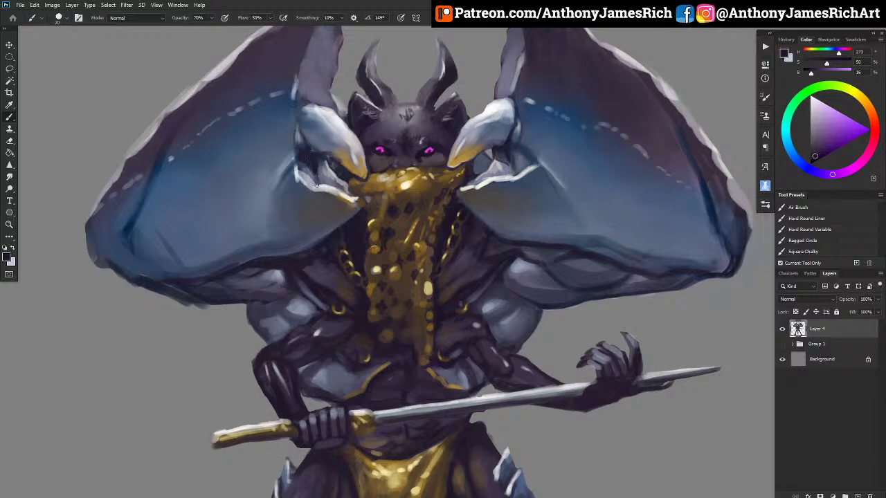
Darken the upper tip of the left wing, blending it at 30% opacity with sampled purples, and refine its outer edge.
{"action": "scroll", "coordinate": [325, 71], "scroll_direction": "up", "scroll_amount": 2}
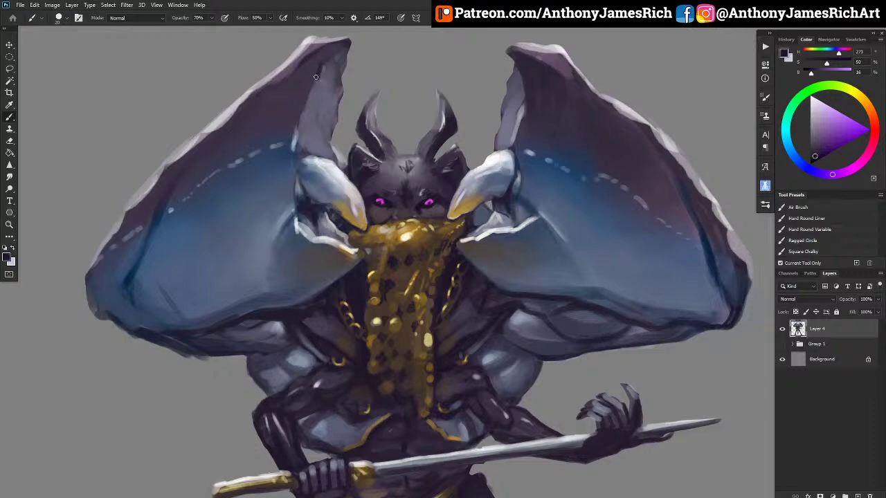
{"action": "mouse_move", "coordinate": [326, 65]}
{"action": "left_mouse_down"}
{"action": "mouse_move", "coordinate": [318, 83]}
{"action": "mouse_move", "coordinate": [343, 52]}
{"action": "mouse_move", "coordinate": [325, 66]}
{"action": "mouse_move", "coordinate": [329, 50]}
{"action": "mouse_move", "coordinate": [313, 77]}
{"action": "mouse_move", "coordinate": [307, 64]}
{"action": "mouse_move", "coordinate": [288, 79]}
{"action": "left_mouse_up"}
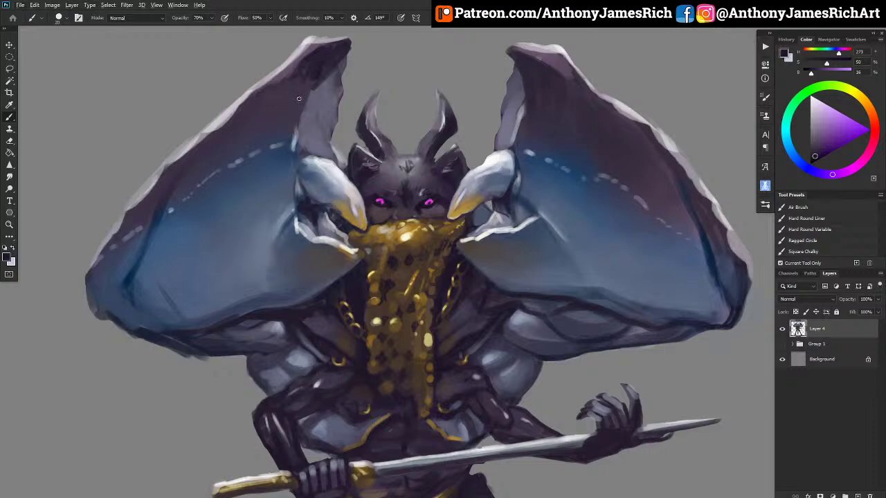
{"action": "left_click", "coordinate": [302, 85], "text": "alt"}
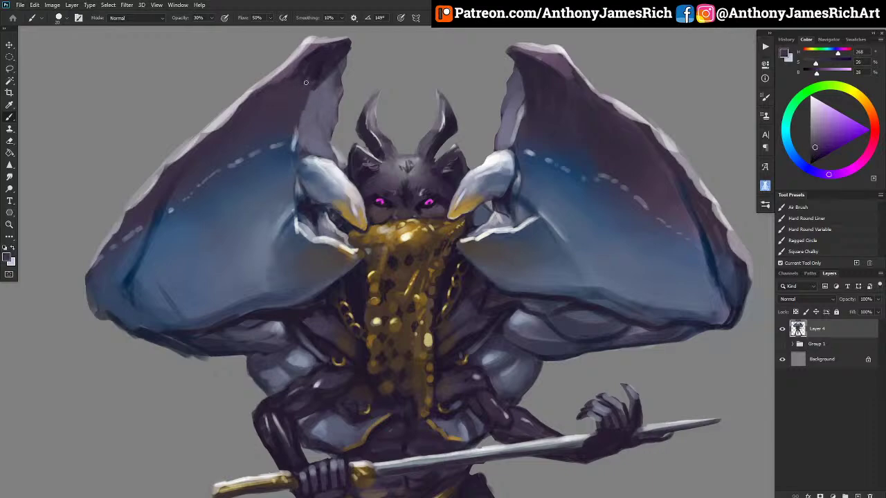
{"action": "left_click", "coordinate": [290, 75], "text": "alt"}
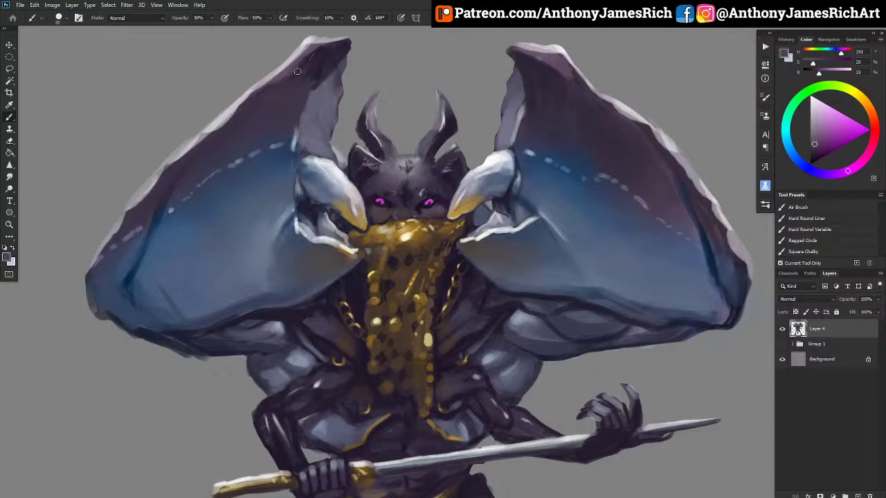
{"action": "key", "text": "]"}
{"action": "left_click_drag", "start_coordinate": [308, 57], "coordinate": [338, 42]}
{"action": "mouse_move", "coordinate": [122, 207]}
{"action": "left_mouse_down"}
{"action": "mouse_move", "coordinate": [165, 158]}
{"action": "mouse_move", "coordinate": [126, 201]}
{"action": "mouse_move", "coordinate": [198, 153]}
{"action": "mouse_move", "coordinate": [158, 163]}
{"action": "mouse_move", "coordinate": [200, 124]}
{"action": "mouse_move", "coordinate": [157, 163]}
{"action": "mouse_move", "coordinate": [205, 121]}
{"action": "mouse_move", "coordinate": [251, 101]}
{"action": "mouse_move", "coordinate": [200, 127]}
{"action": "mouse_move", "coordinate": [298, 46]}
{"action": "left_mouse_up"}
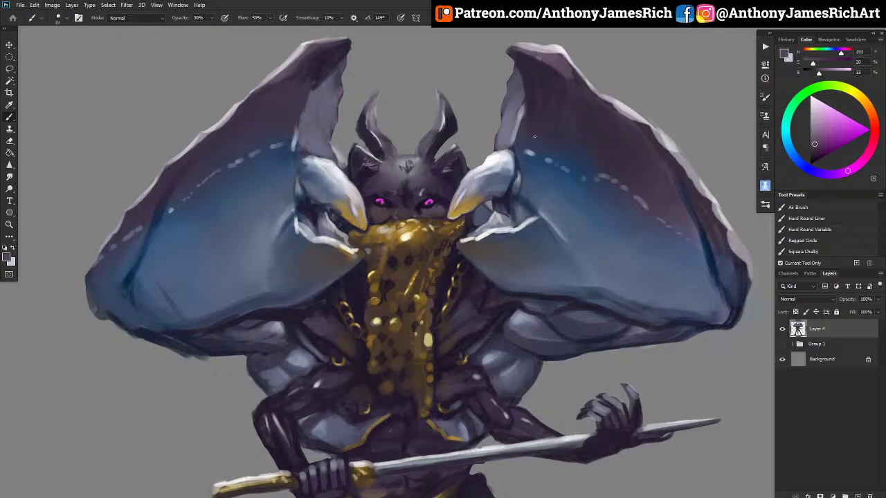
Add a soft blue sheen to the right knee using blues sampled from the thigh spikes.
{"action": "scroll", "coordinate": [355, 300], "scroll_direction": "down", "scroll_amount": 10}
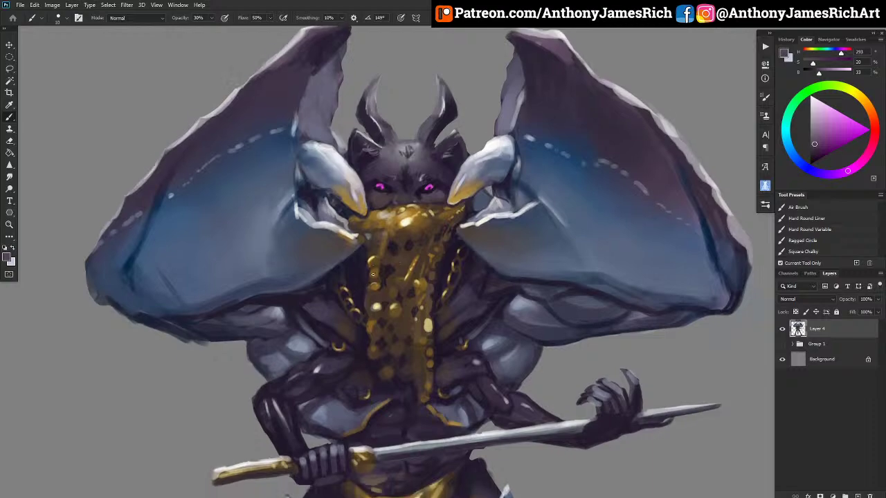
{"action": "scroll", "coordinate": [370, 272], "scroll_direction": "down", "scroll_amount": 8}
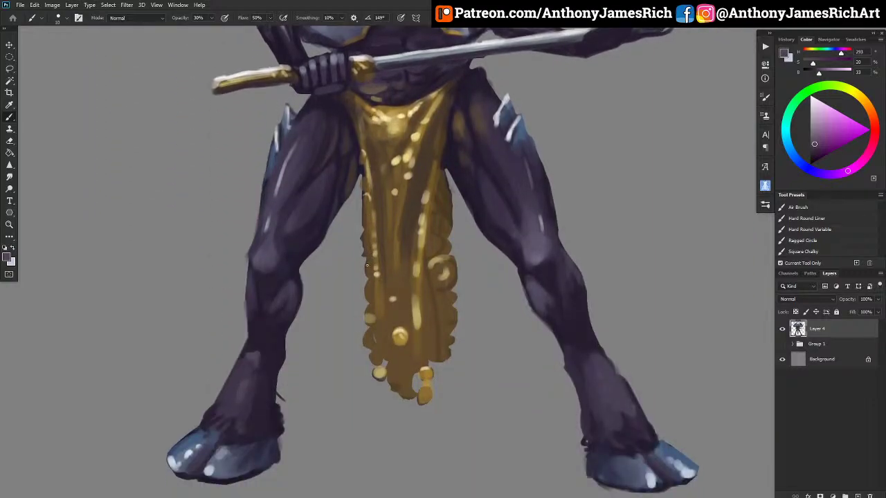
{"action": "left_click", "coordinate": [522, 132], "text": "alt"}
{"action": "left_click", "coordinate": [524, 137], "text": "alt"}
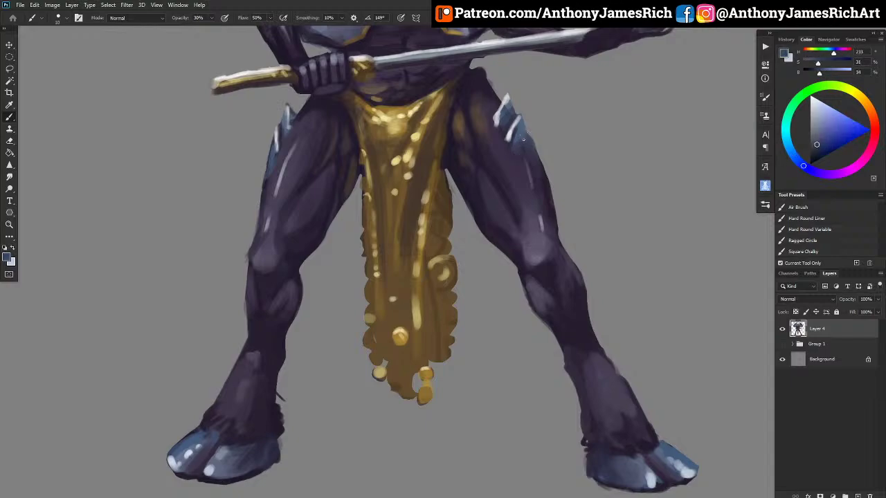
{"action": "key", "text": "]"}
{"action": "left_click", "coordinate": [521, 134], "text": "alt"}
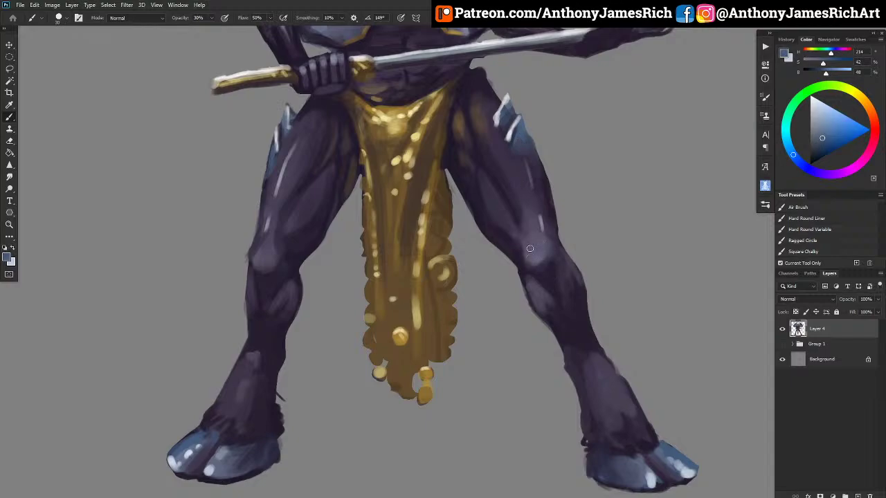
{"action": "left_click", "coordinate": [509, 134], "text": "alt"}
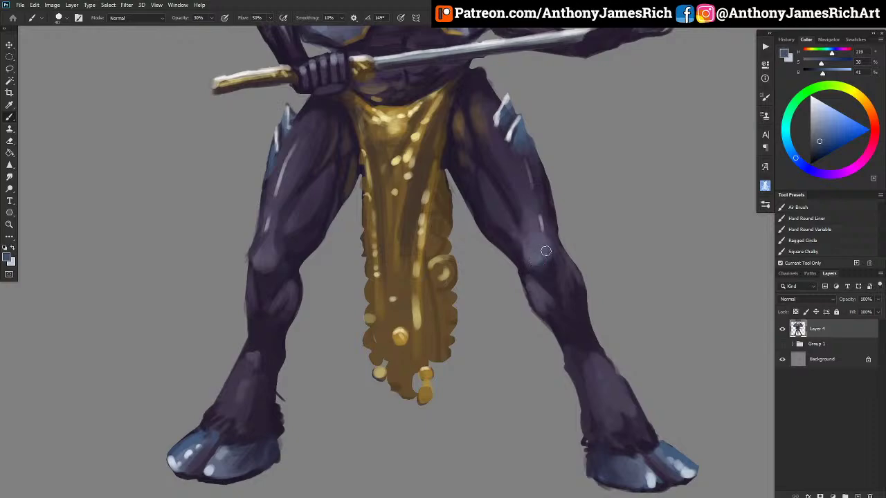
Shade the lower inner edge of the right kneecap with sampled dark purple.
{"action": "left_click", "coordinate": [534, 294], "text": "alt"}
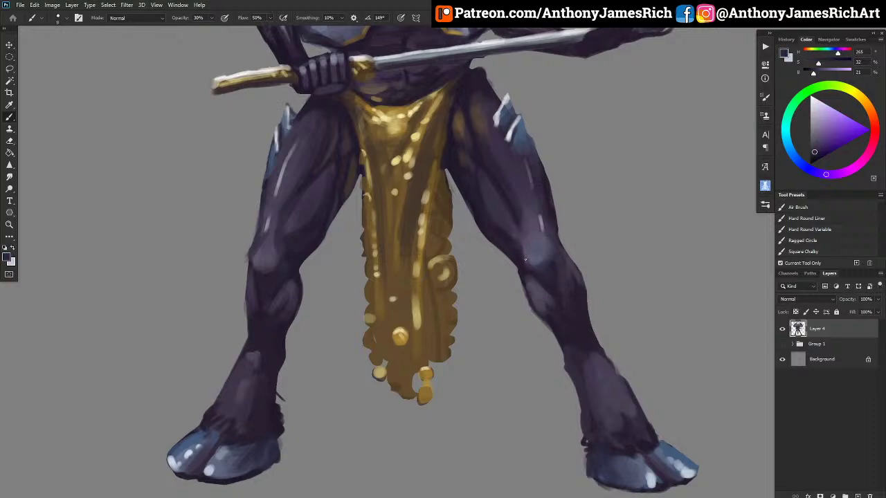
{"action": "key", "text": "]"}
{"action": "key", "text": "]"}
{"action": "left_click_drag", "start_coordinate": [524, 266], "coordinate": [536, 262]}
Paint pale ridged highlights across both knees with light grey sampled from the wing edge, softened with sampled blue.
{"action": "key", "text": "ctrl+minus"}
{"action": "key", "text": "ctrl+minus"}
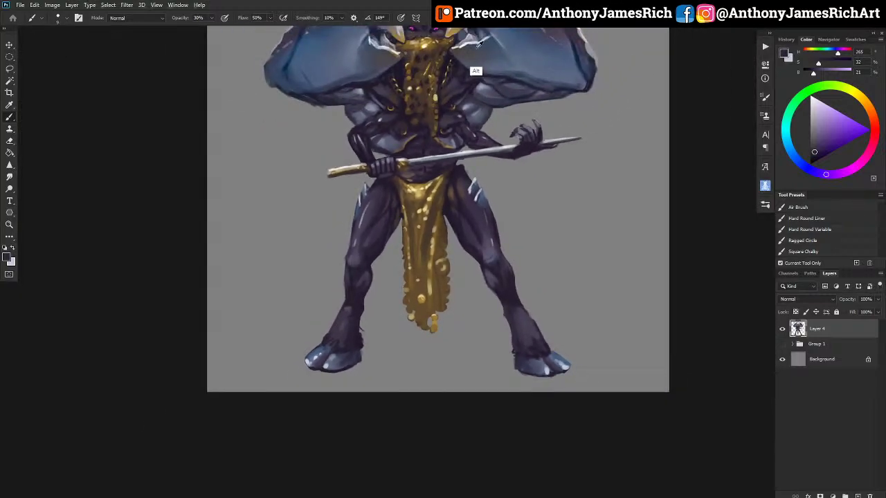
{"action": "left_click", "coordinate": [474, 72], "text": "alt"}
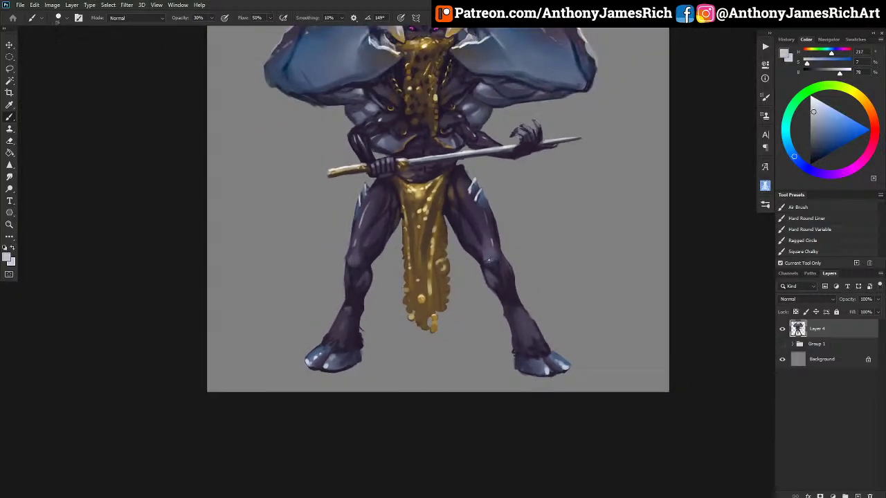
{"action": "key", "text": "bracketleft"}
{"action": "left_click", "coordinate": [481, 222], "text": "alt"}
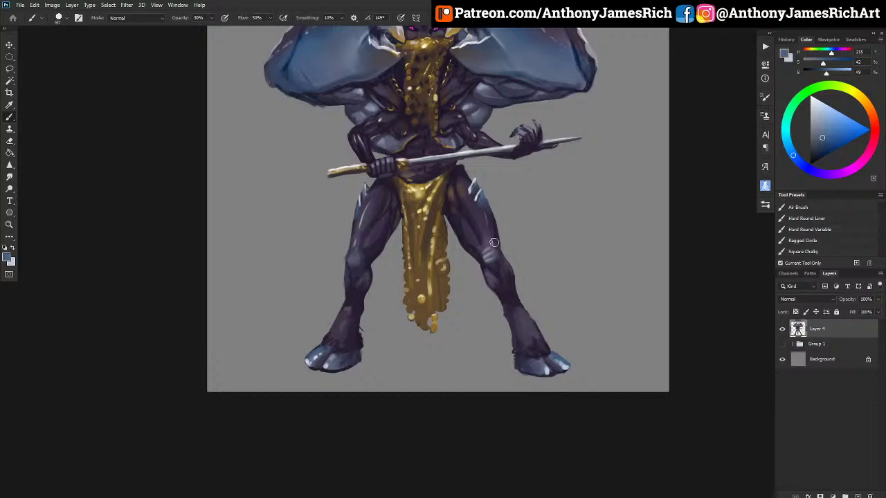
{"action": "key", "text": "alt"}
{"action": "left_click", "coordinate": [488, 258], "text": "alt"}
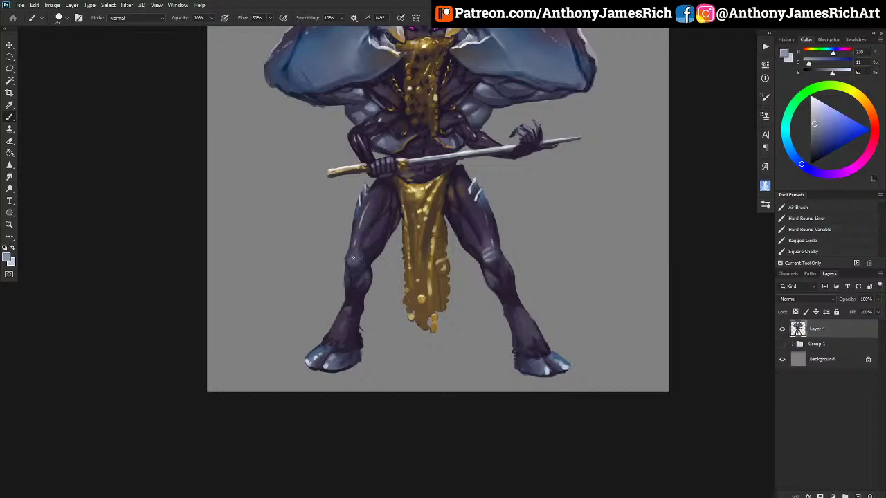
{"action": "key", "text": "bracketleft"}
Darken the area below both kneecaps with sampled dark purple and a much larger brush.
{"action": "left_click", "coordinate": [352, 268], "text": "alt"}
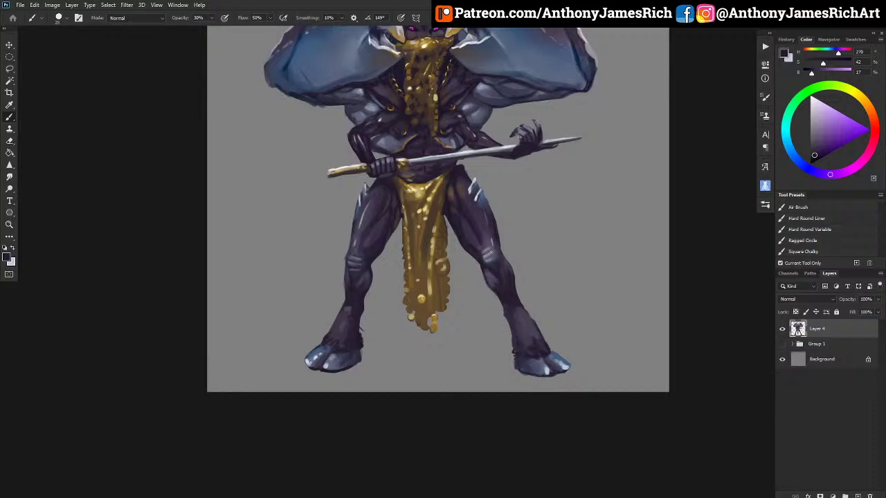
{"action": "key", "text": "bracketright"}
{"action": "key", "text": "bracketright"}
{"action": "key", "text": "bracketright"}
{"action": "key", "text": "bracketright"}
{"action": "key", "text": "bracketright"}
{"action": "key", "text": "bracketright"}
{"action": "key", "text": "bracketright"}
{"action": "key", "text": "bracketright"}
{"action": "left_click_drag", "start_coordinate": [361, 267], "coordinate": [353, 276]}
{"action": "left_click_drag", "start_coordinate": [497, 257], "coordinate": [487, 263]}
Refine the calf and shin shading on both legs with sampled dark purples and a smaller brush.
{"action": "key", "text": "bracketleft"}
{"action": "key", "text": "bracketleft"}
{"action": "key", "text": "bracketleft"}
{"action": "key", "text": "bracketleft"}
{"action": "key", "text": "bracketleft"}
{"action": "left_click", "coordinate": [501, 276], "text": "alt"}
{"action": "key", "text": "bracketleft"}
{"action": "left_click_drag", "start_coordinate": [500, 294], "coordinate": [502, 267]}
{"action": "left_click", "coordinate": [365, 280], "text": "alt"}
{"action": "key", "text": "bracketleft"}
{"action": "left_click_drag", "start_coordinate": [487, 273], "coordinate": [500, 283]}
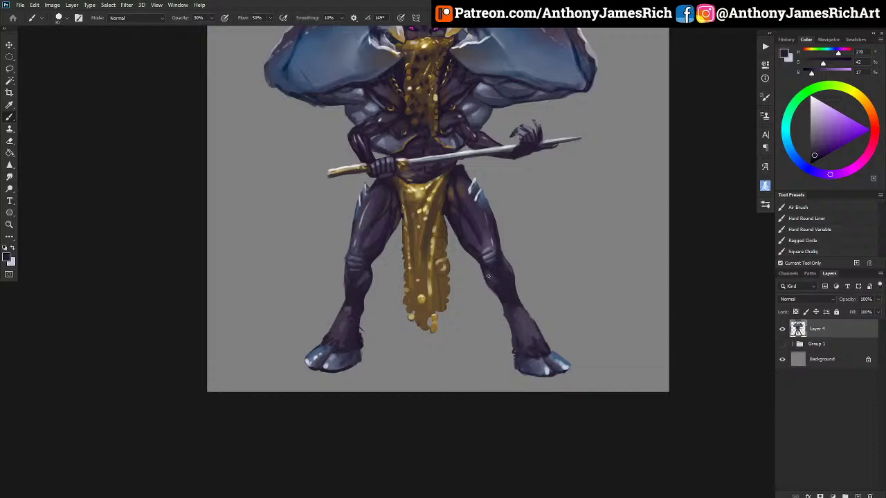
Deepen the shading on the lower legs above the hooves with dark purple sampled from the left leg.
{"action": "key", "text": "bracketleft"}
{"action": "key", "text": "bracketleft"}
{"action": "key", "text": "bracketleft"}
{"action": "key", "text": "bracketleft"}
{"action": "left_click", "coordinate": [349, 334], "text": "alt"}
{"action": "key", "text": "bracketright"}
{"action": "scroll", "coordinate": [503, 285], "scroll_direction": "up", "scroll_amount": 4}
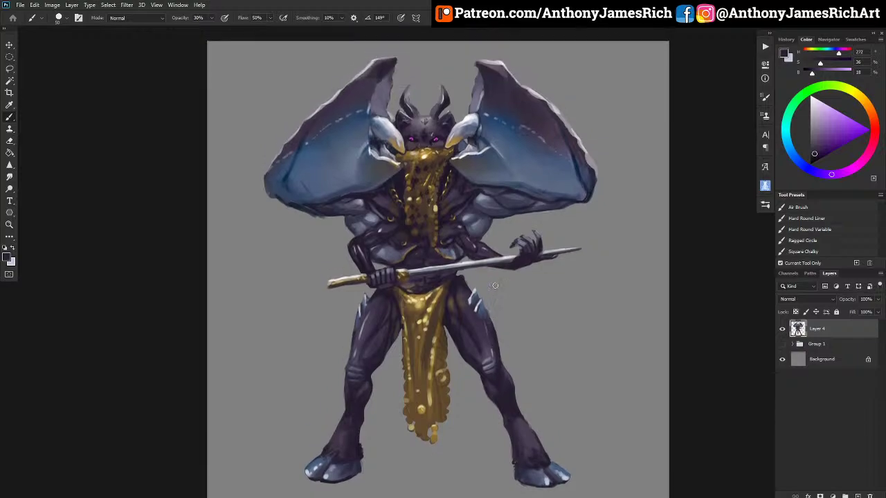
{"action": "key", "text": "ctrl+0"}
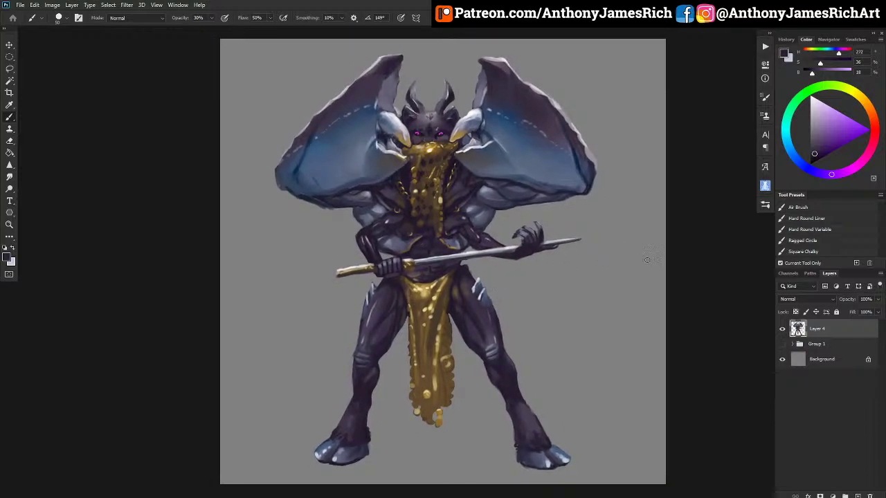
Add a new layer above Group 1, beneath the character layer, and set its blending mode to Multiply.
{"action": "left_click", "coordinate": [817, 346]}
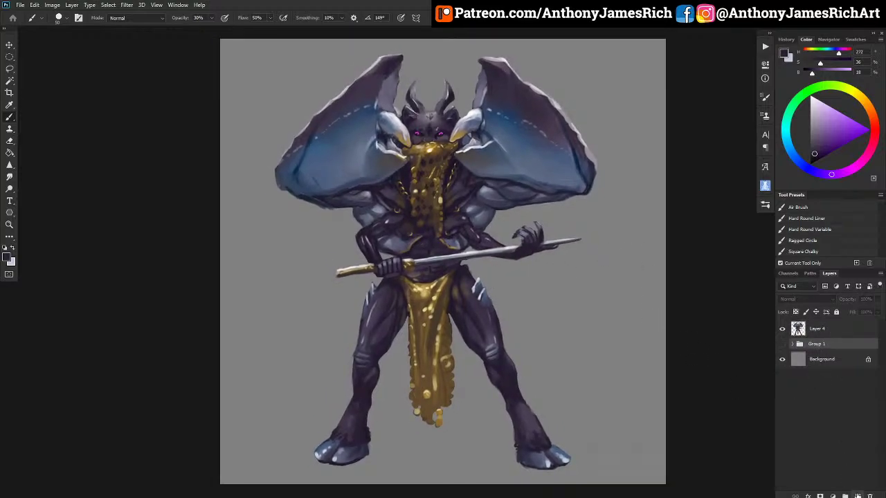
{"action": "left_click", "coordinate": [857, 496]}
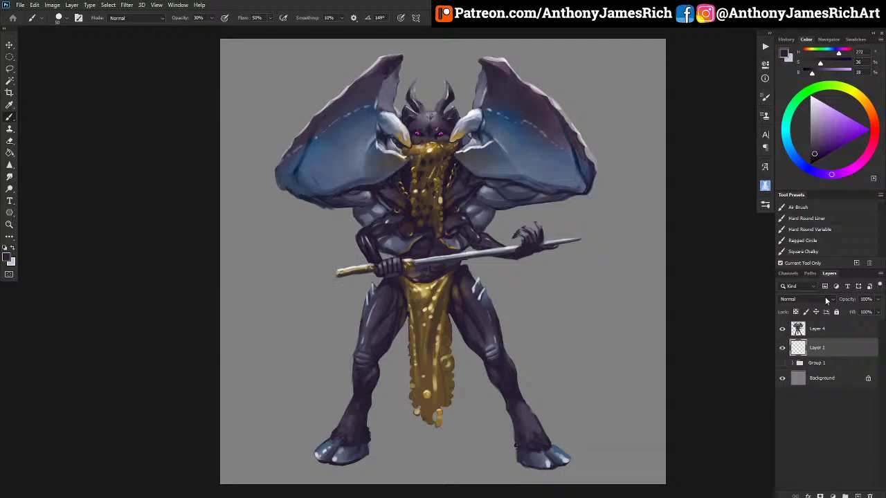
{"action": "left_click", "coordinate": [825, 297]}
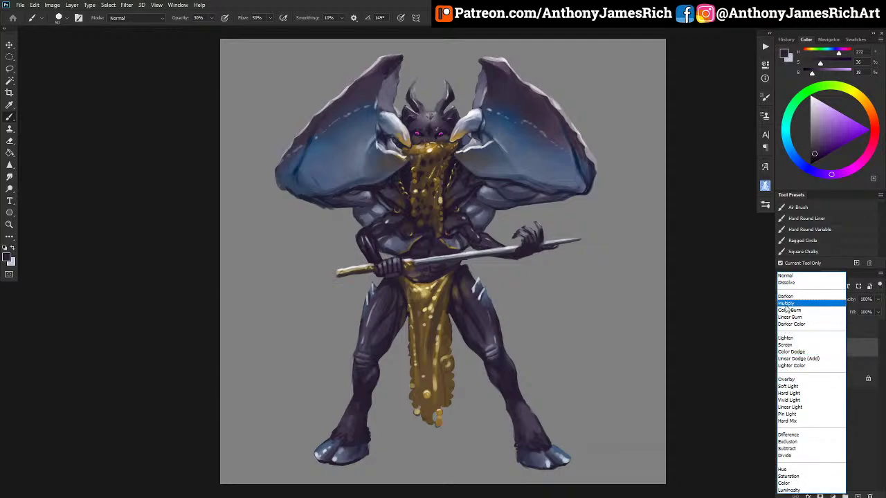
{"action": "left_click", "coordinate": [786, 305]}
Pick a neutral grey with saturation 0 and brightness 50, and paint a soft ground shadow between the hooves with a larger brush.
{"action": "left_click", "coordinate": [805, 127]}
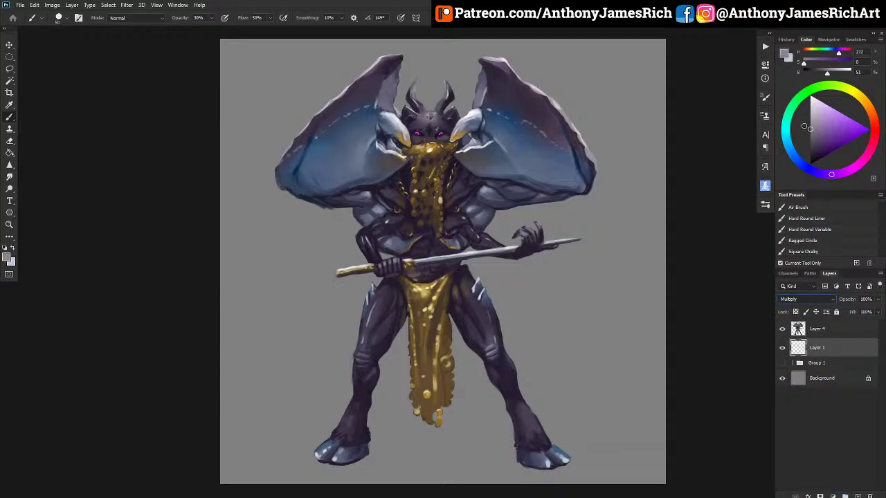
{"action": "left_click", "coordinate": [810, 129]}
{"action": "key", "text": "bracketright"}
{"action": "key", "text": "bracketright"}
{"action": "key", "text": "bracketright"}
{"action": "key", "text": "bracketright"}
{"action": "key", "text": "bracketright"}
{"action": "mouse_move", "coordinate": [518, 459]}
{"action": "left_mouse_down"}
{"action": "mouse_move", "coordinate": [475, 460]}
{"action": "mouse_move", "coordinate": [527, 456]}
{"action": "mouse_move", "coordinate": [413, 453]}
{"action": "left_mouse_up"}
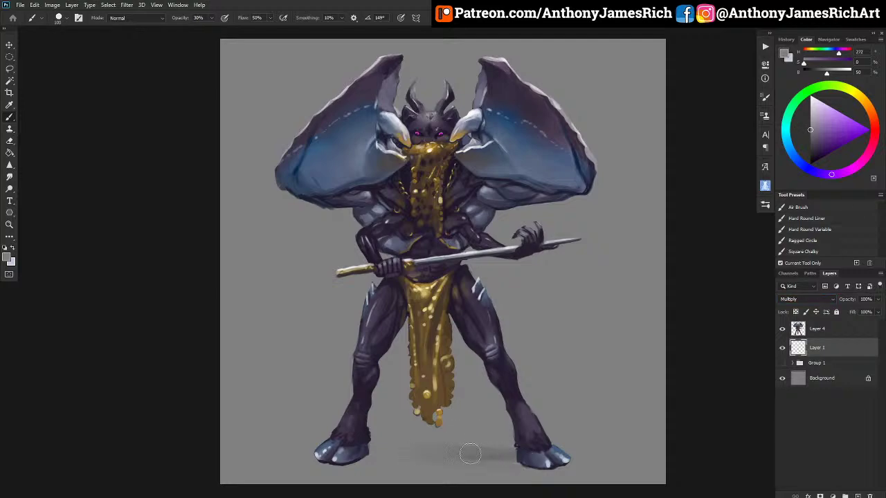
{"action": "left_click_drag", "start_coordinate": [475, 456], "coordinate": [381, 457]}
{"action": "mouse_move", "coordinate": [388, 460]}
{"action": "left_mouse_down"}
{"action": "mouse_move", "coordinate": [512, 461]}
{"action": "mouse_move", "coordinate": [328, 455]}
{"action": "mouse_move", "coordinate": [549, 464]}
{"action": "mouse_move", "coordinate": [322, 452]}
{"action": "mouse_move", "coordinate": [533, 462]}
{"action": "mouse_move", "coordinate": [335, 456]}
{"action": "mouse_move", "coordinate": [531, 463]}
{"action": "mouse_move", "coordinate": [336, 466]}
{"action": "mouse_move", "coordinate": [569, 470]}
{"action": "left_mouse_up"}
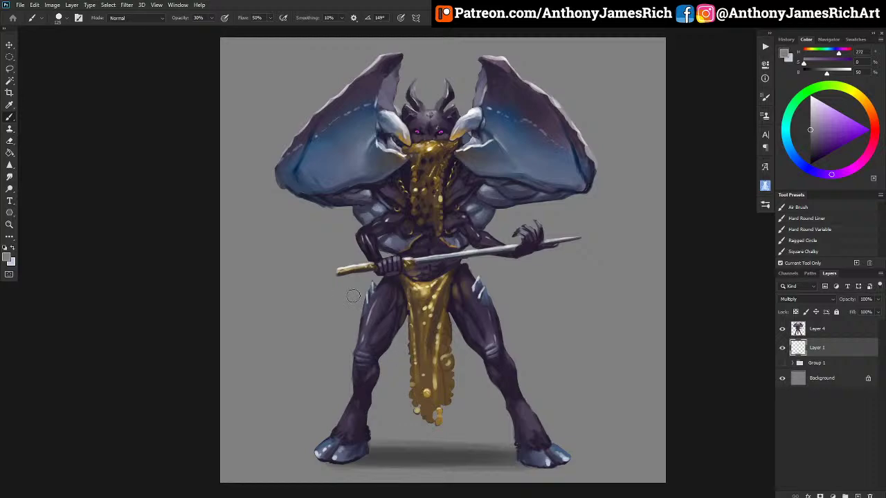
Make the character's Layer 4 active and dismiss its layer style settings.
{"action": "double_click", "coordinate": [830, 331]}
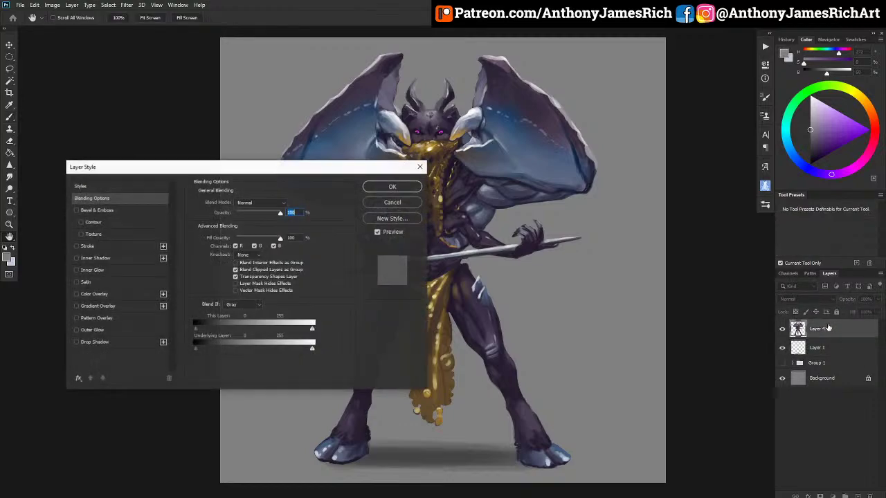
{"action": "left_click", "coordinate": [392, 202]}
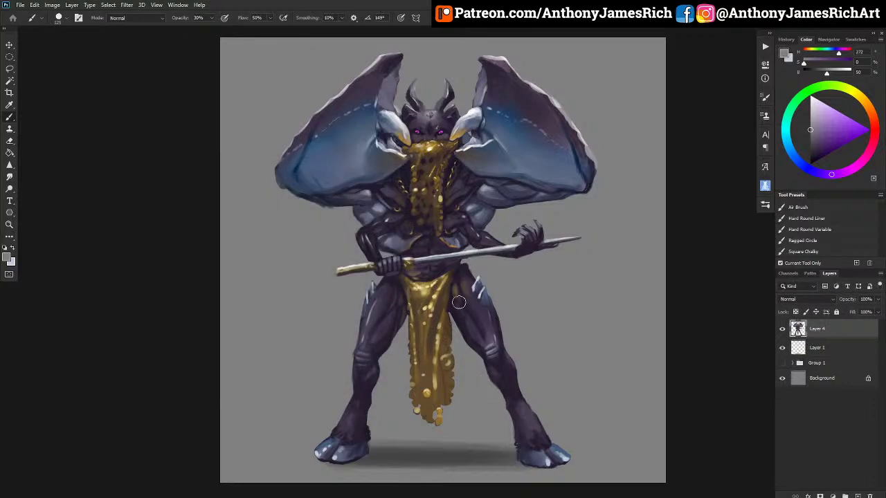
Paint beads and shading along the loincloth's edges with sampled brown and gold tones, using 70% brush opacity for the brighter strokes.
{"action": "left_click", "coordinate": [449, 345], "text": "alt"}
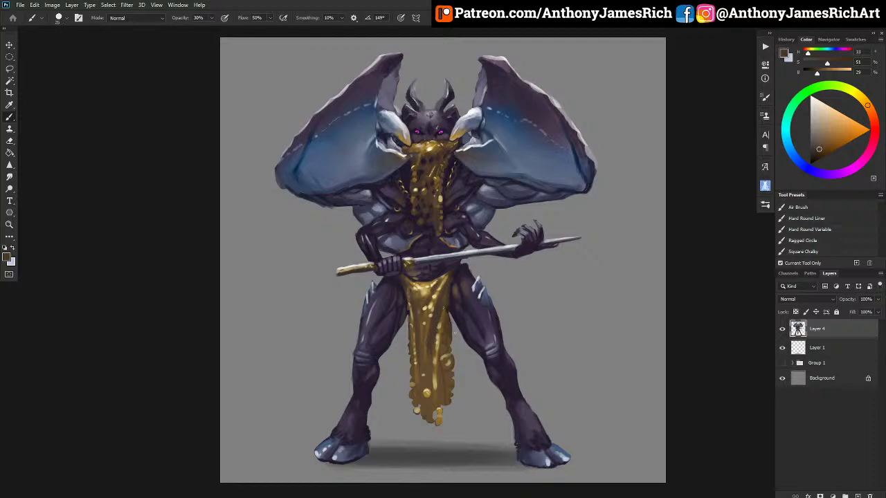
{"action": "left_click", "coordinate": [443, 307], "text": "alt"}
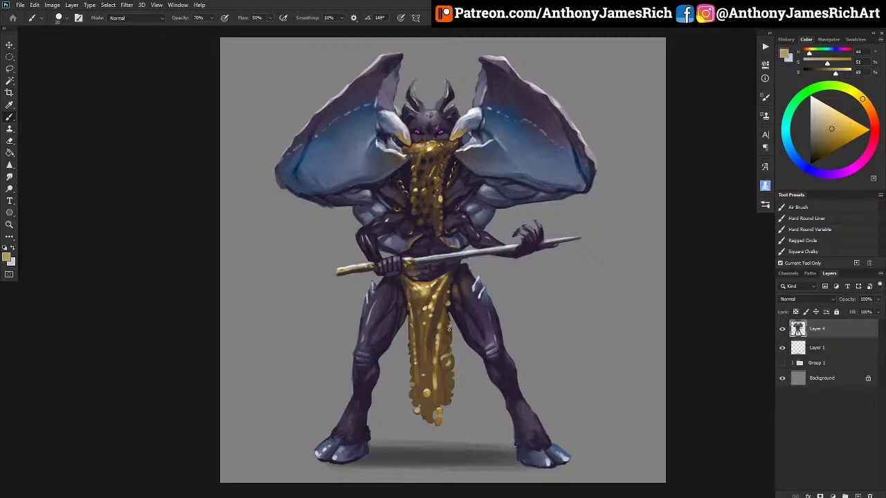
{"action": "left_click", "coordinate": [451, 333], "text": "alt"}
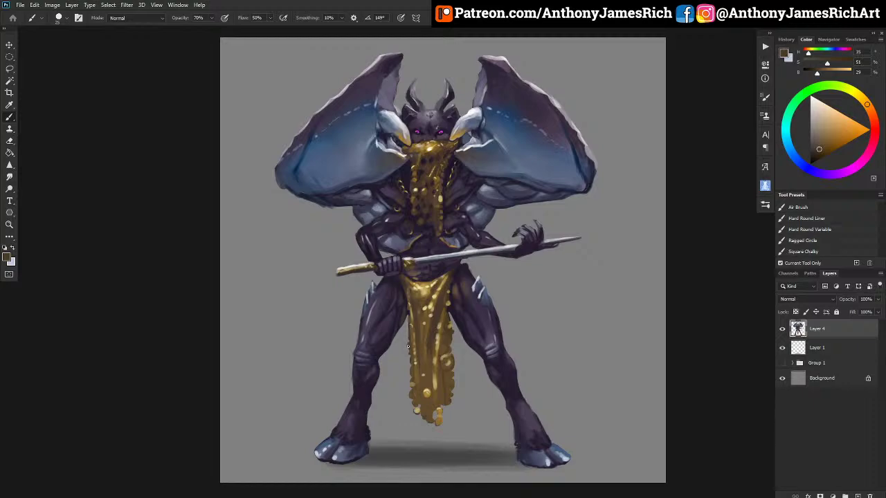
{"action": "left_click", "coordinate": [426, 393], "text": "alt"}
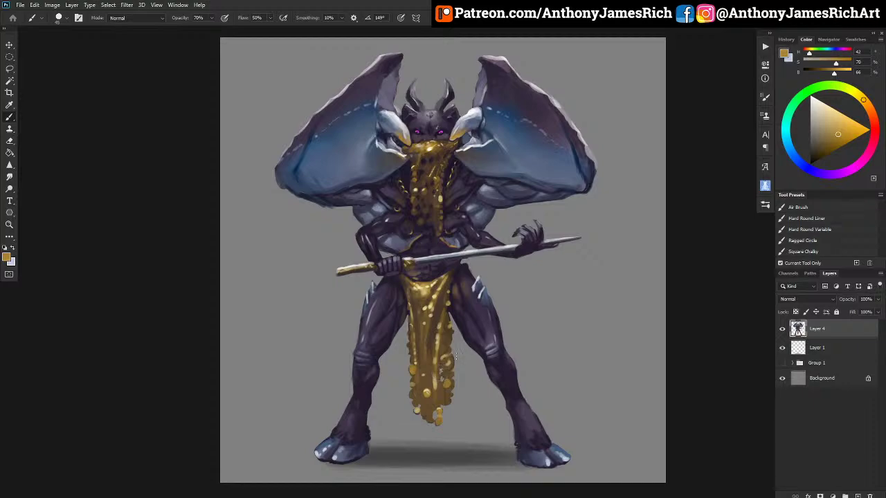
Paint larger gold discs on the lower loincloth with an enlarged brush.
{"action": "key", "text": "bracketright"}
{"action": "key", "text": "bracketright"}
{"action": "key", "text": "bracketright"}
{"action": "key", "text": "bracketright"}
{"action": "left_click_drag", "start_coordinate": [439, 350], "coordinate": [440, 360]}
Highlight the large disc on the loincloth's lower right side with a smaller brush in cream sampled from the face veil.
{"action": "key", "text": "alt"}
{"action": "left_click", "coordinate": [431, 146], "text": "alt"}
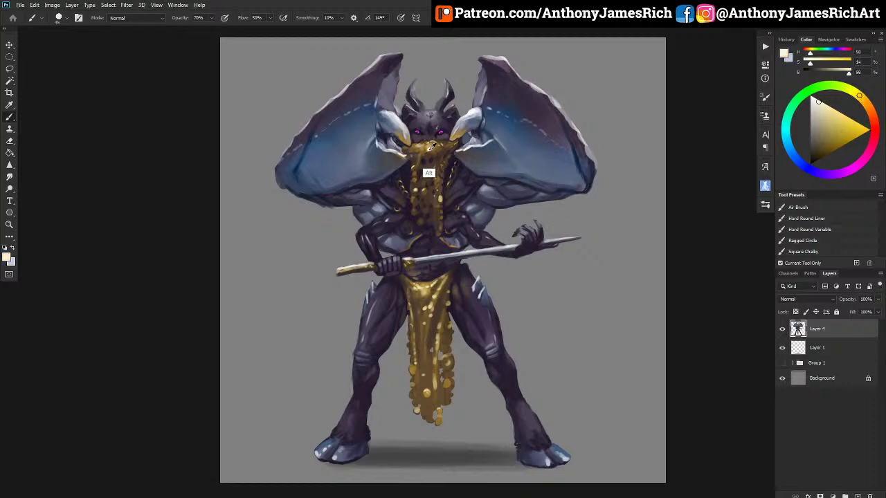
{"action": "key", "text": "["}
{"action": "key", "text": "["}
{"action": "key", "text": "["}
{"action": "key", "text": "["}
{"action": "key", "text": "["}
{"action": "left_click_drag", "start_coordinate": [440, 360], "coordinate": [446, 354]}
{"action": "left_click", "coordinate": [446, 363]}
{"action": "left_click", "coordinate": [446, 363]}
{"action": "key", "text": "bracketleft"}
{"action": "key", "text": "bracketleft"}
Darken the dashed seams across both wings with dark purple sampled from the left wing, adjusting the brush size as needed.
{"action": "left_click", "coordinate": [391, 85], "text": "alt"}
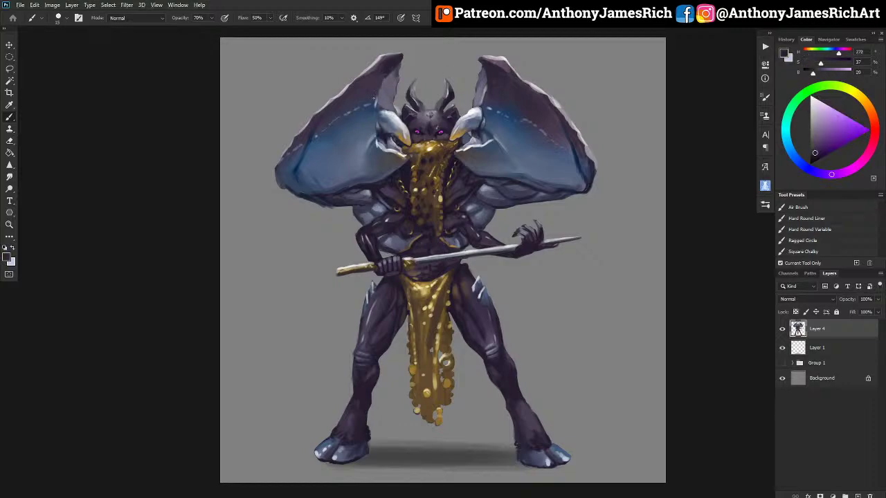
{"action": "key", "text": "bracketright"}
{"action": "key", "text": "bracketright"}
{"action": "key", "text": "bracketright"}
{"action": "key", "text": "bracketright"}
{"action": "key", "text": "bracketright"}
{"action": "key", "text": "bracketright"}
{"action": "key", "text": "bracketright"}
{"action": "left_click_drag", "start_coordinate": [371, 111], "coordinate": [353, 120]}
{"action": "key", "text": "bracketright"}
{"action": "key", "text": "bracketright"}
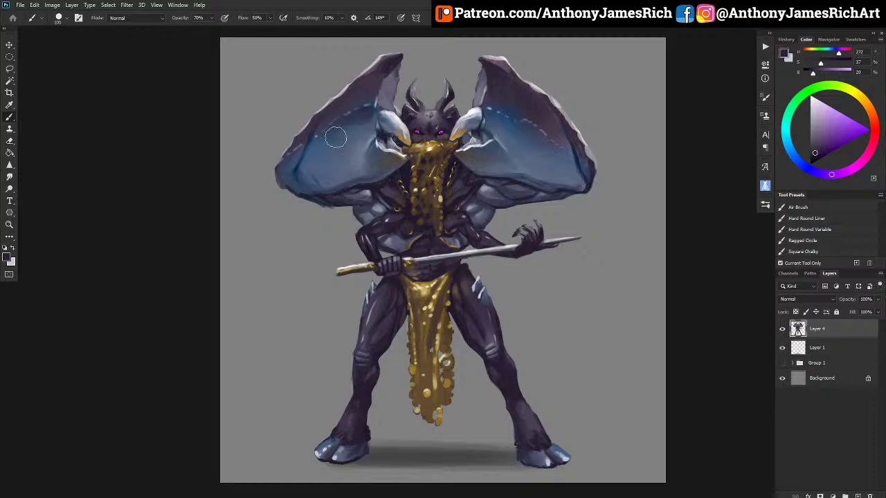
{"action": "key", "text": "bracketleft"}
{"action": "key", "text": "bracketleft"}
{"action": "key", "text": "bracketleft"}
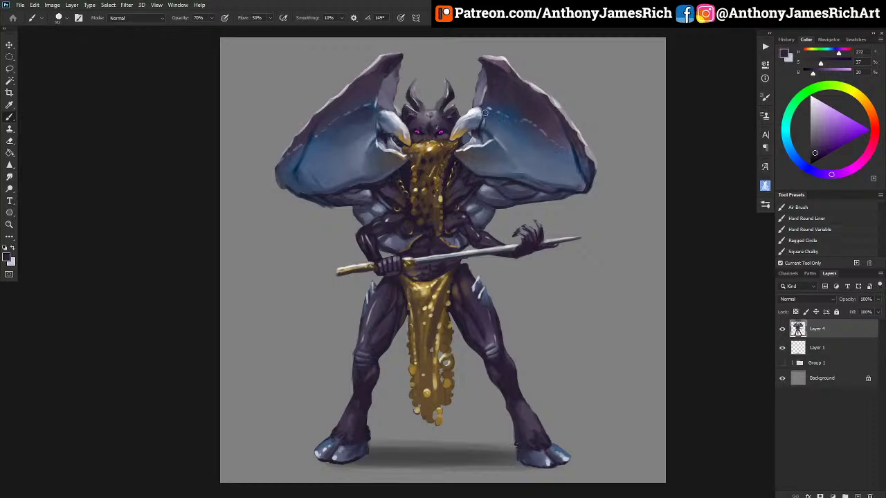
{"action": "key", "text": "bracketright"}
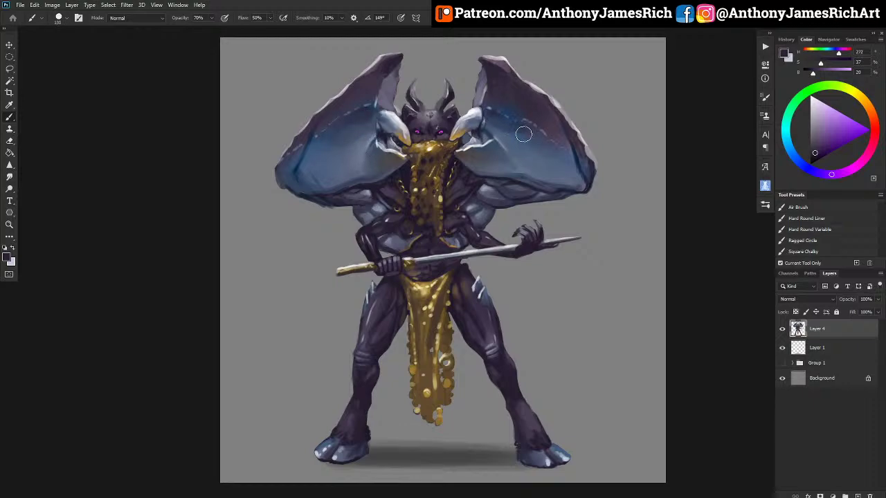
Blend the blue areas of both wing membranes with sampled blue tones at 30% brush opacity.
{"action": "left_click", "coordinate": [517, 159], "text": "alt"}
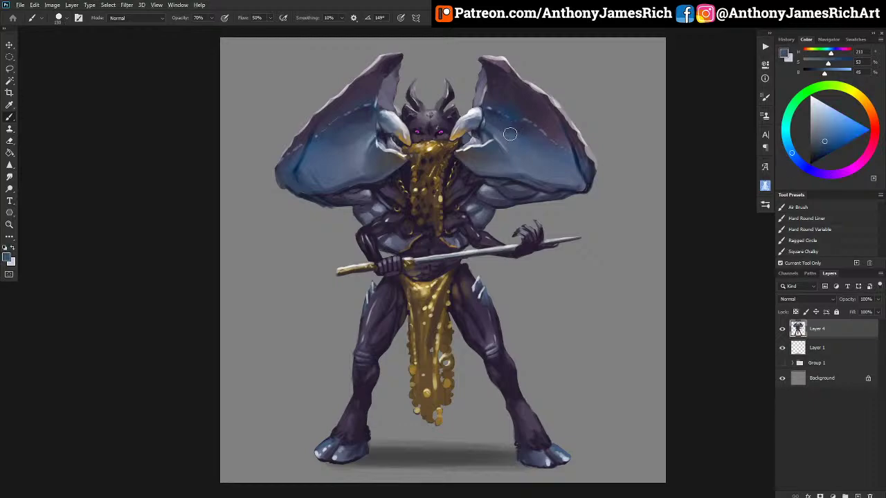
{"action": "key", "text": "bracketleft"}
{"action": "key", "text": "3"}
{"action": "key", "text": "bracketright"}
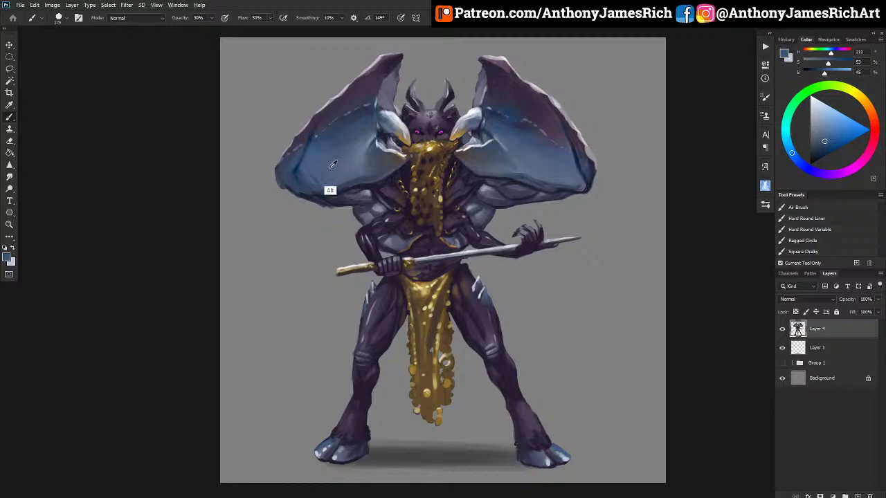
{"action": "left_click", "coordinate": [337, 156], "text": "alt"}
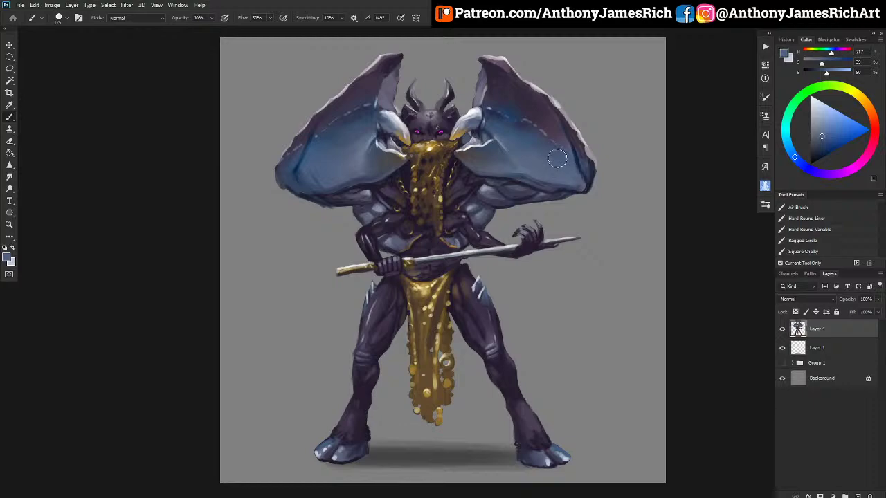
Refine the right wing's claw and its surroundings with a small brush, using sampled dark purple, warm grey and near-white.
{"action": "left_click", "coordinate": [476, 199], "text": "alt"}
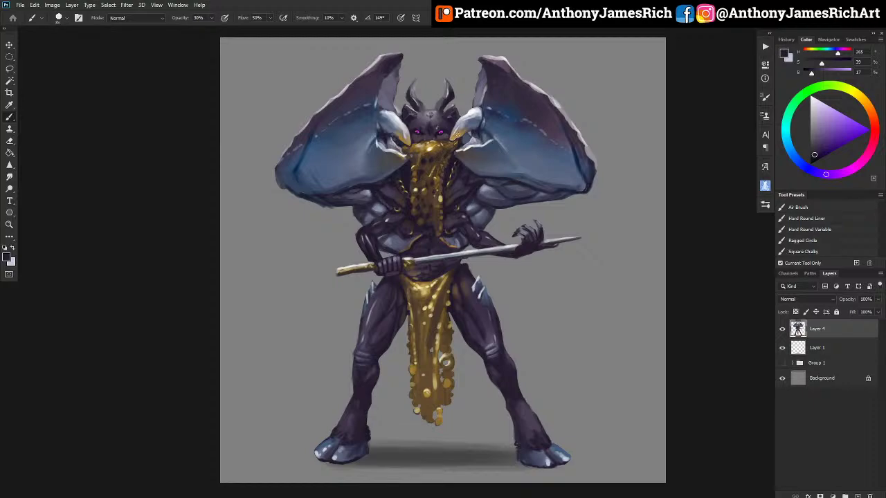
{"action": "key", "text": "["}
{"action": "key", "text": "["}
{"action": "key", "text": "["}
{"action": "key", "text": "["}
{"action": "left_click", "coordinate": [460, 128], "text": "alt"}
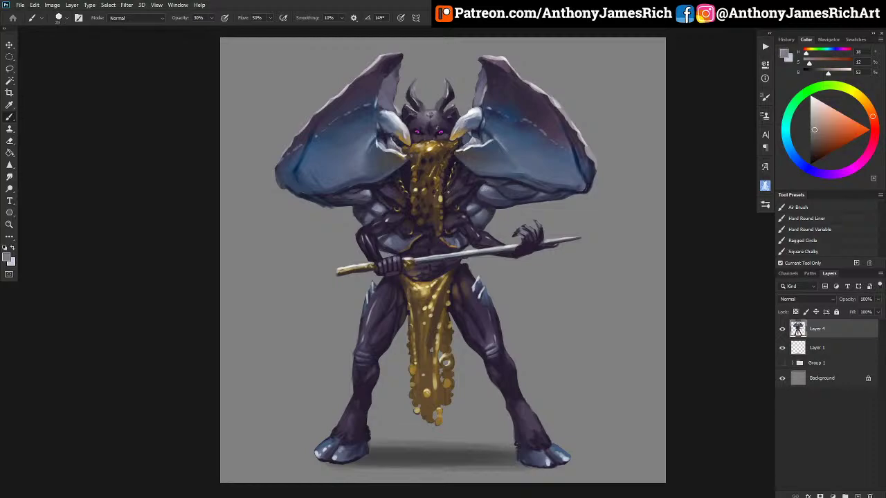
{"action": "key", "text": "bracketleft"}
{"action": "key", "text": "bracketright"}
{"action": "left_click", "coordinate": [478, 112], "text": "alt"}
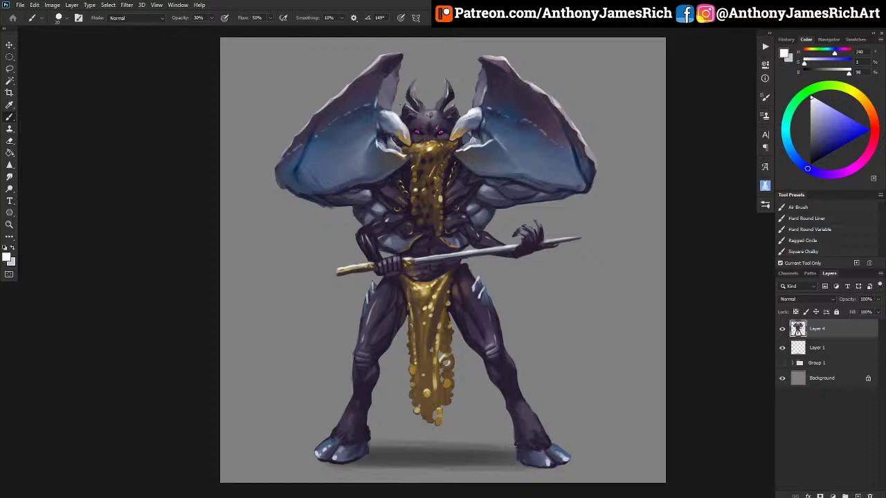
Refine the left ear's edge with dark purple sampled from the head and a small freehand selection, clearing the selection when done.
{"action": "left_click", "coordinate": [409, 114], "text": "alt"}
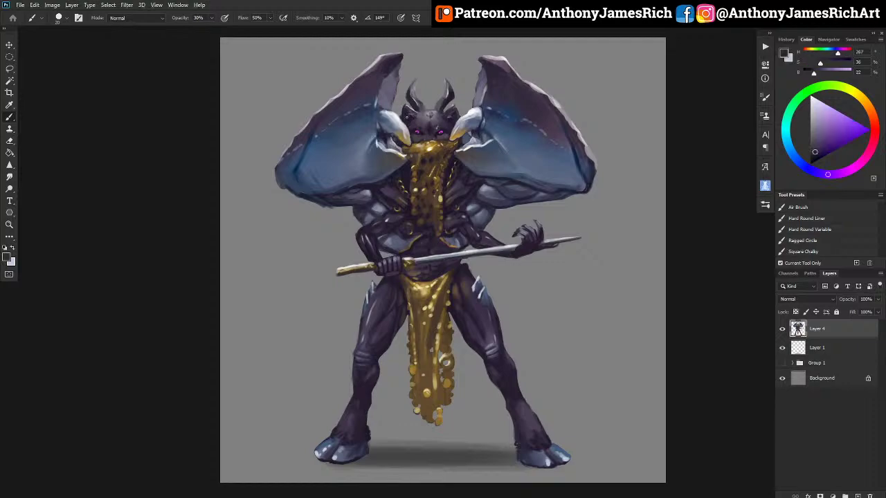
{"action": "key", "text": "l"}
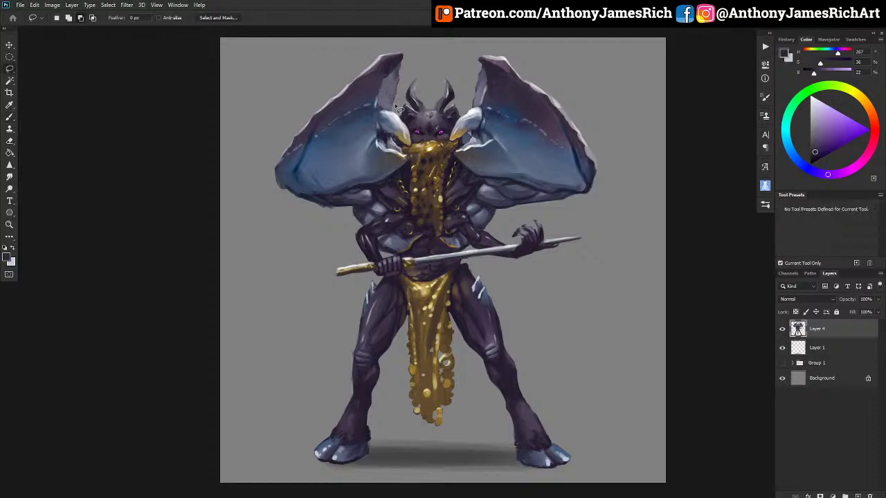
{"action": "mouse_move", "coordinate": [404, 122]}
{"action": "left_mouse_down"}
{"action": "mouse_move", "coordinate": [400, 104]}
{"action": "mouse_move", "coordinate": [402, 123]}
{"action": "left_mouse_up"}
{"action": "key", "text": "ctrl+d"}
{"action": "key", "text": "b"}
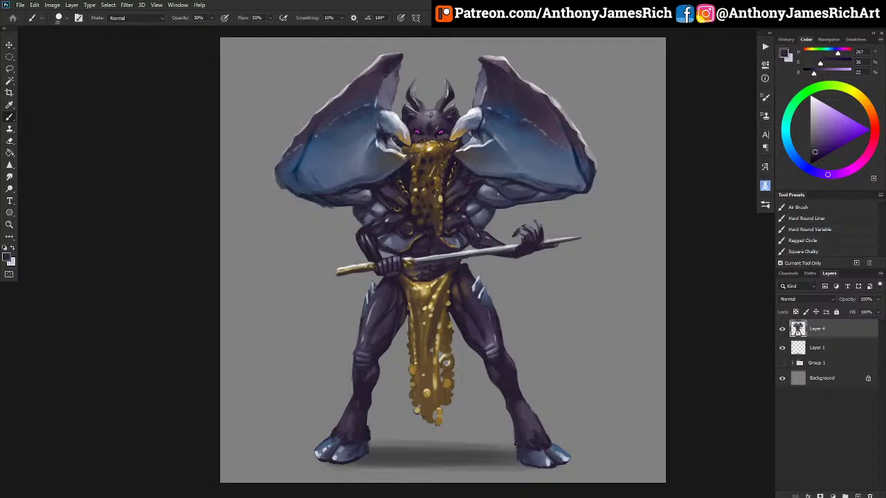
Define the thigh muscles with thin strokes of dark purple sampled from the torso, redoing the stroke along the left leg's outer edge.
{"action": "left_click", "coordinate": [383, 339], "text": "alt"}
{"action": "left_click", "coordinate": [382, 350], "text": "alt"}
{"action": "left_click", "coordinate": [408, 213], "text": "alt"}
{"action": "key", "text": "bracketleft"}
{"action": "key", "text": "bracketleft"}
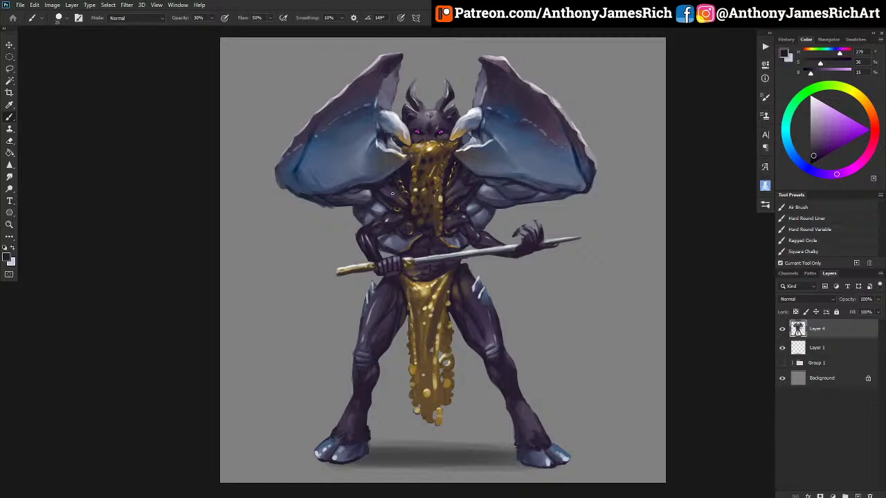
{"action": "key", "text": "bracketleft"}
{"action": "key", "text": "bracketright"}
{"action": "left_click_drag", "start_coordinate": [366, 320], "coordinate": [372, 307]}
{"action": "left_click_drag", "start_coordinate": [358, 331], "coordinate": [354, 366]}
{"action": "key", "text": "bracketleft"}
{"action": "key", "text": "bracketleft"}
{"action": "key", "text": "ctrl+z"}
{"action": "left_click_drag", "start_coordinate": [361, 331], "coordinate": [355, 353]}
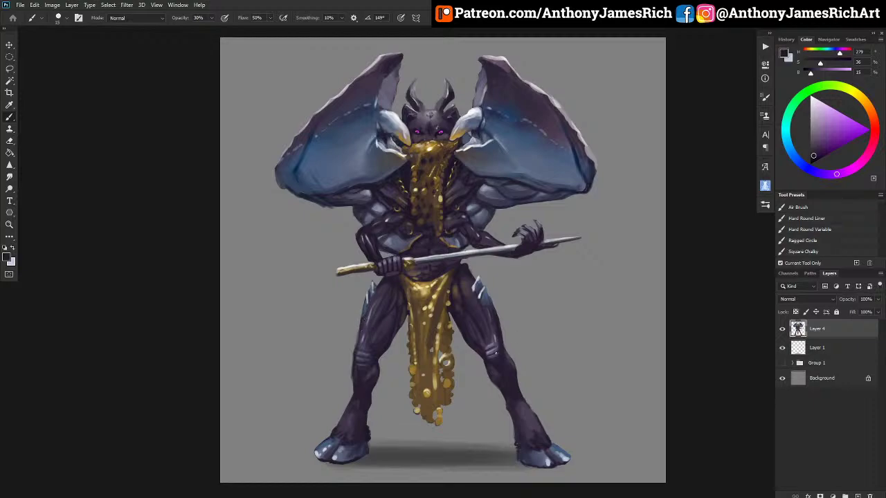
Darken the knees and add fur tufts to the right lower leg with dark purple sampled from the chest, at 70% brush opacity.
{"action": "key", "text": "bracketright"}
{"action": "left_click", "coordinate": [407, 201], "text": "alt"}
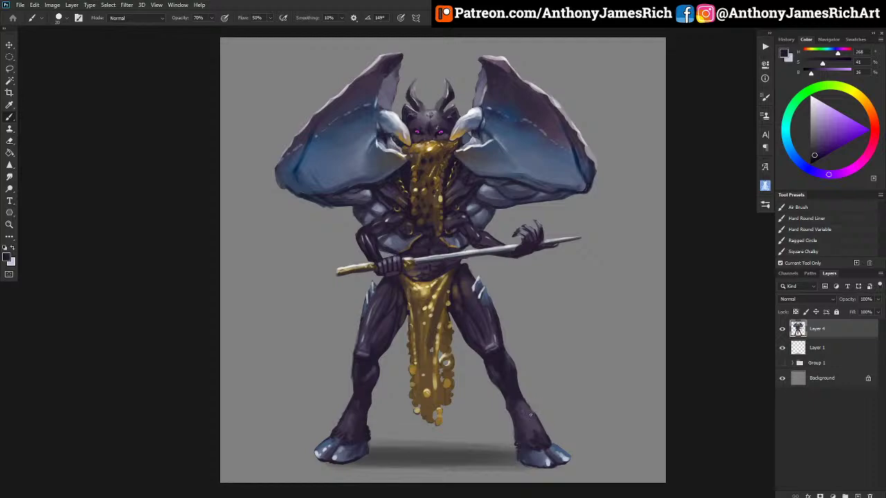
{"action": "left_click_drag", "start_coordinate": [524, 407], "coordinate": [529, 402]}
Outline a small round hole in the left wing membrane with a pale sampled rim and muted blue tones.
{"action": "left_click", "coordinate": [391, 144], "text": "alt"}
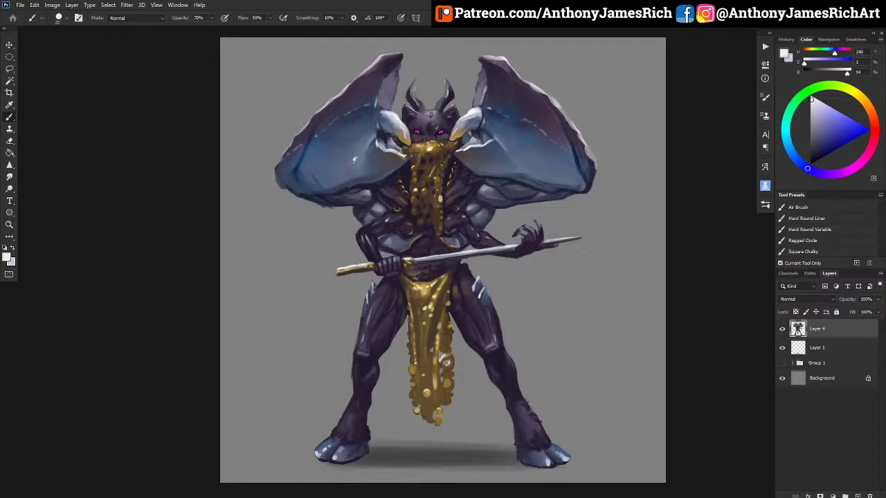
{"action": "left_click", "coordinate": [352, 165], "text": "alt"}
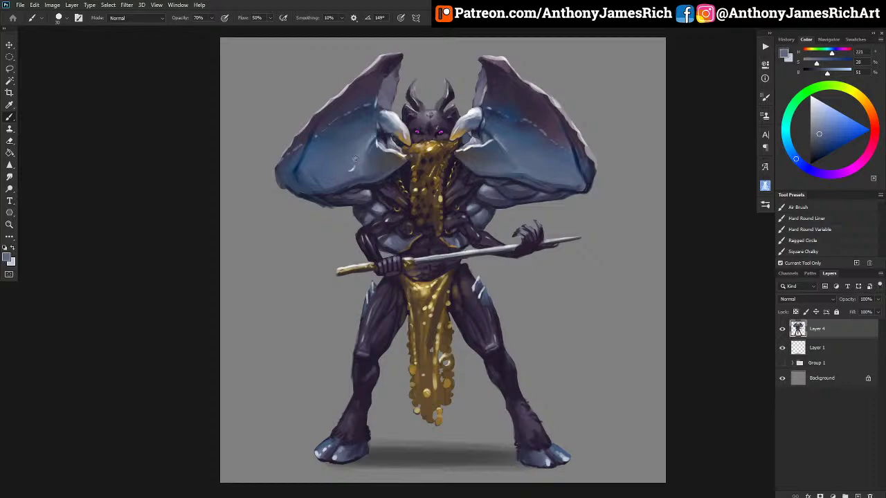
{"action": "key", "text": "bracketright"}
{"action": "key", "text": "bracketright"}
{"action": "key", "text": "bracketright"}
{"action": "left_click", "coordinate": [353, 116], "text": "alt"}
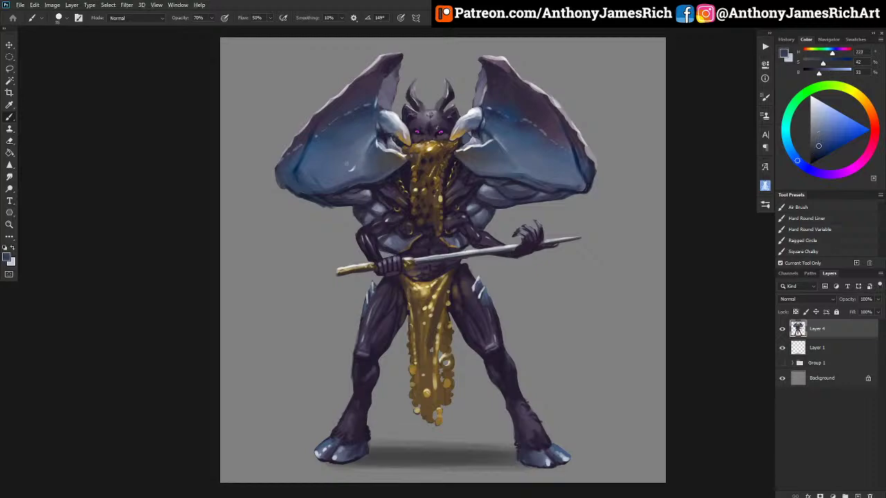
{"action": "left_click", "coordinate": [351, 166], "text": "alt"}
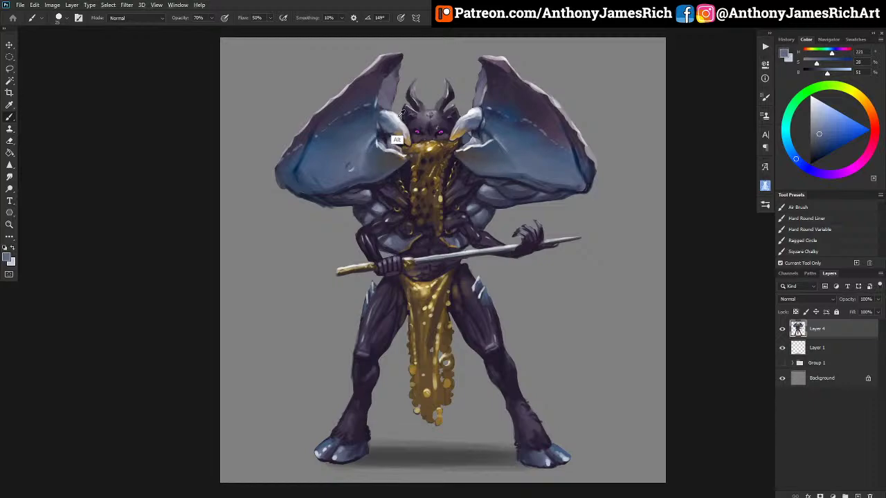
Outline two small round holes near the outer edge of the right wing membrane with sampled blue tones.
{"action": "key", "text": "x"}
{"action": "left_click_drag", "start_coordinate": [544, 159], "coordinate": [559, 157]}
{"action": "left_click", "coordinate": [502, 118], "text": "alt"}
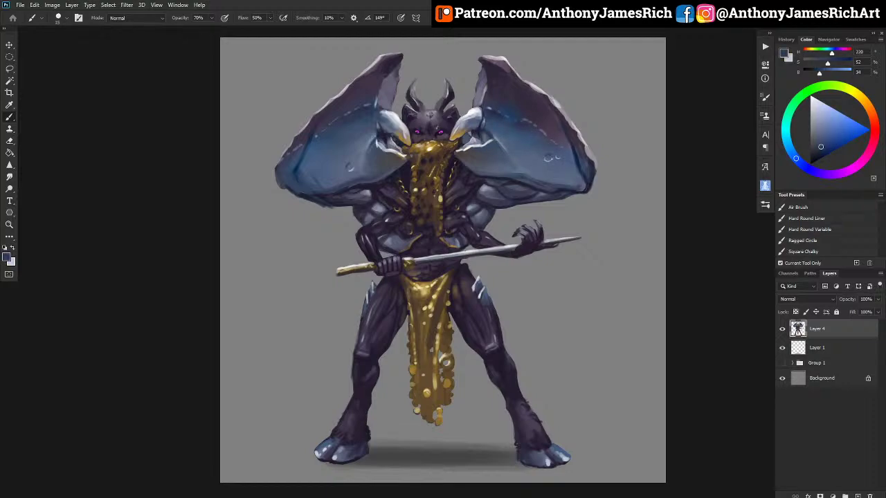
{"action": "left_click", "coordinate": [539, 156], "text": "alt"}
{"action": "left_click", "coordinate": [542, 173], "text": "alt"}
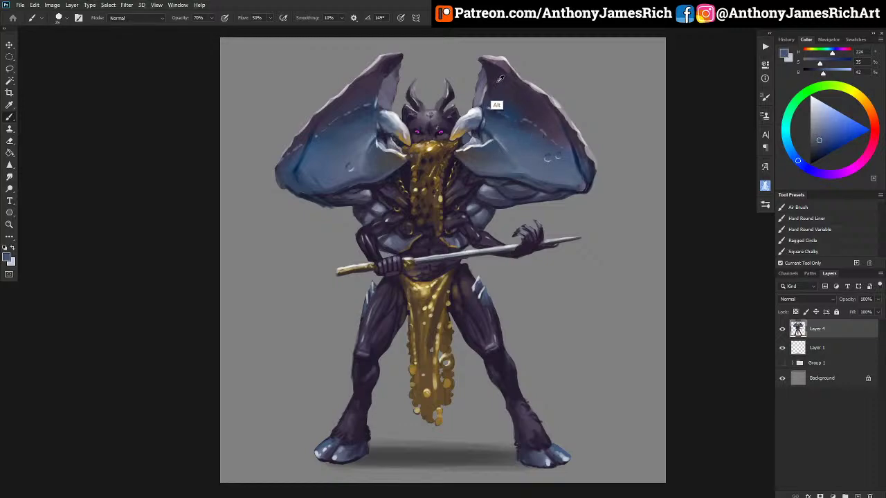
Fill the wing holes with dark purple and add a second dark hole to the left wing membrane.
{"action": "left_click", "coordinate": [548, 158], "text": "alt"}
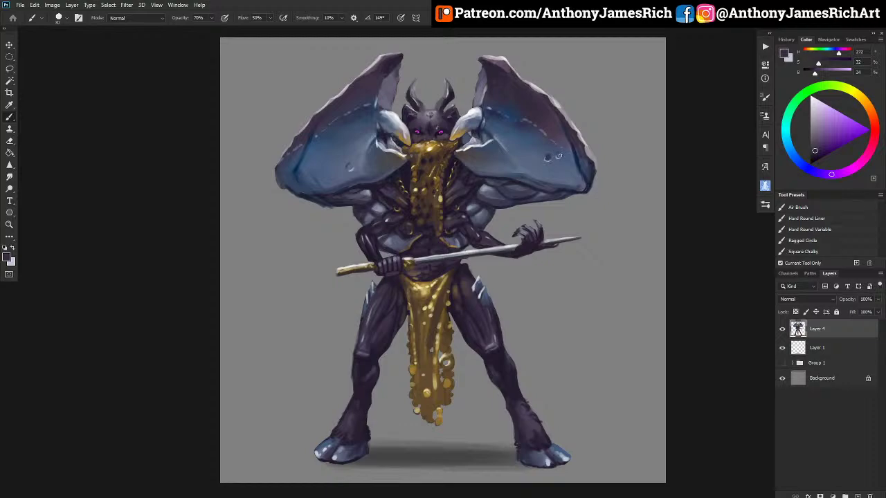
{"action": "left_click", "coordinate": [558, 156]}
{"action": "left_click", "coordinate": [350, 166]}
{"action": "left_click", "coordinate": [328, 157]}
Add pale rims to the two left wing holes and deepen their centres with sampled dark purple, using a smaller brush.
{"action": "left_click", "coordinate": [390, 143], "text": "alt"}
{"action": "key", "text": "bracketleft"}
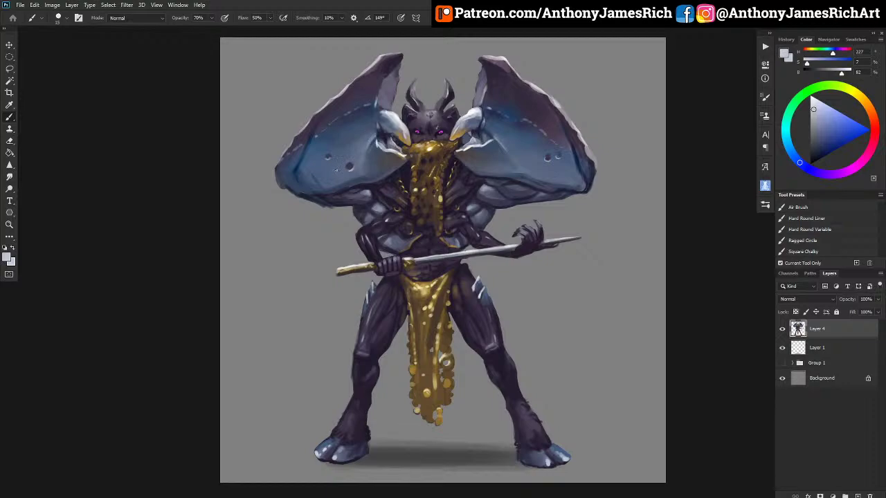
{"action": "left_click", "coordinate": [349, 168], "text": "alt"}
{"action": "left_click", "coordinate": [385, 138], "text": "alt"}
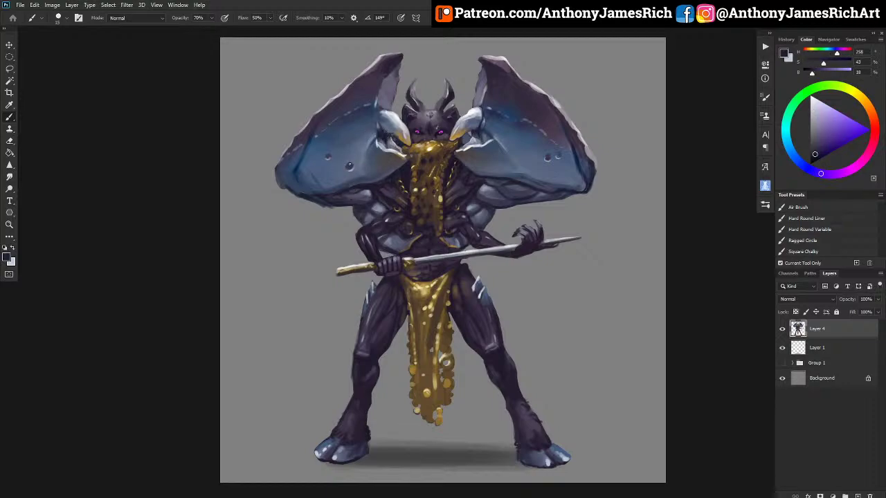
{"action": "left_click", "coordinate": [349, 166]}
{"action": "left_click", "coordinate": [327, 157]}
Add a third, smaller hole below the other two on the left wing, with a pale highlight sampled from the claw.
{"action": "key", "text": "bracketright"}
{"action": "key", "text": "bracketright"}
{"action": "left_click", "coordinate": [382, 141], "text": "alt"}
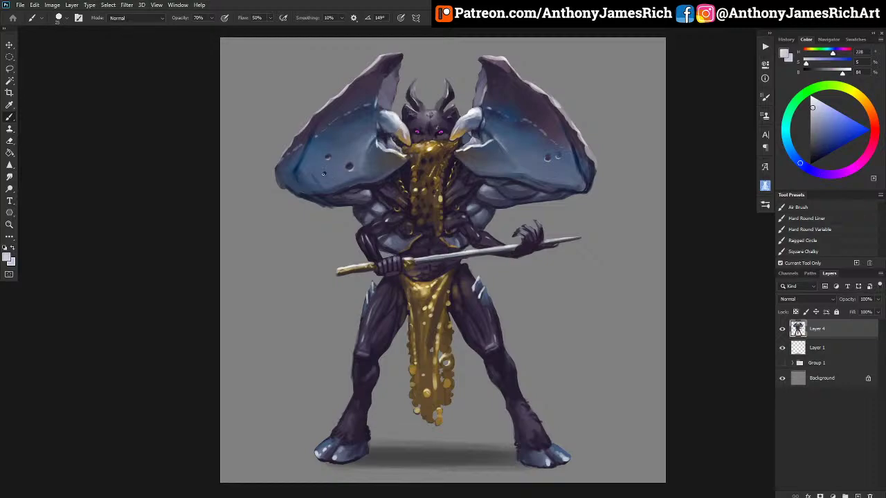
{"action": "key", "text": "bracketright"}
{"action": "left_click", "coordinate": [324, 173]}
{"action": "key", "text": "bracketright"}
Paint a hole in the upper right wing with dark purple sampled from the torso and accent it with near-white from the claw.
{"action": "left_click", "coordinate": [475, 212], "text": "alt"}
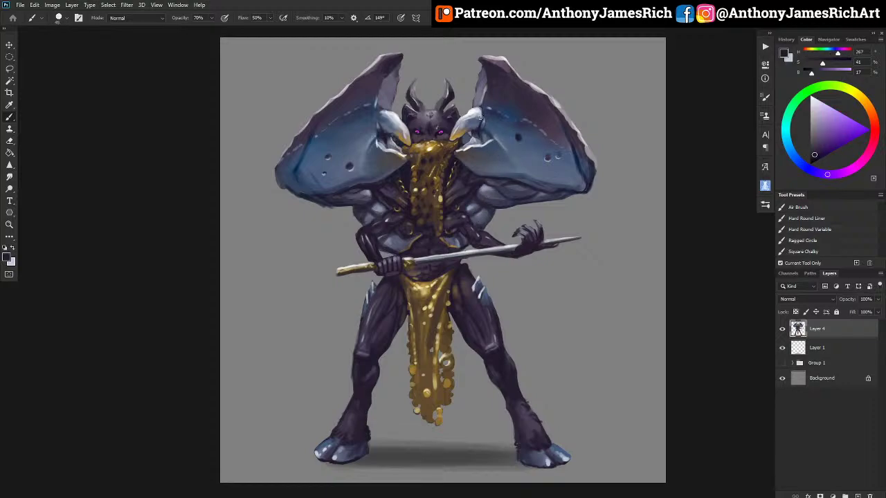
{"action": "left_click", "coordinate": [476, 114], "text": "alt"}
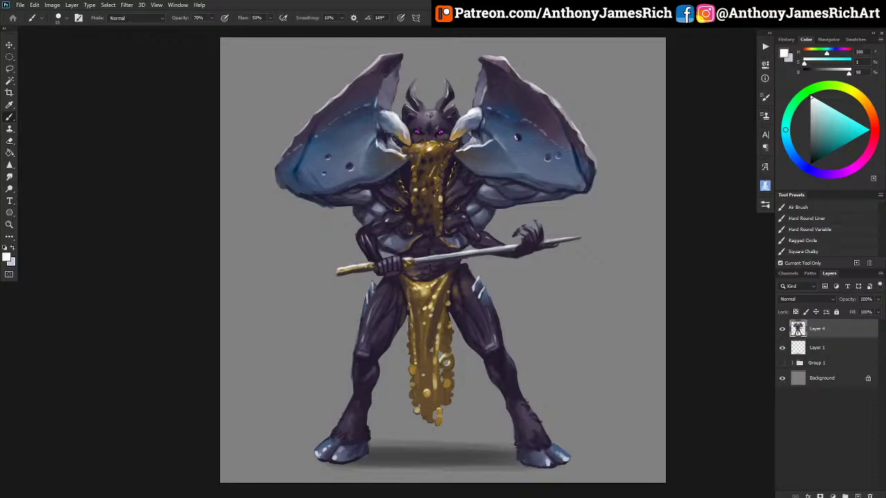
{"action": "left_click", "coordinate": [518, 137], "text": "alt"}
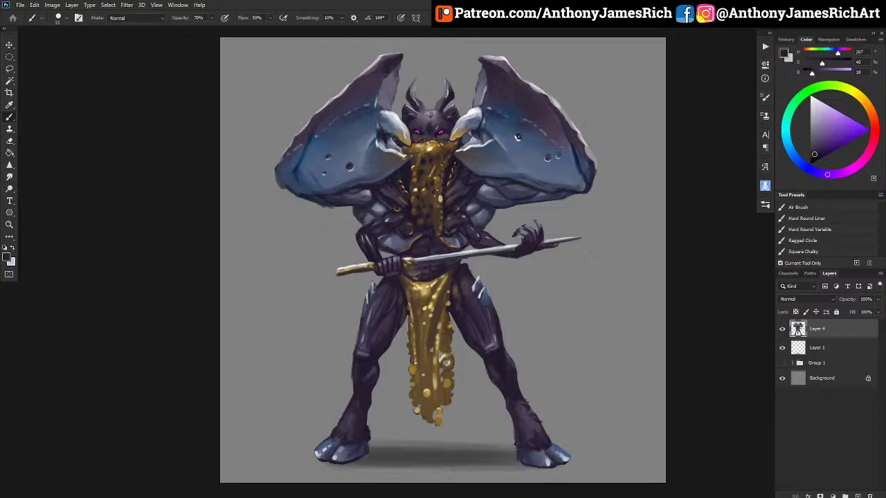
{"action": "left_click", "coordinate": [517, 137]}
{"action": "left_click", "coordinate": [474, 113], "text": "alt"}
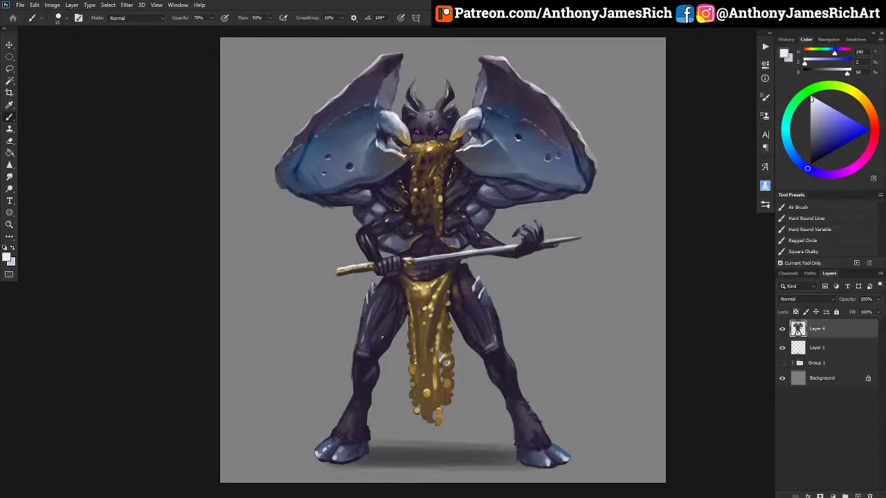
Dot near-white highlights on both lower thighs and rework the left arm with purple tones sampled from it.
{"action": "left_click_drag", "start_coordinate": [388, 325], "coordinate": [383, 338]}
{"action": "left_click", "coordinate": [375, 258], "text": "alt"}
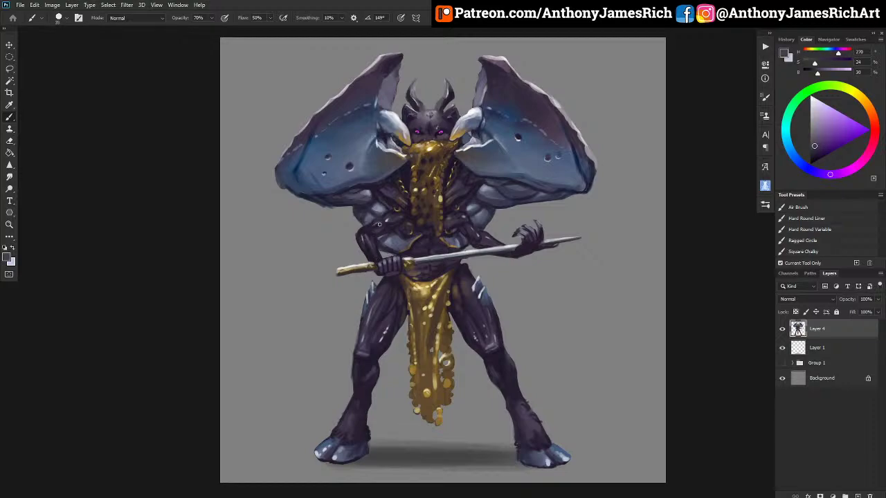
{"action": "left_click", "coordinate": [380, 233], "text": "alt"}
{"action": "left_click", "coordinate": [393, 259], "text": "alt"}
{"action": "left_click", "coordinate": [367, 246], "text": "alt"}
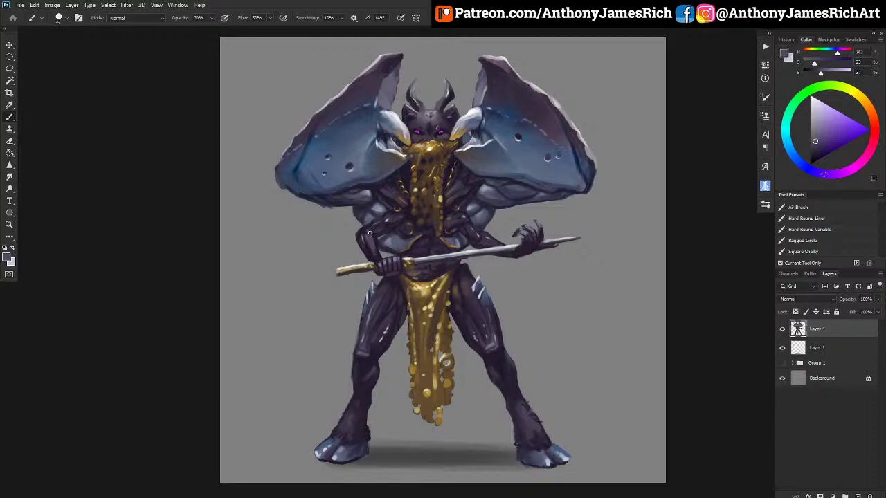
{"action": "left_click", "coordinate": [373, 260], "text": "alt"}
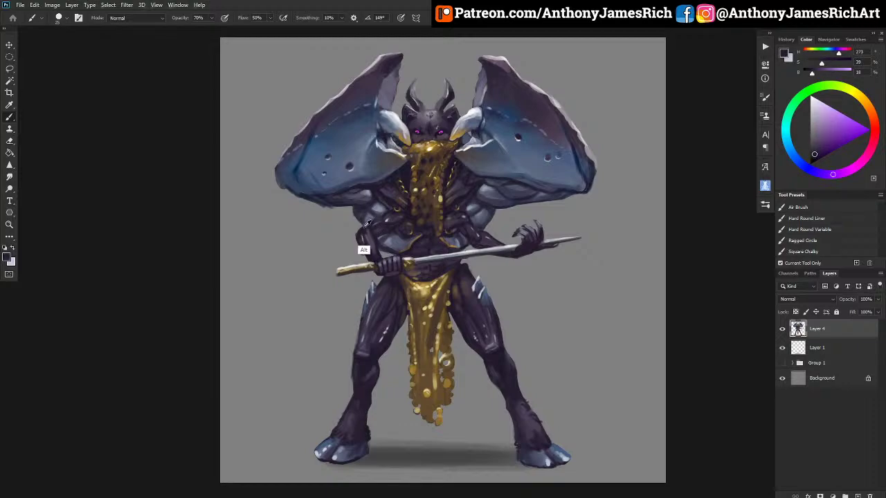
Shade the left arm in sampled dark purple with a larger brush and touch up the right arm with wing grey-blue.
{"action": "left_click", "coordinate": [364, 231], "text": "alt"}
{"action": "key", "text": "bracketright"}
{"action": "key", "text": "bracketright"}
{"action": "left_click_drag", "start_coordinate": [368, 231], "coordinate": [369, 243]}
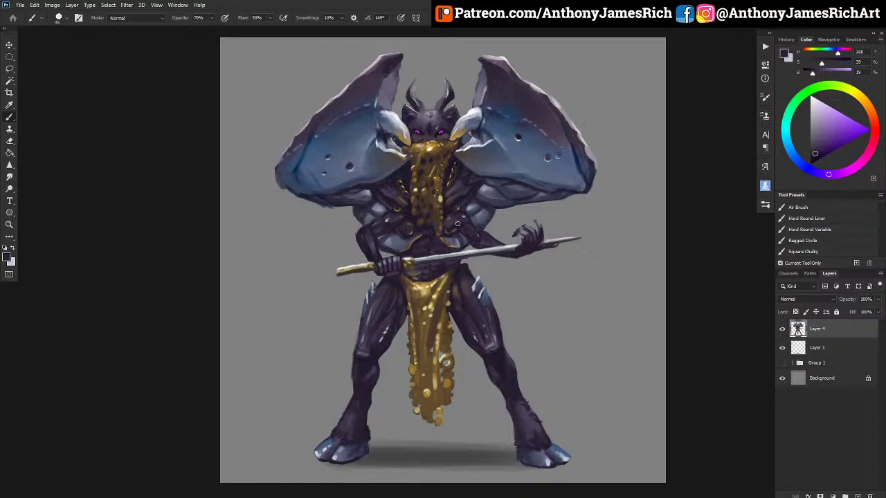
{"action": "left_click", "coordinate": [487, 165], "text": "alt"}
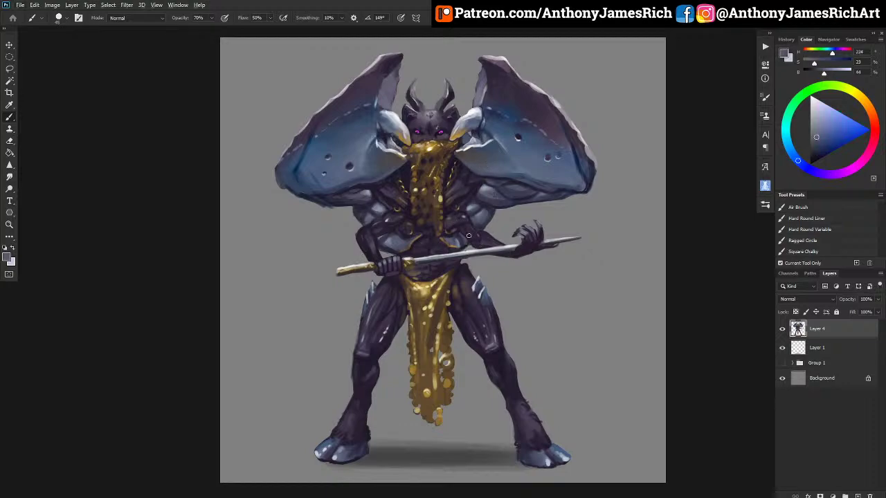
{"action": "left_click", "coordinate": [386, 225], "text": "alt"}
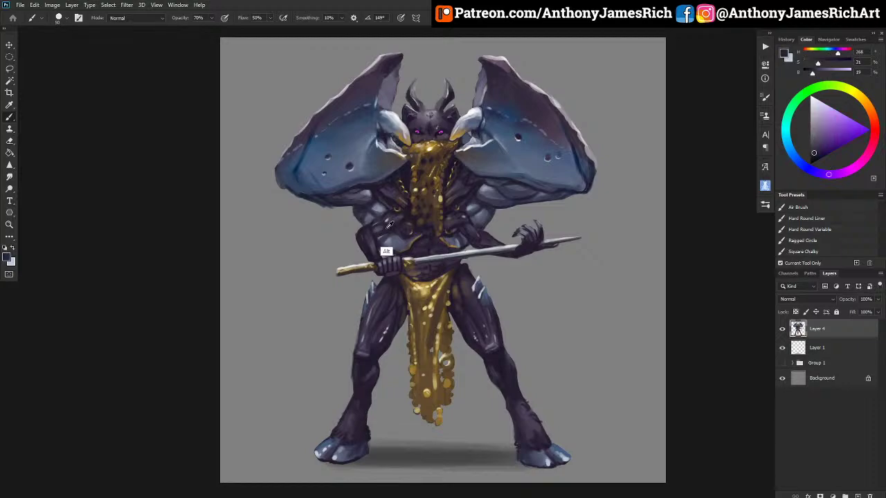
{"action": "left_click", "coordinate": [371, 234], "text": "alt"}
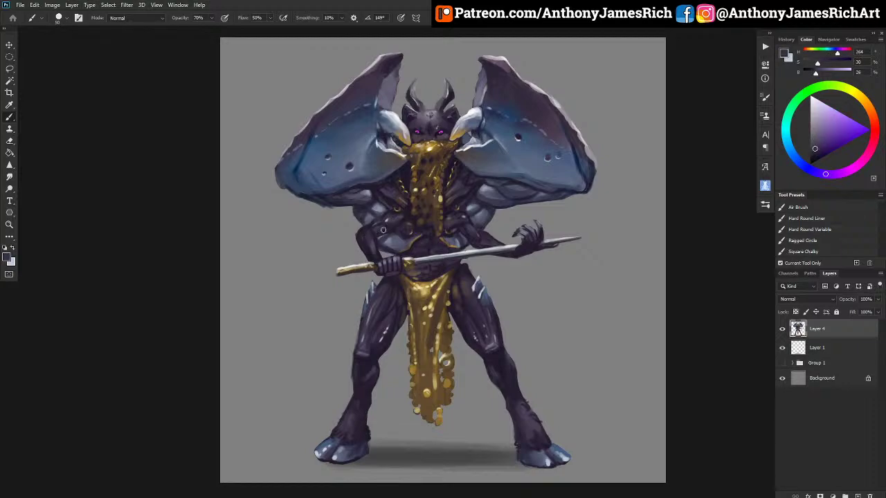
Refine the left arm with a smaller brush and touch up the area around the left wing claw in sampled dark purple-blue.
{"action": "key", "text": "bracketleft"}
{"action": "key", "text": "bracketleft"}
{"action": "key", "text": "bracketleft"}
{"action": "key", "text": "bracketleft"}
{"action": "left_click", "coordinate": [385, 229], "text": "alt"}
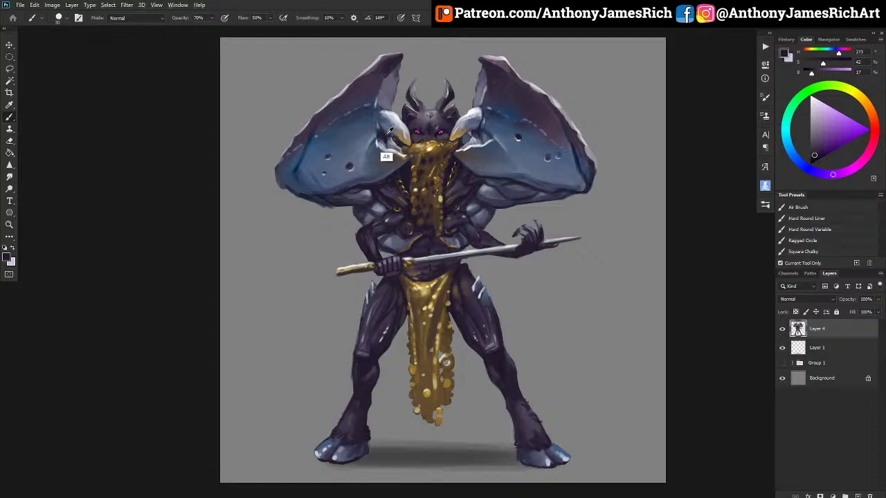
{"action": "left_click", "coordinate": [385, 156], "text": "alt"}
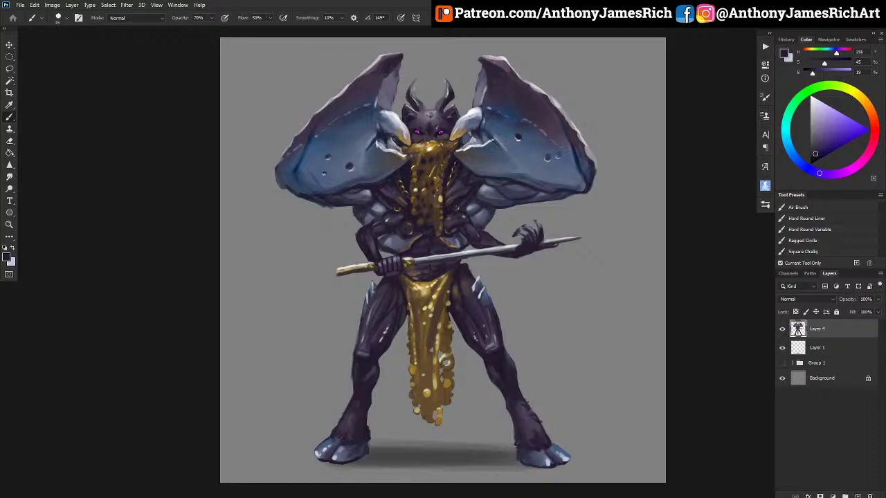
{"action": "key", "text": "bracketright"}
{"action": "left_click", "coordinate": [380, 131], "text": "alt"}
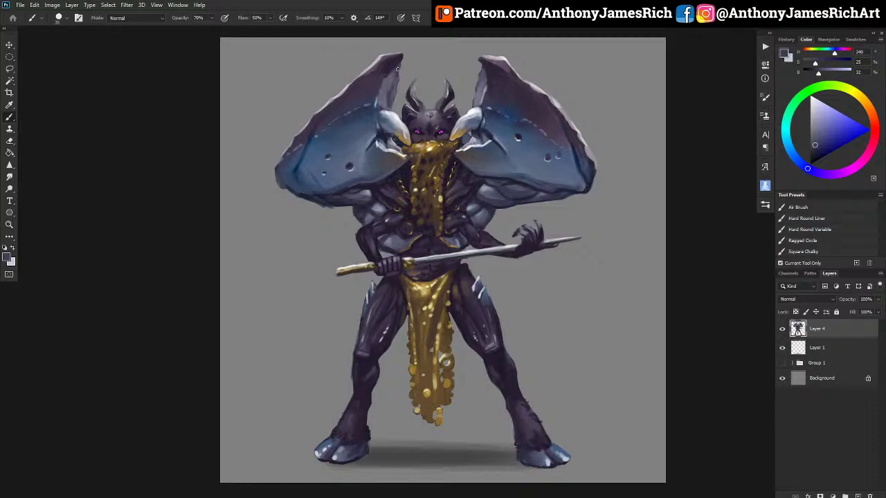
Paint pale ridges along the inner edges of both upper wings with near-white sampled from the claw.
{"action": "left_click", "coordinate": [395, 139], "text": "alt"}
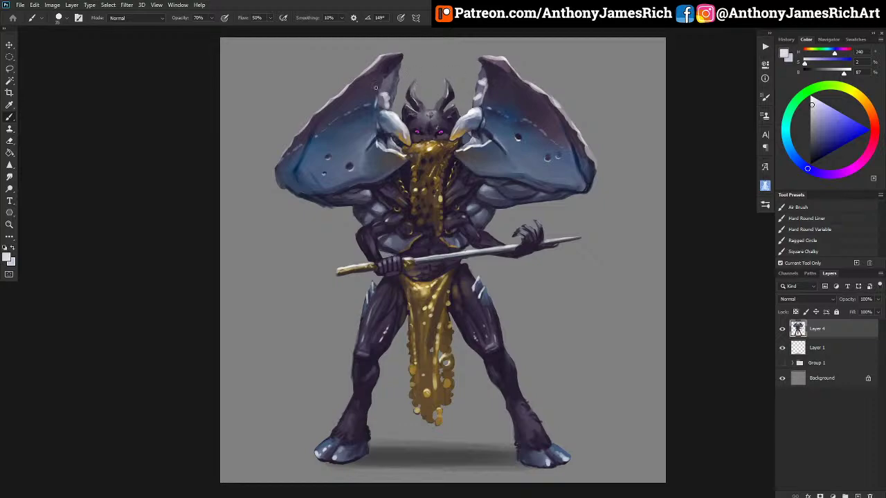
{"action": "left_click", "coordinate": [395, 78]}
{"action": "left_click", "coordinate": [397, 82], "text": "alt"}
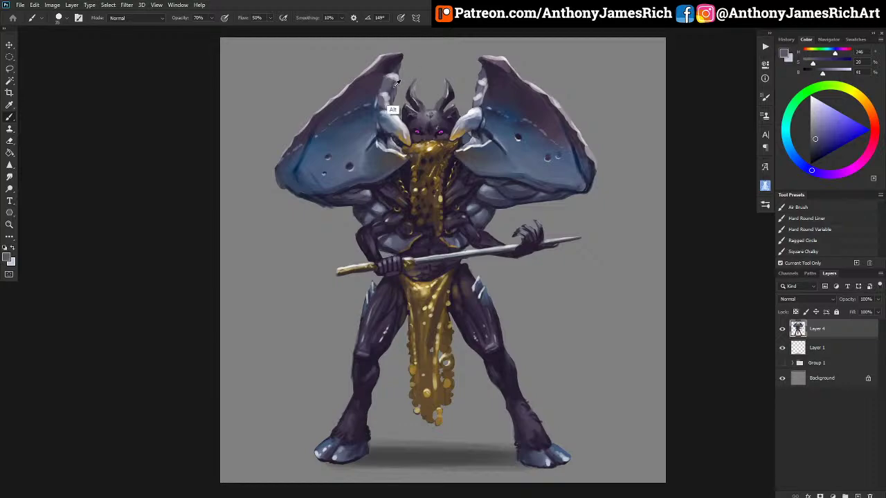
{"action": "left_click", "coordinate": [393, 81], "text": "alt"}
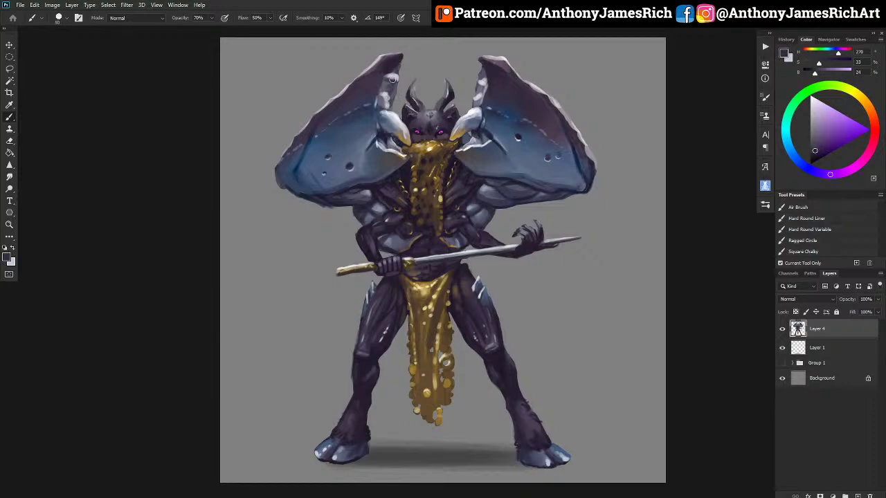
Carve dark purple gaps between the pale ridges on both wings' inner edges, using a smaller brush.
{"action": "left_click_drag", "start_coordinate": [393, 80], "coordinate": [387, 73]}
{"action": "key", "text": "["}
{"action": "key", "text": "["}
{"action": "key", "text": "["}
{"action": "key", "text": "]"}
{"action": "left_click_drag", "start_coordinate": [479, 85], "coordinate": [483, 101]}
{"action": "mouse_move", "coordinate": [381, 93]}
{"action": "left_mouse_down"}
{"action": "mouse_move", "coordinate": [385, 105]}
{"action": "mouse_move", "coordinate": [385, 89]}
{"action": "left_mouse_up"}
{"action": "key", "text": "["}
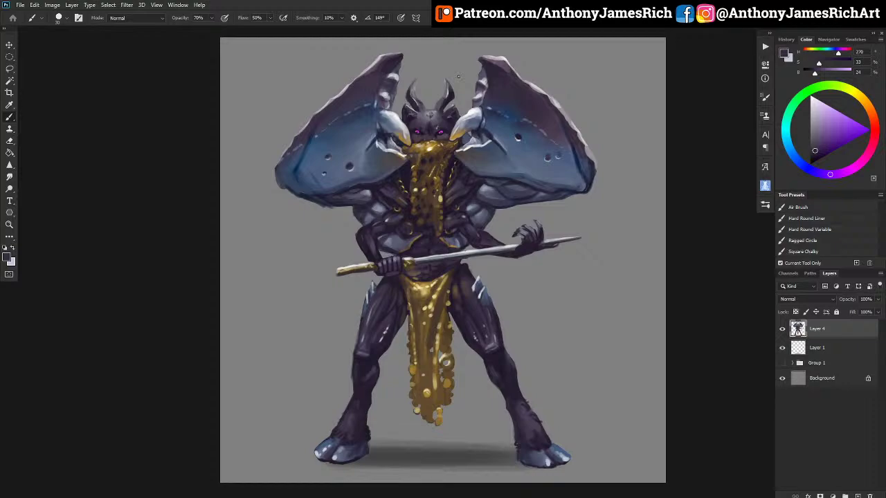
Highlight the outer edges of both wings with near-white sampled from the left claw.
{"action": "left_click", "coordinate": [370, 377], "text": "alt"}
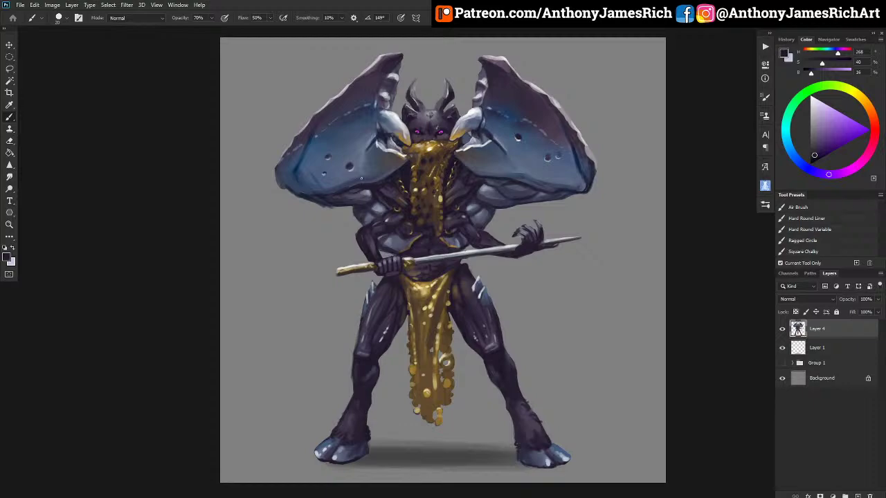
{"action": "left_click", "coordinate": [381, 140], "text": "alt"}
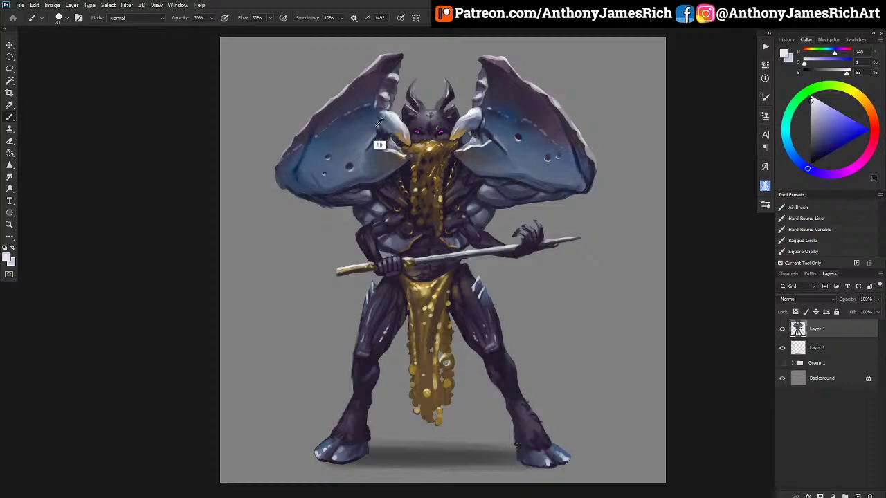
{"action": "key", "text": "]"}
{"action": "left_click_drag", "start_coordinate": [297, 170], "coordinate": [303, 164]}
{"action": "key", "text": "["}
{"action": "left_click_drag", "start_coordinate": [585, 183], "coordinate": [570, 143]}
{"action": "left_click_drag", "start_coordinate": [276, 168], "coordinate": [287, 154]}
{"action": "left_click_drag", "start_coordinate": [593, 172], "coordinate": [588, 160]}
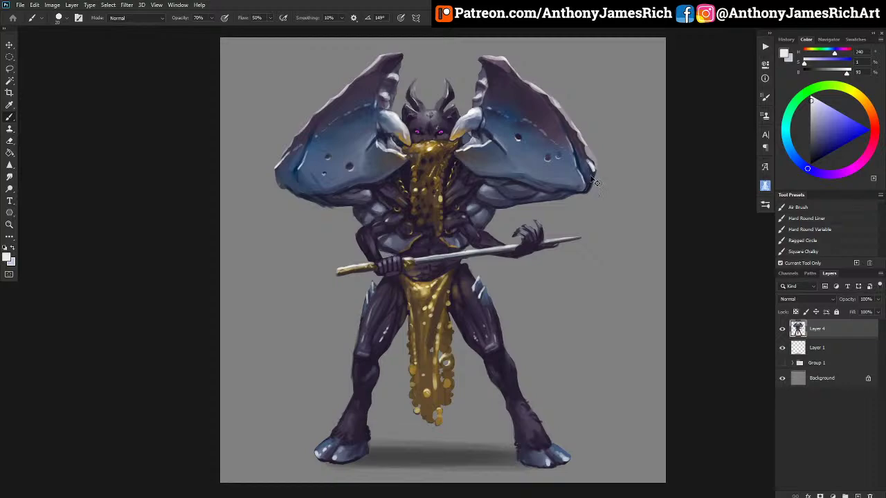
Undo the last three strokes and repaint finer near-white highlights along the right wing's outer and top edges.
{"action": "key", "text": "ctrl+z"}
{"action": "key", "text": "ctrl+z"}
{"action": "key", "text": "ctrl+z"}
{"action": "left_click_drag", "start_coordinate": [594, 172], "coordinate": [583, 158]}
{"action": "key", "text": "bracketleft"}
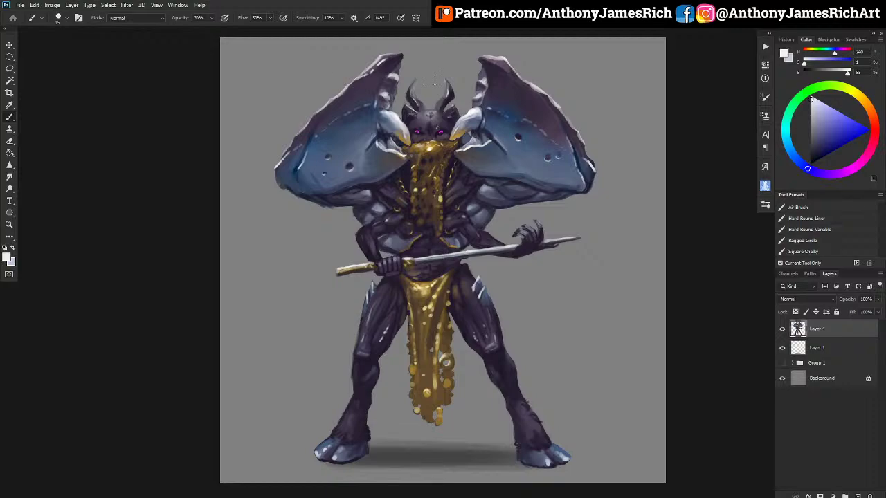
{"action": "left_click_drag", "start_coordinate": [487, 60], "coordinate": [521, 78]}
Paint a pointed gold prong extending from the sword guard below the blade, using sampled dark purple and loincloth gold.
{"action": "scroll", "coordinate": [494, 91], "scroll_direction": "down", "scroll_amount": 2}
{"action": "scroll", "coordinate": [492, 91], "scroll_direction": "up", "scroll_amount": 1}
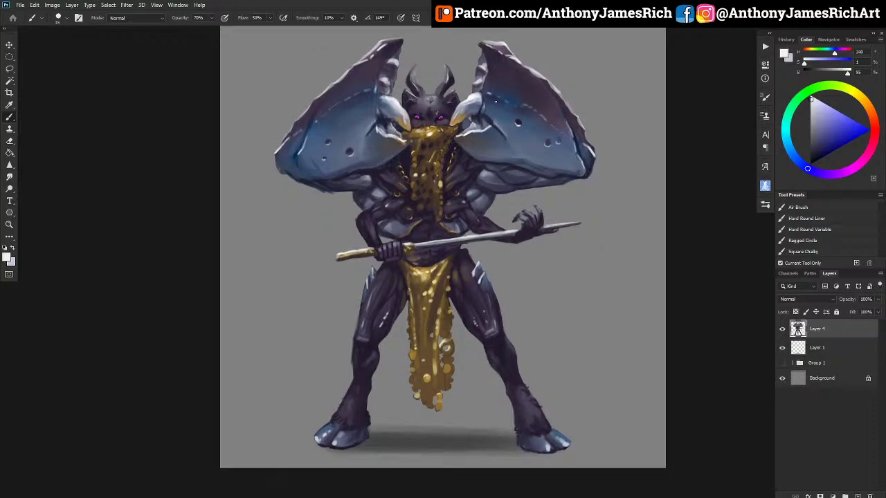
{"action": "key", "text": "ctrl+plus"}
{"action": "key", "text": "ctrl+plus"}
{"action": "key", "text": "ctrl+plus"}
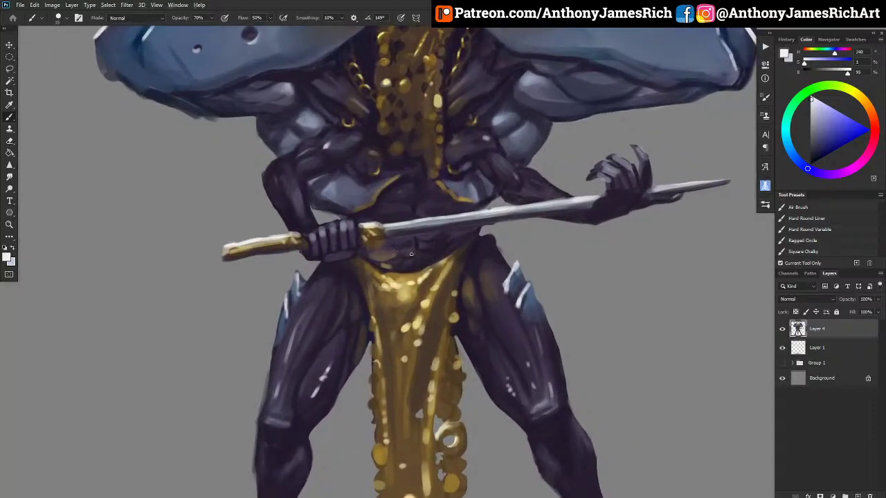
{"action": "left_click", "coordinate": [467, 282], "text": "alt"}
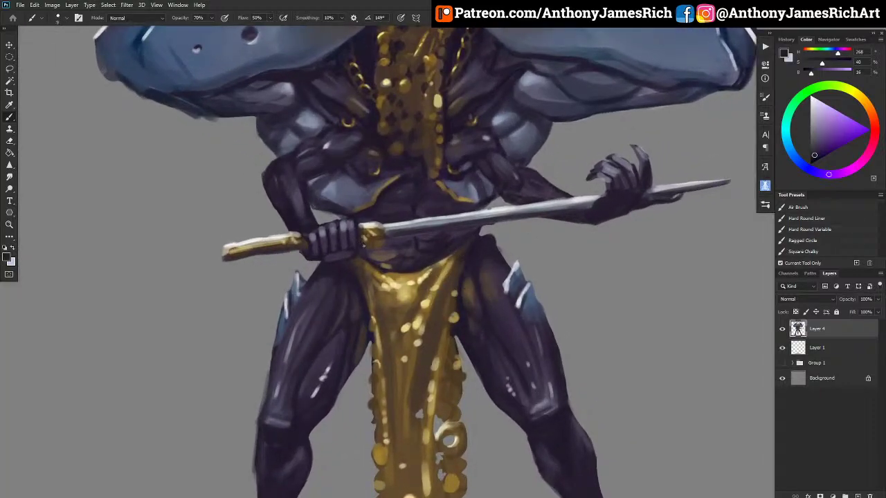
{"action": "mouse_move", "coordinate": [387, 238]}
{"action": "left_mouse_down"}
{"action": "mouse_move", "coordinate": [407, 238]}
{"action": "mouse_move", "coordinate": [380, 240]}
{"action": "mouse_move", "coordinate": [421, 238]}
{"action": "left_mouse_up"}
{"action": "left_click", "coordinate": [438, 296], "text": "alt"}
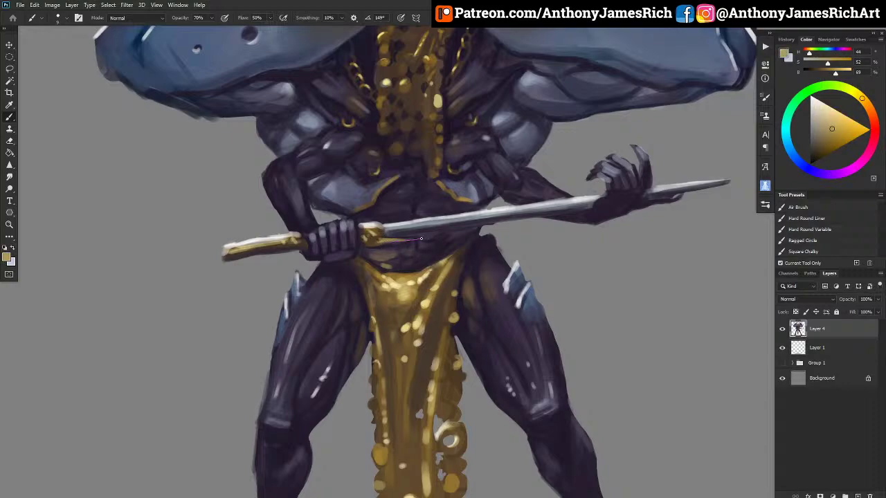
Add a matching pointed prong from the sword guard above the blade with tones sampled from the guard.
{"action": "left_click", "coordinate": [380, 224], "text": "alt"}
{"action": "left_click", "coordinate": [372, 223], "text": "alt"}
{"action": "mouse_move", "coordinate": [383, 216]}
{"action": "left_mouse_down"}
{"action": "mouse_move", "coordinate": [364, 220]}
{"action": "mouse_move", "coordinate": [408, 218]}
{"action": "left_mouse_up"}
{"action": "left_click", "coordinate": [374, 218], "text": "alt"}
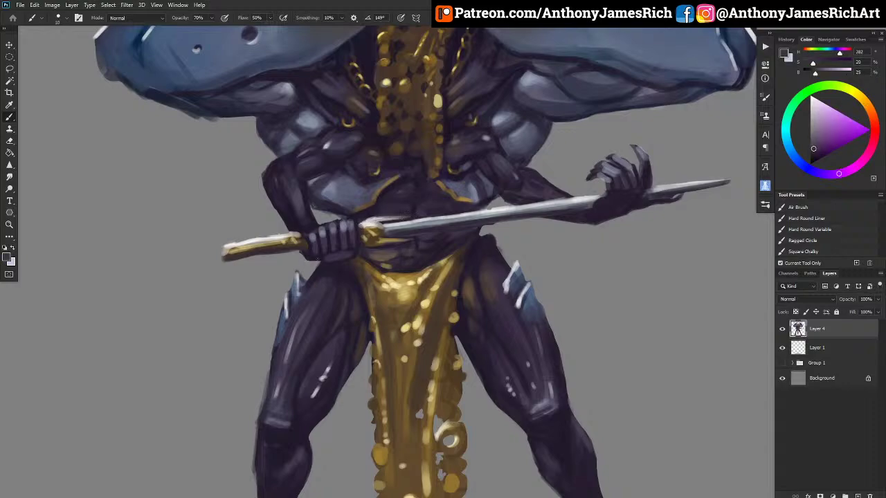
Add small dark spikes below and near-white spikes above the sword's pommel, and sample the pommel's dark tone.
{"action": "left_click", "coordinate": [288, 246], "text": "alt"}
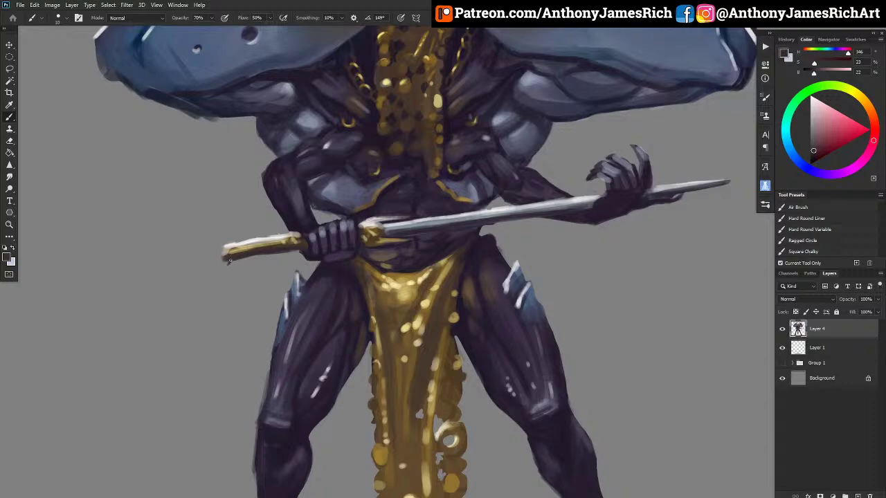
{"action": "left_click_drag", "start_coordinate": [229, 262], "coordinate": [246, 254]}
{"action": "left_click", "coordinate": [247, 241], "text": "alt"}
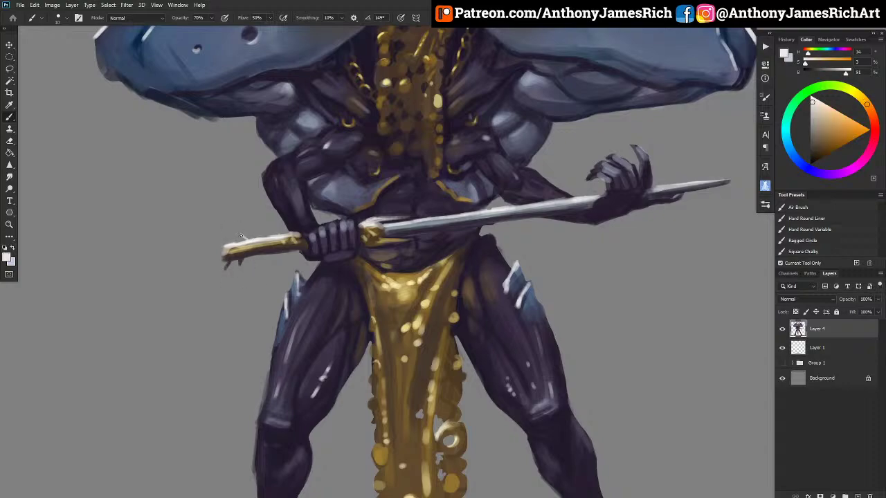
{"action": "mouse_move", "coordinate": [231, 237]}
{"action": "left_mouse_down"}
{"action": "mouse_move", "coordinate": [237, 243]}
{"action": "mouse_move", "coordinate": [218, 242]}
{"action": "mouse_move", "coordinate": [223, 255]}
{"action": "mouse_move", "coordinate": [228, 249]}
{"action": "left_mouse_up"}
{"action": "left_click", "coordinate": [224, 250], "text": "alt"}
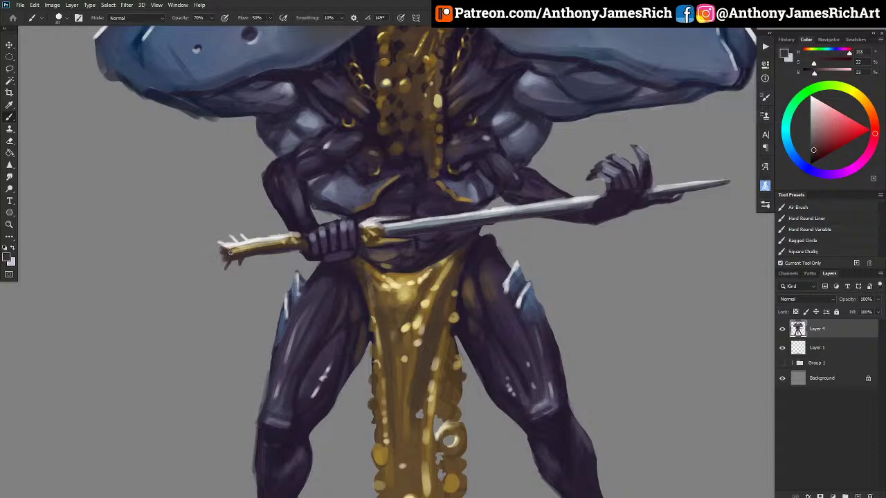
Draw a dark zigzag wrap pattern across the sword grip with a smaller brush.
{"action": "left_click", "coordinate": [263, 250], "text": "alt"}
{"action": "key", "text": "bracketleft"}
{"action": "key", "text": "bracketleft"}
{"action": "left_click_drag", "start_coordinate": [249, 241], "coordinate": [260, 250]}
{"action": "mouse_move", "coordinate": [266, 238]}
{"action": "left_mouse_down"}
{"action": "mouse_move", "coordinate": [269, 251]}
{"action": "mouse_move", "coordinate": [286, 247]}
{"action": "left_mouse_up"}
Dab sampled gold and pale yellow highlights along the sword grip and onto the guard.
{"action": "left_click", "coordinate": [290, 239], "text": "alt"}
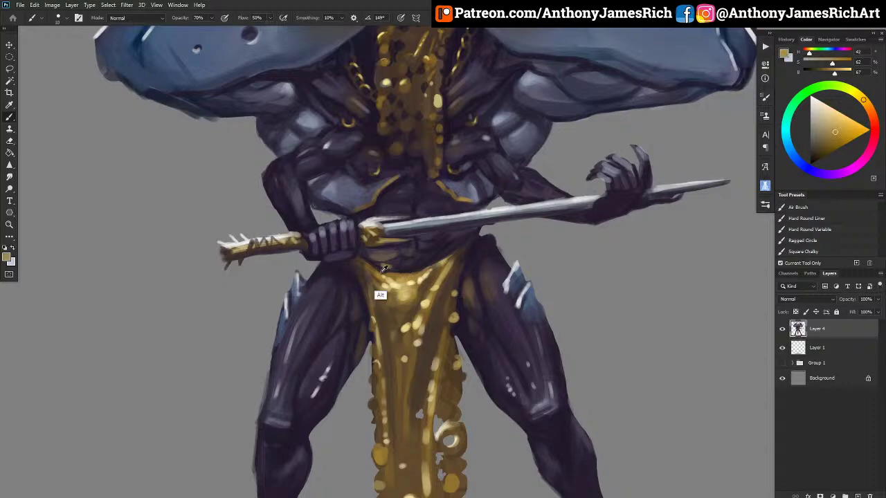
{"action": "key", "text": "bracketright"}
{"action": "key", "text": "bracketright"}
{"action": "mouse_move", "coordinate": [265, 241]}
{"action": "left_mouse_down"}
{"action": "mouse_move", "coordinate": [294, 241]}
{"action": "mouse_move", "coordinate": [246, 245]}
{"action": "mouse_move", "coordinate": [398, 277]}
{"action": "mouse_move", "coordinate": [286, 243]}
{"action": "mouse_move", "coordinate": [295, 241]}
{"action": "mouse_move", "coordinate": [229, 247]}
{"action": "left_mouse_up"}
{"action": "left_click", "coordinate": [398, 283], "text": "alt"}
{"action": "key", "text": "bracketright"}
{"action": "key", "text": "bracketleft"}
{"action": "key", "text": "bracketright"}
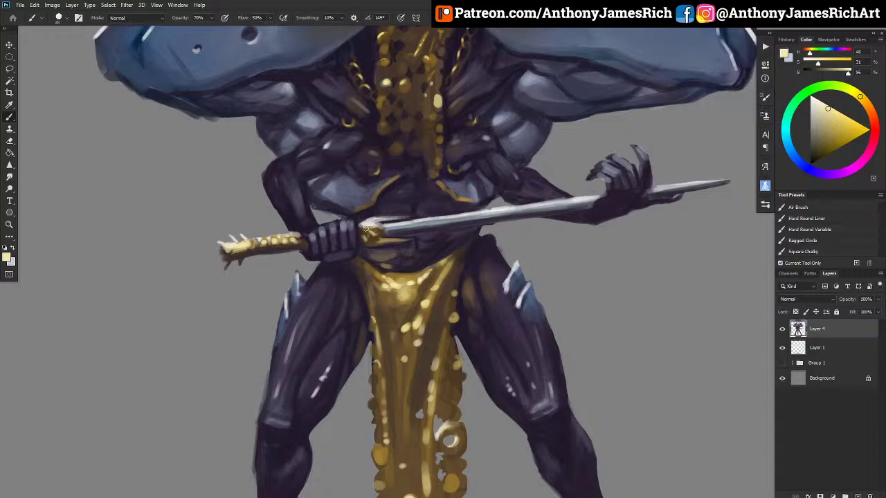
{"action": "left_click_drag", "start_coordinate": [366, 229], "coordinate": [381, 235]}
{"action": "key", "text": "bracketleft"}
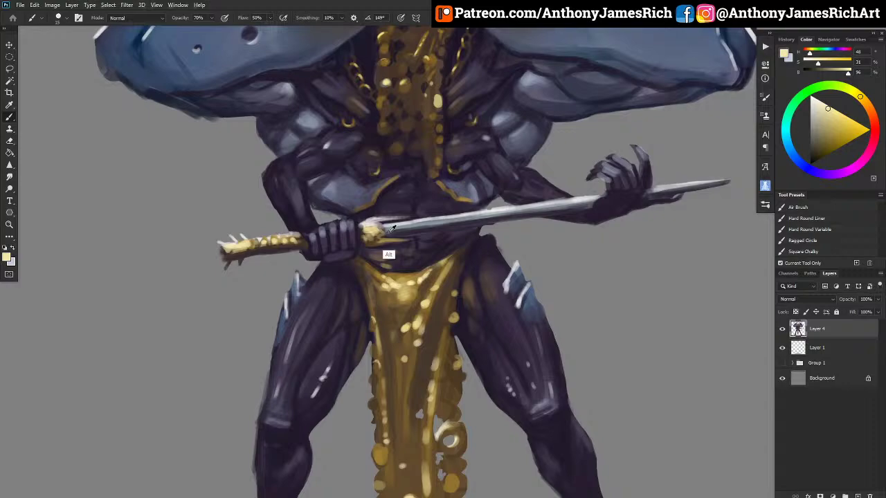
Reshape the blade's lower edge with nicks from the guard to mid-blade, using sampled dark purple and grey-blue.
{"action": "left_click", "coordinate": [390, 229], "text": "alt"}
{"action": "left_click", "coordinate": [420, 221], "text": "alt"}
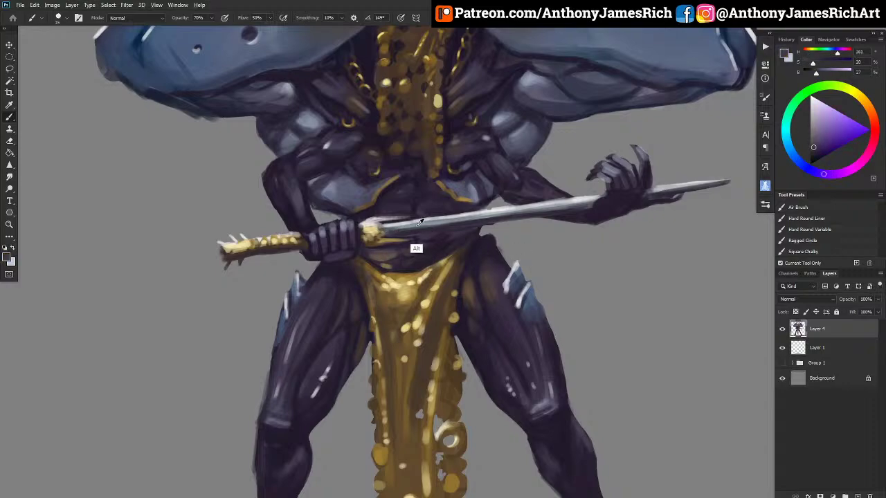
{"action": "left_click", "coordinate": [418, 225], "text": "alt"}
{"action": "left_click_drag", "start_coordinate": [390, 231], "coordinate": [515, 214]}
{"action": "key", "text": "bracketleft"}
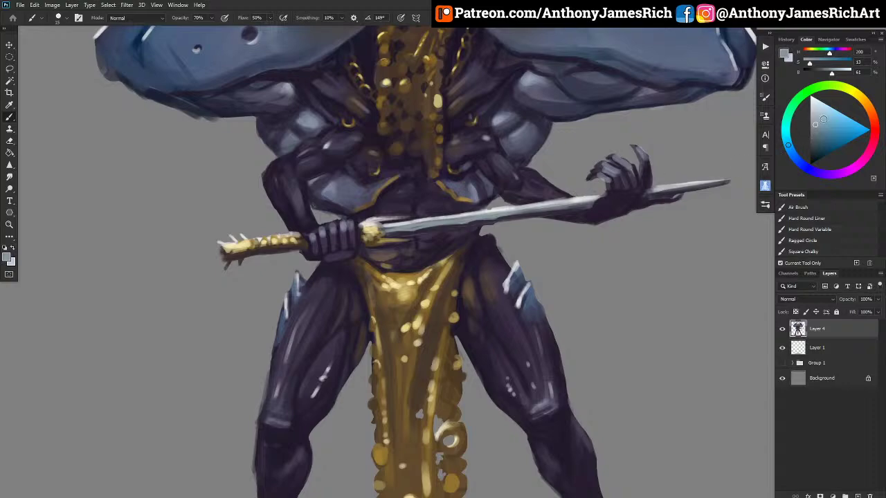
Trace thin white highlights along the nicked lower edge of the blade as far as the tip, using a smaller brush.
{"action": "key", "text": "x"}
{"action": "key", "text": "["}
{"action": "key", "text": "["}
{"action": "key", "text": "["}
{"action": "mouse_move", "coordinate": [505, 218]}
{"action": "left_mouse_down"}
{"action": "mouse_move", "coordinate": [493, 220]}
{"action": "mouse_move", "coordinate": [523, 213]}
{"action": "left_mouse_up"}
{"action": "mouse_move", "coordinate": [472, 221]}
{"action": "left_mouse_down"}
{"action": "mouse_move", "coordinate": [425, 227]}
{"action": "mouse_move", "coordinate": [417, 229]}
{"action": "left_mouse_up"}
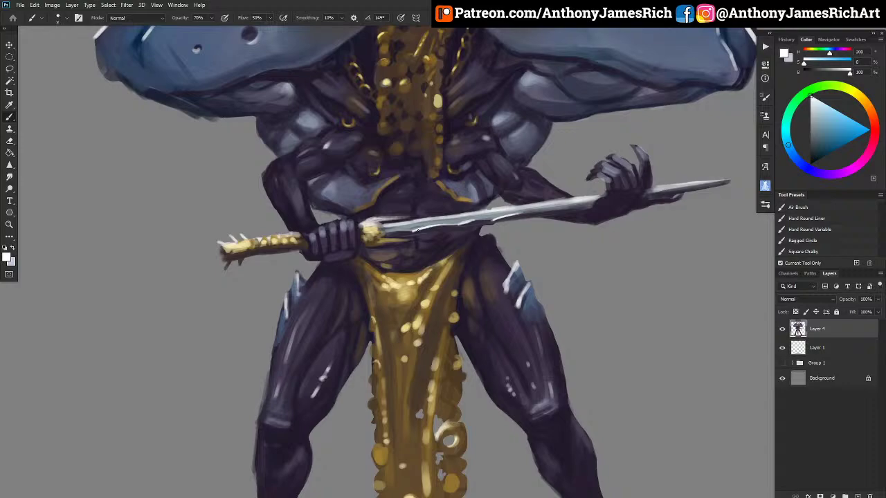
{"action": "left_click_drag", "start_coordinate": [549, 212], "coordinate": [598, 201]}
{"action": "left_click_drag", "start_coordinate": [654, 193], "coordinate": [672, 191]}
{"action": "left_click_drag", "start_coordinate": [672, 191], "coordinate": [728, 182]}
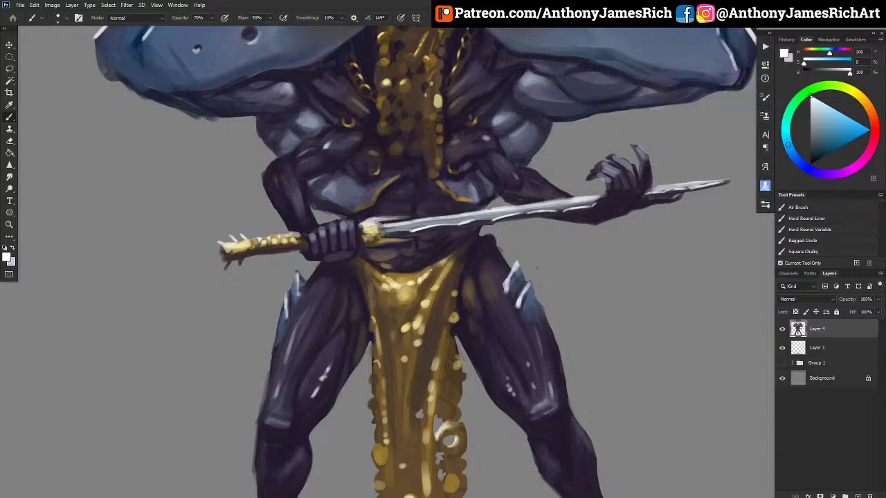
Paint a thin dark line along the blade from the guard towards the far hand, using sampled blade greys and dark purple.
{"action": "left_click", "coordinate": [411, 228], "text": "alt"}
{"action": "left_click", "coordinate": [402, 225], "text": "alt"}
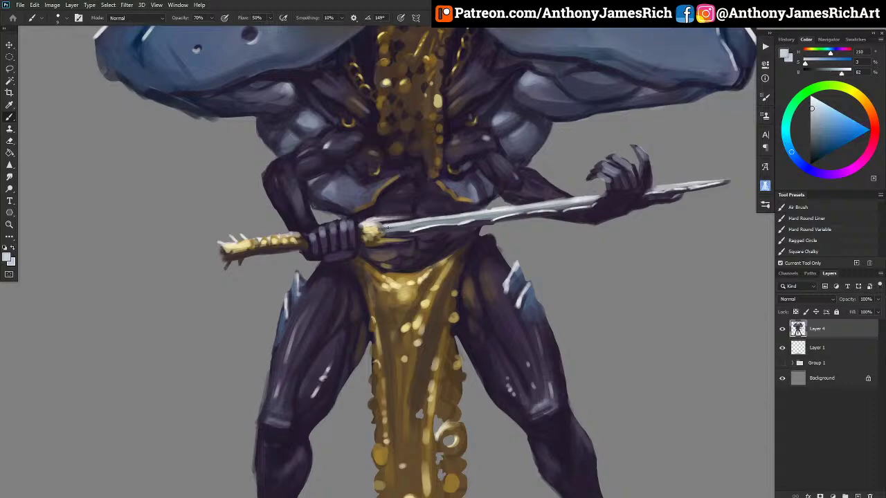
{"action": "left_click", "coordinate": [396, 233], "text": "alt"}
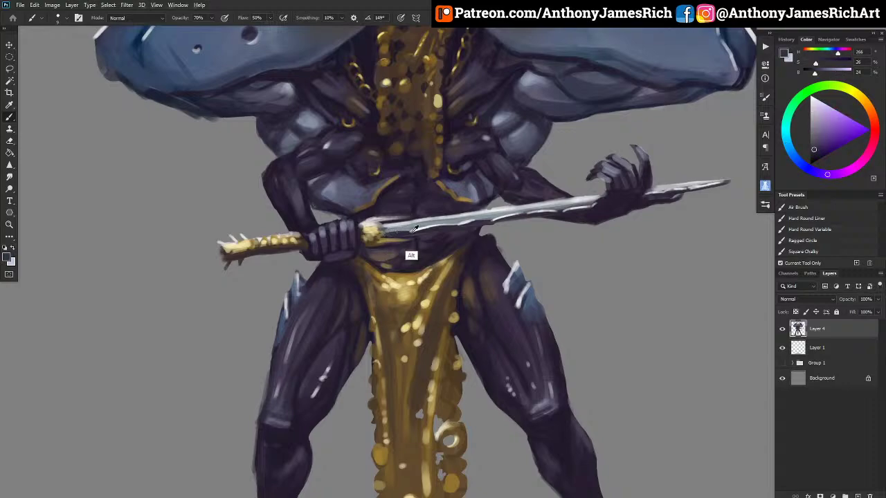
{"action": "left_click", "coordinate": [414, 229], "text": "alt"}
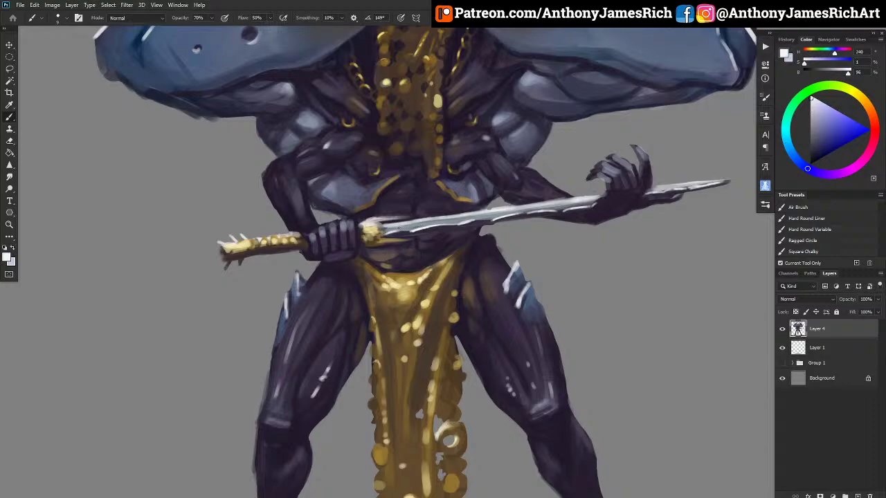
{"action": "left_click", "coordinate": [410, 231], "text": "alt"}
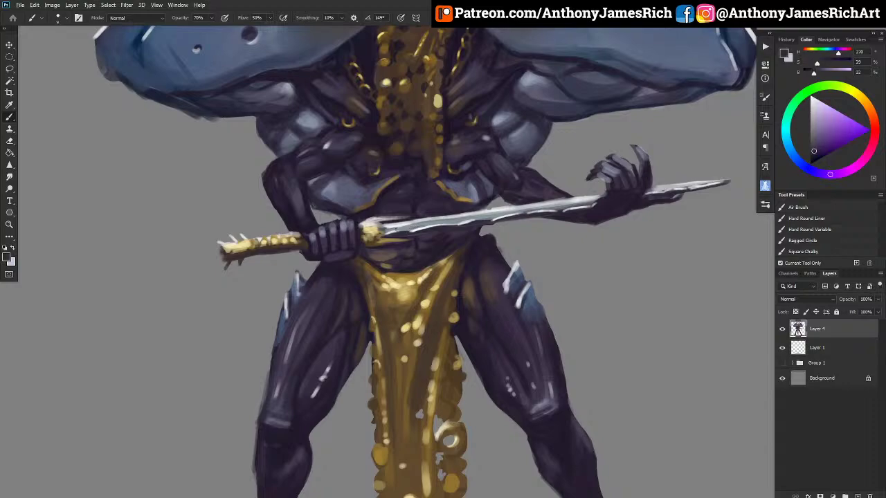
{"action": "mouse_move", "coordinate": [395, 227]}
{"action": "left_mouse_down"}
{"action": "mouse_move", "coordinate": [598, 199]}
{"action": "mouse_move", "coordinate": [597, 219]}
{"action": "mouse_move", "coordinate": [591, 211]}
{"action": "left_mouse_up"}
Shade the wrist and forearm behind the blade's far end with sampled dark purples and a much larger brush.
{"action": "left_click", "coordinate": [609, 200], "text": "alt"}
{"action": "key", "text": "bracketright"}
{"action": "key", "text": "bracketright"}
{"action": "key", "text": "bracketright"}
{"action": "key", "text": "bracketright"}
{"action": "key", "text": "bracketright"}
{"action": "key", "text": "bracketright"}
{"action": "key", "text": "bracketright"}
{"action": "left_click", "coordinate": [609, 216], "text": "alt"}
{"action": "key", "text": "bracketright"}
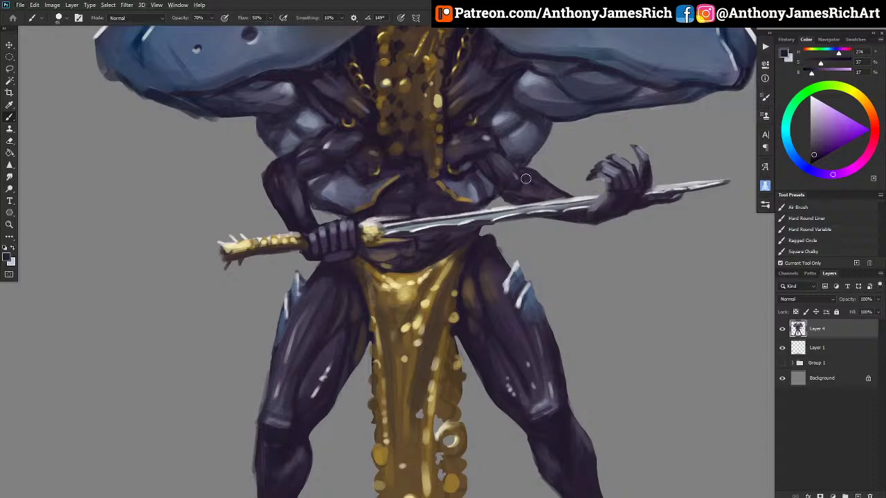
Refine the bent arm holding the grip, lightening the elbow with sampled purple and sharpening its outline with darker tones.
{"action": "left_click", "coordinate": [296, 223], "text": "alt"}
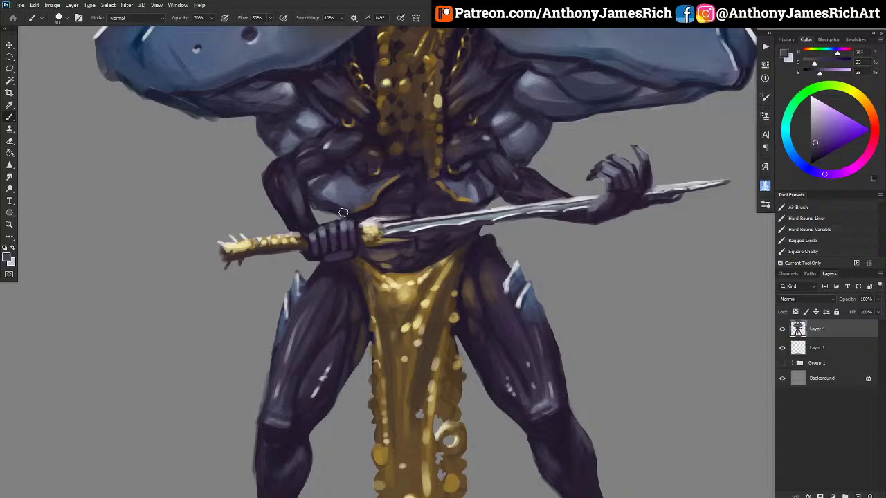
{"action": "mouse_move", "coordinate": [288, 174]}
{"action": "left_mouse_down"}
{"action": "mouse_move", "coordinate": [299, 210]}
{"action": "mouse_move", "coordinate": [290, 160]}
{"action": "mouse_move", "coordinate": [274, 180]}
{"action": "left_mouse_up"}
{"action": "key", "text": "bracketleft"}
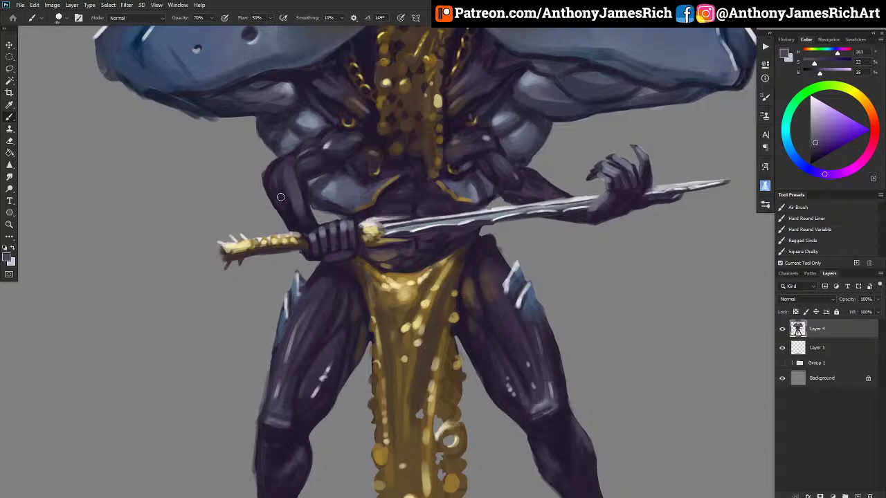
{"action": "left_click", "coordinate": [273, 167], "text": "alt"}
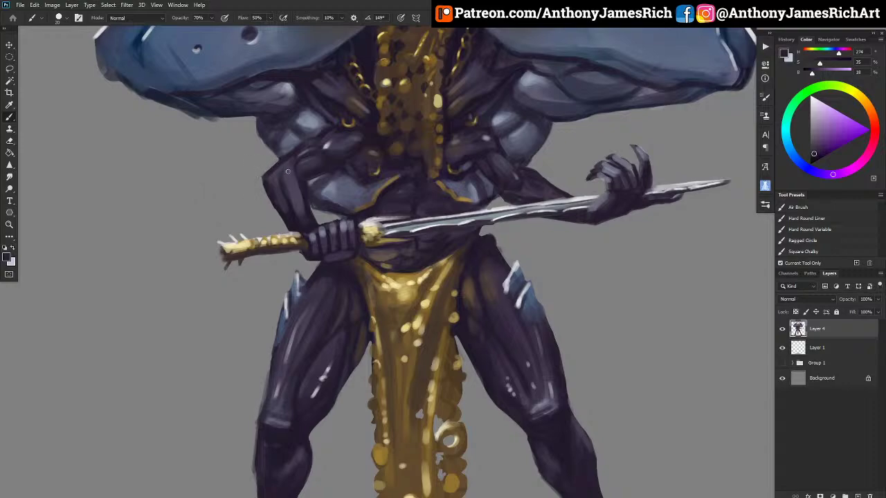
{"action": "left_click", "coordinate": [320, 222], "text": "alt"}
{"action": "key", "text": "bracketright"}
{"action": "key", "text": "bracketright"}
{"action": "left_click_drag", "start_coordinate": [263, 141], "coordinate": [277, 159]}
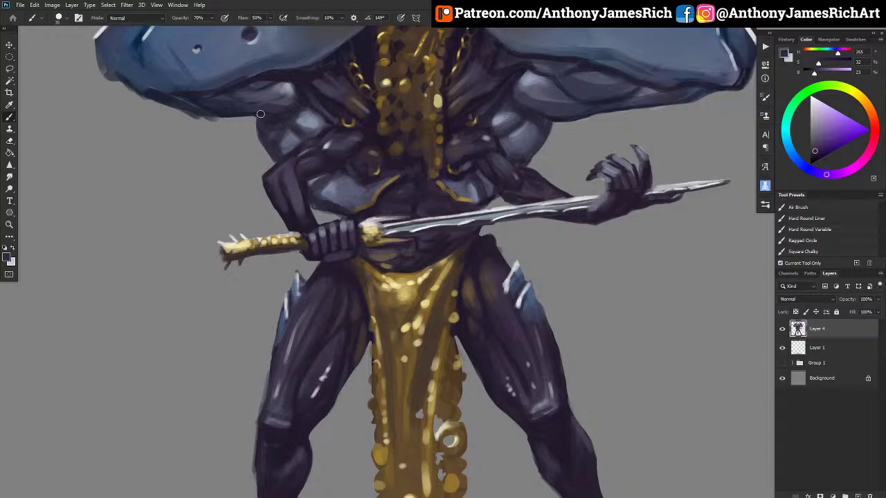
Shade the lower legs and ankles of both legs with sampled purples, enlarging the brush as needed.
{"action": "key", "text": "ctrl+0"}
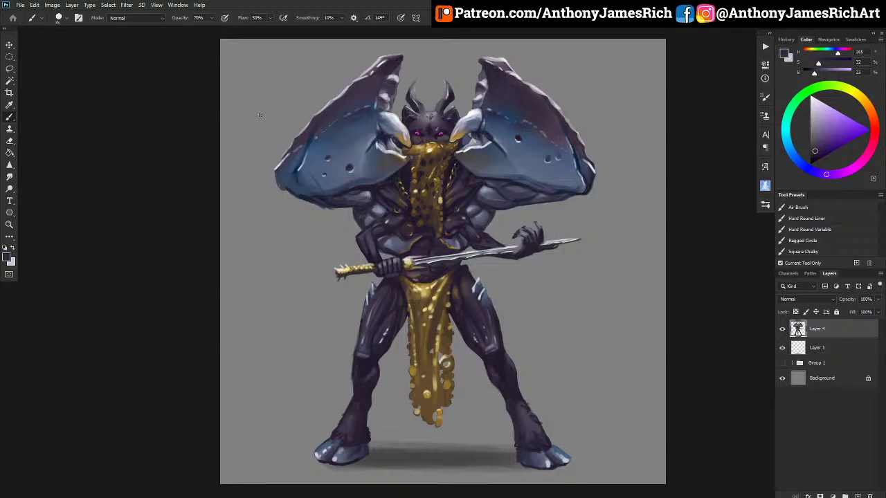
{"action": "left_click", "coordinate": [366, 375], "text": "alt"}
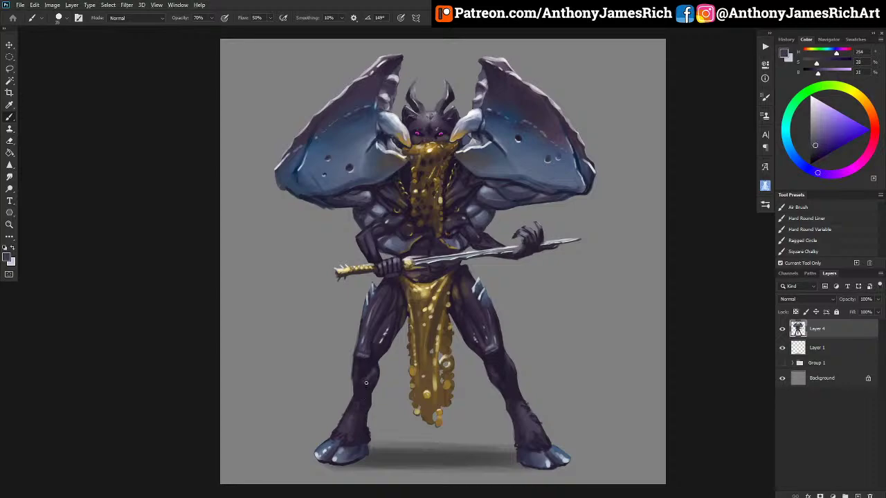
{"action": "left_click", "coordinate": [367, 395], "text": "alt"}
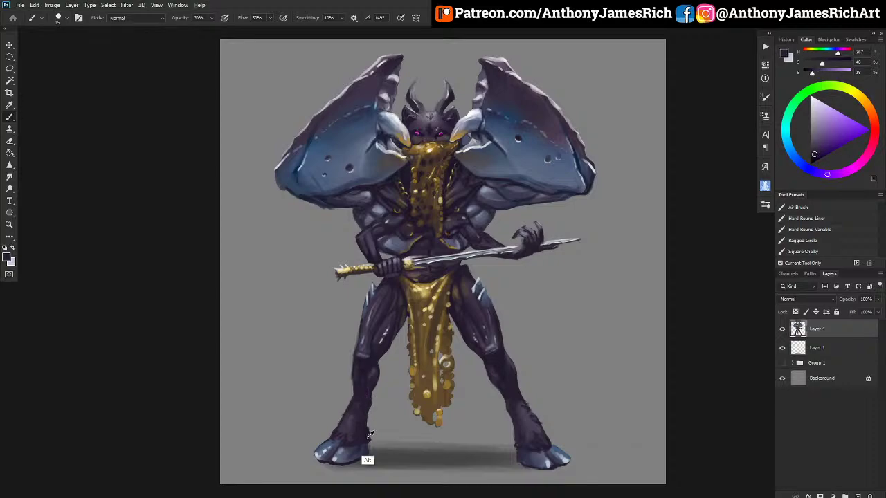
{"action": "left_click", "coordinate": [367, 396], "text": "alt"}
{"action": "left_click", "coordinate": [508, 408], "text": "alt"}
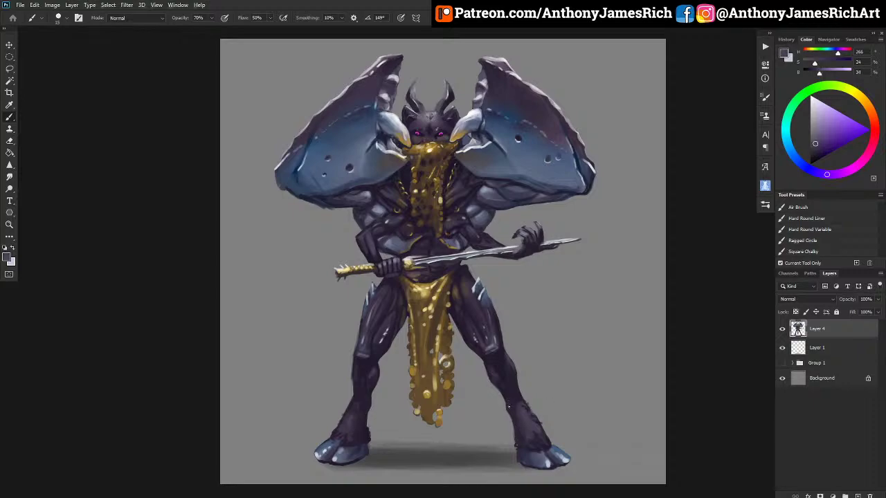
{"action": "key", "text": "bracketright"}
{"action": "key", "text": "bracketright"}
{"action": "key", "text": "bracketright"}
{"action": "key", "text": "bracketright"}
{"action": "left_click", "coordinate": [370, 423], "text": "alt"}
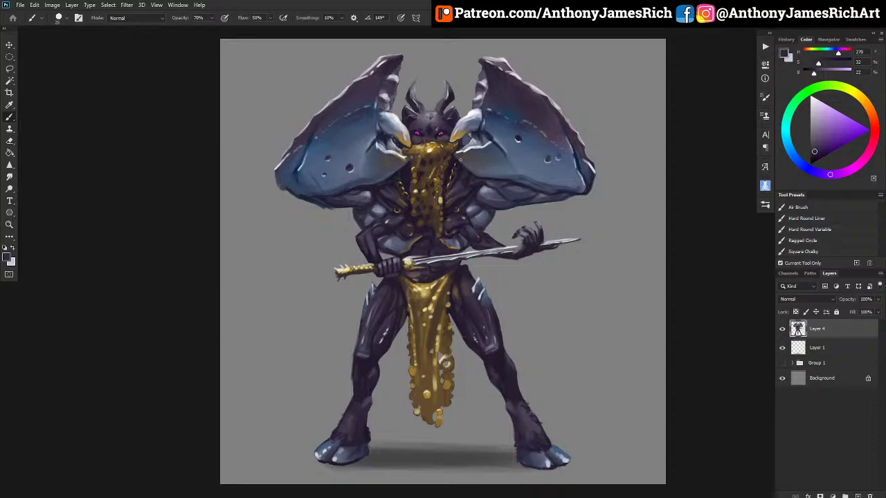
Switch to the Streaky brush and rework the dark shading of the head with sampled dark purples.
{"action": "left_click", "coordinate": [765, 204]}
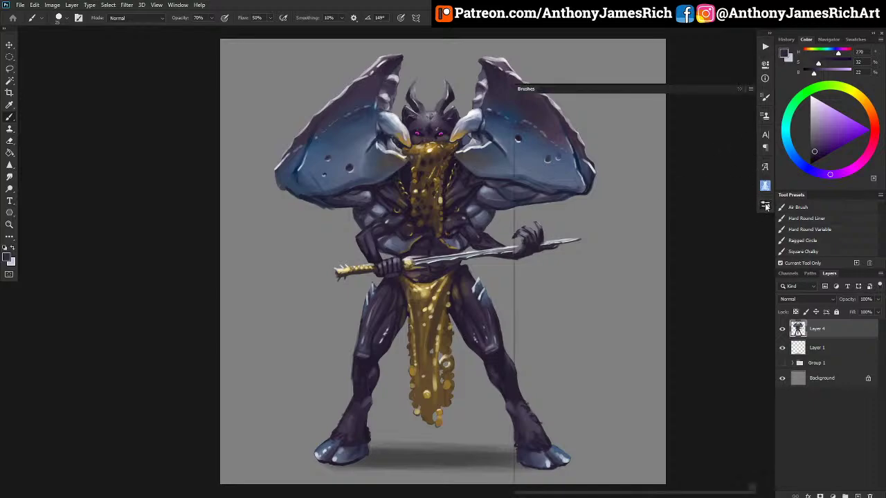
{"action": "left_click", "coordinate": [702, 154]}
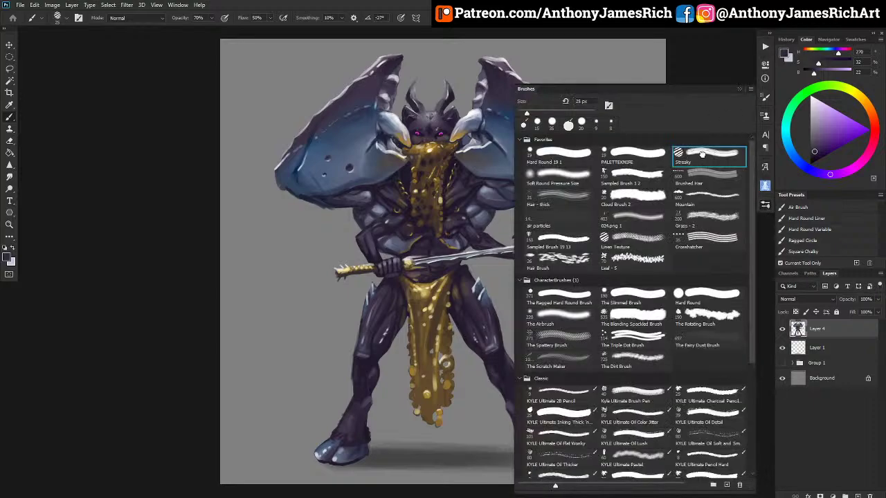
{"action": "left_click", "coordinate": [739, 88]}
{"action": "left_click", "coordinate": [410, 125], "text": "alt"}
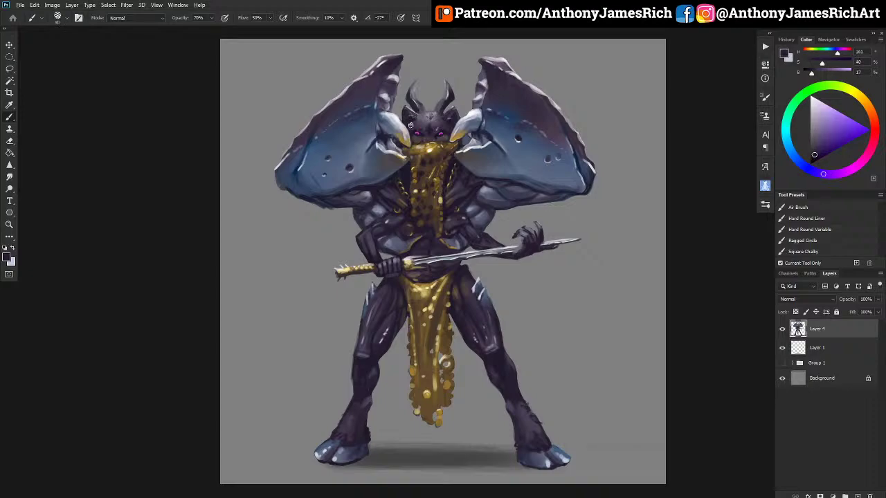
{"action": "left_click", "coordinate": [430, 128], "text": "alt"}
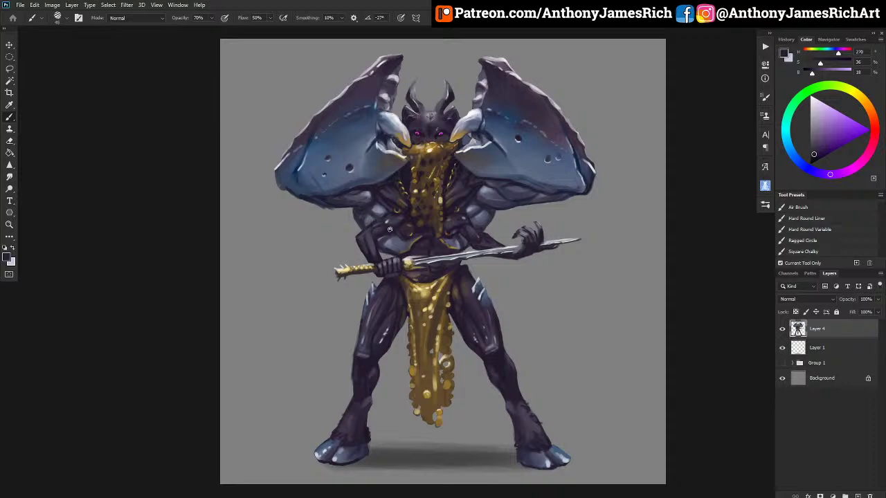
Switch to the PALETTEKNIFE brush and touch up the upper wing with its sampled muted purple.
{"action": "left_click", "coordinate": [766, 204]}
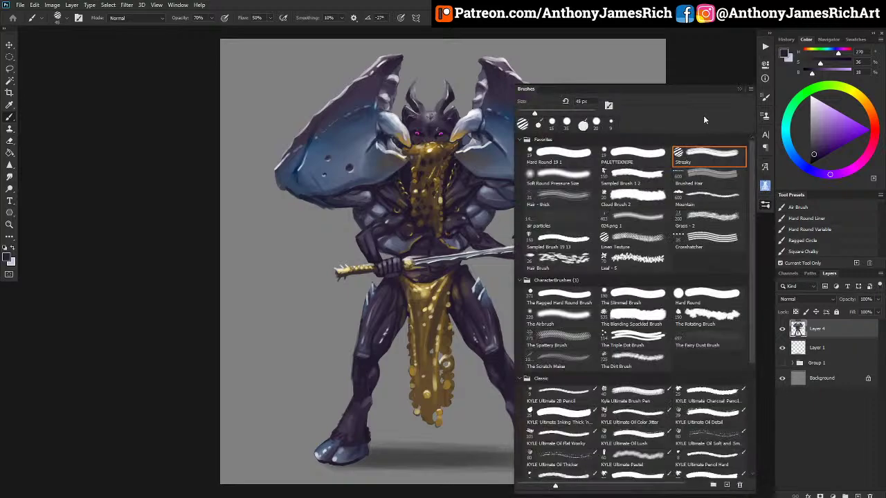
{"action": "left_click", "coordinate": [634, 153]}
{"action": "left_click", "coordinate": [739, 88]}
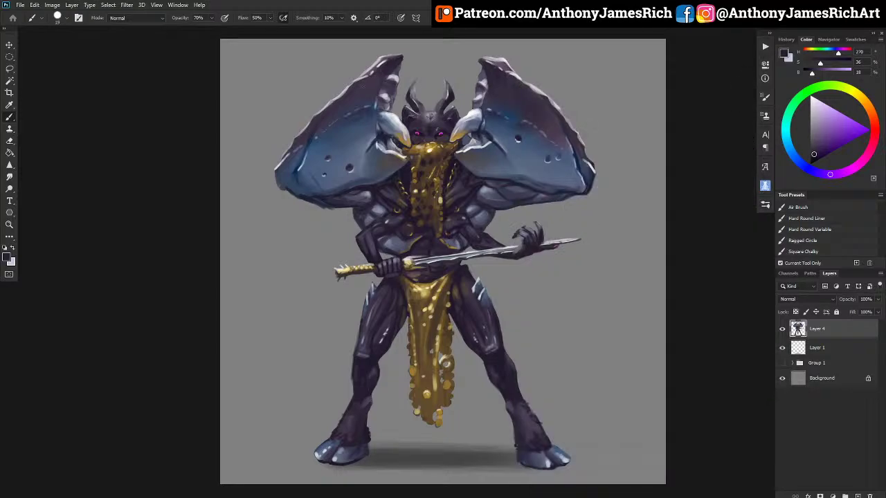
{"action": "left_click", "coordinate": [358, 119], "text": "alt"}
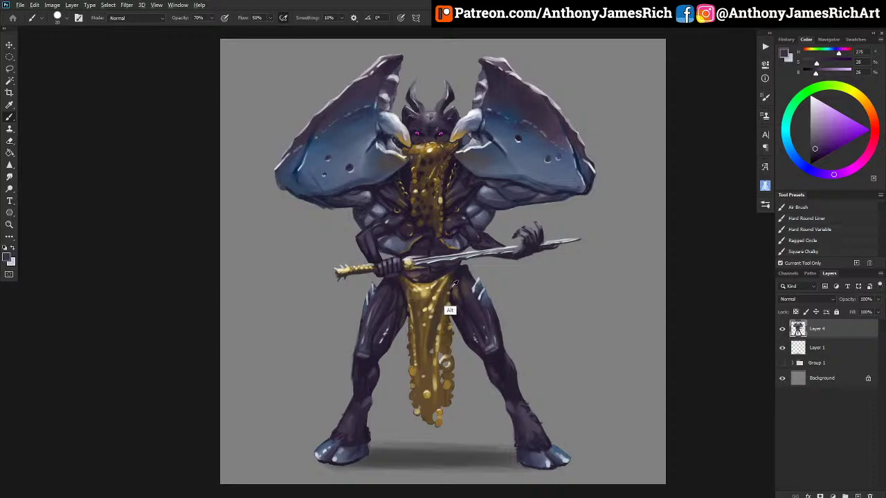
Cut small dark purple gaps into the edges of the gold scarf and loincloth with a small brush at 100% opacity.
{"action": "left_click", "coordinate": [450, 311], "text": "alt"}
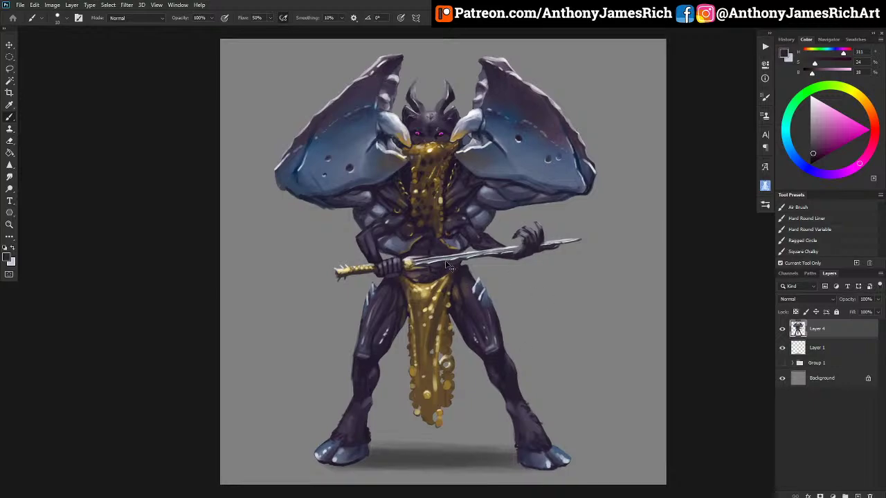
{"action": "scroll", "coordinate": [446, 261], "scroll_direction": "up", "scroll_amount": 5}
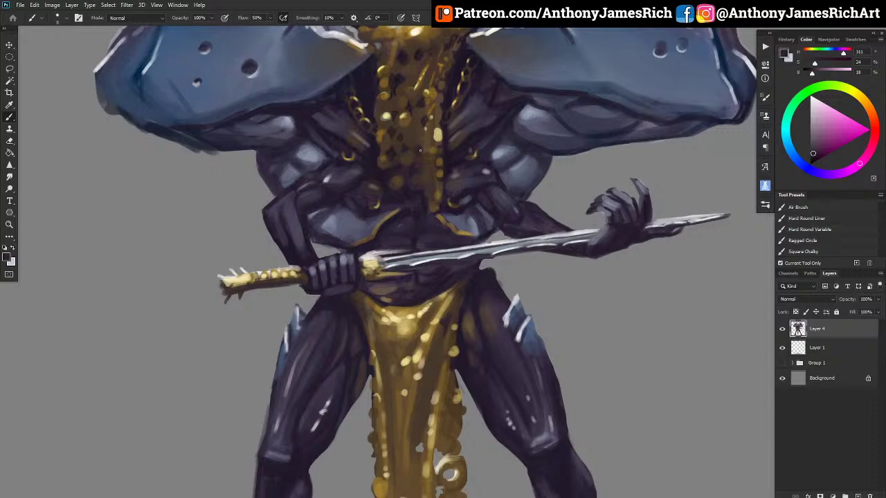
{"action": "left_click", "coordinate": [445, 71], "text": "alt"}
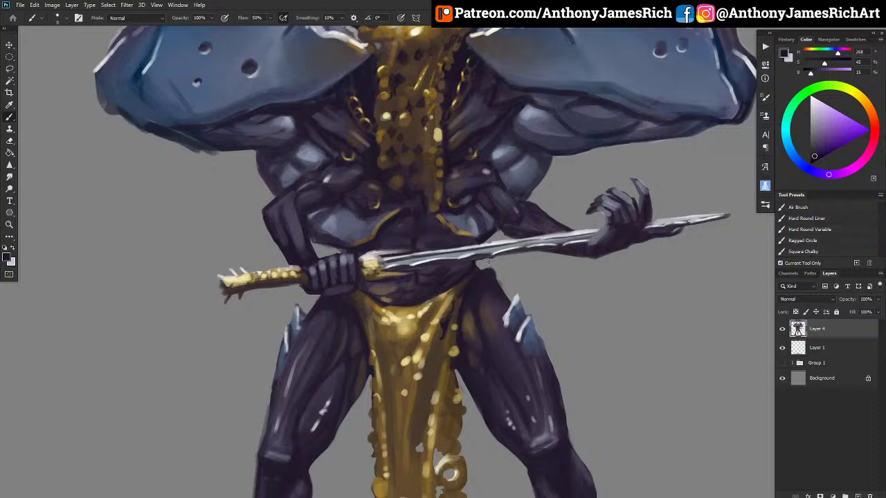
Paint a thin gold strap from the loincloth's corner up to the hip, with pale yellow highlights and dark breaks between links.
{"action": "left_click", "coordinate": [394, 326], "text": "alt"}
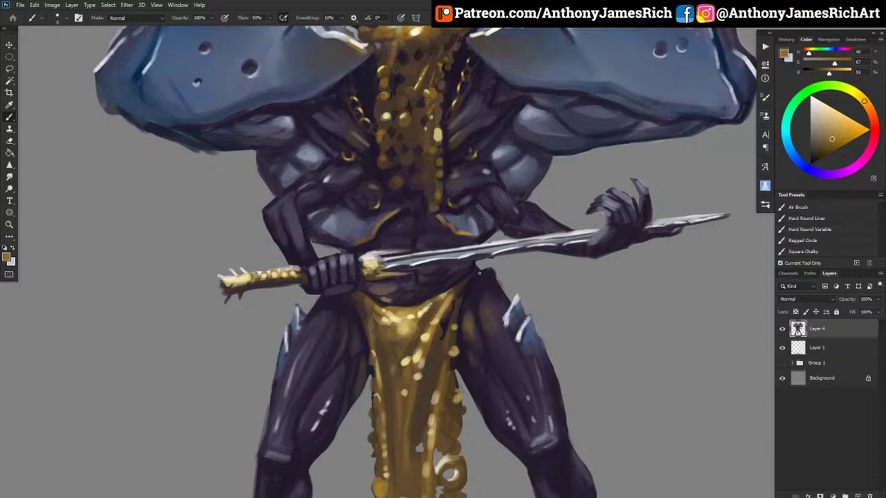
{"action": "left_click", "coordinate": [443, 310], "text": "alt"}
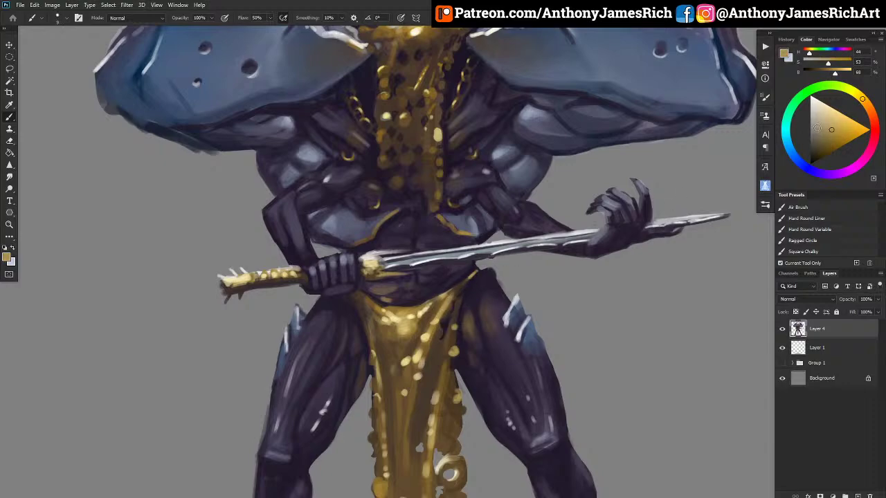
{"action": "left_click", "coordinate": [821, 101]}
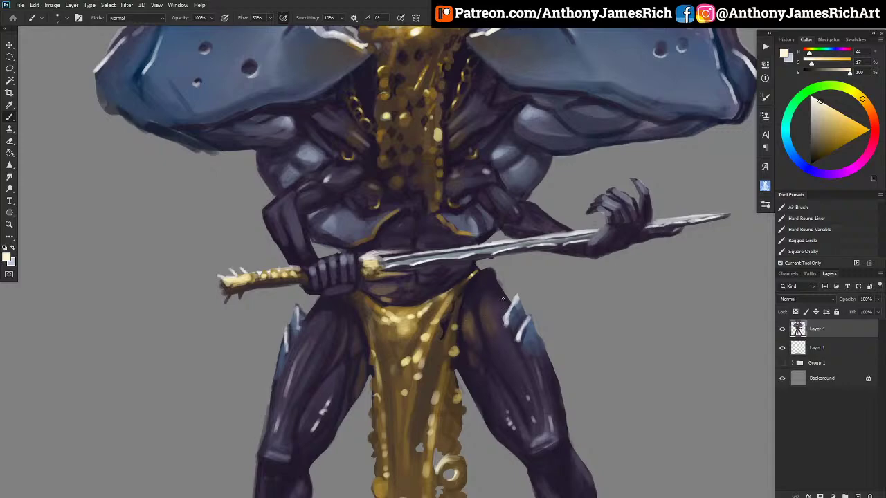
{"action": "left_click", "coordinate": [457, 307], "text": "alt"}
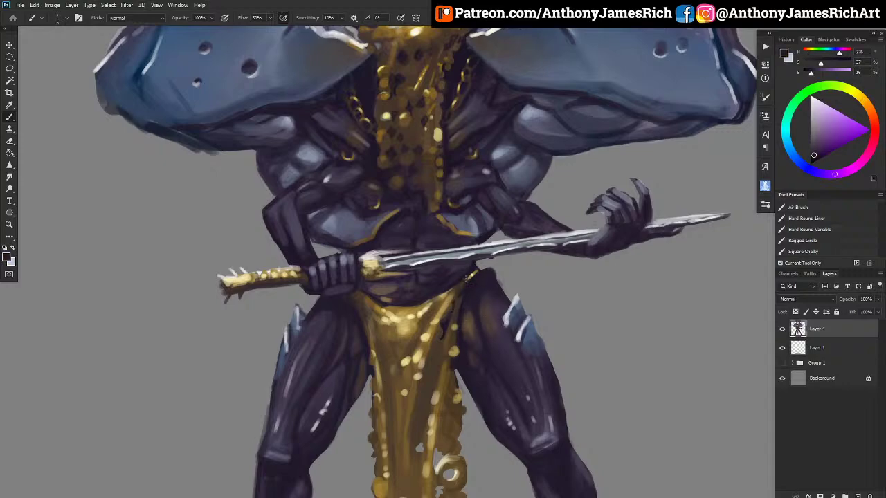
{"action": "left_click", "coordinate": [467, 278]}
{"action": "left_click", "coordinate": [472, 275]}
{"action": "left_click", "coordinate": [475, 271]}
Dab dark purple notches along the loincloth's opposite upper edge and beside its waist corner.
{"action": "key", "text": "]"}
{"action": "left_click", "coordinate": [467, 313], "text": "alt"}
{"action": "left_click_drag", "start_coordinate": [374, 329], "coordinate": [371, 336]}
{"action": "left_click_drag", "start_coordinate": [357, 306], "coordinate": [361, 316]}
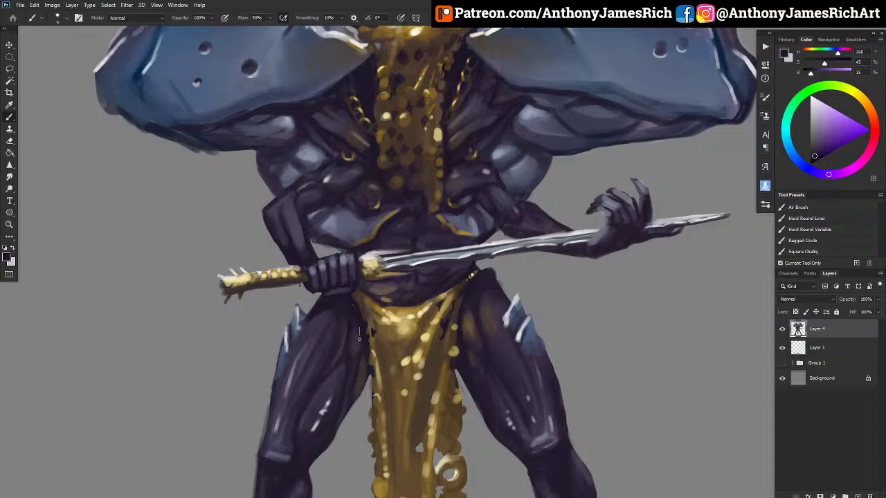
Draw dark muscle lines down both inner thighs beside the loincloth with a small brush.
{"action": "key", "text": "bracketright"}
{"action": "key", "text": "bracketright"}
{"action": "key", "text": "bracketright"}
{"action": "key", "text": "bracketright"}
{"action": "key", "text": "bracketleft"}
{"action": "key", "text": "bracketleft"}
{"action": "key", "text": "bracketleft"}
{"action": "key", "text": "bracketleft"}
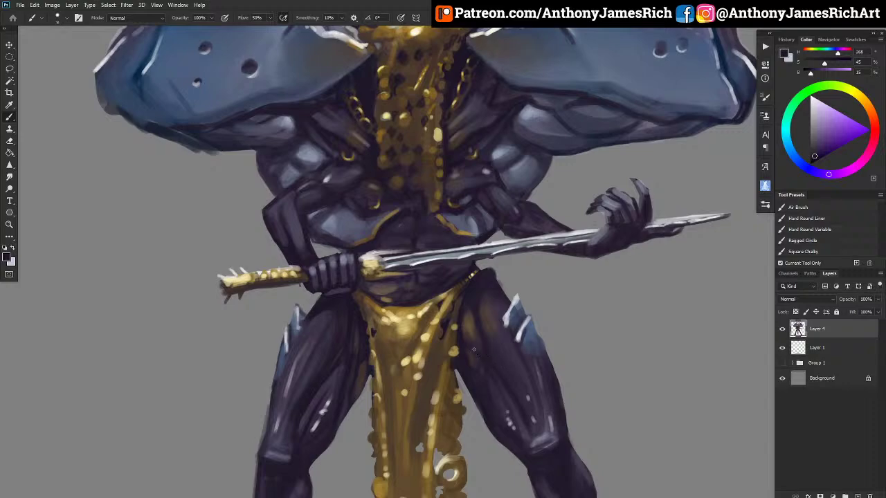
{"action": "left_click_drag", "start_coordinate": [475, 333], "coordinate": [476, 377]}
{"action": "left_click_drag", "start_coordinate": [465, 326], "coordinate": [471, 336]}
Touch up the lower belly with sampled muted brown, and extend the dark purple notches down the loincloth's edge.
{"action": "key", "text": "bracketright"}
{"action": "left_click", "coordinate": [384, 289], "text": "alt"}
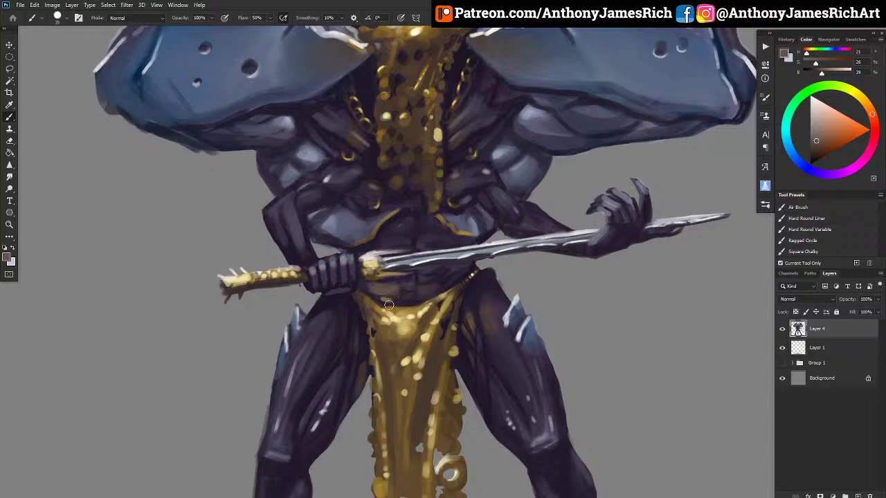
{"action": "left_click", "coordinate": [445, 345], "text": "alt"}
{"action": "key", "text": "bracketleft"}
{"action": "key", "text": "bracketleft"}
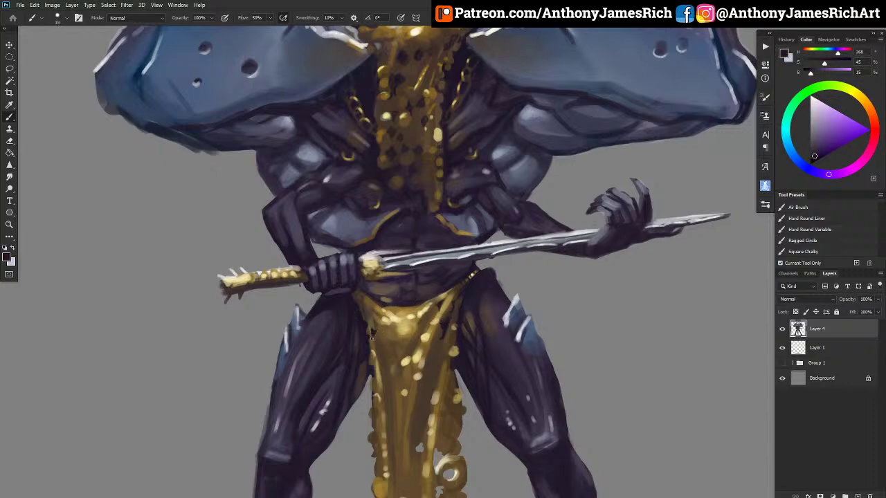
{"action": "left_click_drag", "start_coordinate": [376, 341], "coordinate": [376, 351]}
Touch up the loincloth's upper edge beside the inner thigh with sampled muted browns at varying brush sizes.
{"action": "left_click", "coordinate": [374, 362], "text": "alt"}
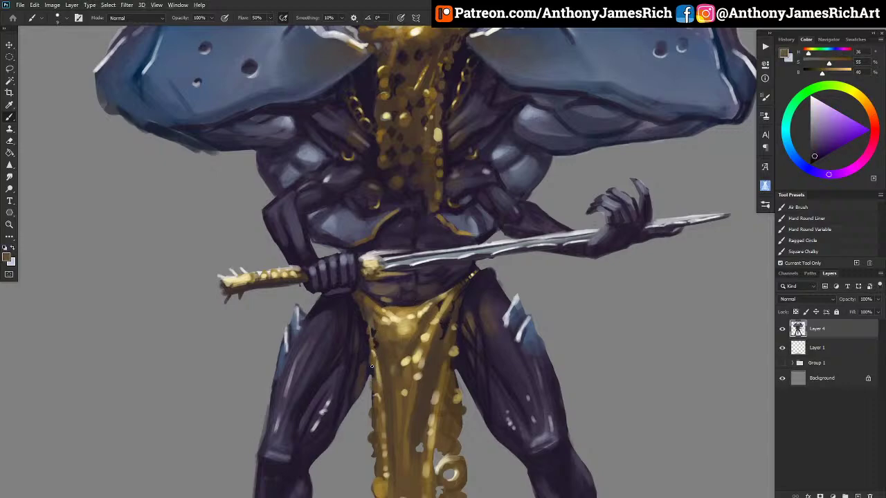
{"action": "key", "text": "bracketright"}
{"action": "left_click", "coordinate": [430, 371], "text": "alt"}
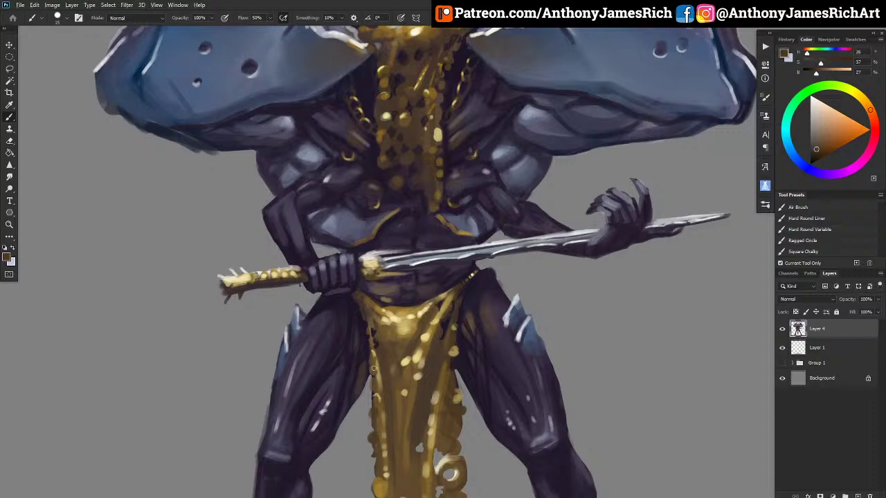
{"action": "left_click", "coordinate": [434, 49], "text": "alt"}
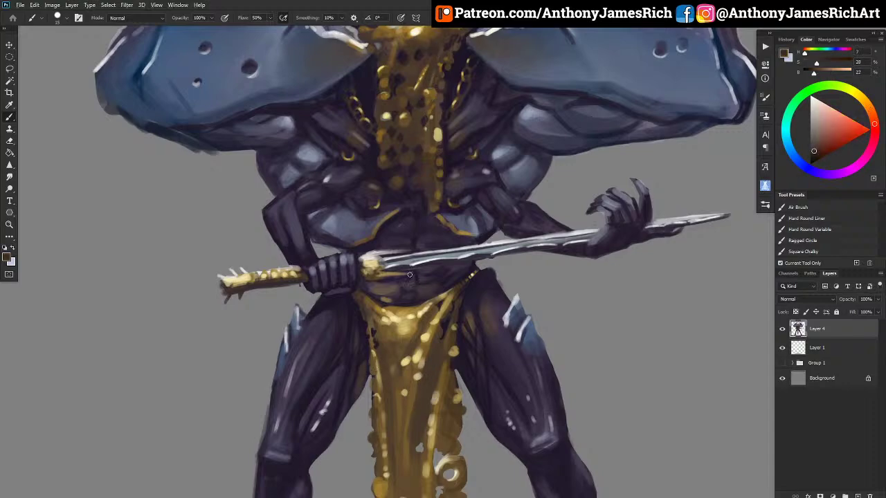
{"action": "left_click", "coordinate": [419, 104], "text": "alt"}
{"action": "key", "text": "bracketright"}
{"action": "key", "text": "bracketright"}
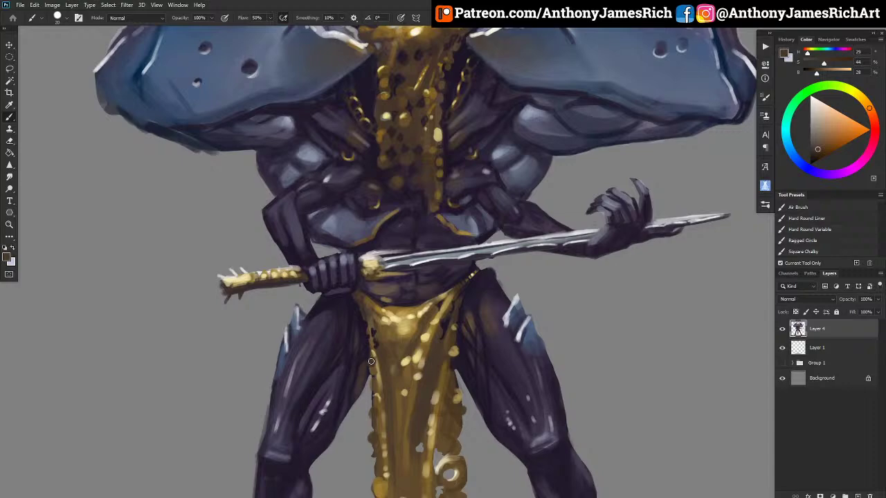
{"action": "key", "text": "bracketleft"}
{"action": "key", "text": "bracketleft"}
{"action": "key", "text": "bracketright"}
{"action": "left_click", "coordinate": [369, 342]}
Paint small dark purple breaks across both gold waist straps of the loincloth, and retouch the straps with sampled gold.
{"action": "key", "text": "bracketleft"}
{"action": "key", "text": "bracketleft"}
{"action": "key", "text": "bracketright"}
{"action": "key", "text": "bracketleft"}
{"action": "left_click", "coordinate": [448, 309], "text": "alt"}
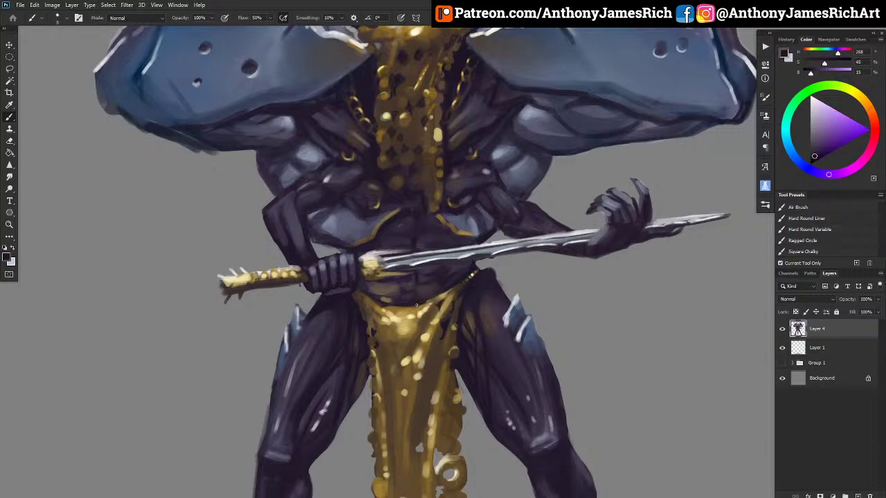
{"action": "left_click_drag", "start_coordinate": [436, 297], "coordinate": [452, 296]}
{"action": "mouse_move", "coordinate": [378, 312]}
{"action": "left_mouse_down"}
{"action": "mouse_move", "coordinate": [369, 303]}
{"action": "mouse_move", "coordinate": [374, 308]}
{"action": "left_mouse_up"}
{"action": "left_click", "coordinate": [403, 337], "text": "alt"}
{"action": "left_click_drag", "start_coordinate": [376, 308], "coordinate": [369, 306]}
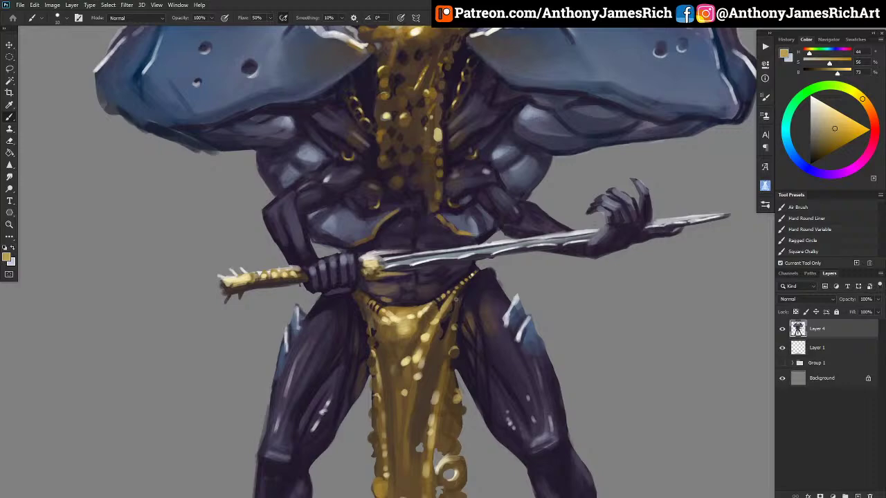
Paint a small gold bead with dark purple accents just inside the loincloth's upper side edge.
{"action": "scroll", "coordinate": [423, 384], "scroll_direction": "down", "scroll_amount": 5}
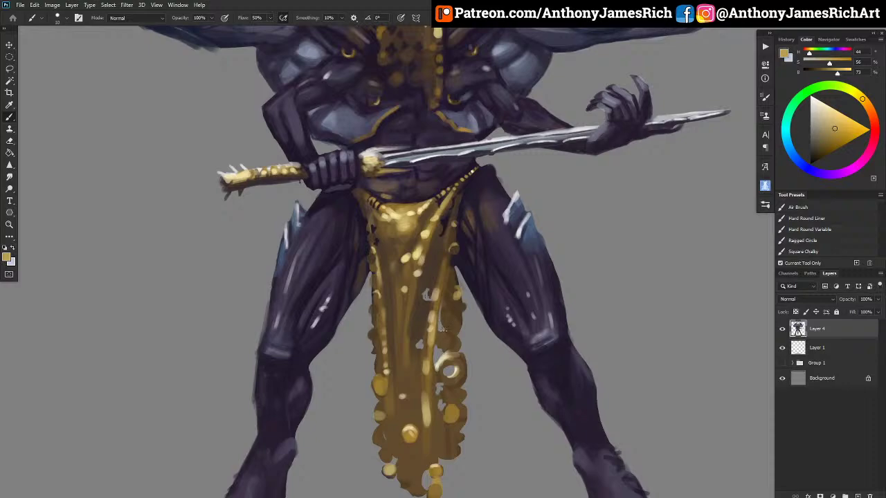
{"action": "left_click", "coordinate": [449, 252], "text": "alt"}
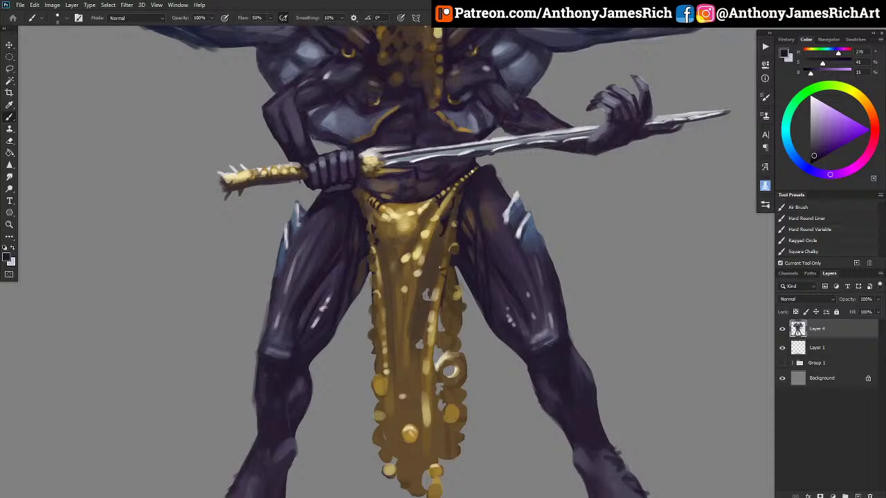
{"action": "left_click", "coordinate": [443, 261], "text": "alt"}
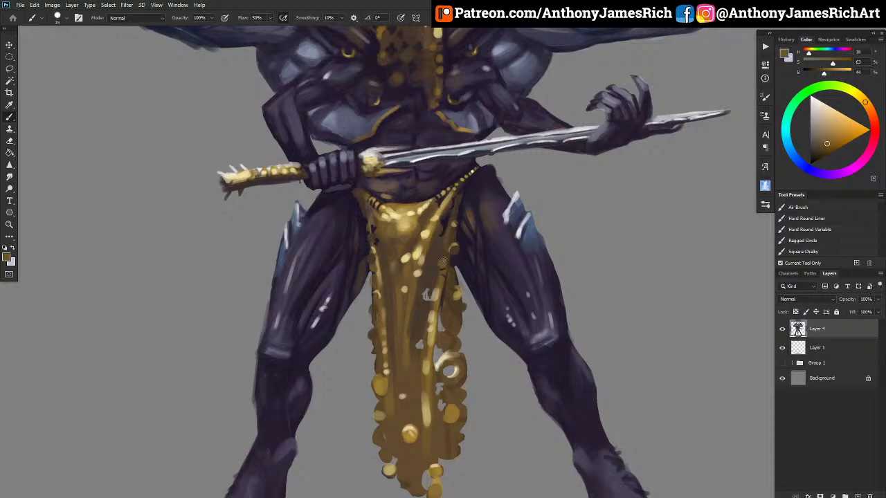
{"action": "left_click", "coordinate": [425, 257], "text": "alt"}
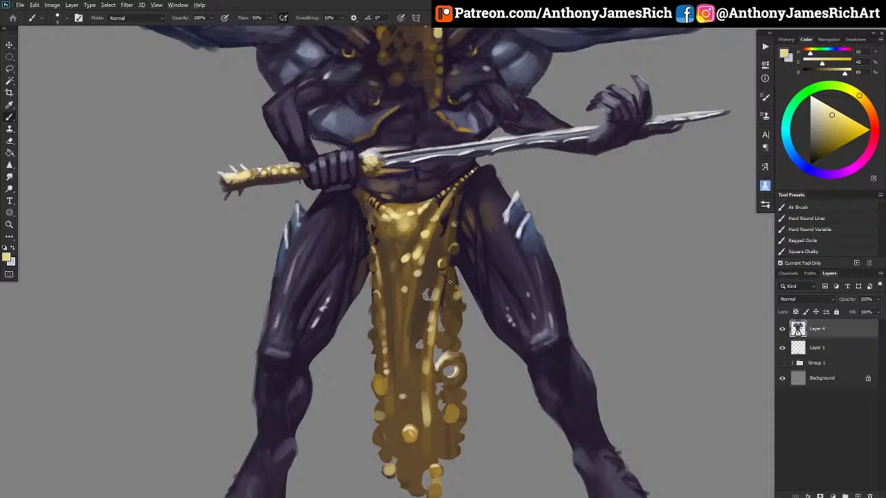
Block in an elongated gold pendant below the new bead, using pale yellow and sampled mid gold.
{"action": "key", "text": "]"}
{"action": "key", "text": "]"}
{"action": "key", "text": "]"}
{"action": "key", "text": "]"}
{"action": "left_click_drag", "start_coordinate": [451, 275], "coordinate": [448, 305]}
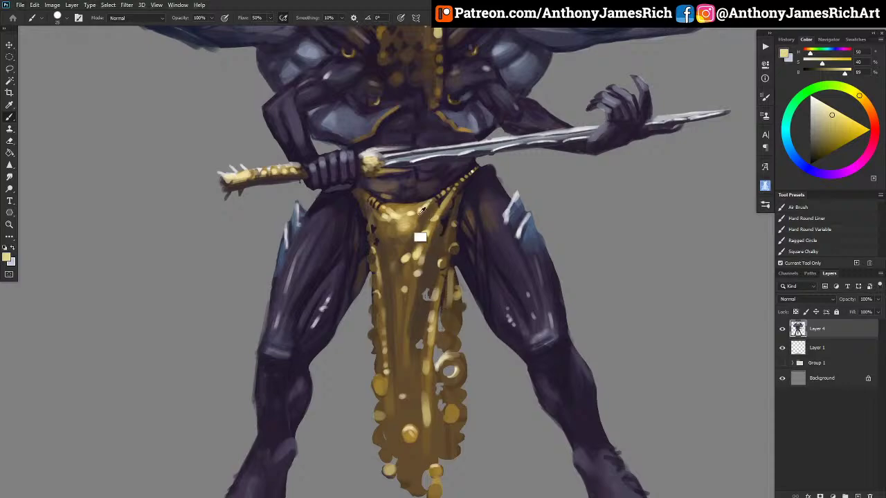
{"action": "left_click", "coordinate": [399, 203], "text": "alt"}
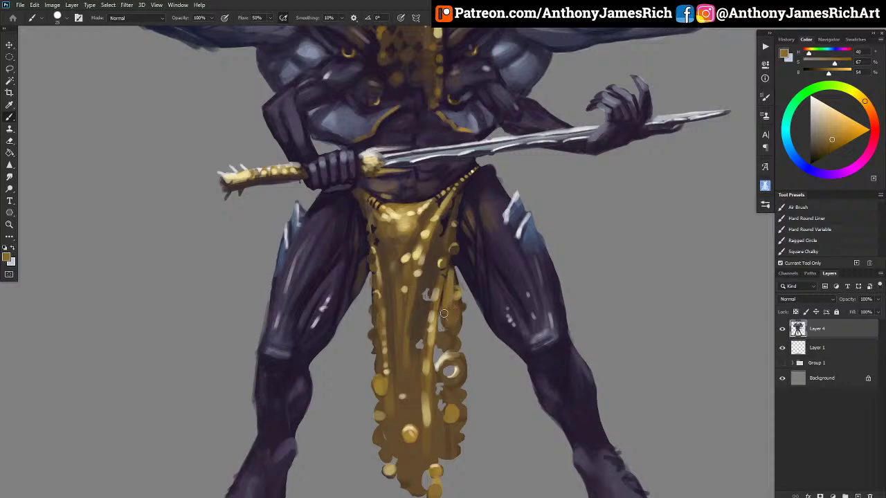
Define the elongated pendant with thin dark brown lines and diagonal pale yellow highlights.
{"action": "left_click", "coordinate": [452, 210], "text": "alt"}
{"action": "left_click", "coordinate": [452, 211], "text": "alt"}
{"action": "left_click", "coordinate": [455, 211], "text": "alt"}
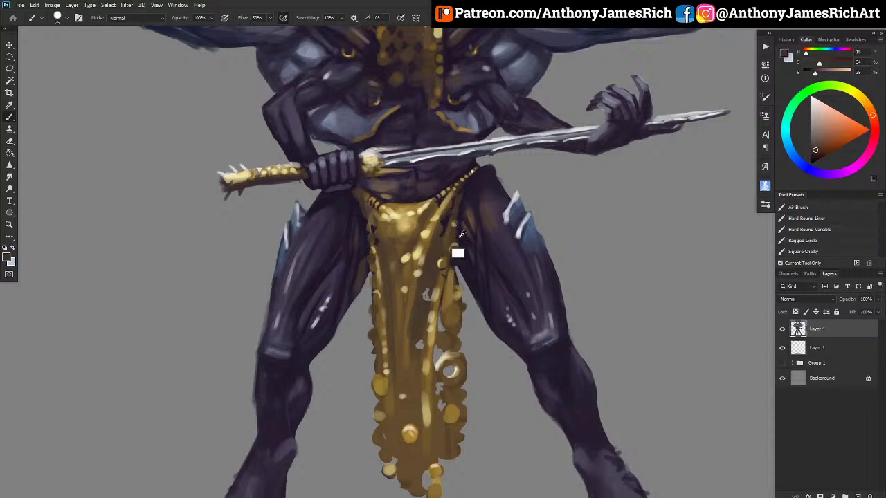
{"action": "key", "text": "bracketleft"}
{"action": "key", "text": "bracketleft"}
{"action": "key", "text": "bracketleft"}
{"action": "key", "text": "bracketleft"}
{"action": "mouse_move", "coordinate": [442, 312]}
{"action": "left_mouse_down"}
{"action": "mouse_move", "coordinate": [461, 297]}
{"action": "mouse_move", "coordinate": [456, 277]}
{"action": "mouse_move", "coordinate": [445, 307]}
{"action": "left_mouse_up"}
{"action": "left_click", "coordinate": [441, 309], "text": "alt"}
{"action": "left_click_drag", "start_coordinate": [455, 273], "coordinate": [447, 291]}
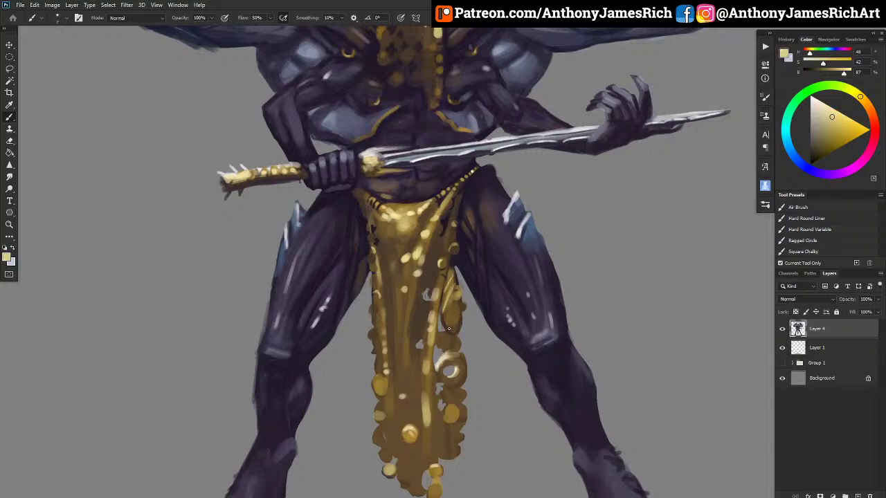
{"action": "left_click_drag", "start_coordinate": [448, 328], "coordinate": [458, 299]}
Add a short diagonal highlight in the loincloth's middle, and paint thin dark brown gaps beside the hanging strands.
{"action": "left_click_drag", "start_coordinate": [420, 327], "coordinate": [412, 336]}
{"action": "left_click", "coordinate": [440, 352], "text": "alt"}
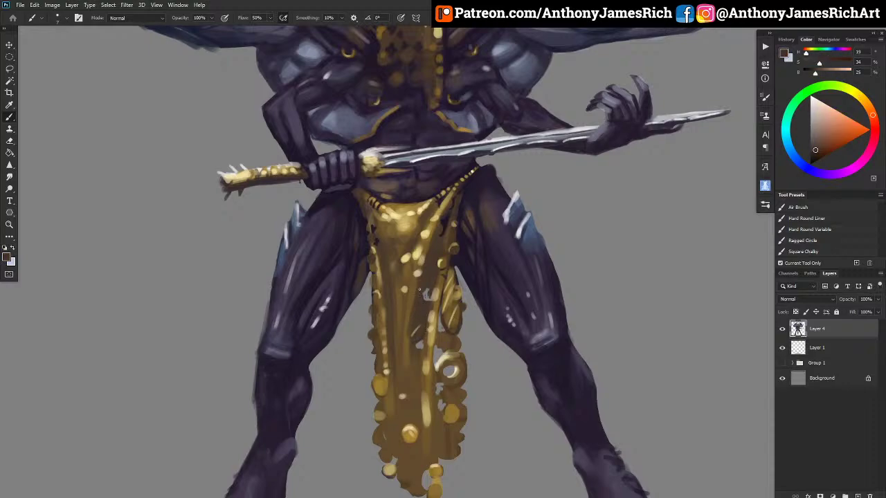
{"action": "mouse_move", "coordinate": [440, 270]}
{"action": "left_mouse_down"}
{"action": "mouse_move", "coordinate": [428, 247]}
{"action": "mouse_move", "coordinate": [442, 243]}
{"action": "mouse_move", "coordinate": [442, 232]}
{"action": "mouse_move", "coordinate": [426, 255]}
{"action": "mouse_move", "coordinate": [431, 216]}
{"action": "left_mouse_up"}
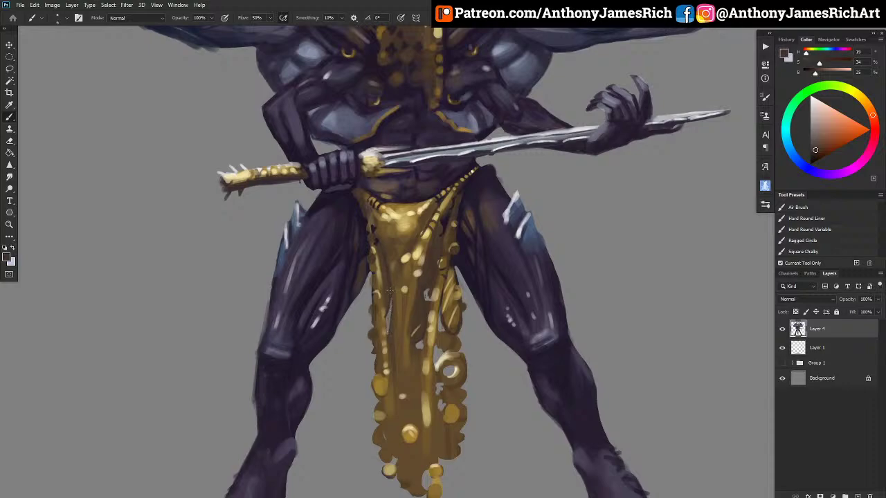
Dab a pale gold disc on the upper front of the loincloth and refine its edge with sampled browns.
{"action": "left_click", "coordinate": [404, 242], "text": "alt"}
{"action": "key", "text": "bracketright"}
{"action": "key", "text": "bracketright"}
{"action": "key", "text": "bracketright"}
{"action": "key", "text": "bracketright"}
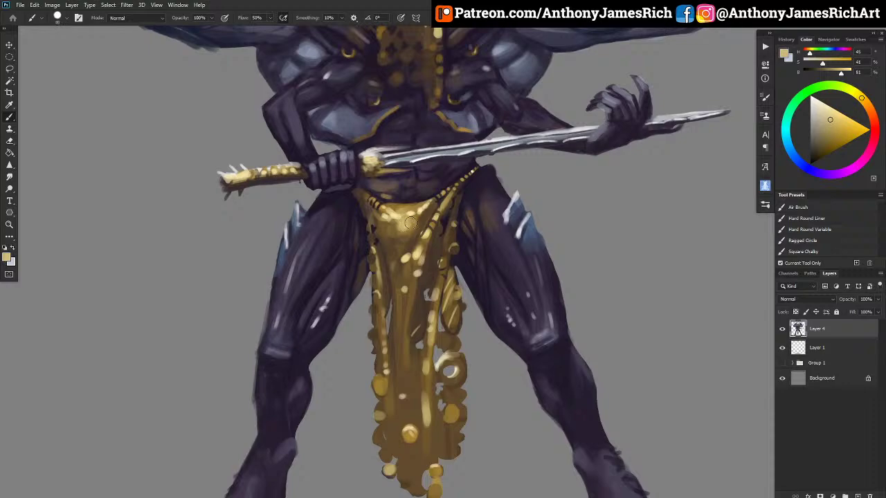
{"action": "left_click_drag", "start_coordinate": [411, 223], "coordinate": [423, 214]}
{"action": "key", "text": "bracketleft"}
{"action": "left_click", "coordinate": [420, 253], "text": "alt"}
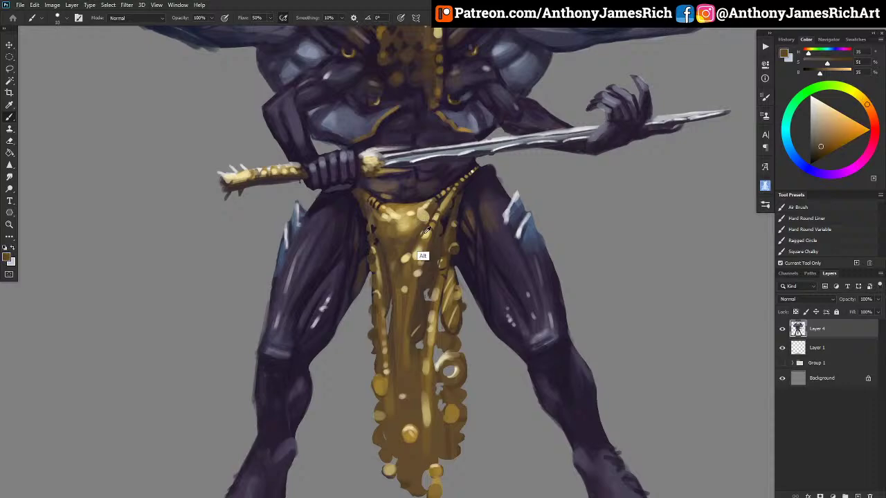
{"action": "key", "text": "bracketleft"}
{"action": "key", "text": "bracketleft"}
{"action": "key", "text": "bracketleft"}
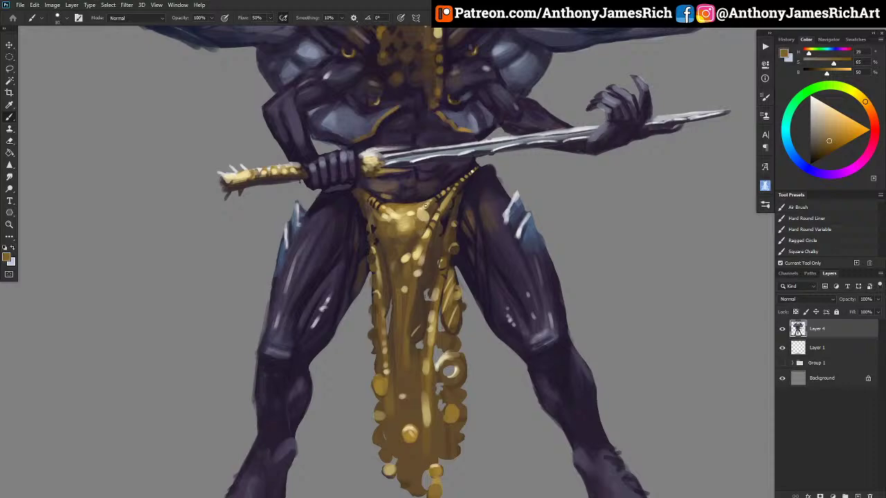
Draw a dark curved line under the loincloth's rounded front, and shade its underside with sampled brown and gold.
{"action": "left_click", "coordinate": [422, 224], "text": "alt"}
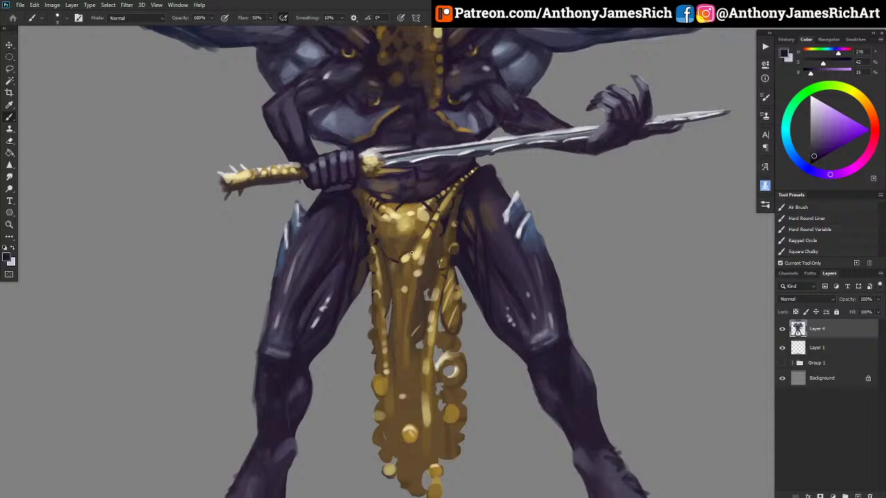
{"action": "left_click", "coordinate": [410, 252], "text": "alt"}
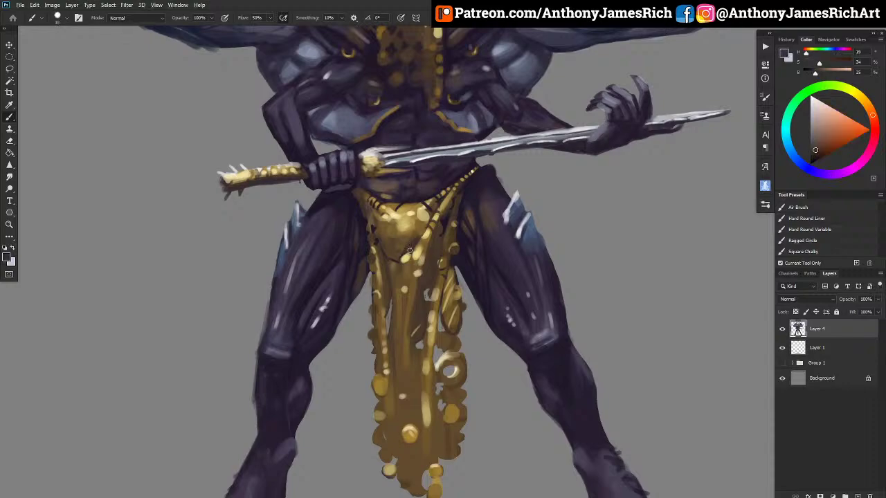
{"action": "key", "text": "["}
{"action": "key", "text": "]"}
{"action": "key", "text": "]"}
{"action": "key", "text": "]"}
{"action": "key", "text": "]"}
{"action": "key", "text": "]"}
{"action": "key", "text": "alt"}
{"action": "left_click", "coordinate": [408, 256], "text": "alt"}
{"action": "left_click", "coordinate": [401, 254], "text": "alt"}
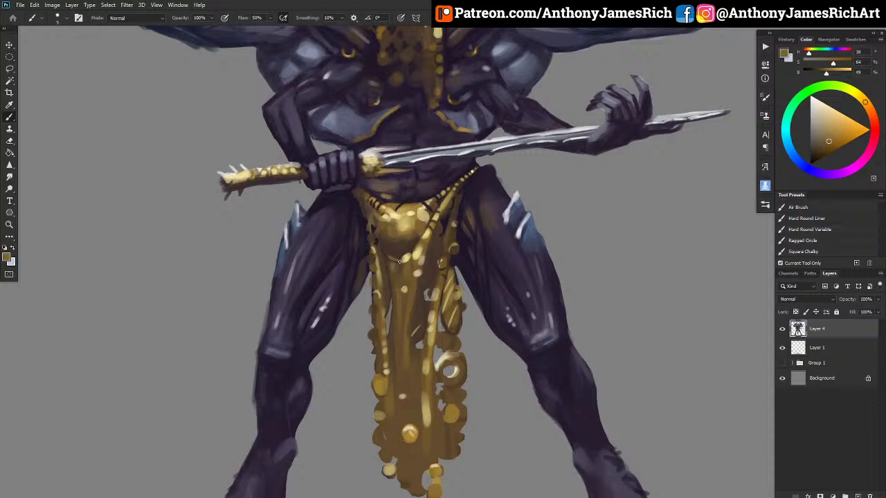
{"action": "left_click", "coordinate": [396, 258], "text": "alt"}
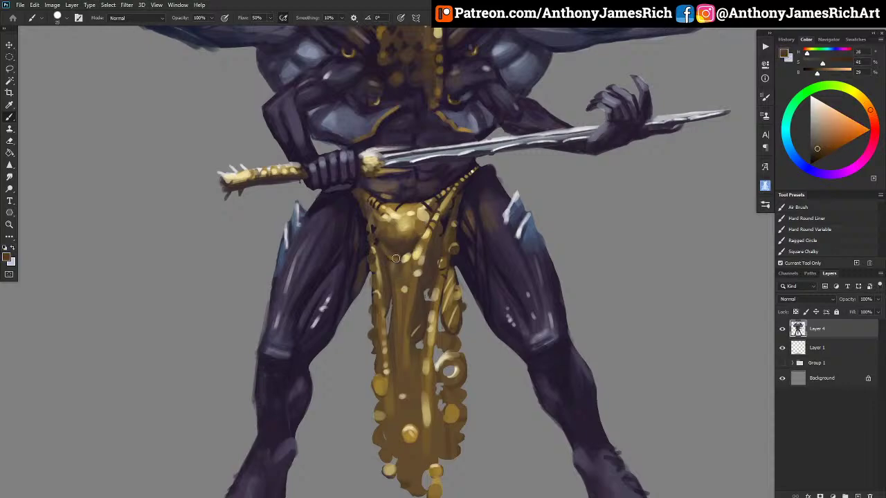
Dab small pale yellow beads beneath the loincloth's rounded front and at its side edge.
{"action": "key", "text": "alt"}
{"action": "left_click", "coordinate": [408, 257], "text": "alt"}
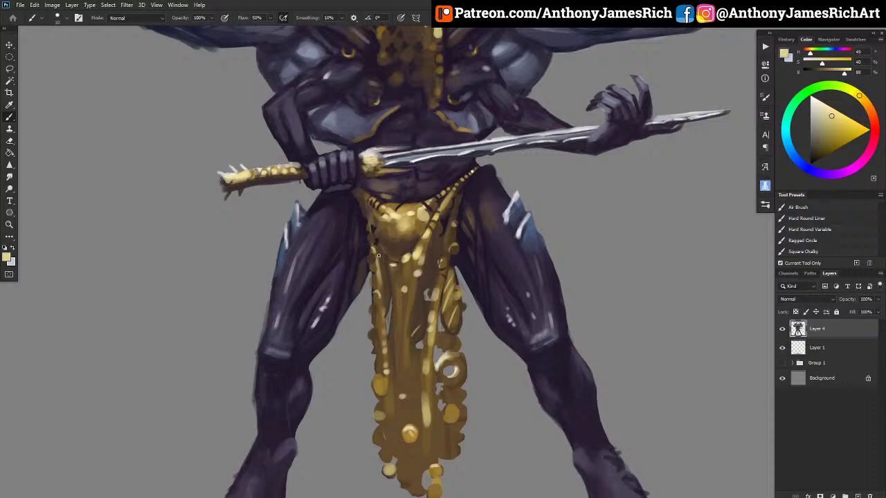
{"action": "left_click", "coordinate": [381, 260]}
Paint a second elongated gold pendant in the loincloth's middle, and fill the area above it with muted gold.
{"action": "scroll", "coordinate": [358, 374], "scroll_direction": "down", "scroll_amount": 3}
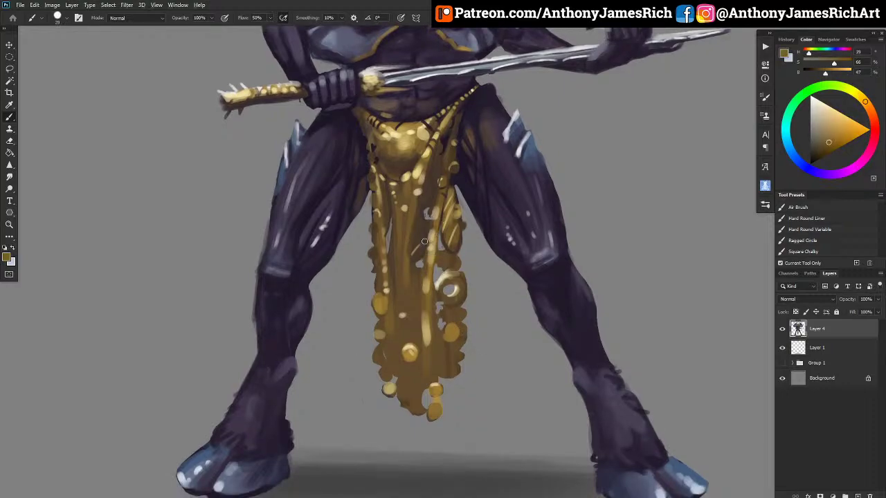
{"action": "left_click", "coordinate": [424, 212], "text": "alt"}
{"action": "left_click", "coordinate": [435, 162], "text": "alt"}
{"action": "left_click", "coordinate": [434, 161], "text": "alt"}
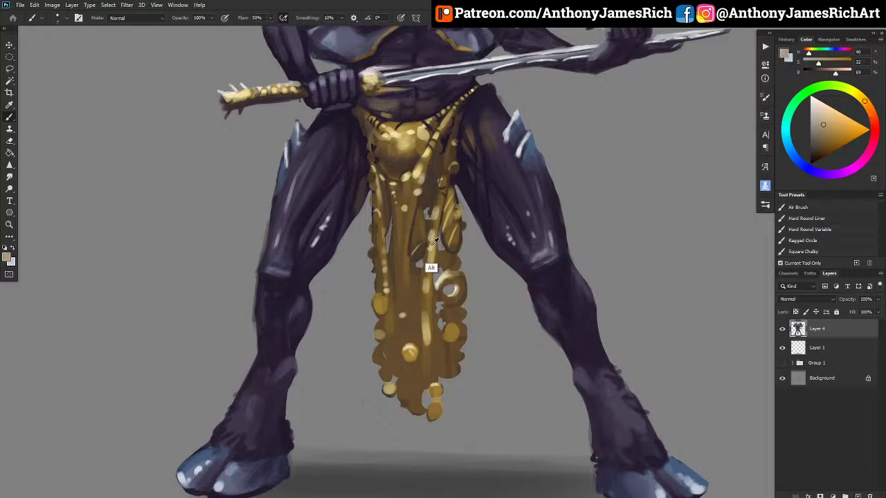
{"action": "left_click", "coordinate": [425, 223], "text": "alt"}
{"action": "key", "text": "bracketright"}
{"action": "key", "text": "bracketright"}
{"action": "key", "text": "bracketright"}
{"action": "key", "text": "bracketright"}
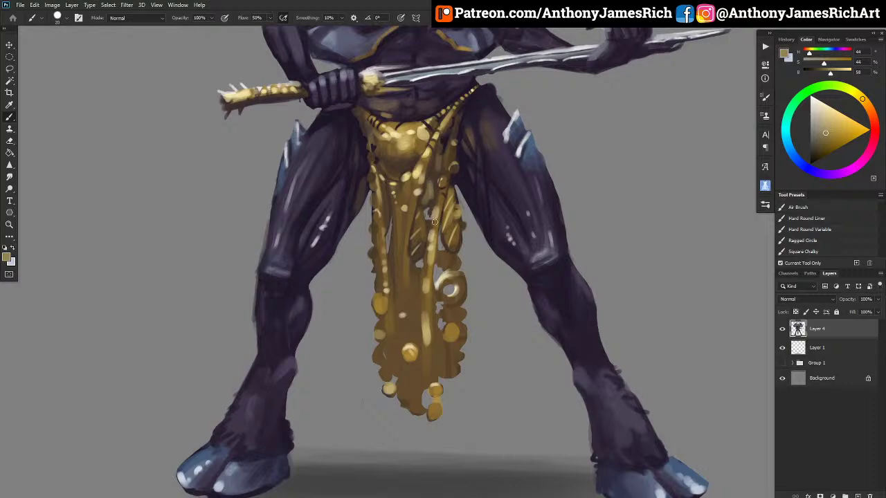
{"action": "key", "text": "bracketleft"}
Separate the beads below the rounded front with dark brown strokes, and touch them up with pale yellow.
{"action": "left_click", "coordinate": [405, 190], "text": "alt"}
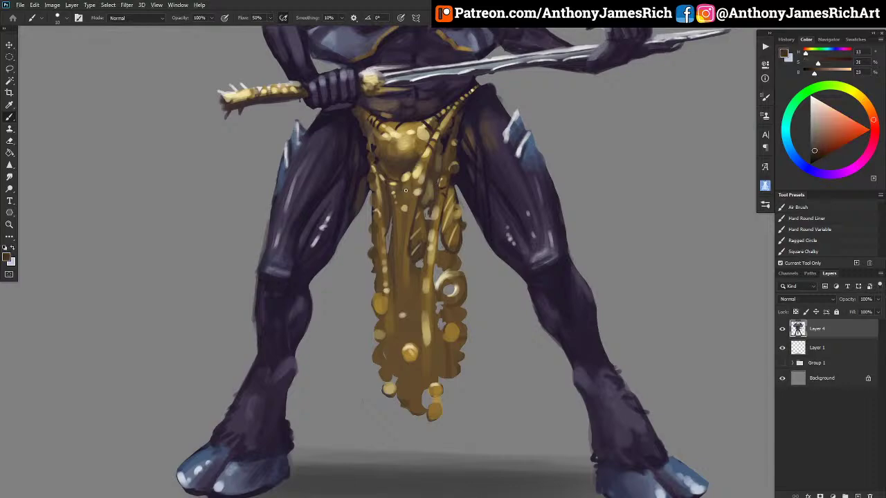
{"action": "left_click_drag", "start_coordinate": [403, 196], "coordinate": [411, 199]}
{"action": "left_click", "coordinate": [406, 186], "text": "alt"}
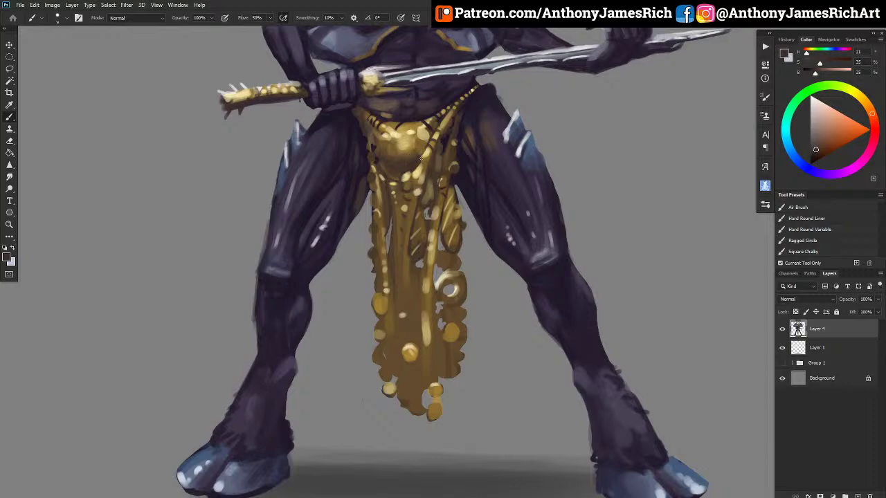
{"action": "left_click", "coordinate": [423, 174], "text": "alt"}
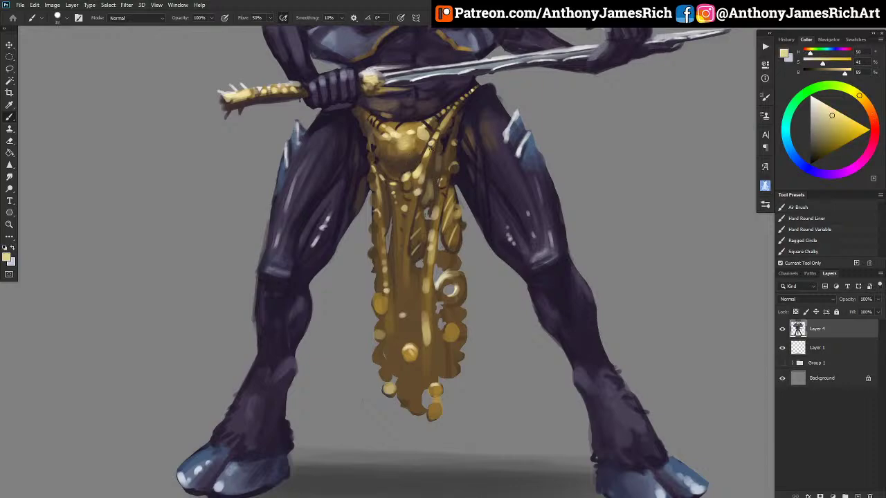
{"action": "key", "text": "bracketleft"}
Paint dark brown shadows along the long bright strand, down to the ring on the loincloth's edge.
{"action": "scroll", "coordinate": [428, 158], "scroll_direction": "down", "scroll_amount": 2}
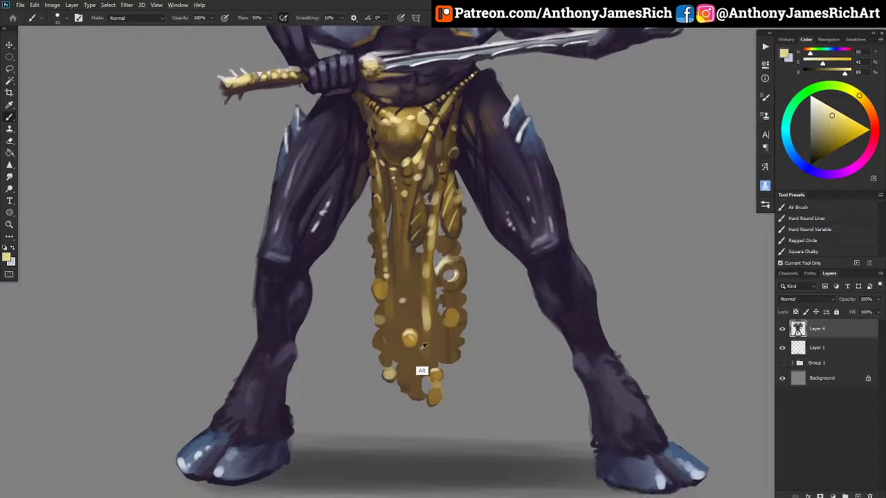
{"action": "left_click", "coordinate": [400, 390], "text": "alt"}
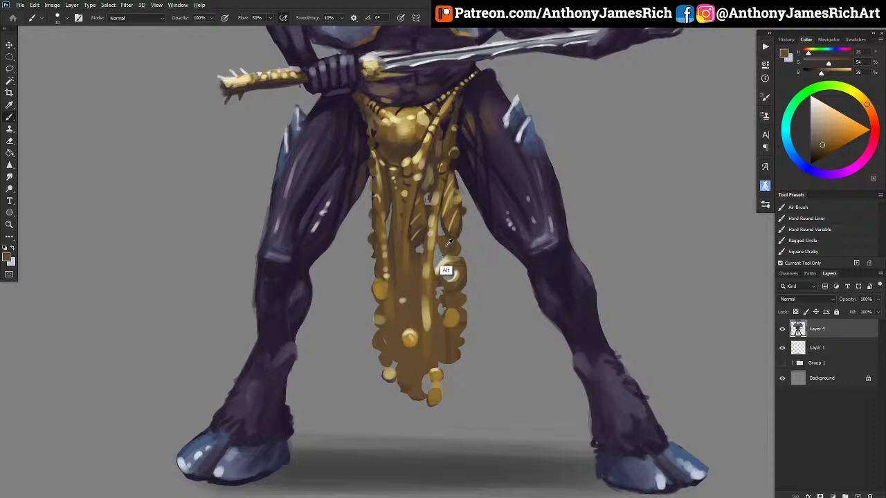
{"action": "left_click", "coordinate": [436, 263], "text": "alt"}
{"action": "left_click_drag", "start_coordinate": [437, 234], "coordinate": [434, 260]}
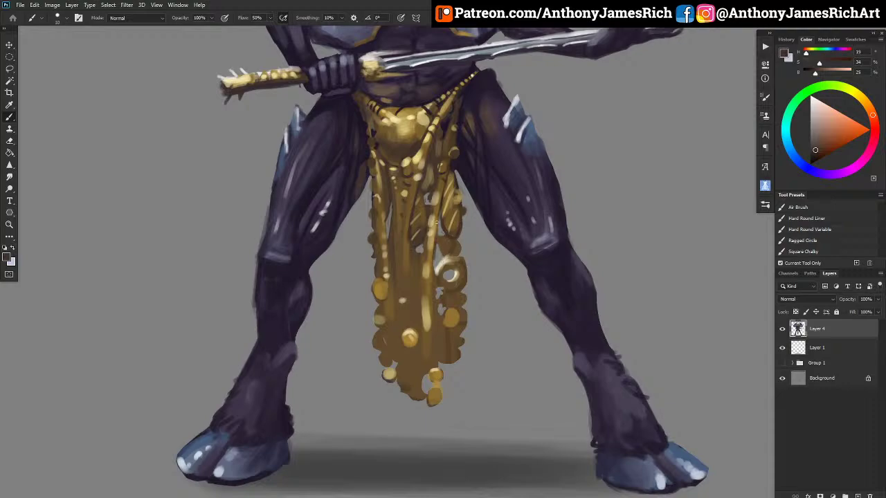
{"action": "left_click_drag", "start_coordinate": [436, 206], "coordinate": [439, 262]}
Touch up the large edge ring in muted gold, and paint a smaller gold ring with pale yellow highlights in the loincloth's lower middle.
{"action": "left_click", "coordinate": [447, 329], "text": "alt"}
{"action": "left_click_drag", "start_coordinate": [448, 264], "coordinate": [459, 270]}
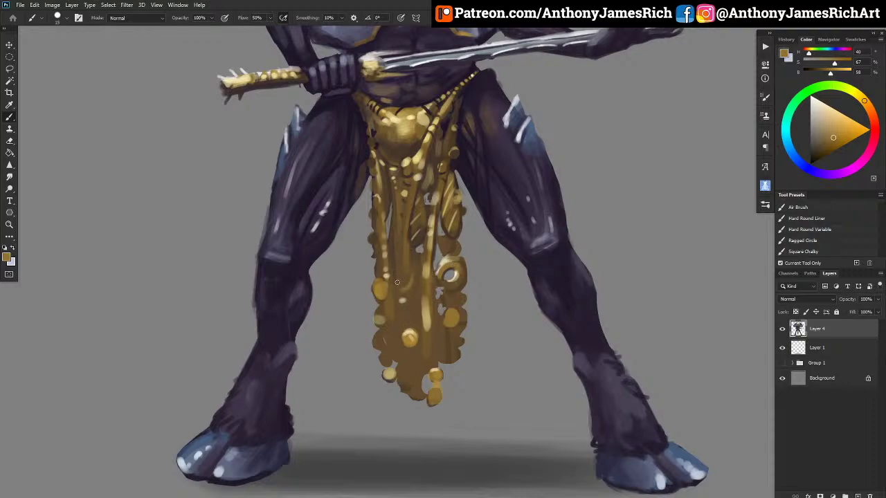
{"action": "left_click_drag", "start_coordinate": [403, 280], "coordinate": [413, 280]}
{"action": "left_click", "coordinate": [408, 299]}
{"action": "left_click", "coordinate": [441, 266], "text": "alt"}
{"action": "key", "text": "bracketleft"}
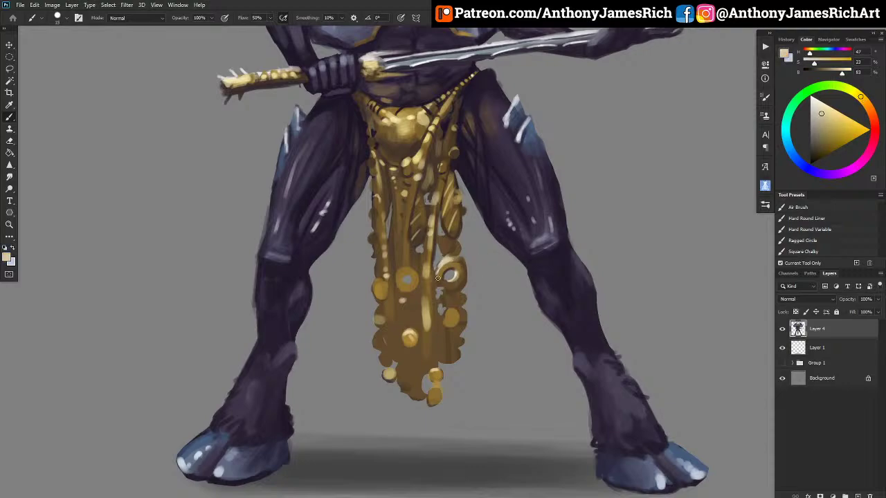
{"action": "key", "text": "bracketleft"}
{"action": "key", "text": "bracketleft"}
{"action": "left_click", "coordinate": [443, 255], "text": "alt"}
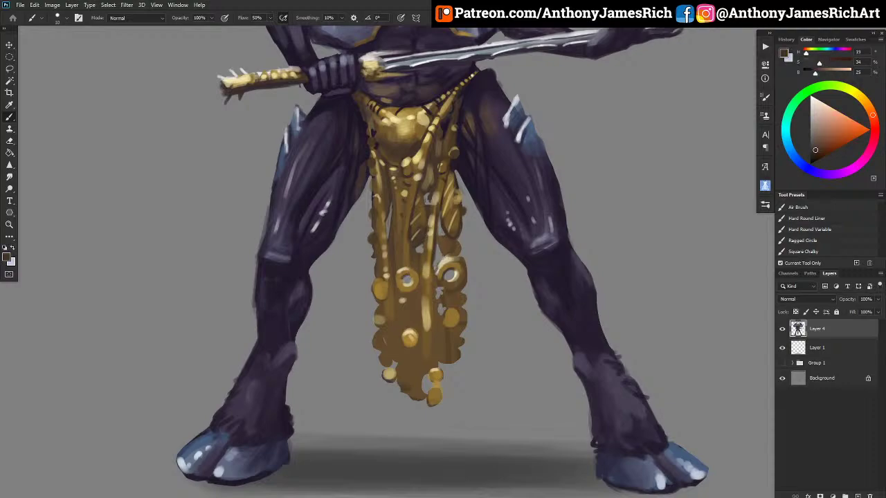
Paint muted gold strokes beside and below the smaller ring, shaping the openings between the lower strands.
{"action": "left_click", "coordinate": [414, 269], "text": "alt"}
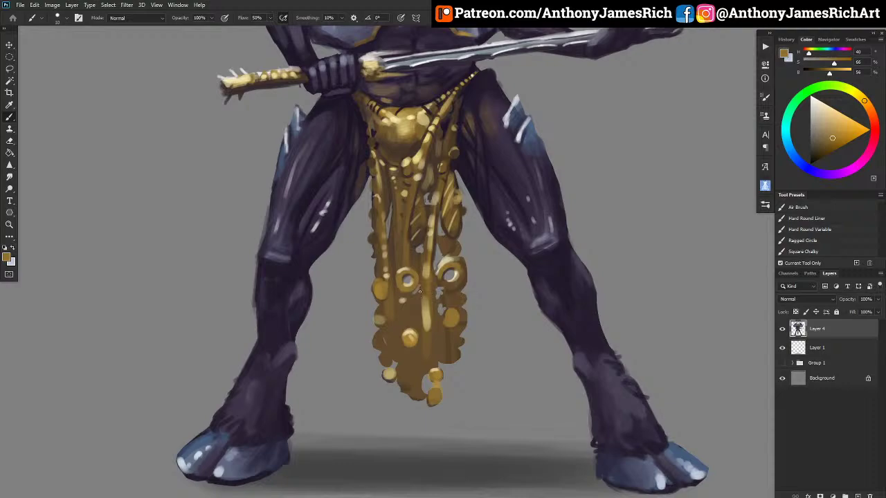
{"action": "left_click_drag", "start_coordinate": [420, 291], "coordinate": [420, 301]}
{"action": "left_click_drag", "start_coordinate": [421, 282], "coordinate": [421, 271]}
{"action": "left_click", "coordinate": [416, 325]}
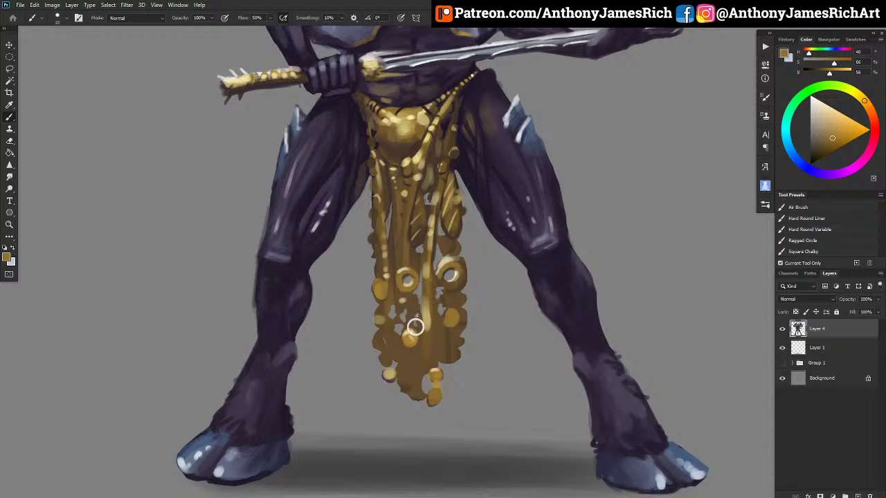
{"action": "left_click_drag", "start_coordinate": [420, 314], "coordinate": [417, 322]}
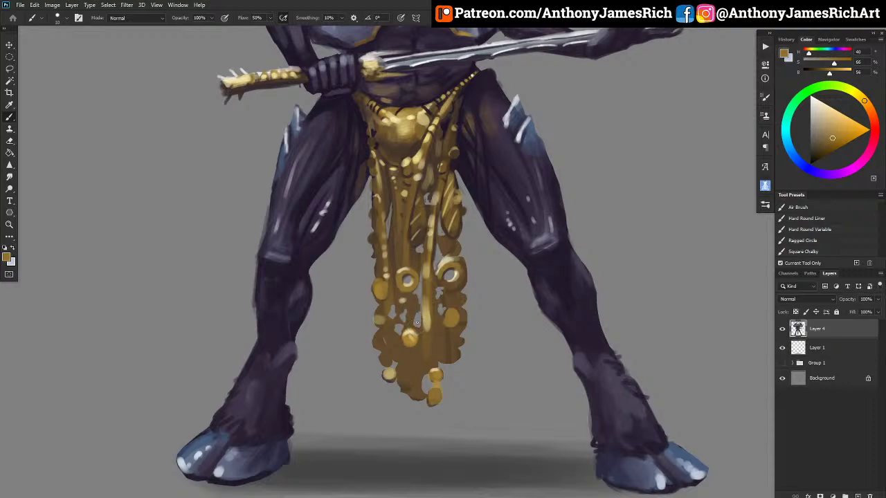
Refine the loincloth's middle strands and the gaps between them with dark brown and gold touches.
{"action": "left_click", "coordinate": [443, 285], "text": "alt"}
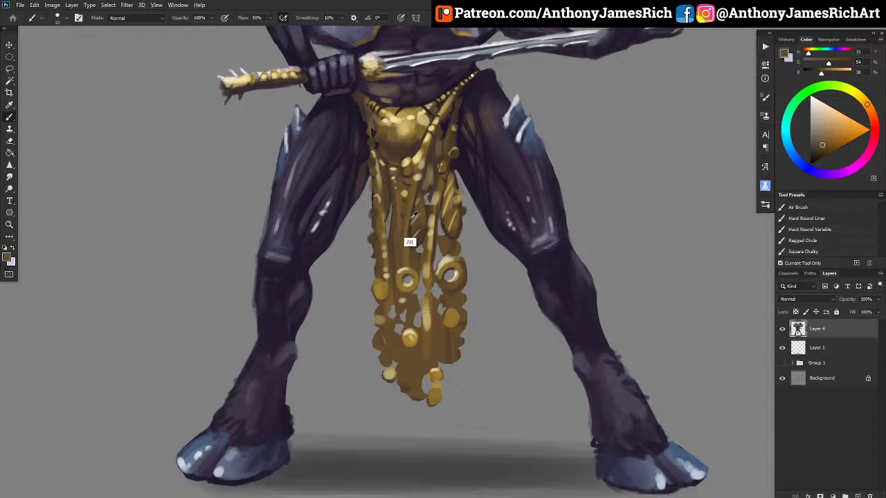
{"action": "left_click", "coordinate": [414, 242], "text": "alt"}
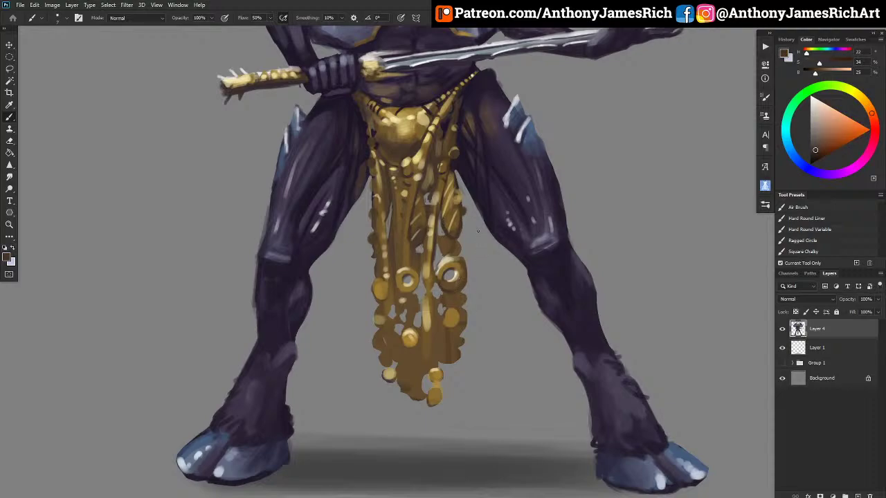
{"action": "left_click", "coordinate": [415, 148], "text": "alt"}
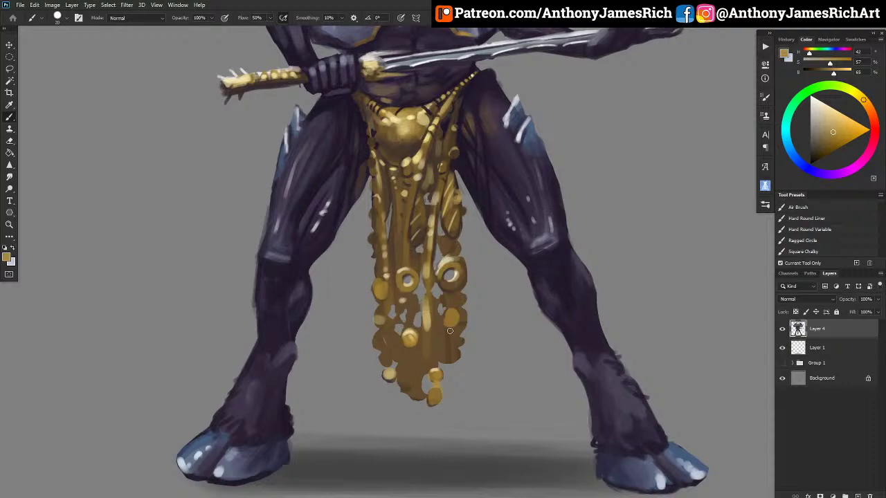
{"action": "left_click", "coordinate": [413, 405], "text": "alt"}
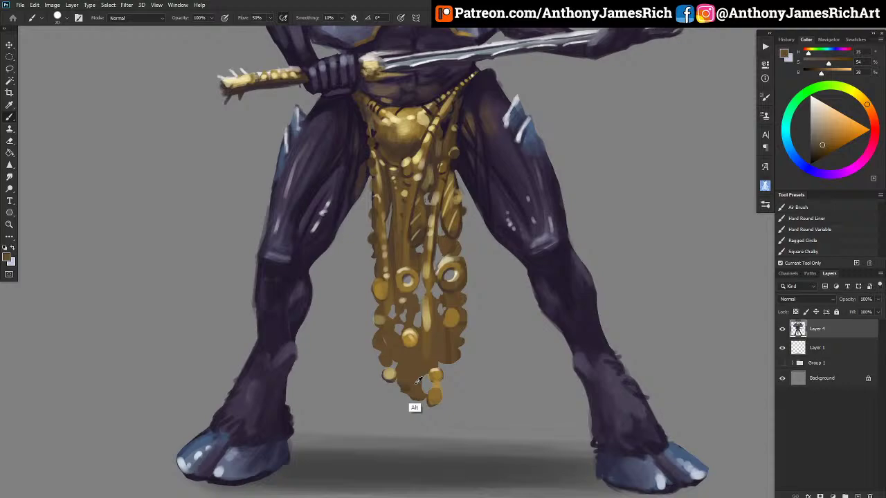
{"action": "left_click", "coordinate": [435, 159], "text": "alt"}
{"action": "left_click", "coordinate": [433, 166], "text": "alt"}
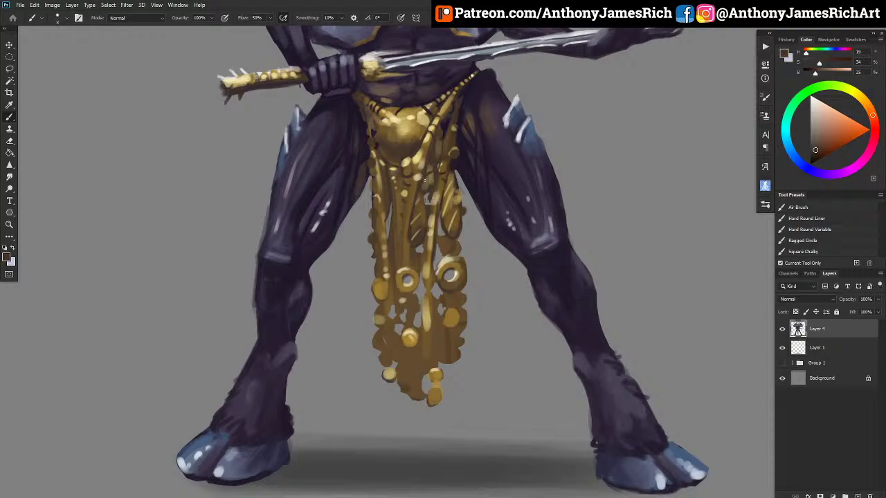
{"action": "left_click", "coordinate": [448, 217], "text": "alt"}
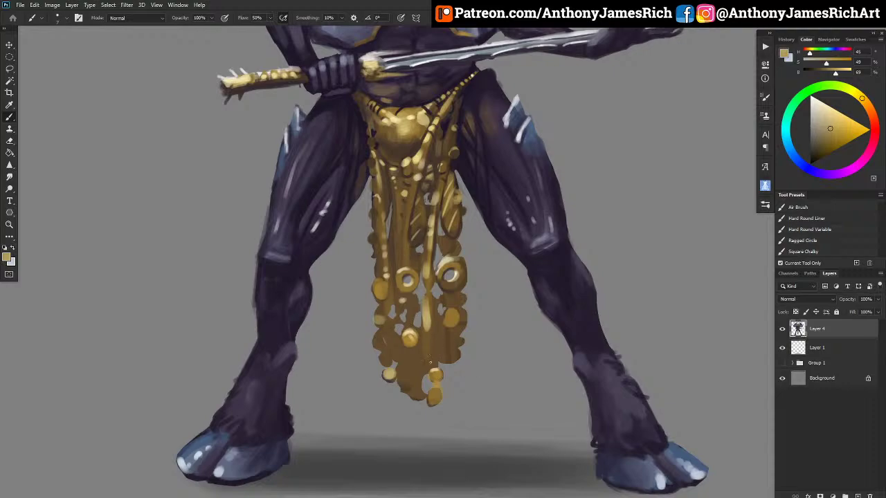
Paint a brown circle inside the bright round bead near the hem, and shade the area beside it dark brown.
{"action": "left_click", "coordinate": [407, 362], "text": "alt"}
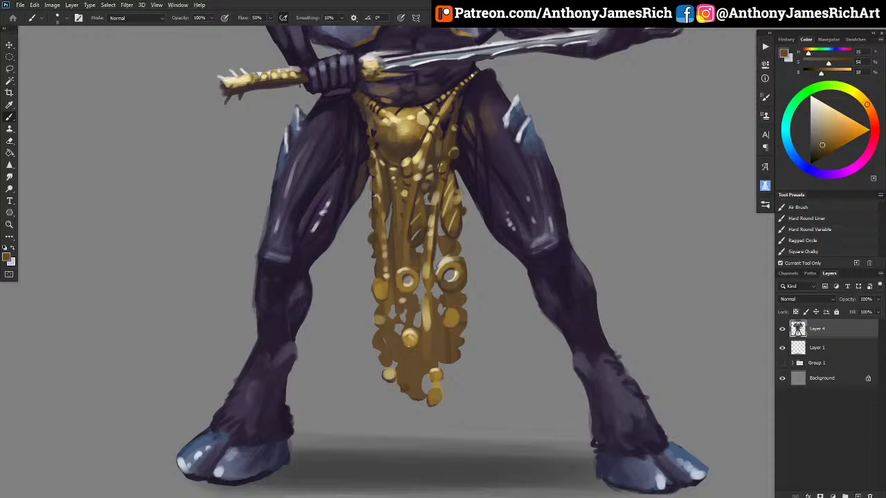
{"action": "left_click_drag", "start_coordinate": [409, 339], "coordinate": [403, 338]}
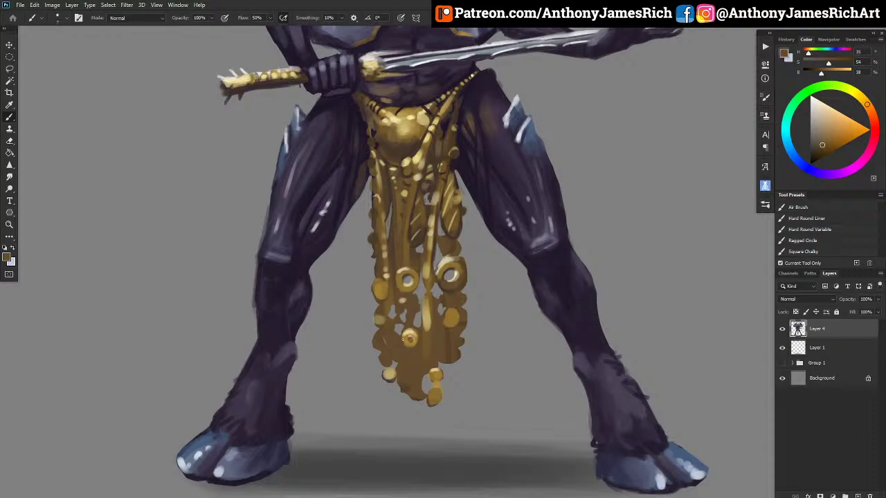
{"action": "left_click", "coordinate": [419, 270], "text": "alt"}
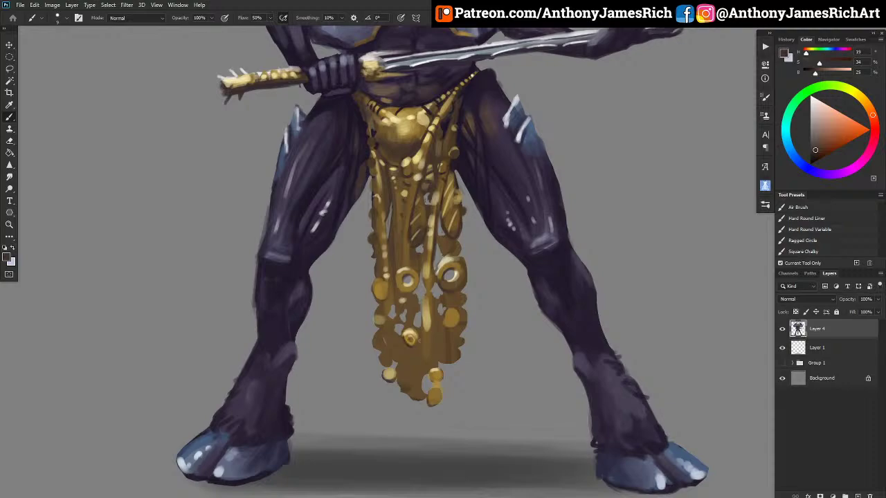
{"action": "key", "text": "bracketright"}
{"action": "key", "text": "bracketright"}
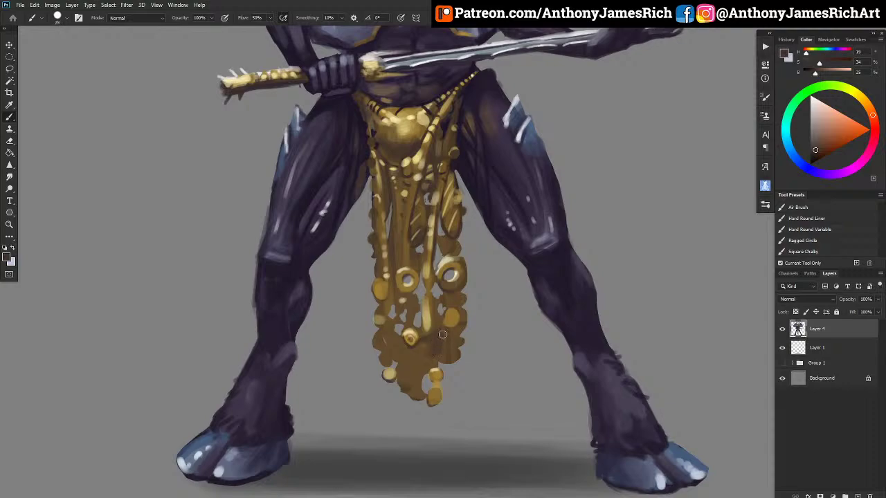
Turn the round gold bead below the large edge ring into a small ring with a dark centre and pale highlights.
{"action": "key", "text": "bracketleft"}
{"action": "key", "text": "bracketleft"}
{"action": "left_click_drag", "start_coordinate": [449, 319], "coordinate": [453, 320]}
{"action": "left_click", "coordinate": [448, 316], "text": "alt"}
{"action": "left_click_drag", "start_coordinate": [448, 316], "coordinate": [451, 318]}
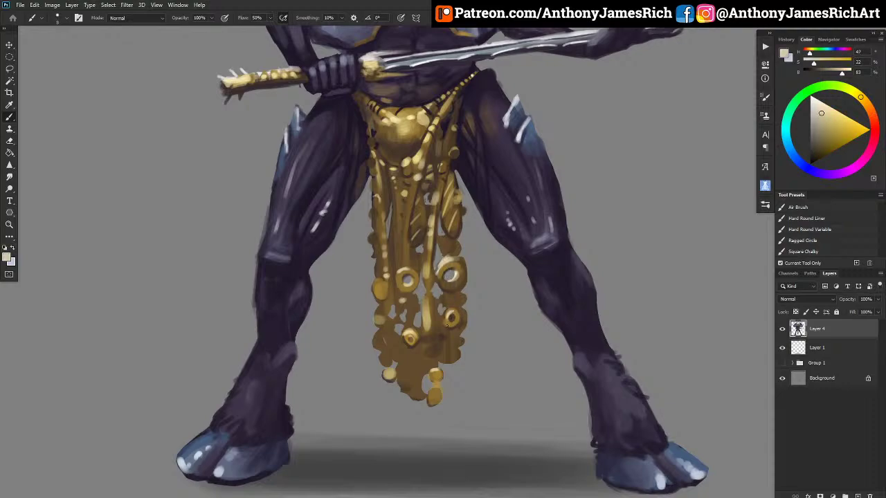
{"action": "left_click", "coordinate": [452, 316], "text": "alt"}
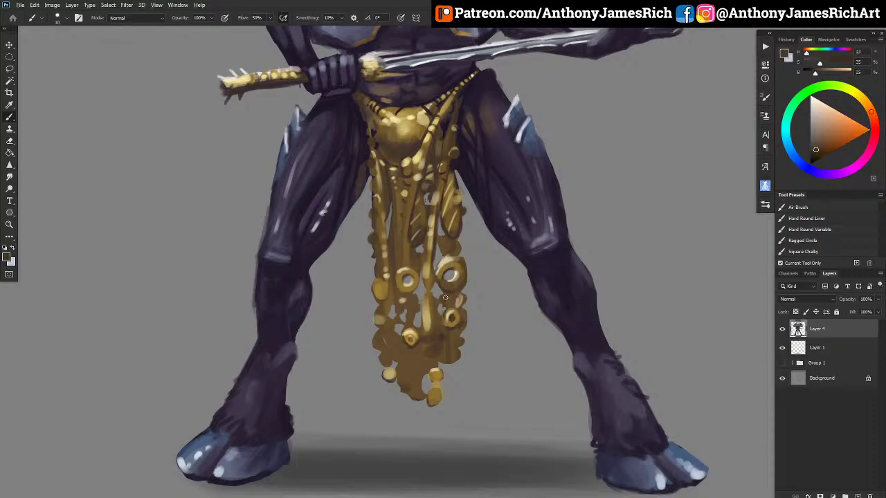
Shade the elongated pendant between the lower rings with muted gold, and dot pale yellow beads down its length.
{"action": "left_click", "coordinate": [416, 166], "text": "alt"}
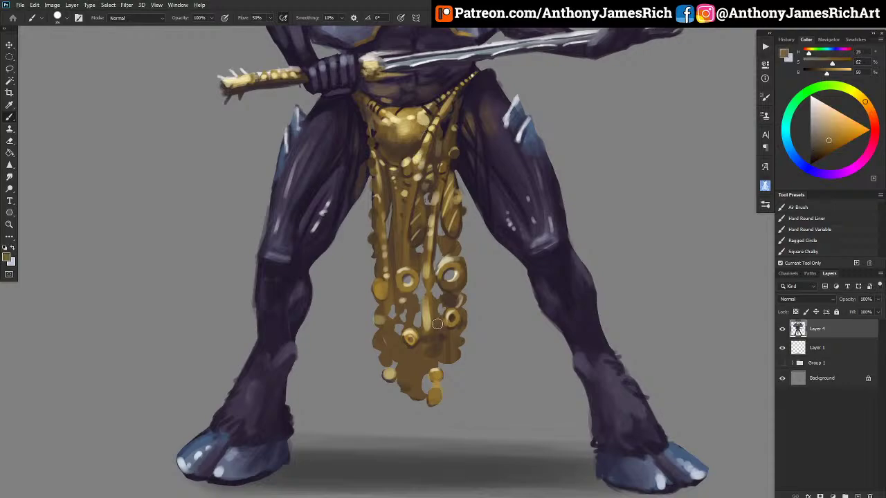
{"action": "key", "text": "bracketleft"}
{"action": "key", "text": "bracketleft"}
{"action": "key", "text": "bracketleft"}
{"action": "key", "text": "bracketleft"}
{"action": "mouse_move", "coordinate": [429, 299]}
{"action": "left_mouse_down"}
{"action": "mouse_move", "coordinate": [431, 323]}
{"action": "mouse_move", "coordinate": [424, 302]}
{"action": "left_mouse_up"}
{"action": "left_click", "coordinate": [435, 293], "text": "alt"}
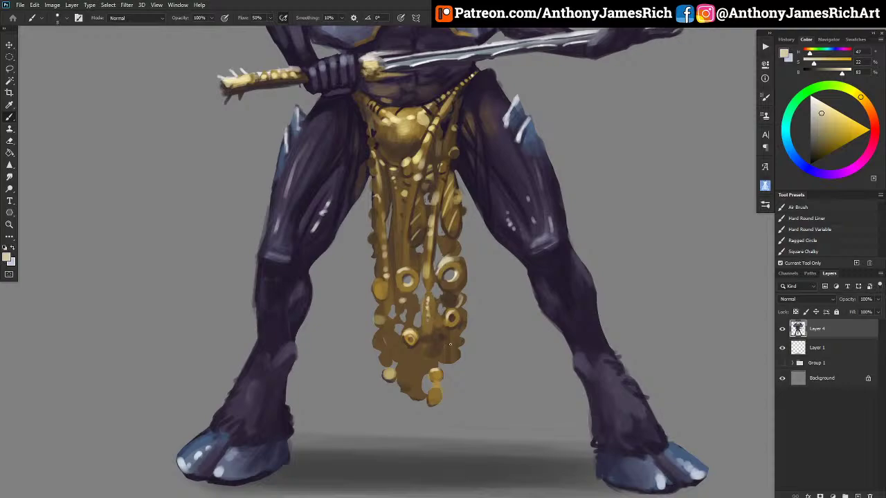
Break the solid lower hem into small brown links with open gaps, and shade the hanging pendant at its tip.
{"action": "left_click", "coordinate": [419, 400], "text": "alt"}
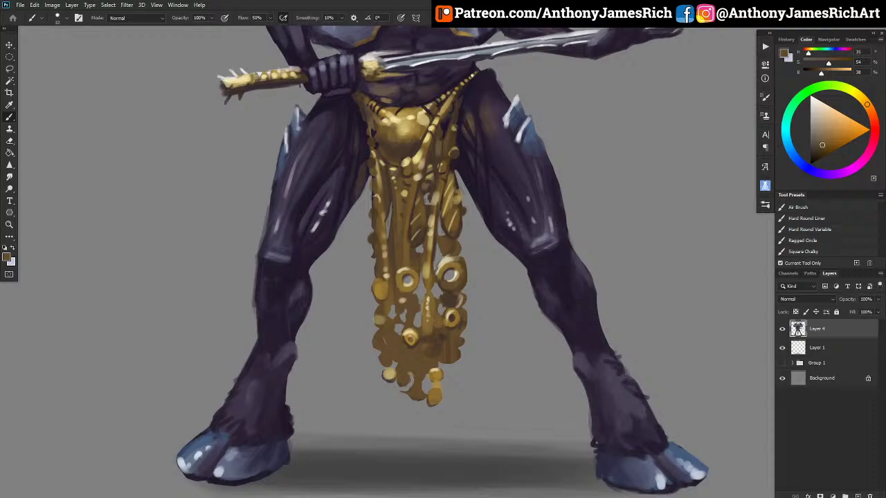
{"action": "left_click_drag", "start_coordinate": [414, 385], "coordinate": [409, 394]}
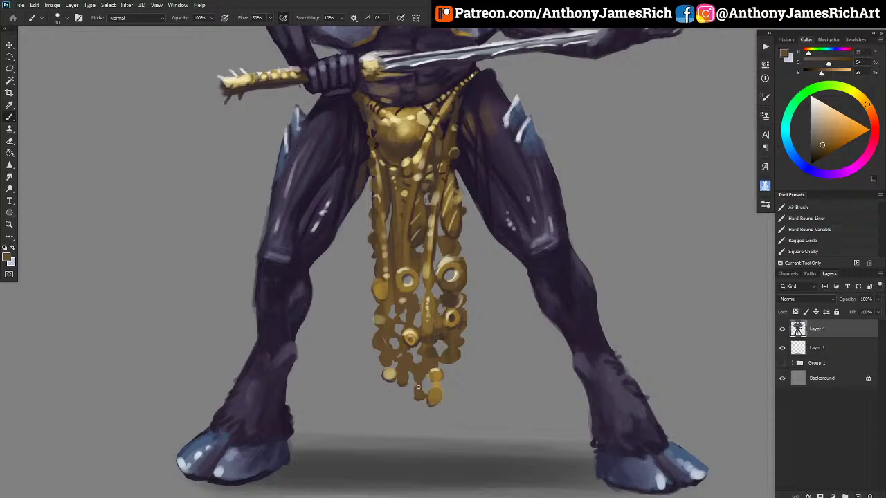
{"action": "left_click", "coordinate": [436, 388], "text": "alt"}
{"action": "left_click", "coordinate": [417, 376], "text": "alt"}
{"action": "left_click_drag", "start_coordinate": [428, 380], "coordinate": [435, 388]}
{"action": "left_click", "coordinate": [389, 374], "text": "alt"}
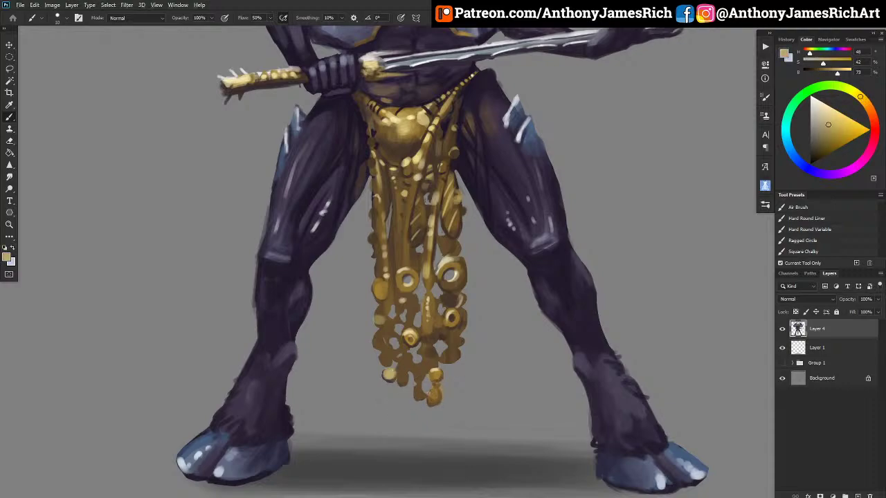
Brighten the upper part of the loincloth's rounded front with soft pale yellow highlights.
{"action": "left_click", "coordinate": [412, 115], "text": "alt"}
{"action": "left_click", "coordinate": [412, 117], "text": "alt"}
{"action": "key", "text": "bracketright"}
{"action": "key", "text": "bracketright"}
{"action": "mouse_move", "coordinate": [407, 126]}
{"action": "left_mouse_down"}
{"action": "mouse_move", "coordinate": [398, 117]}
{"action": "mouse_move", "coordinate": [400, 129]}
{"action": "mouse_move", "coordinate": [420, 112]}
{"action": "left_mouse_up"}
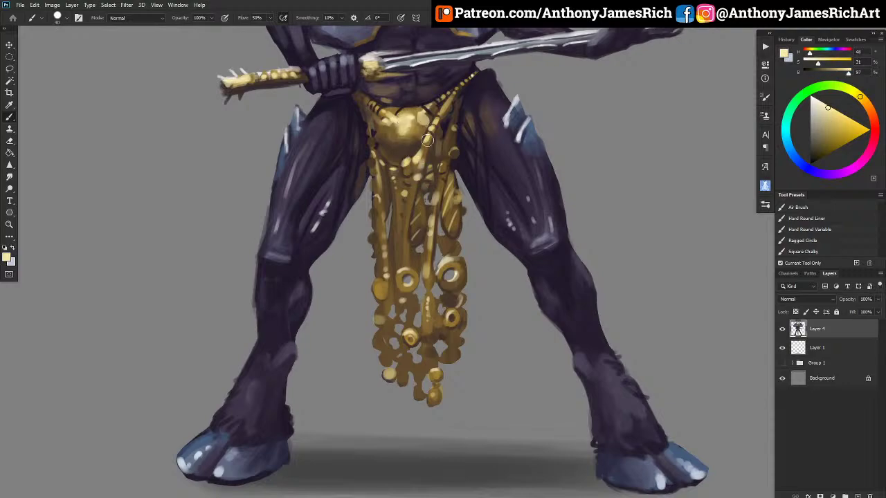
Add small pale yellow highlights to the hem's lowest pendant and to the links around the lower beads.
{"action": "key", "text": "bracketleft"}
{"action": "key", "text": "bracketleft"}
{"action": "key", "text": "bracketleft"}
{"action": "key", "text": "bracketleft"}
{"action": "key", "text": "bracketleft"}
{"action": "left_click_drag", "start_coordinate": [429, 395], "coordinate": [433, 395]}
{"action": "key", "text": "bracketleft"}
{"action": "key", "text": "bracketleft"}
{"action": "key", "text": "bracketleft"}
{"action": "left_click_drag", "start_coordinate": [393, 349], "coordinate": [398, 345]}
Paint thin dark brown shadows below the smaller ring and up between the strands above it.
{"action": "left_click", "coordinate": [417, 305], "text": "alt"}
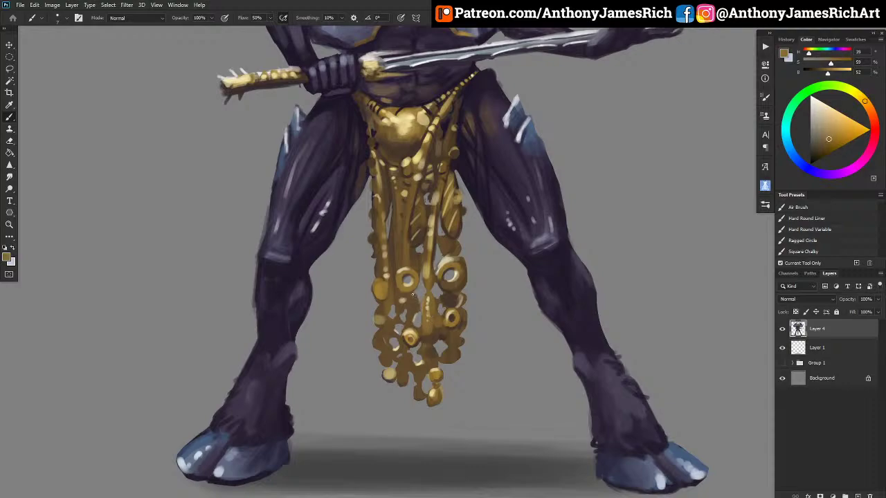
{"action": "key", "text": "bracketright"}
{"action": "key", "text": "bracketleft"}
{"action": "key", "text": "bracketleft"}
{"action": "left_click", "coordinate": [414, 226], "text": "alt"}
{"action": "left_click_drag", "start_coordinate": [405, 298], "coordinate": [408, 312]}
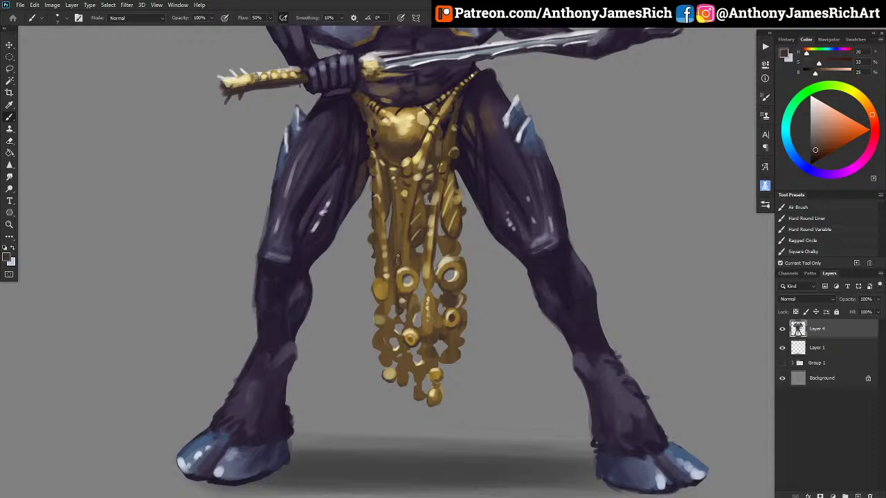
{"action": "left_click_drag", "start_coordinate": [401, 259], "coordinate": [396, 185]}
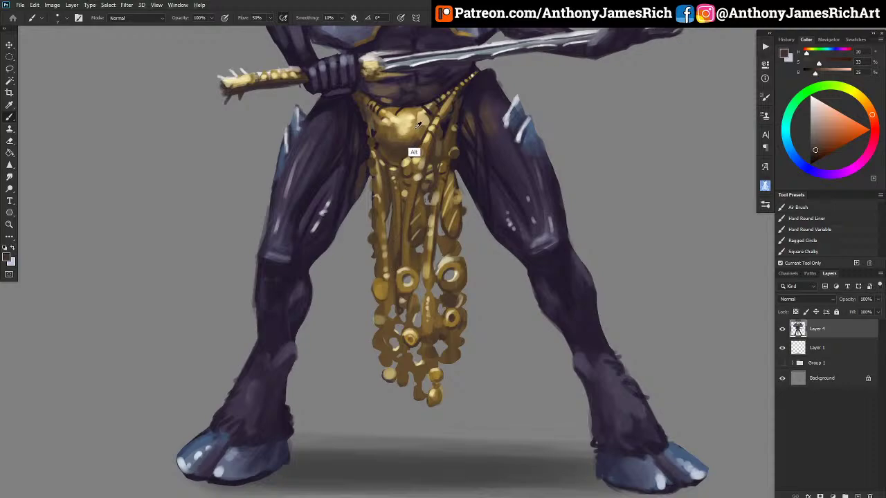
Paint a gold strand down to the smaller ring, divide it with dark brown marks, and highlight it in pale yellow.
{"action": "left_click", "coordinate": [413, 163], "text": "alt"}
{"action": "left_click_drag", "start_coordinate": [412, 194], "coordinate": [405, 246]}
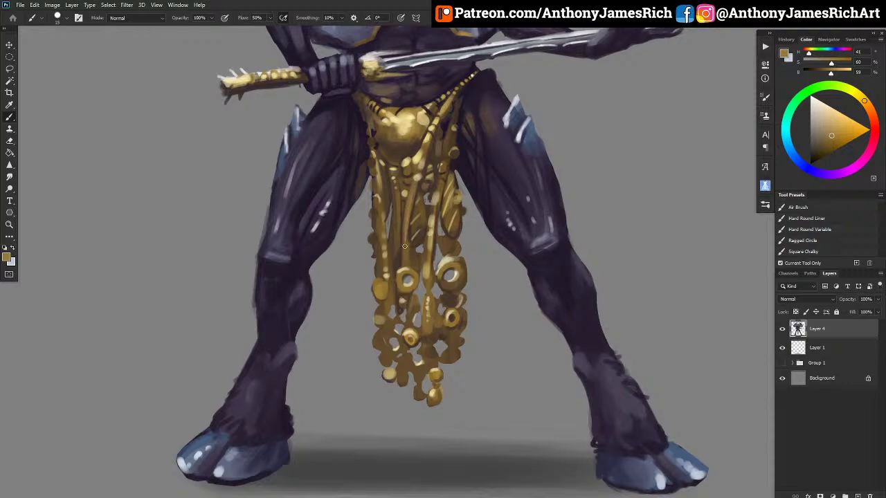
{"action": "left_click", "coordinate": [405, 259], "text": "alt"}
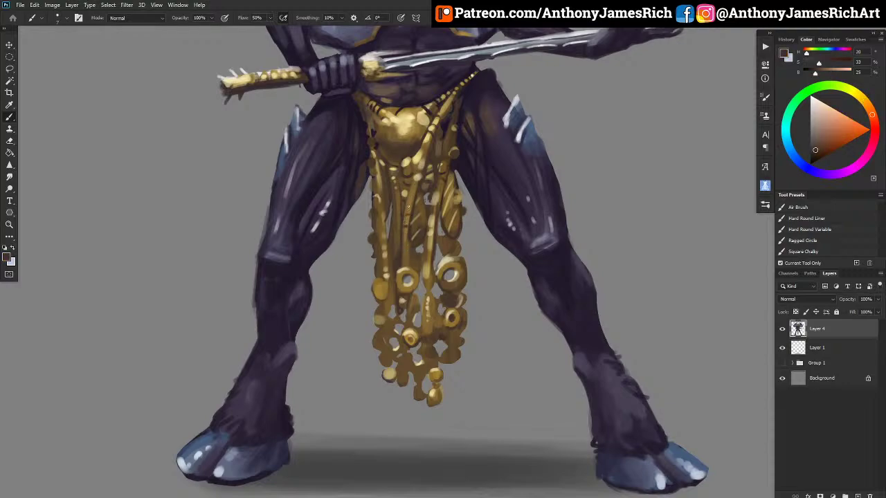
{"action": "left_click", "coordinate": [427, 157], "text": "alt"}
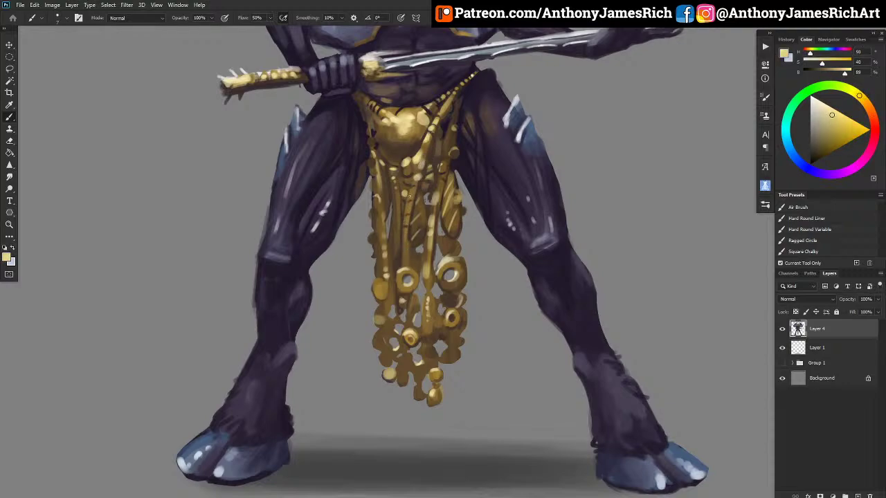
{"action": "left_click_drag", "start_coordinate": [411, 198], "coordinate": [406, 216]}
Highlight the rim of the large round bead at the loincloth's side edge in pale yellow, and mark its centre brown.
{"action": "left_click", "coordinate": [385, 302], "text": "alt"}
{"action": "left_click", "coordinate": [403, 272], "text": "alt"}
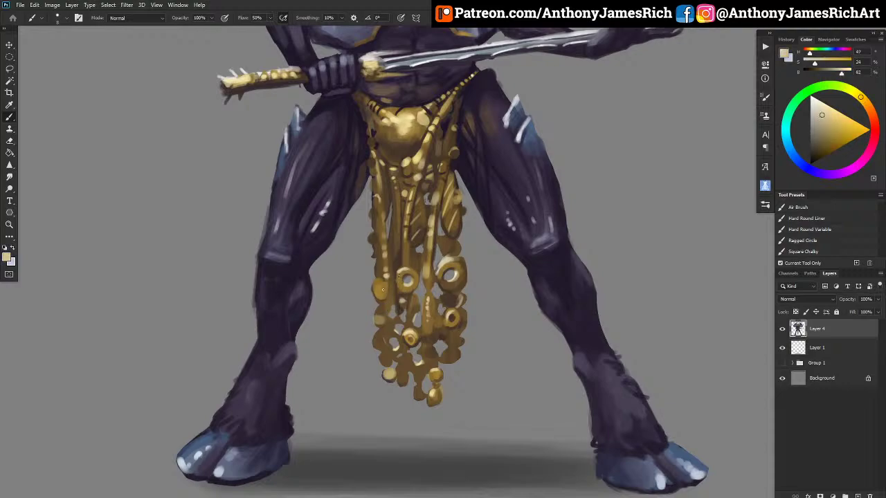
{"action": "left_click_drag", "start_coordinate": [376, 285], "coordinate": [382, 279]}
{"action": "left_click", "coordinate": [379, 288], "text": "alt"}
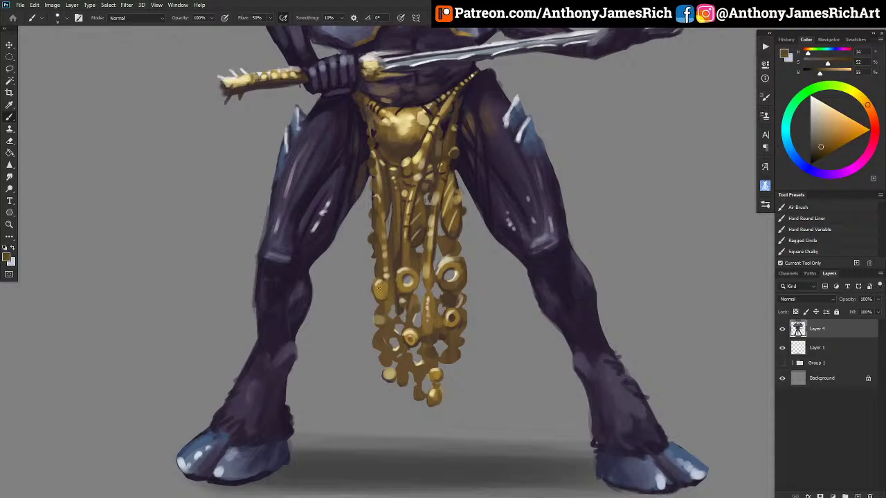
{"action": "scroll", "coordinate": [391, 317], "scroll_direction": "up", "scroll_amount": 10}
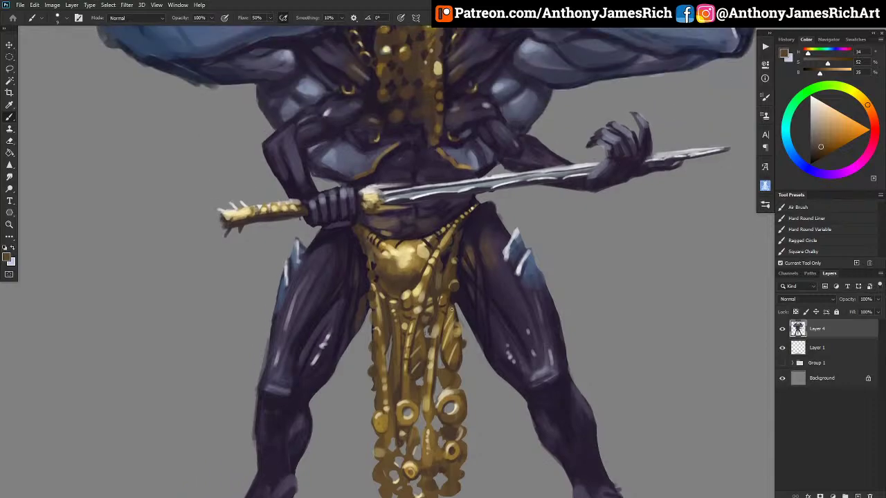
{"action": "scroll", "coordinate": [450, 302], "scroll_direction": "down", "scroll_amount": 7}
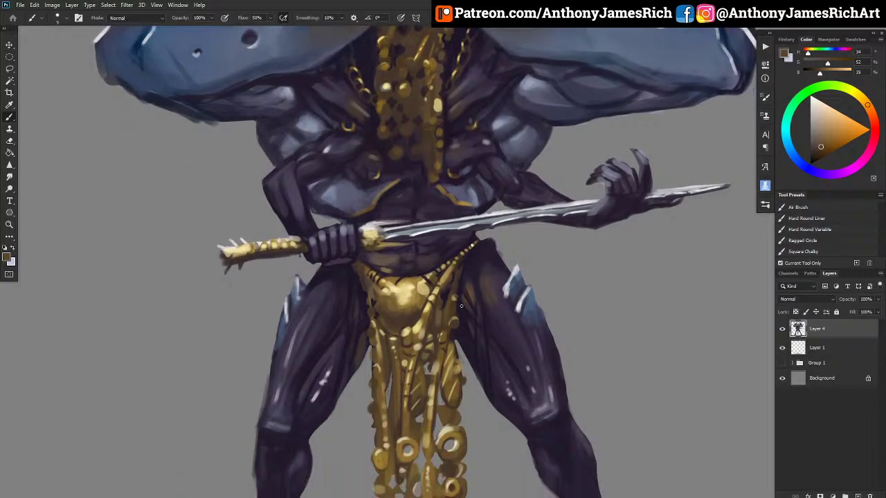
{"action": "scroll", "coordinate": [462, 293], "scroll_direction": "down", "scroll_amount": 1}
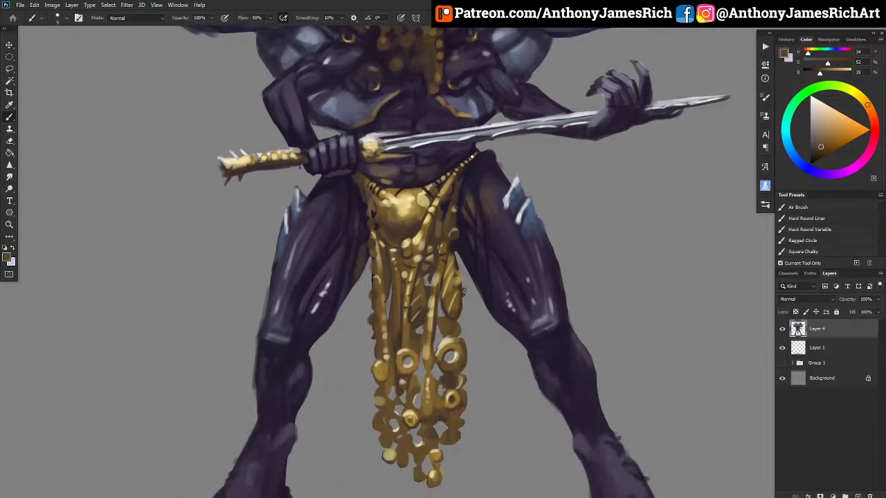
Paint light grey highlights sampled from the sword's blade along the palm and fingers of the hand resting on the blade.
{"action": "scroll", "coordinate": [463, 294], "scroll_direction": "up", "scroll_amount": 3}
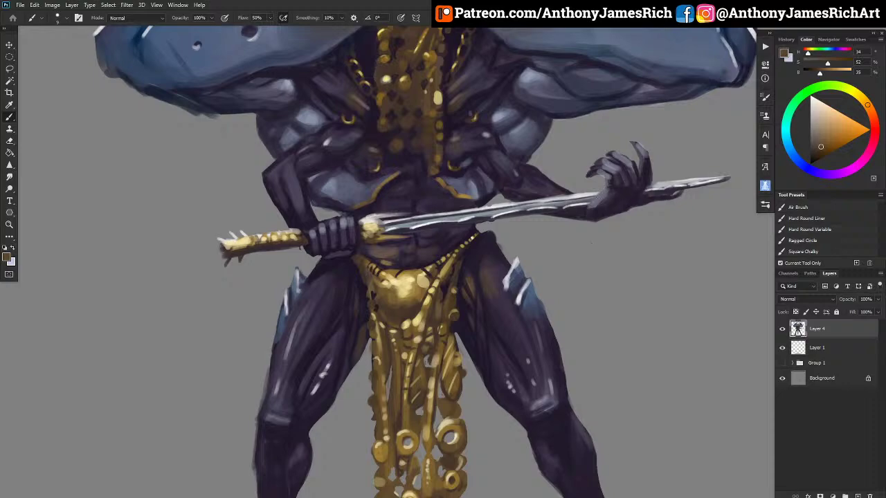
{"action": "left_click", "coordinate": [590, 201], "text": "alt"}
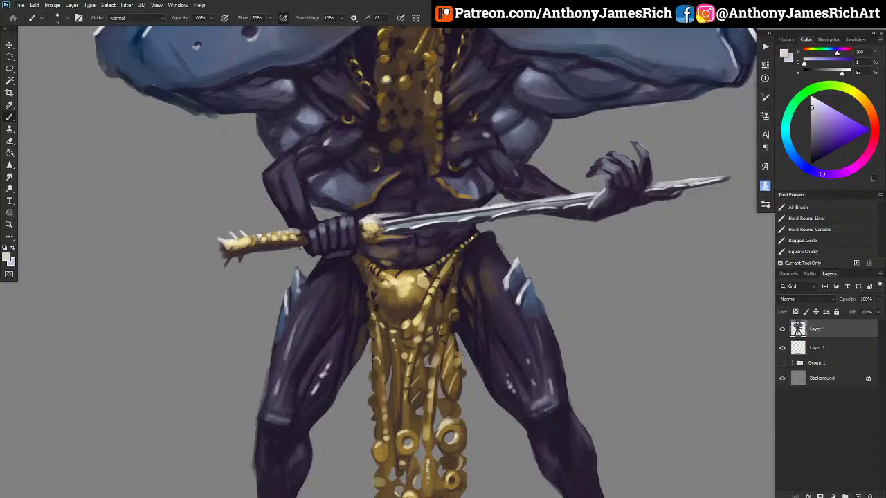
{"action": "left_click", "coordinate": [606, 178], "text": "alt"}
{"action": "left_click", "coordinate": [605, 188], "text": "alt"}
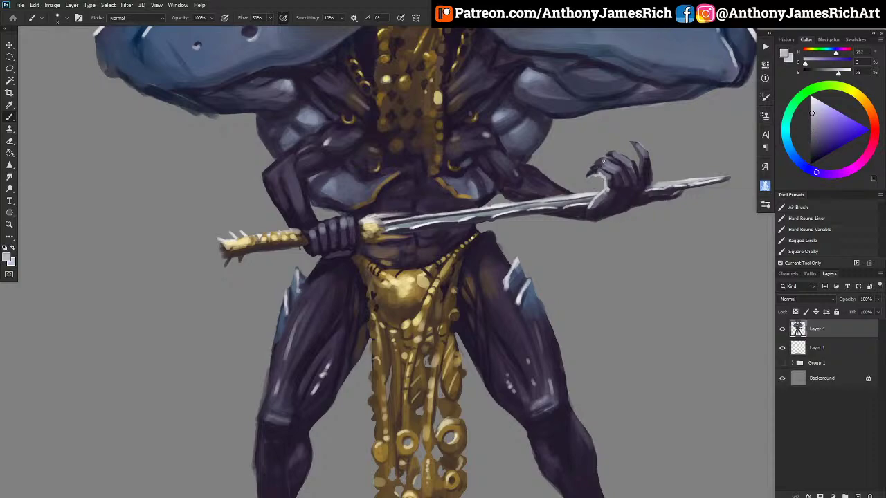
{"action": "key", "text": "bracketright"}
{"action": "key", "text": "bracketright"}
{"action": "key", "text": "bracketright"}
{"action": "key", "text": "bracketleft"}
{"action": "key", "text": "bracketleft"}
{"action": "mouse_move", "coordinate": [617, 153]}
{"action": "left_mouse_down"}
{"action": "mouse_move", "coordinate": [630, 161]}
{"action": "mouse_move", "coordinate": [624, 169]}
{"action": "left_mouse_up"}
Add white highlights to the fingers and raised fingertip of the hand on the blade, and shade its outer edge dark purple.
{"action": "key", "text": "x"}
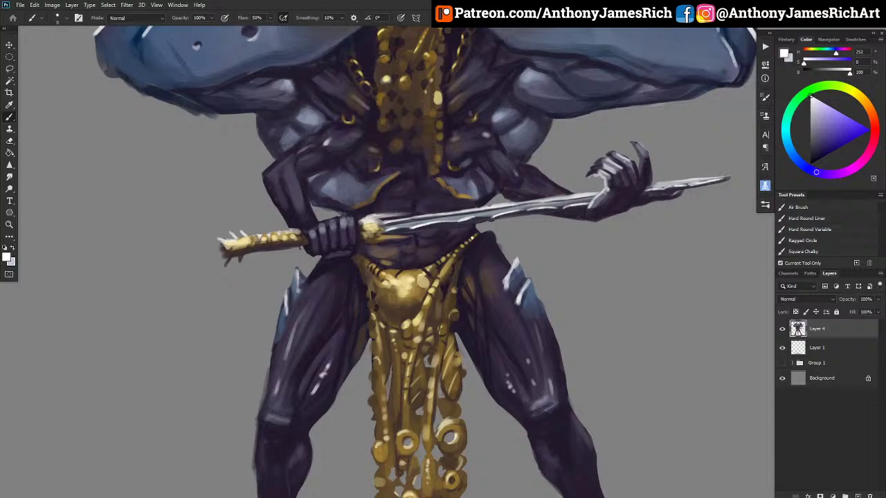
{"action": "mouse_move", "coordinate": [611, 160]}
{"action": "left_mouse_down"}
{"action": "mouse_move", "coordinate": [625, 169]}
{"action": "mouse_move", "coordinate": [613, 176]}
{"action": "left_mouse_up"}
{"action": "key", "text": "]"}
{"action": "key", "text": "]"}
{"action": "left_click_drag", "start_coordinate": [639, 147], "coordinate": [644, 155]}
{"action": "left_click", "coordinate": [639, 191], "text": "alt"}
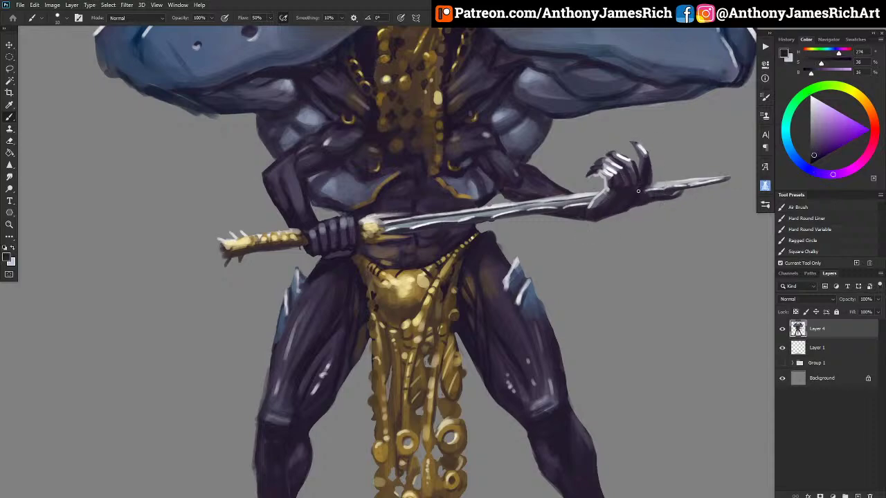
{"action": "key", "text": "]"}
{"action": "left_click_drag", "start_coordinate": [646, 191], "coordinate": [647, 176]}
Paint dark purple shadows on the abdomen around the sword's guard and along the underside of the blade.
{"action": "scroll", "coordinate": [657, 184], "scroll_direction": "up", "scroll_amount": 2}
{"action": "left_click", "coordinate": [362, 239], "text": "alt"}
{"action": "mouse_move", "coordinate": [370, 246]}
{"action": "left_mouse_down"}
{"action": "mouse_move", "coordinate": [361, 248]}
{"action": "mouse_move", "coordinate": [375, 242]}
{"action": "left_mouse_up"}
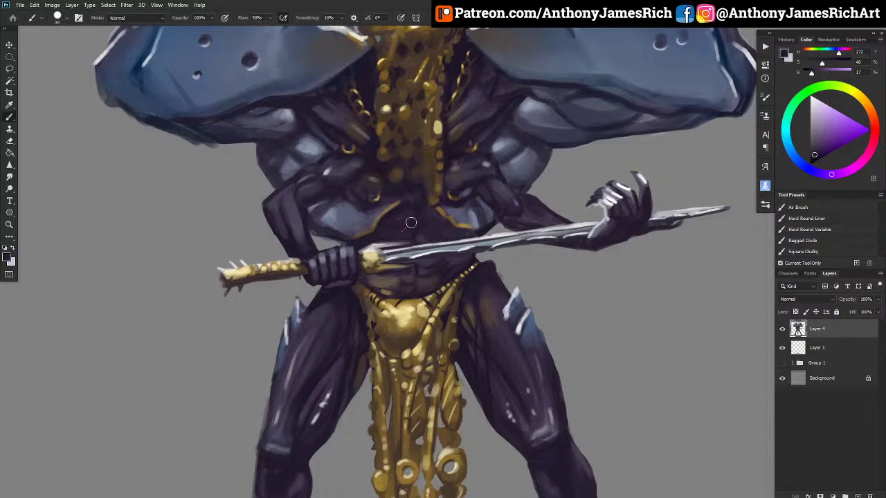
{"action": "left_click", "coordinate": [420, 281], "text": "alt"}
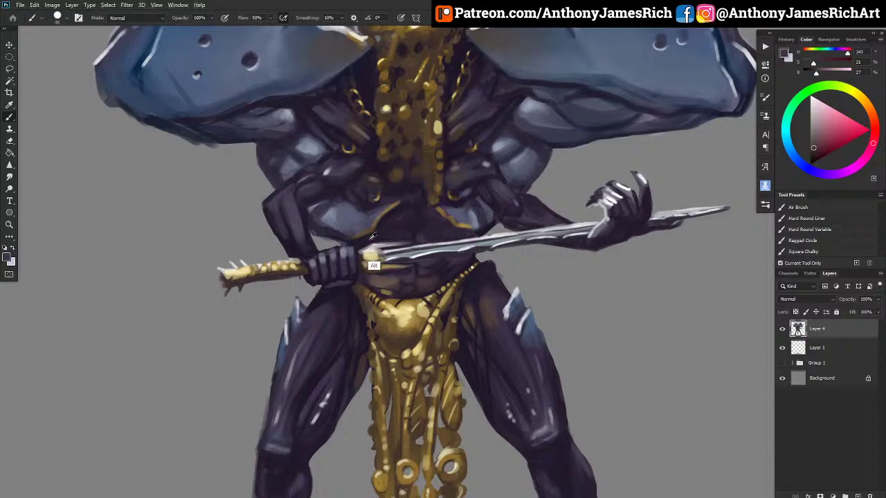
{"action": "left_click", "coordinate": [366, 271], "text": "alt"}
{"action": "key", "text": "]"}
{"action": "key", "text": "]"}
{"action": "key", "text": "]"}
{"action": "key", "text": "]"}
{"action": "mouse_move", "coordinate": [372, 277]}
{"action": "left_mouse_down"}
{"action": "mouse_move", "coordinate": [426, 271]}
{"action": "mouse_move", "coordinate": [398, 261]}
{"action": "mouse_move", "coordinate": [466, 258]}
{"action": "mouse_move", "coordinate": [438, 266]}
{"action": "left_mouse_up"}
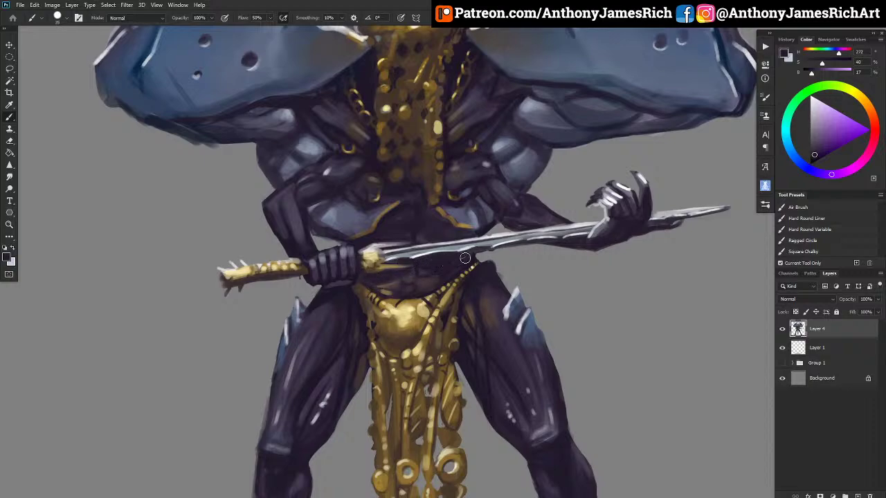
Deepen the shadow beneath the blade near the waist with a darker purple sampled from the hip, and undo the last stroke.
{"action": "left_click", "coordinate": [471, 286], "text": "alt"}
{"action": "key", "text": "bracketleft"}
{"action": "key", "text": "bracketleft"}
{"action": "key", "text": "ctrl+z"}
{"action": "scroll", "coordinate": [539, 231], "scroll_direction": "down", "scroll_amount": 1}
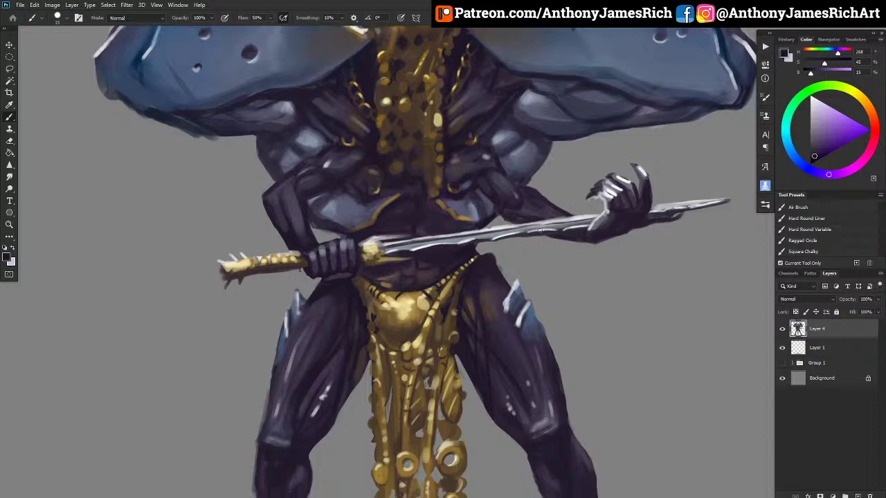
Dab pale gold highlights on two round beads in the lower part of the gold face veil.
{"action": "left_click", "coordinate": [419, 140], "text": "alt"}
{"action": "left_click", "coordinate": [423, 136], "text": "alt"}
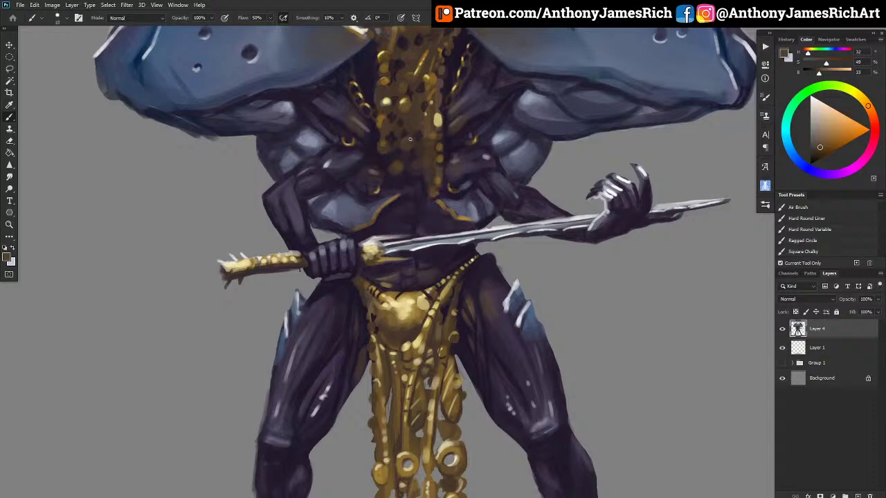
{"action": "left_click", "coordinate": [433, 125], "text": "alt"}
{"action": "left_click", "coordinate": [406, 142]}
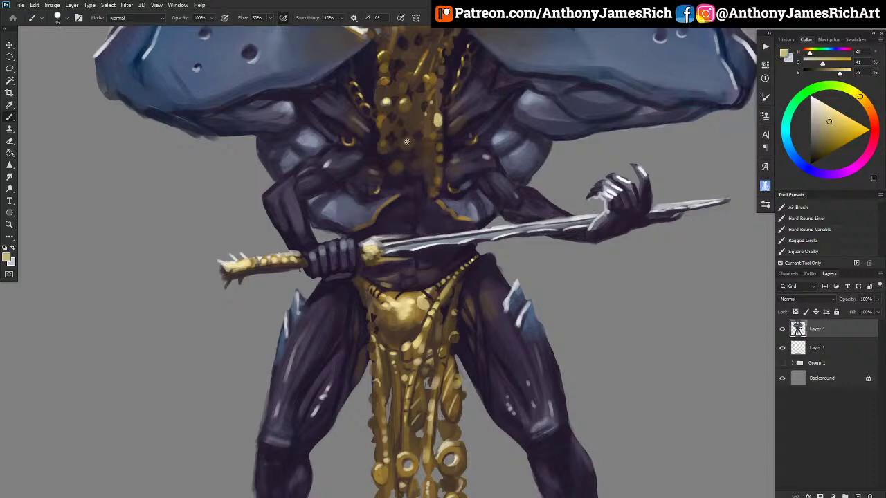
{"action": "left_click", "coordinate": [396, 167]}
{"action": "scroll", "coordinate": [493, 94], "scroll_direction": "up", "scroll_amount": 4}
{"action": "scroll", "coordinate": [478, 94], "scroll_direction": "down", "scroll_amount": 3}
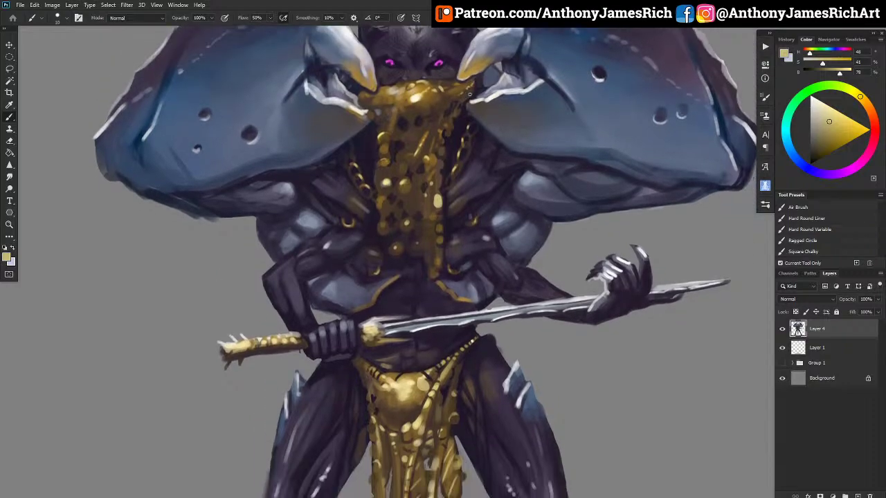
Glaze faint brown reflected light on the inner thighs and calves at 30% brush opacity.
{"action": "scroll", "coordinate": [470, 91], "scroll_direction": "down", "scroll_amount": 10}
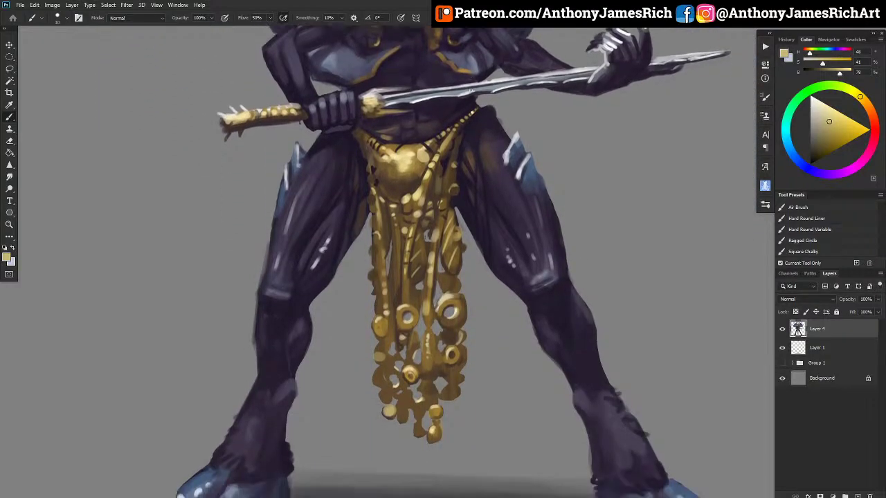
{"action": "left_click_drag", "start_coordinate": [470, 90], "coordinate": [470, 89]}
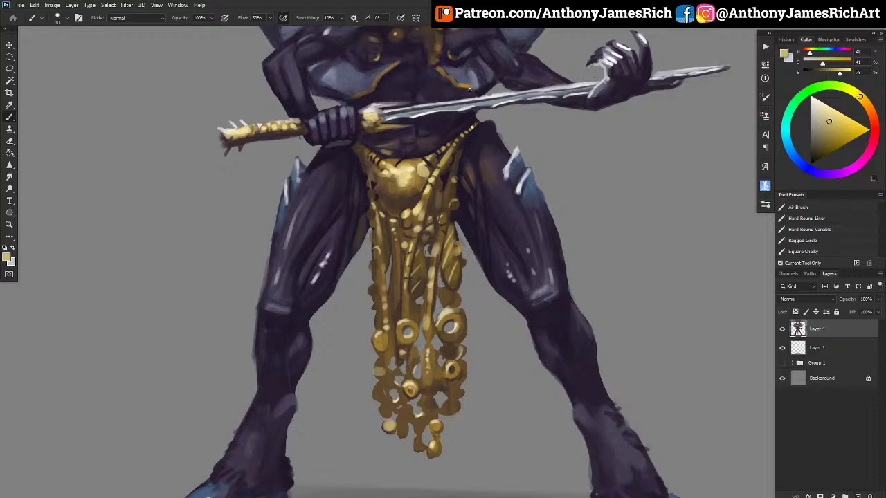
{"action": "left_click", "coordinate": [363, 212], "text": "alt"}
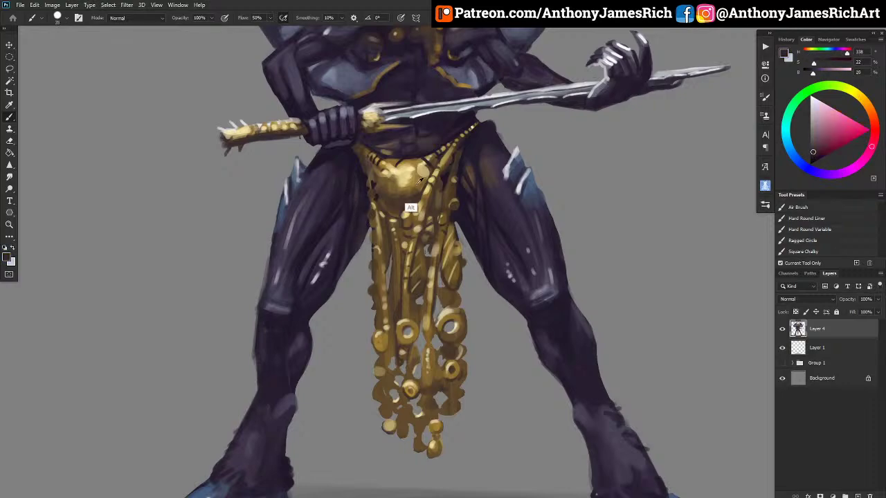
{"action": "left_click", "coordinate": [476, 174], "text": "alt"}
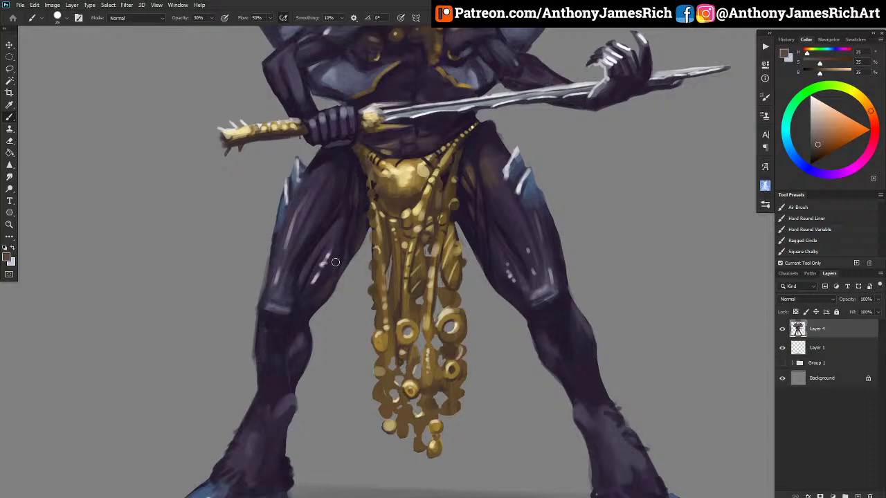
{"action": "left_click_drag", "start_coordinate": [495, 255], "coordinate": [495, 272]}
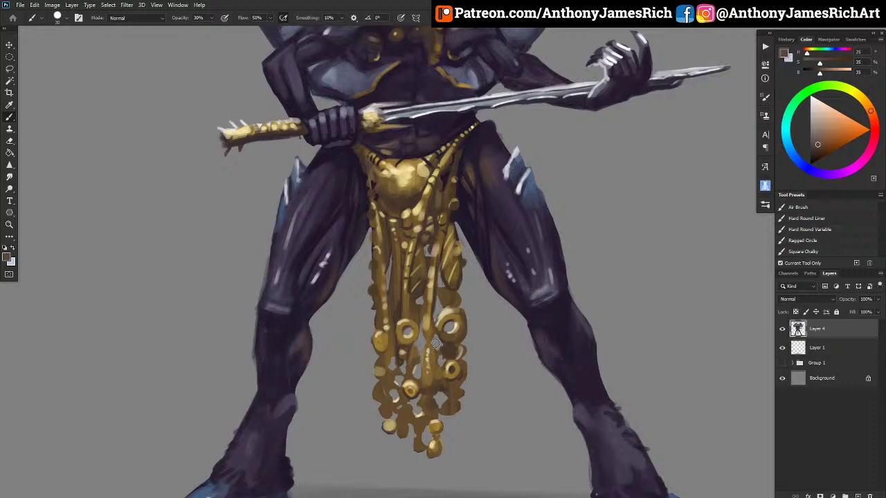
{"action": "scroll", "coordinate": [549, 378], "scroll_direction": "up", "scroll_amount": 1}
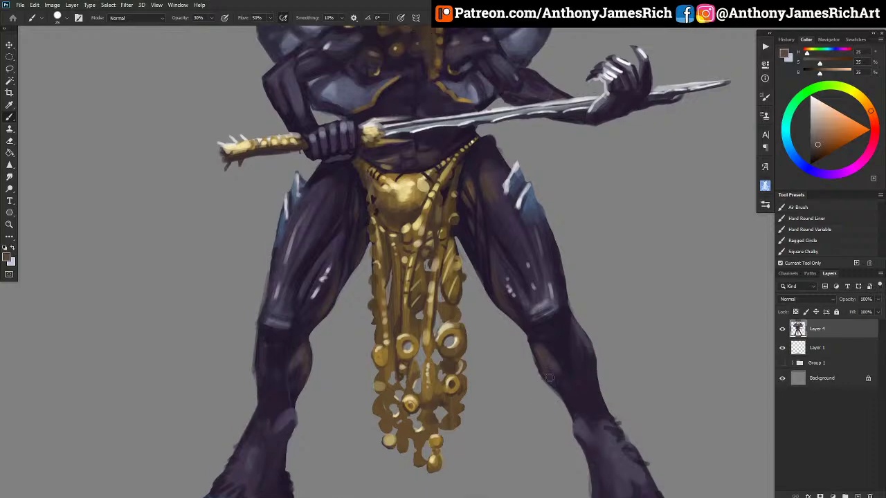
Darken the small gaps between the veil's upper beads with a fine brush in dark purple.
{"action": "scroll", "coordinate": [548, 378], "scroll_direction": "up", "scroll_amount": 10}
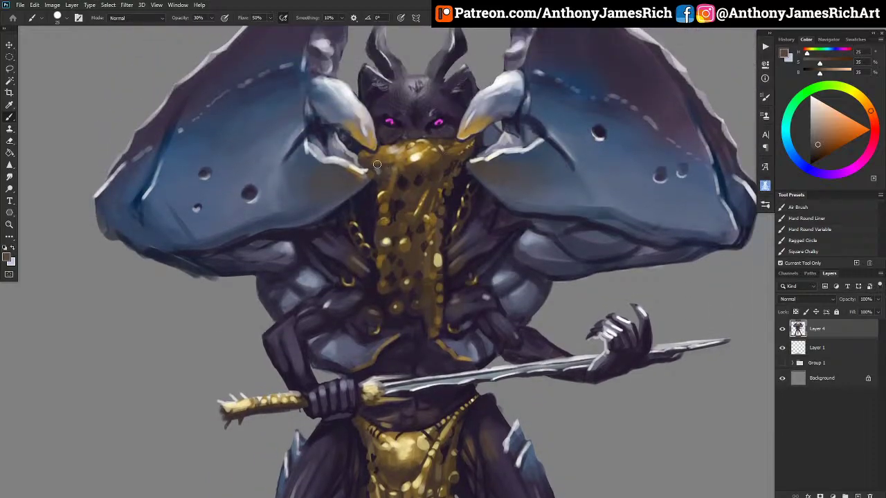
{"action": "left_click", "coordinate": [402, 209], "text": "alt"}
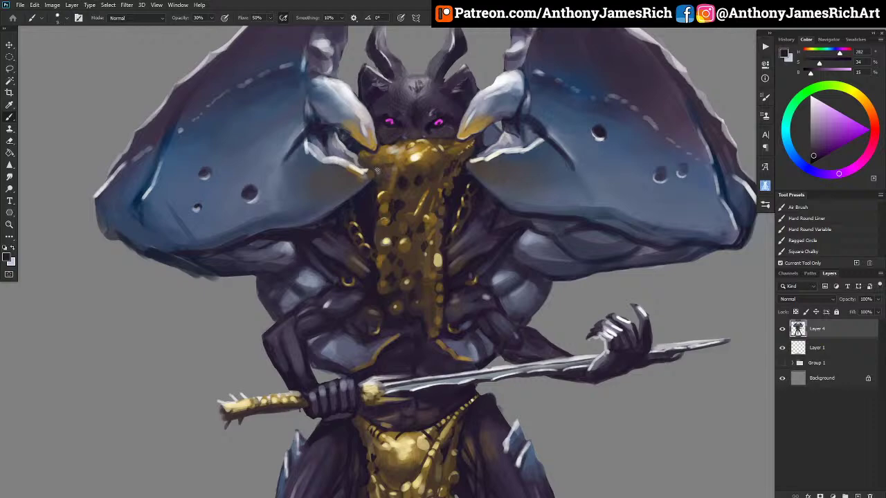
{"action": "left_click", "coordinate": [399, 205], "text": "alt"}
{"action": "key", "text": "bracketleft"}
{"action": "key", "text": "bracketleft"}
Add dark marks with tiny pale highlights to the veil's upper band, and touch up the mesh below in gold and brown.
{"action": "left_click", "coordinate": [371, 161], "text": "alt"}
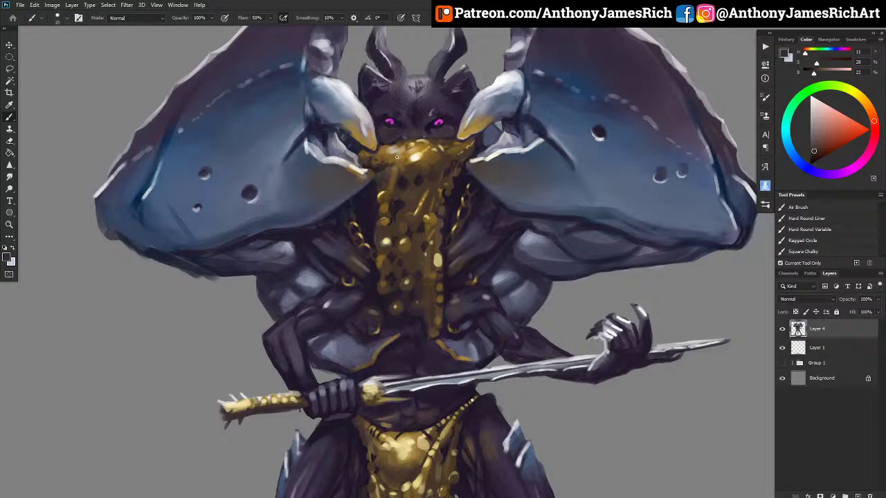
{"action": "key", "text": "x"}
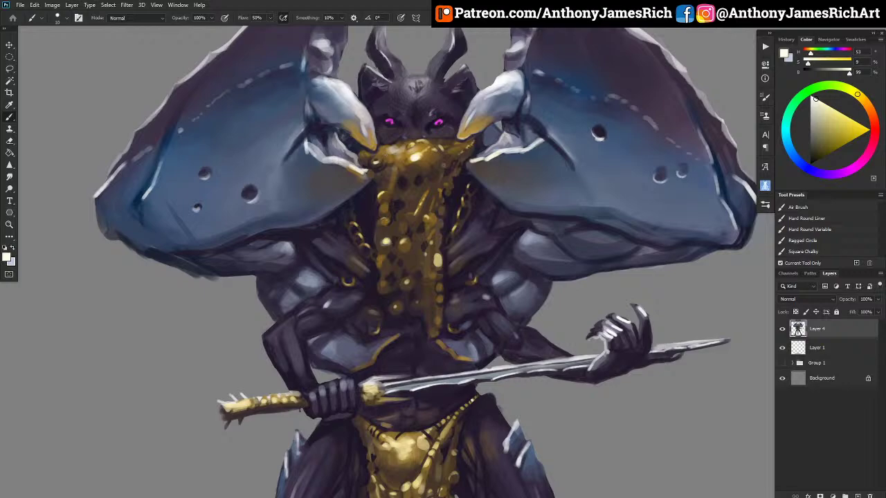
{"action": "left_click", "coordinate": [448, 168], "text": "alt"}
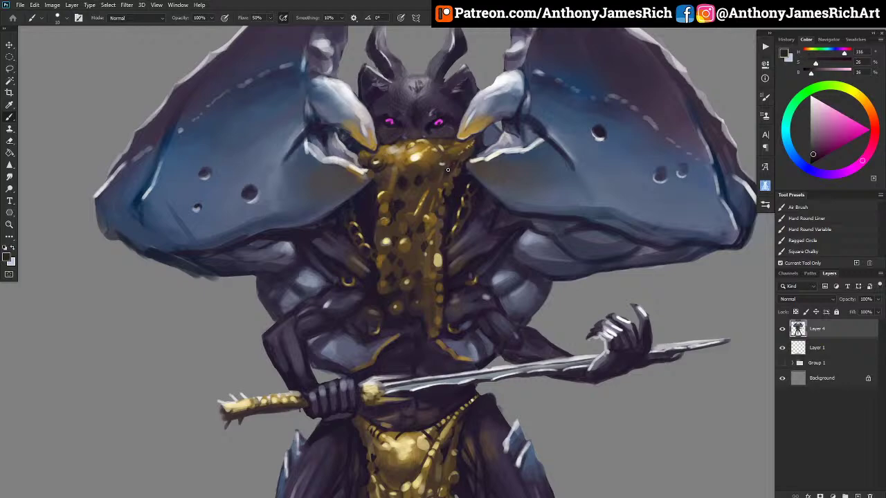
{"action": "left_click", "coordinate": [410, 187], "text": "alt"}
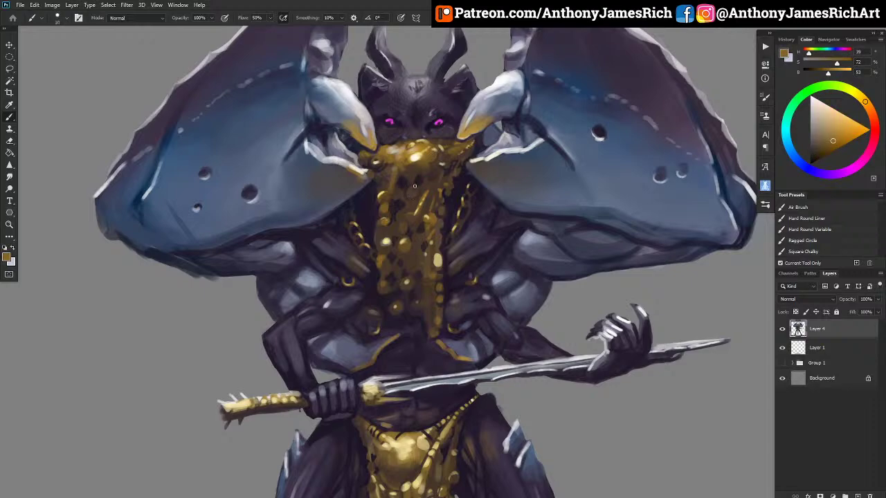
{"action": "left_click", "coordinate": [414, 215], "text": "alt"}
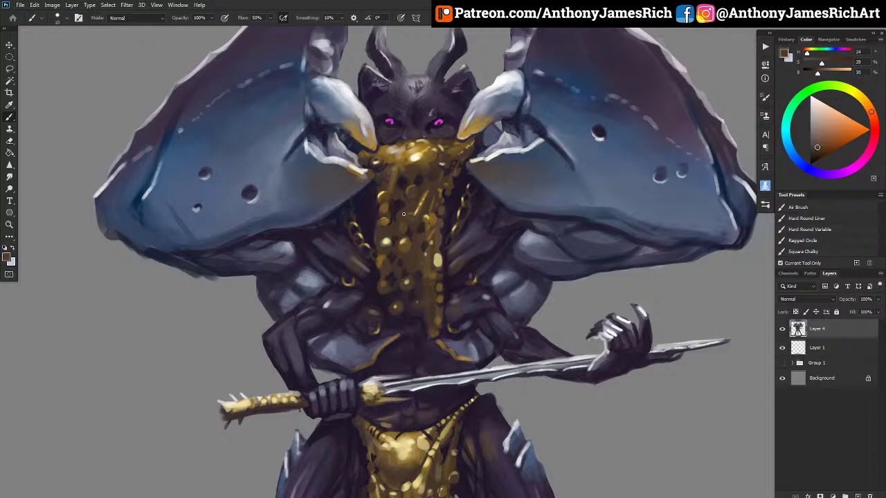
Brighten the centre of the veil's upper band with pale yellow highlights over the muzzle.
{"action": "scroll", "coordinate": [378, 252], "scroll_direction": "down", "scroll_amount": 10}
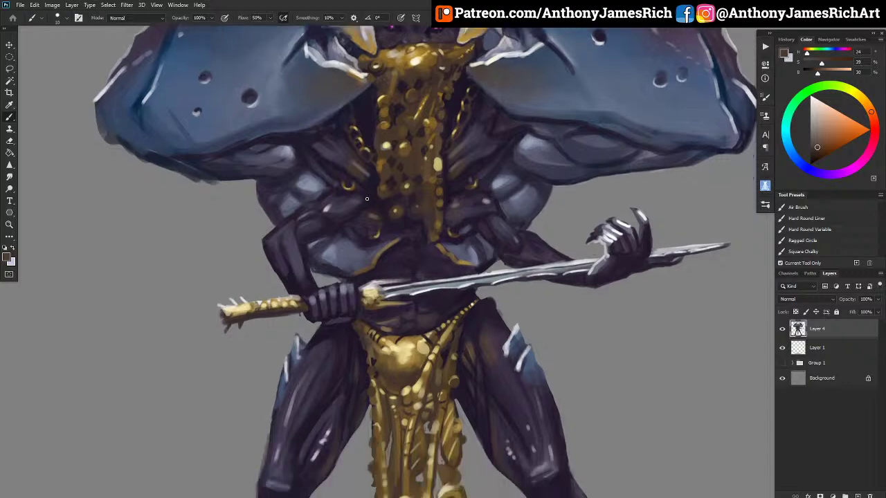
{"action": "scroll", "coordinate": [366, 198], "scroll_direction": "down", "scroll_amount": 2}
{"action": "scroll", "coordinate": [367, 200], "scroll_direction": "up", "scroll_amount": 10}
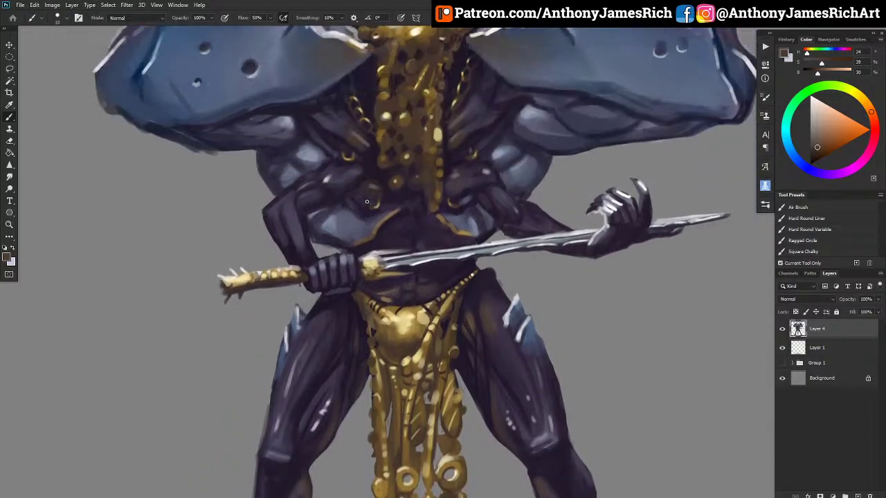
{"action": "scroll", "coordinate": [367, 201], "scroll_direction": "up", "scroll_amount": 3}
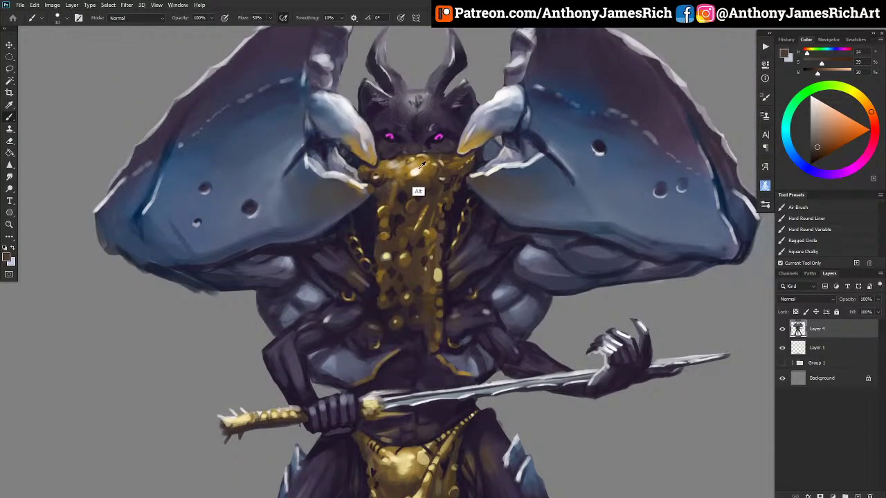
{"action": "left_click", "coordinate": [418, 192], "text": "alt"}
{"action": "left_click_drag", "start_coordinate": [418, 170], "coordinate": [425, 172]}
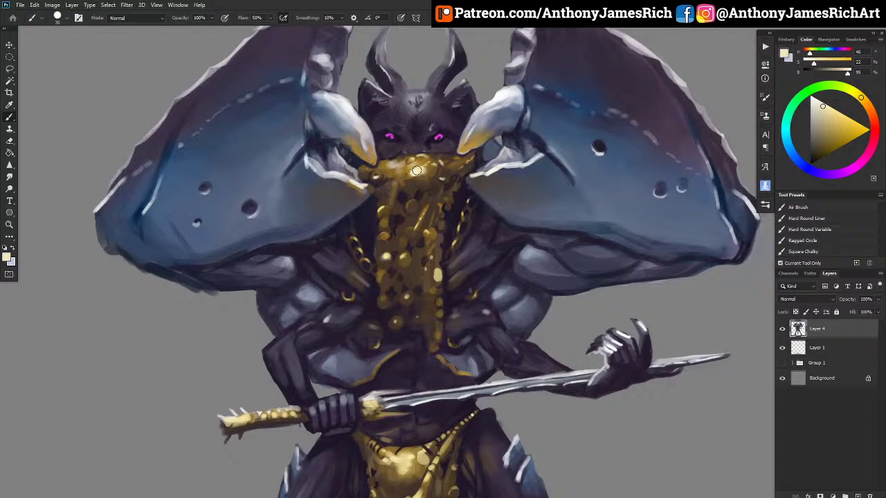
{"action": "key", "text": "["}
{"action": "key", "text": "["}
{"action": "left_click", "coordinate": [418, 163]}
{"action": "left_click", "coordinate": [435, 160]}
{"action": "left_click_drag", "start_coordinate": [434, 159], "coordinate": [399, 174]}
Add small pale yellow and gold beads along the veil's upper edge, and sample a dark purple from the face.
{"action": "key", "text": "bracketleft"}
{"action": "key", "text": "bracketleft"}
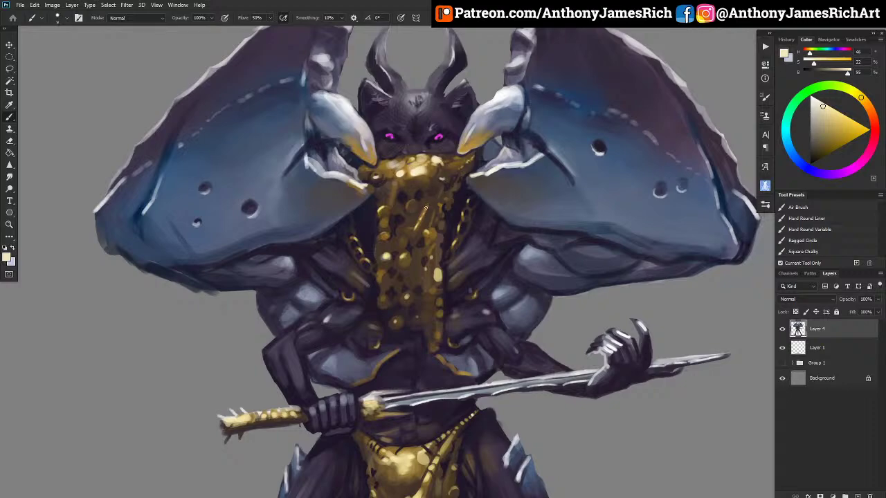
{"action": "left_click_drag", "start_coordinate": [452, 162], "coordinate": [465, 160]}
{"action": "left_click", "coordinate": [385, 165], "text": "alt"}
{"action": "left_click_drag", "start_coordinate": [385, 163], "coordinate": [408, 158]}
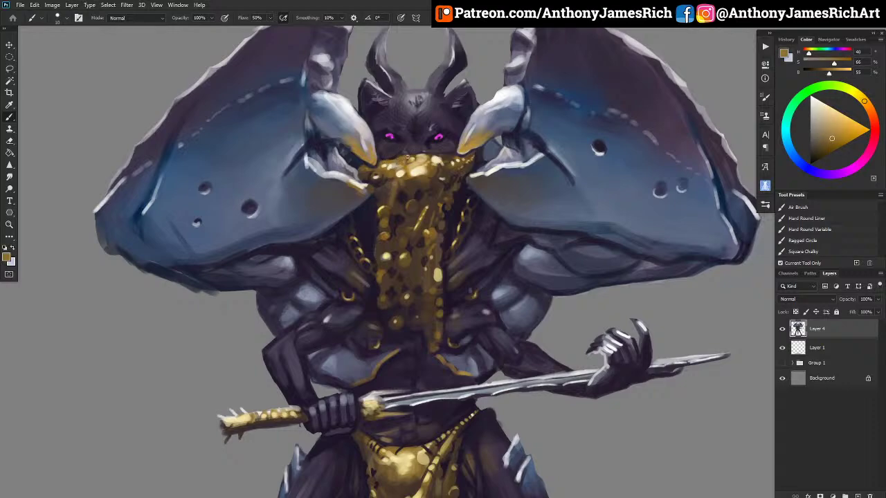
{"action": "left_click", "coordinate": [400, 155], "text": "alt"}
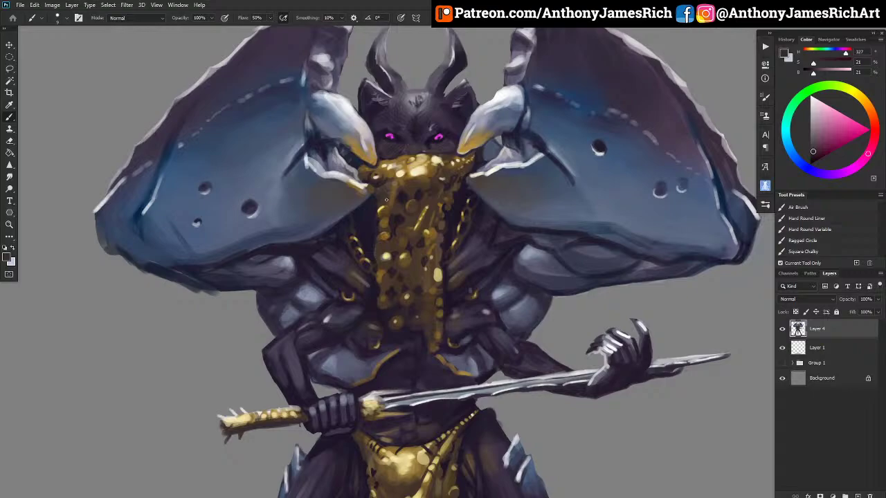
Fit the whole painting in view and display it full screen without the interface.
{"action": "key", "text": "ctrl+0"}
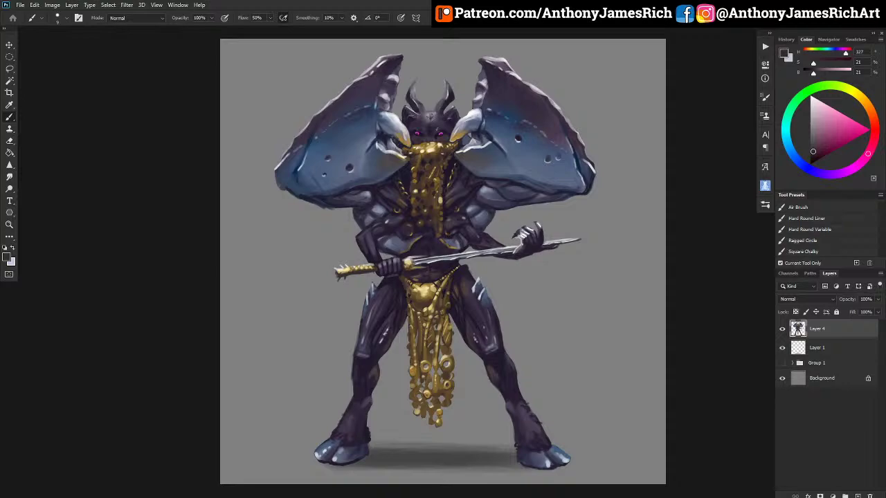
{"action": "key", "text": "f"}
{"action": "key", "text": "f"}
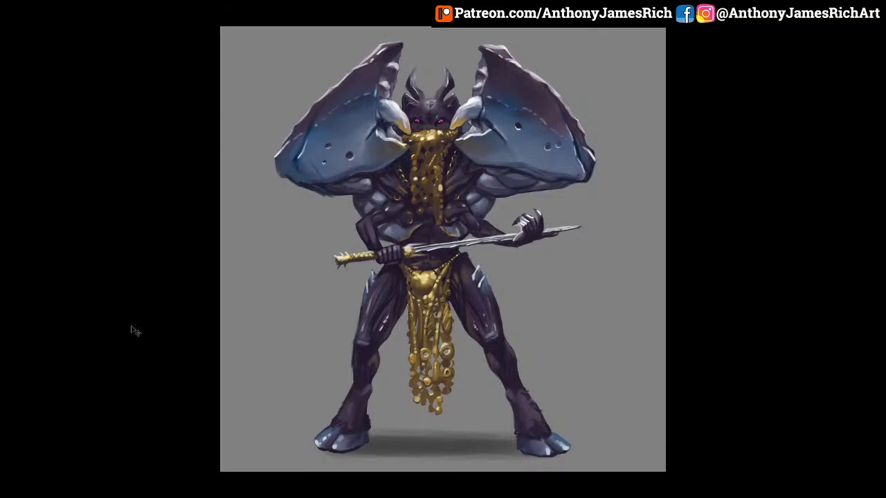
{"action": "key", "text": "ctrl+0"}
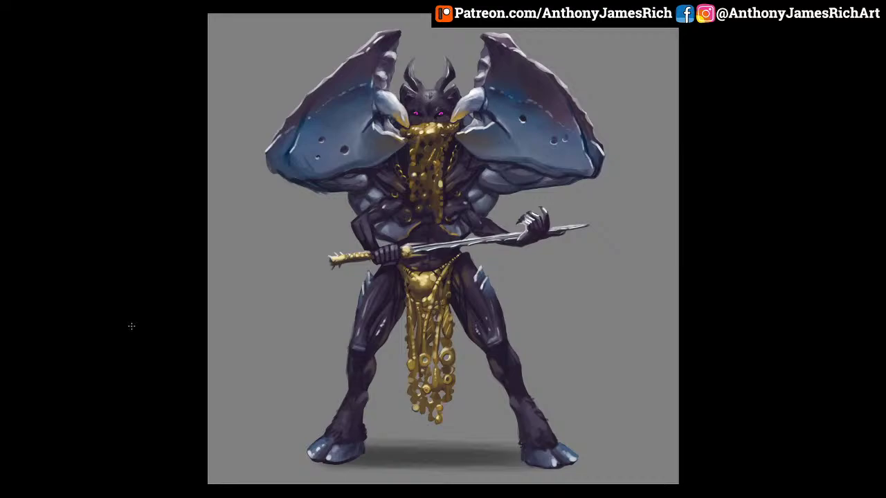